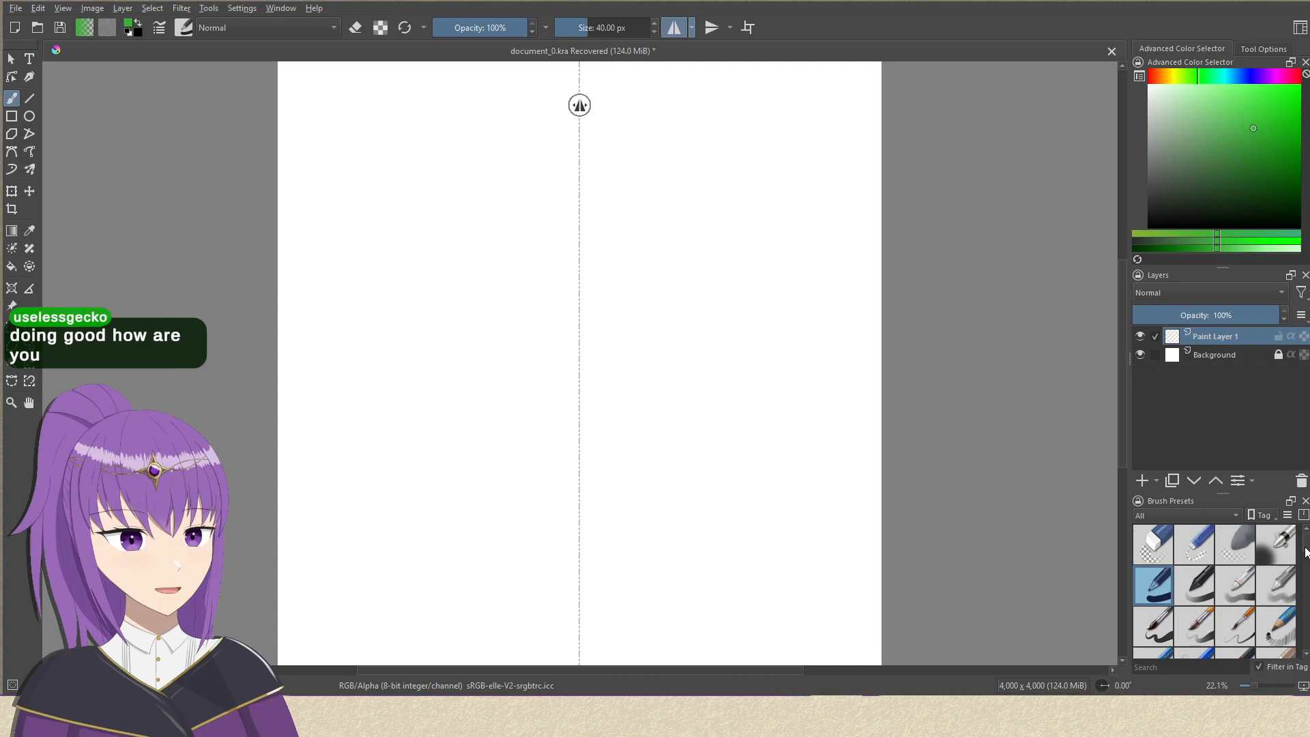
# Select the fine dark pencil brush preset with a 10 px size and enable vertical mirroring alongside the horizontal mirroring.
pyautogui.scroll(-1, 1306, 553)
pyautogui.scroll(-1, 1306, 553)
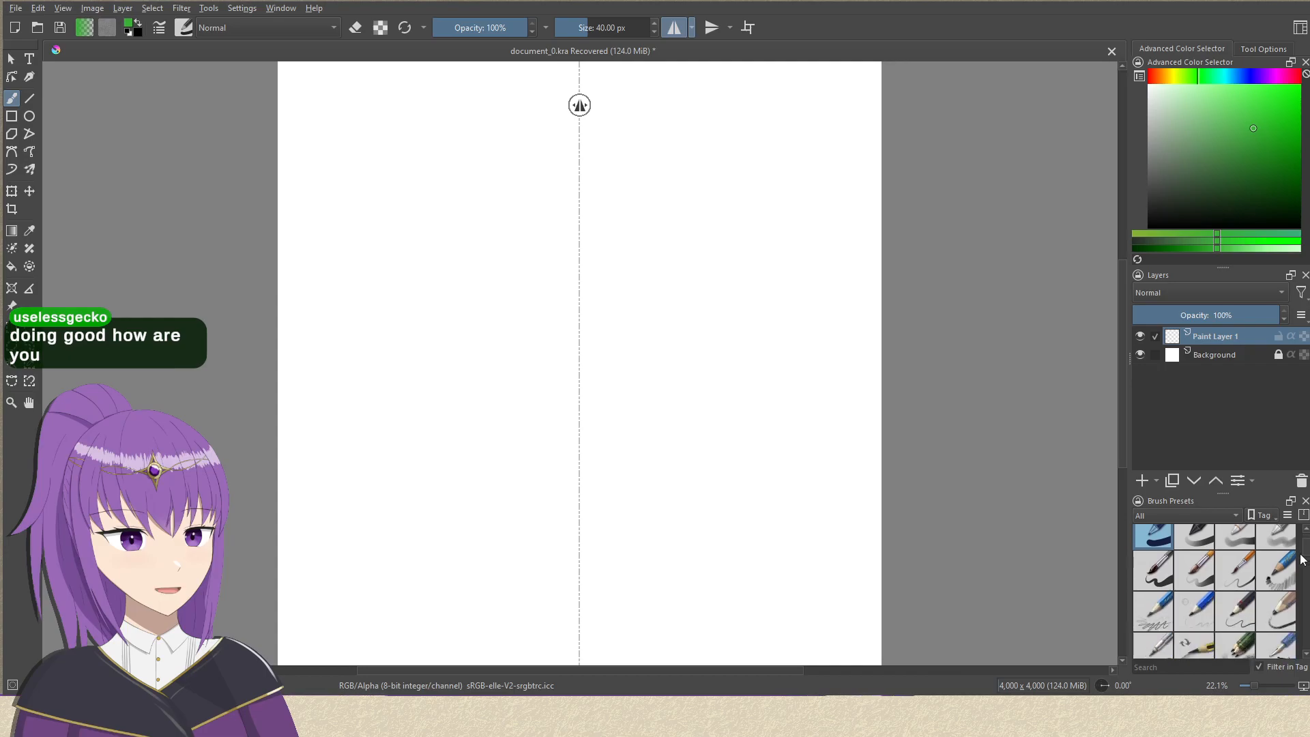
pyautogui.click(1237, 611)
pyautogui.click(712, 27)
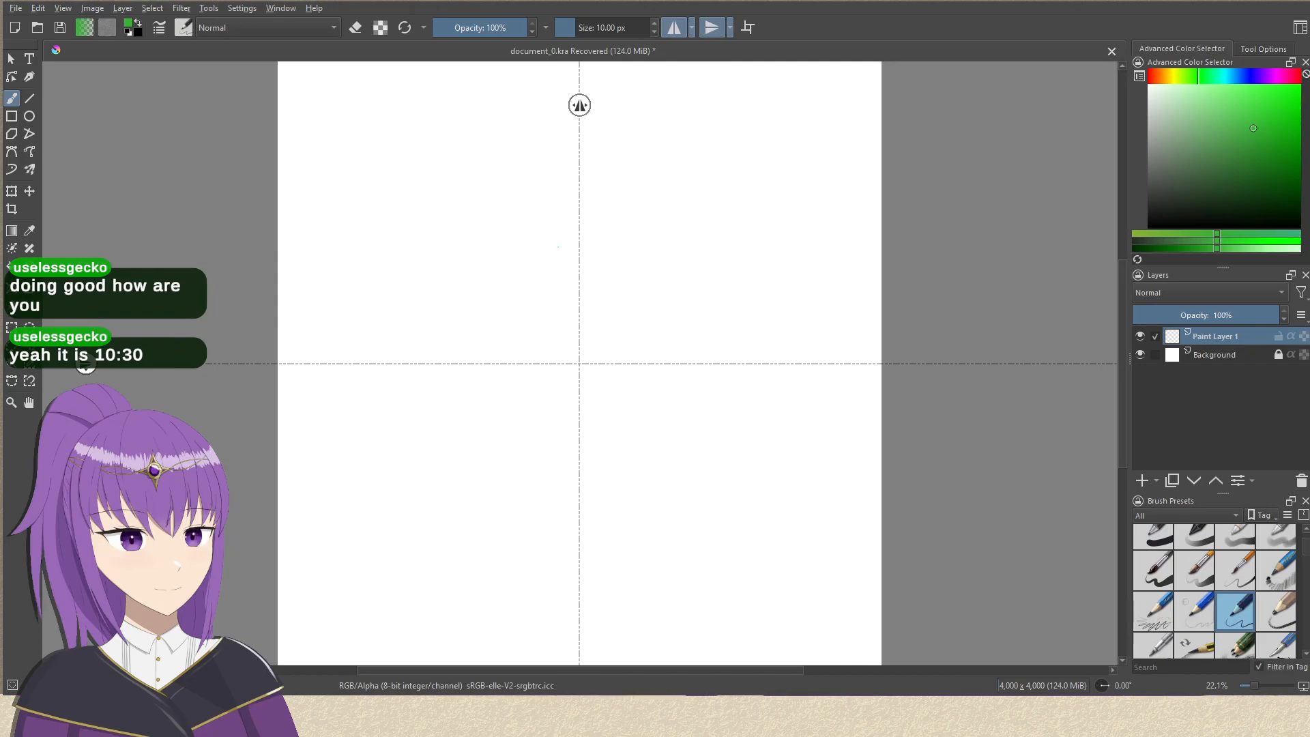
# Move the horizontal mirror axis up to about a quarter of the canvas height below the upper edge.
pyautogui.scroll(2, 428, 345)
pyautogui.moveTo(495, 306); pyautogui.dragTo(401, 555)
pyautogui.moveTo(441, 375); pyautogui.dragTo(466, 407)
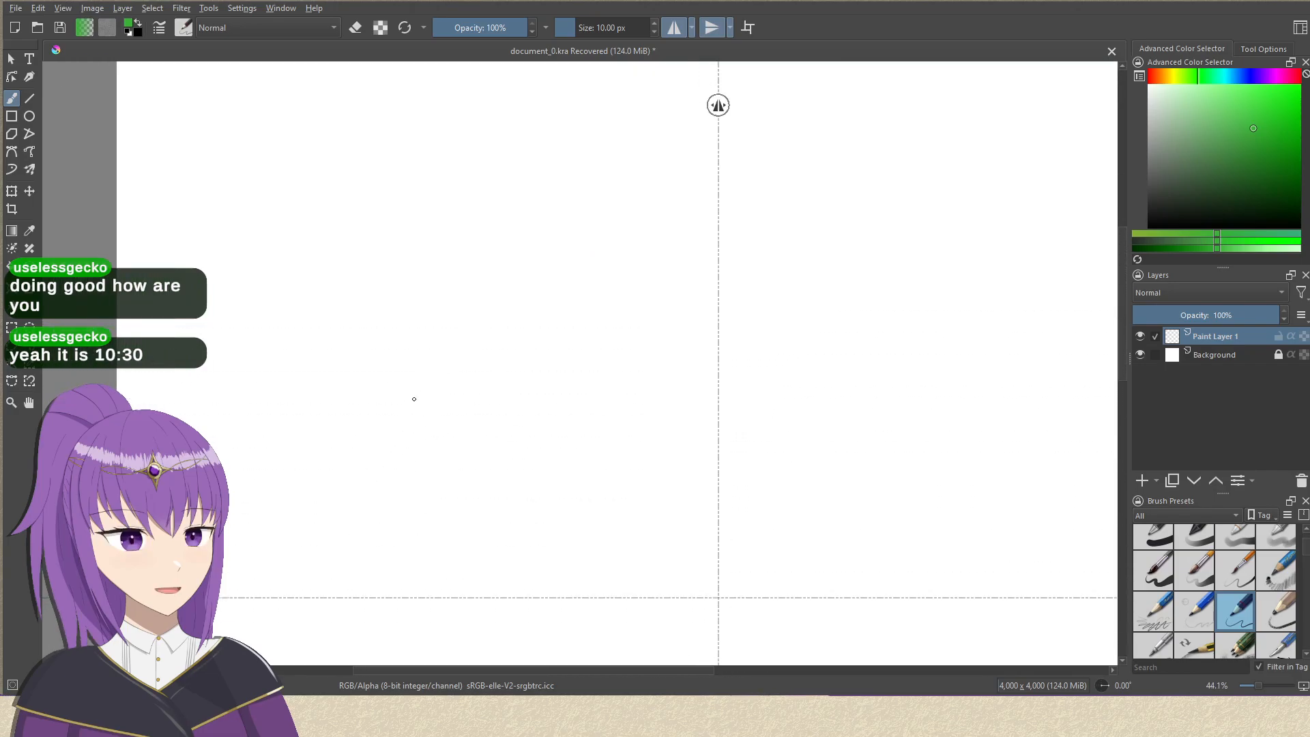
pyautogui.moveTo(86, 597); pyautogui.dragTo(86, 265)
pyautogui.moveTo(377, 185); pyautogui.dragTo(334, 309)
pyautogui.moveTo(86, 391); pyautogui.dragTo(86, 435)
pyautogui.scroll(-2, 272, 375)
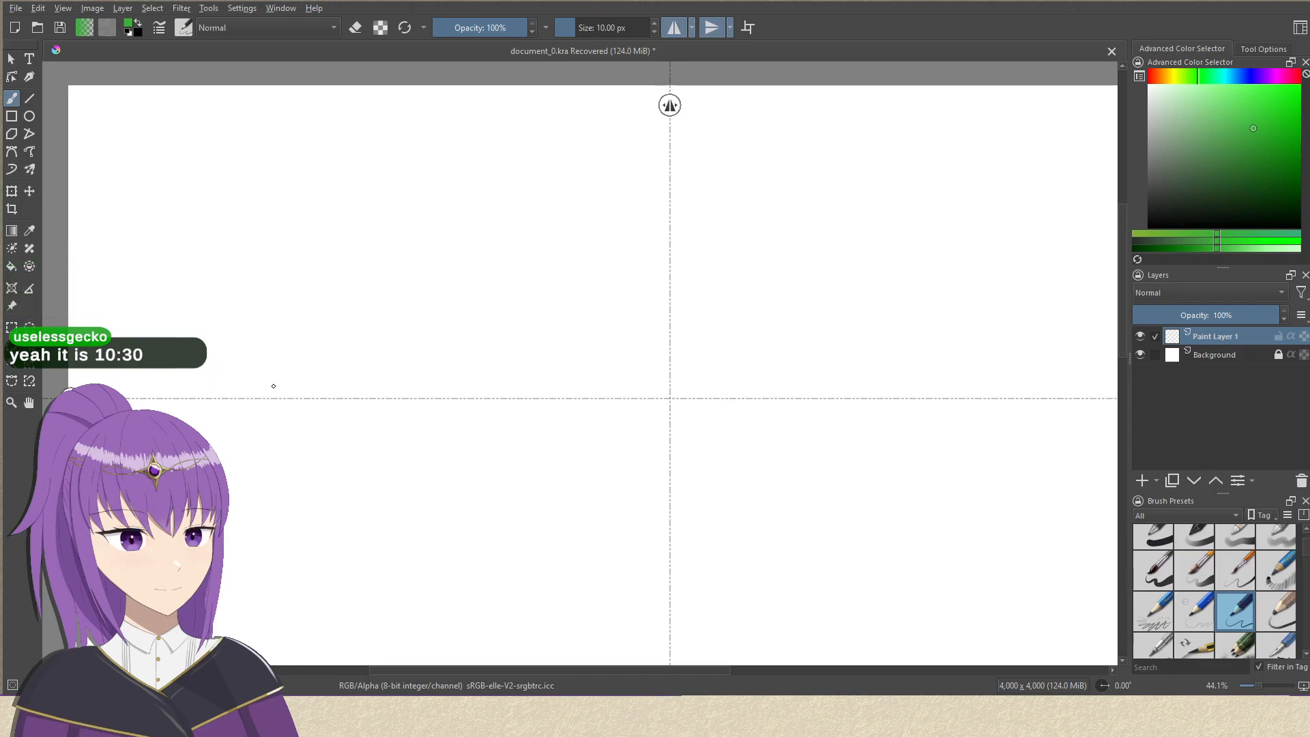
# Undo the stray test stroke and reset the painting colours to the default black and white.
pyautogui.moveTo(716, 286); pyautogui.dragTo(667, 294)
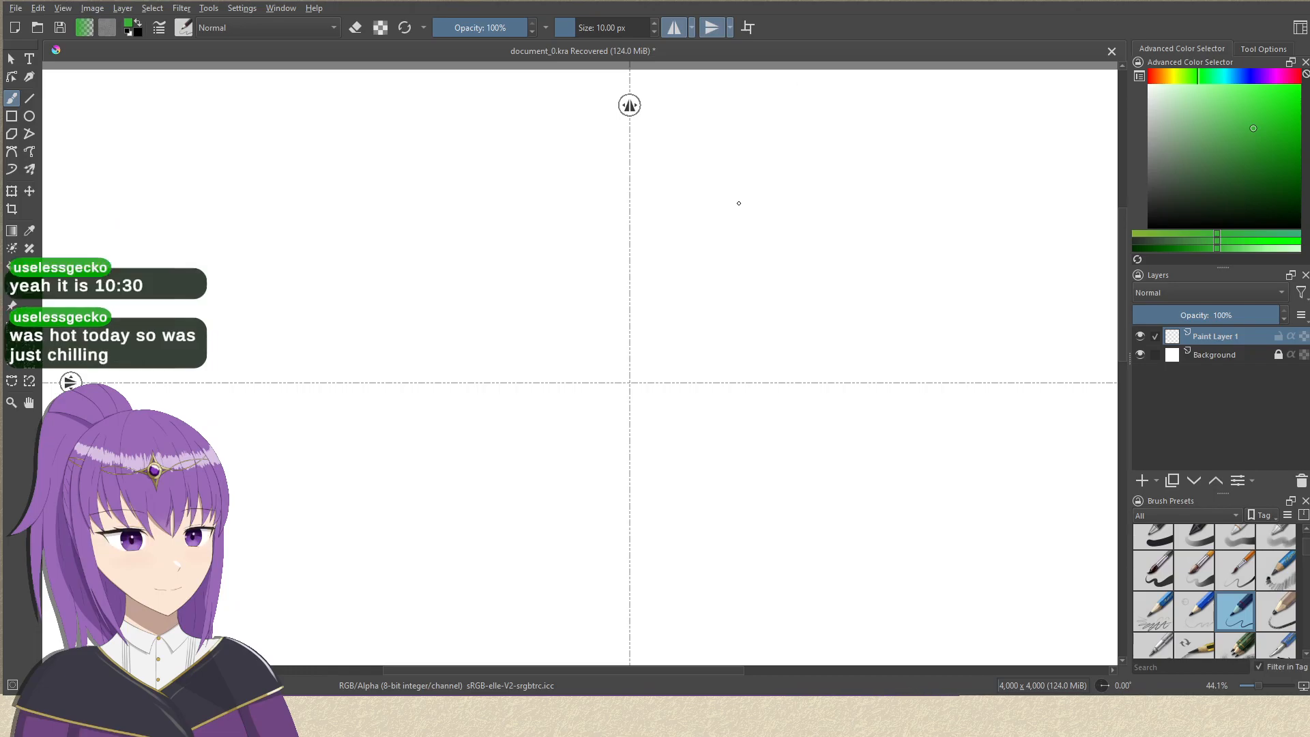
pyautogui.moveTo(799, 138); pyautogui.dragTo(814, 152)
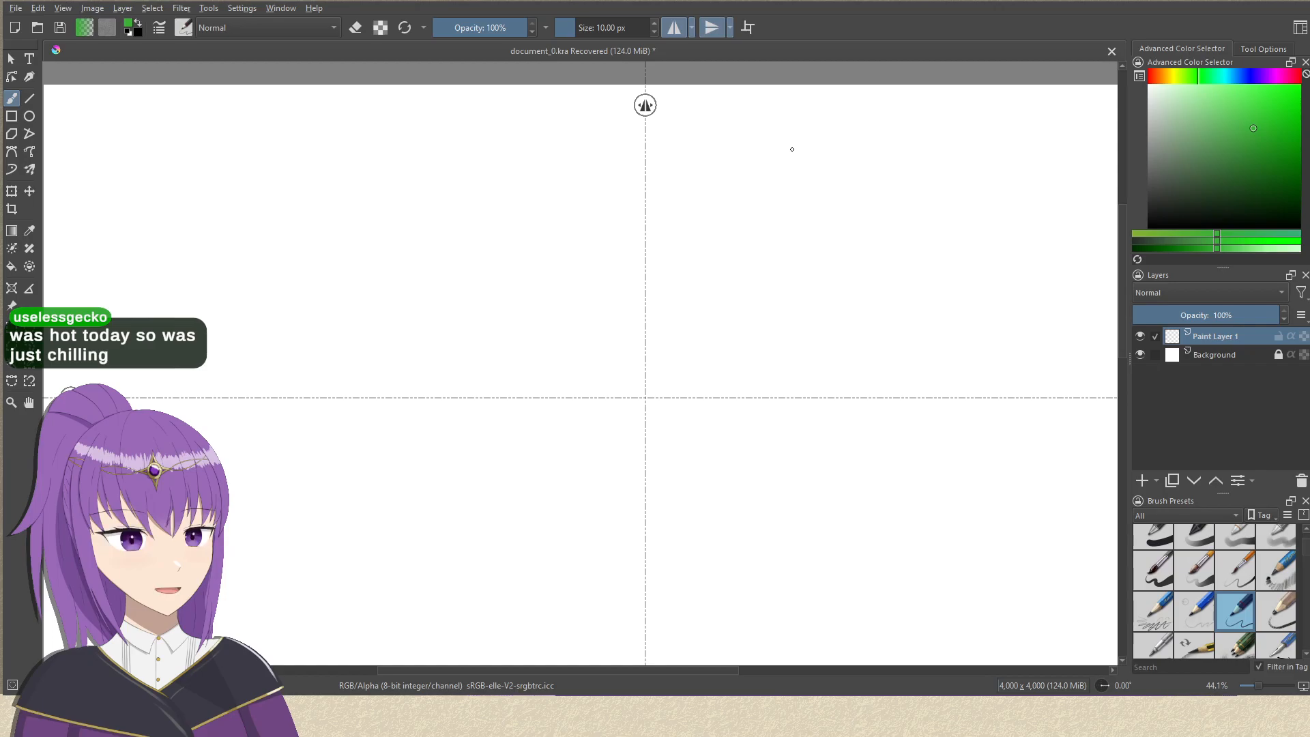
pyautogui.moveTo(555, 237)
pyautogui.mouseDown()
pyautogui.moveTo(605, 277)
pyautogui.moveTo(600, 310)
pyautogui.moveTo(612, 311)
pyautogui.moveTo(591, 281)
pyautogui.mouseUp()
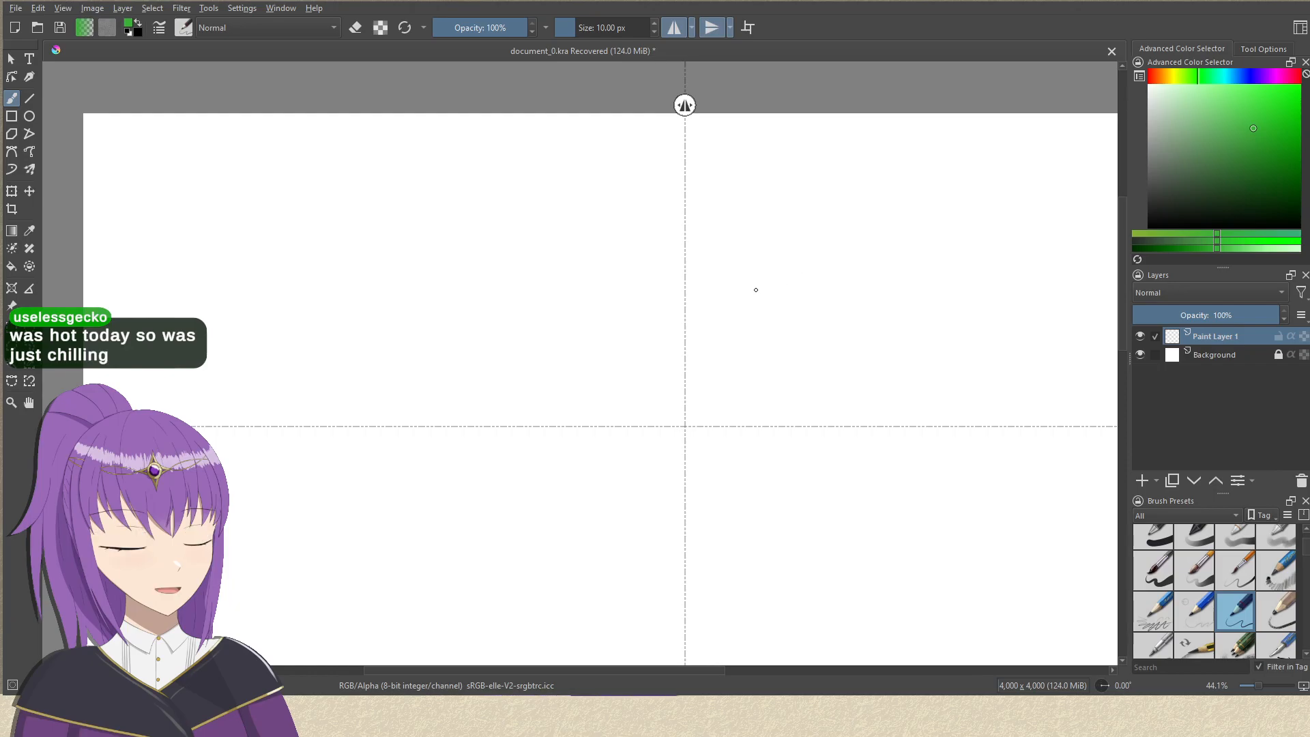
pyautogui.moveTo(417, 308); pyautogui.dragTo(426, 262)
pyautogui.hotkey('ctrl', 'z')
pyautogui.press('d')
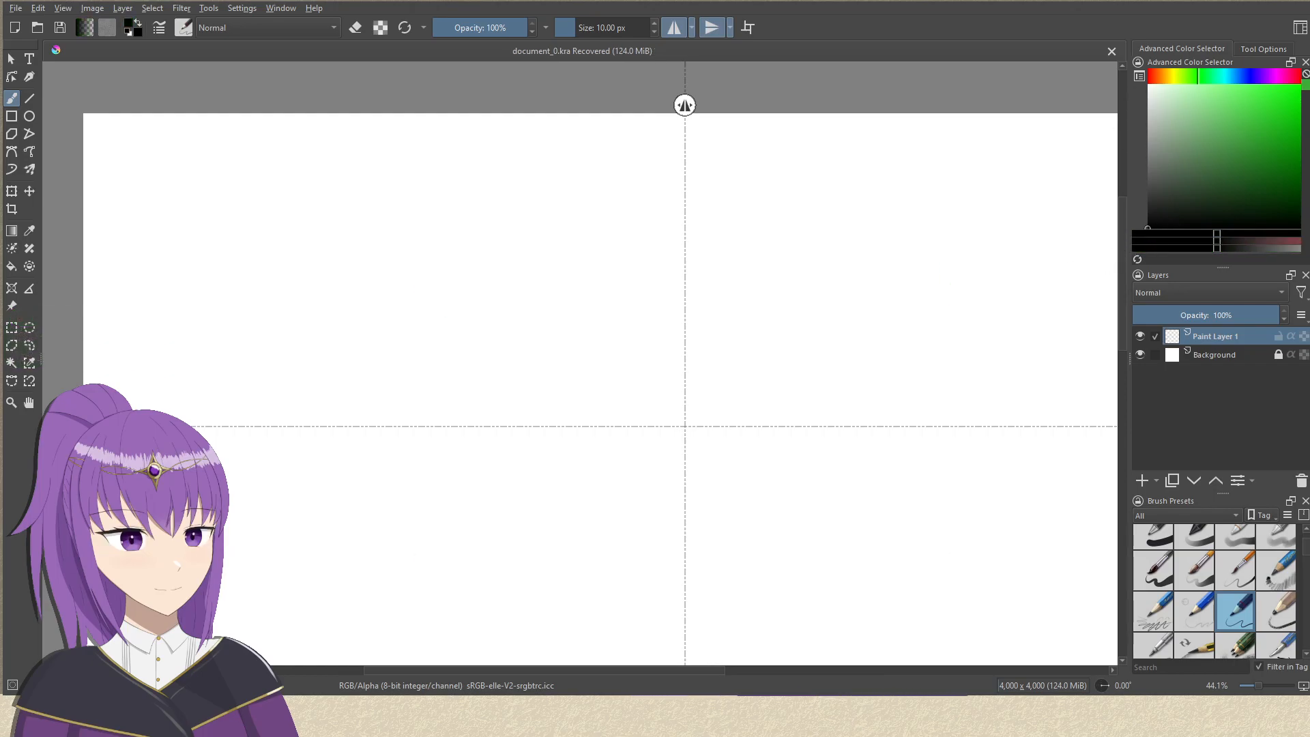
pyautogui.moveTo(346, 244); pyautogui.dragTo(381, 193)
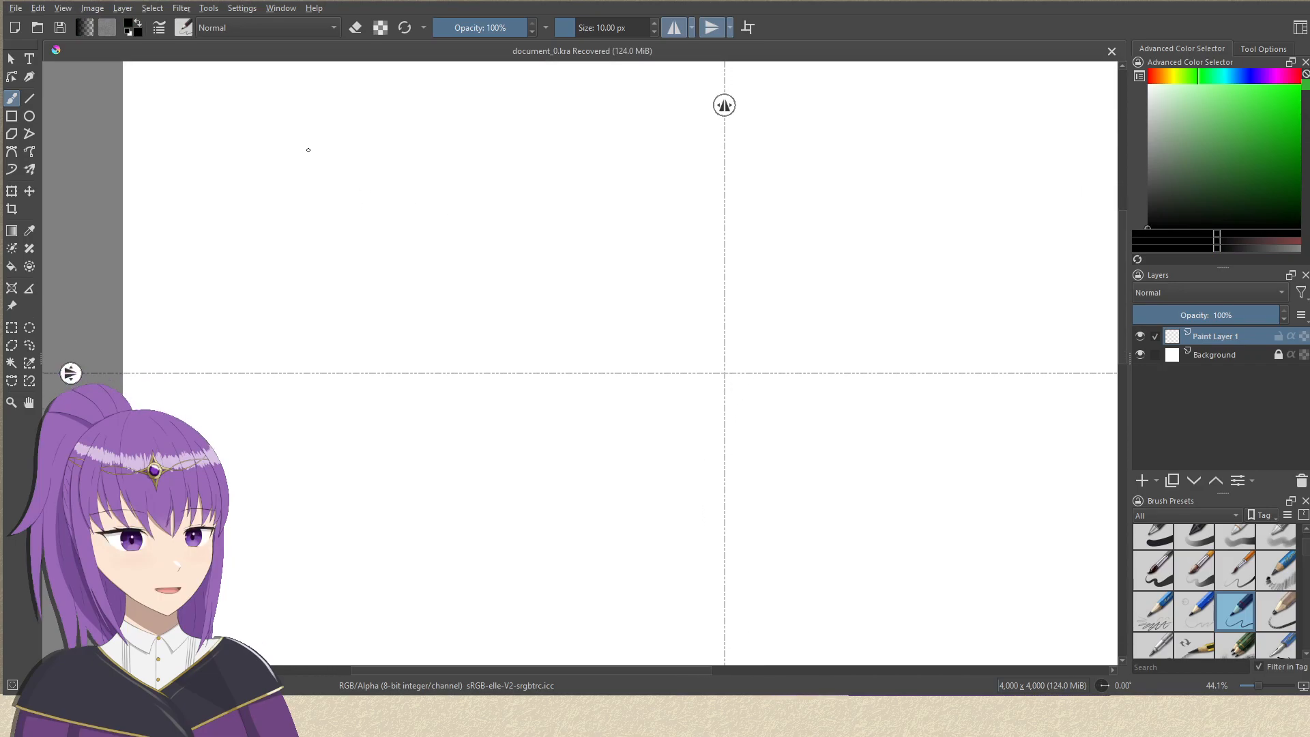
pyautogui.moveTo(419, 214); pyautogui.dragTo(408, 266)
pyautogui.moveTo(421, 215)
pyautogui.mouseDown()
pyautogui.moveTo(413, 257)
pyautogui.moveTo(490, 227)
pyautogui.moveTo(484, 263)
pyautogui.moveTo(538, 259)
pyautogui.mouseUp()
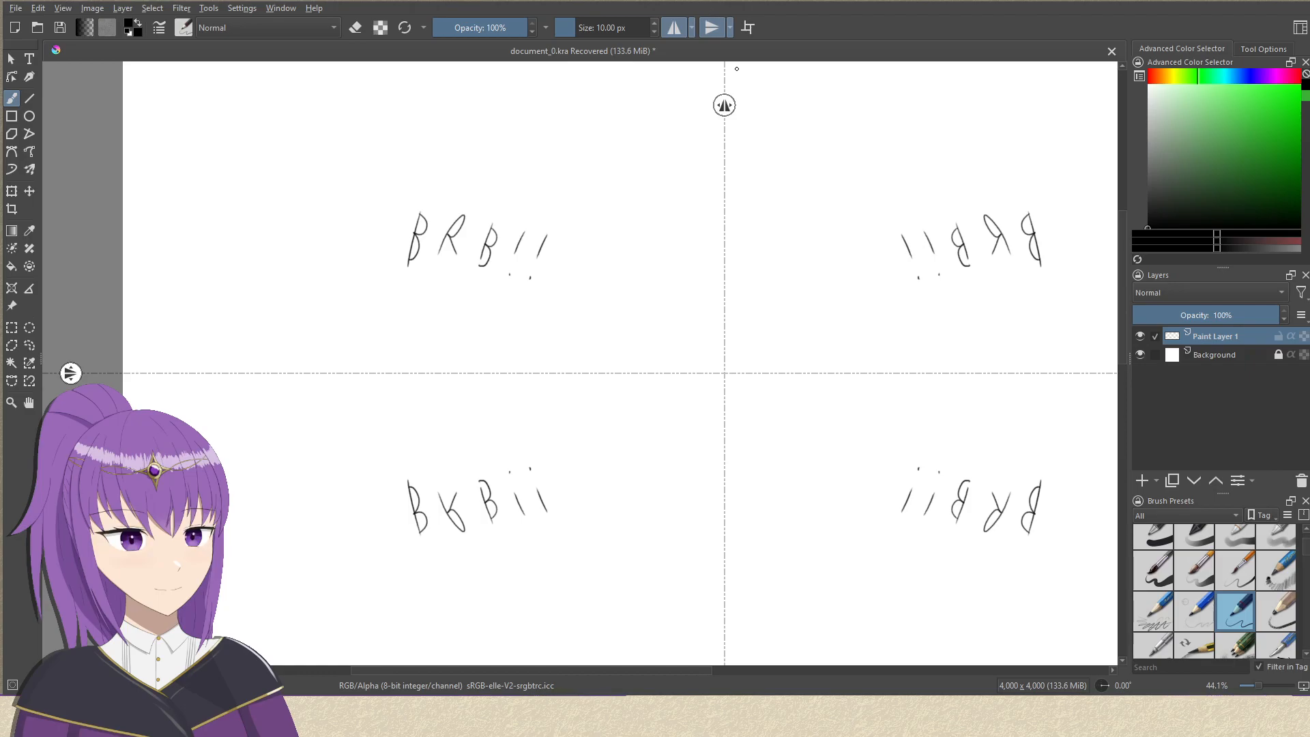
pyautogui.hotkey('ctrl', 'z')
pyautogui.hotkey('ctrl', 'z')
pyautogui.hotkey('ctrl', 'z')
pyautogui.hotkey('ctrl', 'z')
pyautogui.hotkey('ctrl', 'z')
pyautogui.hotkey('ctrl', 'z')
pyautogui.hotkey('ctrl', 'z')
pyautogui.hotkey('ctrl', 'z')
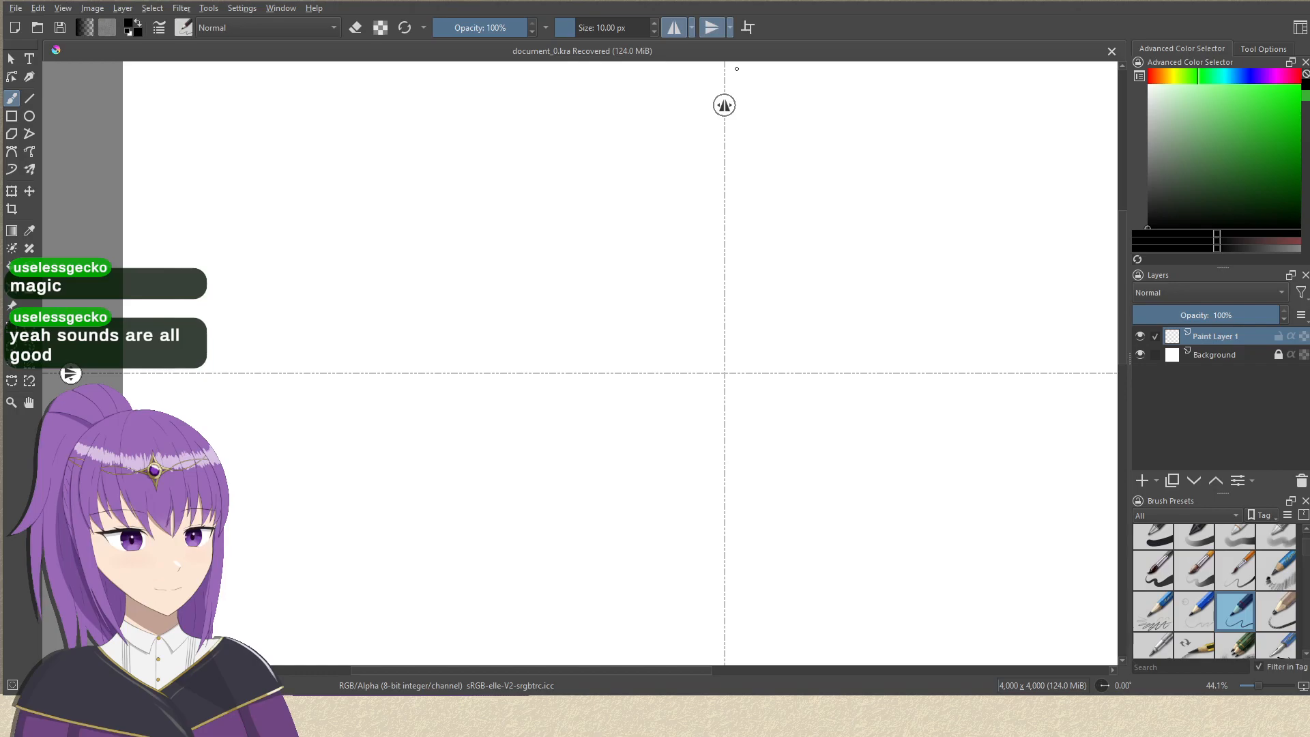
# Lower the horizontal mirror axis slightly and draw a short shallow arc across the vertical axis as the crown of the head circle.
pyautogui.moveTo(648, 278); pyautogui.dragTo(482, 352)
pyautogui.moveTo(570, 272); pyautogui.dragTo(656, 237)
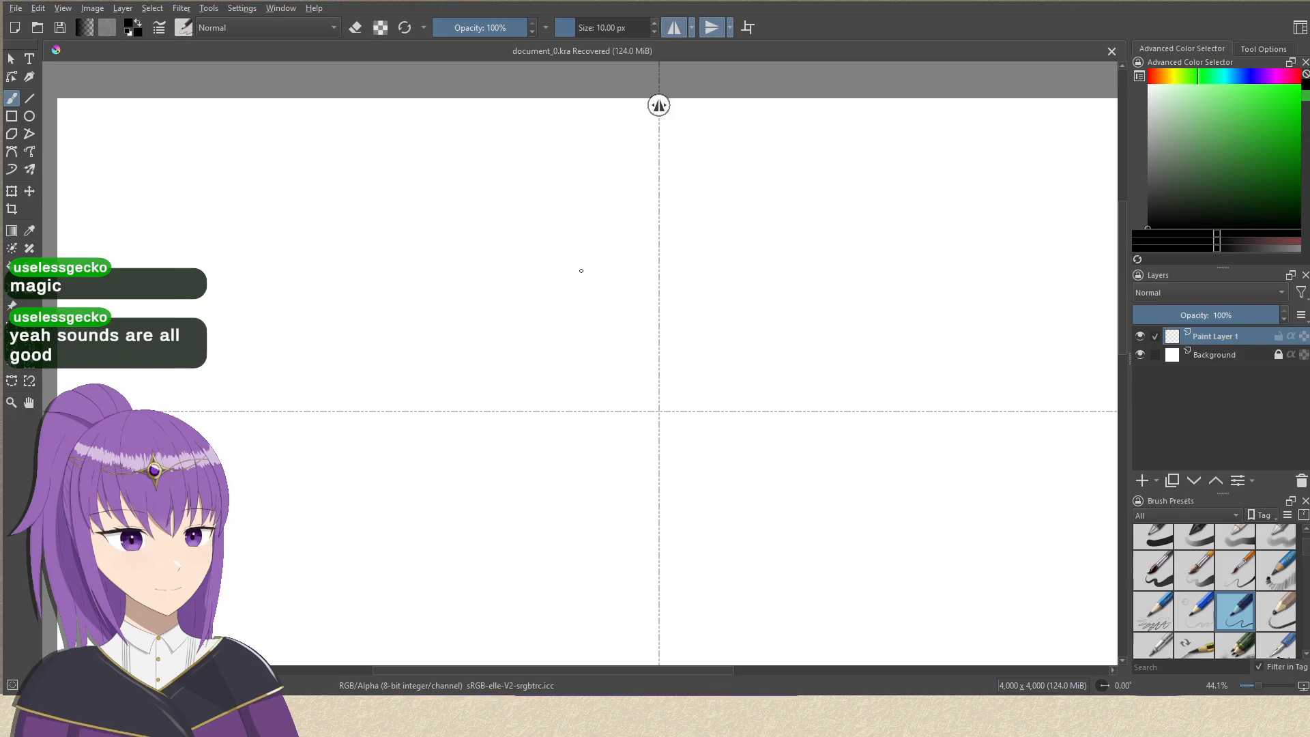
pyautogui.moveTo(741, 282); pyautogui.dragTo(687, 164)
pyautogui.moveTo(661, 226); pyautogui.dragTo(648, 304)
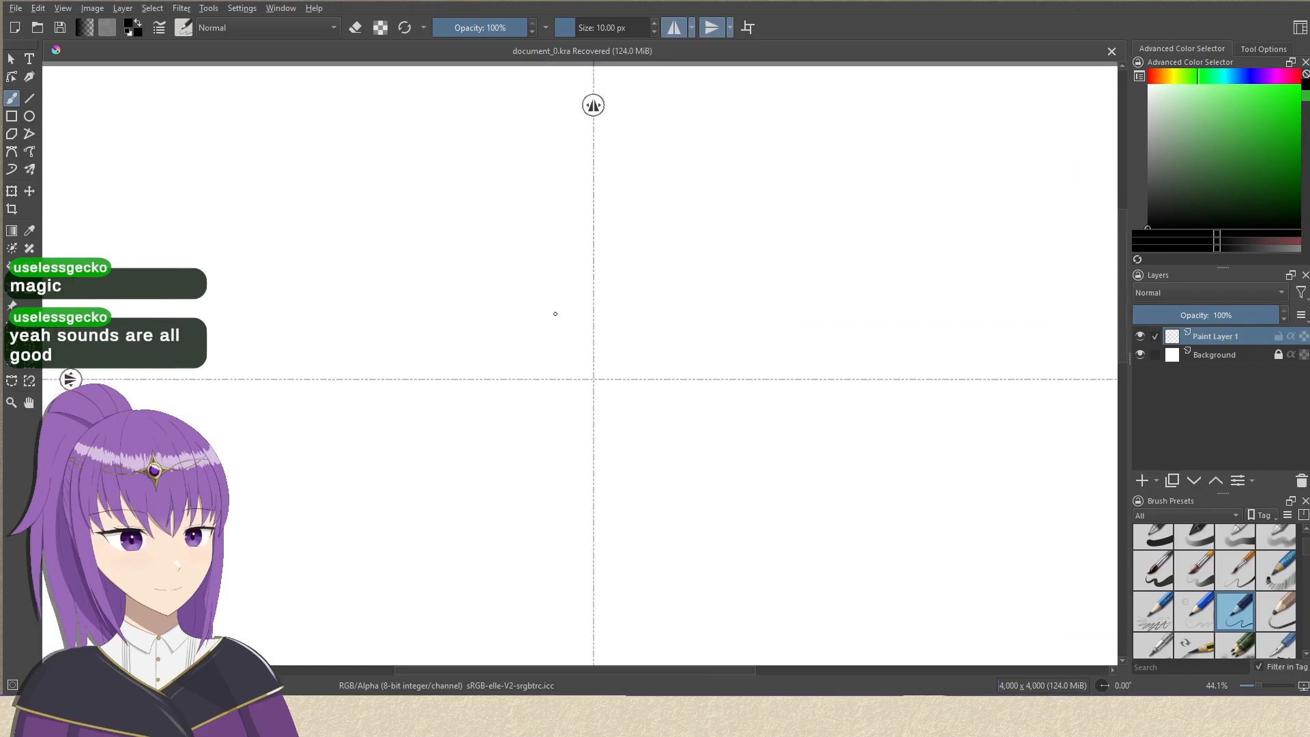
pyautogui.moveTo(556, 313); pyautogui.dragTo(577, 321)
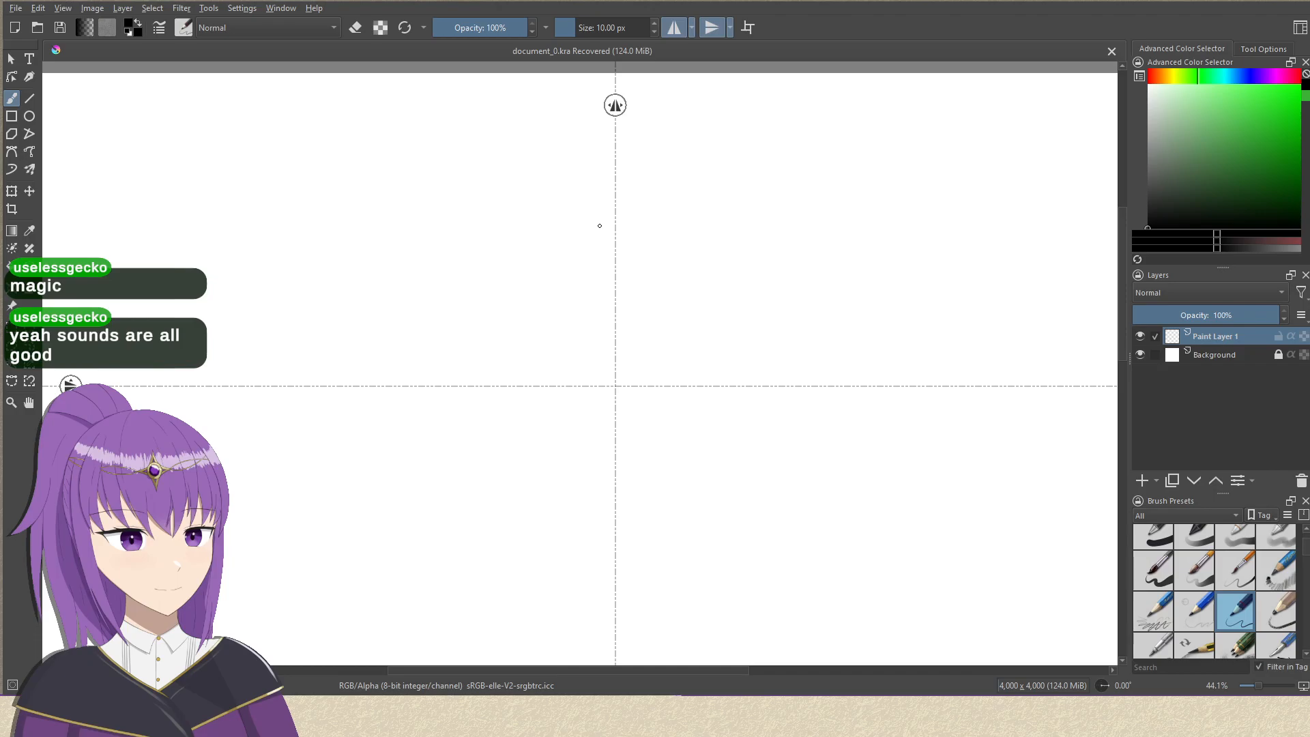
pyautogui.moveTo(620, 158); pyautogui.dragTo(666, 153)
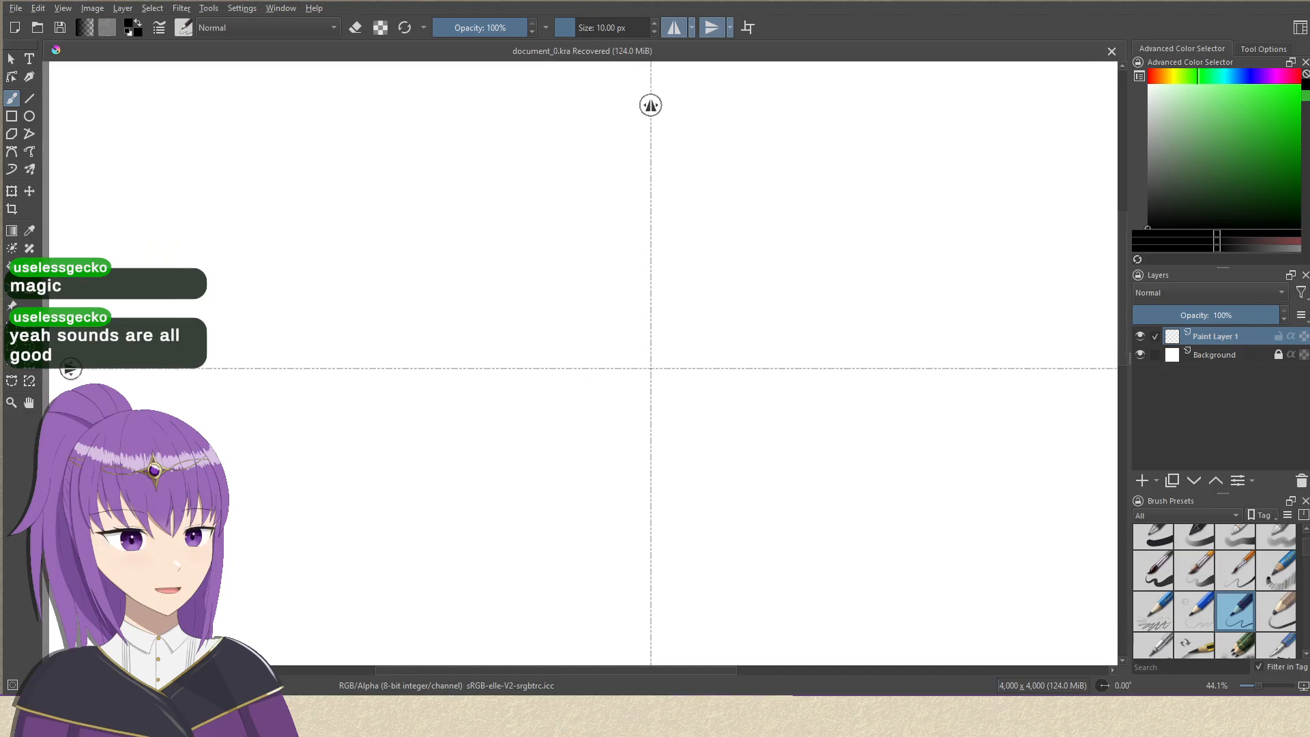
pyautogui.moveTo(71, 370); pyautogui.dragTo(72, 398)
pyautogui.moveTo(515, 283)
pyautogui.mouseDown()
pyautogui.moveTo(498, 308)
pyautogui.moveTo(497, 292)
pyautogui.mouseUp()
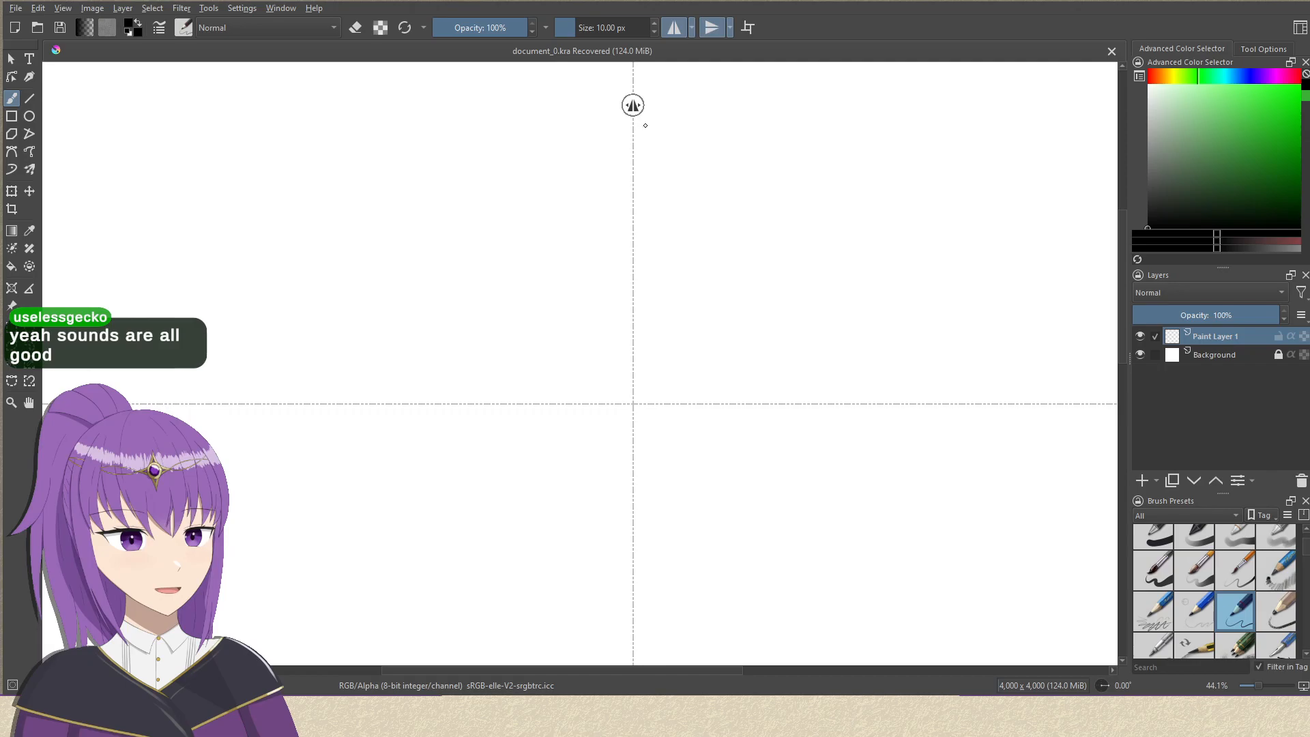
pyautogui.moveTo(643, 126); pyautogui.dragTo(536, 127)
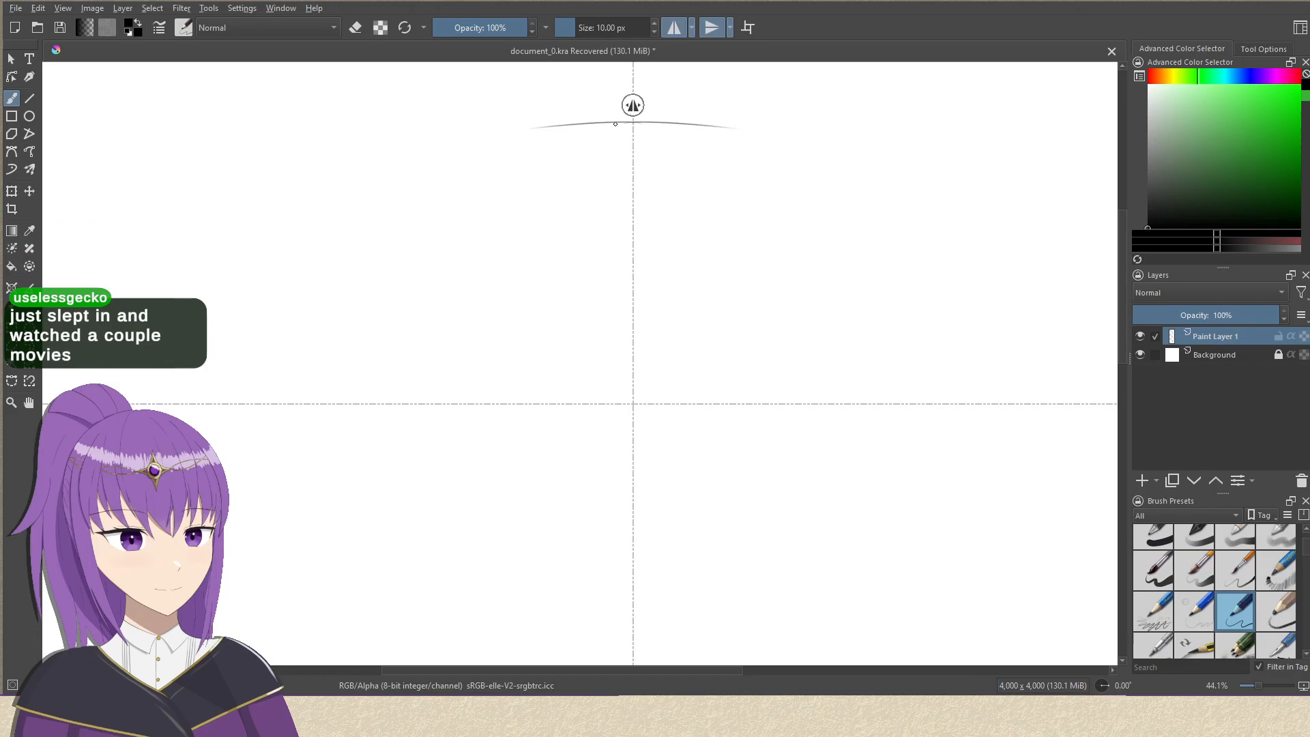
pyautogui.moveTo(598, 121); pyautogui.dragTo(410, 174)
pyautogui.hotkey('ctrl', 'z')
pyautogui.moveTo(575, 124); pyautogui.dragTo(396, 199)
pyautogui.hotkey('ctrl', 'z')
pyautogui.hotkey('ctrl', 'shift', 'z')
pyautogui.hotkey('ctrl', 'z')
pyautogui.moveTo(553, 125); pyautogui.dragTo(409, 193)
pyautogui.hotkey('ctrl', 'z')
pyautogui.moveTo(520, 129)
pyautogui.mouseDown()
pyautogui.moveTo(458, 145)
pyautogui.moveTo(327, 239)
pyautogui.moveTo(387, 182)
pyautogui.moveTo(251, 368)
pyautogui.moveTo(259, 326)
pyautogui.moveTo(249, 471)
pyautogui.mouseUp()
pyautogui.moveTo(291, 399)
pyautogui.mouseDown()
pyautogui.moveTo(269, 257)
pyautogui.moveTo(280, 249)
pyautogui.mouseUp()
pyautogui.scroll(-3, 293, 236)
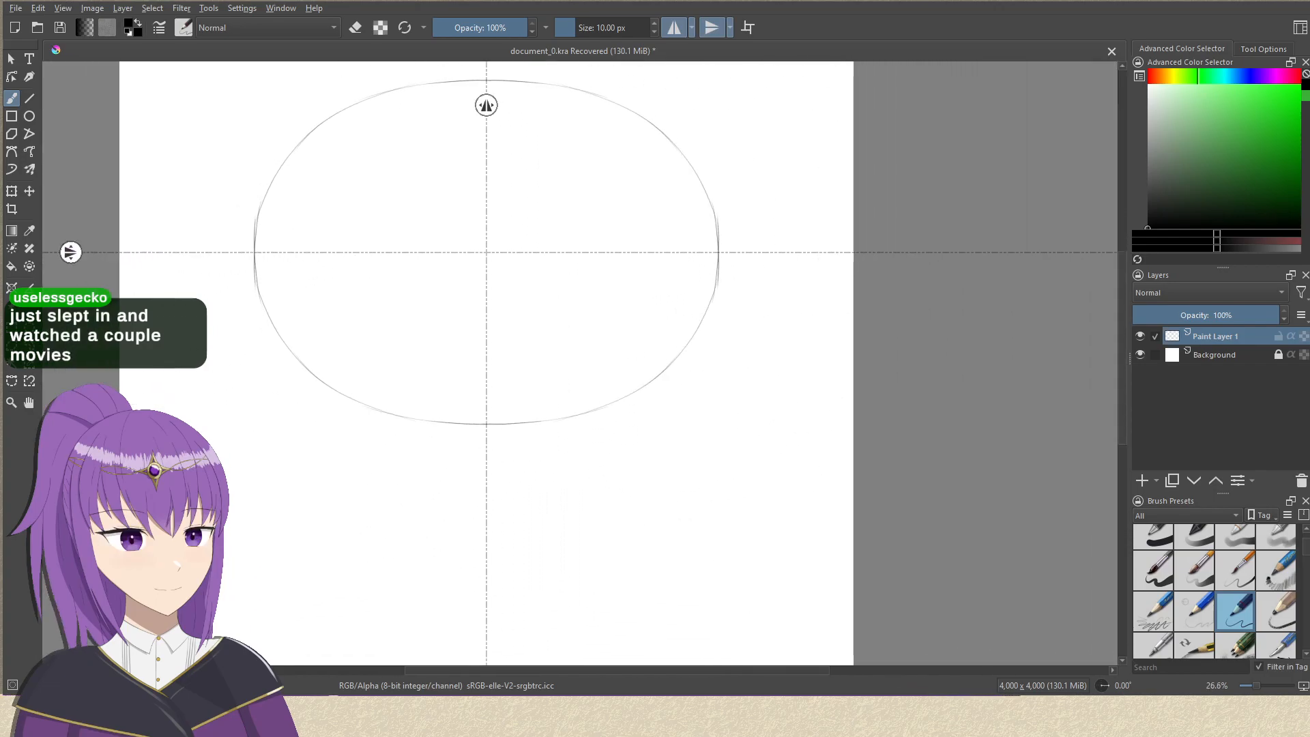
pyautogui.scroll(2, 374, 256)
pyautogui.hotkey('ctrl', 'z')
pyautogui.moveTo(389, 193); pyautogui.dragTo(419, 241)
pyautogui.hotkey('ctrl', 'z')
pyautogui.hotkey('ctrl', 'z')
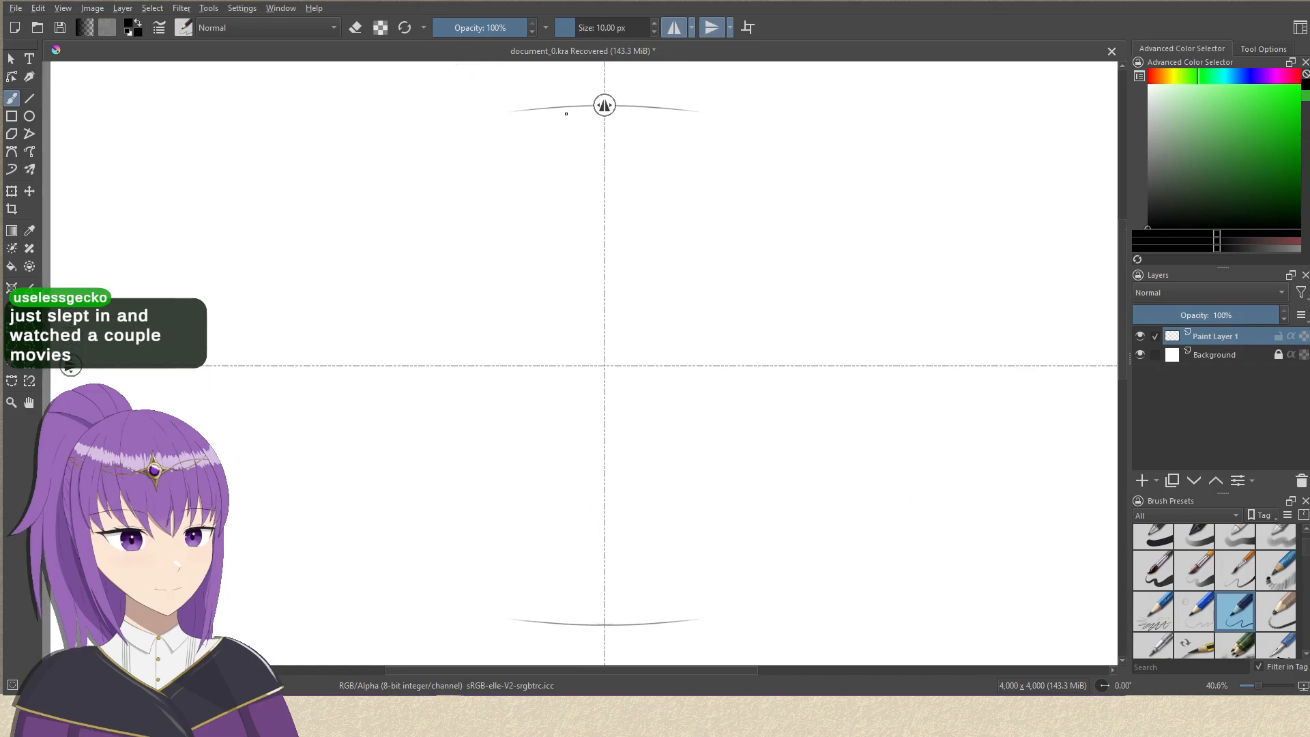
# Draw mirrored side curves from the ends of the crown arc down across the horizontal axis to close the rounded head circle.
pyautogui.moveTo(569, 107); pyautogui.dragTo(405, 161)
pyautogui.hotkey('ctrl', 'z')
pyautogui.moveTo(555, 108)
pyautogui.mouseDown()
pyautogui.moveTo(465, 128)
pyautogui.moveTo(410, 164)
pyautogui.moveTo(440, 140)
pyautogui.moveTo(339, 278)
pyautogui.mouseUp()
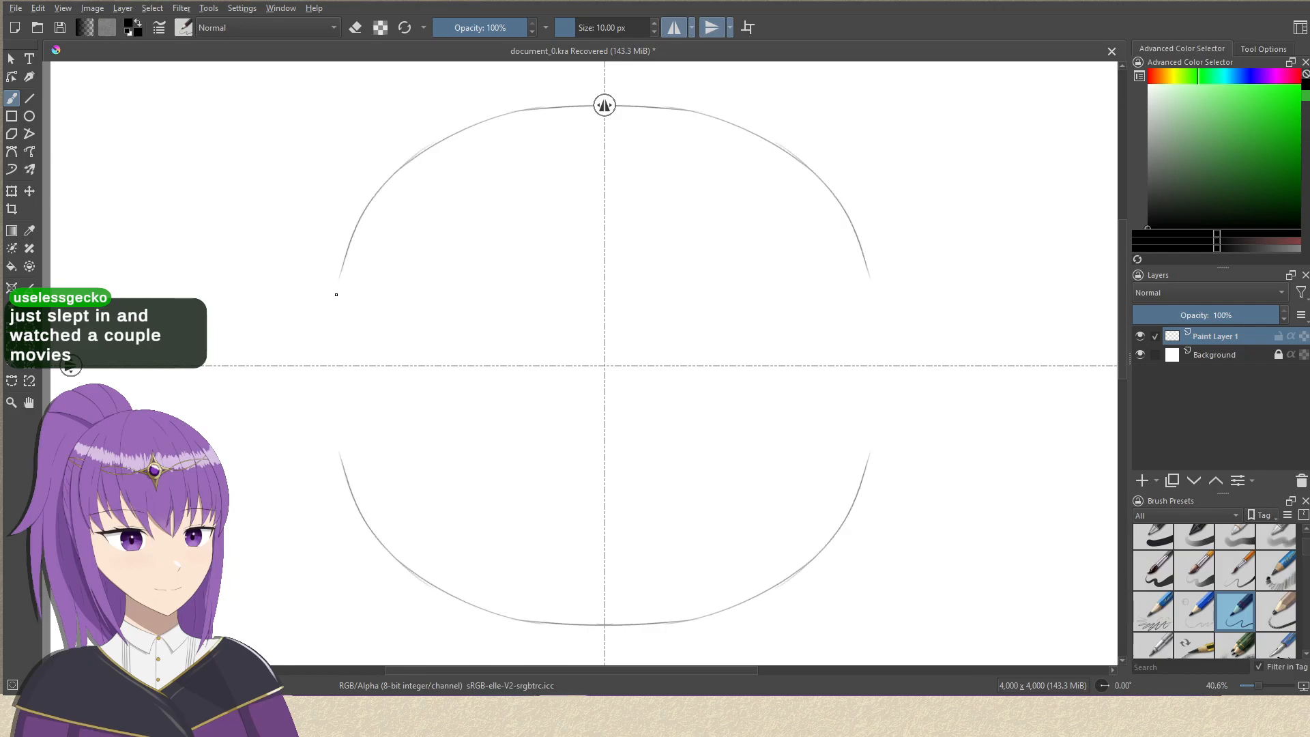
pyautogui.moveTo(375, 201); pyautogui.dragTo(339, 394)
pyautogui.hotkey('ctrl', 'z')
pyautogui.moveTo(341, 269); pyautogui.dragTo(342, 466)
pyautogui.moveTo(381, 351); pyautogui.dragTo(339, 243)
pyautogui.moveTo(417, 212); pyautogui.dragTo(408, 268)
pyautogui.moveTo(462, 235); pyautogui.dragTo(458, 257)
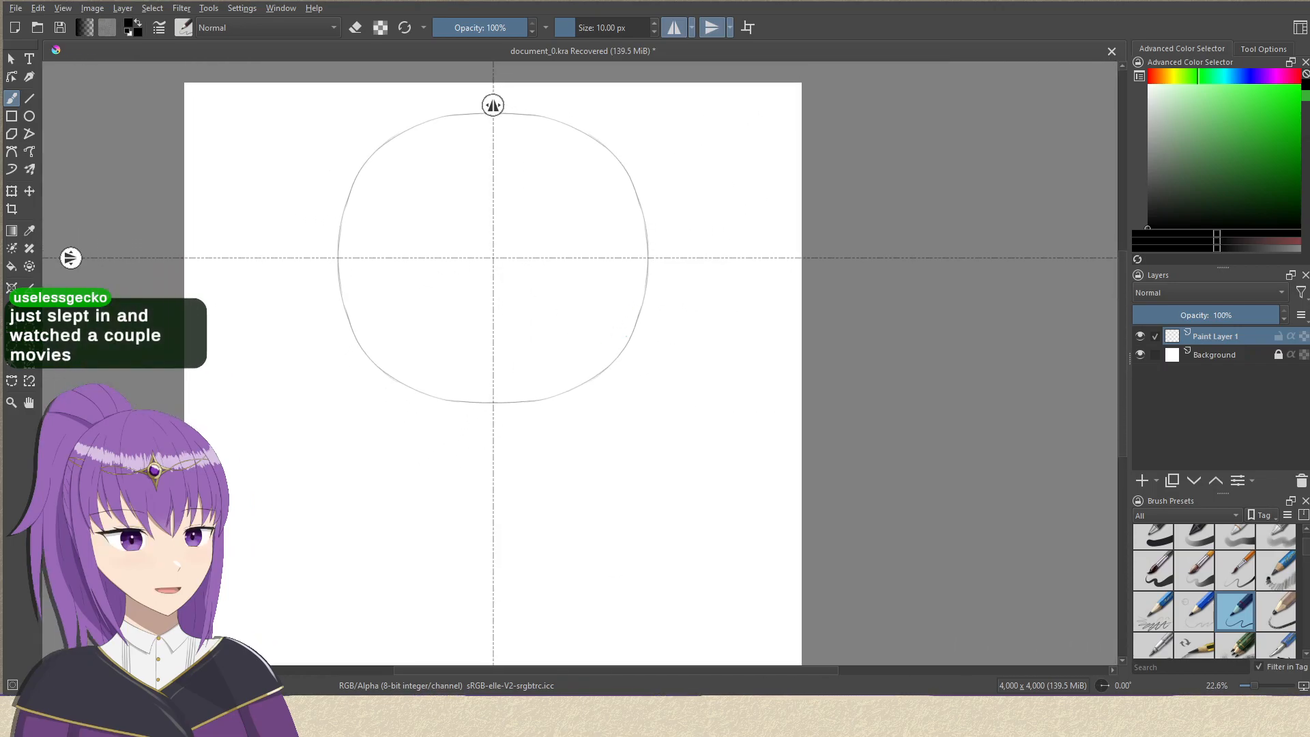
# Rename the layer Paint Layer 1 as "circle base".
pyautogui.moveTo(588, 354)
pyautogui.mouseDown()
pyautogui.moveTo(593, 338)
pyautogui.moveTo(565, 356)
pyautogui.mouseUp()
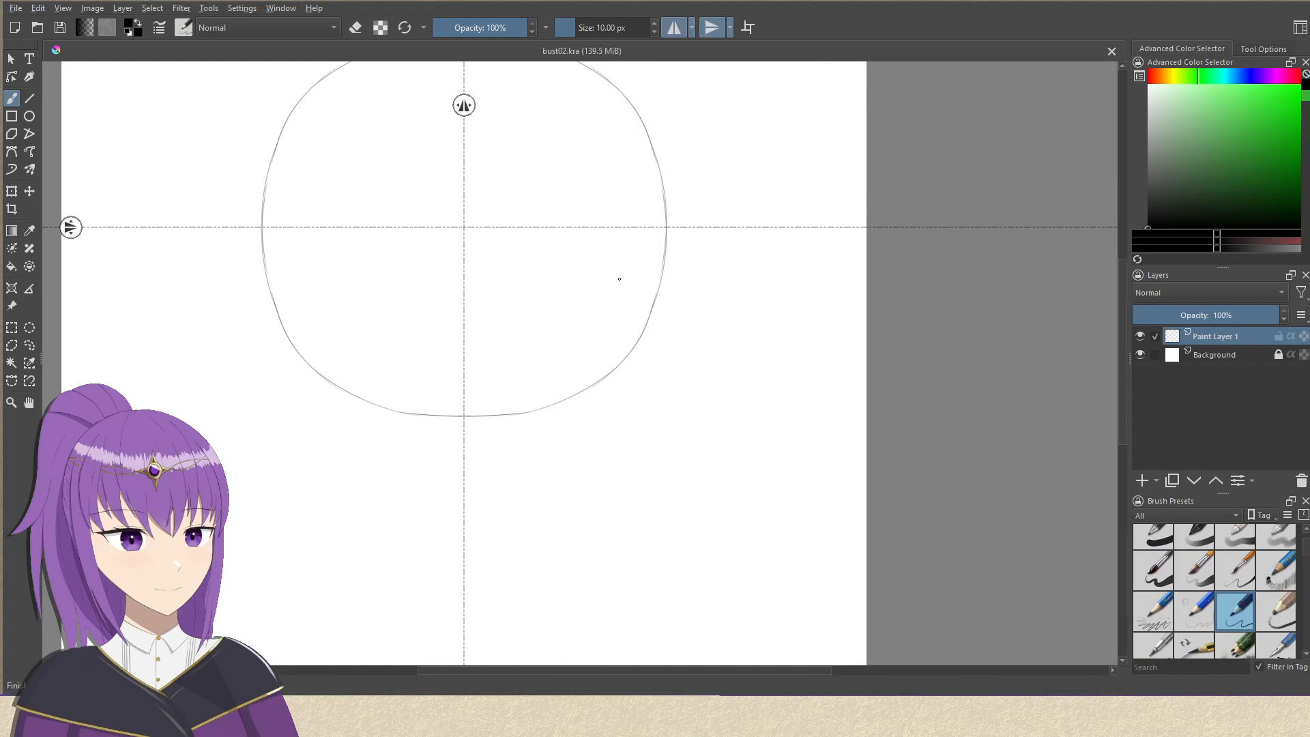
pyautogui.moveTo(617, 278); pyautogui.dragTo(676, 335)
pyautogui.moveTo(631, 247); pyautogui.dragTo(631, 176)
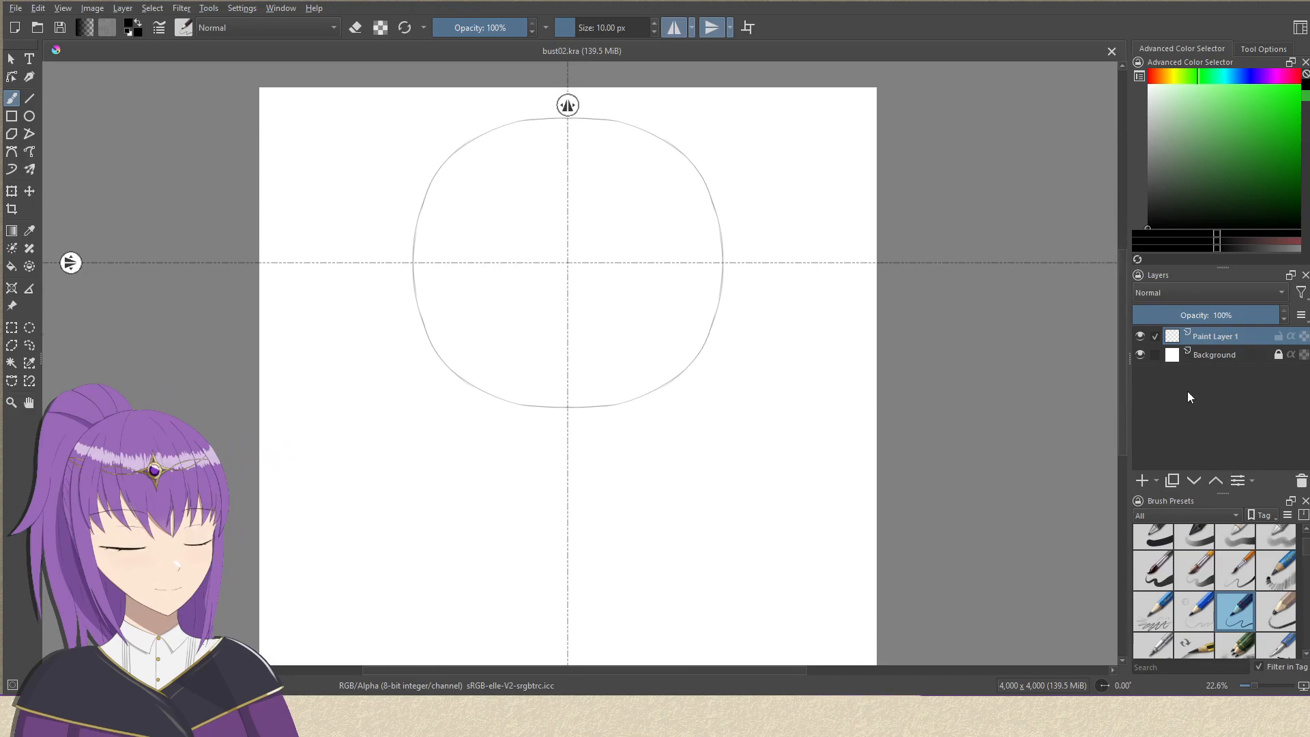
pyautogui.doubleClick(1216, 337)
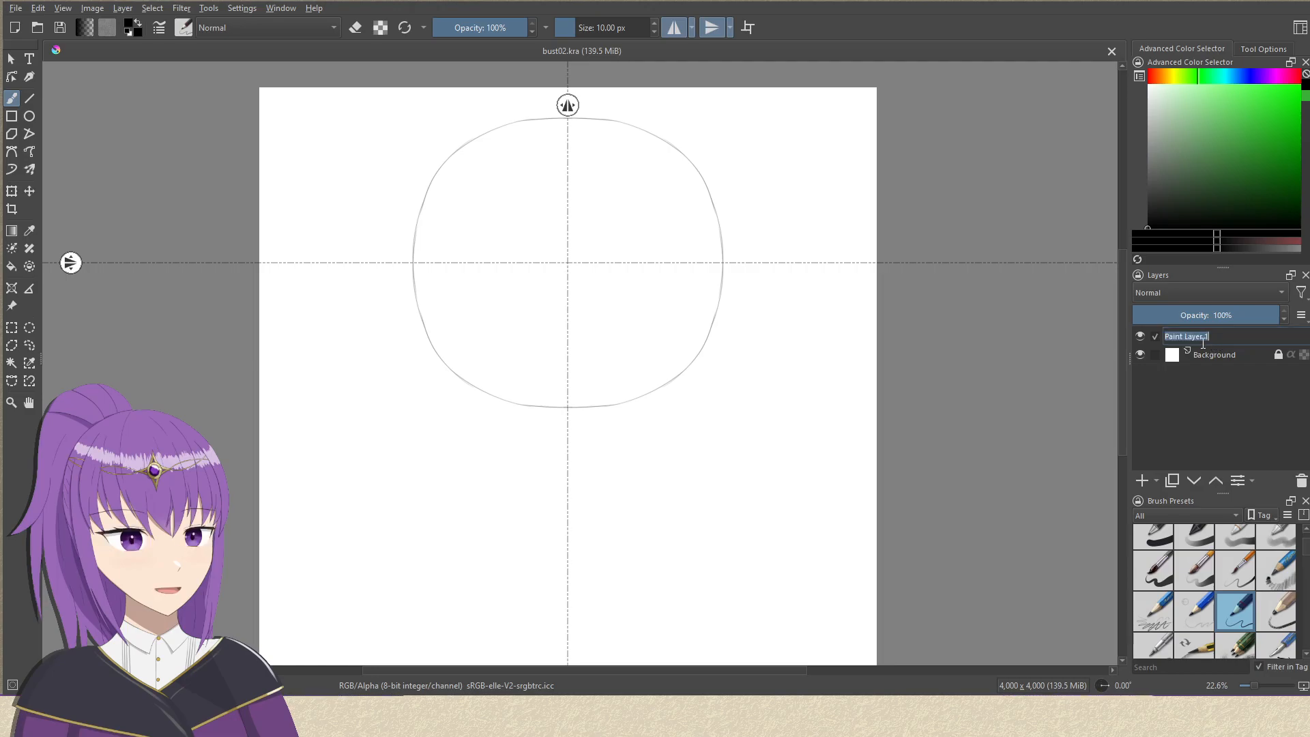
pyautogui.write('circle base')
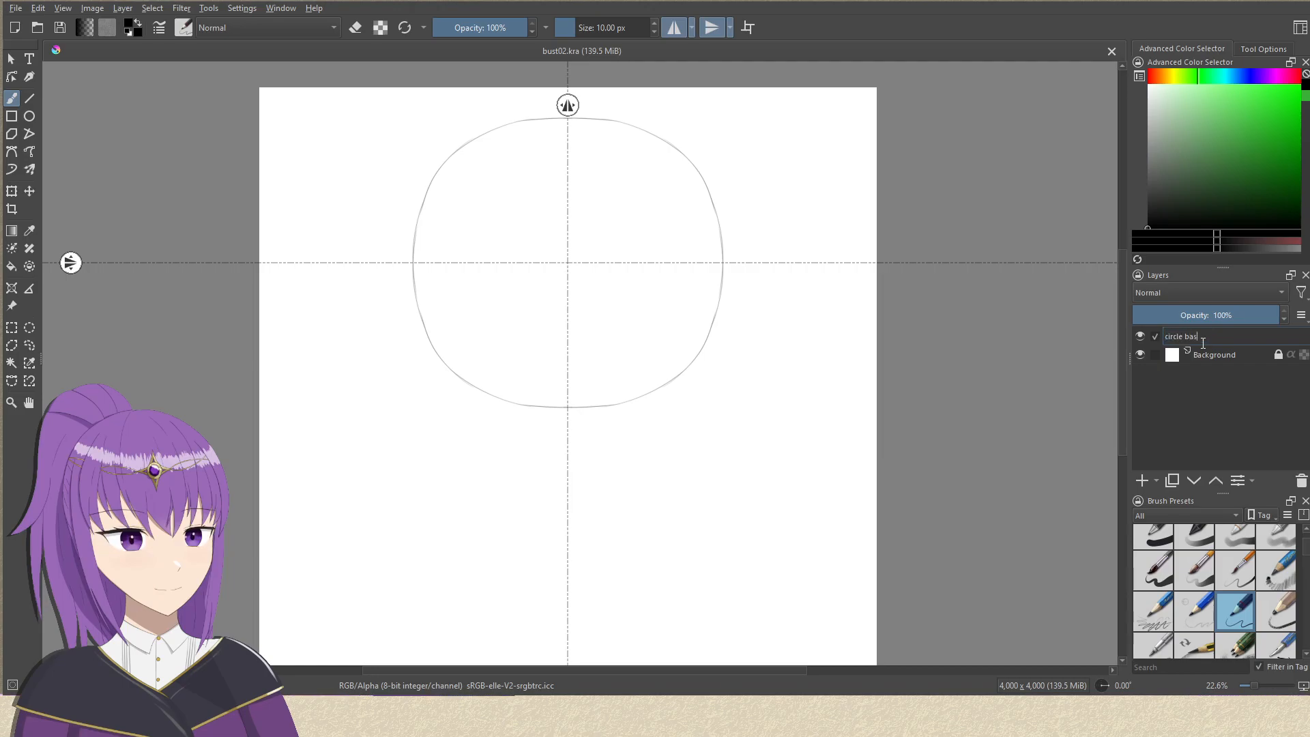
pyautogui.press('Return')
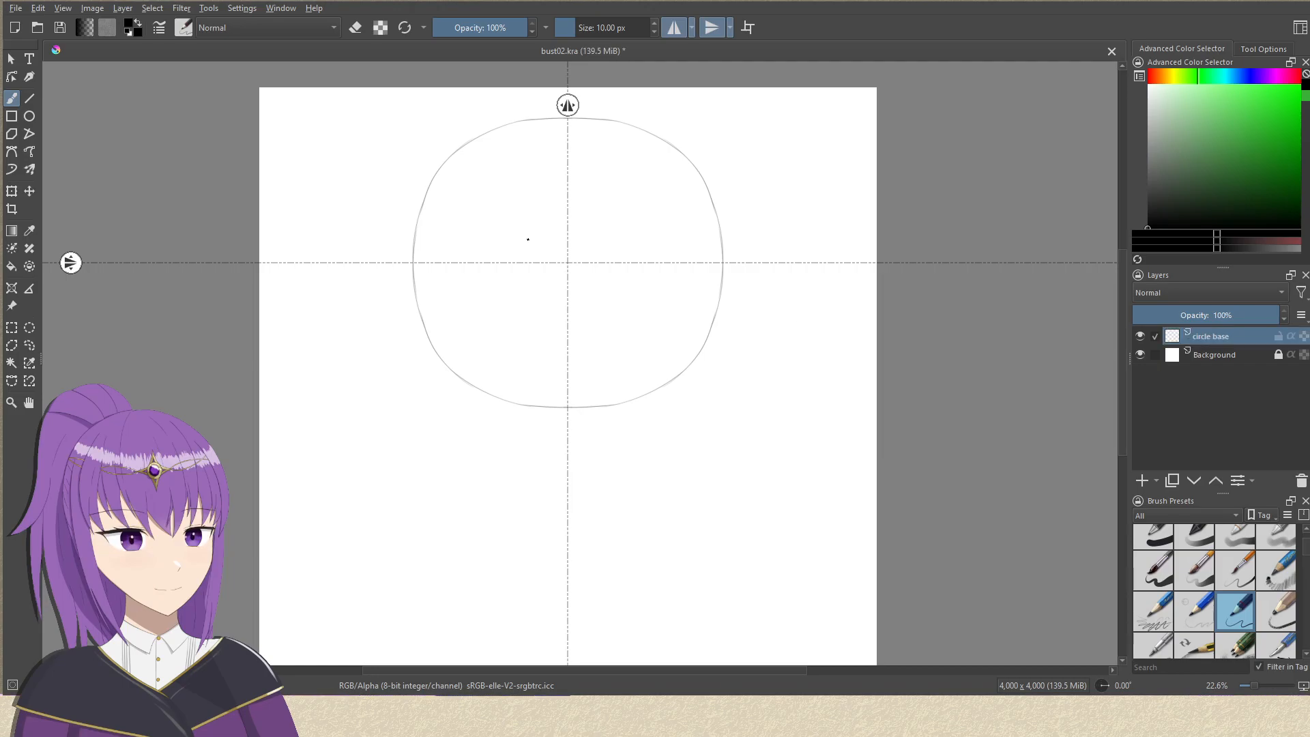
# Turn off vertical mirroring so that strokes mirror only across the vertical axis.
pyautogui.moveTo(581, 340); pyautogui.dragTo(608, 257)
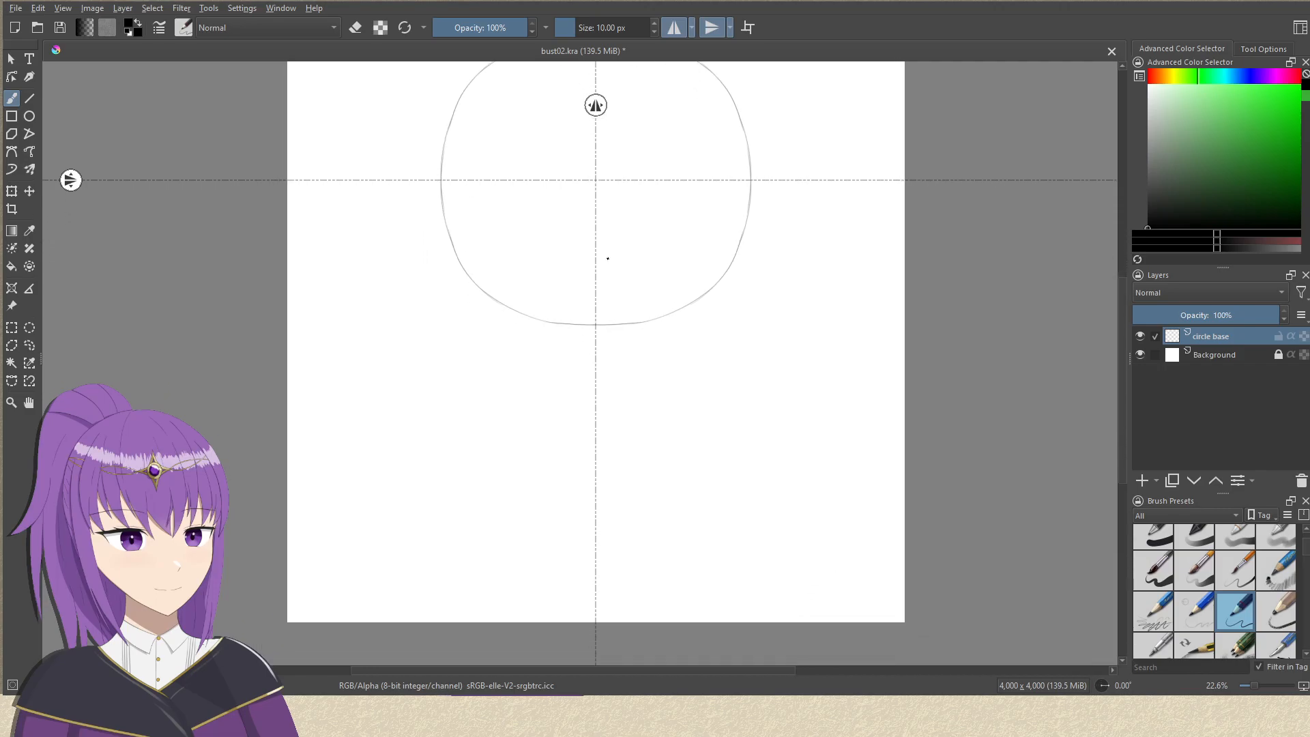
pyautogui.click(711, 28)
pyautogui.moveTo(749, 207); pyautogui.dragTo(675, 406)
pyautogui.hotkey('ctrl', 'z')
pyautogui.moveTo(738, 238); pyautogui.dragTo(686, 374)
pyautogui.hotkey('ctrl', 'z')
pyautogui.moveTo(750, 217)
pyautogui.mouseDown()
pyautogui.moveTo(689, 366)
pyautogui.moveTo(567, 436)
pyautogui.mouseUp()
pyautogui.moveTo(644, 412)
pyautogui.mouseDown()
pyautogui.moveTo(635, 379)
pyautogui.moveTo(657, 318)
pyautogui.moveTo(619, 408)
pyautogui.mouseUp()
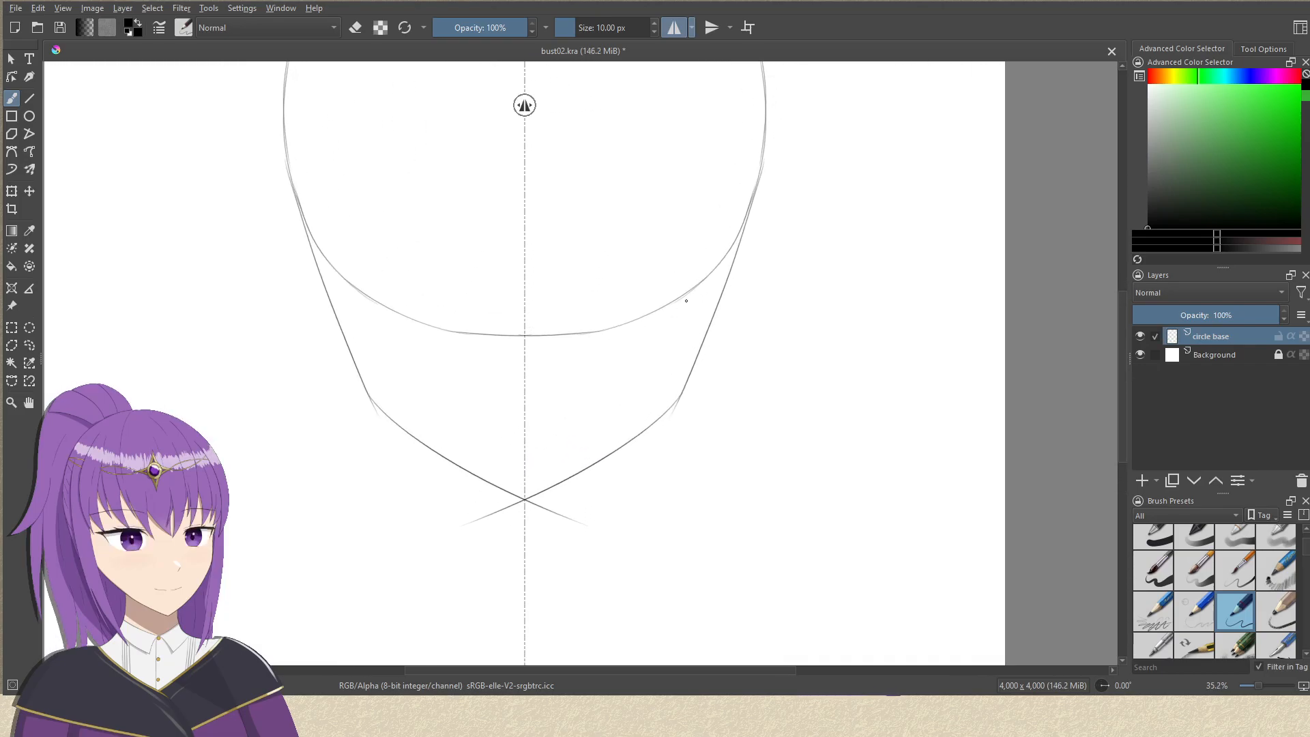
pyautogui.moveTo(685, 302); pyautogui.dragTo(673, 336)
pyautogui.hotkey('ctrl', 'z')
pyautogui.hotkey('ctrl', 'z')
# Draw mirrored jaw lines from the lower sides of the head circle, curving inward to cross at the chin on the vertical axis.
pyautogui.moveTo(737, 229)
pyautogui.mouseDown()
pyautogui.moveTo(688, 412)
pyautogui.moveTo(512, 505)
pyautogui.mouseUp()
pyautogui.hotkey('ctrl', 'z')
pyautogui.moveTo(694, 408); pyautogui.dragTo(481, 537)
pyautogui.moveTo(686, 384)
pyautogui.mouseDown()
pyautogui.moveTo(687, 398)
pyautogui.moveTo(704, 371)
pyautogui.moveTo(491, 551)
pyautogui.mouseUp()
pyautogui.hotkey('ctrl', 'z')
pyautogui.moveTo(682, 405)
pyautogui.mouseDown()
pyautogui.moveTo(670, 461)
pyautogui.moveTo(673, 433)
pyautogui.mouseUp()
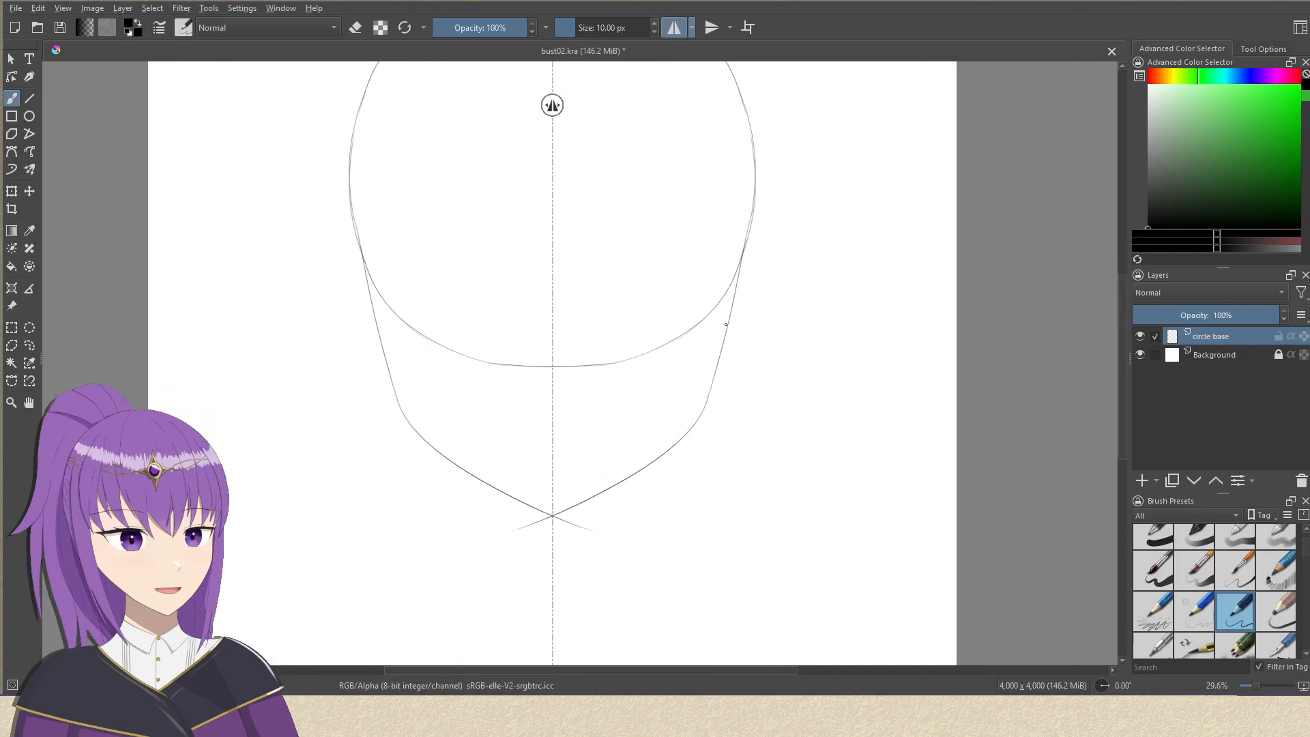
pyautogui.moveTo(666, 293); pyautogui.dragTo(656, 354)
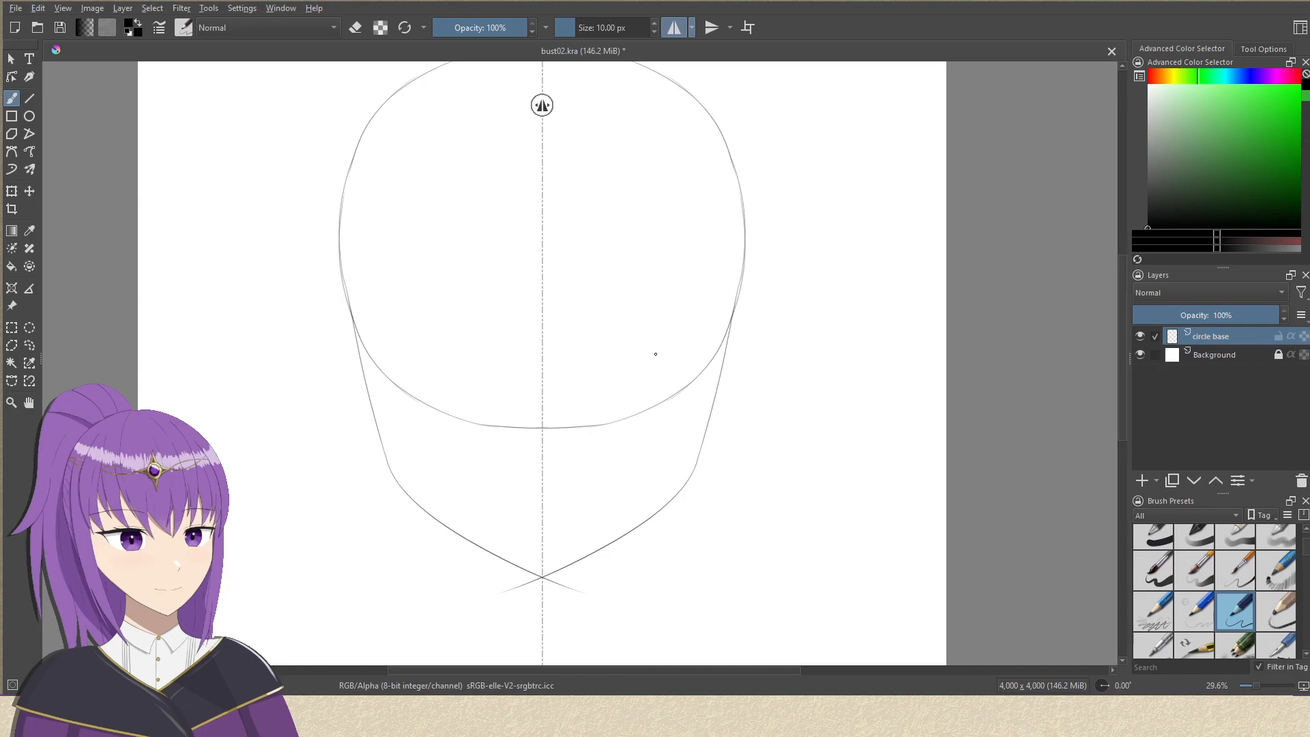
pyautogui.moveTo(653, 278); pyautogui.dragTo(646, 343)
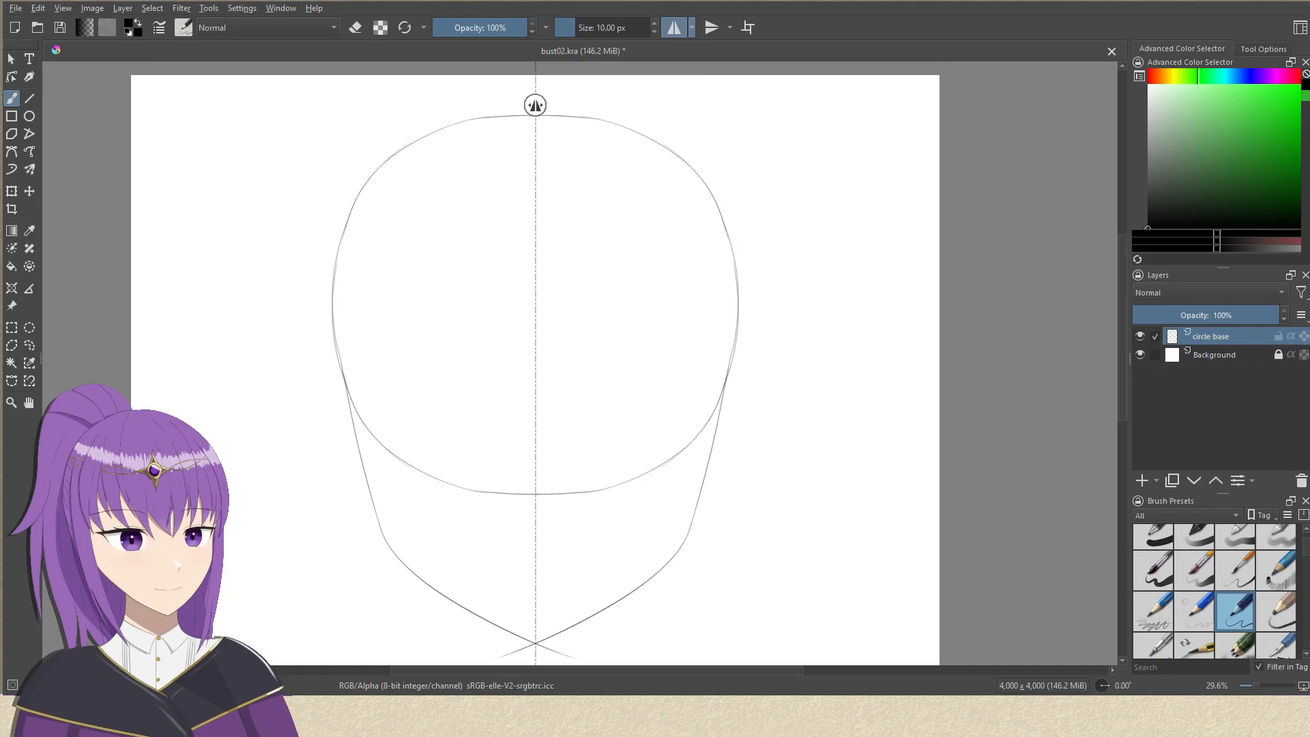
pyautogui.moveTo(603, 177); pyautogui.dragTo(620, 146)
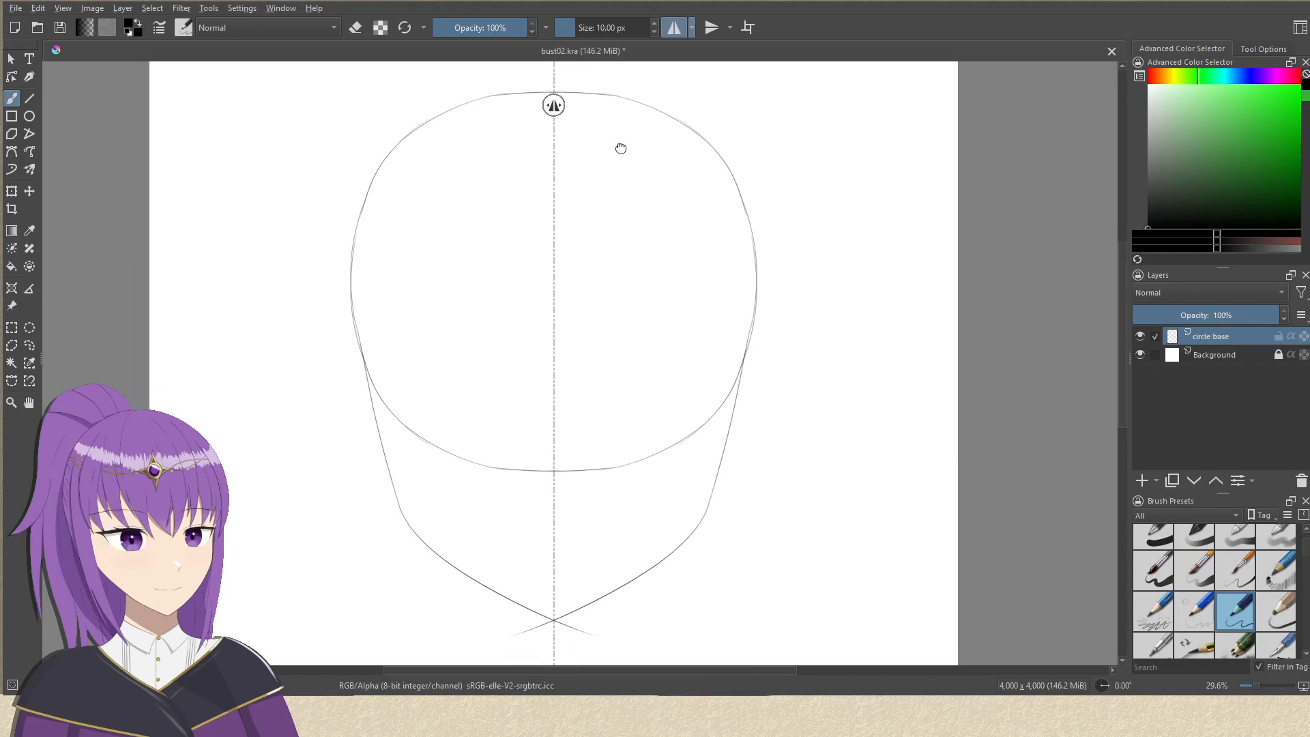
pyautogui.moveTo(586, 314); pyautogui.dragTo(597, 273)
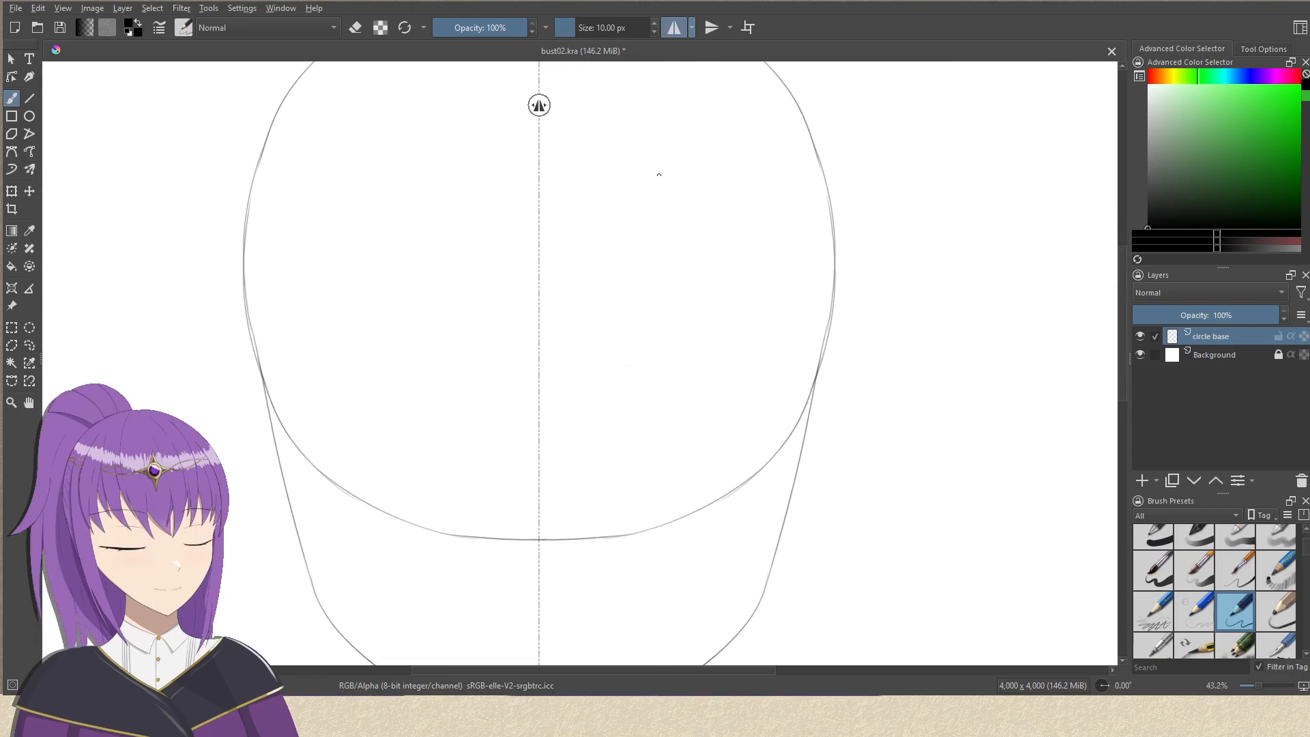
# Outline both jaw lines below the head circle with a freehand selection, from the upper jaw ends down around the chin.
pyautogui.moveTo(662, 170); pyautogui.dragTo(724, 245)
pyautogui.moveTo(836, 354); pyautogui.dragTo(828, 171)
pyautogui.moveTo(827, 327); pyautogui.dragTo(811, 293)
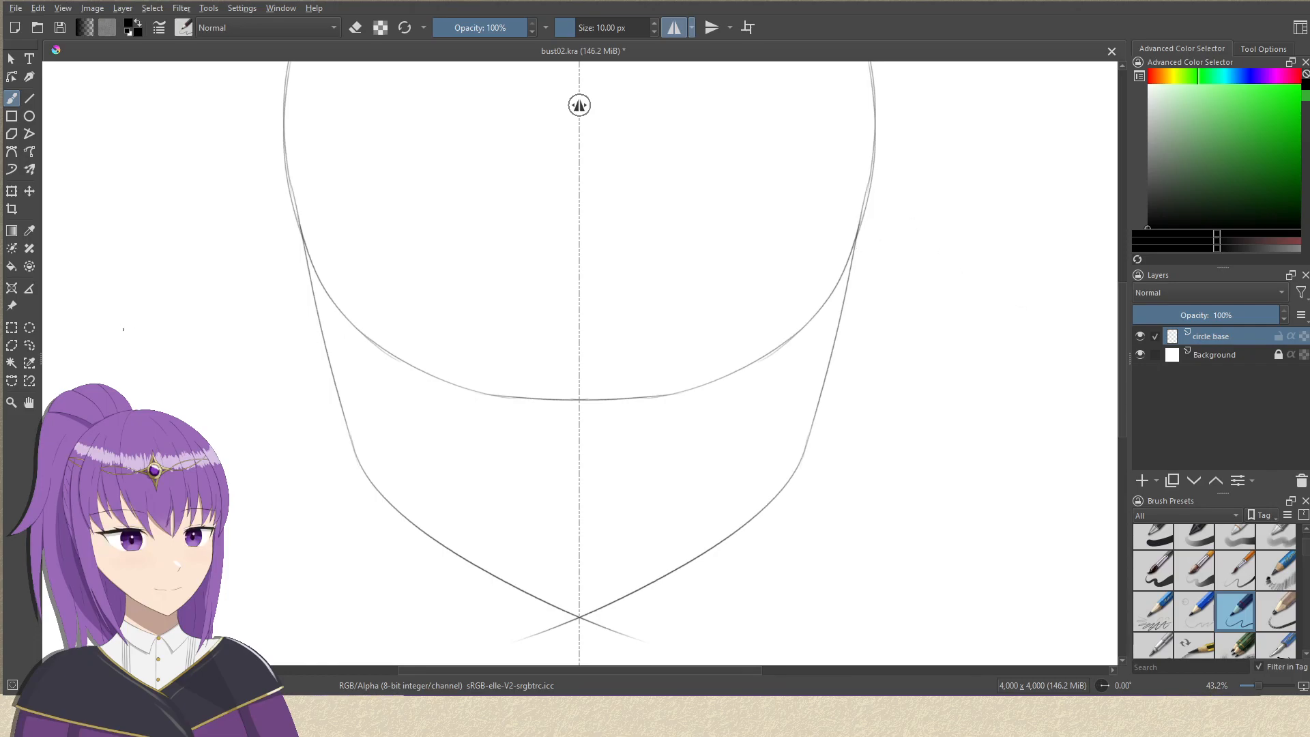
pyautogui.click(29, 345)
pyautogui.moveTo(289, 236)
pyautogui.mouseDown()
pyautogui.moveTo(268, 278)
pyautogui.moveTo(399, 536)
pyautogui.moveTo(449, 593)
pyautogui.moveTo(560, 632)
pyautogui.mouseUp()
pyautogui.hotkey('ctrl', 'z')
pyautogui.moveTo(304, 247)
pyautogui.mouseDown()
pyautogui.moveTo(277, 227)
pyautogui.moveTo(292, 359)
pyautogui.moveTo(382, 519)
pyautogui.moveTo(448, 594)
pyautogui.moveTo(532, 642)
pyautogui.mouseUp()
pyautogui.moveTo(887, 505)
pyautogui.mouseDown()
pyautogui.moveTo(943, 356)
pyautogui.moveTo(950, 269)
pyautogui.mouseUp()
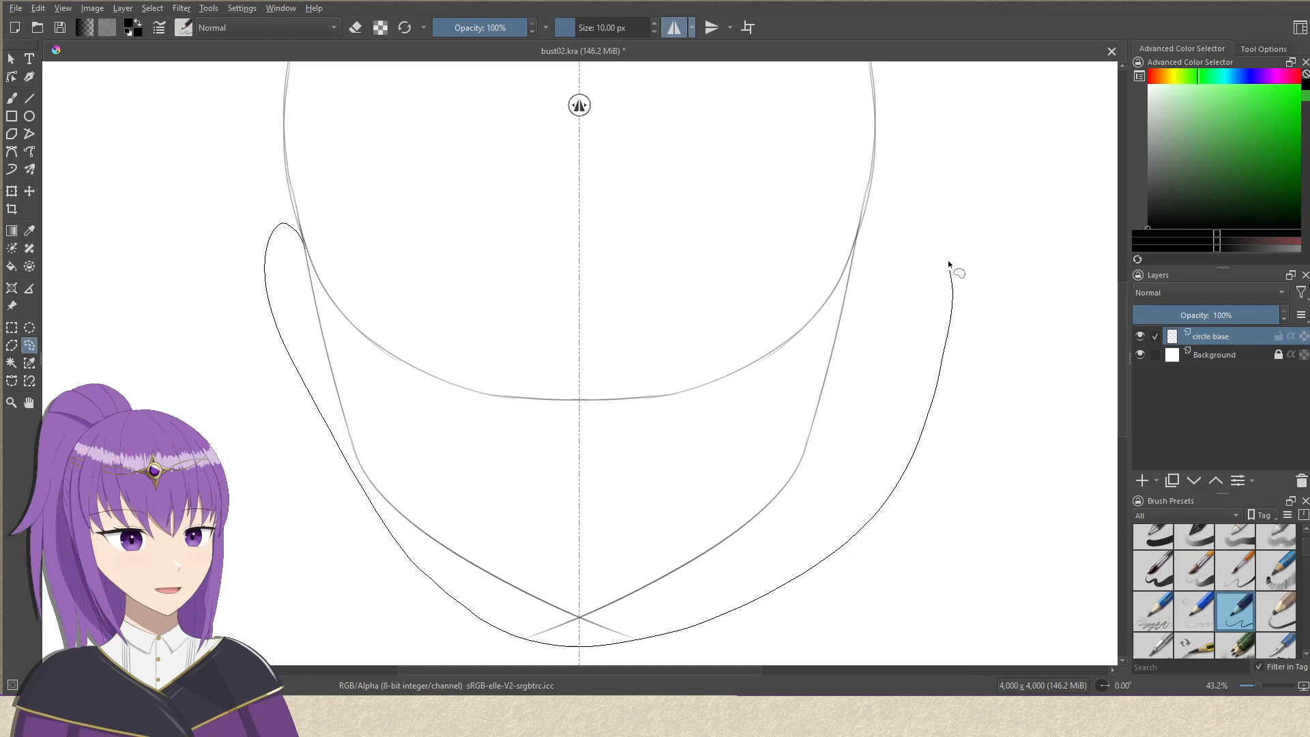
pyautogui.moveTo(853, 242); pyautogui.dragTo(827, 314)
pyautogui.moveTo(798, 372)
pyautogui.mouseDown()
pyautogui.moveTo(738, 426)
pyautogui.moveTo(606, 436)
pyautogui.moveTo(392, 366)
pyautogui.moveTo(338, 320)
pyautogui.moveTo(291, 239)
pyautogui.mouseUp()
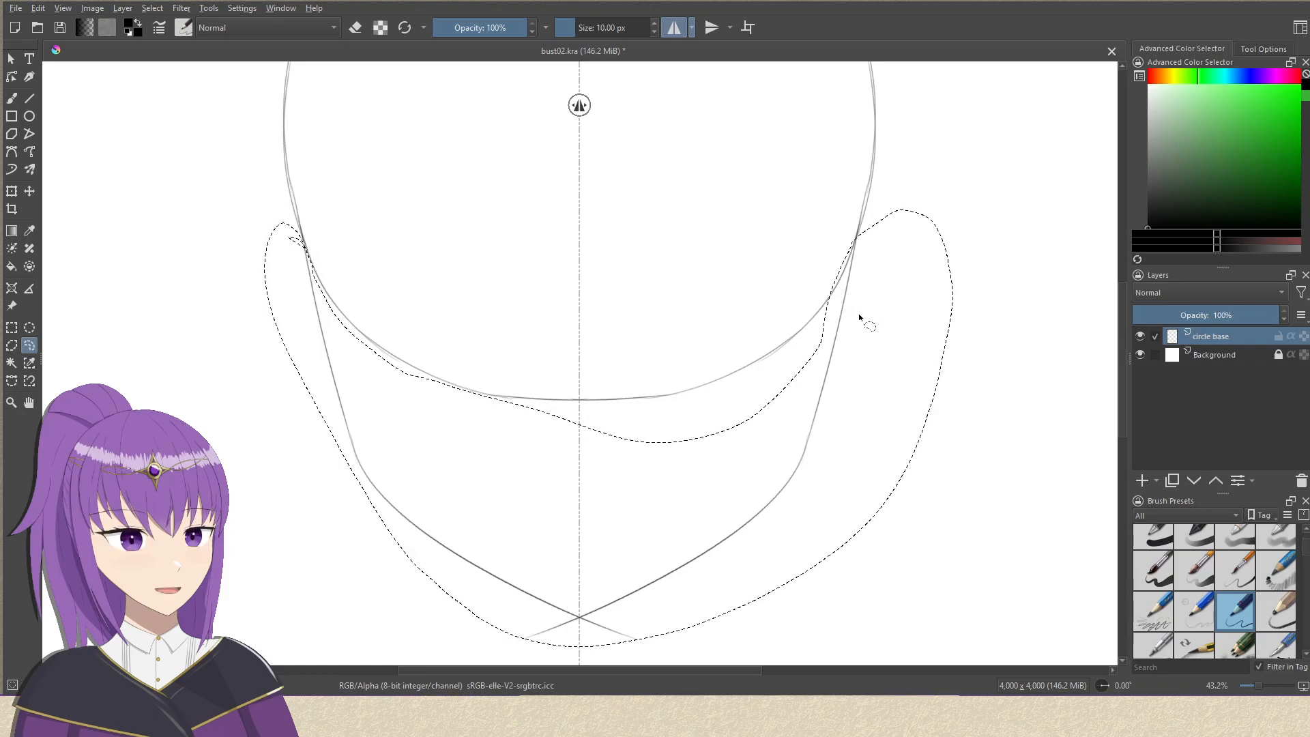
# Place the selected jaw lines on a new layer named "jaw" and clear the selection.
pyautogui.hotkey('ctrl', 'alt', 'j')
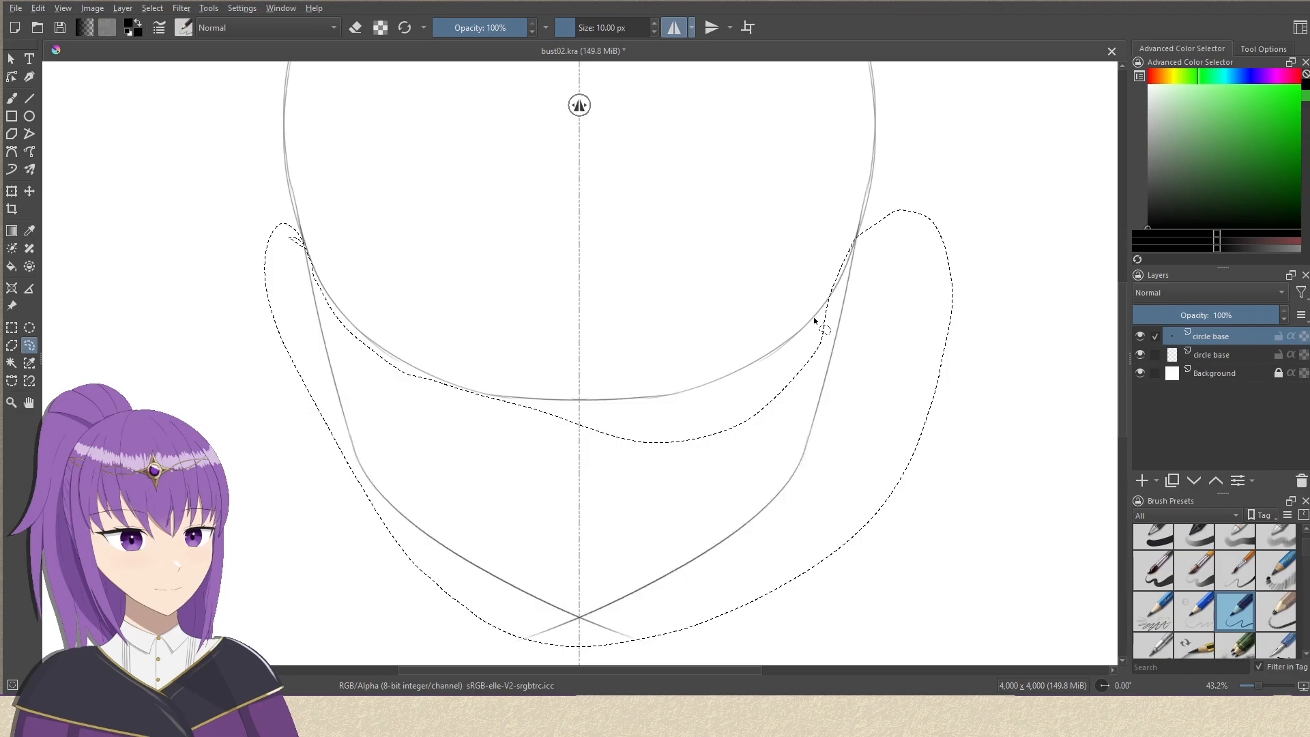
pyautogui.doubleClick(1212, 338)
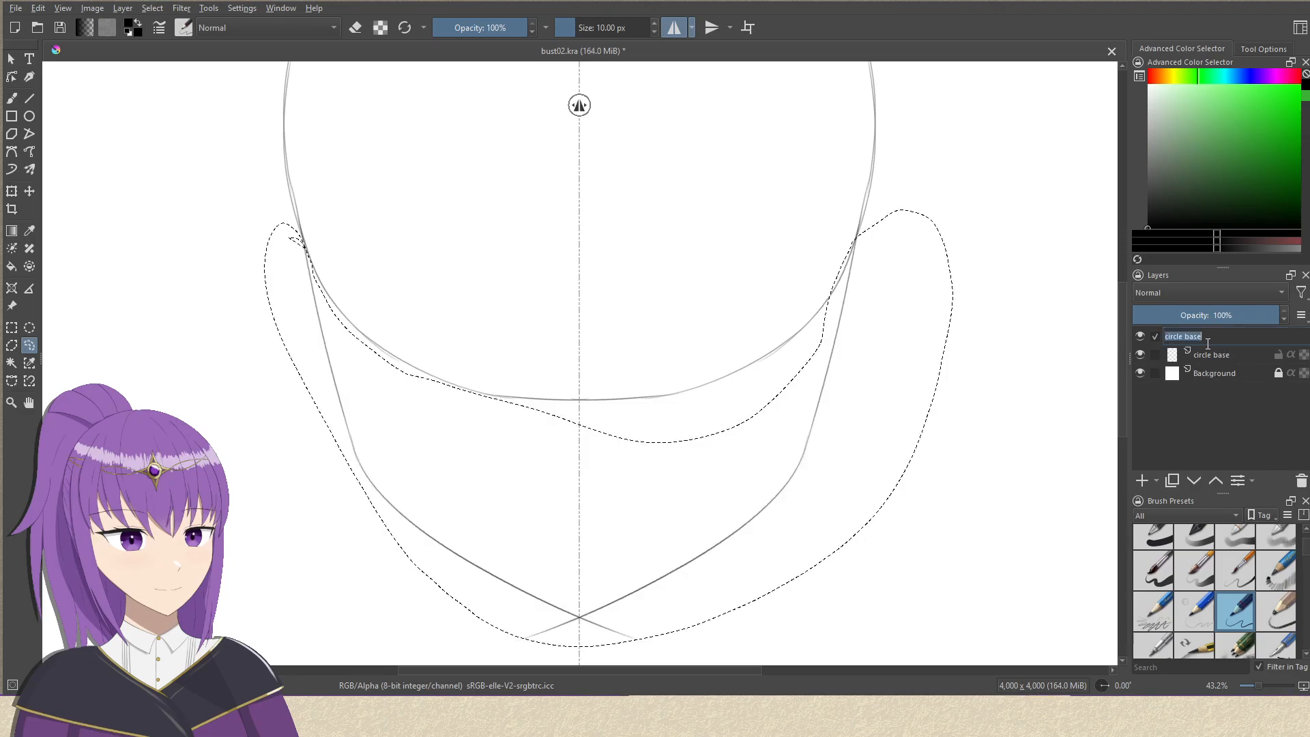
pyautogui.write('ja')
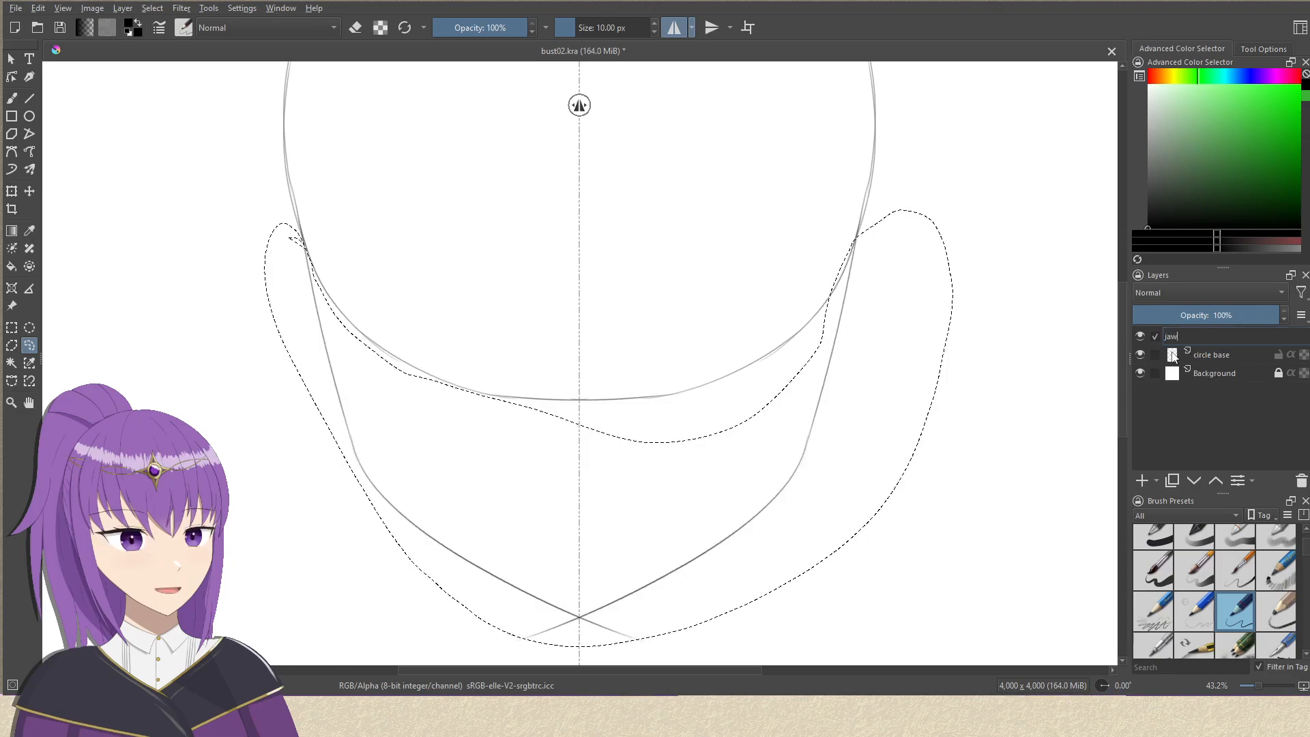
pyautogui.write('w')
pyautogui.press('Return')
pyautogui.hotkey('ctrl', 'r')
pyautogui.click(800, 349)
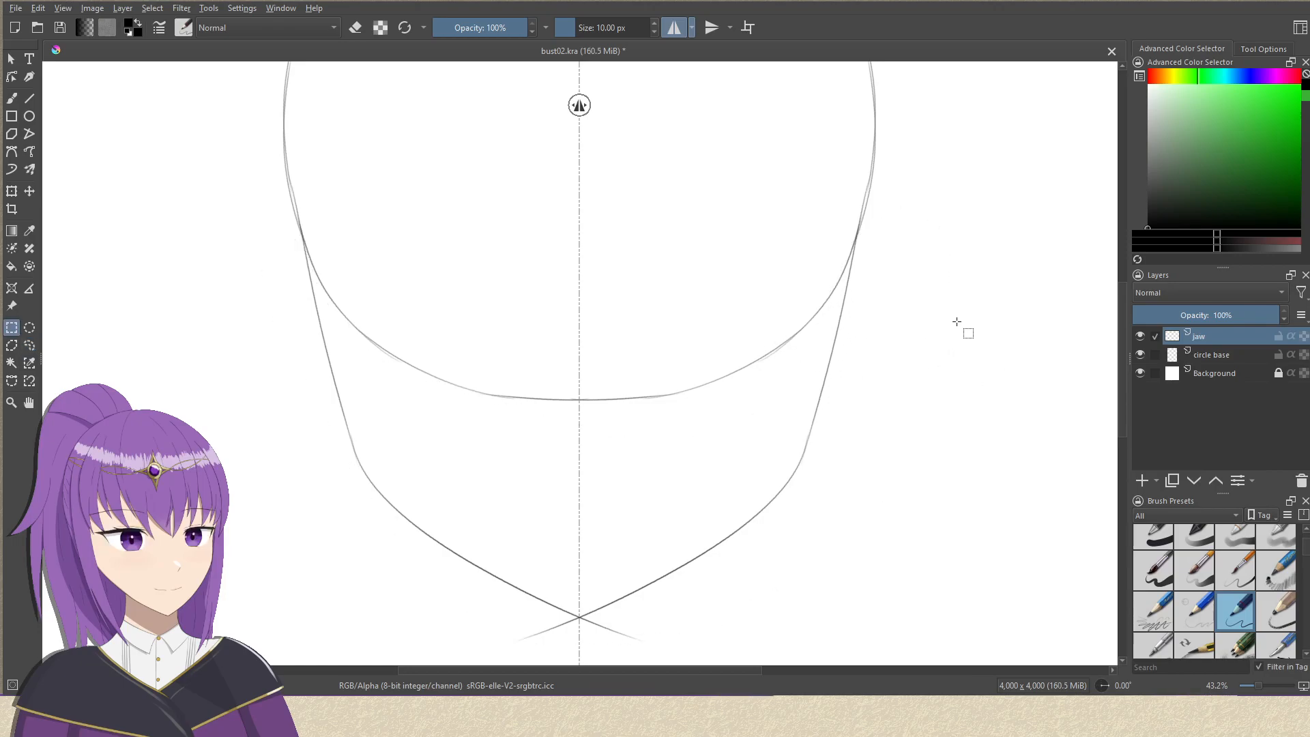
pyautogui.moveTo(947, 337); pyautogui.dragTo(939, 349)
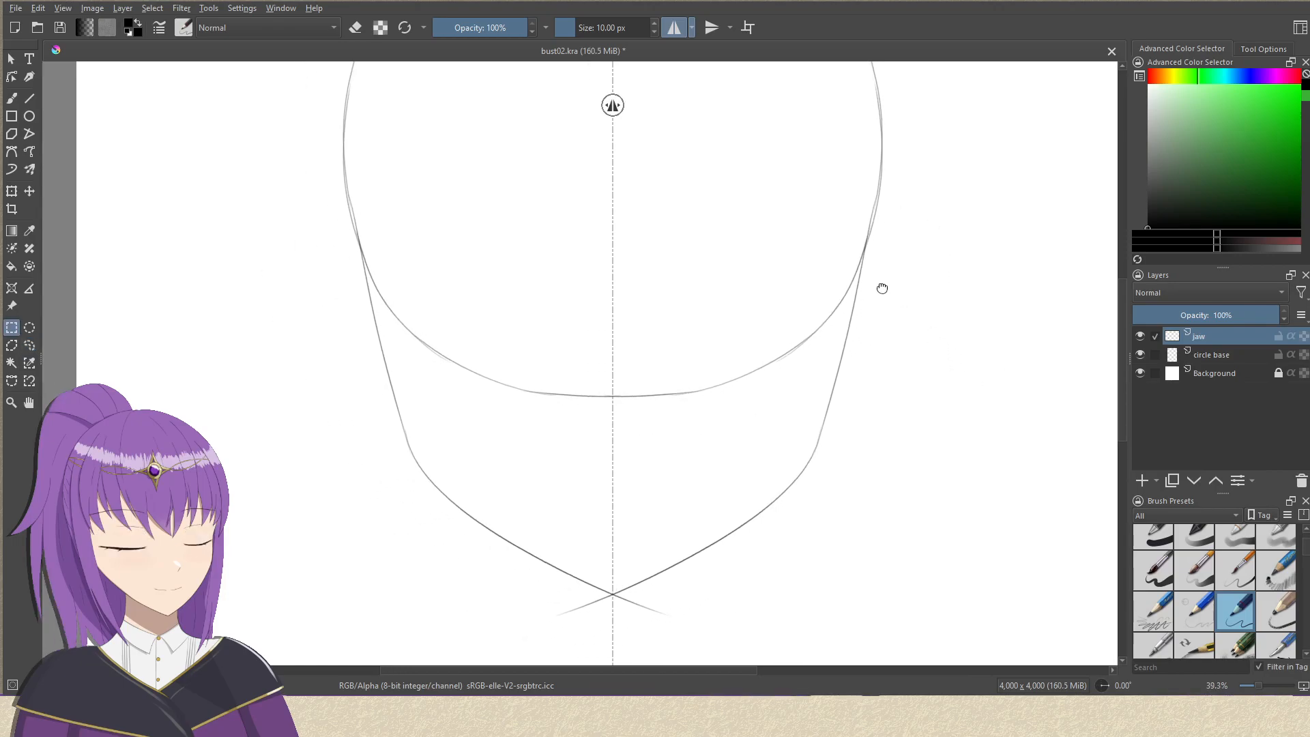
pyautogui.moveTo(878, 286); pyautogui.dragTo(830, 458)
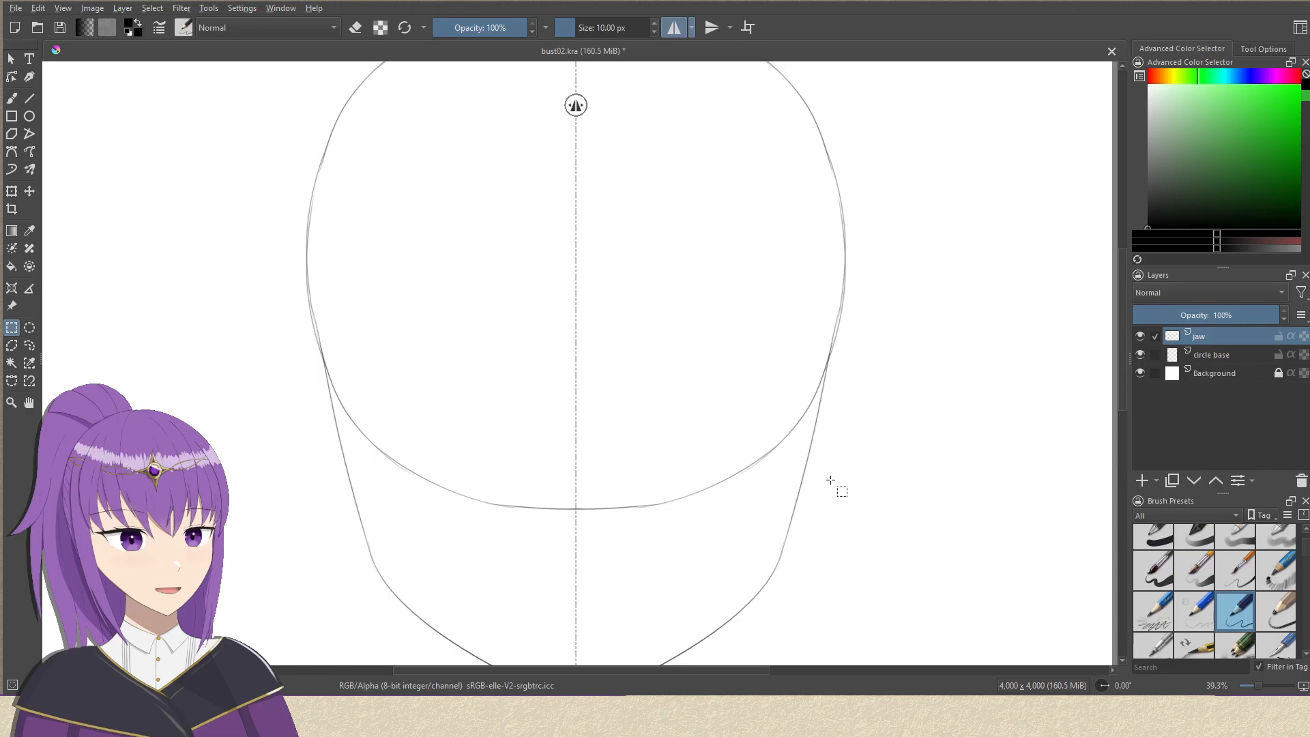
pyautogui.scroll(4, 669, 266)
pyautogui.scroll(-2, 617, 316)
pyautogui.moveTo(640, 347); pyautogui.dragTo(626, 401)
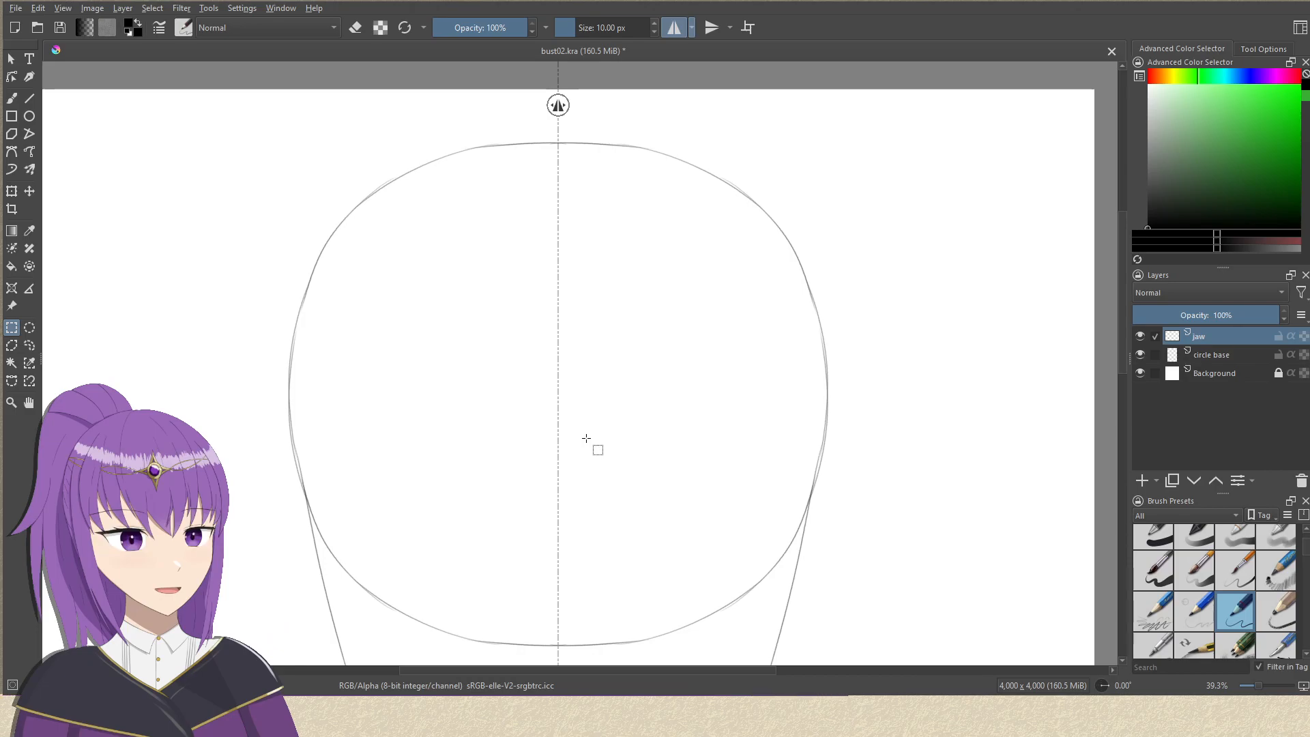
pyautogui.moveTo(748, 348)
pyautogui.mouseDown()
pyautogui.moveTo(748, 371)
pyautogui.moveTo(768, 336)
pyautogui.mouseUp()
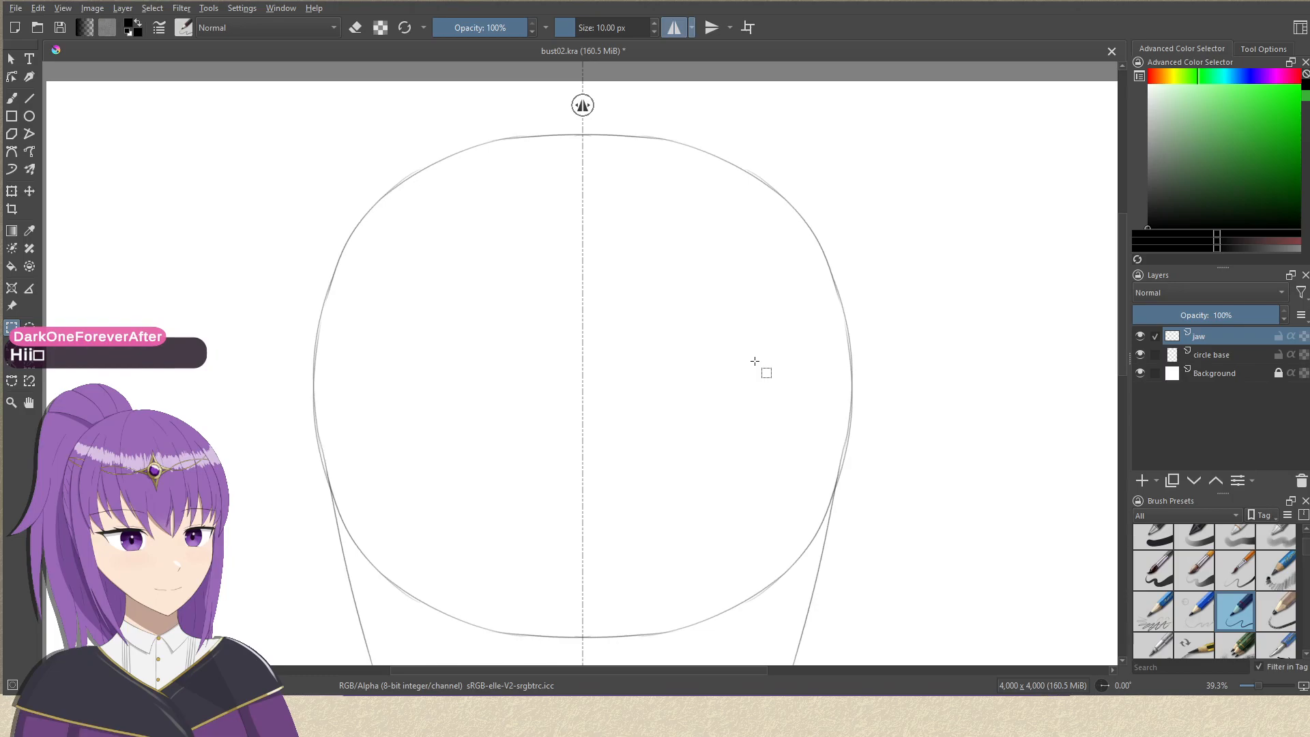
# Add a new paint layer above the "jaw" layer.
pyautogui.moveTo(633, 435); pyautogui.dragTo(613, 454)
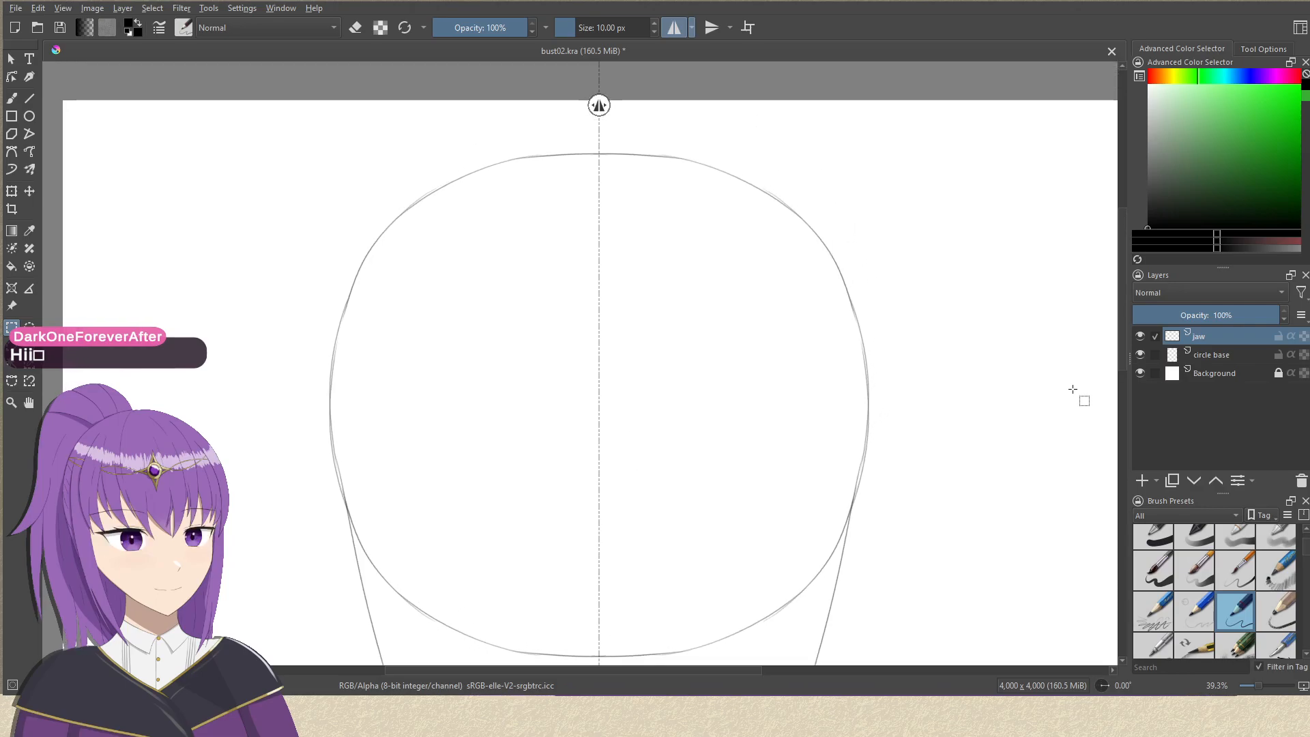
pyautogui.moveTo(1030, 401); pyautogui.dragTo(1021, 337)
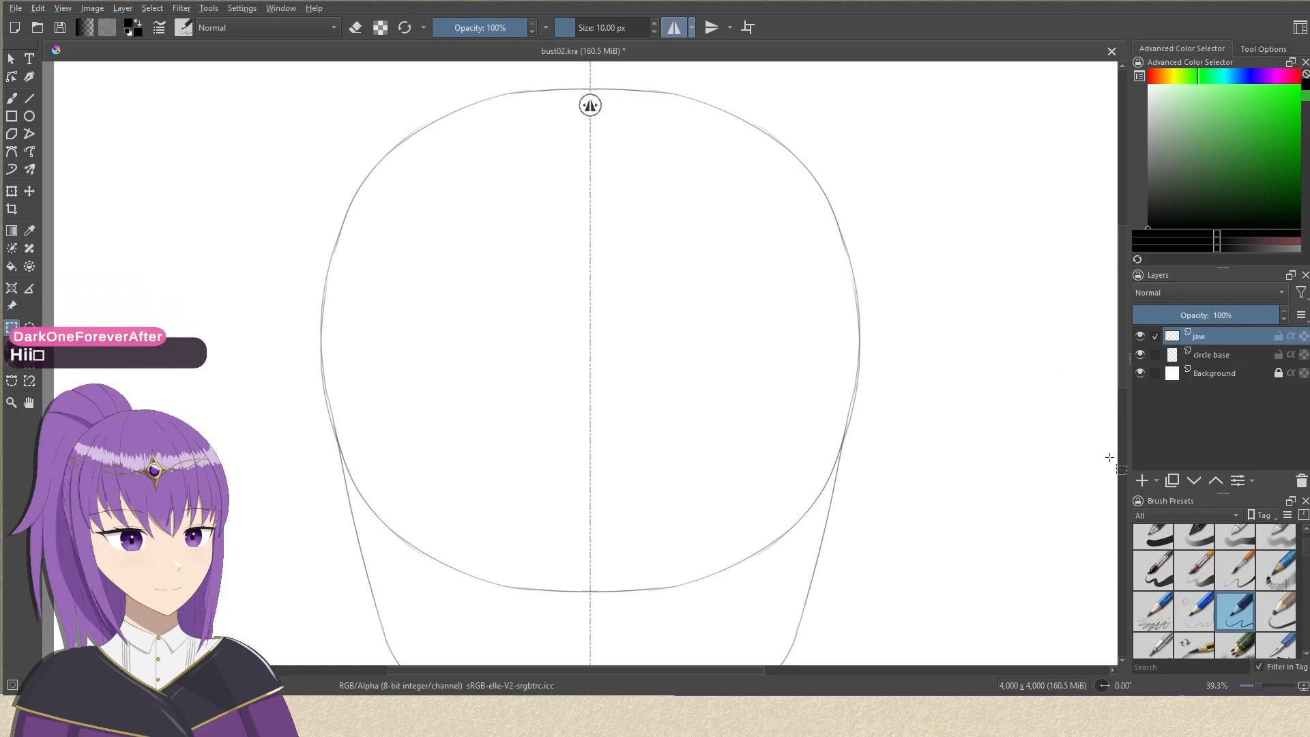
pyautogui.click(1145, 482)
# Try a 4,000 x 5,000 px canvas with the extra height above the head, and undo the resize.
pyautogui.moveTo(803, 264)
pyautogui.mouseDown()
pyautogui.moveTo(822, 297)
pyautogui.moveTo(796, 387)
pyautogui.moveTo(784, 284)
pyautogui.moveTo(608, 304)
pyautogui.mouseUp()
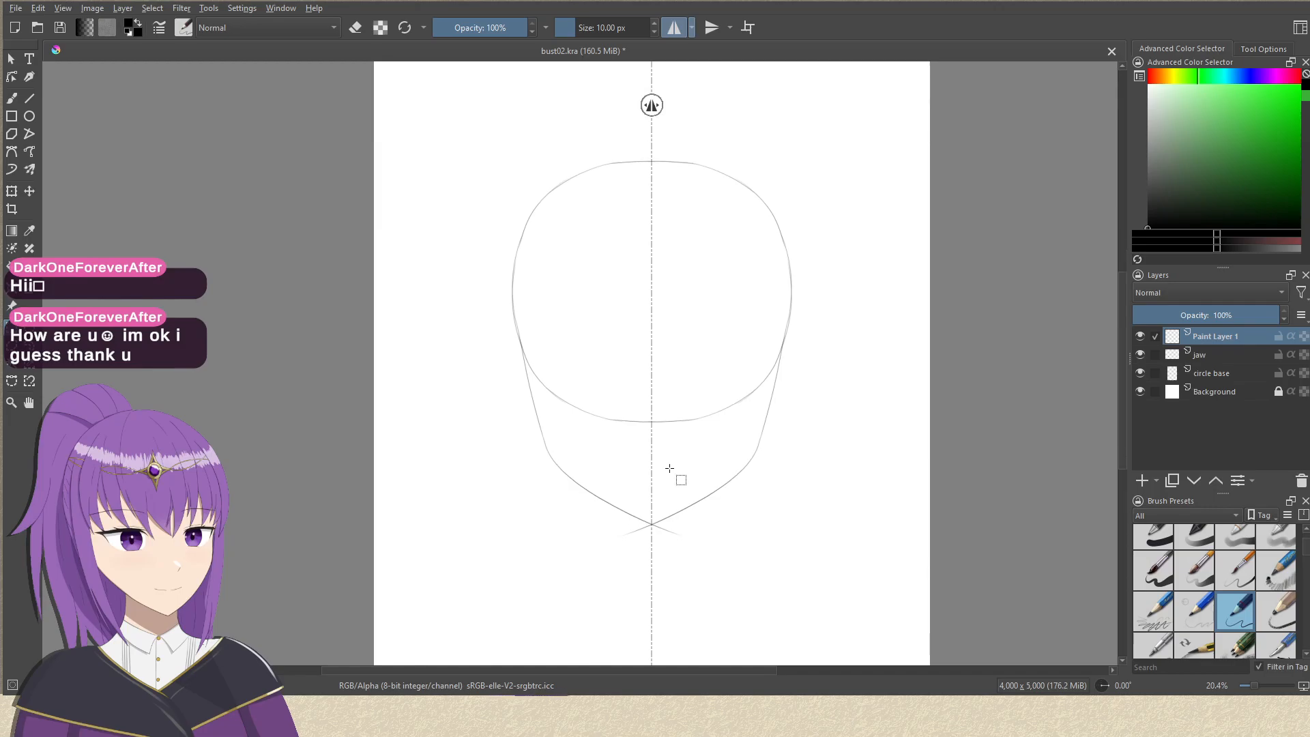
pyautogui.moveTo(680, 451); pyautogui.dragTo(660, 538)
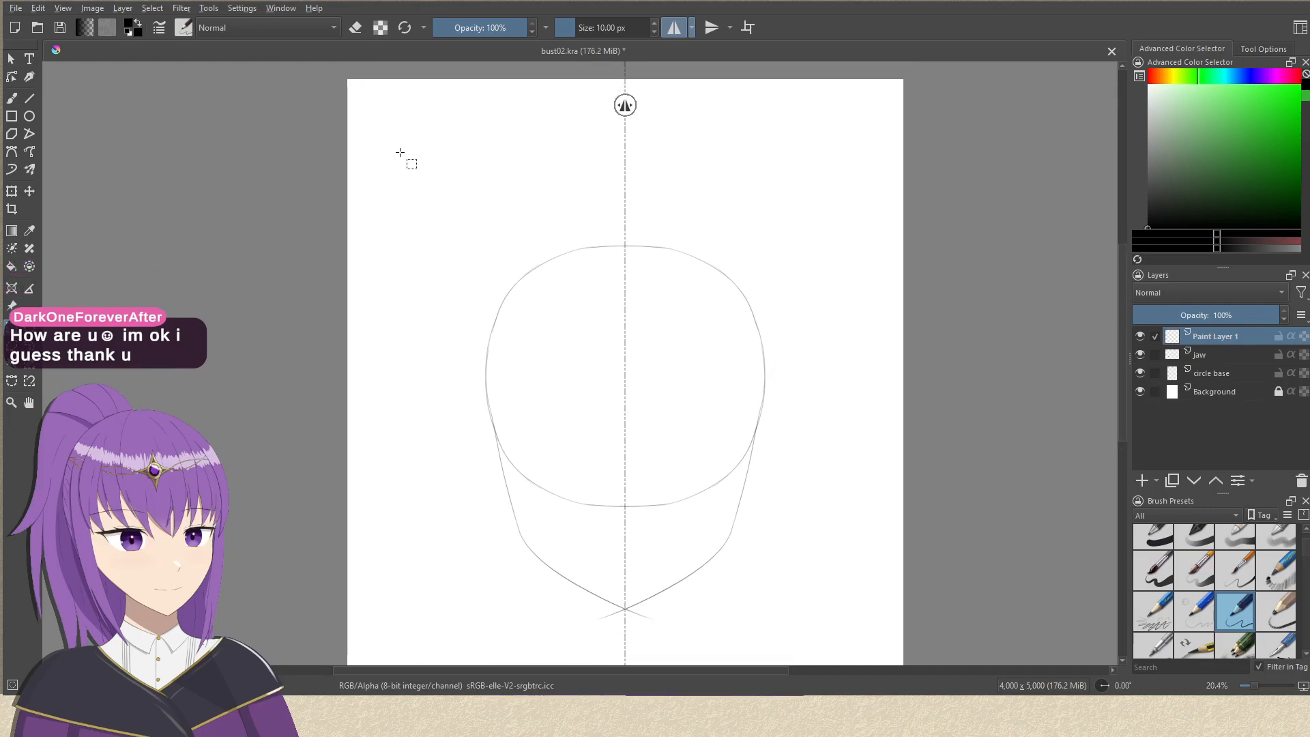
pyautogui.moveTo(420, 242); pyautogui.dragTo(439, 92)
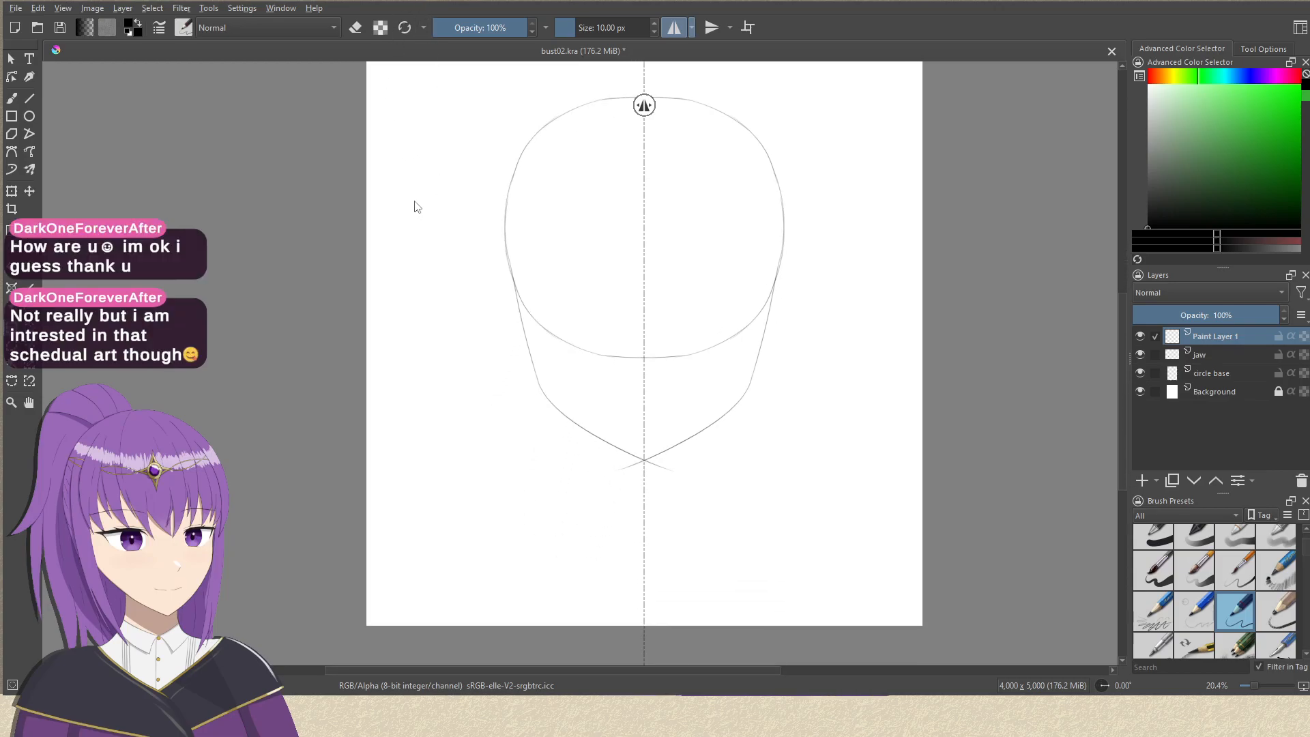
pyautogui.moveTo(618, 210); pyautogui.dragTo(567, 344)
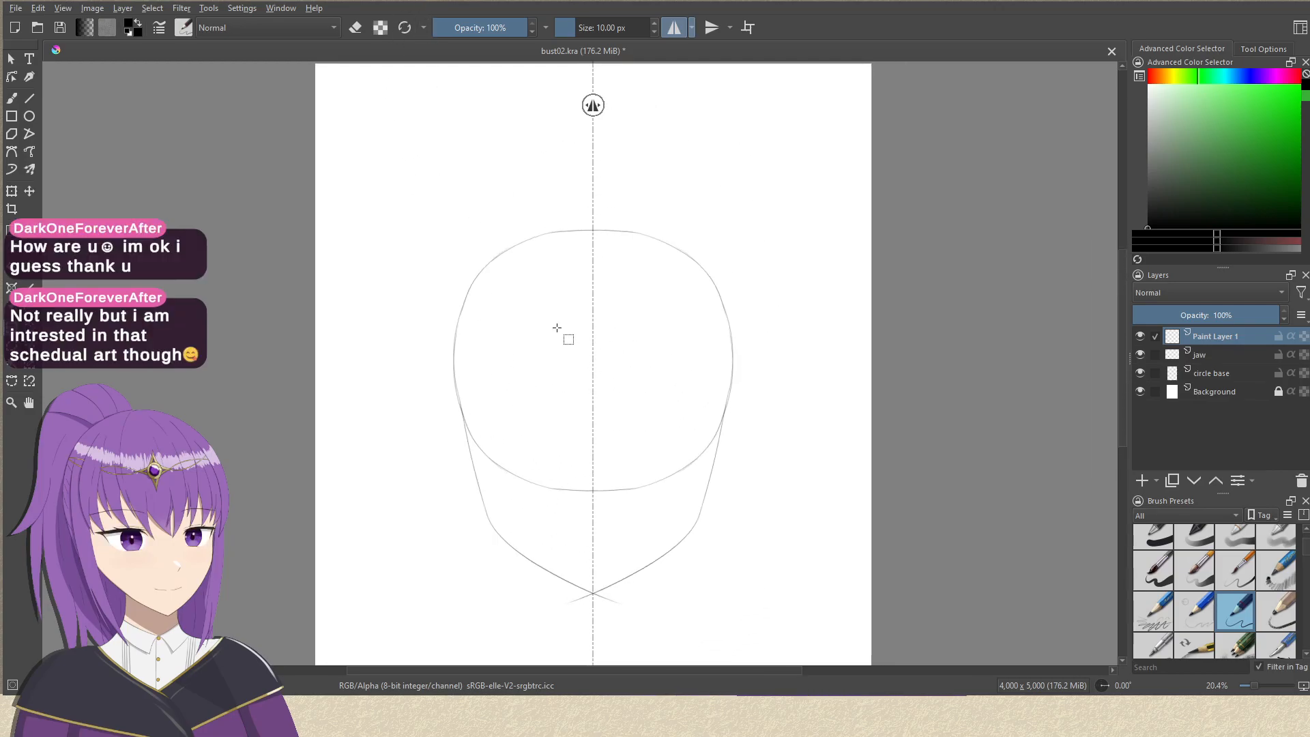
pyautogui.hotkey('ctrl', 'z')
# Resize the canvas to 4,000 x 5,000 px, adding the extra height evenly above and below the drawing.
pyautogui.click(124, 9)
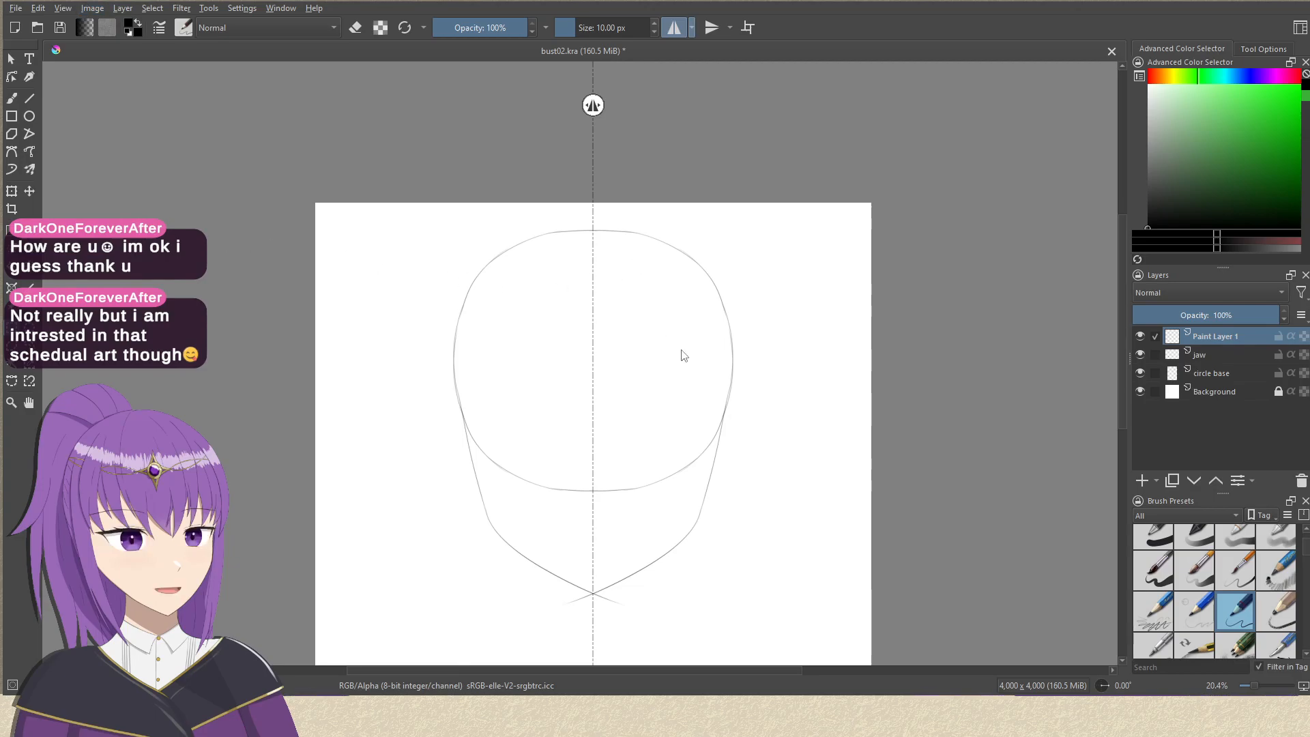
pyautogui.click(681, 467)
pyautogui.moveTo(672, 459); pyautogui.dragTo(733, 203)
pyautogui.moveTo(705, 269); pyautogui.dragTo(673, 358)
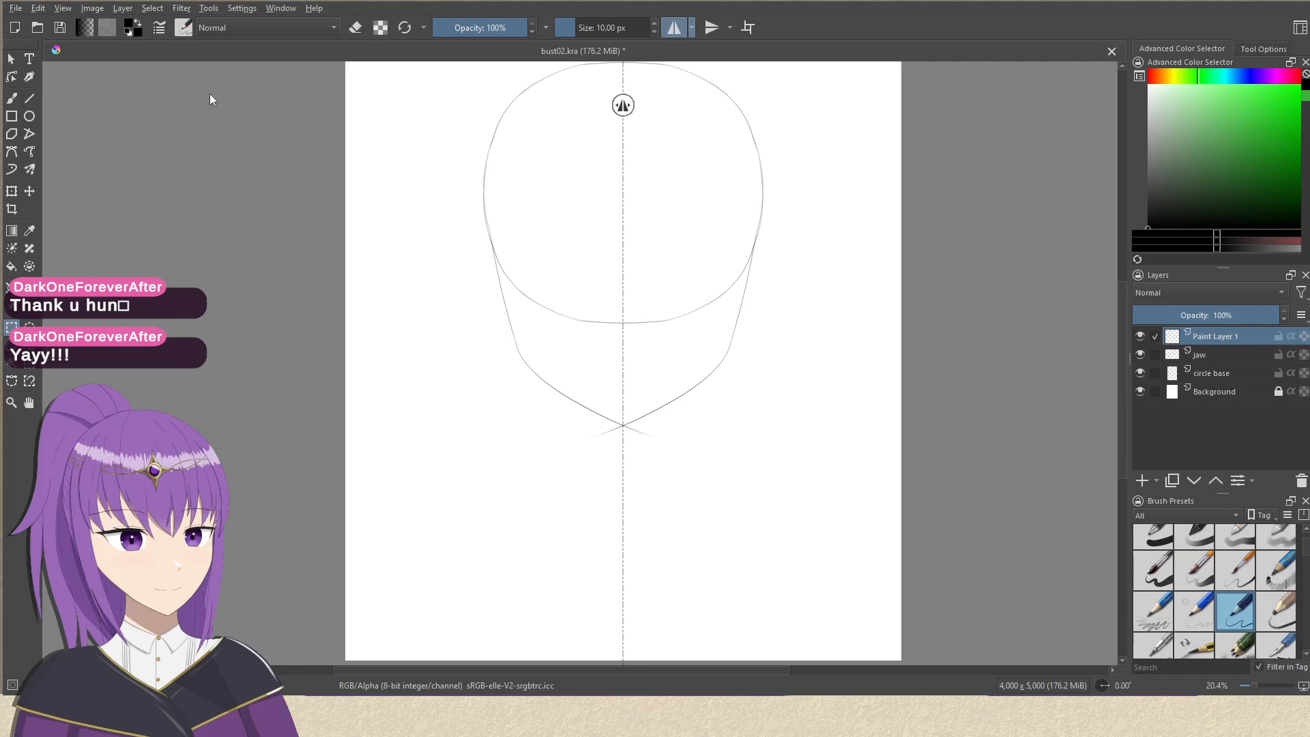
# Open ChatBox1.png and fill a new paint layer beneath its Background layer with black.
pyautogui.doubleClick(156, 88)
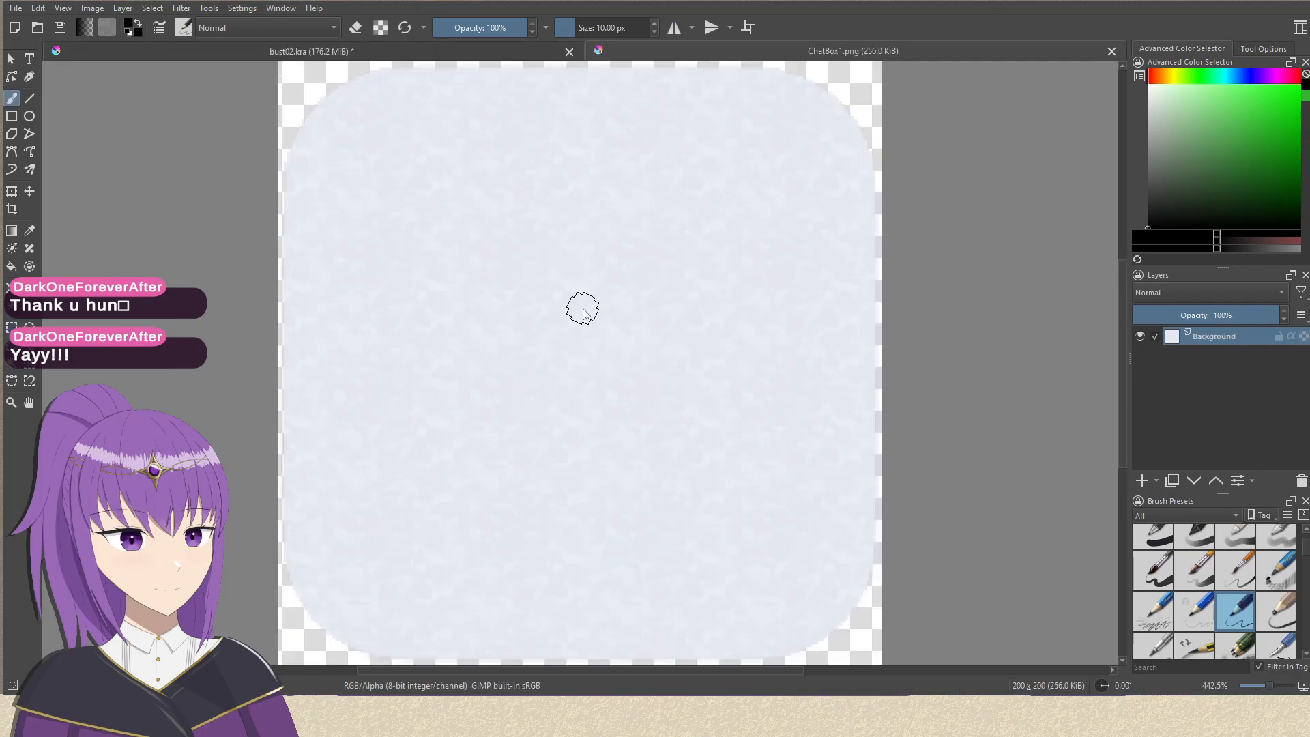
pyautogui.click(1154, 480)
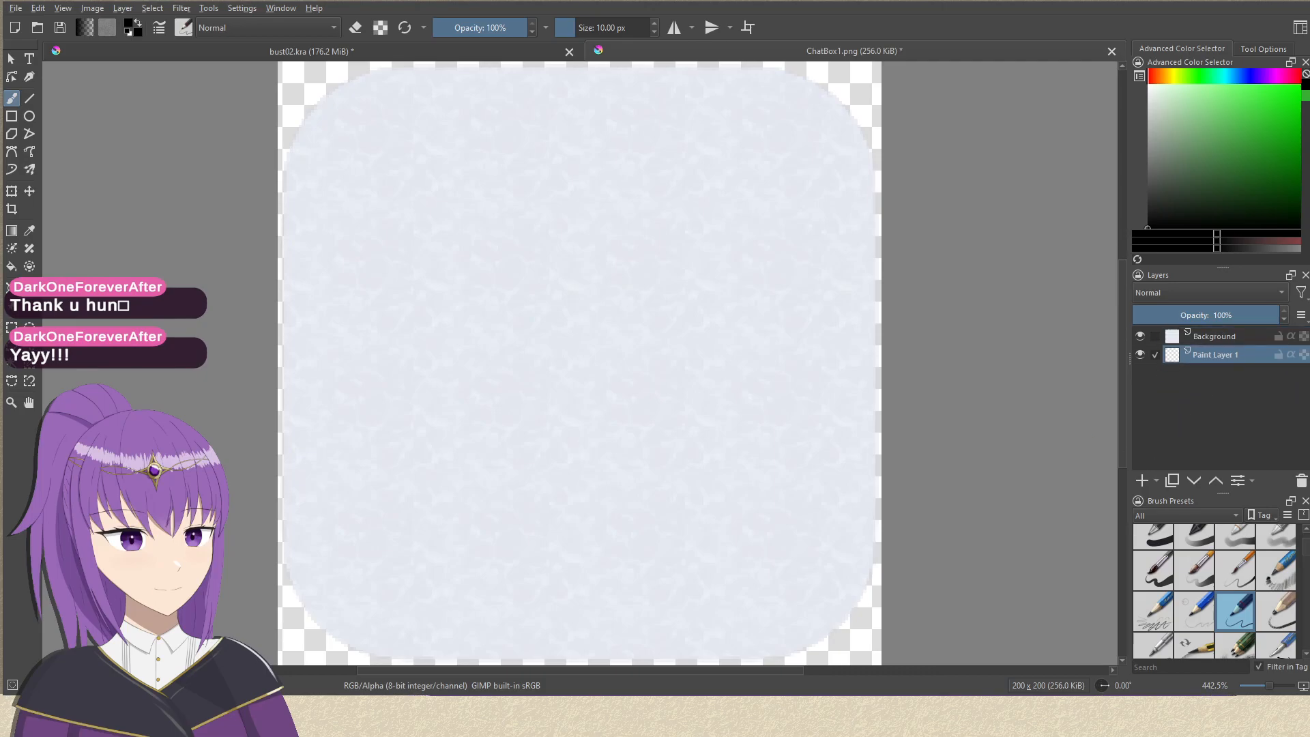
pyautogui.click(11, 265)
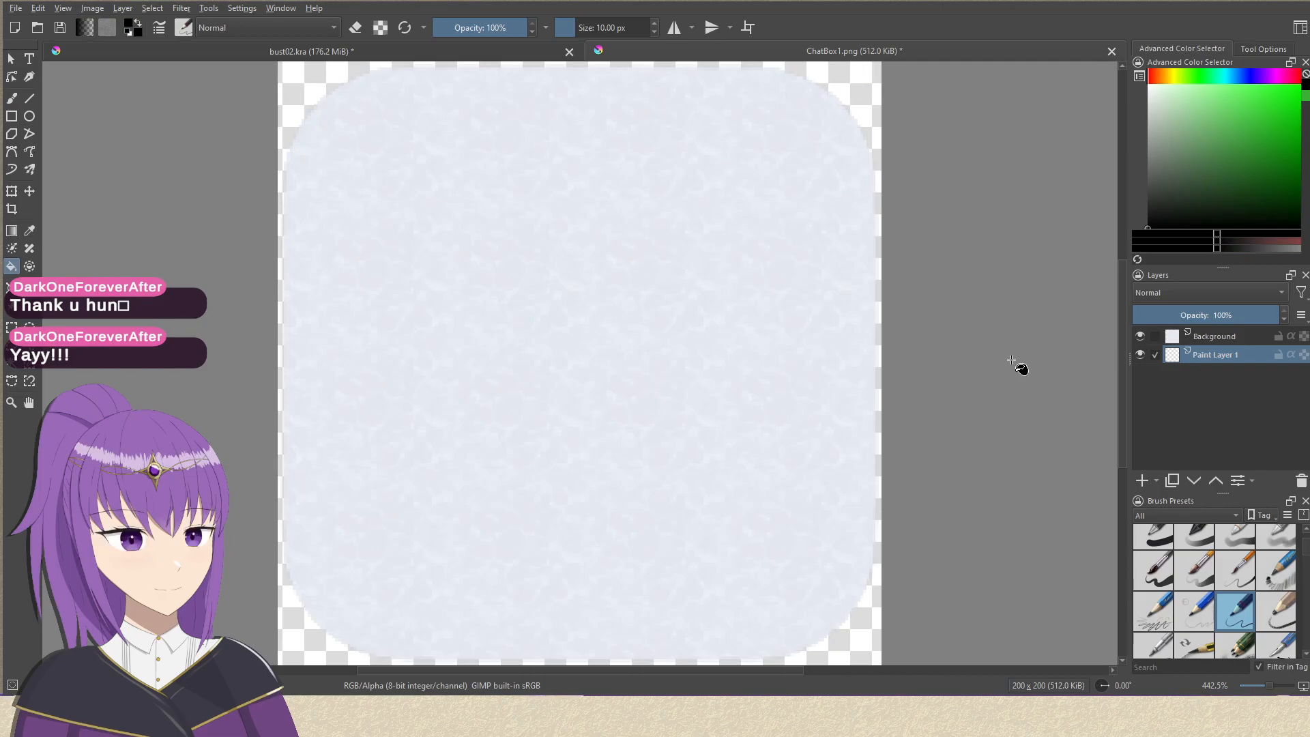
pyautogui.click(584, 365)
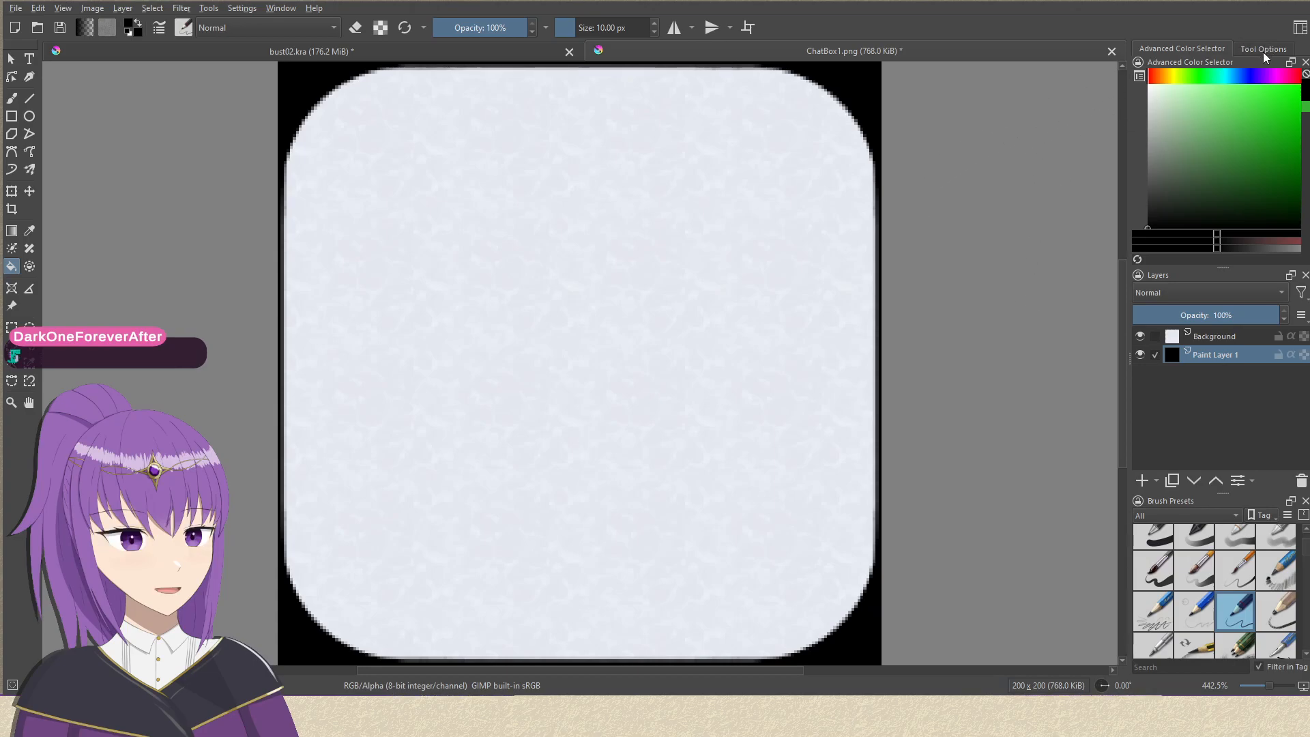
# Choose the Rectangle tool and examine its size and corner-rounding options.
pyautogui.click(12, 116)
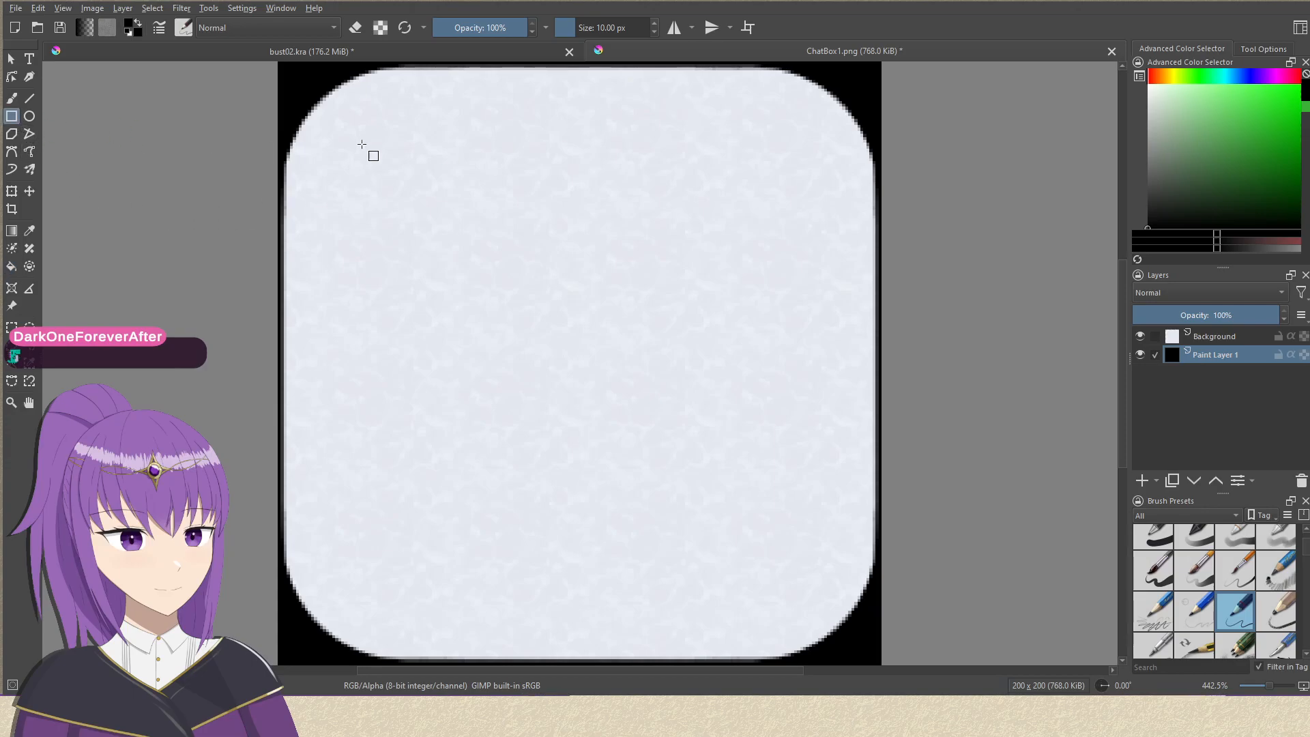
pyautogui.click(1273, 50)
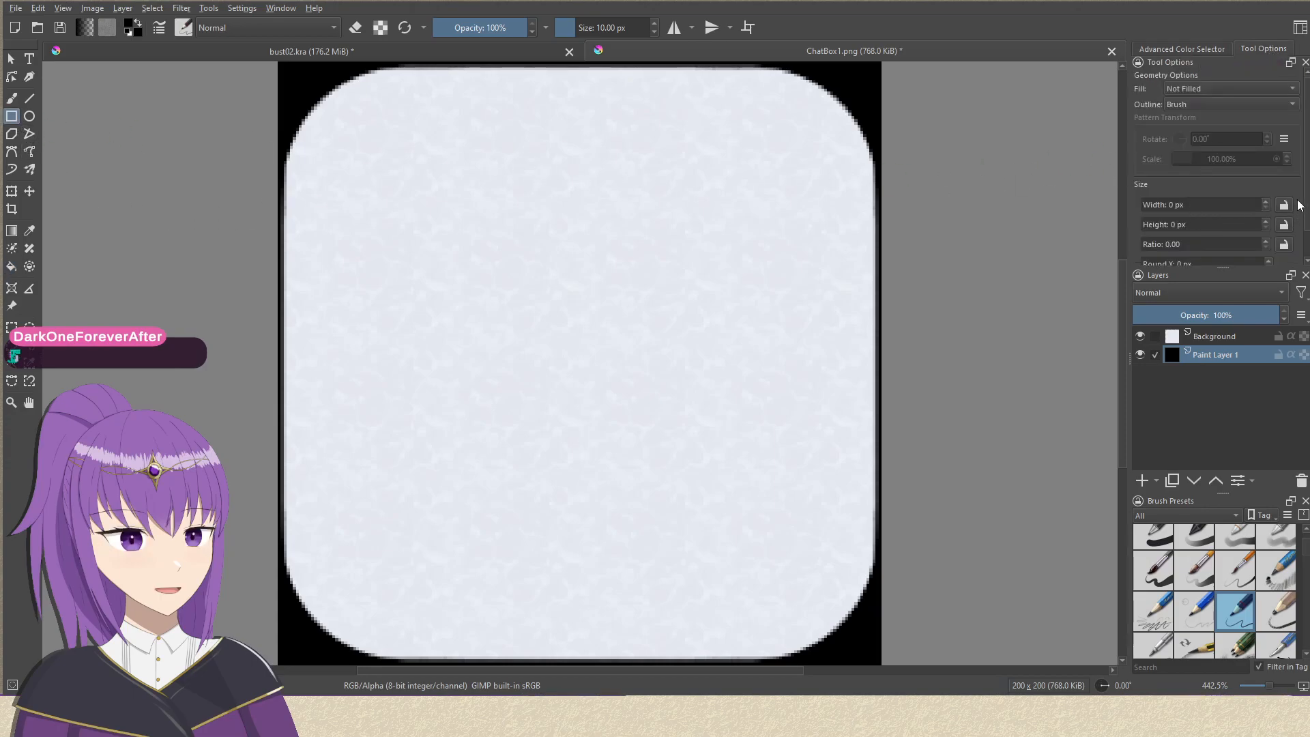
pyautogui.scroll(-2, 1184, 218)
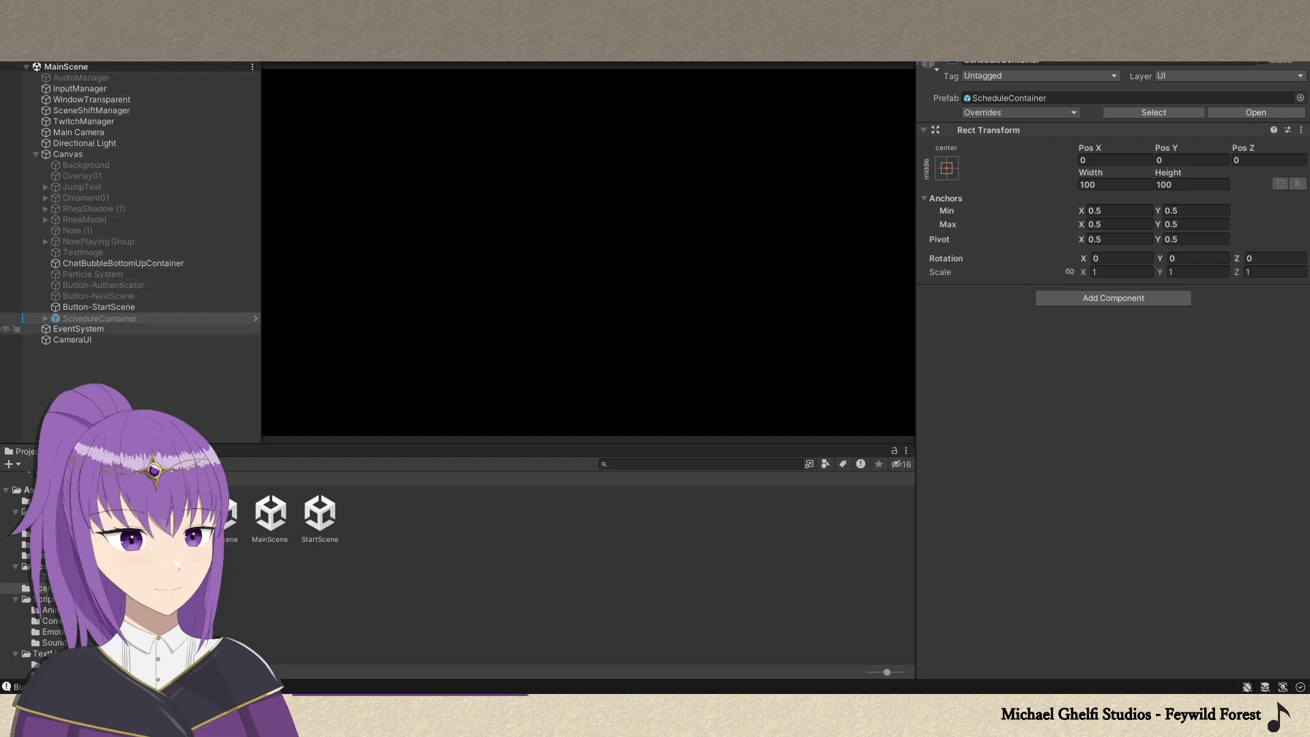
# Switch to Unity, activate the ScheduleContainer object and expand it down to the day bubbles inside ScheduleBubbleContainer.
pyautogui.click(953, 61)
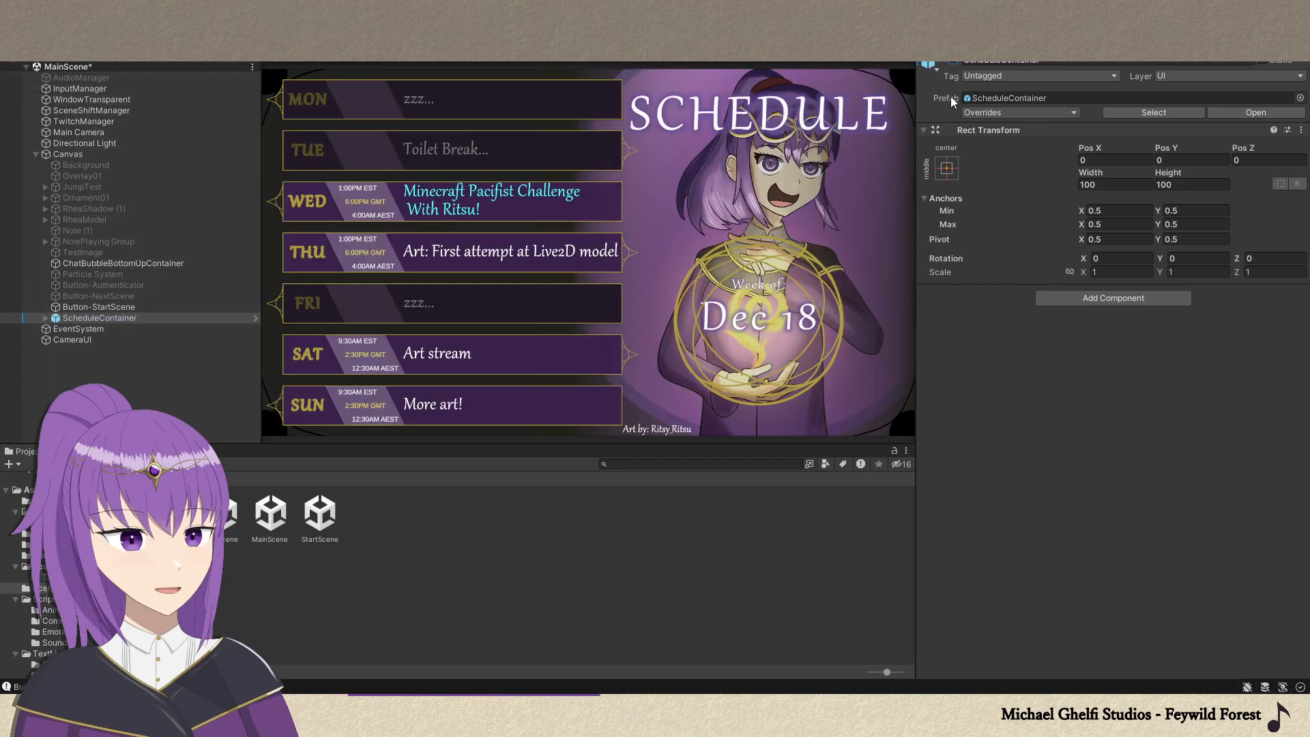
pyautogui.click(47, 319)
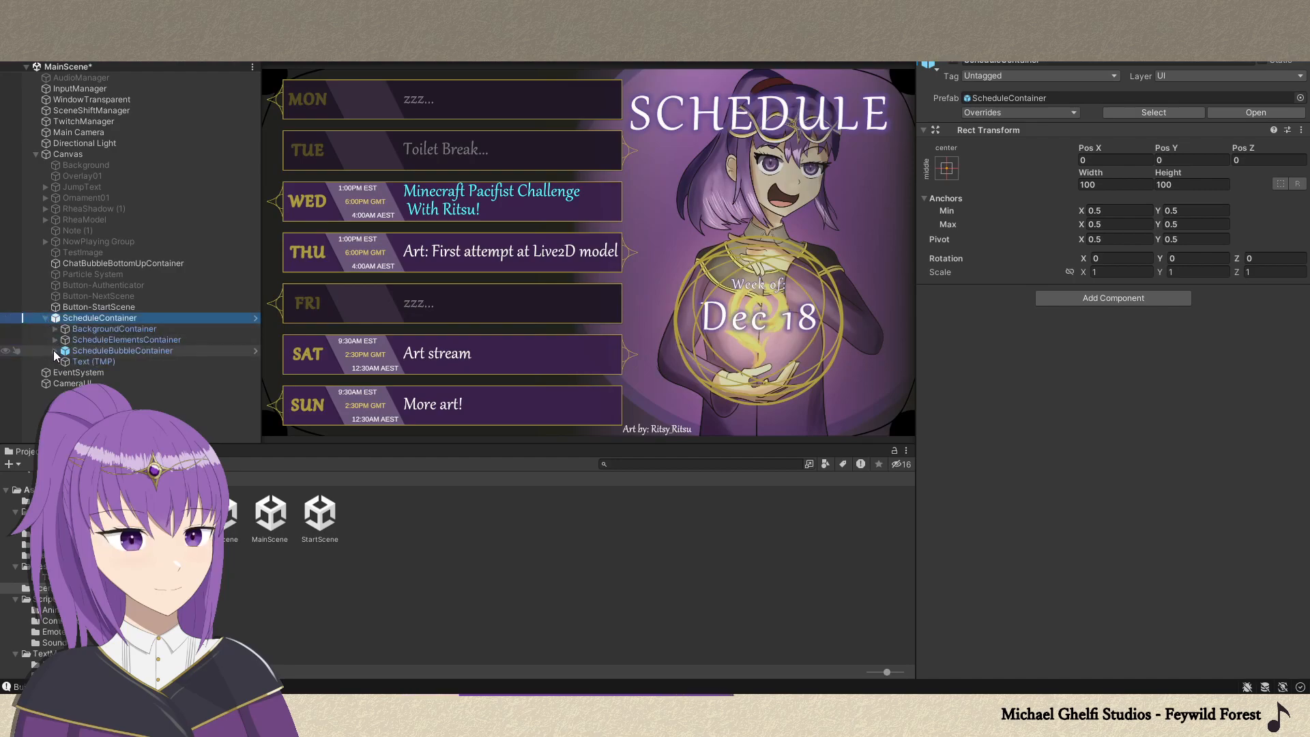
pyautogui.click(55, 352)
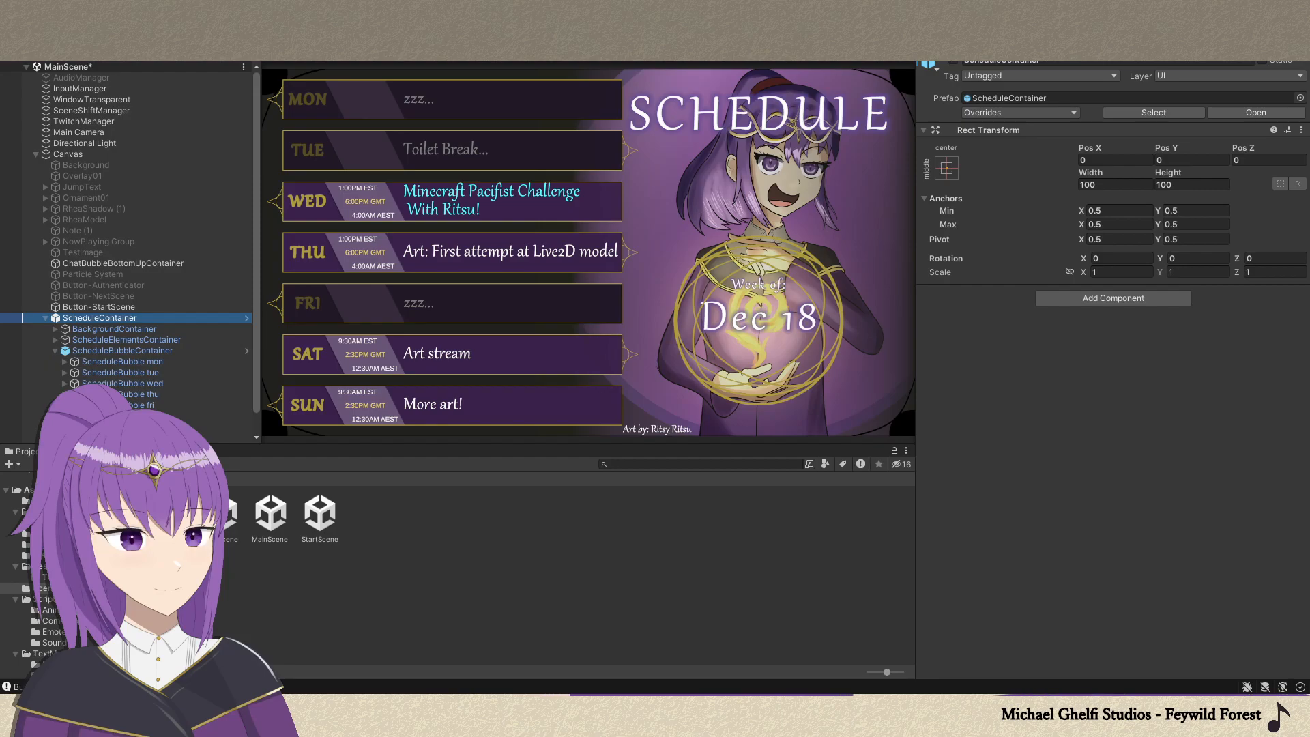
# Select the ChatBox1 sprite in the project assets, examine its import settings and start the Sprite Editor.
pyautogui.click(45, 512)
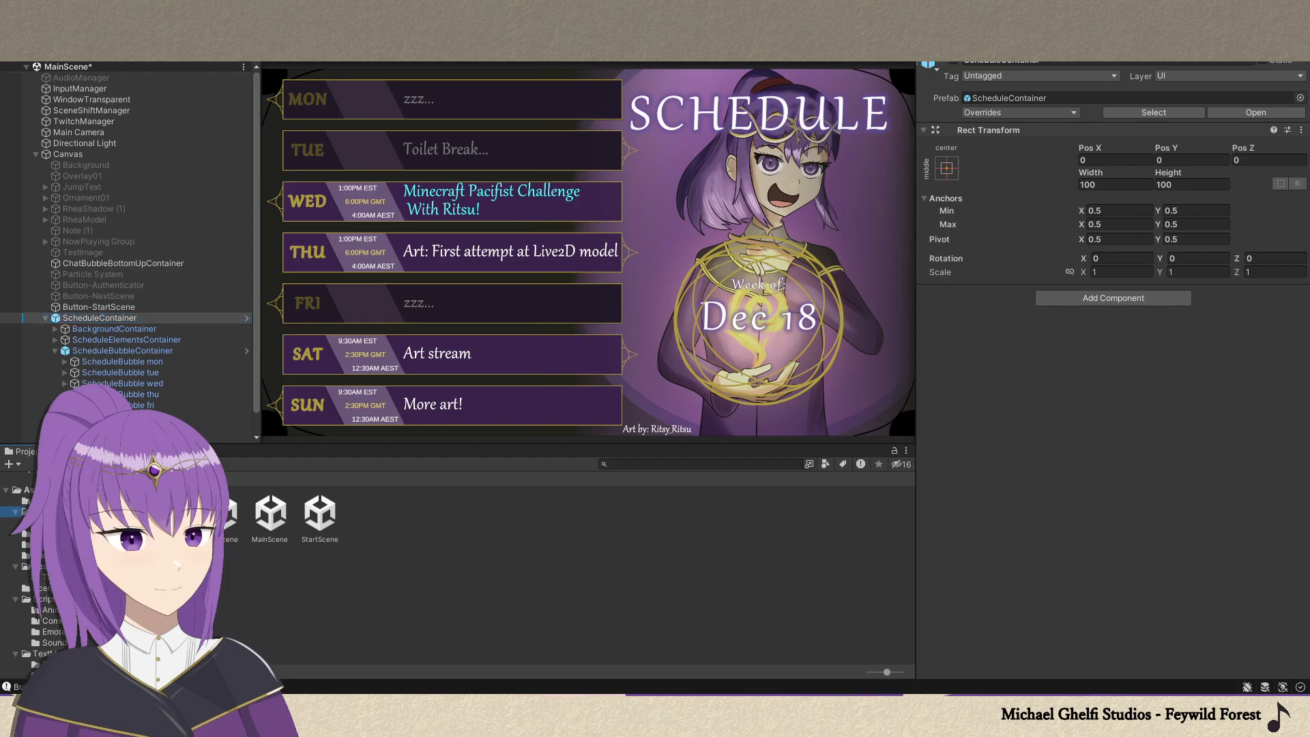
pyautogui.click(371, 525)
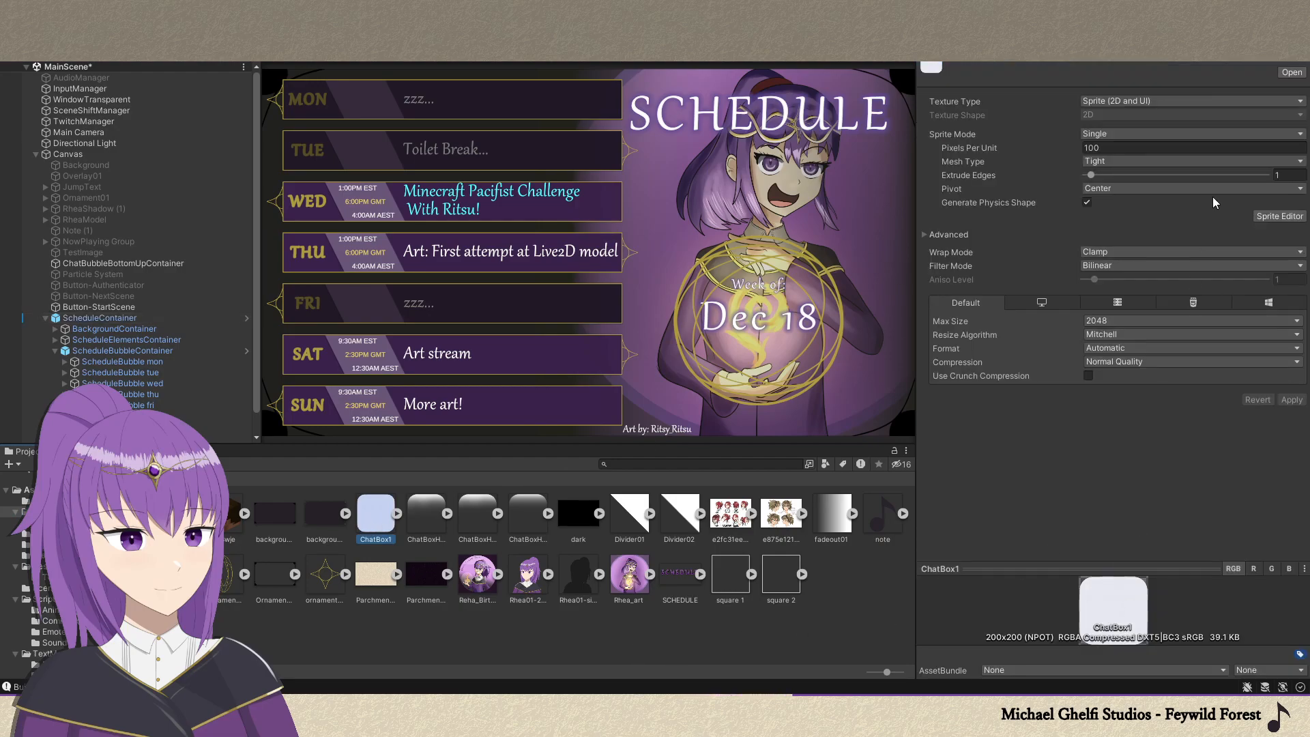
pyautogui.click(1272, 218)
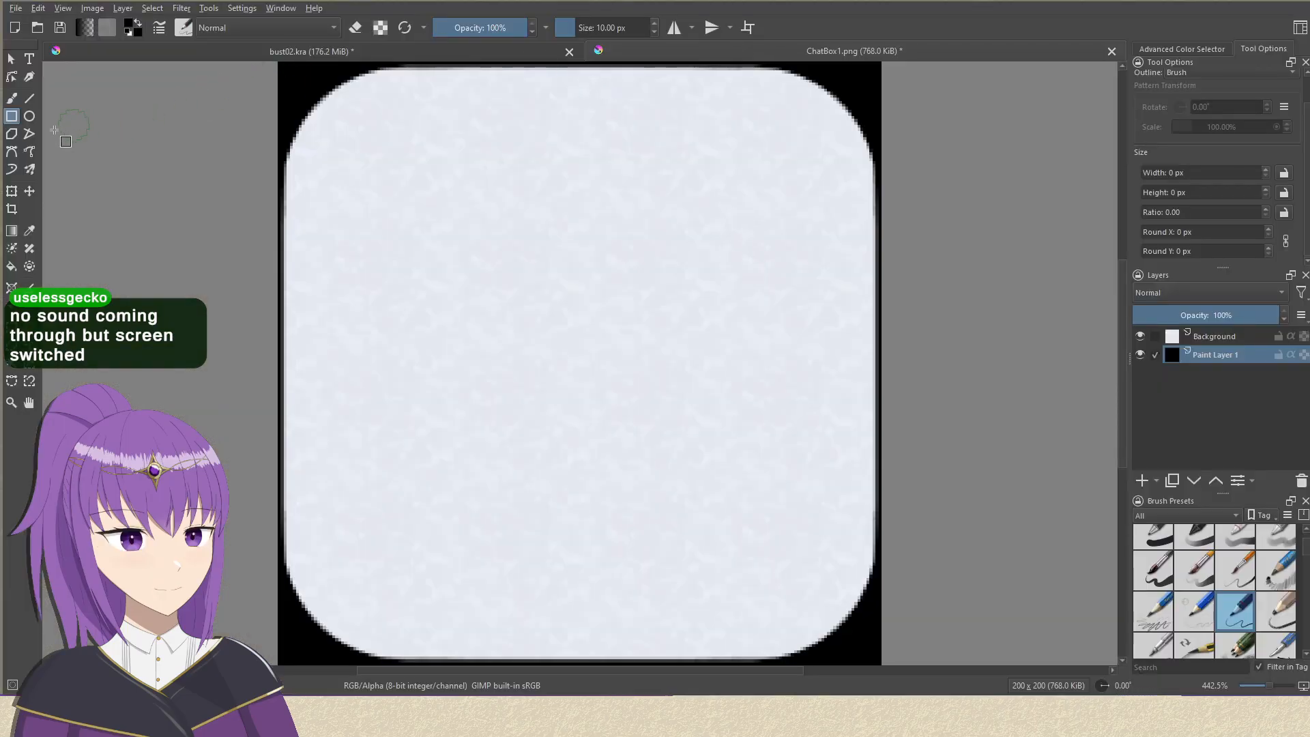
pyautogui.click(30, 99)
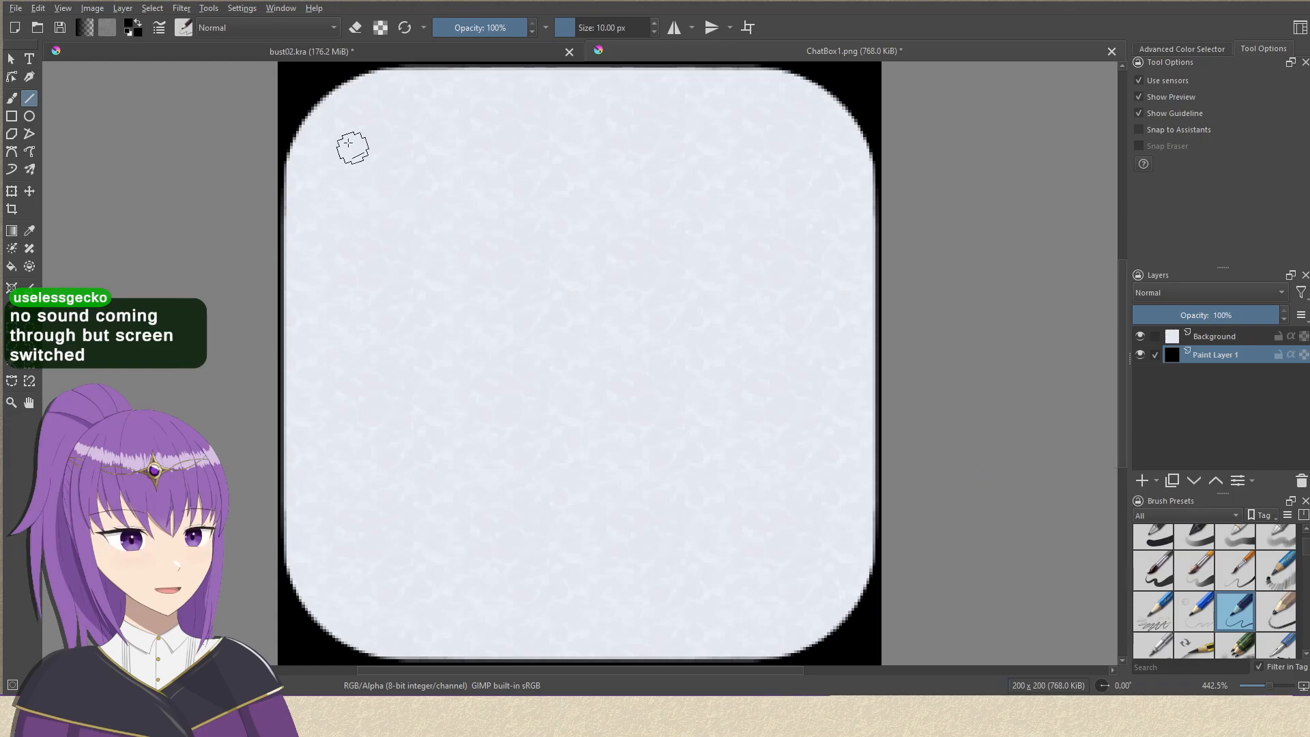
pyautogui.moveTo(261, 189); pyautogui.dragTo(986, 210)
pyautogui.click(11, 116)
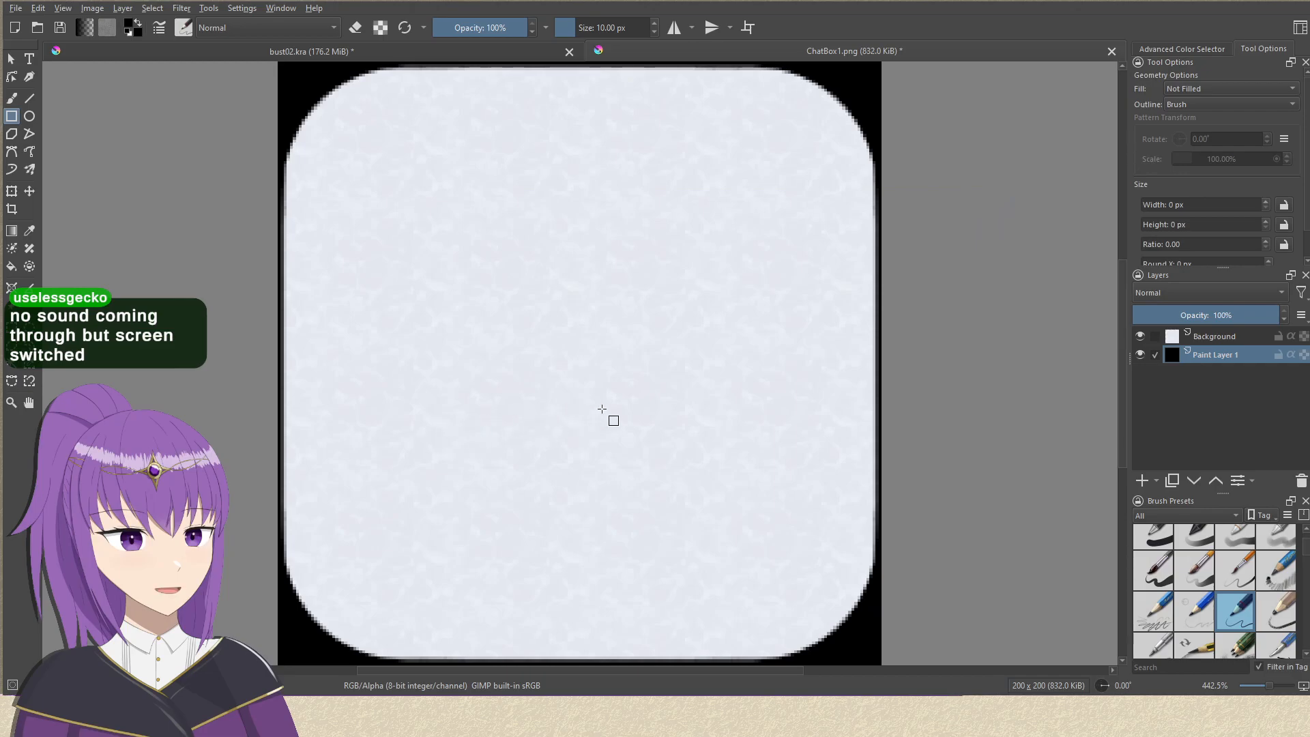
# Add a paint layer above Background in ChatBox1.png and draw two straight horizontal lines across the box, near its upper and lower corners.
pyautogui.click(1218, 341)
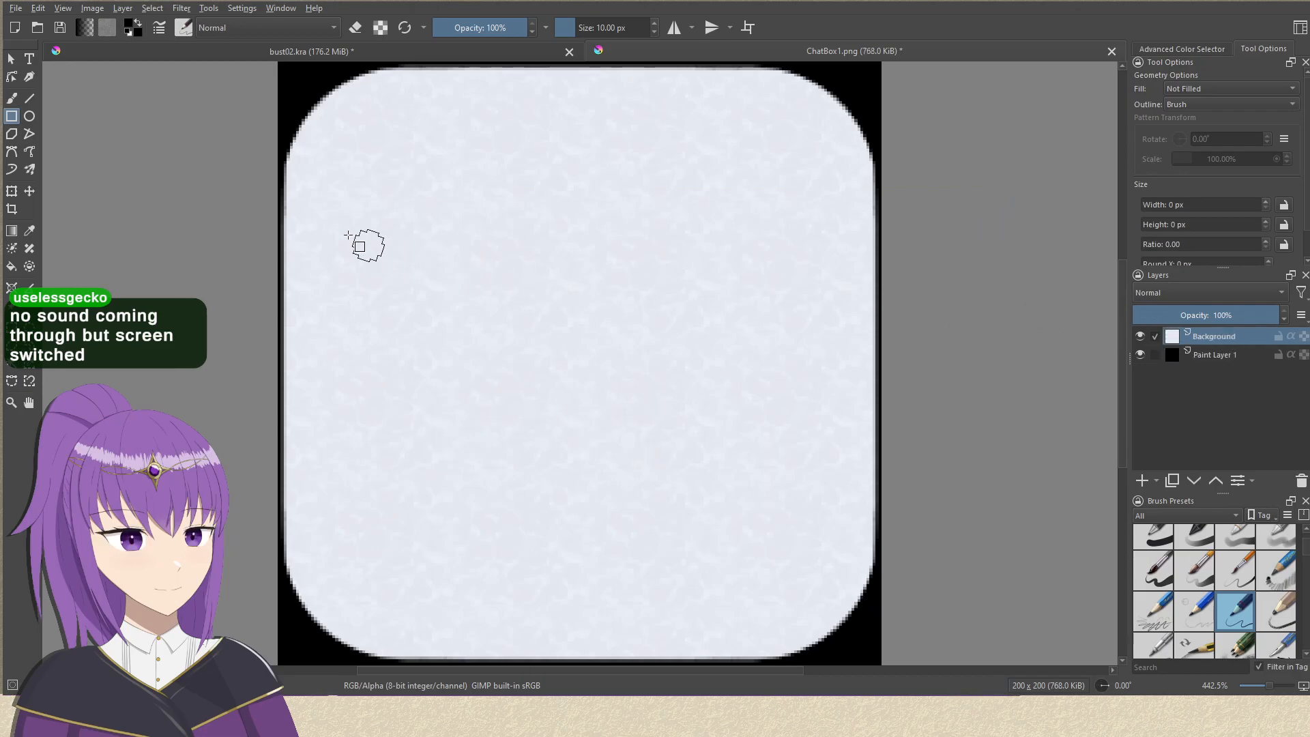
pyautogui.click(1142, 481)
pyautogui.click(29, 99)
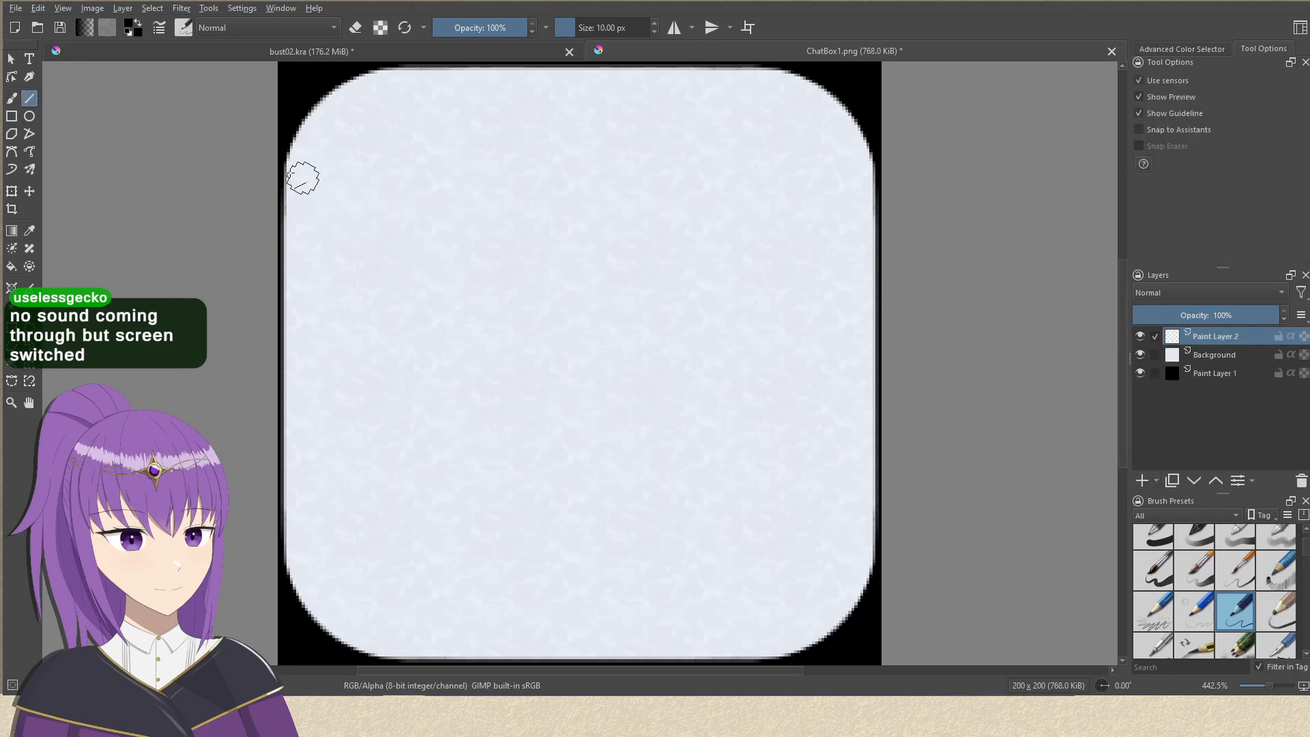
pyautogui.moveTo(257, 195); pyautogui.dragTo(983, 231)
pyautogui.moveTo(286, 525); pyautogui.dragTo(983, 515)
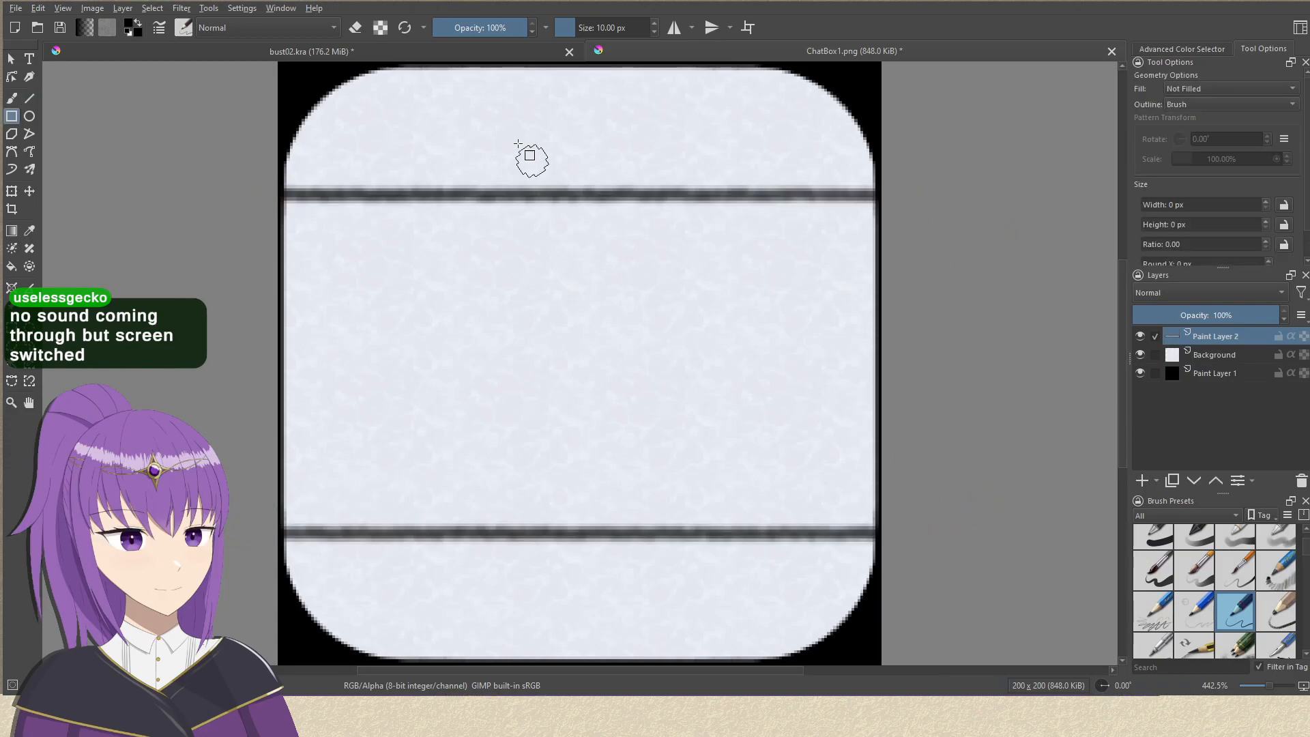
# Draw two straight vertical lines down the box on the same layer, dividing it into a nine-part grid.
pyautogui.click(447, 52)
pyautogui.click(672, 51)
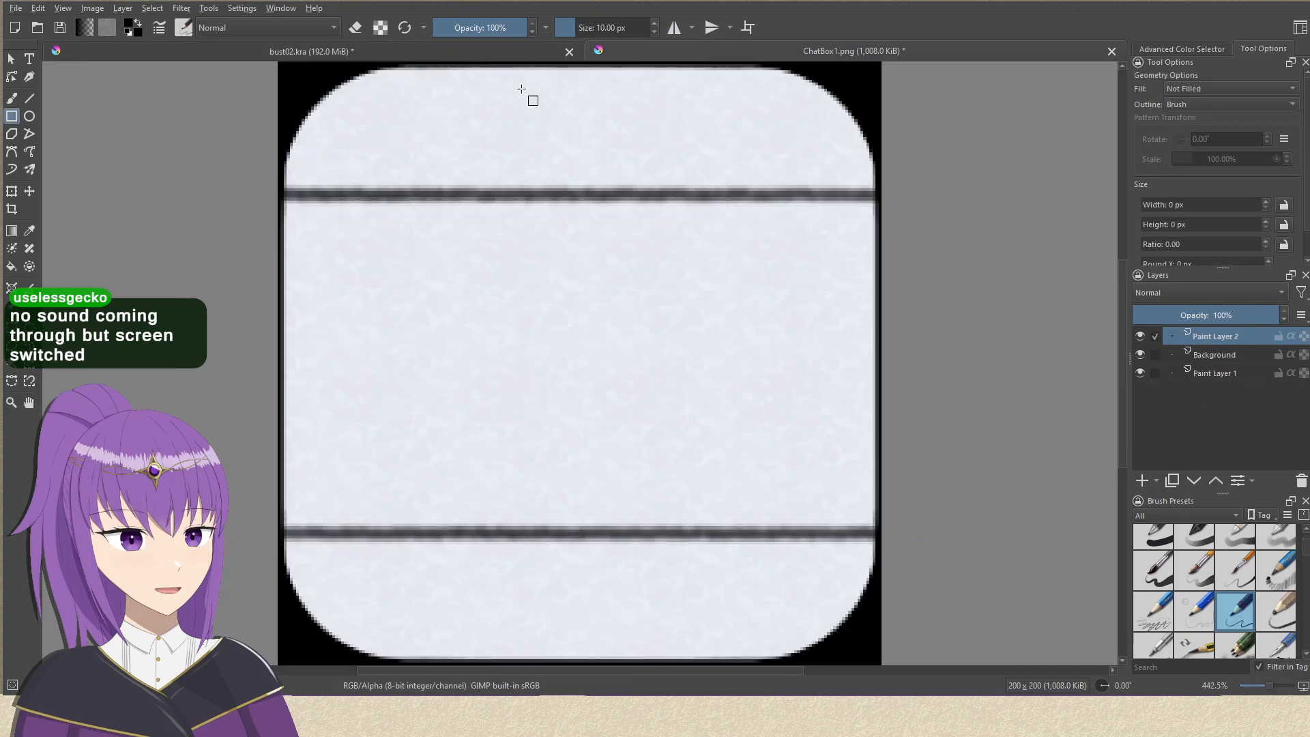
pyautogui.moveTo(448, 65); pyautogui.dragTo(437, 652)
pyautogui.moveTo(696, 68)
pyautogui.mouseDown()
pyautogui.moveTo(656, 598)
pyautogui.moveTo(665, 662)
pyautogui.mouseUp()
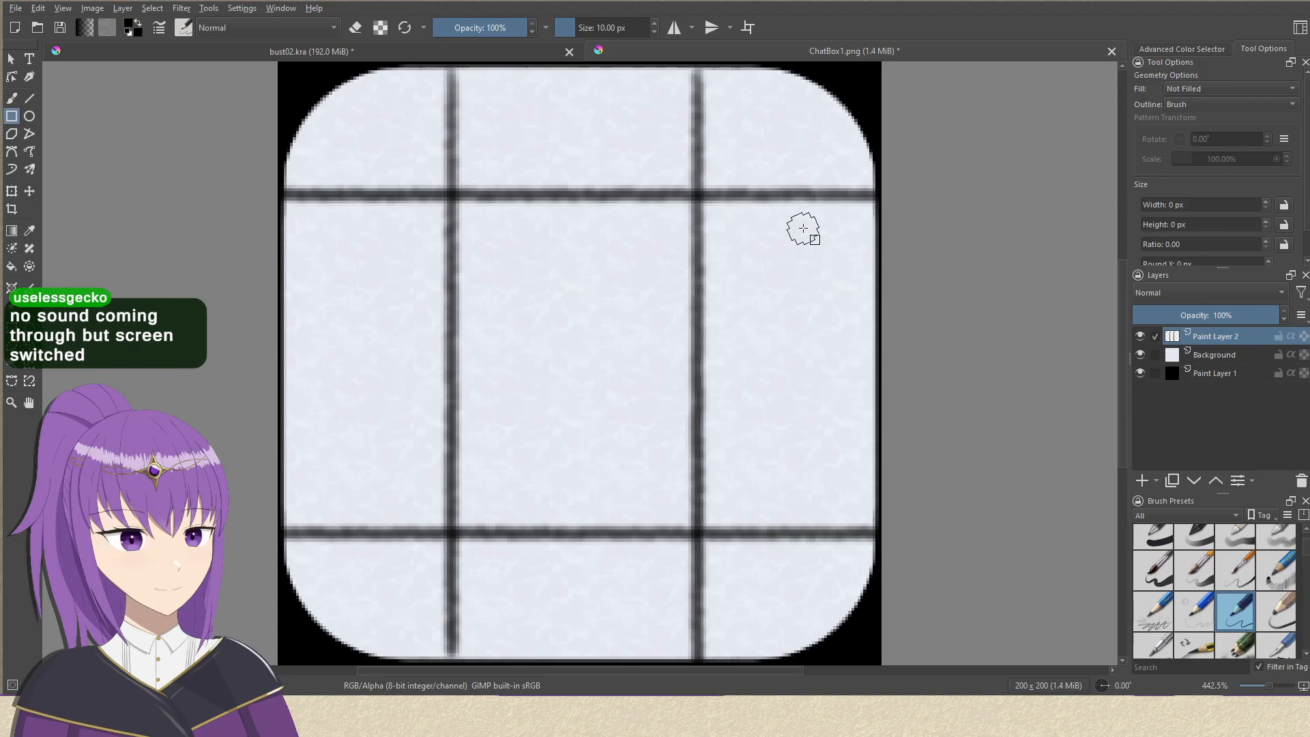
# Try marking the box's upper-right corner with a rectangle and a freehand brush curve, undoing each trial mark.
pyautogui.moveTo(825, 79); pyautogui.dragTo(918, 109)
pyautogui.hotkey('ctrl', 'z')
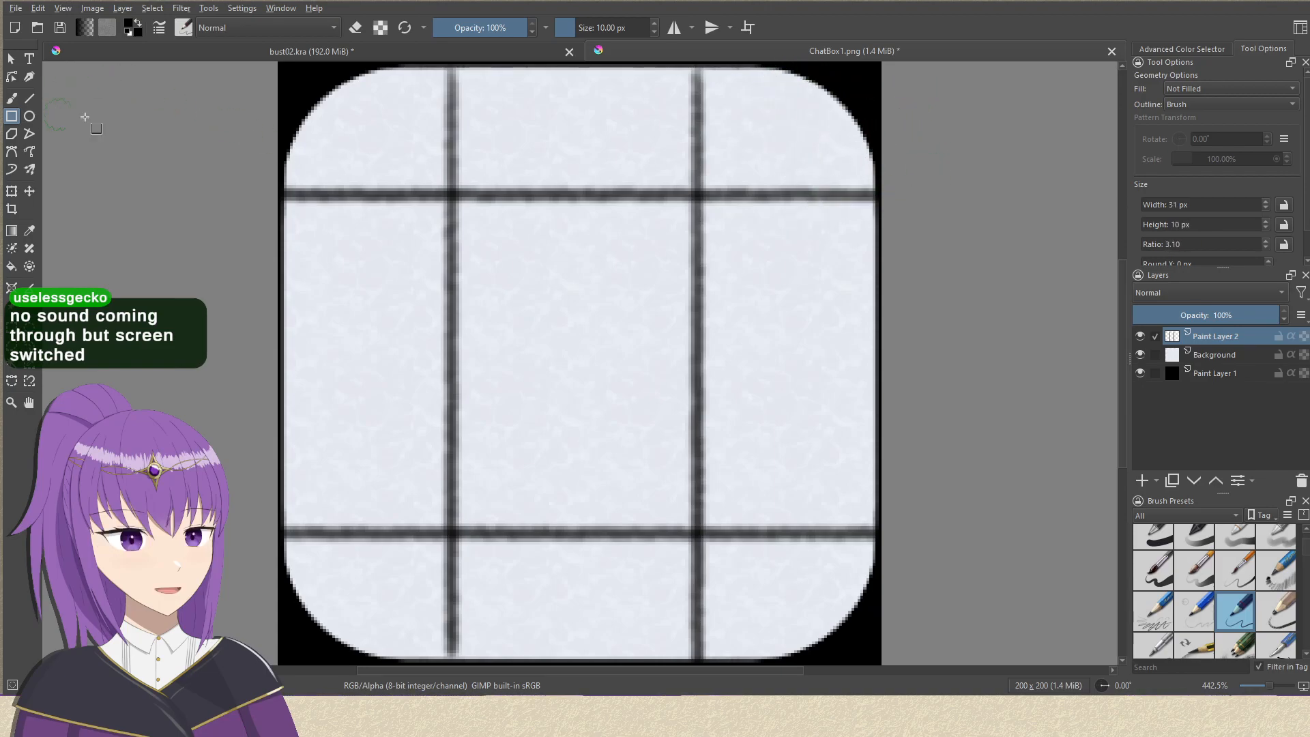
pyautogui.press('b')
pyautogui.moveTo(756, 66)
pyautogui.mouseDown()
pyautogui.moveTo(722, 91)
pyautogui.moveTo(890, 219)
pyautogui.mouseUp()
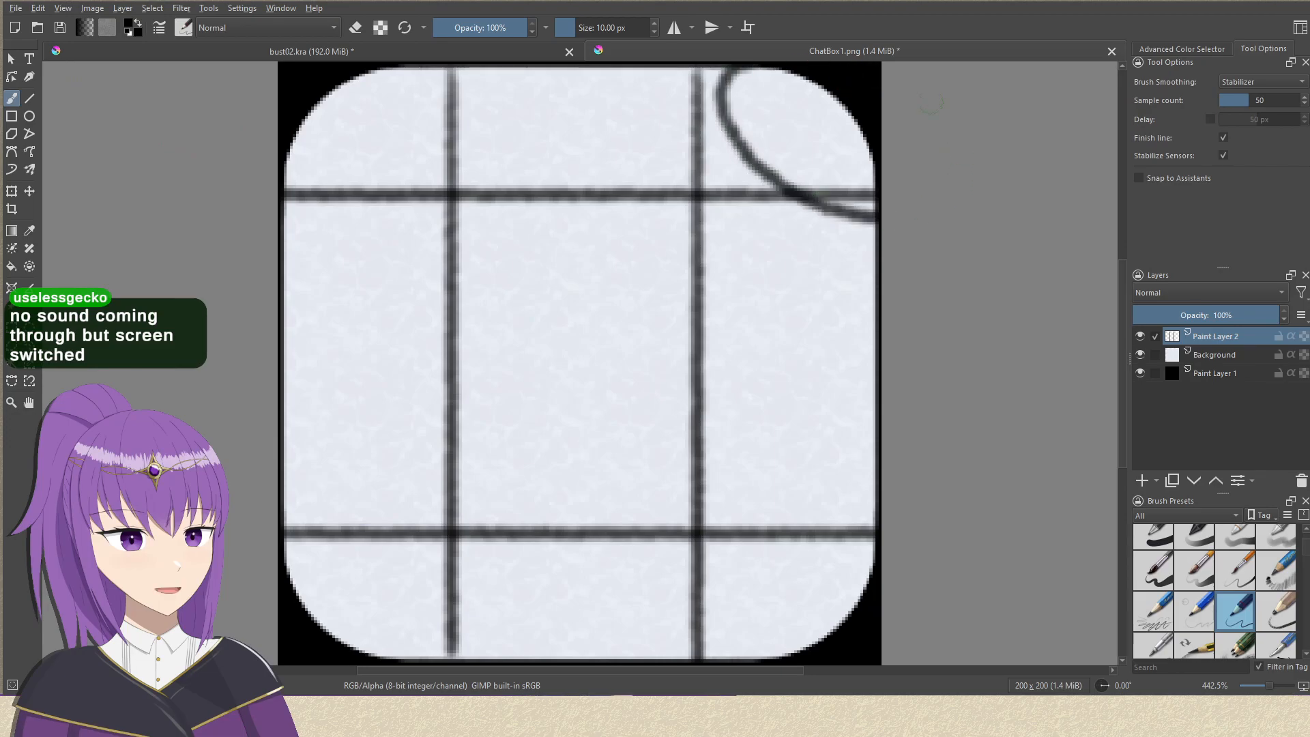
pyautogui.hotkey('ctrl', 'z')
pyautogui.moveTo(625, 64)
pyautogui.mouseDown()
pyautogui.moveTo(485, 123)
pyautogui.moveTo(634, 80)
pyautogui.mouseUp()
pyautogui.hotkey('ctrl', 'z')
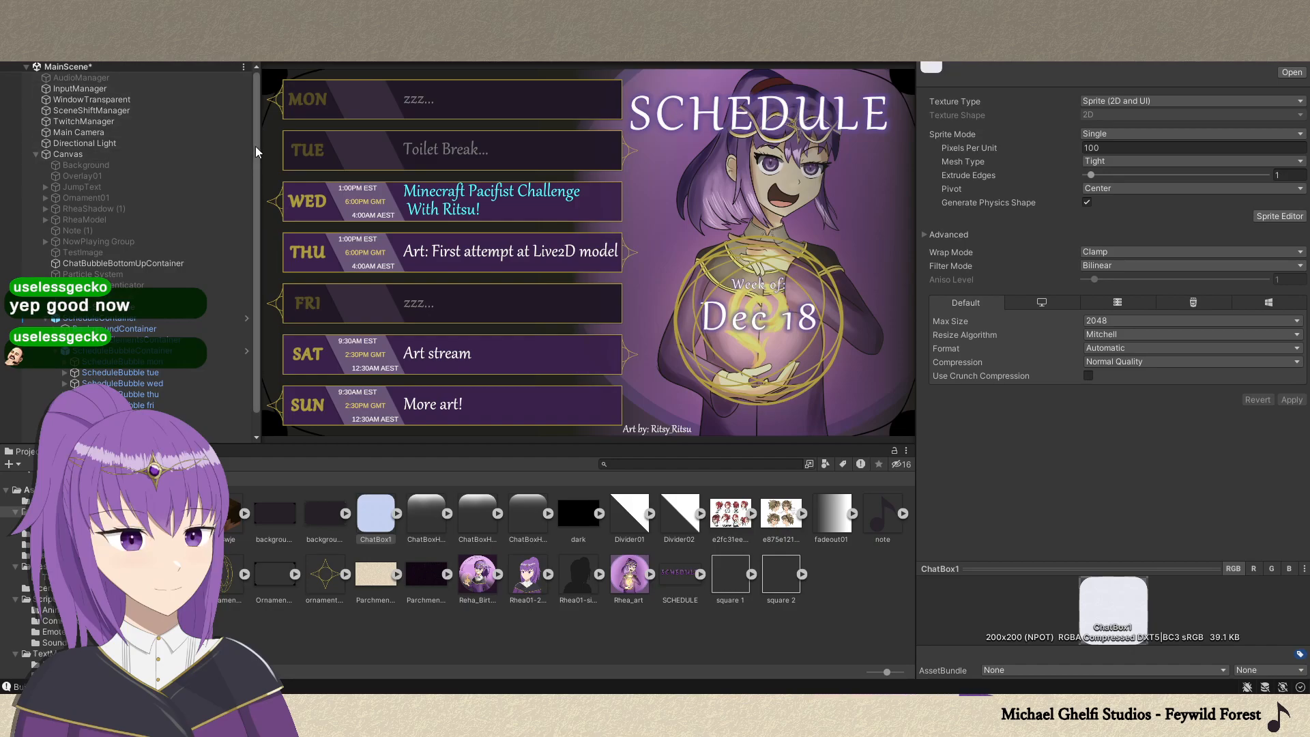
# Switch to Unity, expand ScheduleBubble mon and examine its Ornement 1, BubbleBackground, Divider, Divider03 and Day objects.
pyautogui.click(65, 363)
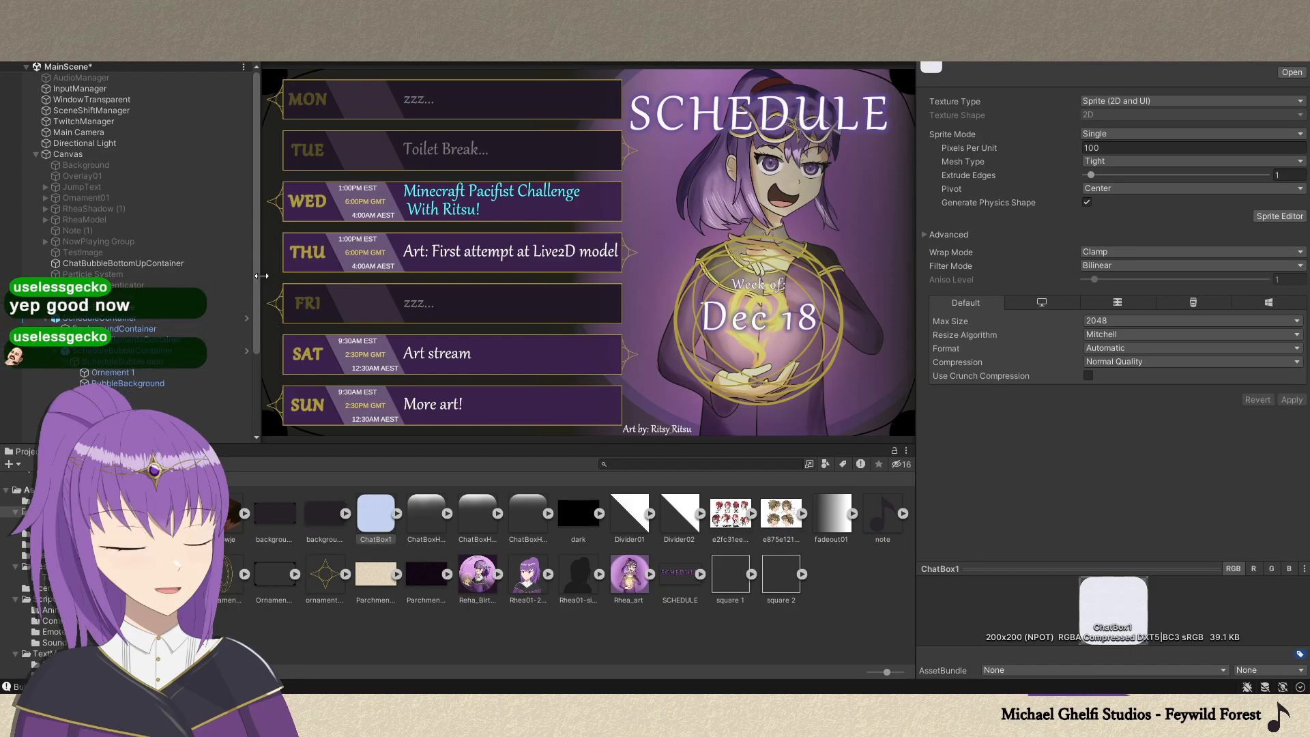
pyautogui.click(141, 373)
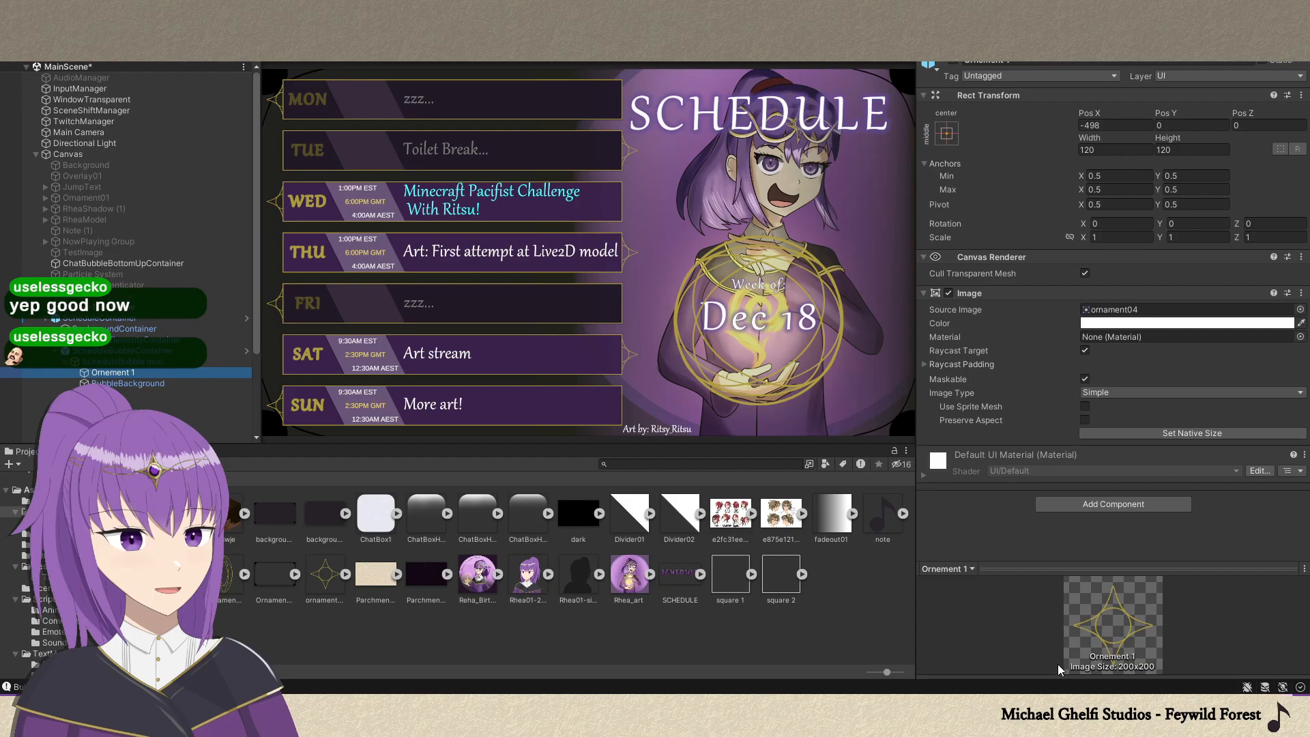
pyautogui.click(129, 383)
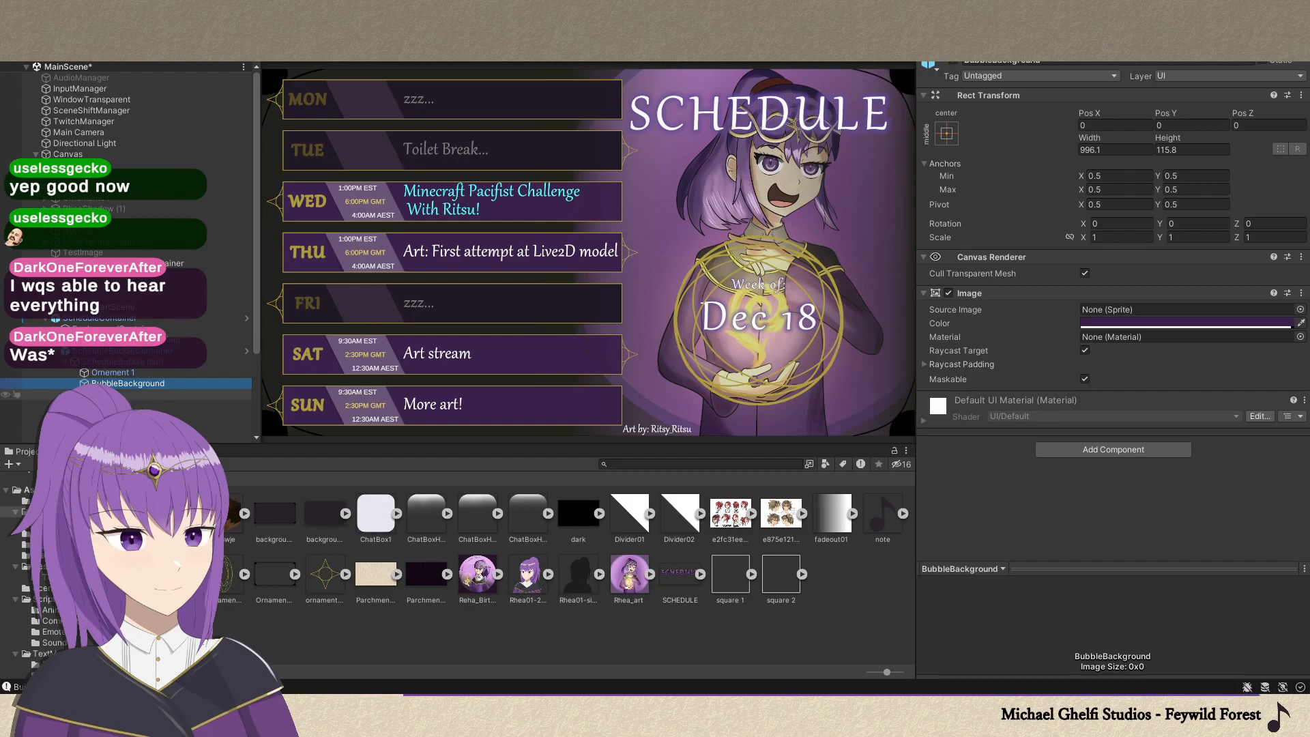
pyautogui.click(123, 393)
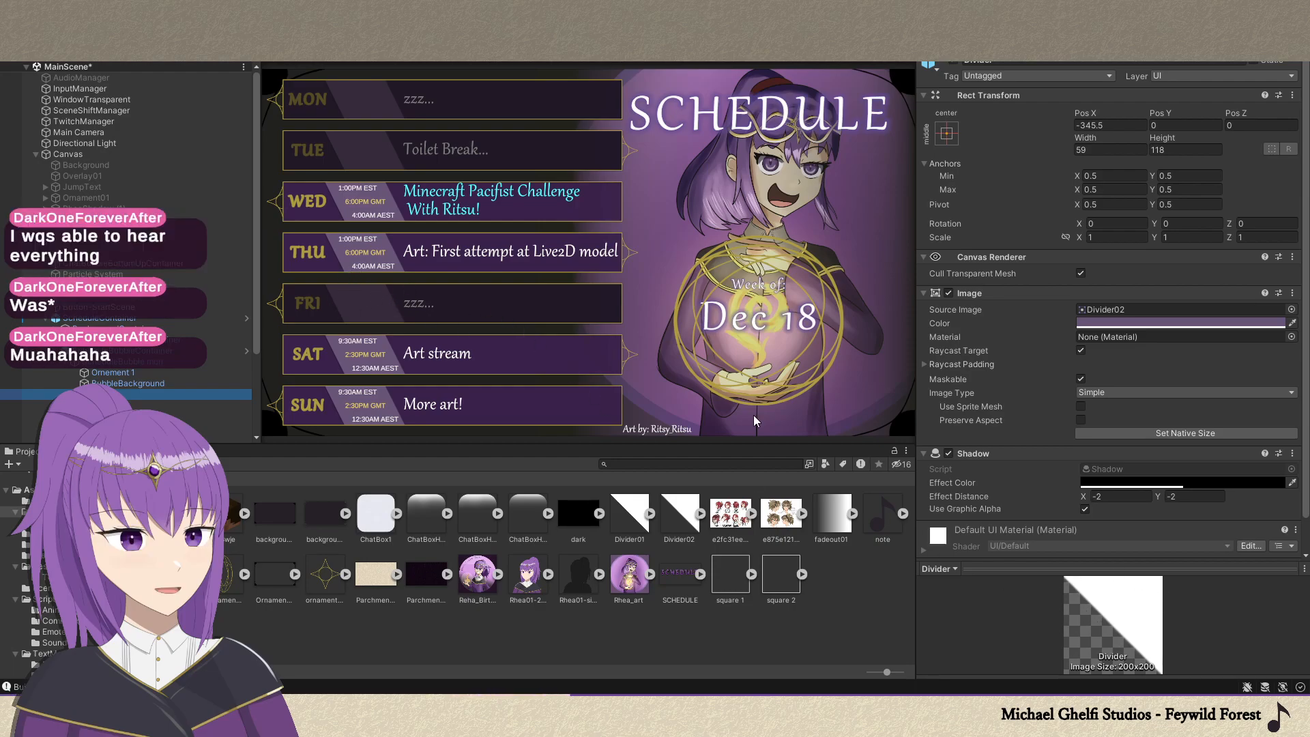
pyautogui.click(116, 416)
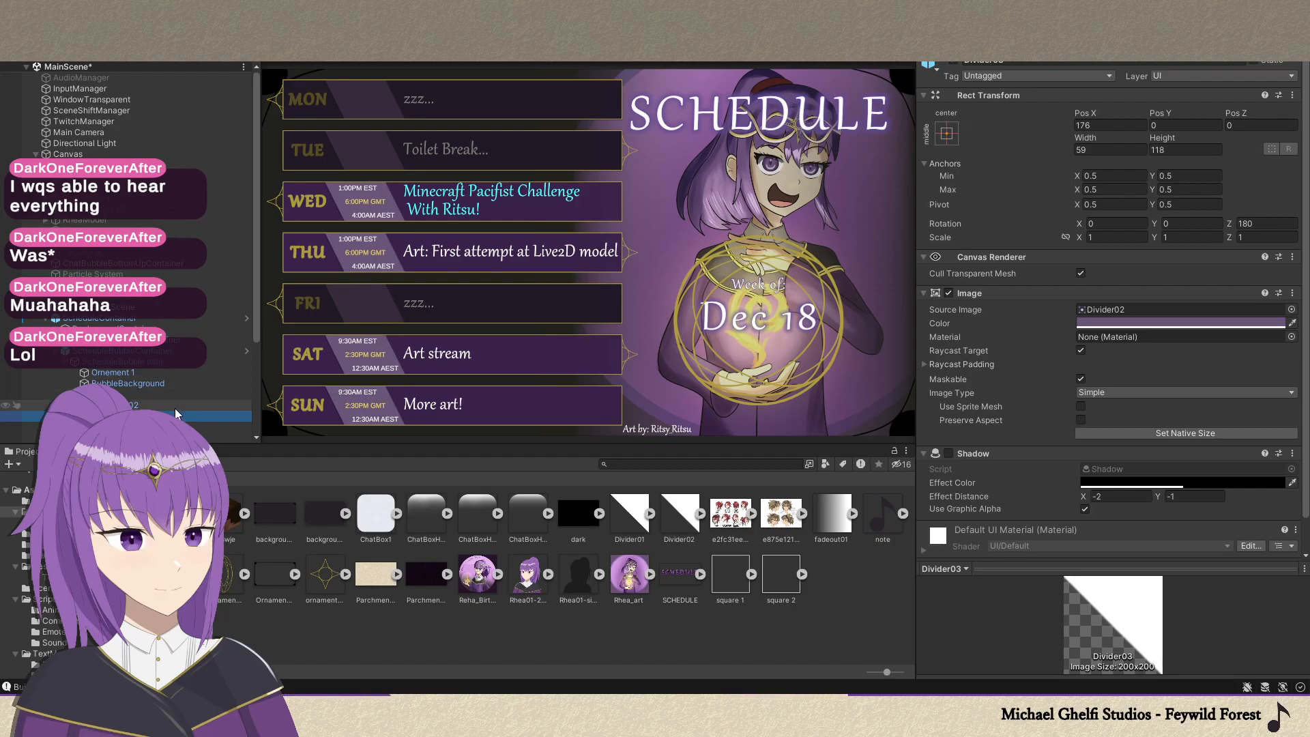
pyautogui.click(154, 427)
pyautogui.moveTo(256, 295)
pyautogui.mouseDown()
pyautogui.moveTo(260, 333)
pyautogui.moveTo(257, 293)
pyautogui.mouseUp()
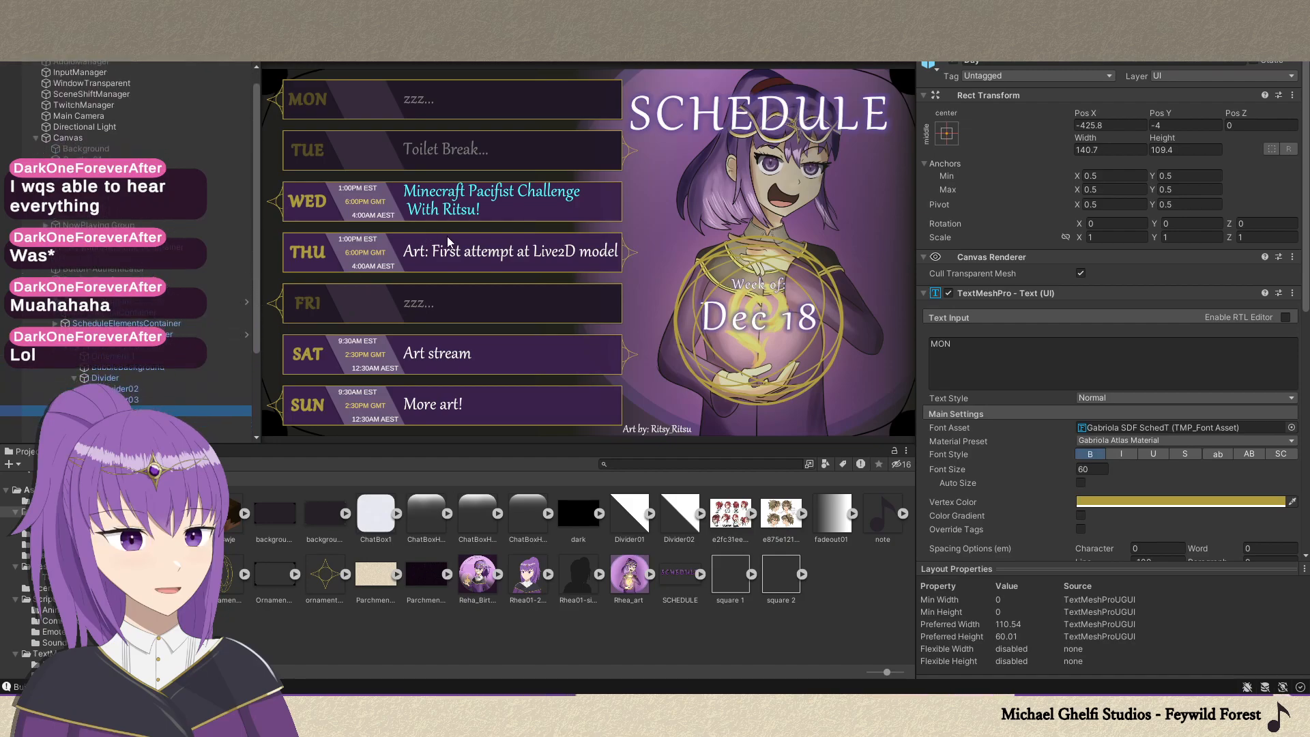
pyautogui.moveTo(256, 297); pyautogui.dragTo(260, 328)
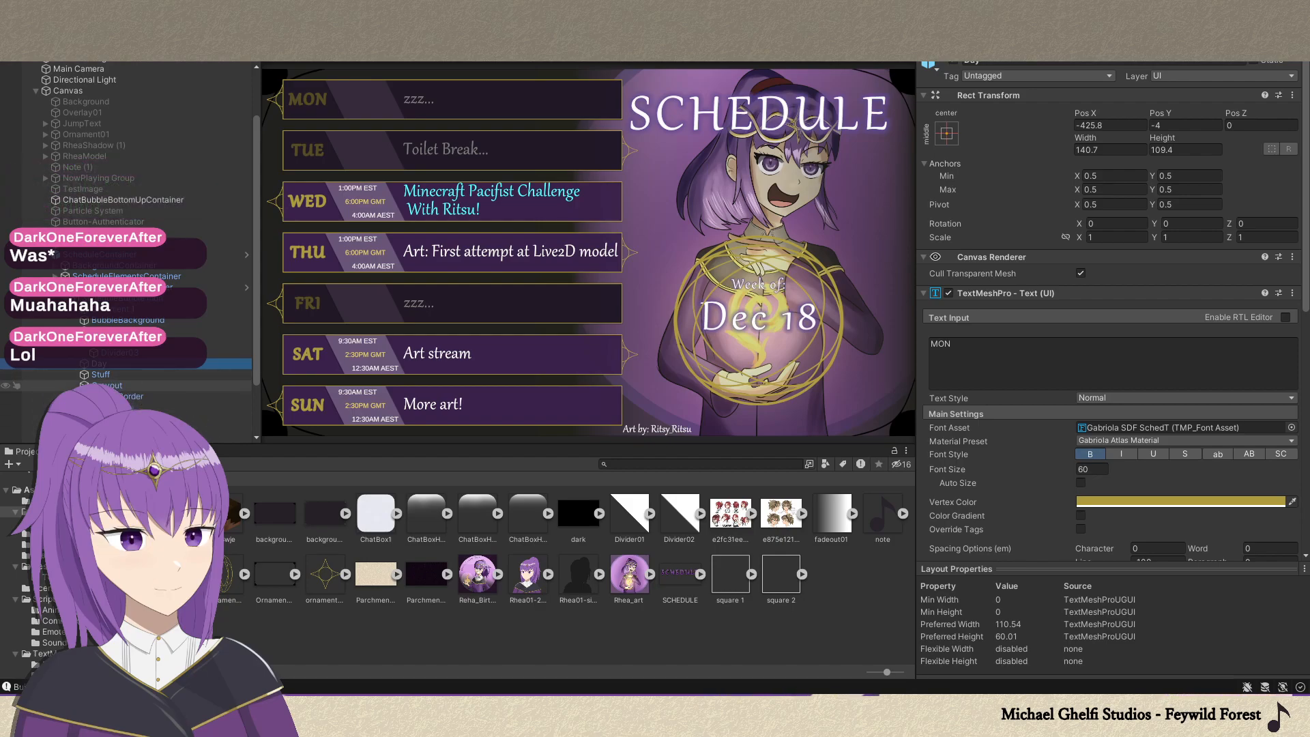
pyautogui.moveTo(256, 334); pyautogui.dragTo(164, 319)
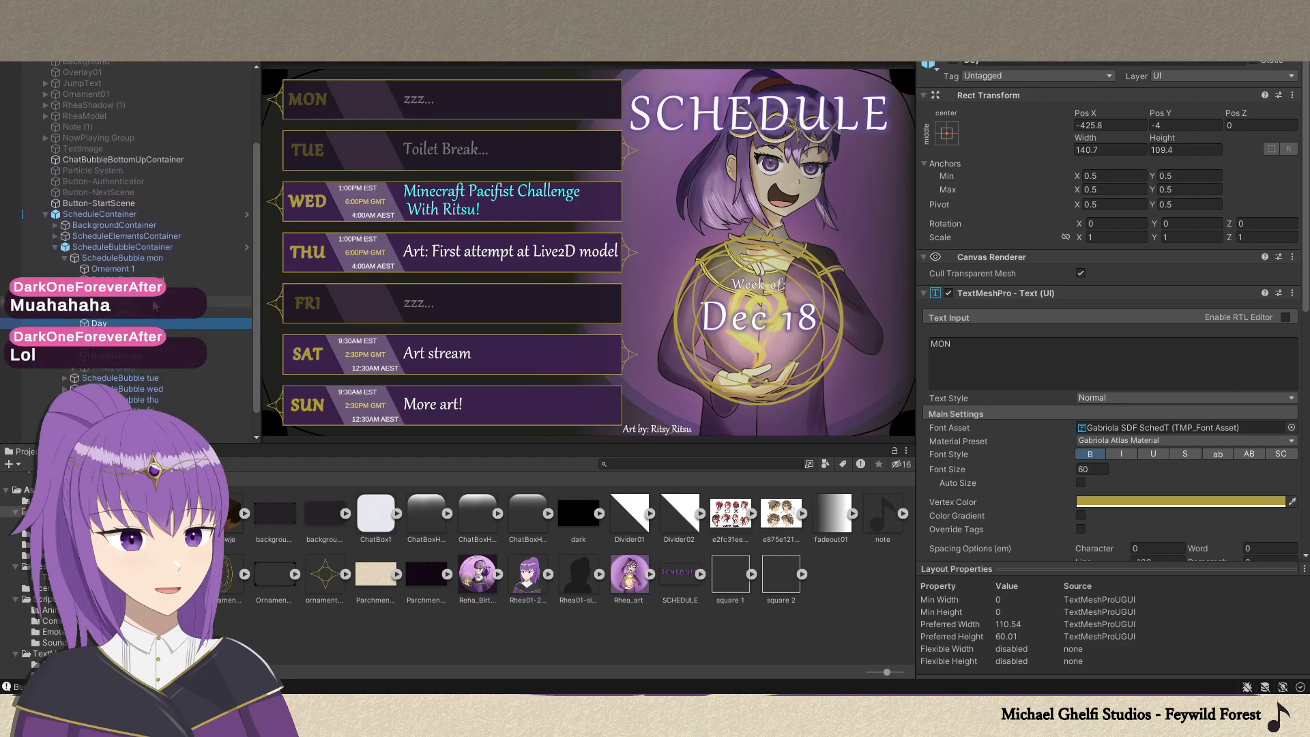
# Expand ScheduleElementsContainer and BackgroundContainer, and examine the source images of BackgroundImage, Artwork and Fadeout.
pyautogui.click(55, 236)
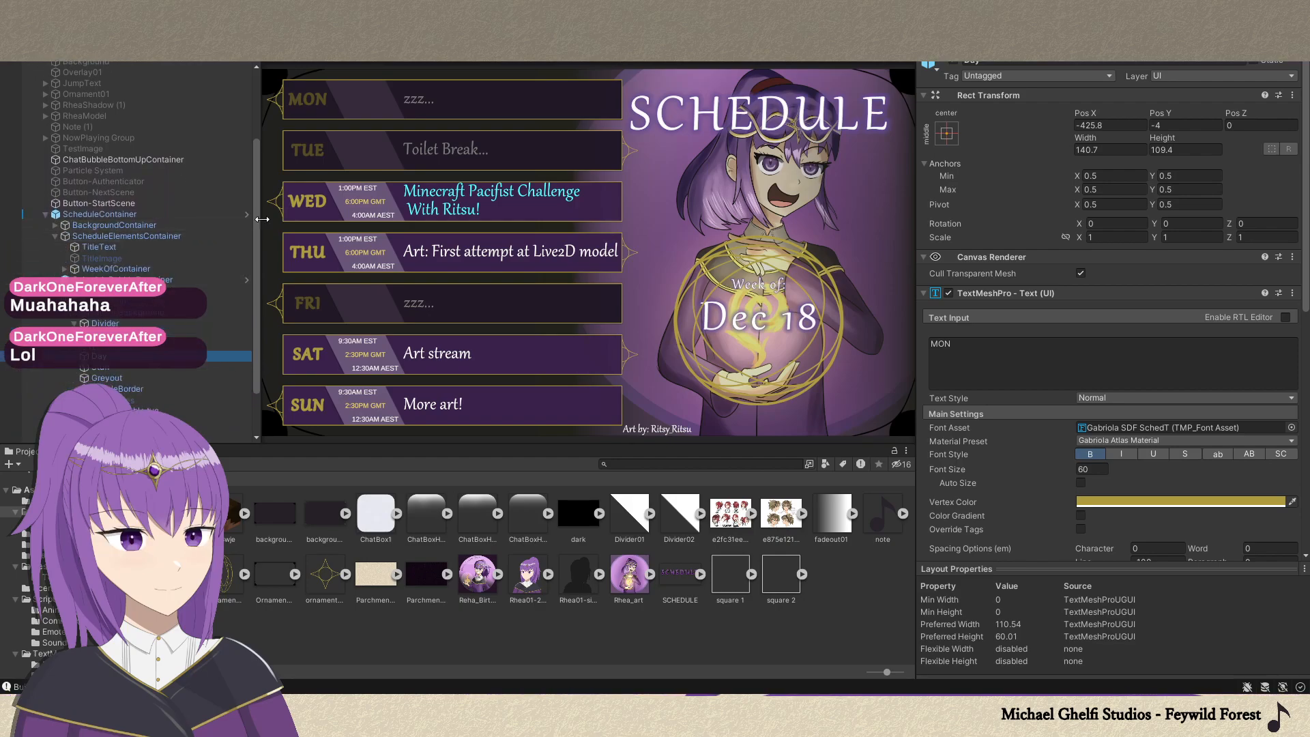
pyautogui.moveTo(255, 218); pyautogui.dragTo(258, 252)
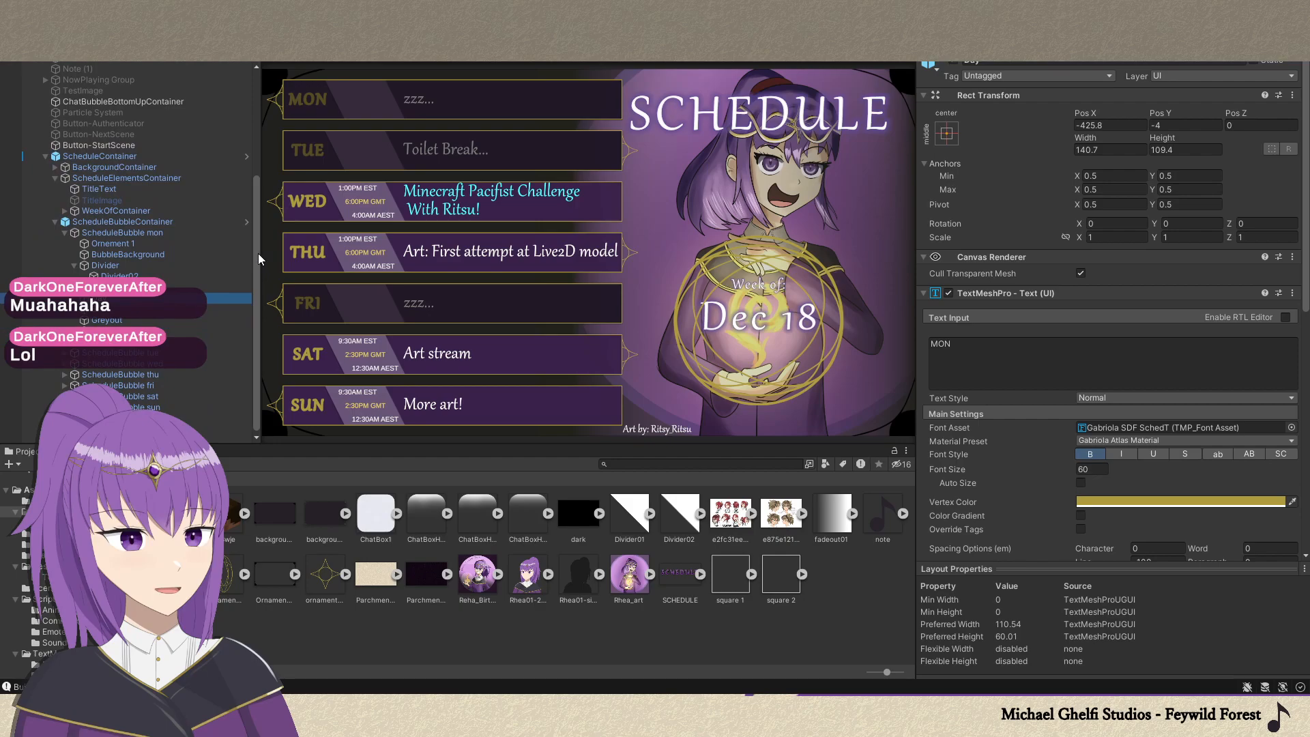
pyautogui.click(54, 168)
pyautogui.click(99, 191)
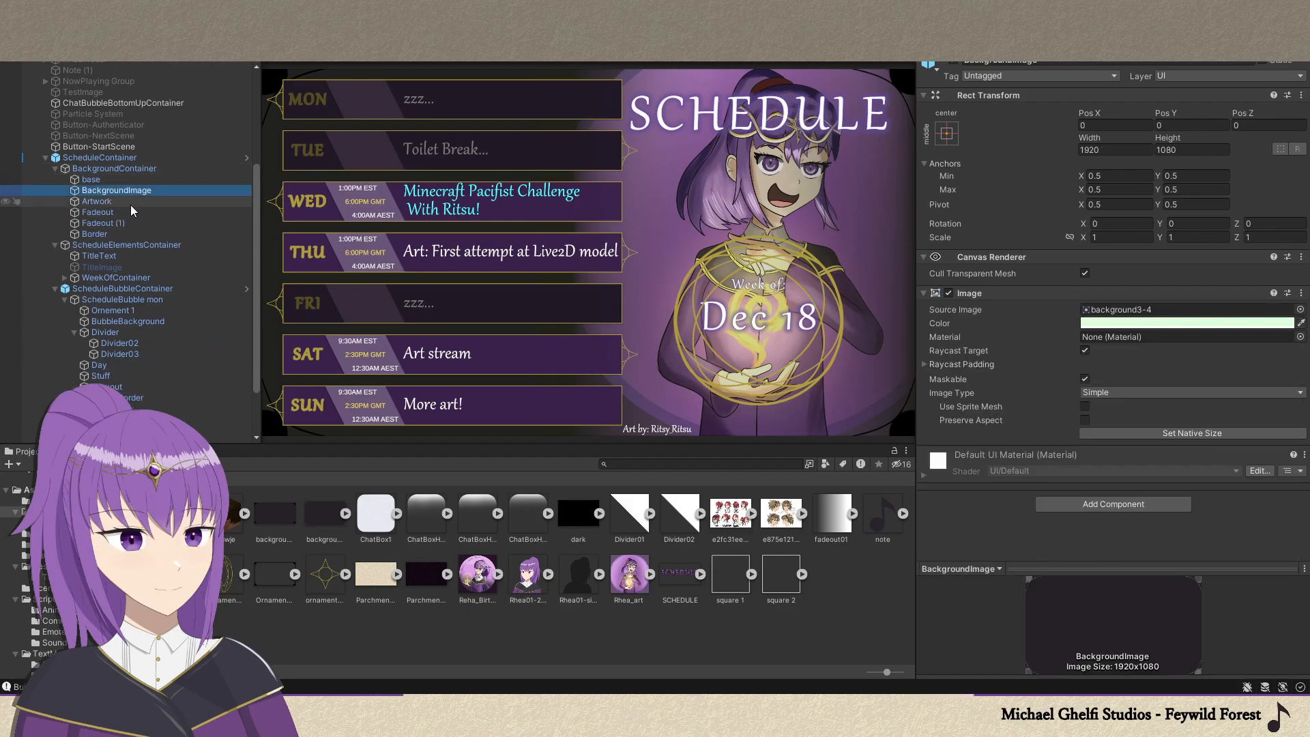
pyautogui.click(125, 201)
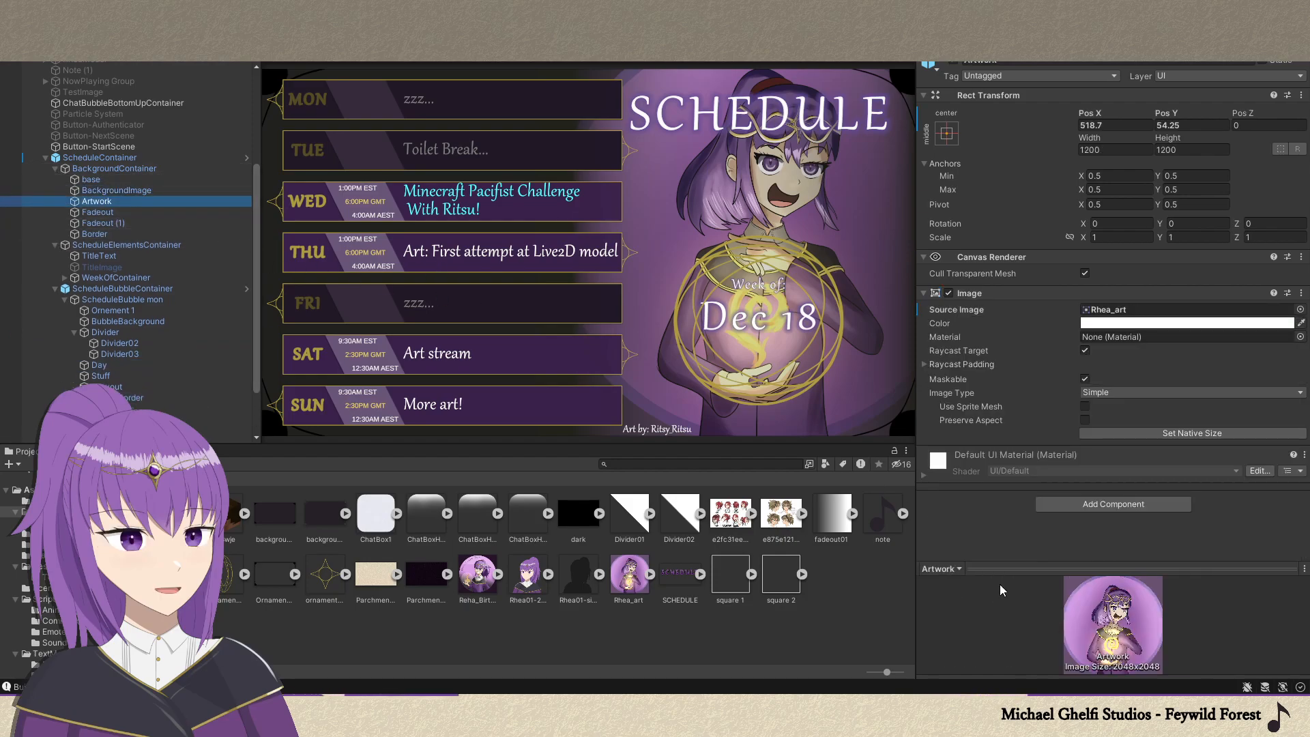
pyautogui.click(133, 213)
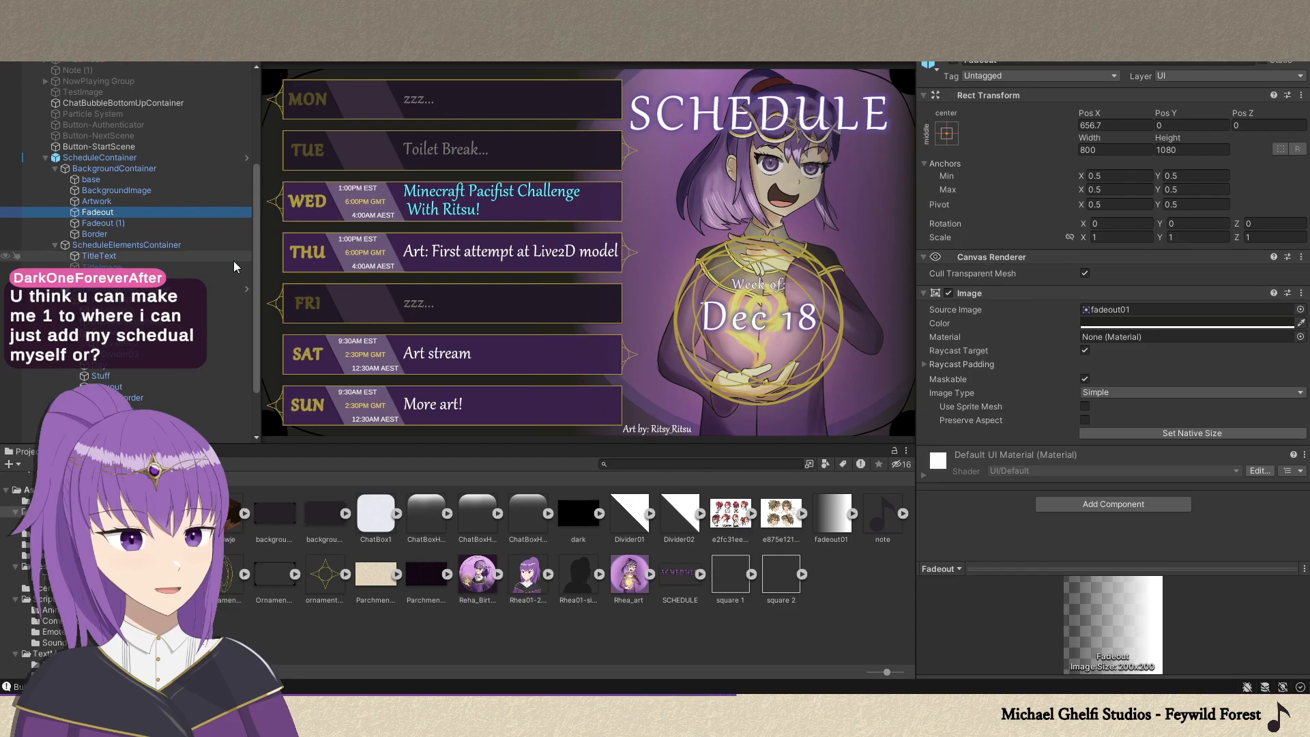
# Examine the TitleText object's text settings and its material's face and outline options.
pyautogui.moveTo(256, 210); pyautogui.dragTo(260, 263)
pyautogui.click(108, 188)
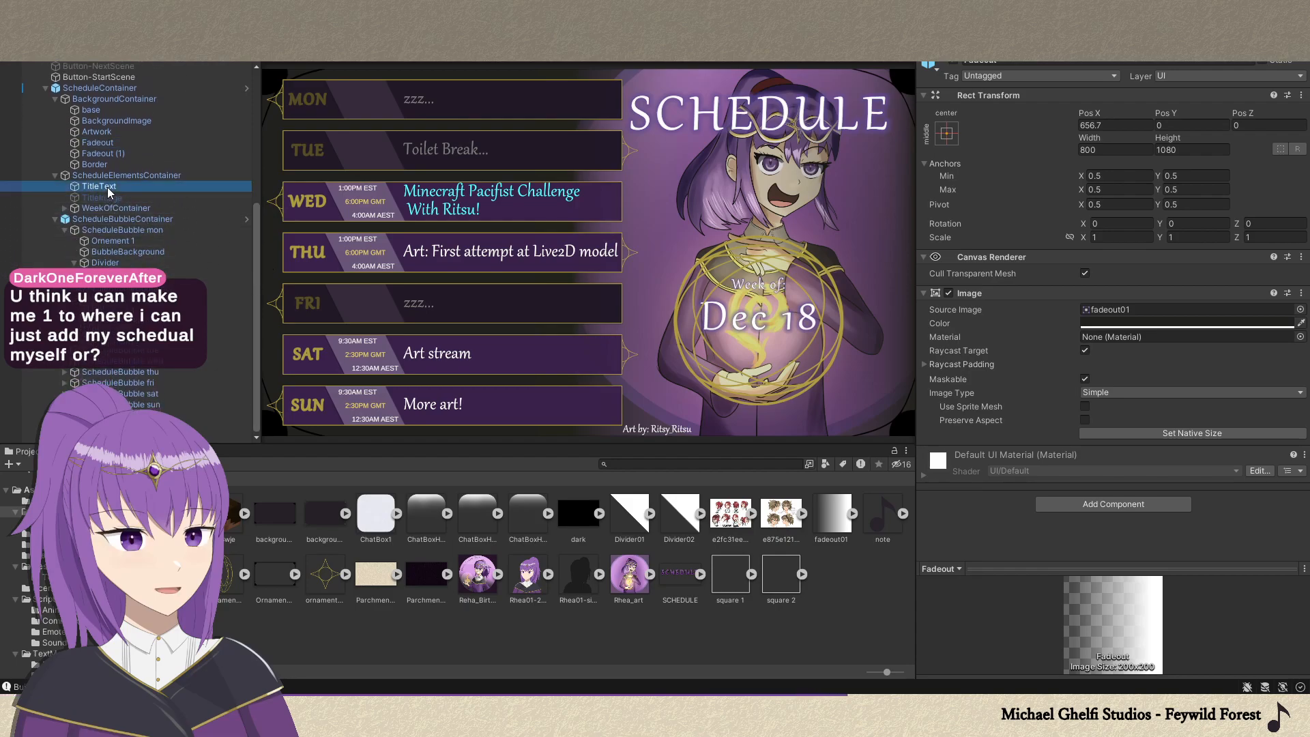
pyautogui.moveTo(1304, 273); pyautogui.dragTo(1301, 490)
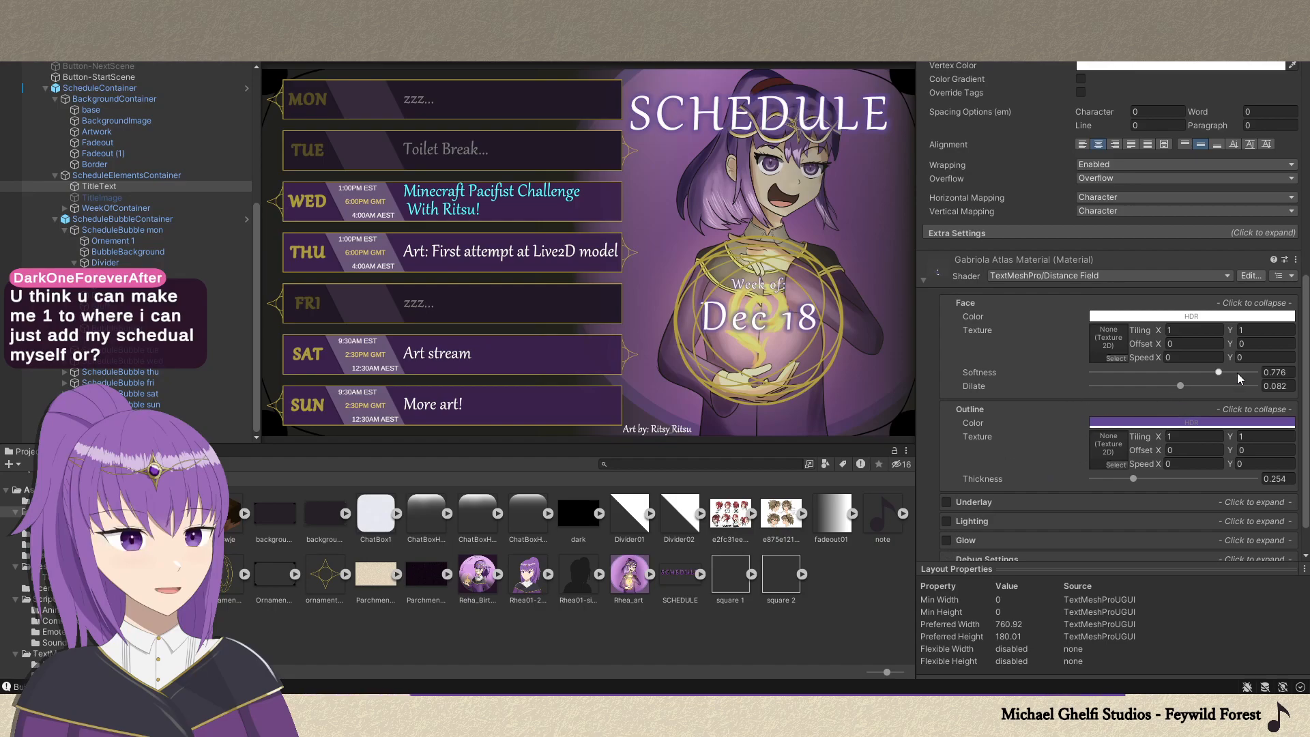
pyautogui.scroll(5, 1221, 384)
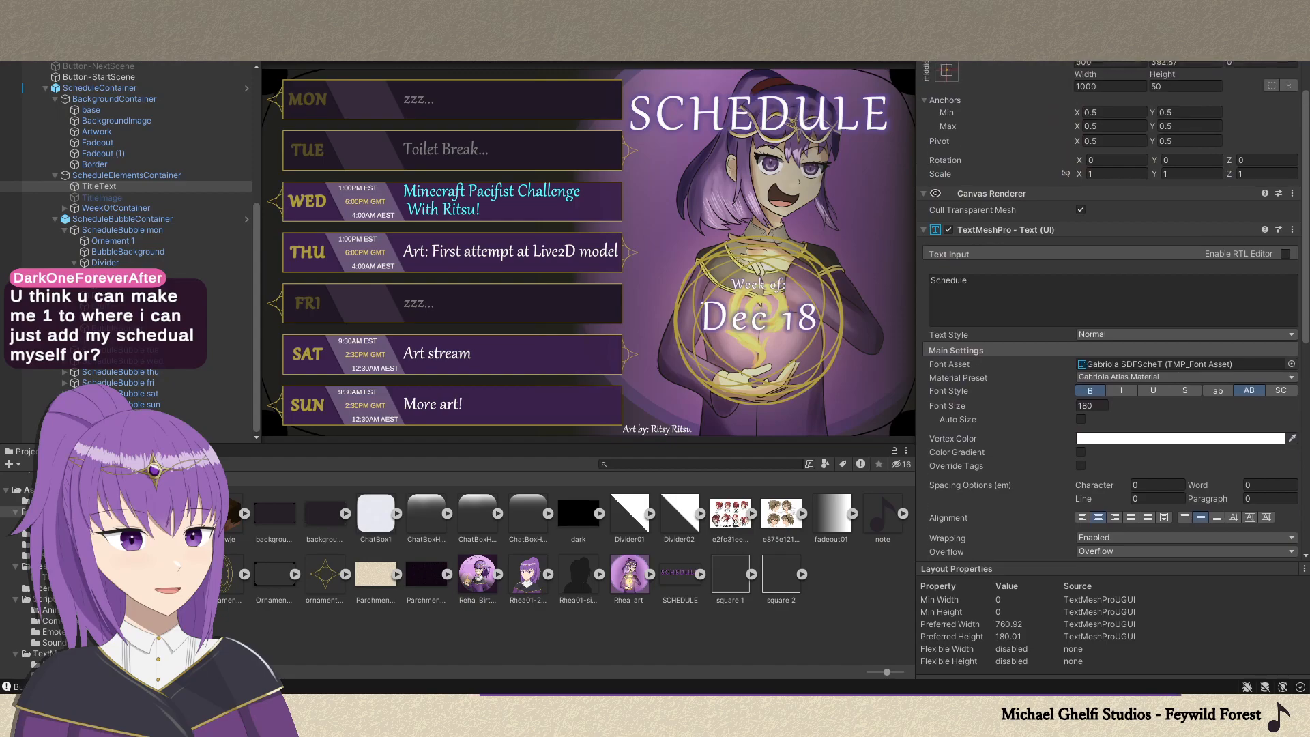
pyautogui.scroll(2, 1112, 307)
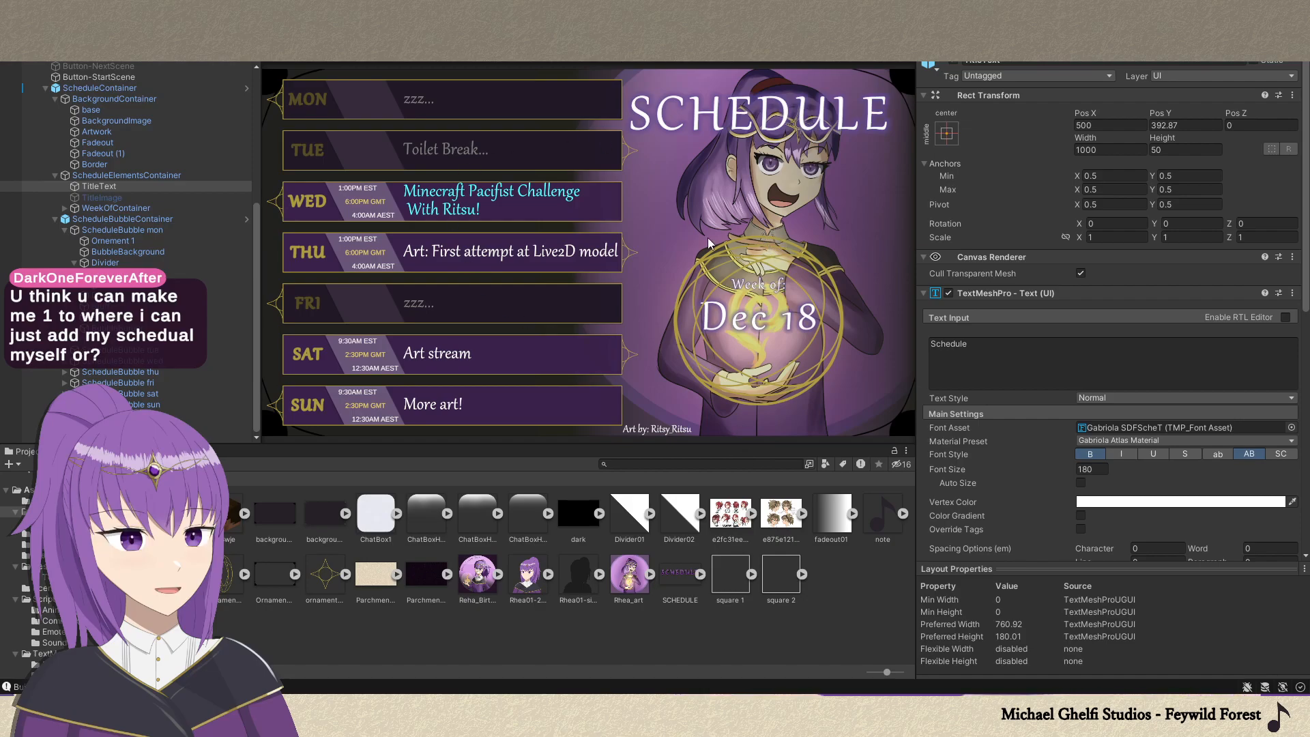
pyautogui.click(255, 233)
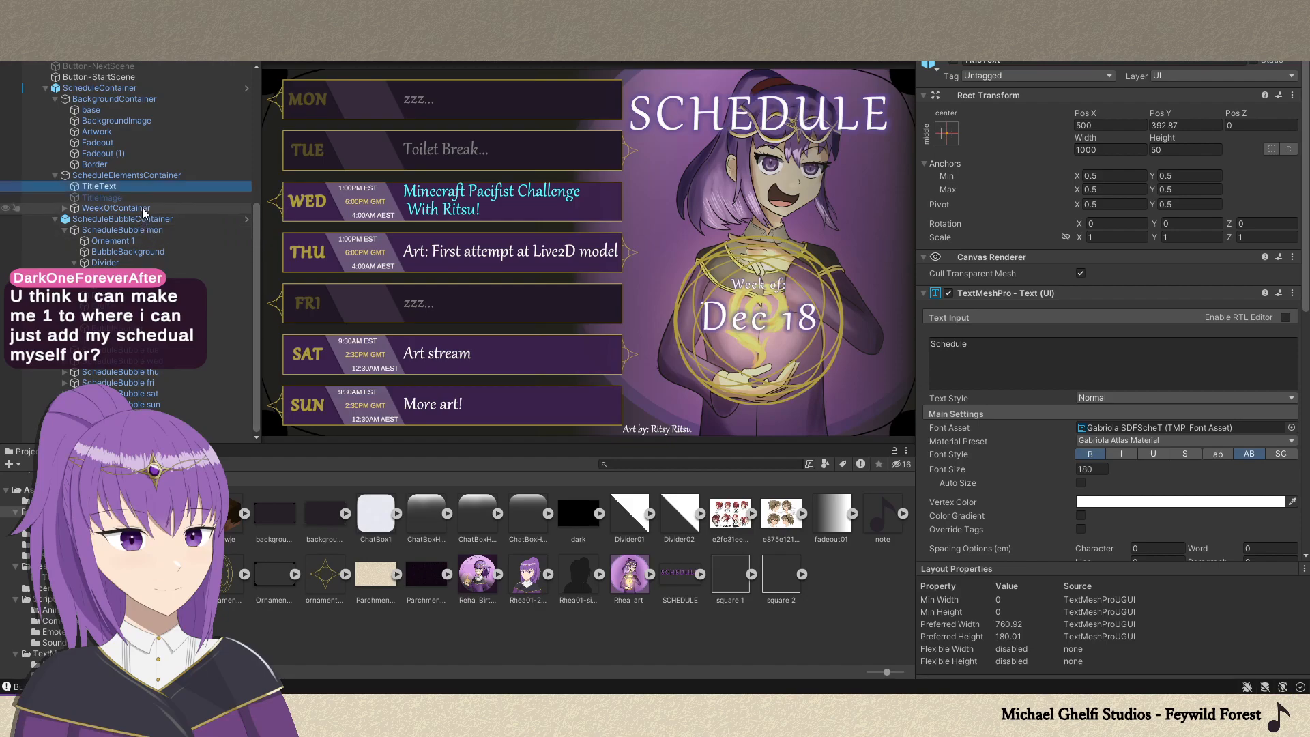
# Collapse the Divider under ScheduleBubble mon and set the BubbleBackground width to 500.
pyautogui.click(167, 241)
pyautogui.click(168, 250)
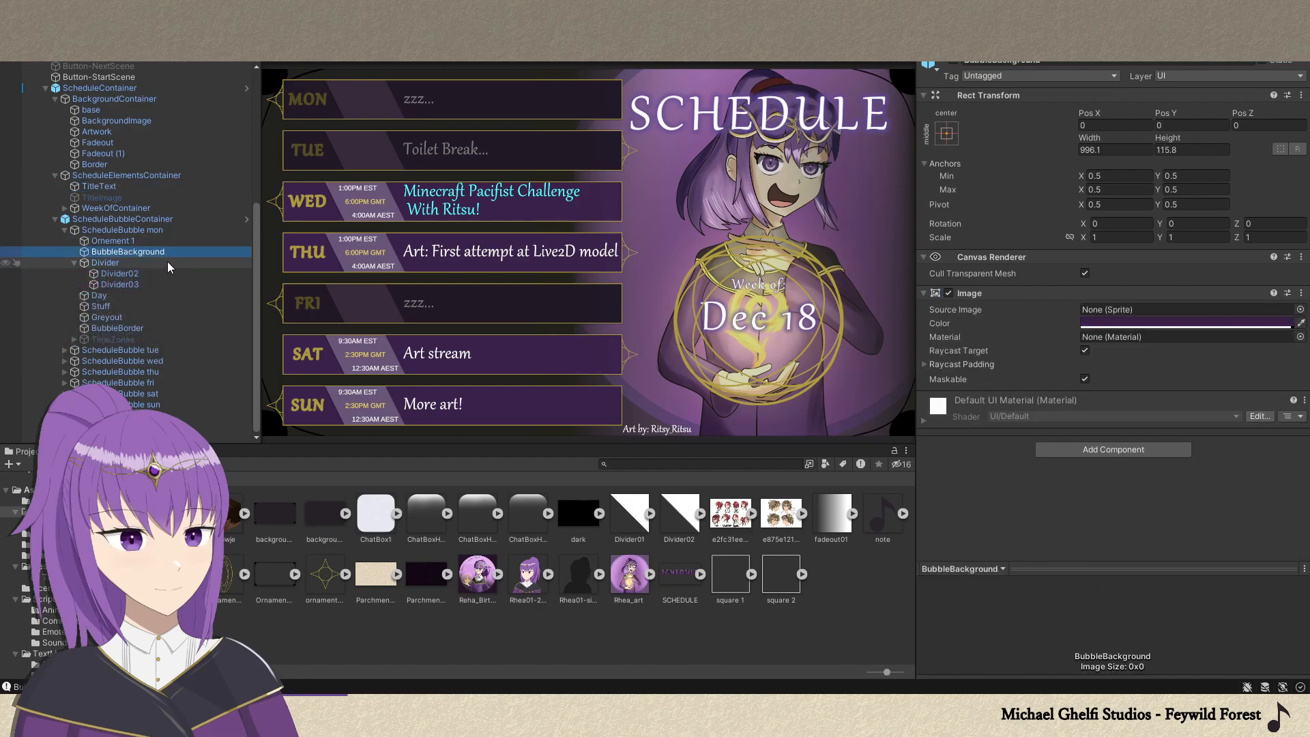
pyautogui.click(73, 263)
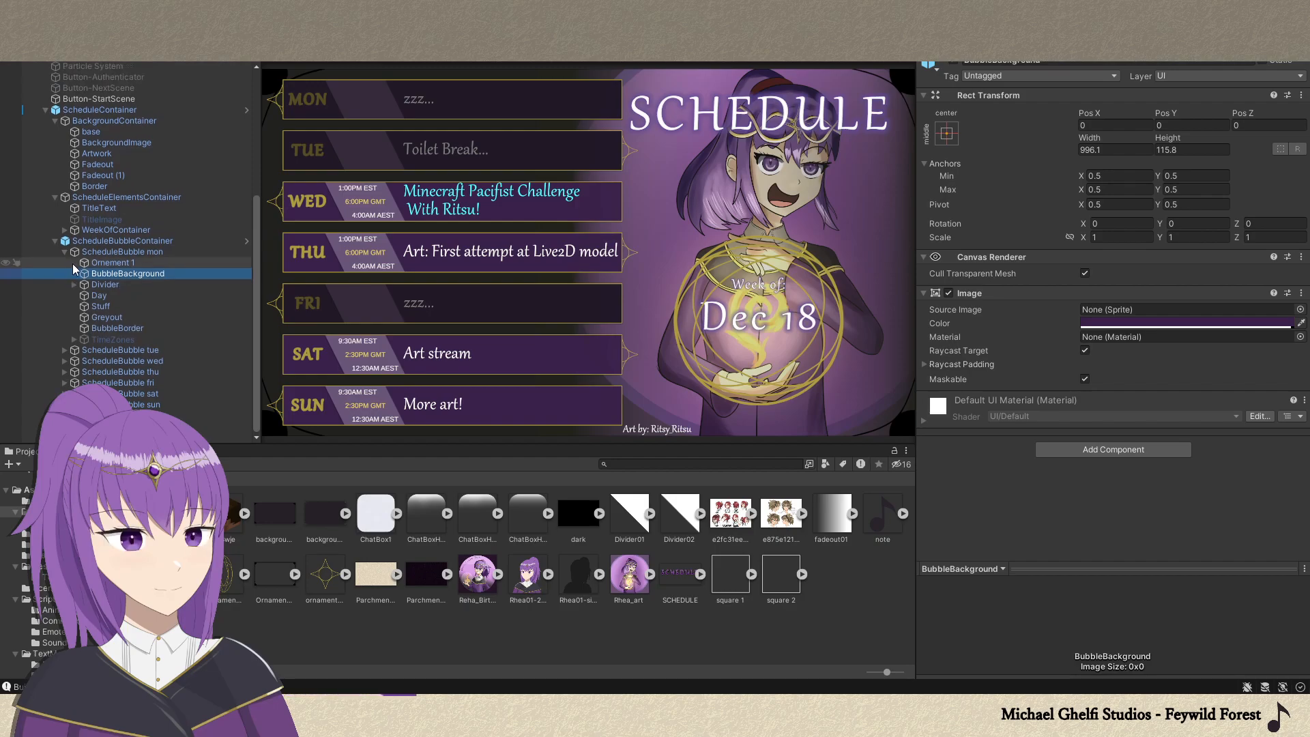
pyautogui.click(1107, 151)
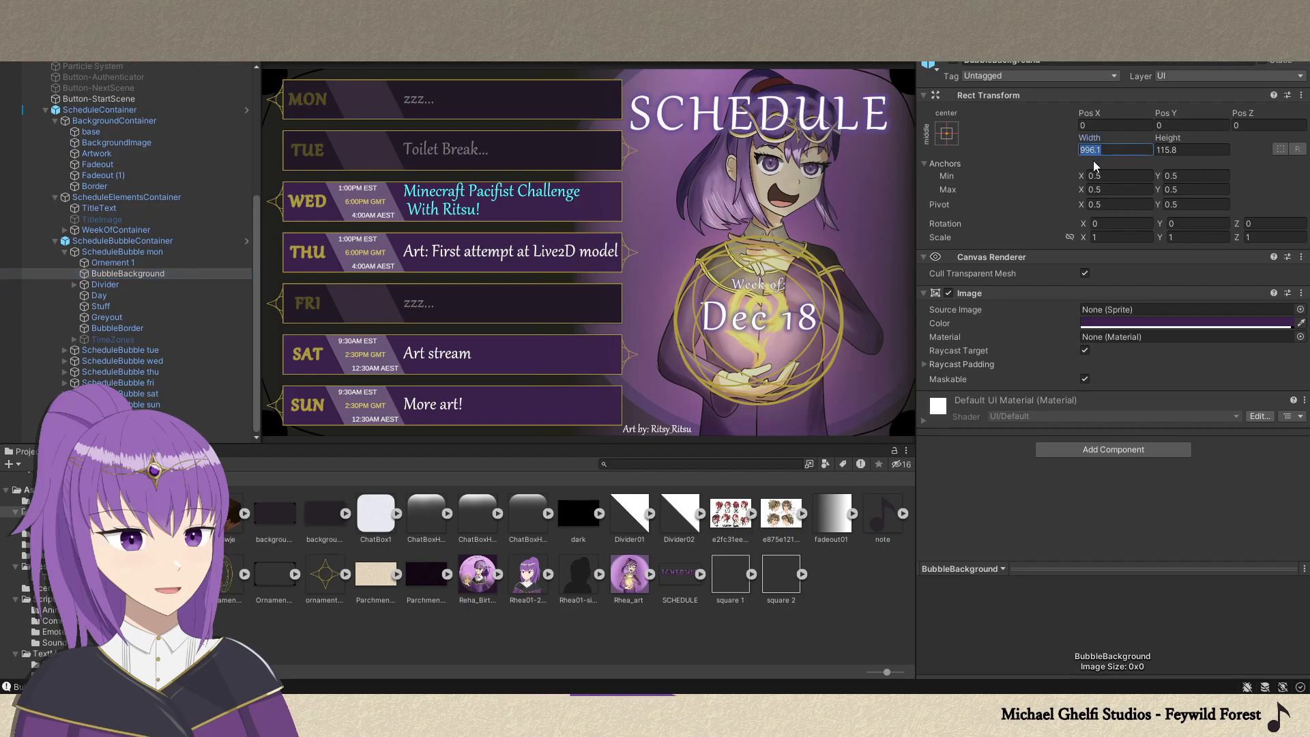
pyautogui.write('500')
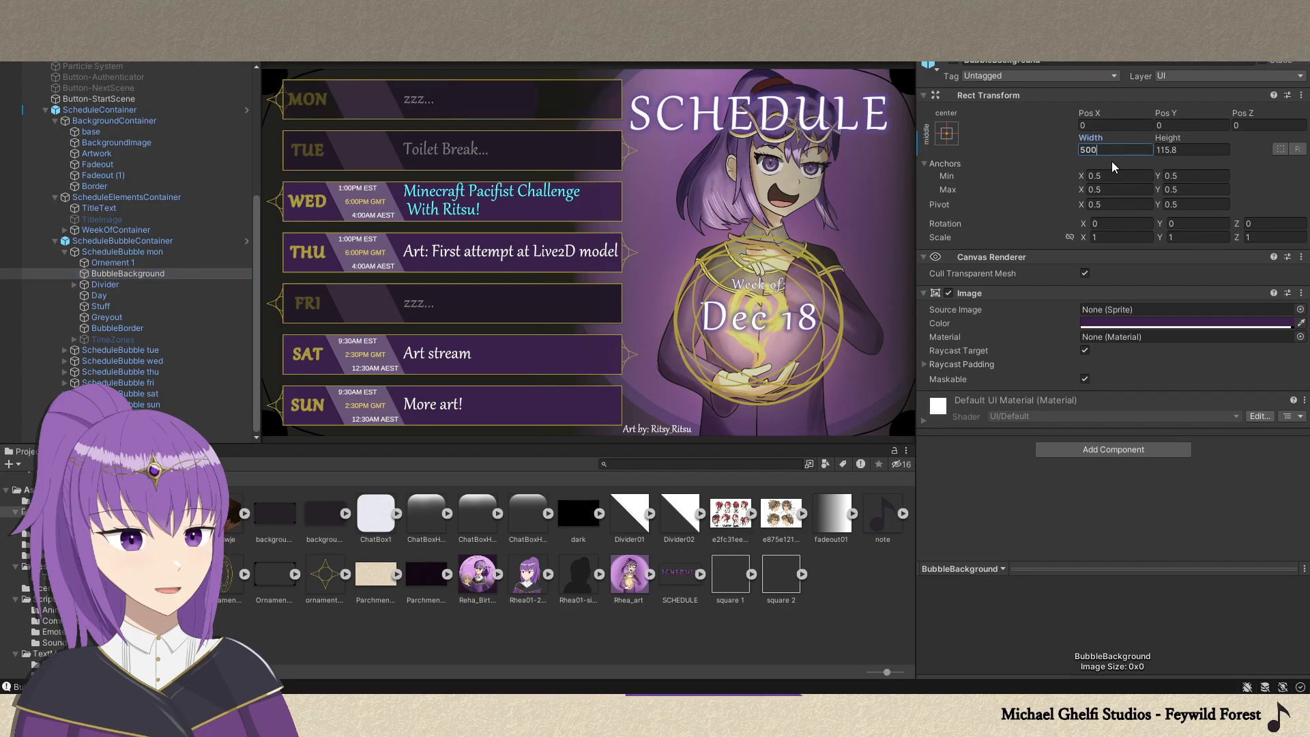
# Try a width of 500 on the BubbleBorder, restore it to 1000, and undo the BubbleBackground width change.
pyautogui.click(105, 328)
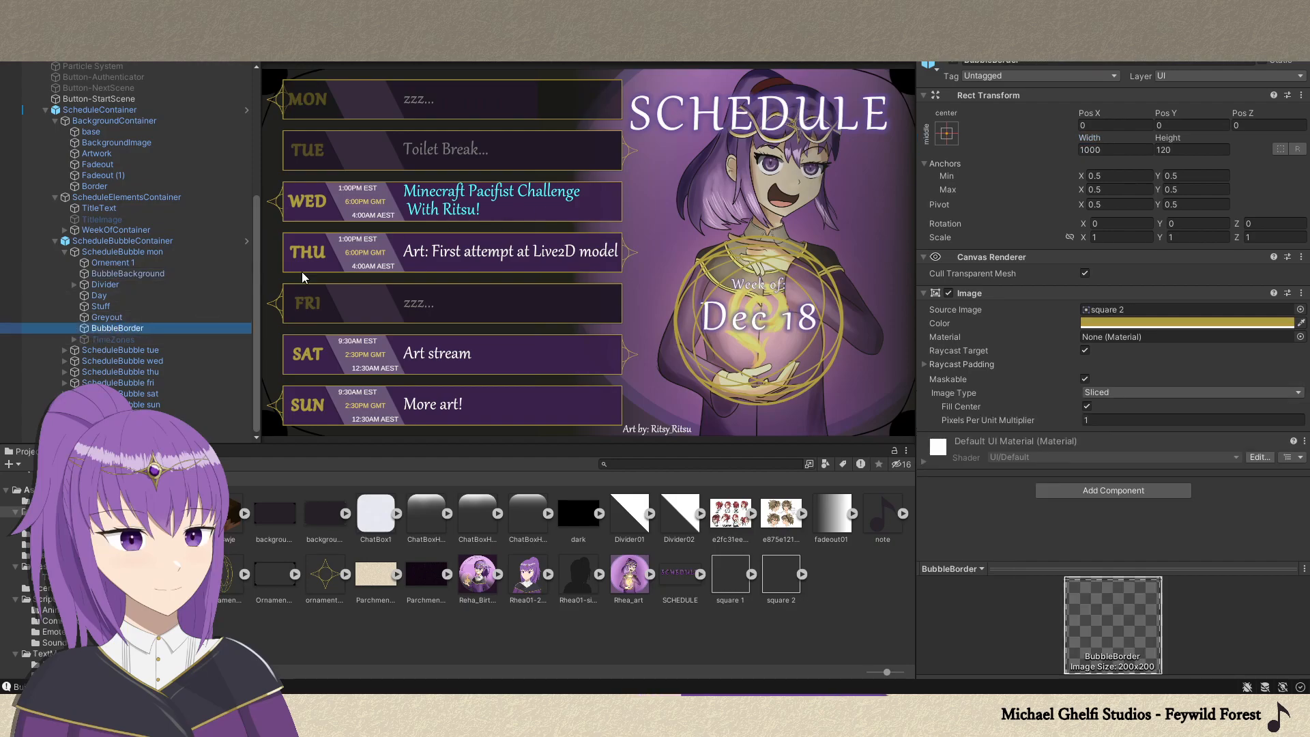
pyautogui.click(1094, 150)
pyautogui.write('500')
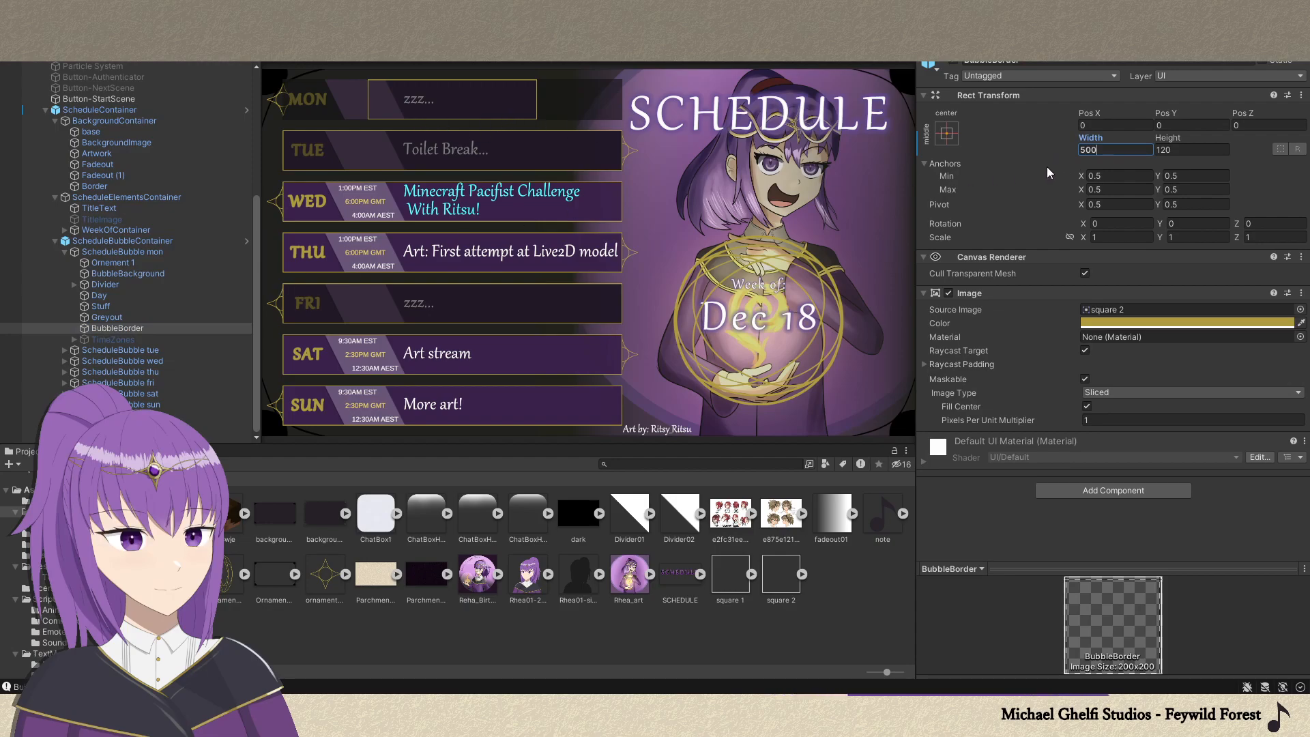
pyautogui.press('BackSpace')
pyautogui.press('BackSpace')
pyautogui.press('BackSpace')
pyautogui.write('1000')
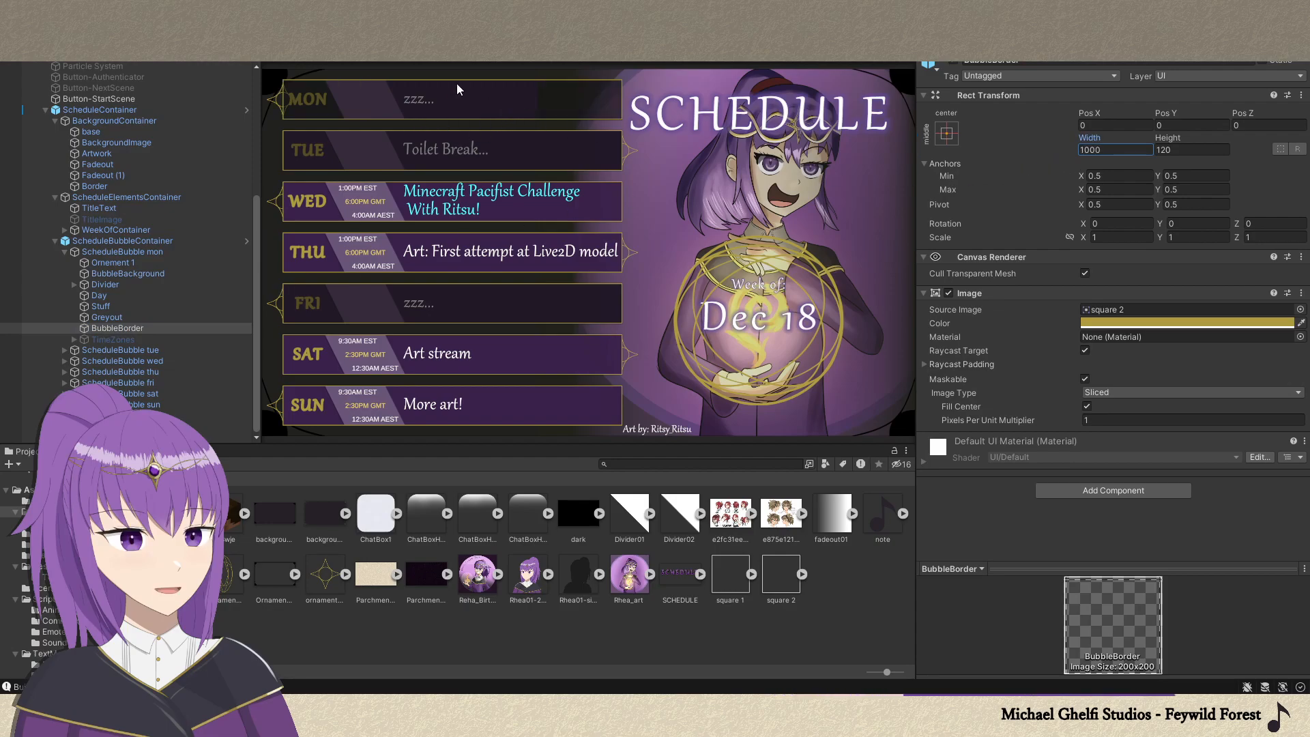
pyautogui.hotkey('ctrl', 'z')
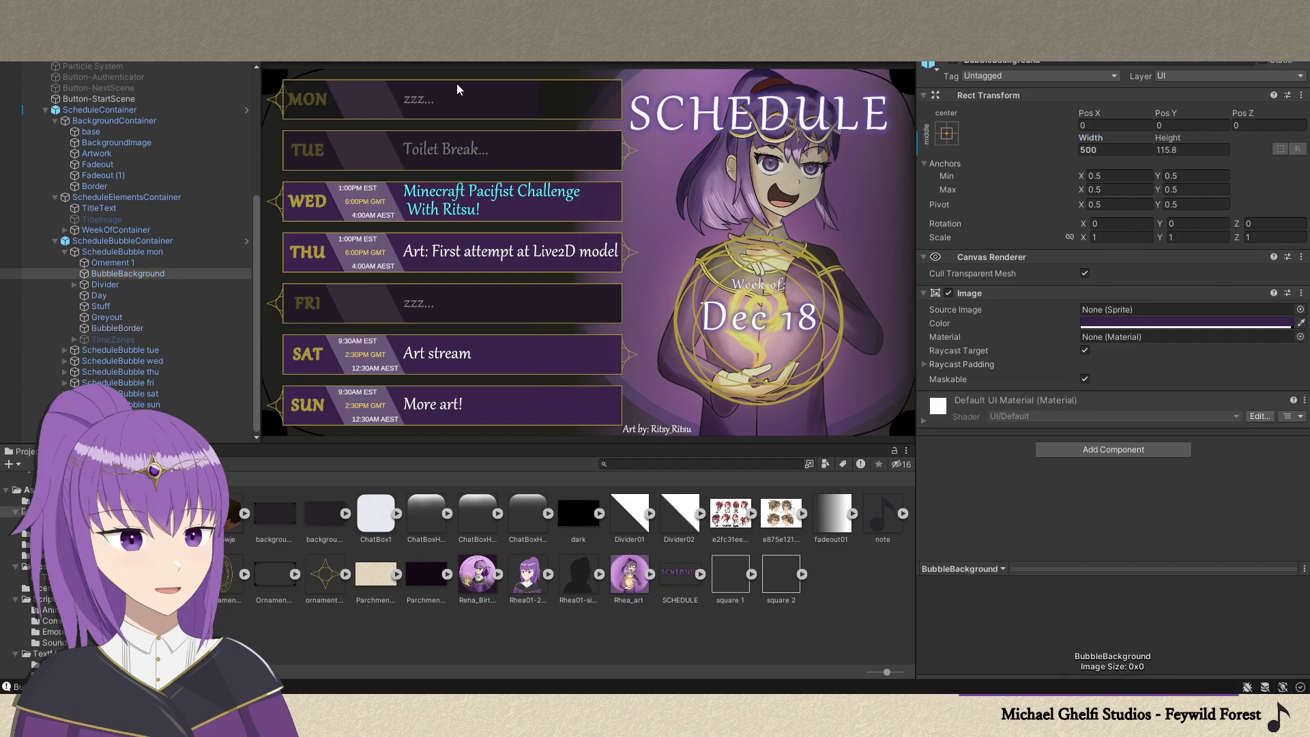
pyautogui.hotkey('ctrl', 'z')
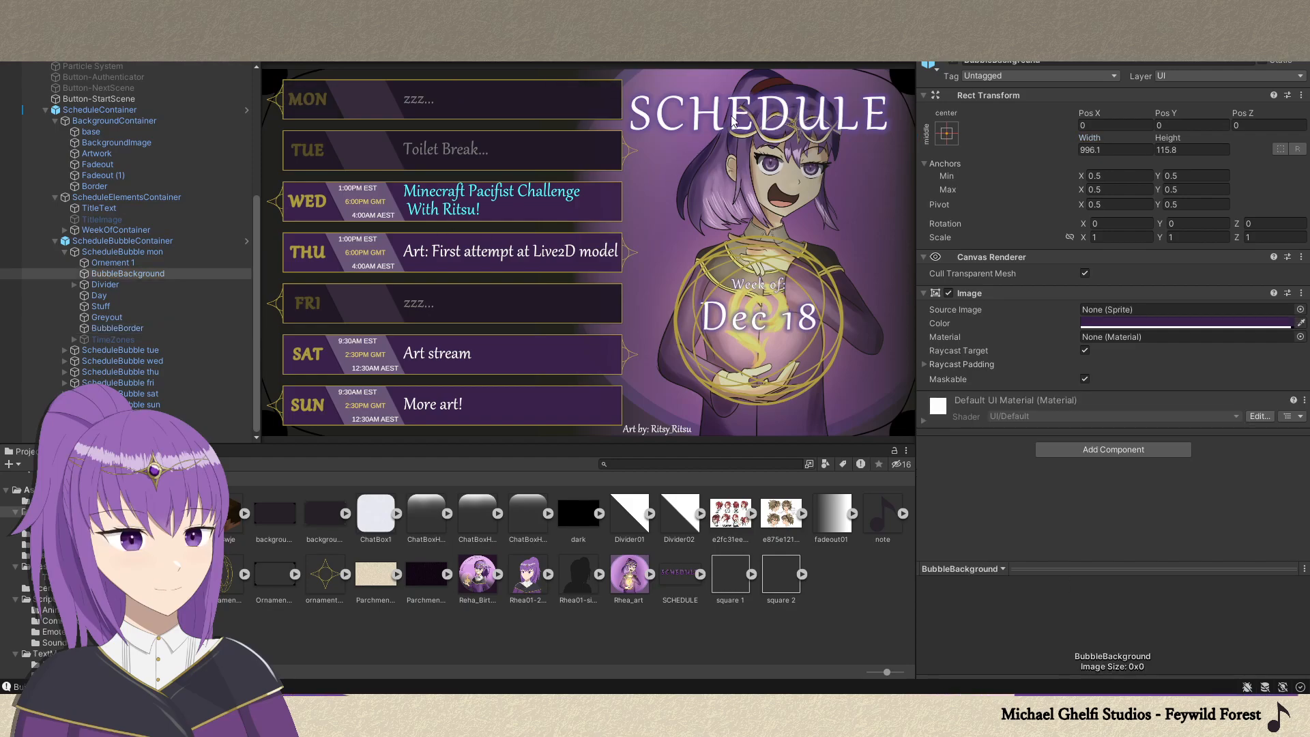
# Try shifting the whole ScheduleBubble mon horizontally through its Pos X, and undo the move.
pyautogui.click(134, 251)
pyautogui.click(1101, 115)
pyautogui.moveTo(1100, 115); pyautogui.dragTo(2, 198)
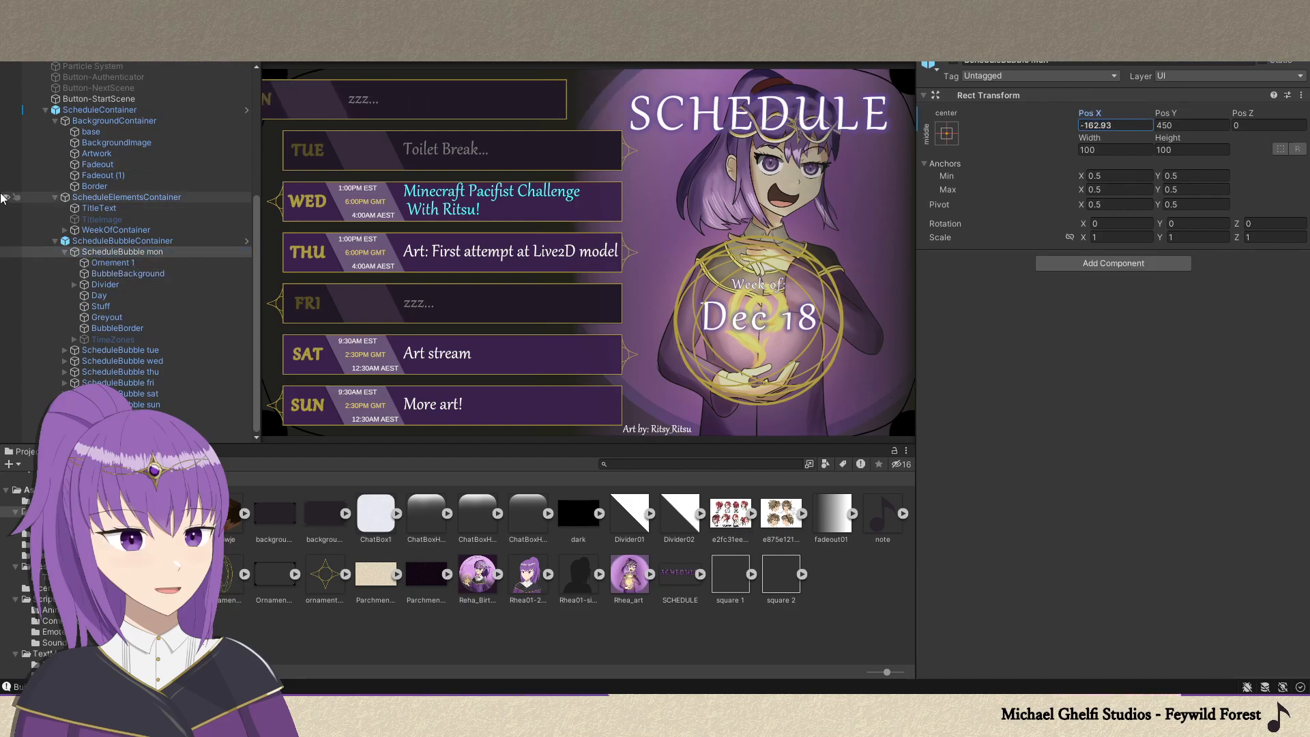
pyautogui.hotkey('ctrl', 'z')
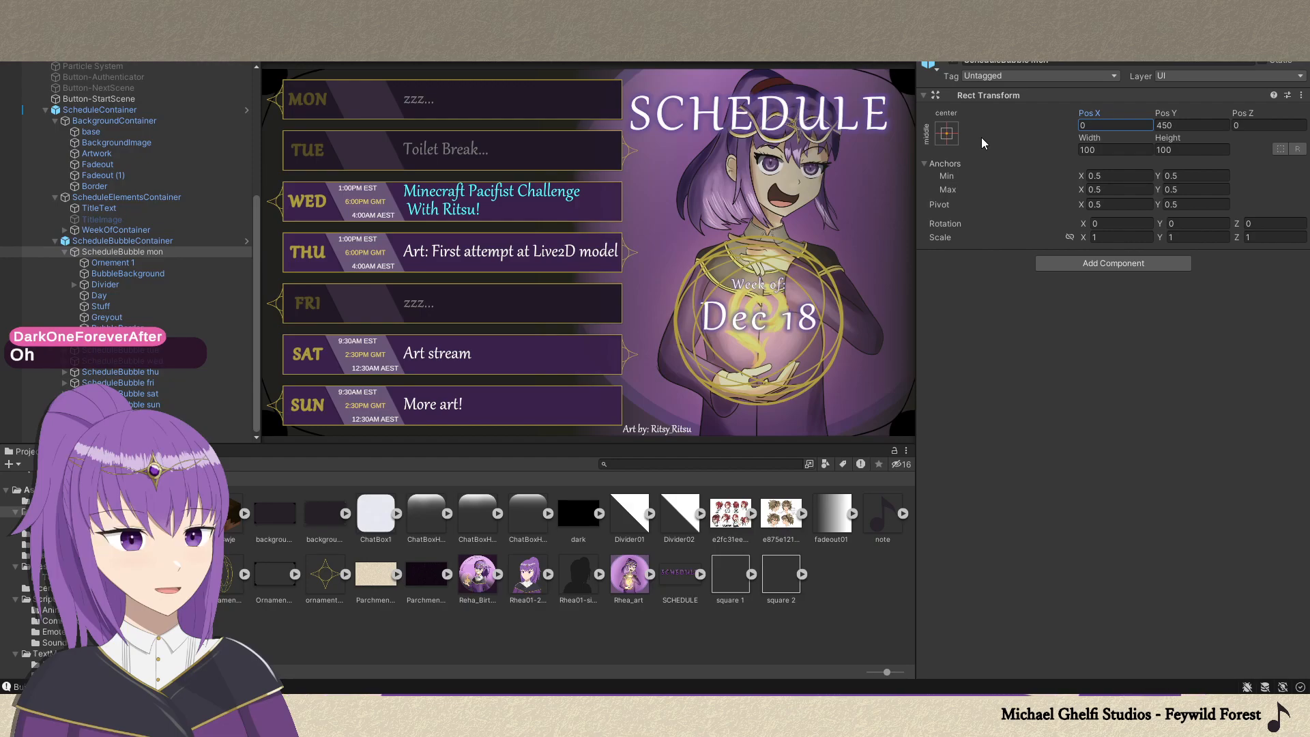
# Expand ScheduleBubble sat, try replacing its activity text with "Hi", and undo the text change.
pyautogui.click(664, 354)
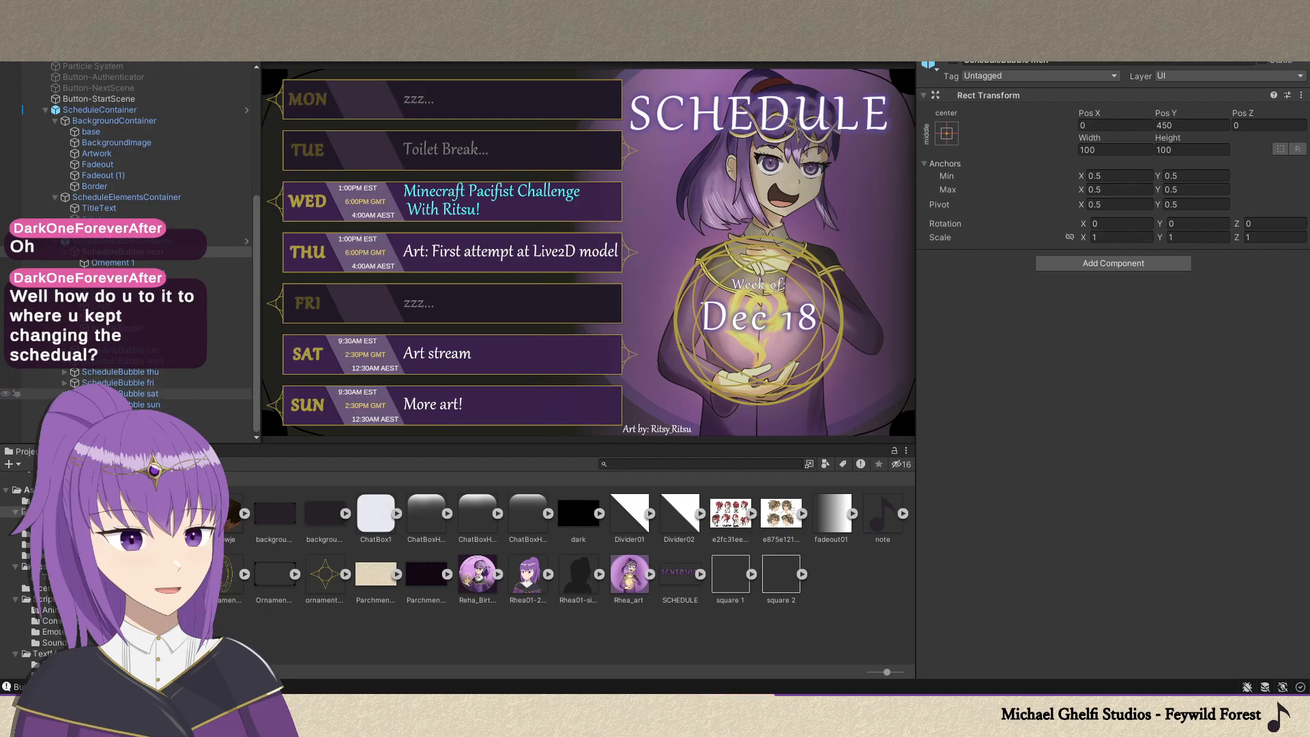
pyautogui.click(64, 393)
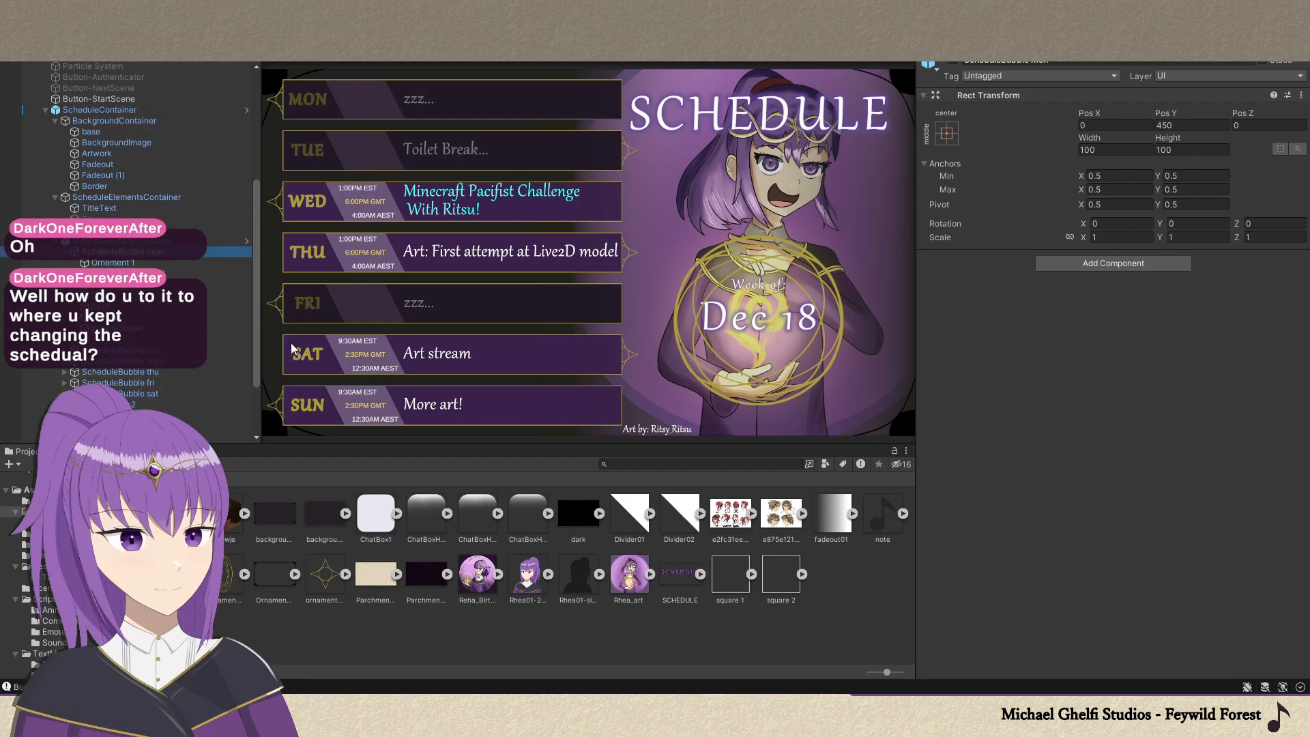
pyautogui.click(251, 352)
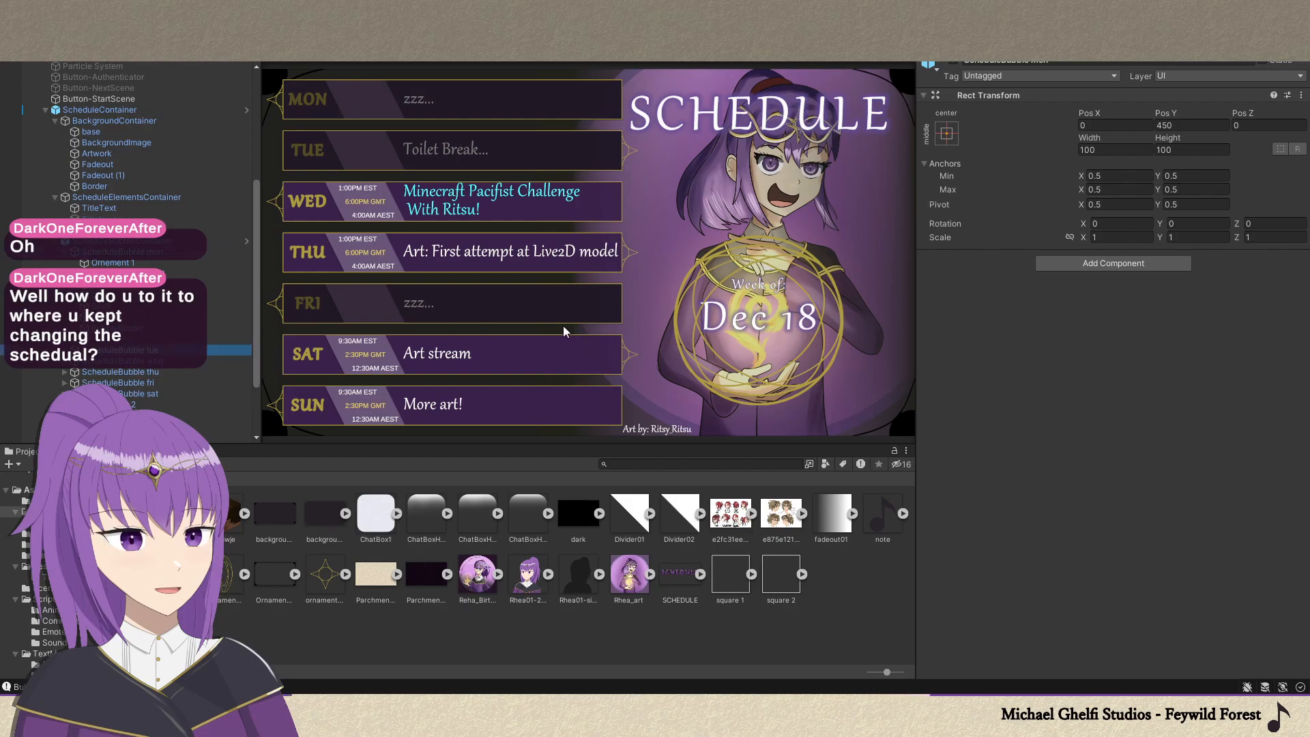
pyautogui.moveTo(254, 367); pyautogui.dragTo(225, 408)
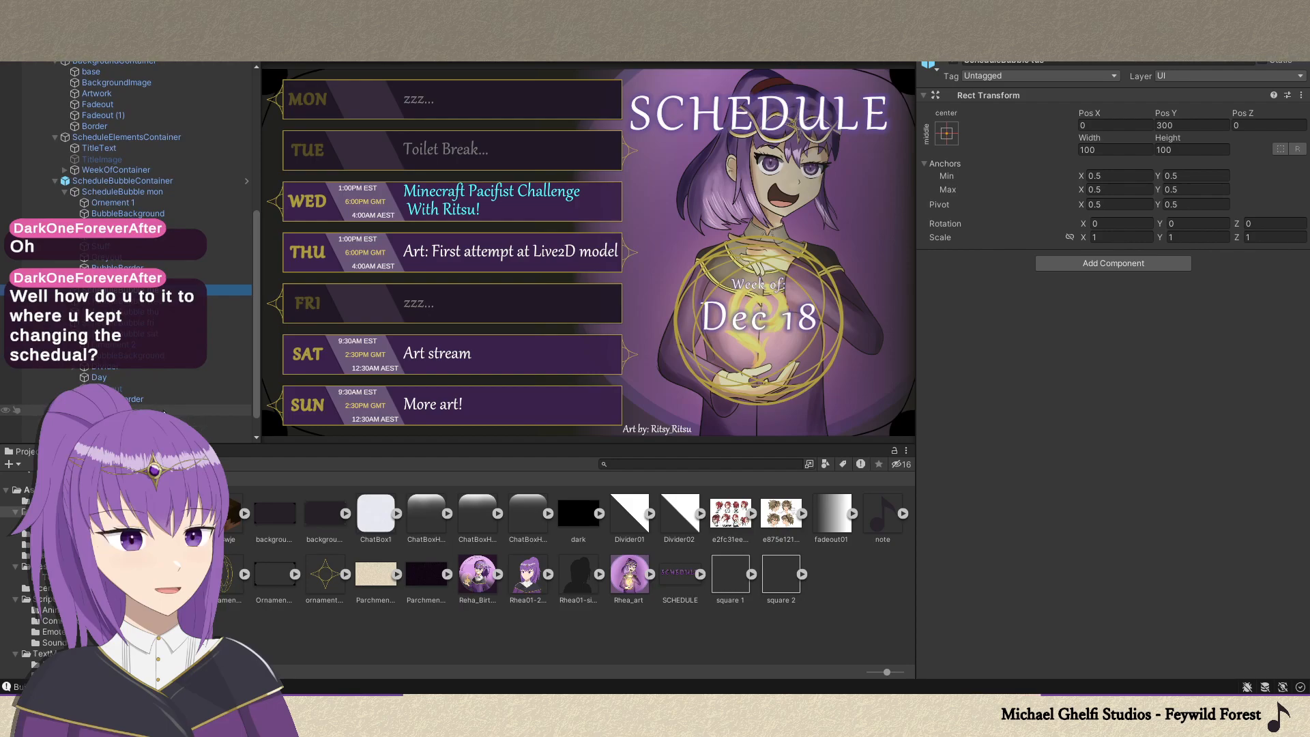
pyautogui.moveTo(255, 343); pyautogui.dragTo(248, 308)
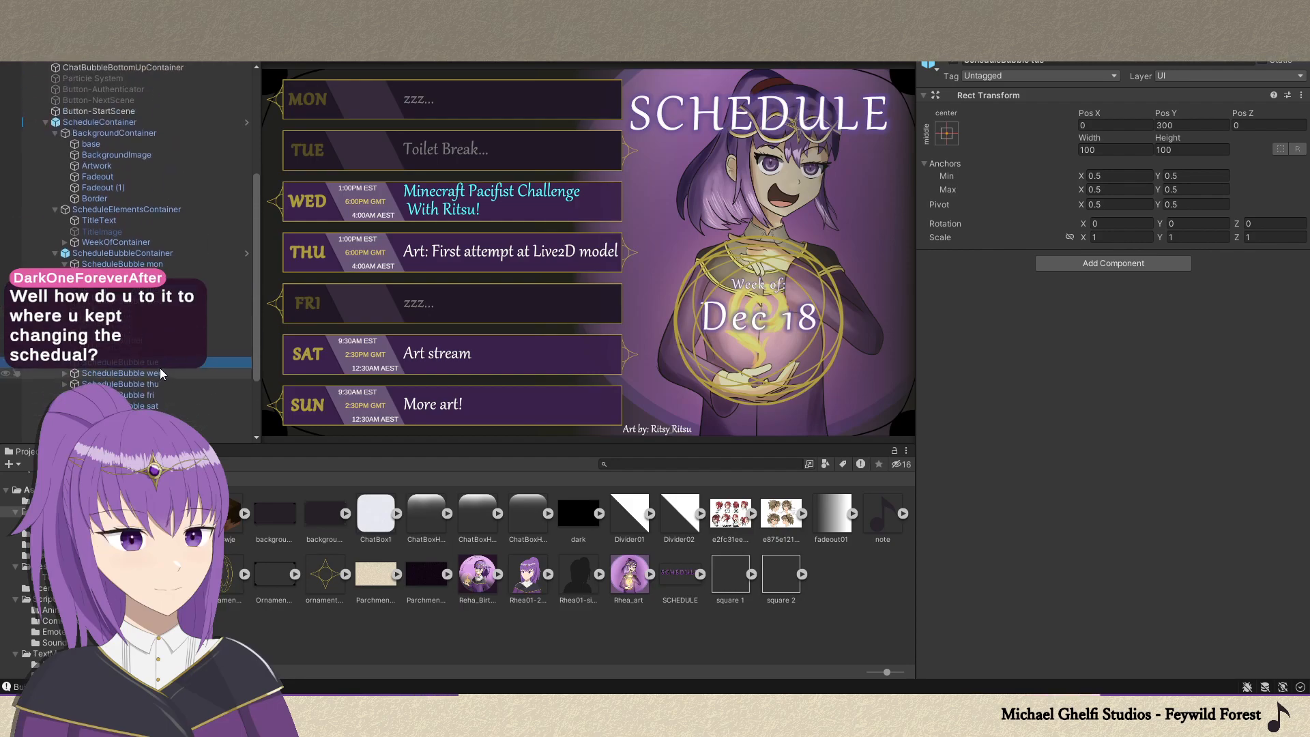
pyautogui.moveTo(252, 339)
pyautogui.mouseDown()
pyautogui.moveTo(258, 390)
pyautogui.moveTo(255, 344)
pyautogui.mouseUp()
pyautogui.scroll(-1, 256, 321)
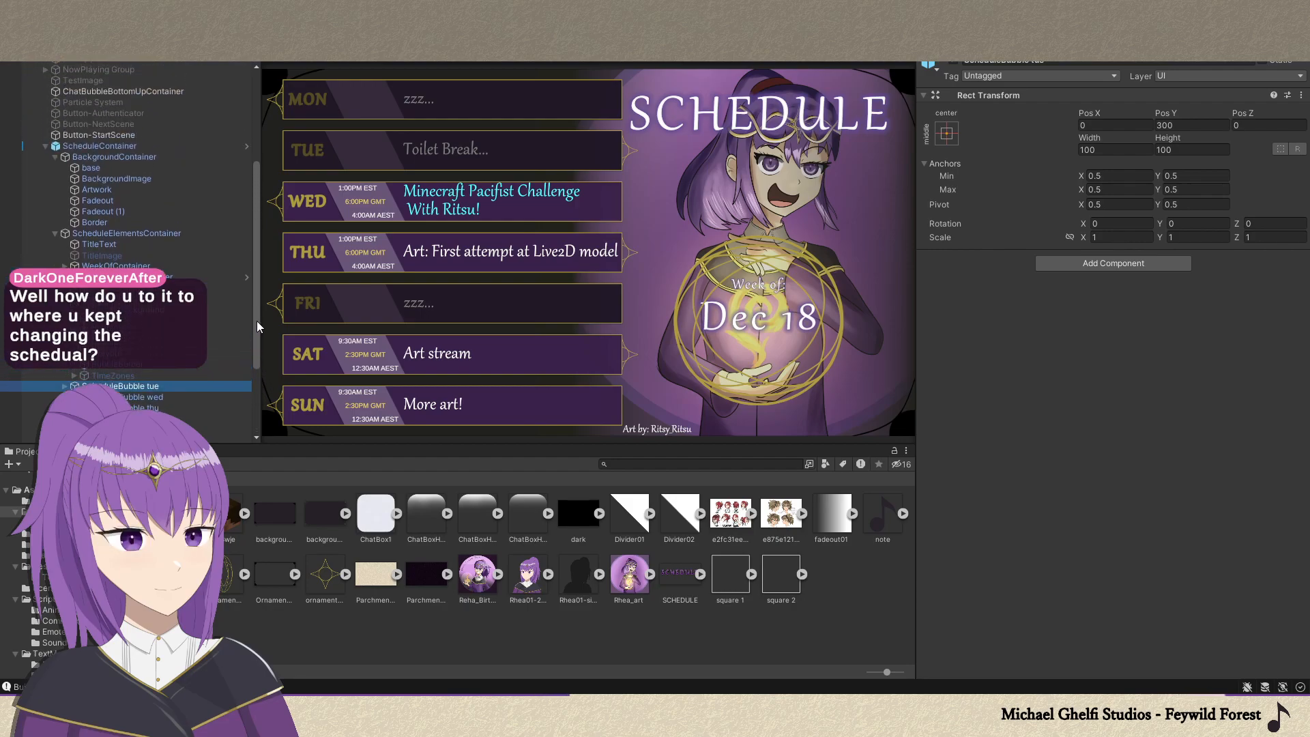
pyautogui.click(174, 370)
pyautogui.scroll(-4, 256, 348)
pyautogui.click(142, 391)
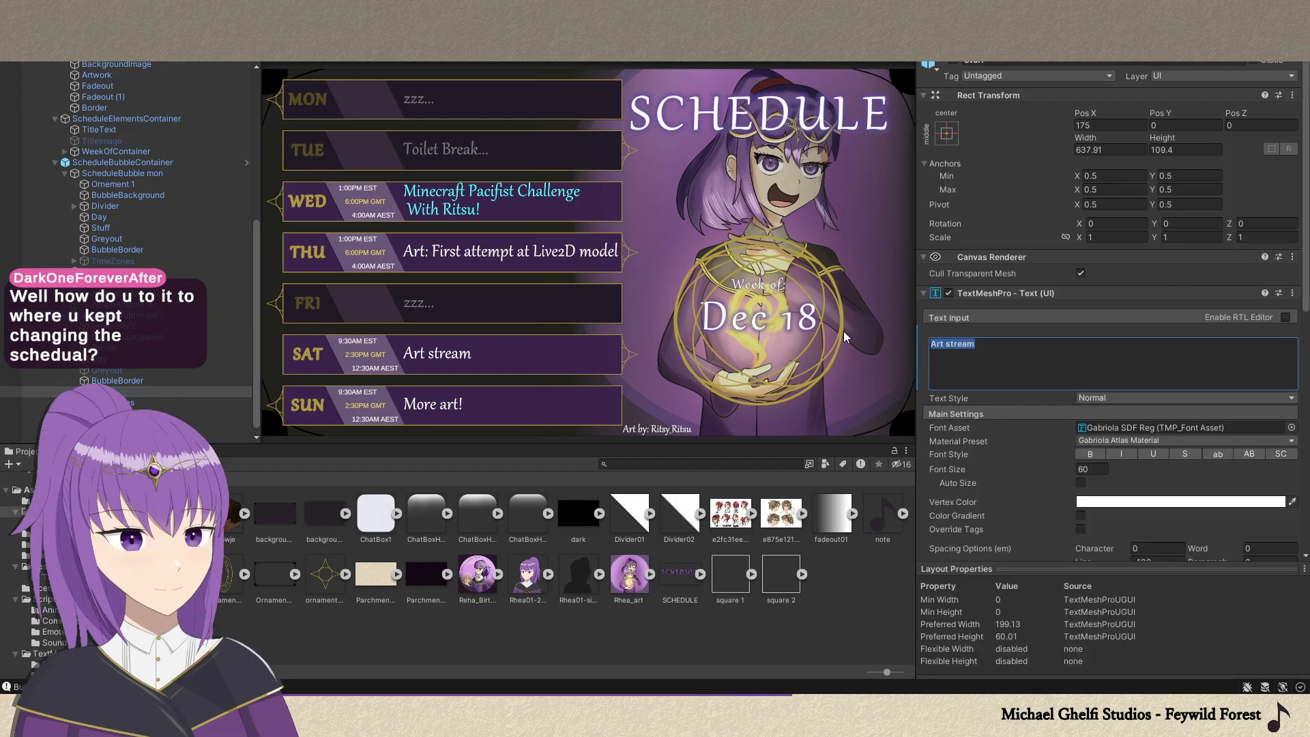
pyautogui.write('Hi')
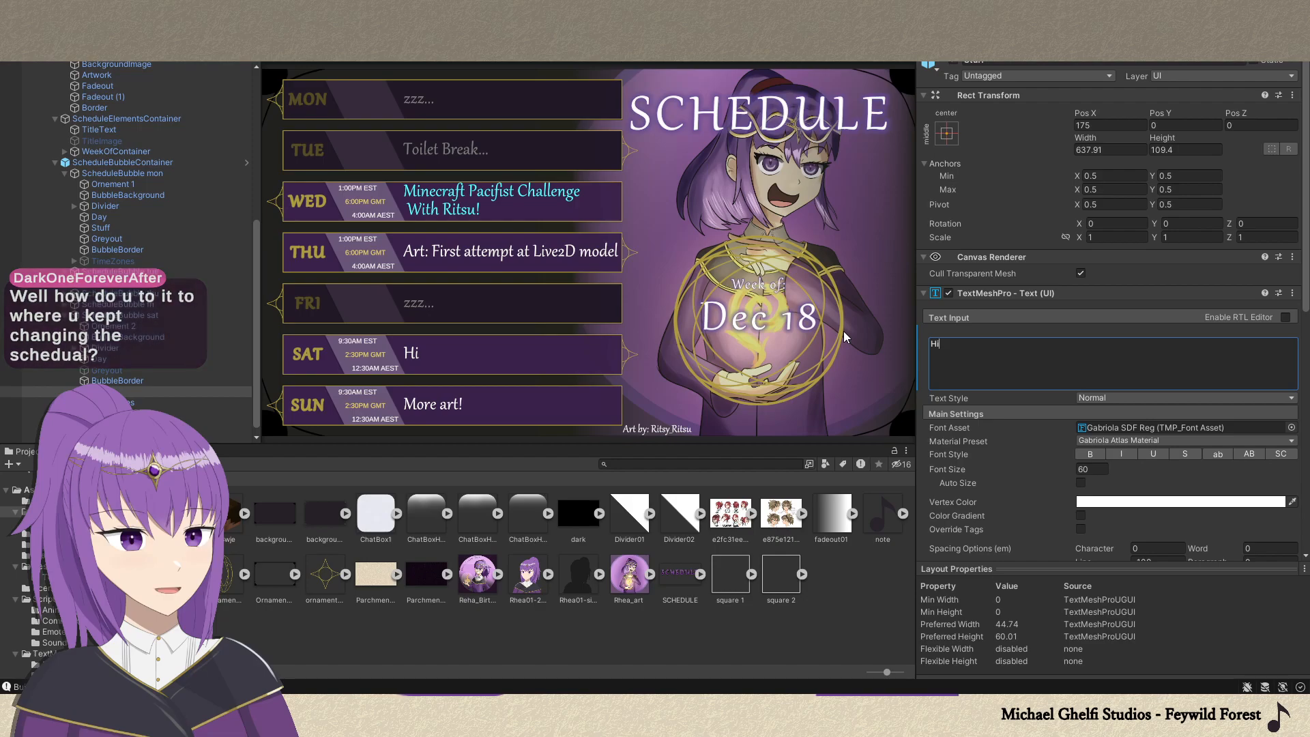
pyautogui.hotkey('ctrl', 'z')
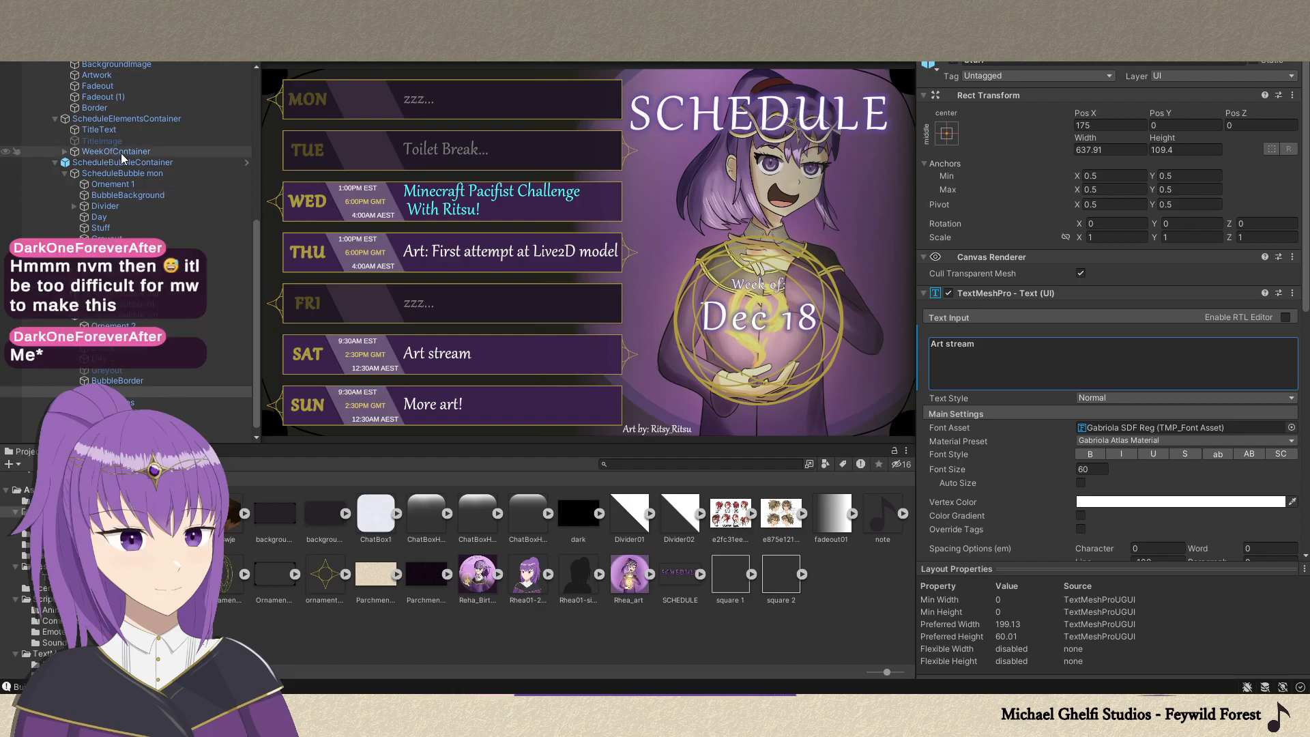
# Select the ScheduleContainer object and toggle its active state.
pyautogui.scroll(5, 122, 158)
pyautogui.click(100, 195)
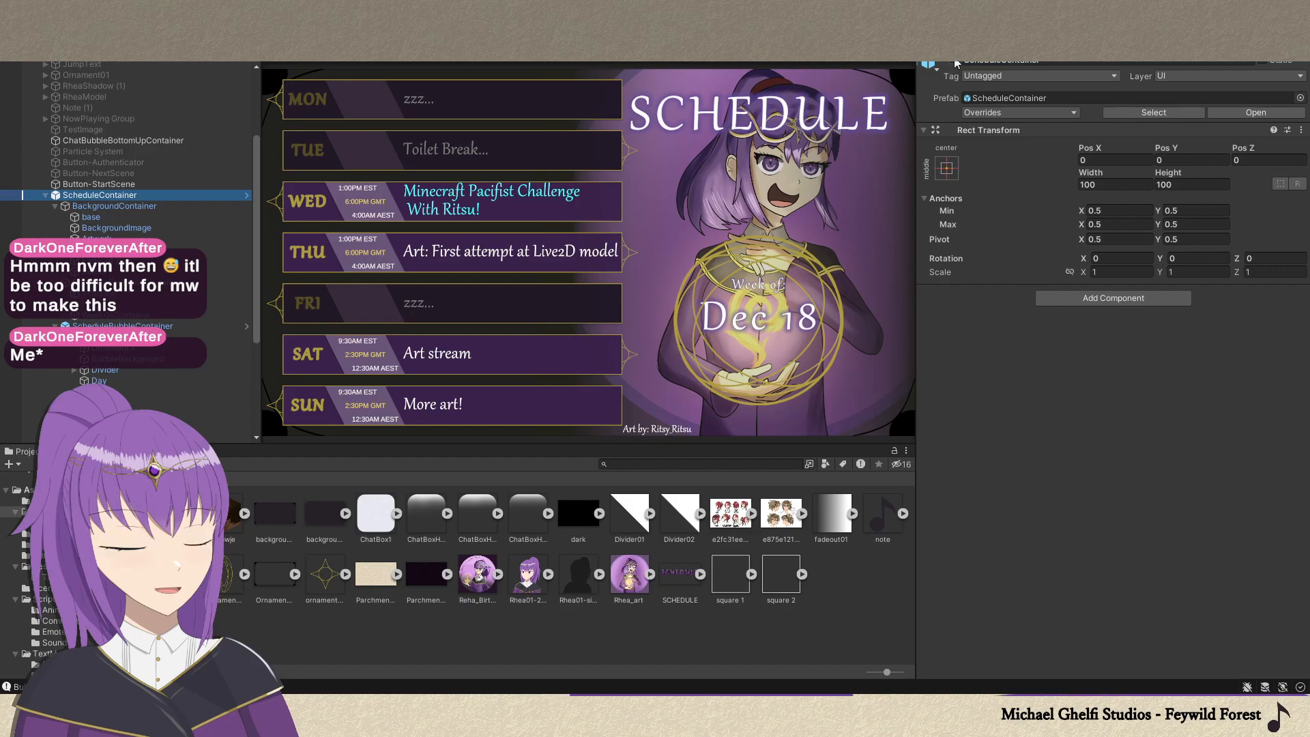
pyautogui.click(954, 60)
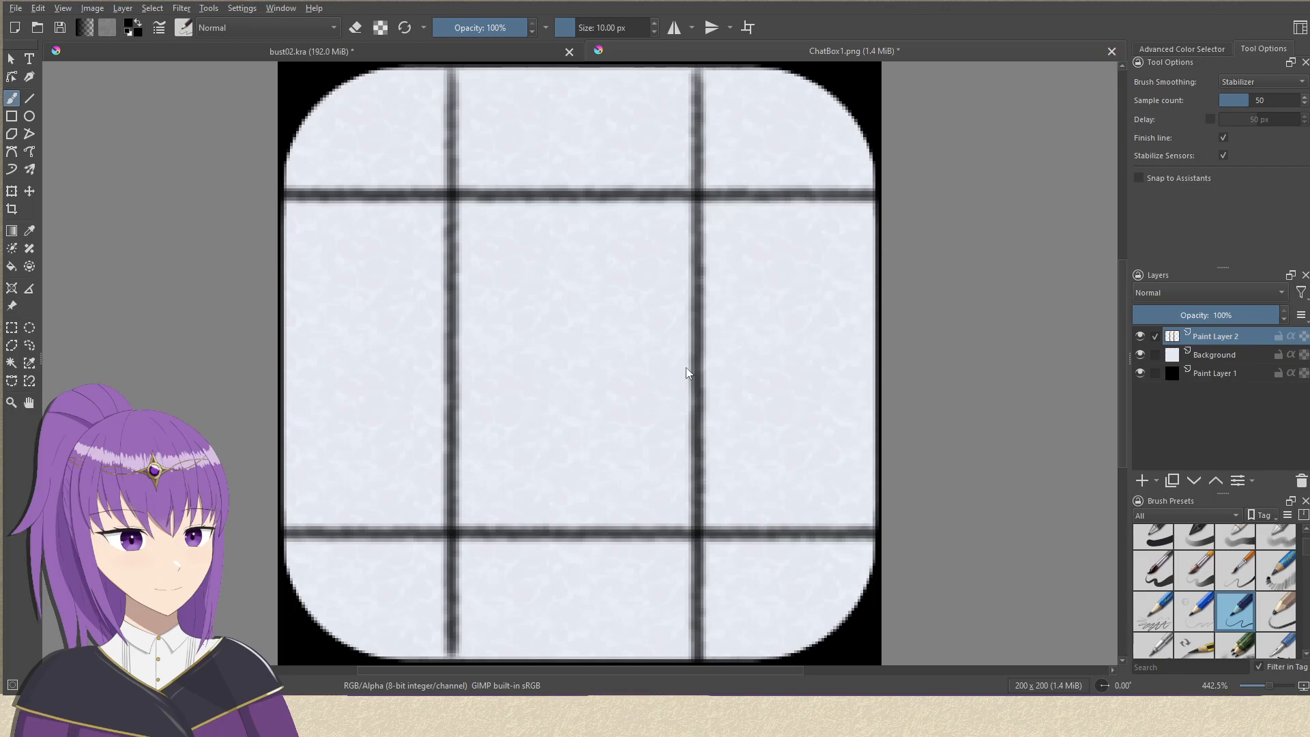
# Switch to Krita, close ChatBox1.png and activate the Freehand Brush in bust02.kra.
pyautogui.hotkey('ctrl', 'w')
pyautogui.moveTo(711, 388); pyautogui.dragTo(709, 393)
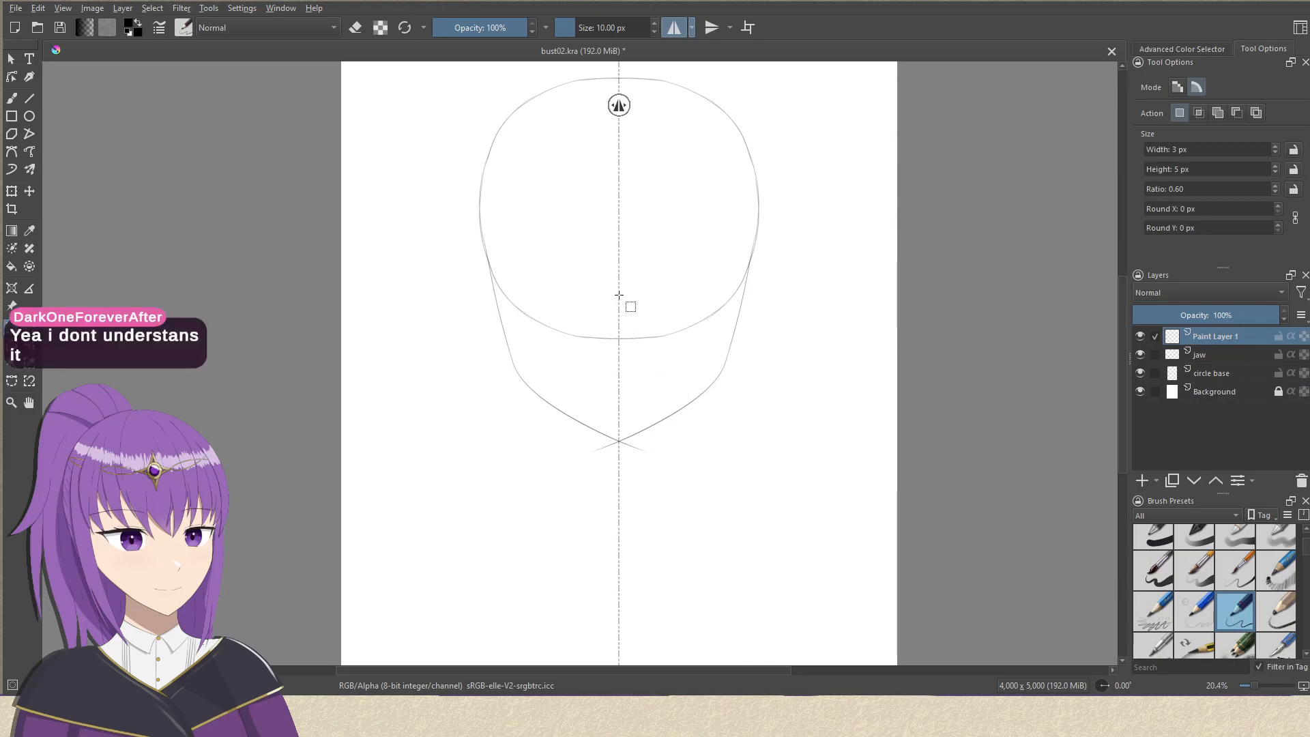
pyautogui.press('b')
pyautogui.moveTo(622, 294); pyautogui.dragTo(604, 348)
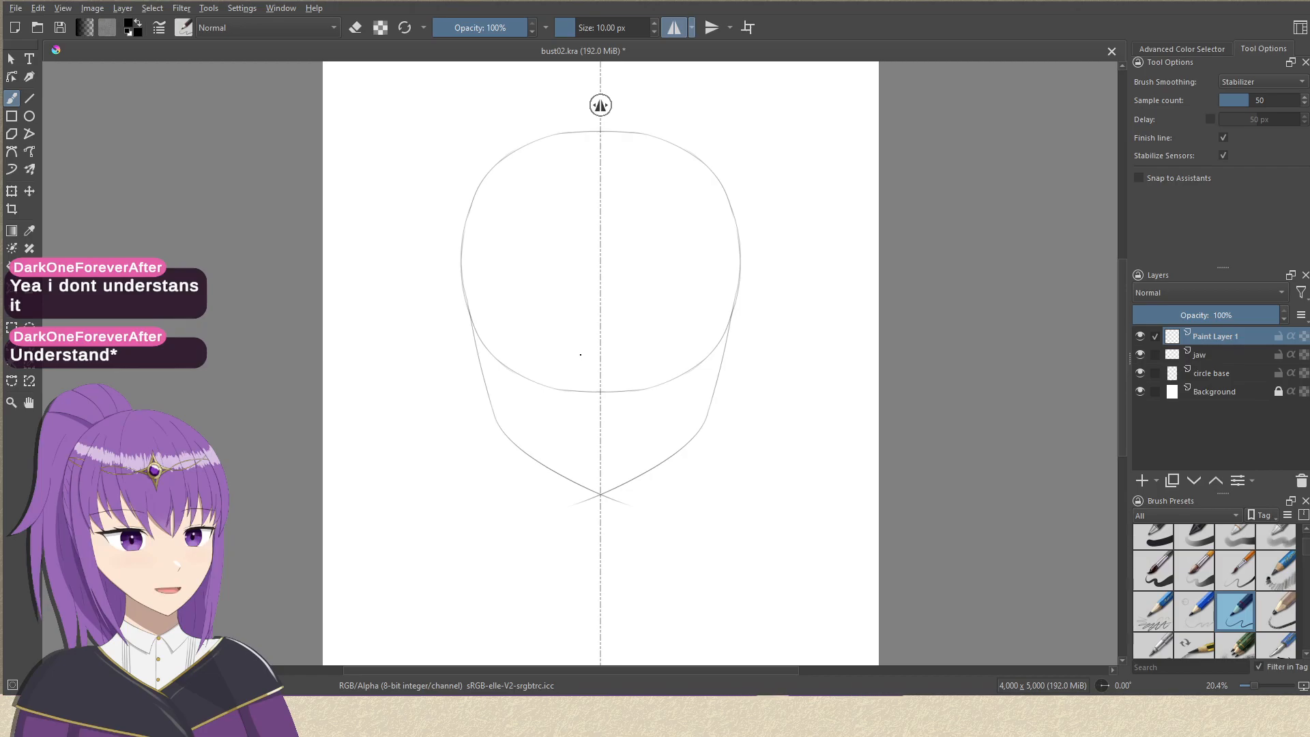
pyautogui.moveTo(574, 283); pyautogui.dragTo(590, 290)
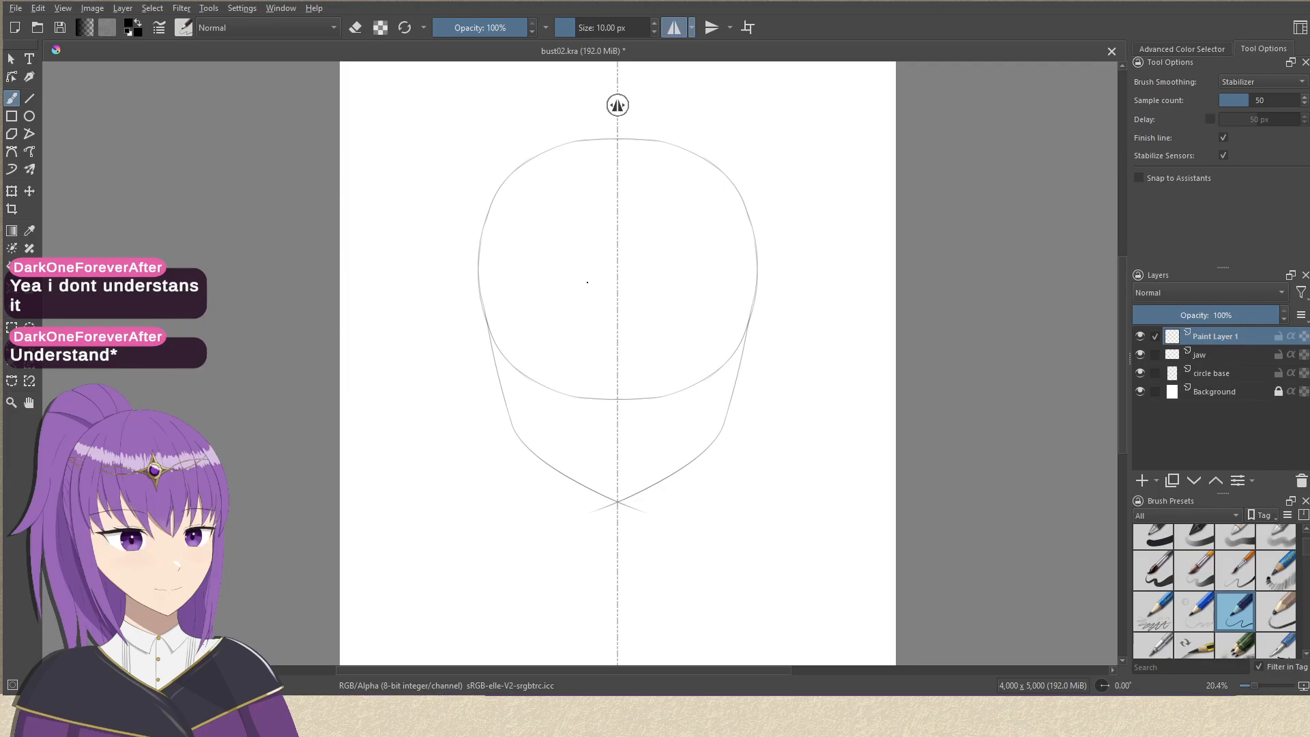
pyautogui.moveTo(335, 363)
pyautogui.mouseDown()
pyautogui.moveTo(333, 377)
pyautogui.moveTo(366, 352)
pyautogui.moveTo(350, 364)
pyautogui.moveTo(369, 374)
pyautogui.moveTo(368, 354)
pyautogui.moveTo(366, 400)
pyautogui.moveTo(366, 345)
pyautogui.moveTo(384, 430)
pyautogui.moveTo(375, 371)
pyautogui.moveTo(354, 366)
pyautogui.mouseUp()
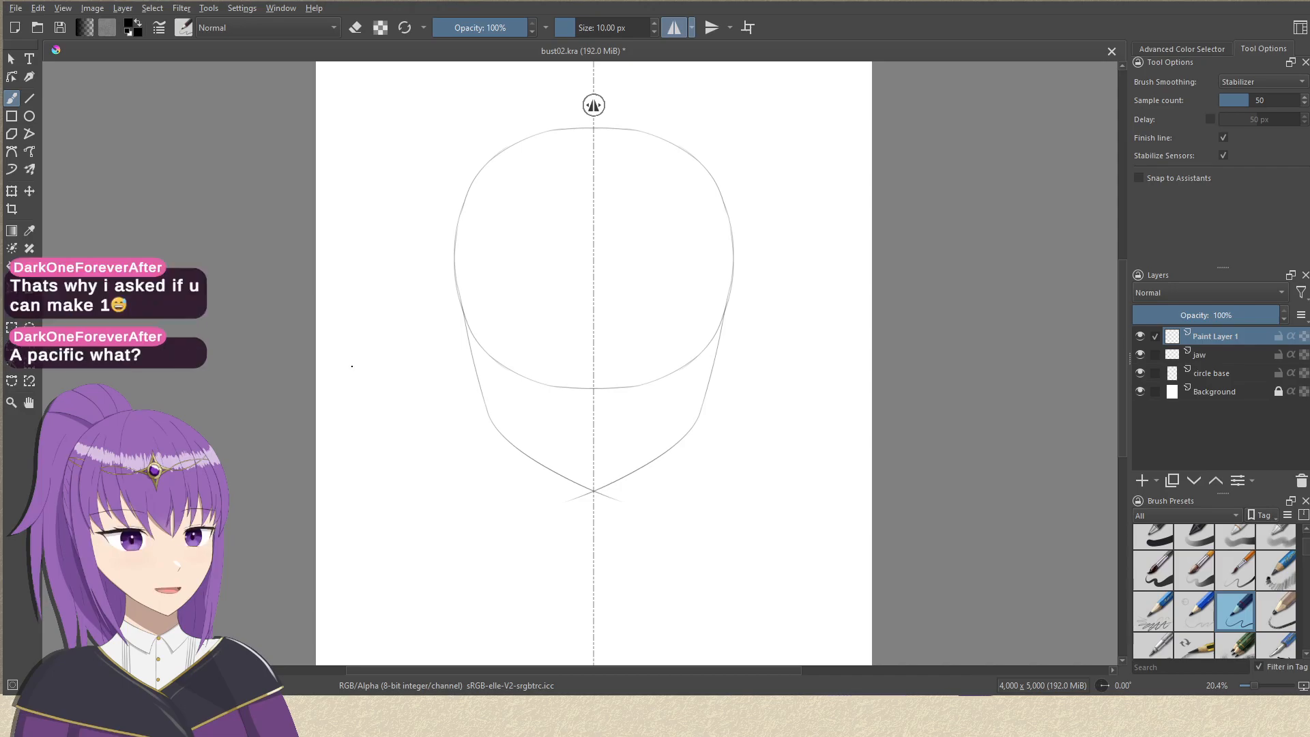
pyautogui.moveTo(558, 317)
pyautogui.mouseDown()
pyautogui.moveTo(530, 354)
pyautogui.moveTo(546, 359)
pyautogui.moveTo(523, 380)
pyautogui.mouseUp()
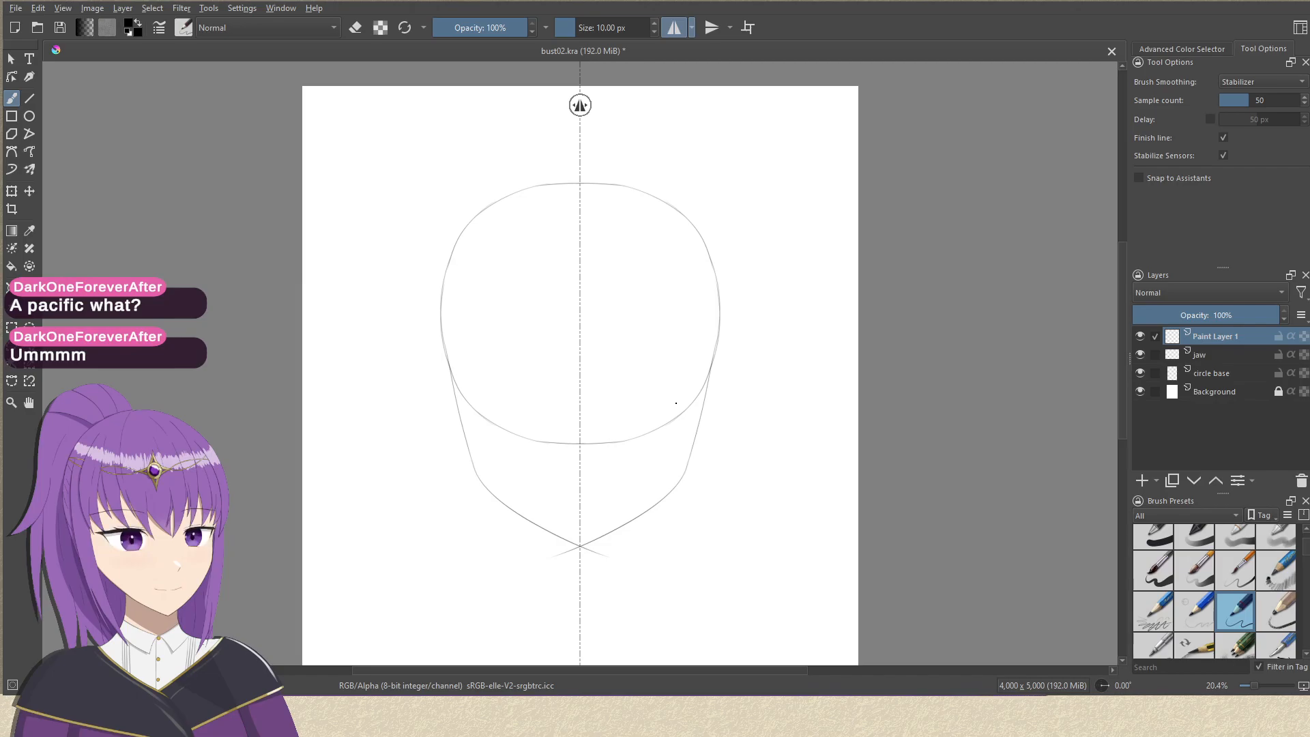
pyautogui.moveTo(584, 374)
pyautogui.mouseDown()
pyautogui.moveTo(602, 327)
pyautogui.moveTo(587, 390)
pyautogui.mouseUp()
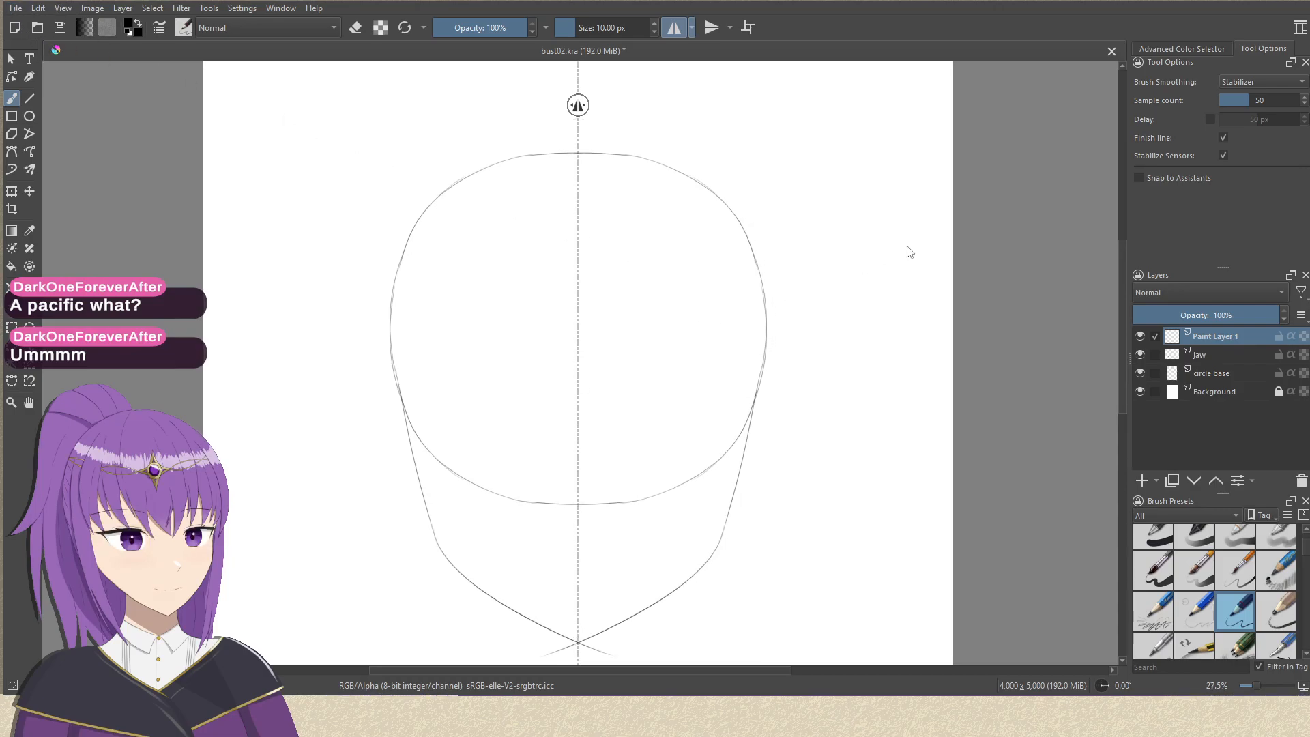
# Open Schedule1.kra to view the hand-drawn schedule mockup, and return to bust02.kra.
pyautogui.click(1178, 673)
pyautogui.moveTo(800, 321); pyautogui.dragTo(788, 377)
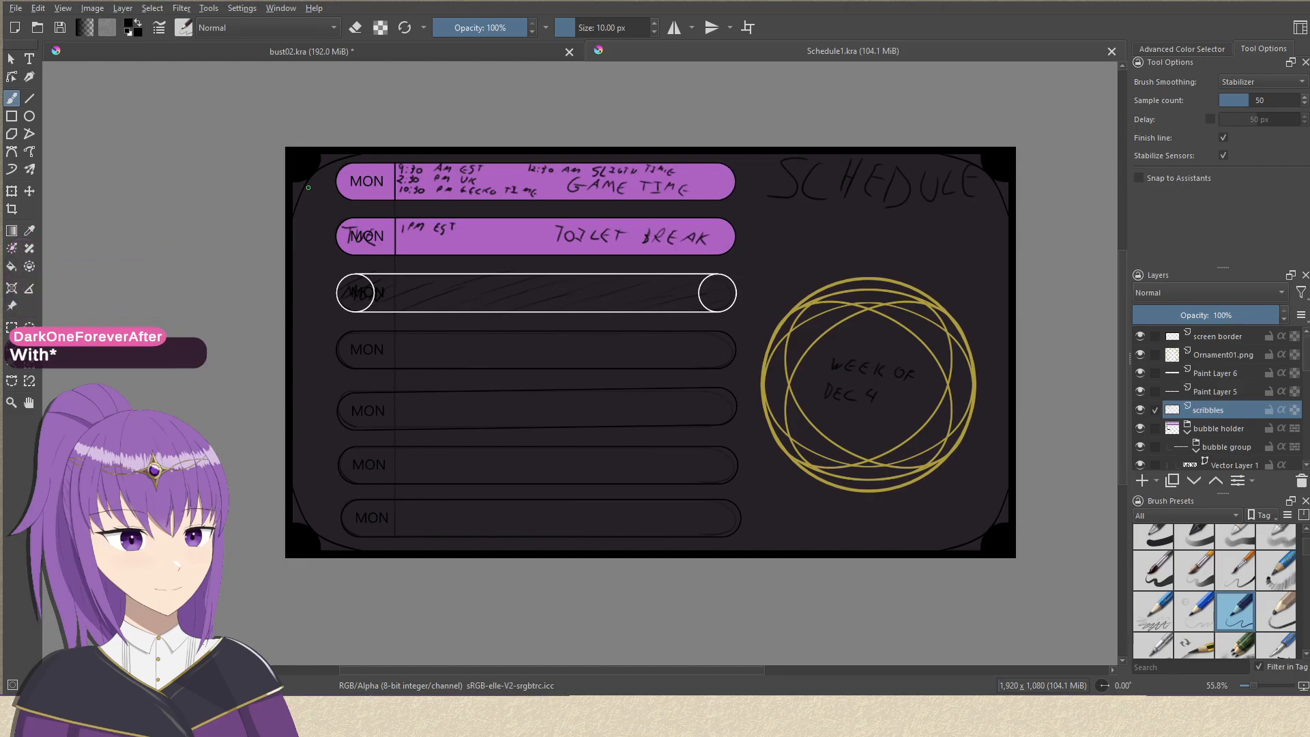
pyautogui.click(464, 51)
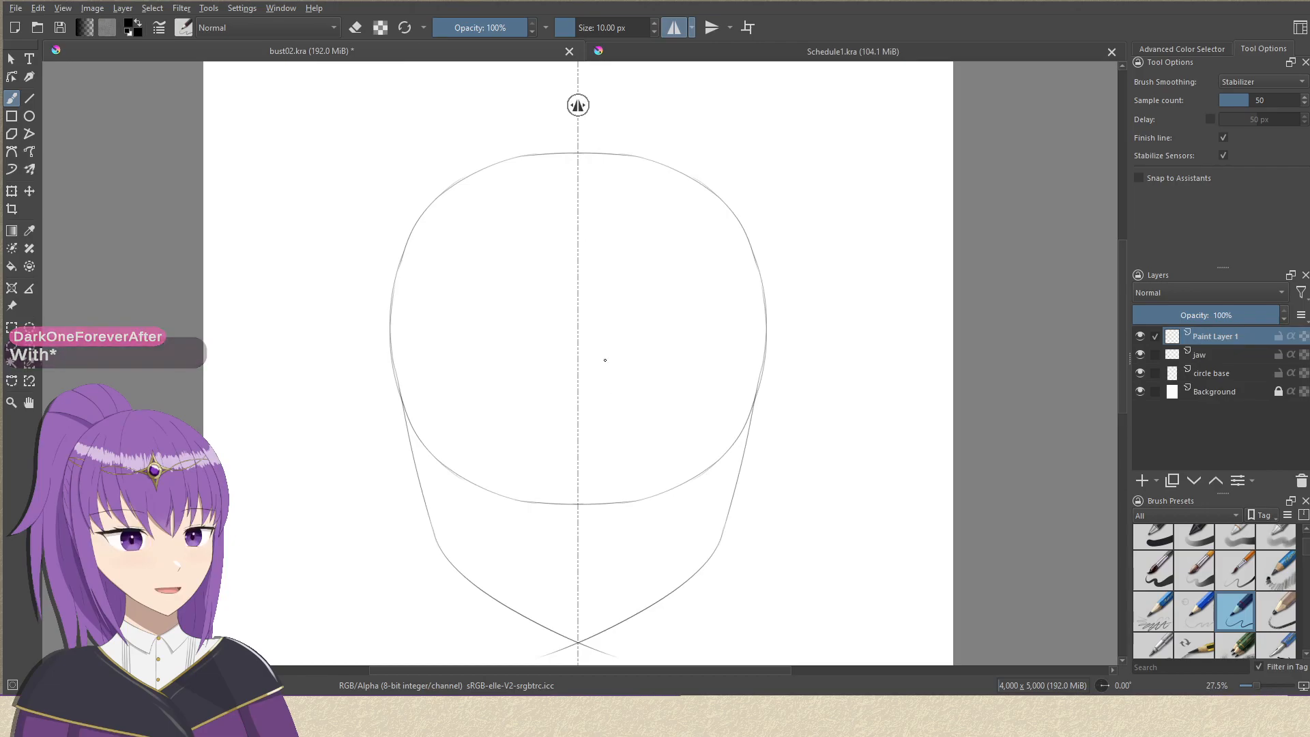
# Redraw the mirrored jaw contour from the cheek to the chin on Paint Layer 1, undoing the unsatisfactory strokes.
pyautogui.moveTo(693, 316); pyautogui.dragTo(730, 295)
pyautogui.moveTo(677, 381); pyautogui.dragTo(651, 256)
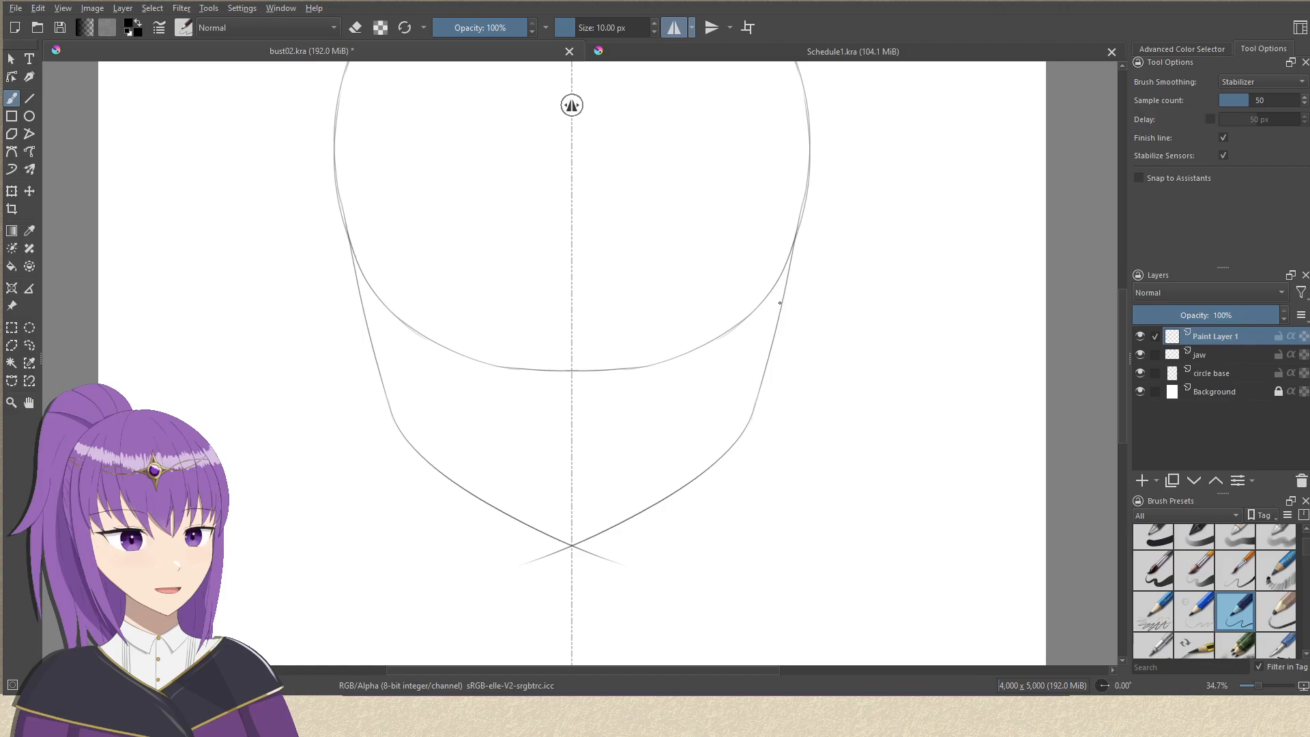
pyautogui.moveTo(780, 304)
pyautogui.mouseDown()
pyautogui.moveTo(761, 356)
pyautogui.moveTo(612, 479)
pyautogui.mouseUp()
pyautogui.hotkey('ctrl', 'z')
pyautogui.moveTo(776, 326); pyautogui.dragTo(663, 496)
pyautogui.hotkey('ctrl', 'z')
pyautogui.moveTo(771, 349); pyautogui.dragTo(625, 519)
pyautogui.moveTo(746, 406); pyautogui.dragTo(764, 574)
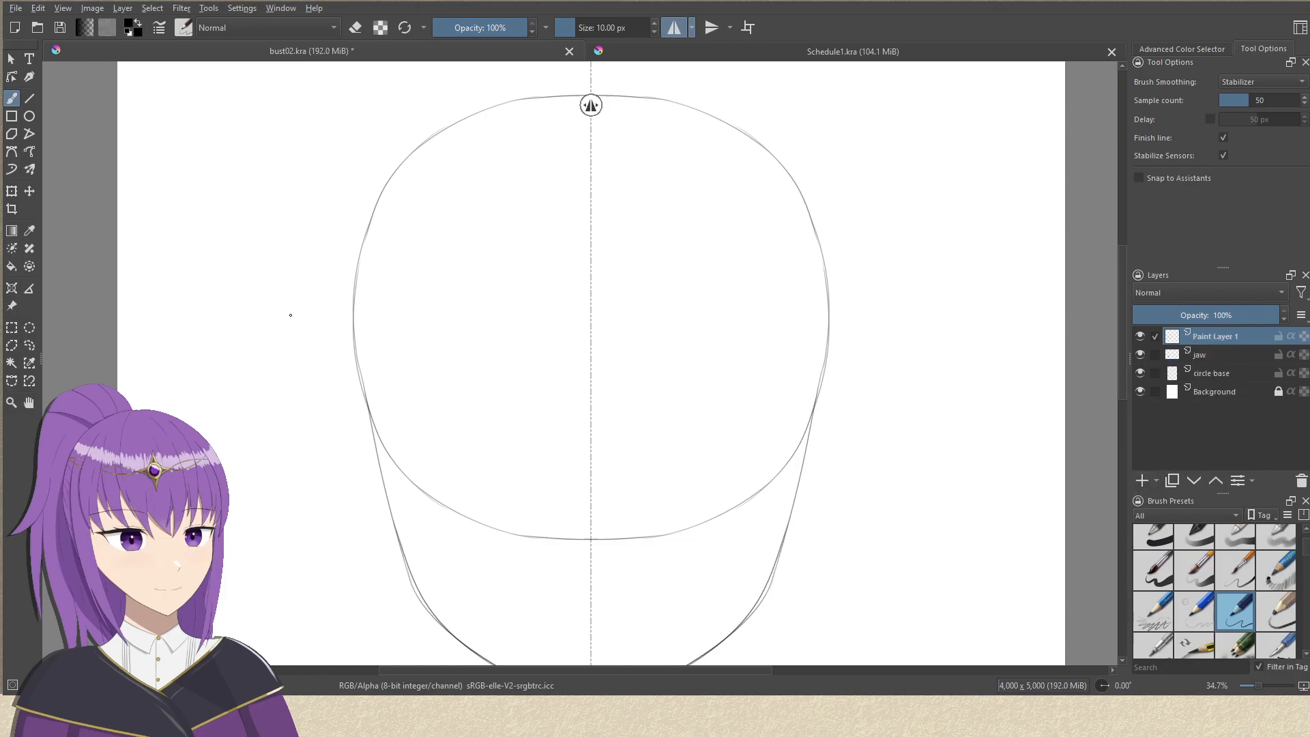
# Draw two horizontal lines across the head, one through the circle's middle and one below it, and rename their layer guidelines.
pyautogui.moveTo(285, 316); pyautogui.dragTo(1015, 342)
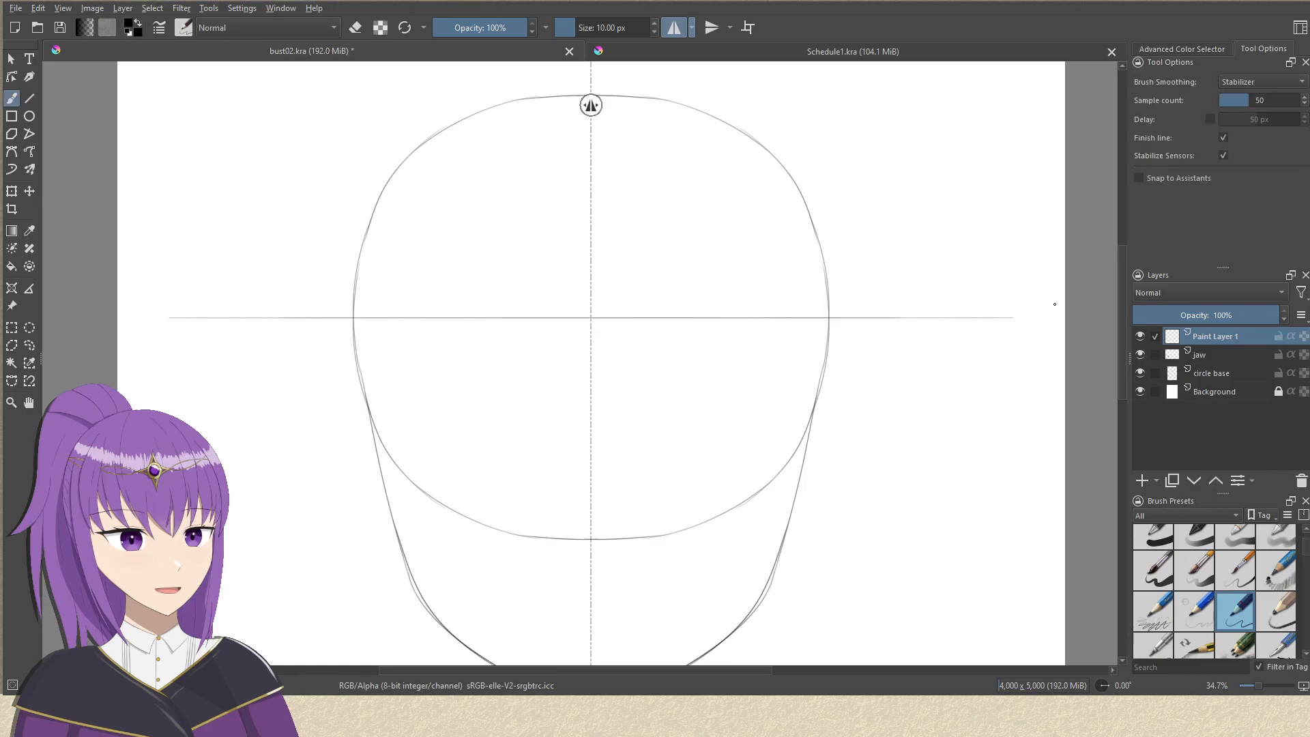
pyautogui.doubleClick(1230, 339)
pyautogui.write('guidelines')
pyautogui.press('Return')
pyautogui.moveTo(331, 407)
pyautogui.mouseDown()
pyautogui.moveTo(964, 417)
pyautogui.moveTo(976, 326)
pyautogui.moveTo(964, 339)
pyautogui.moveTo(978, 373)
pyautogui.moveTo(915, 410)
pyautogui.moveTo(924, 430)
pyautogui.moveTo(903, 448)
pyautogui.mouseUp()
# Add a new paint layer above guidelines and name it eyes.
pyautogui.click(1141, 485)
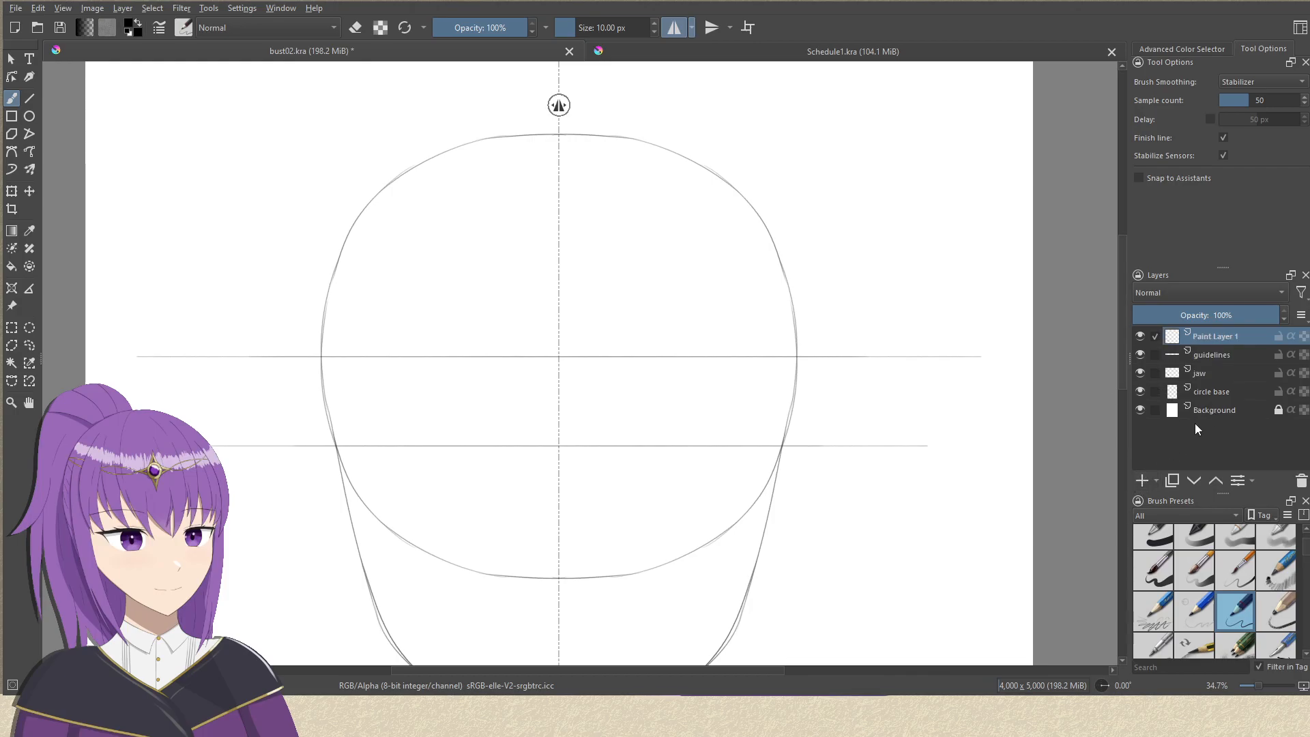
pyautogui.doubleClick(1214, 335)
pyautogui.write('eyes')
pyautogui.press('Return')
# Sketch short mirrored slanted strokes for the inner eye corners across the lower guideline on the eyes layer, undoing the rejected attempts.
pyautogui.moveTo(605, 526); pyautogui.dragTo(679, 319)
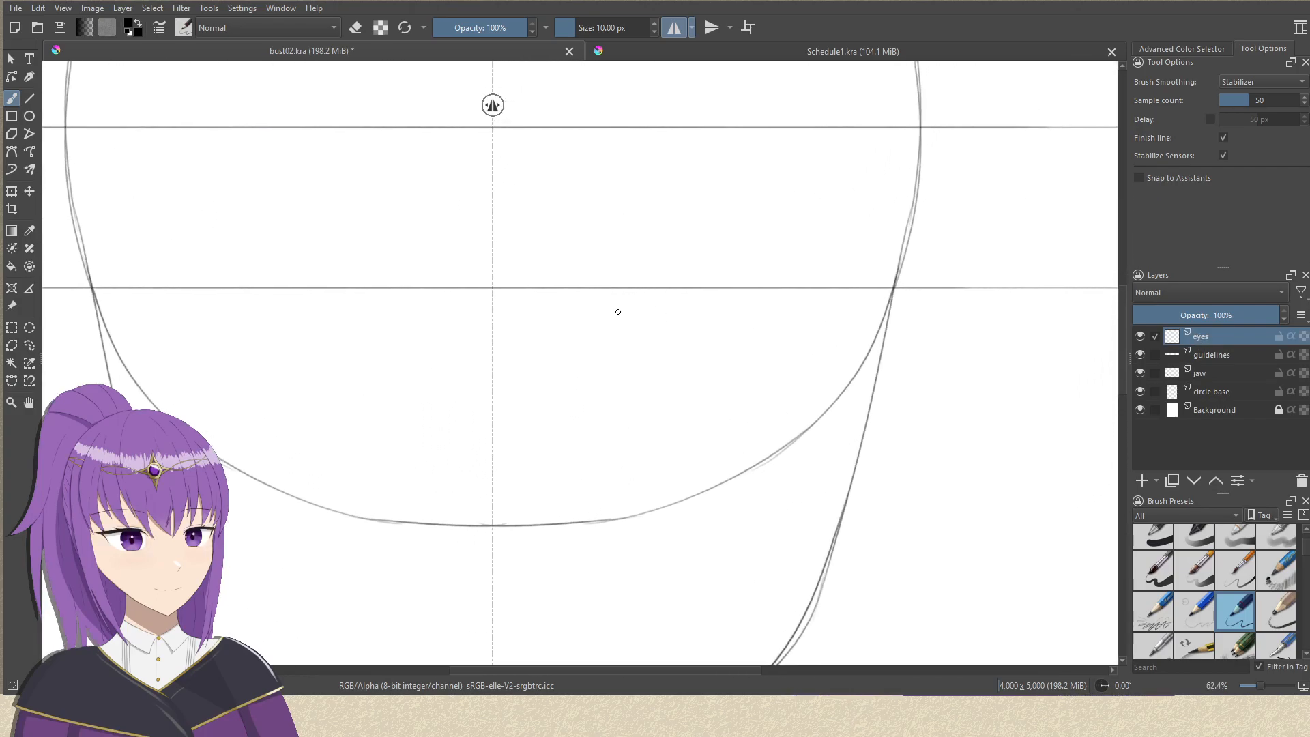
pyautogui.moveTo(614, 313); pyautogui.dragTo(690, 270)
pyautogui.hotkey('ctrl', 'z')
pyautogui.hotkey('ctrl', 'z')
pyautogui.hotkey('ctrl', 'z')
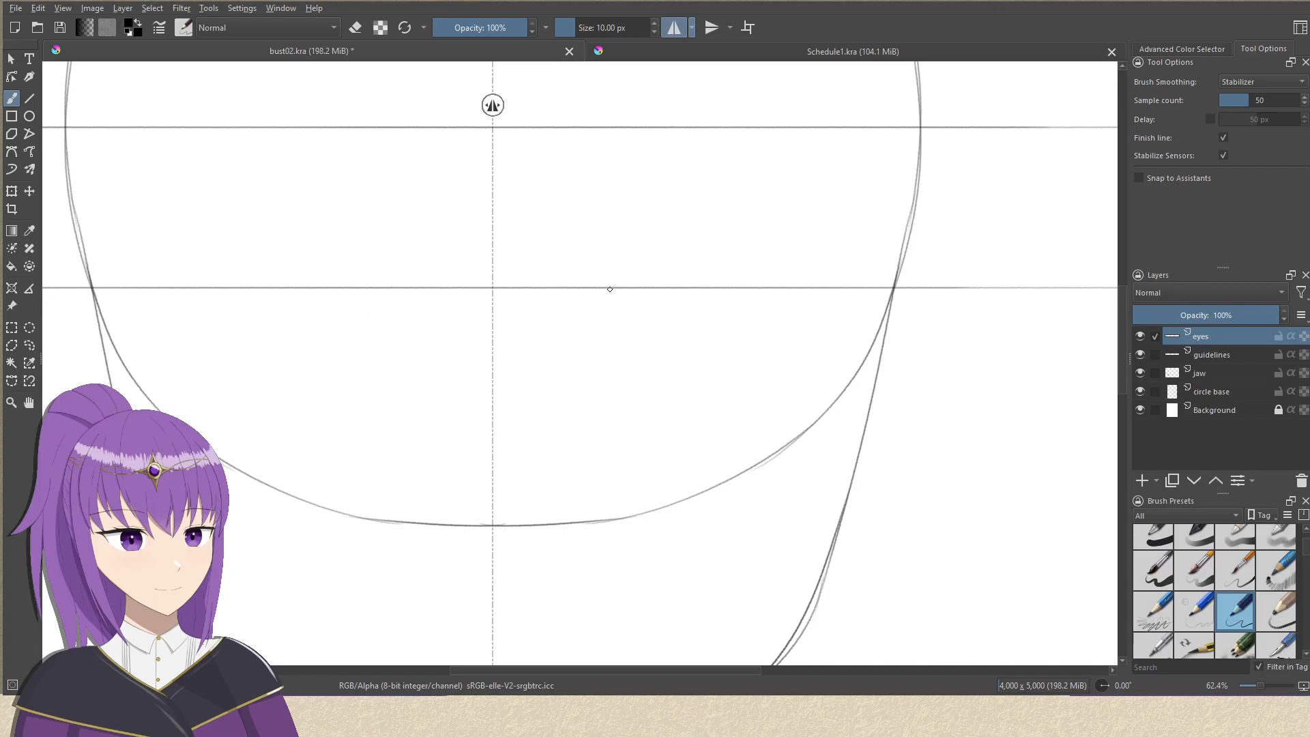
pyautogui.moveTo(591, 298); pyautogui.dragTo(656, 272)
pyautogui.hotkey('ctrl', 'z')
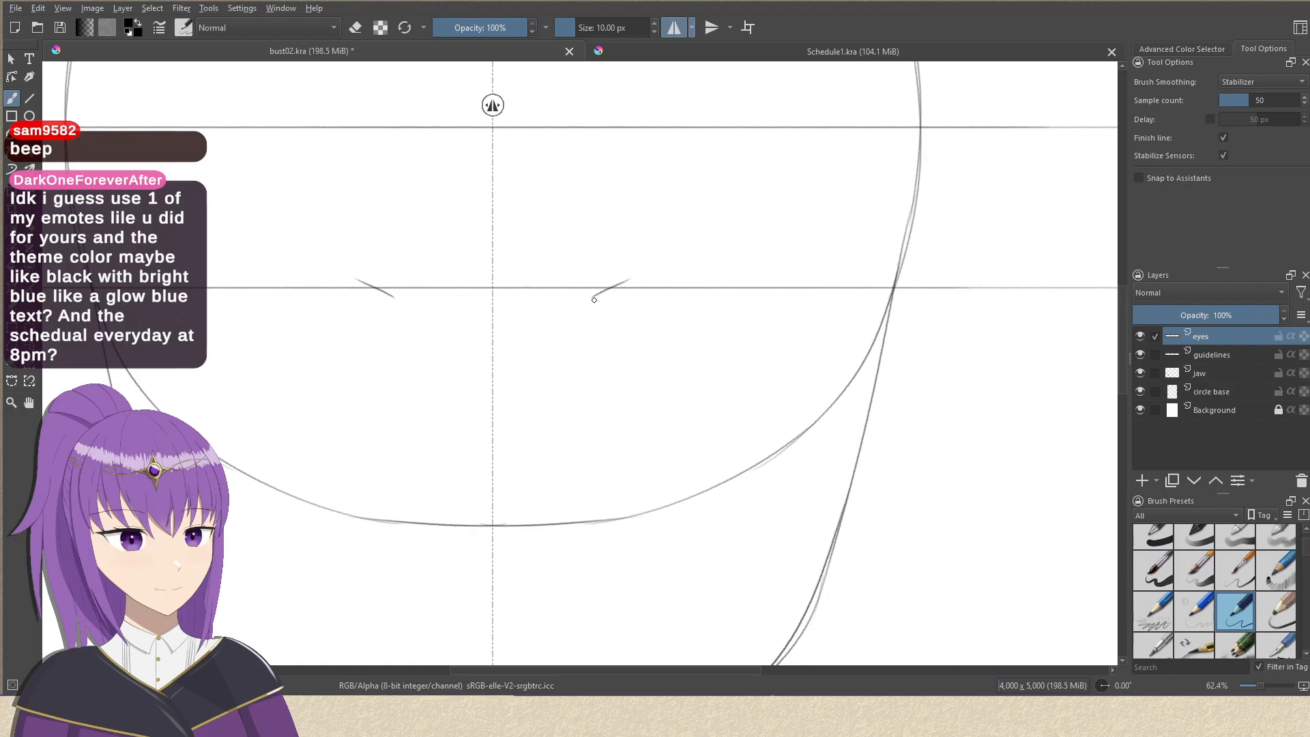
# Switch to Schedule1.kra and examine the schedule mockup's layout.
pyautogui.click(850, 55)
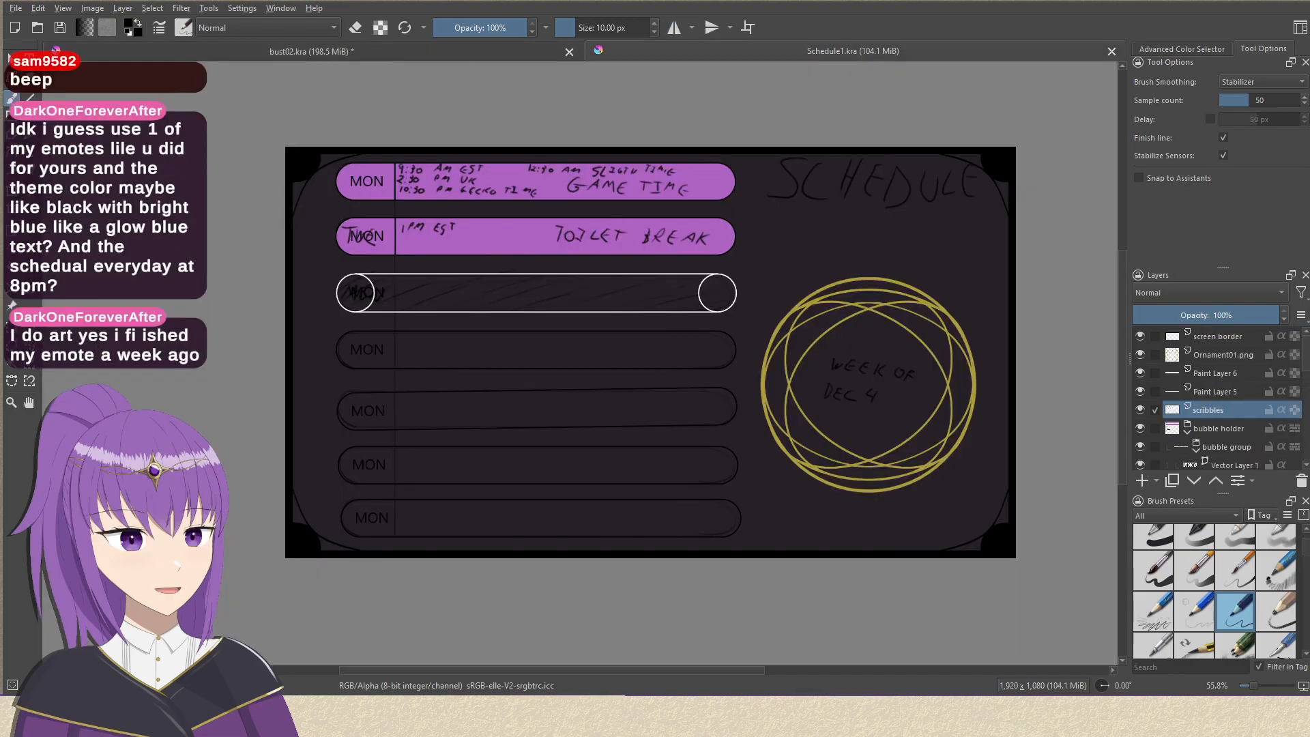
pyautogui.moveTo(793, 499)
pyautogui.mouseDown()
pyautogui.moveTo(693, 495)
pyautogui.moveTo(771, 535)
pyautogui.moveTo(737, 533)
pyautogui.moveTo(761, 518)
pyautogui.moveTo(744, 514)
pyautogui.moveTo(754, 483)
pyautogui.moveTo(729, 525)
pyautogui.mouseUp()
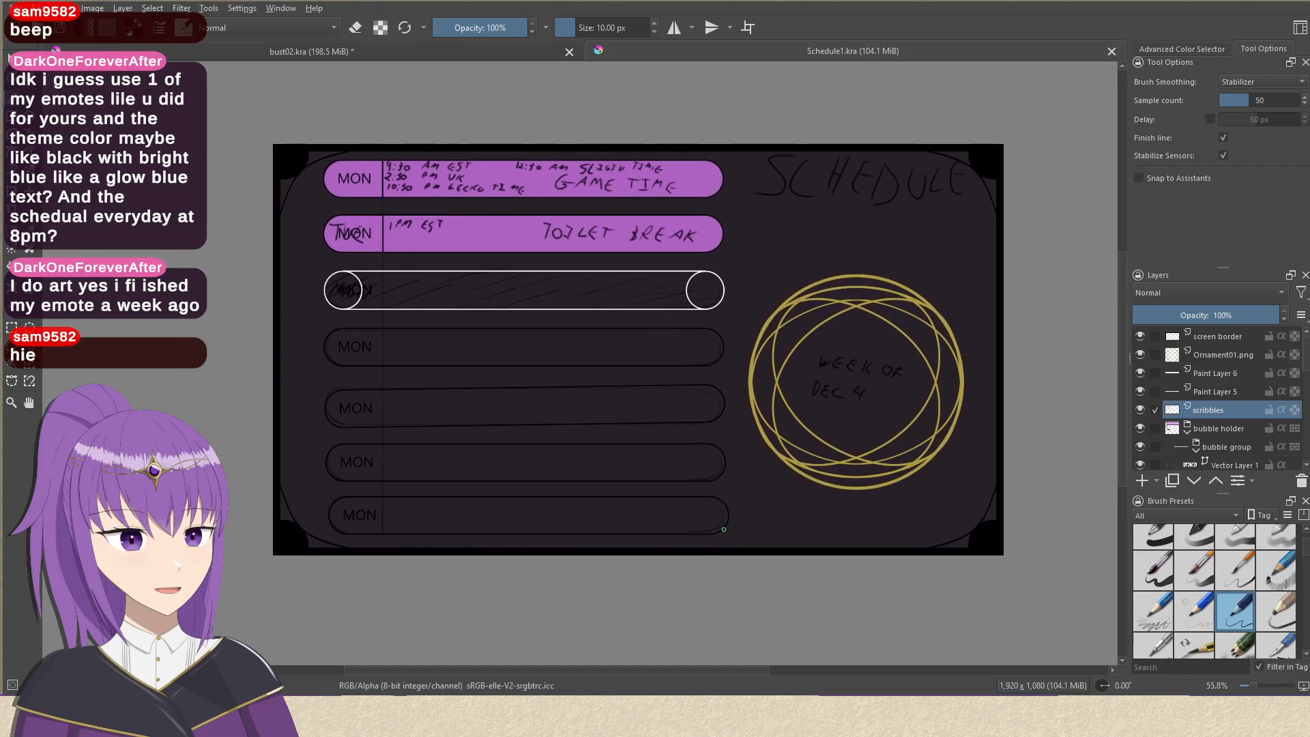
# Switch back to bust02.kra and extend the mirrored inner eye corner strokes upward and outward from the lower guideline.
pyautogui.click(483, 45)
pyautogui.moveTo(575, 352); pyautogui.dragTo(614, 331)
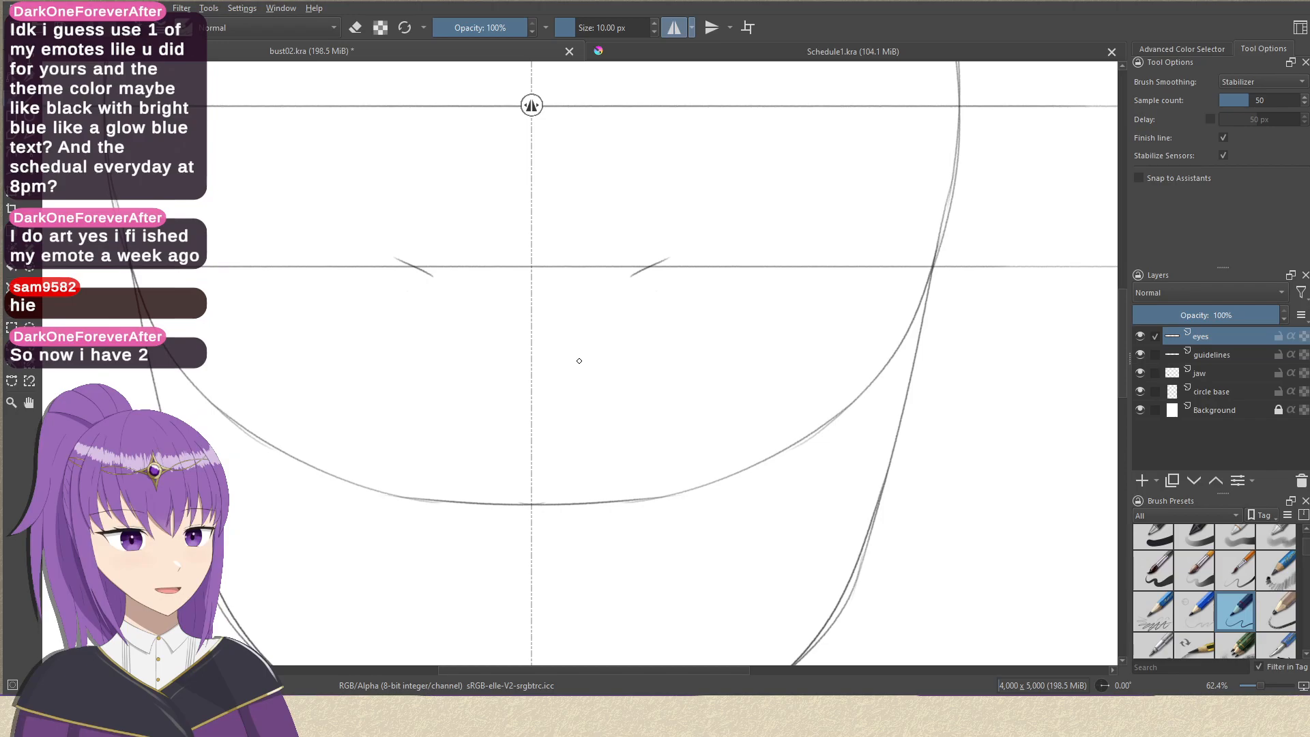
pyautogui.moveTo(656, 326); pyautogui.dragTo(746, 402)
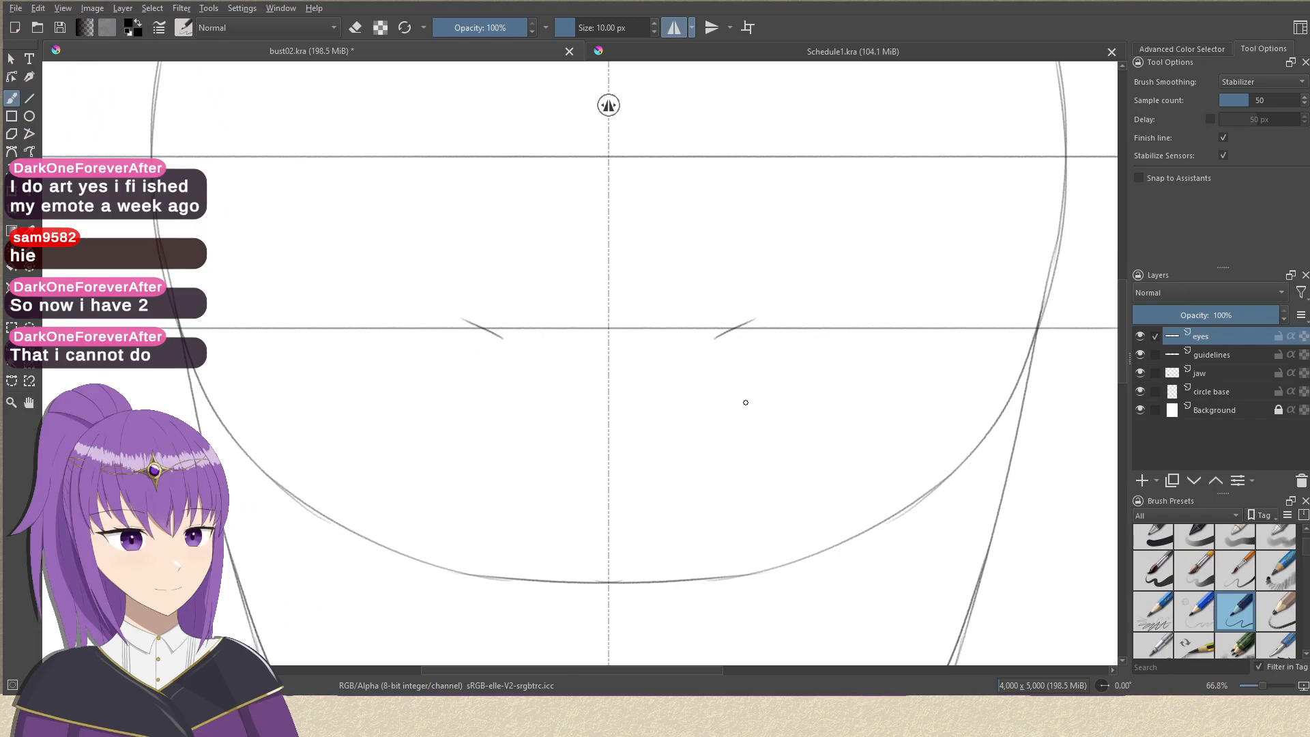
pyautogui.moveTo(778, 317); pyautogui.dragTo(665, 313)
pyautogui.hotkey('ctrl', 'z')
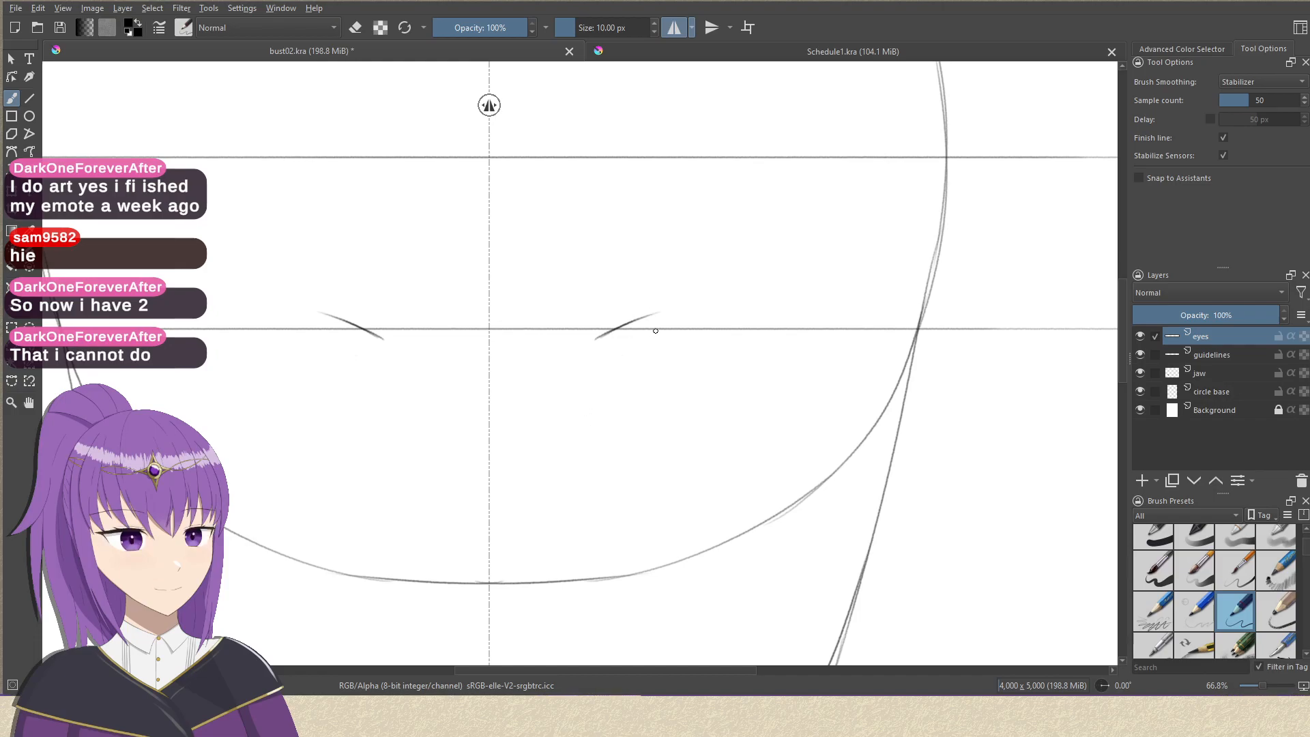
pyautogui.moveTo(600, 331); pyautogui.dragTo(671, 307)
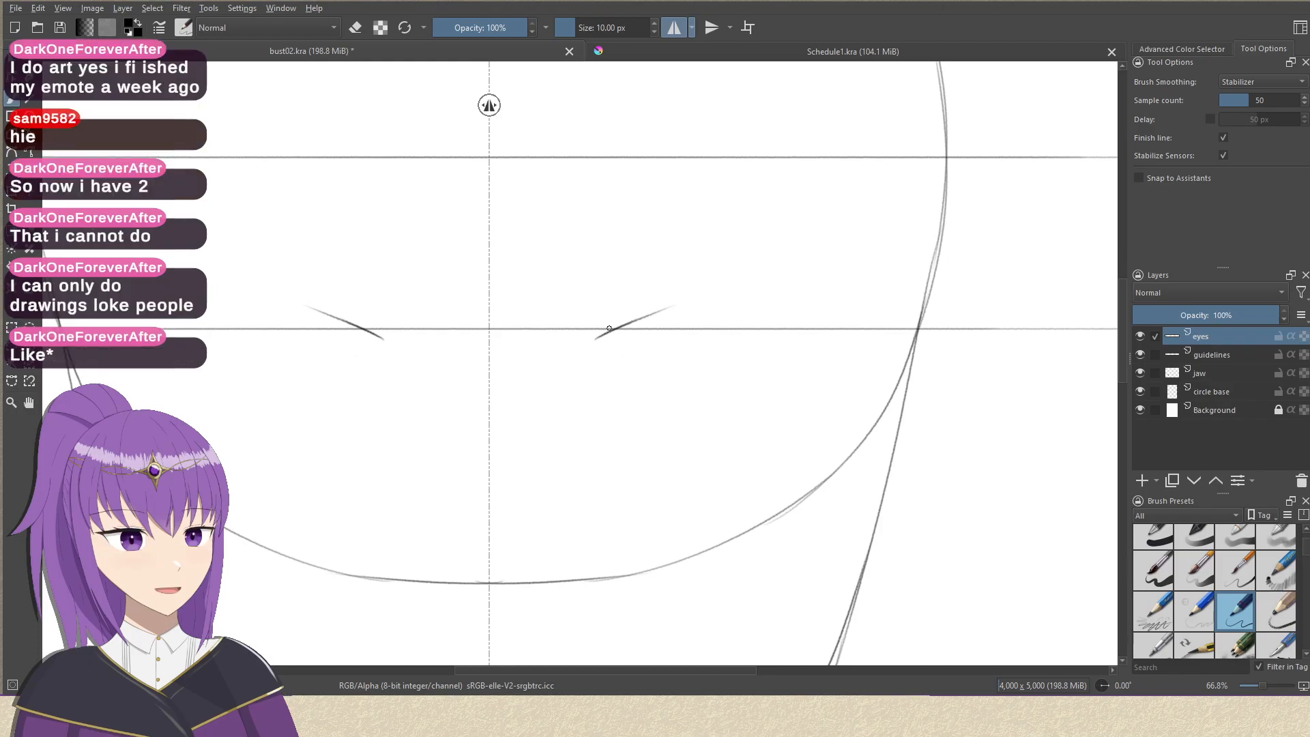
# In Schedule1.kra, try a rectangle with 20 px rounded corners, about 1040 by 150 px, over the fourth row, and undo it.
pyautogui.click(934, 50)
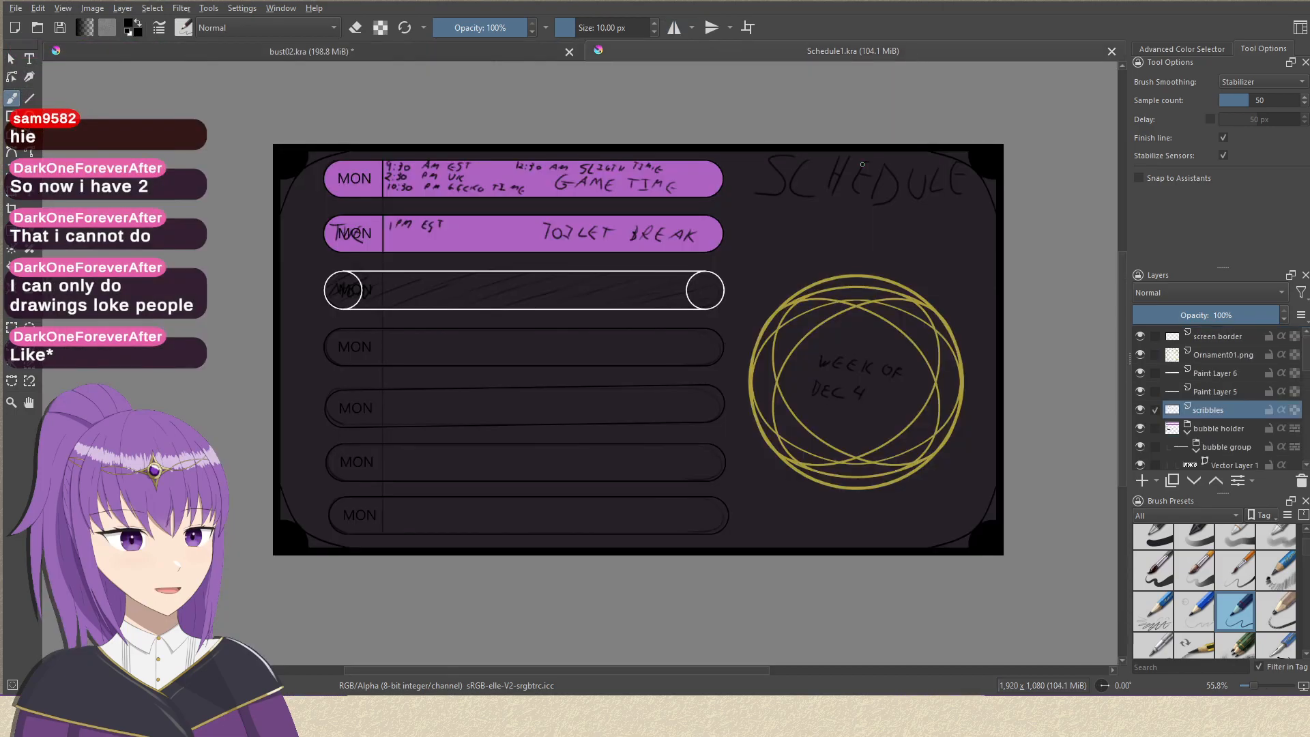
pyautogui.moveTo(798, 278); pyautogui.dragTo(739, 251)
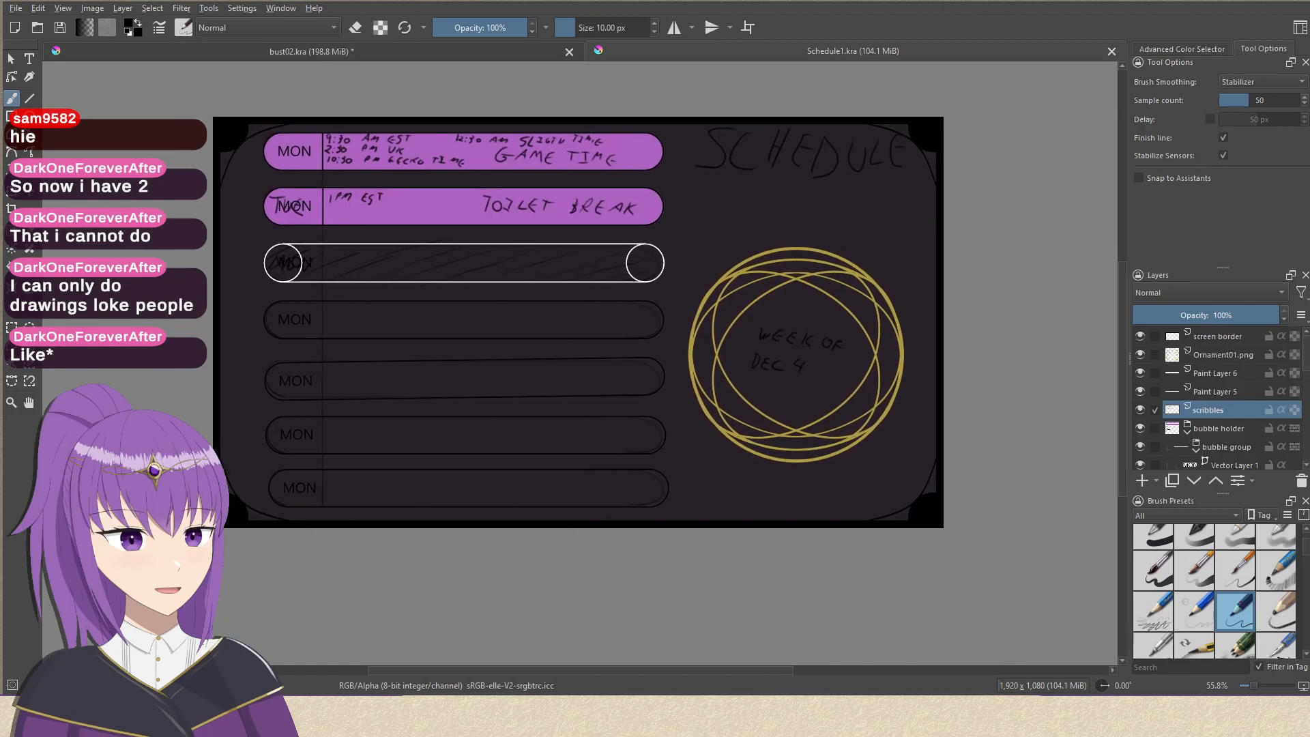
pyautogui.moveTo(267, 267); pyautogui.dragTo(306, 267)
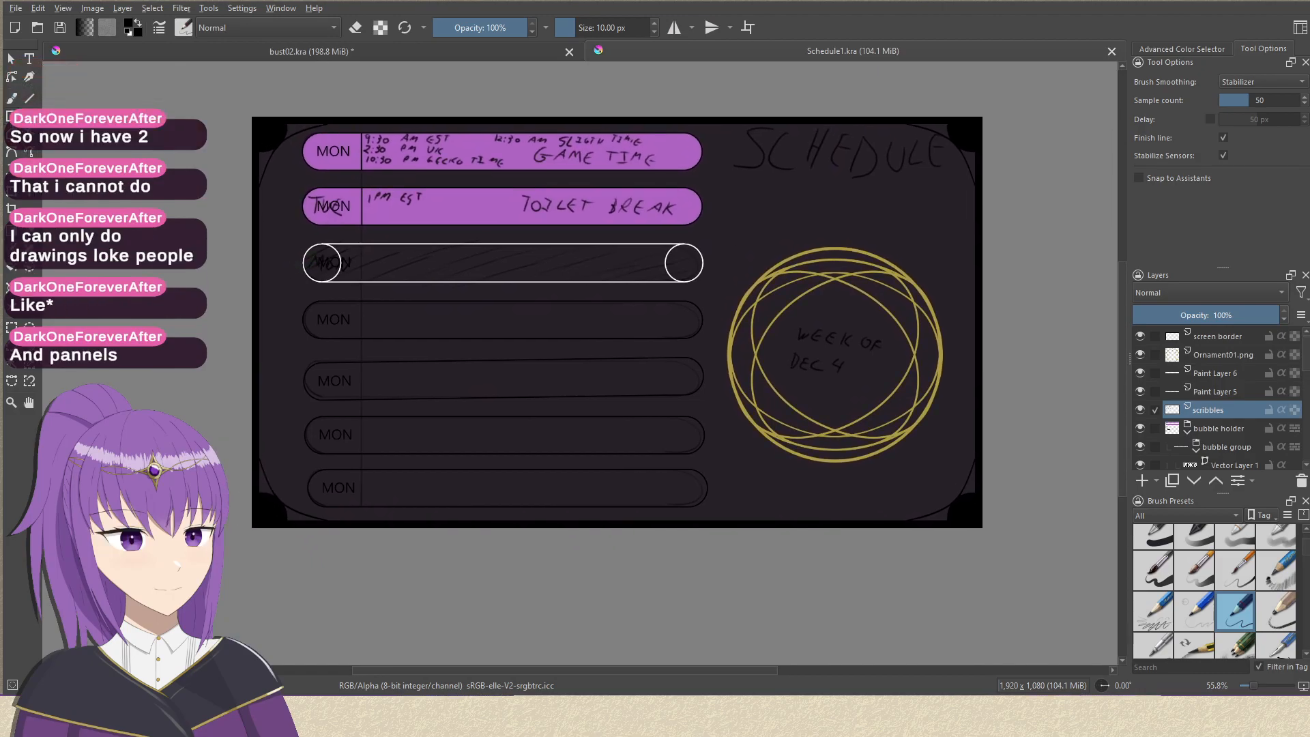
pyautogui.click(11, 116)
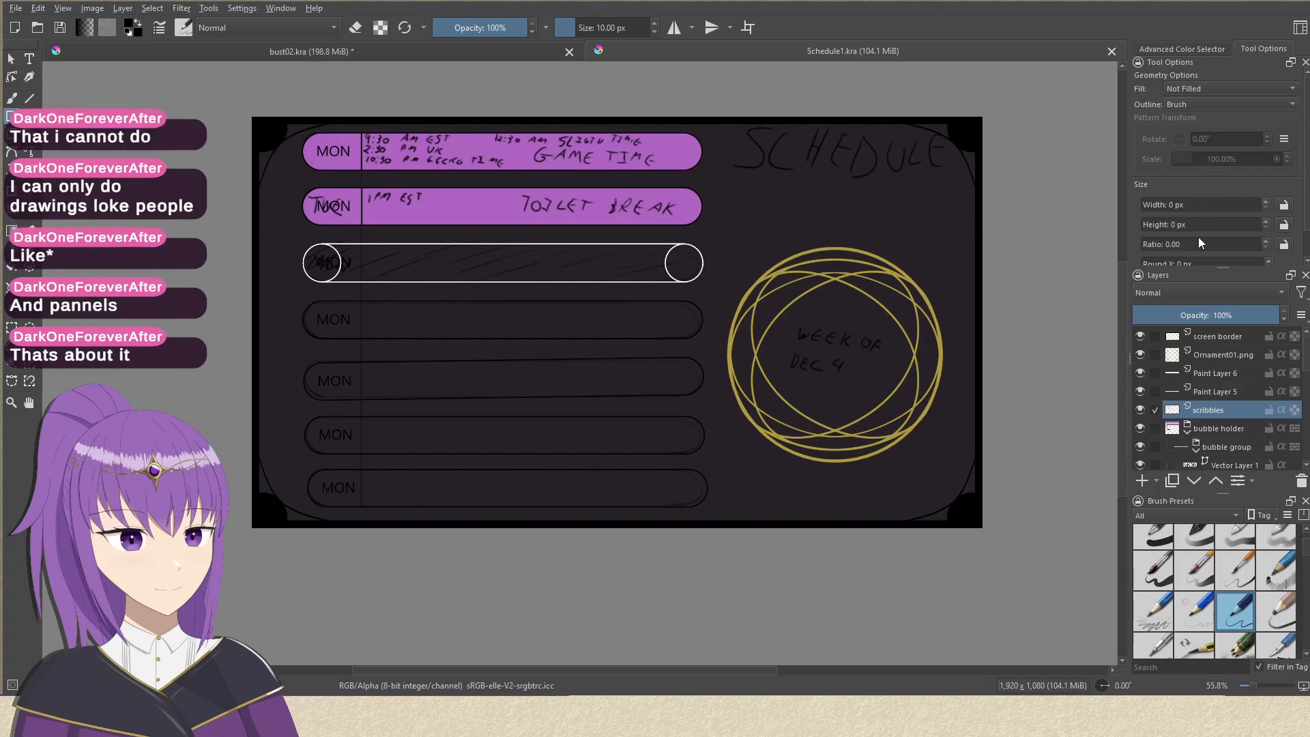
pyautogui.scroll(-1, 1182, 232)
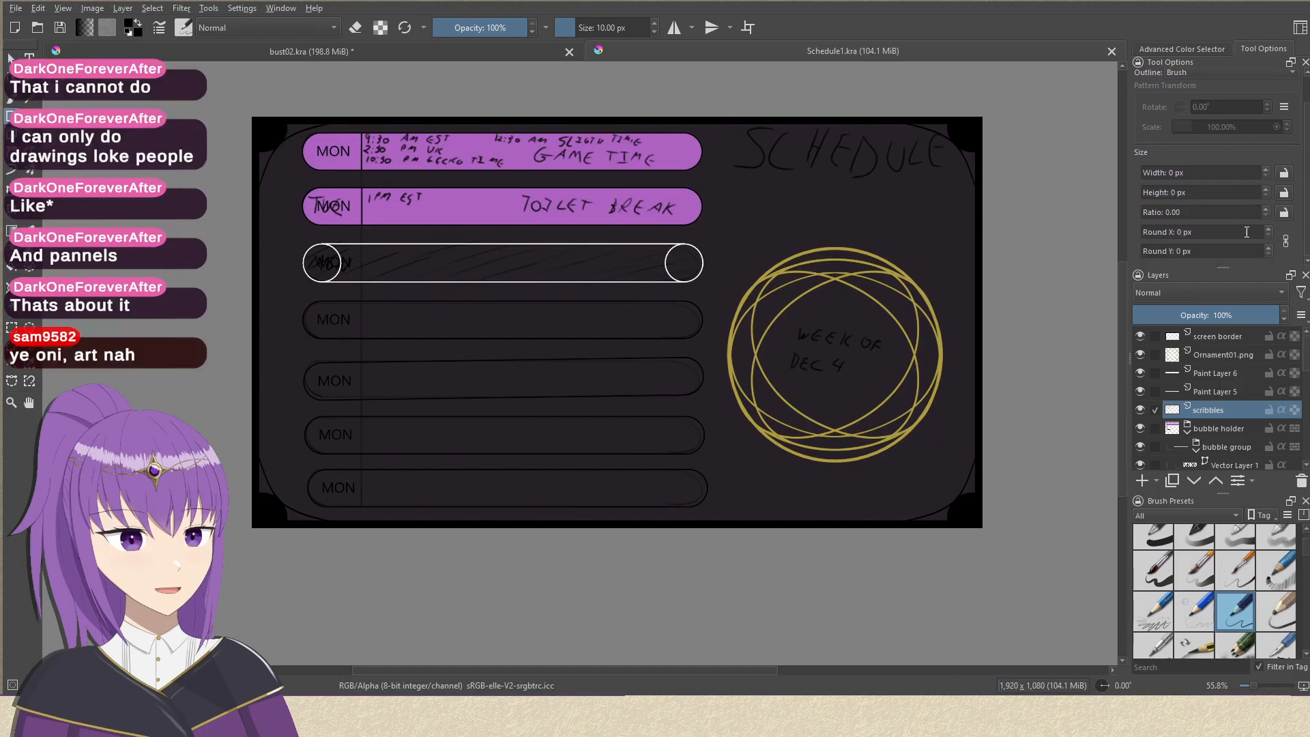
pyautogui.moveTo(1182, 231); pyautogui.dragTo(1173, 237)
pyautogui.write('2')
pyautogui.press('Return')
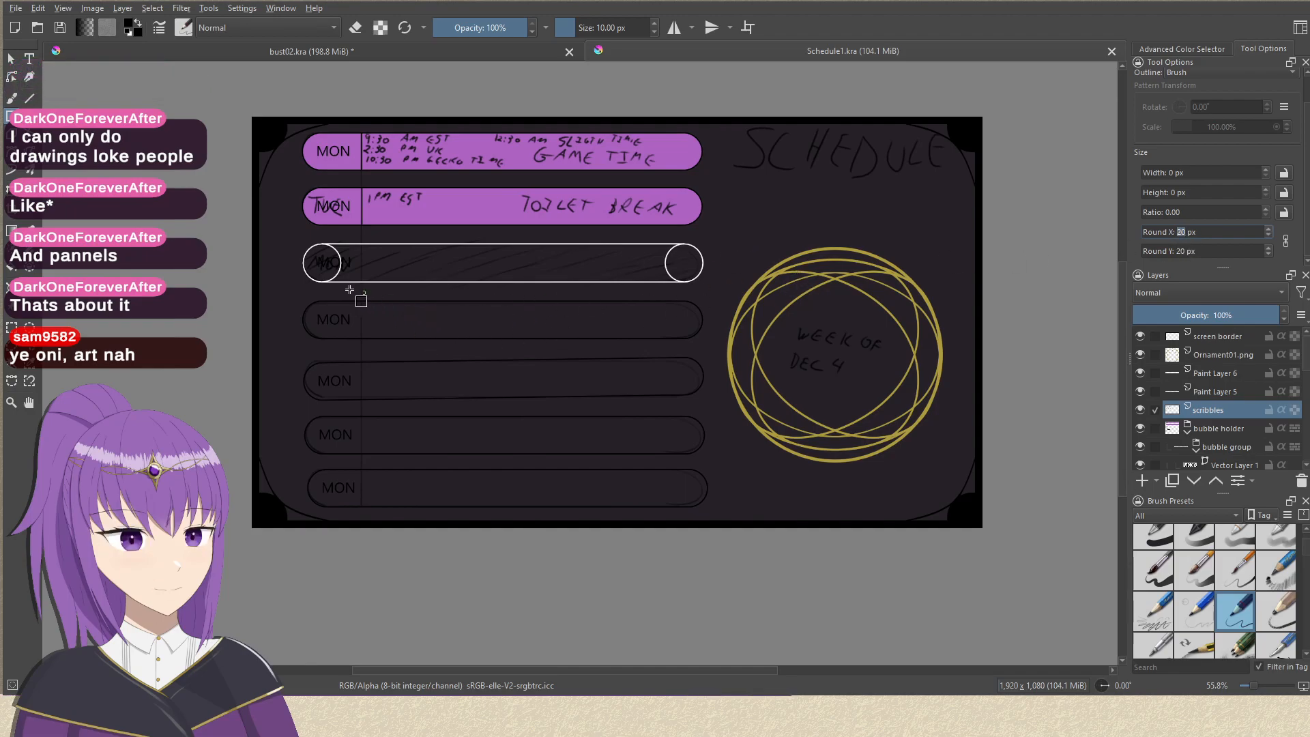
pyautogui.moveTo(313, 289); pyautogui.dragTo(708, 347)
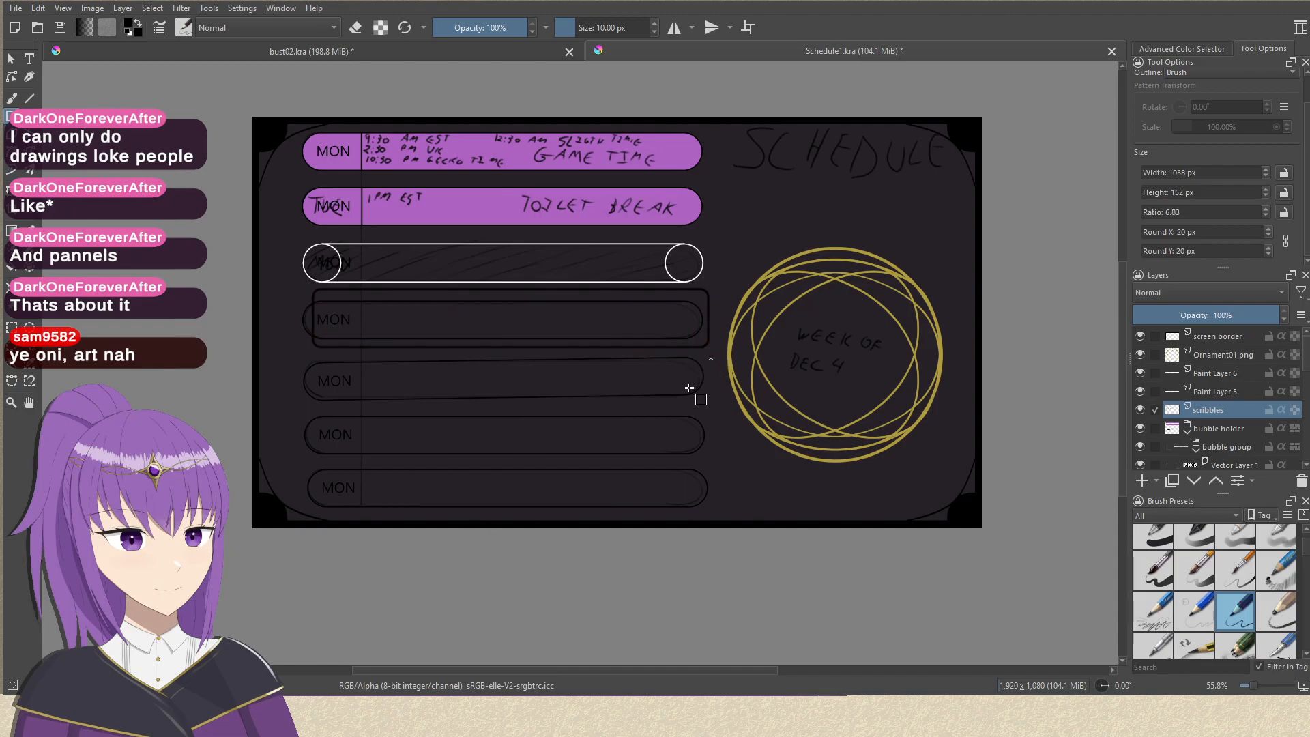
pyautogui.hotkey('ctrl', 'z')
# Set the rectangle corner rounding to 100 px, draw two trial pill shapes over the lower schedule rows, and undo them.
pyautogui.doubleClick(1181, 232)
pyautogui.write('100')
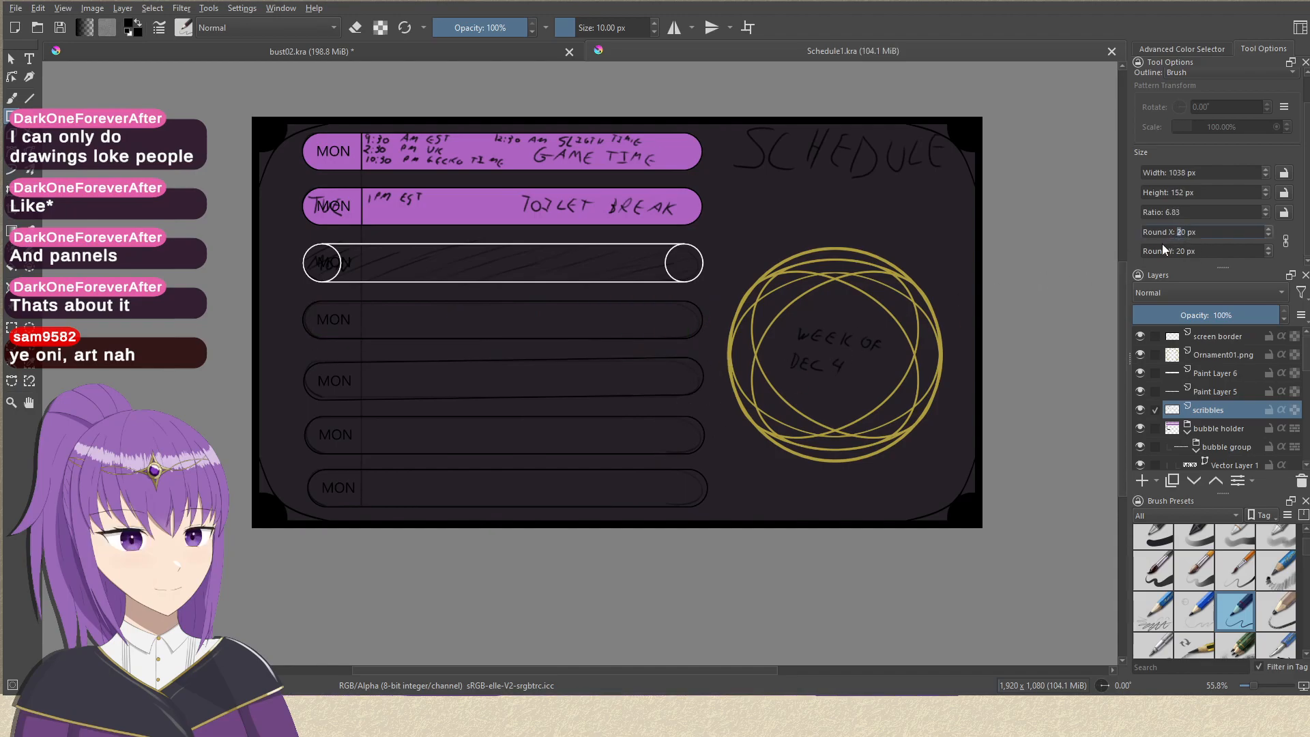
pyautogui.moveTo(301, 299); pyautogui.dragTo(704, 361)
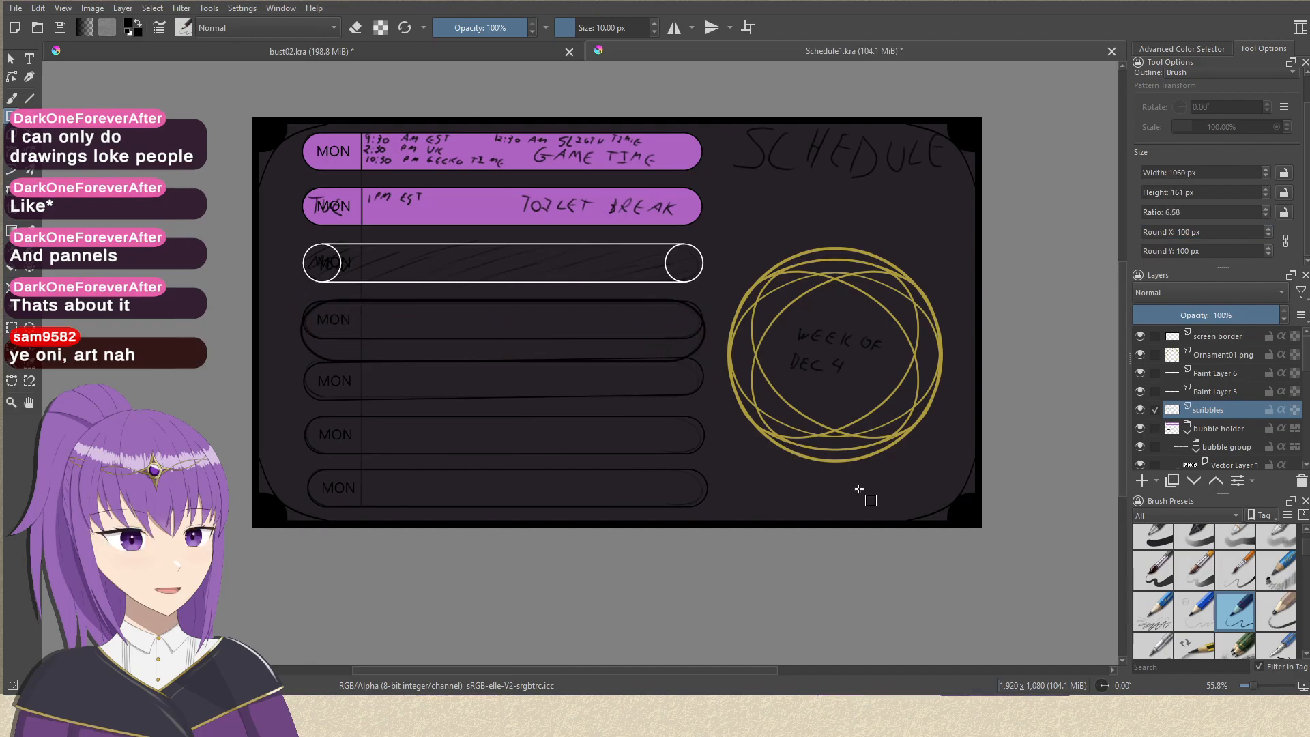
pyautogui.moveTo(296, 374); pyautogui.dragTo(710, 453)
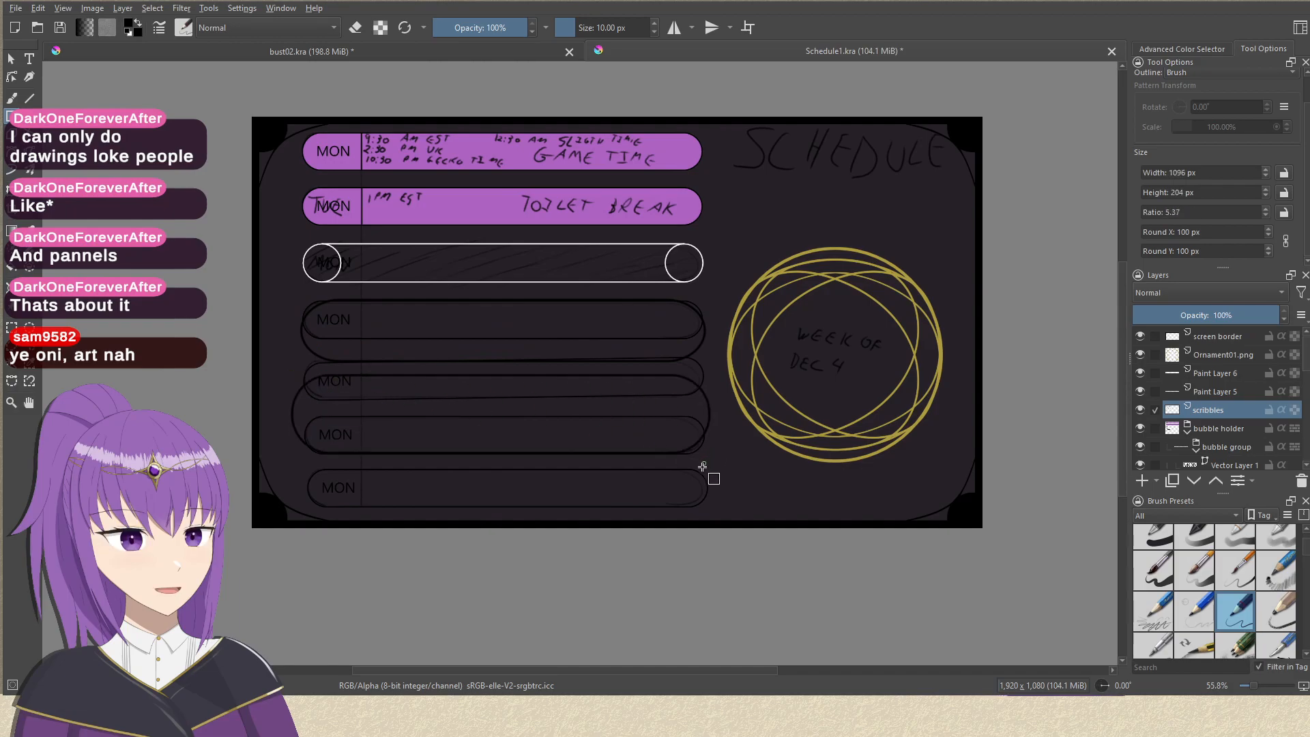
pyautogui.hotkey('ctrl', 'z')
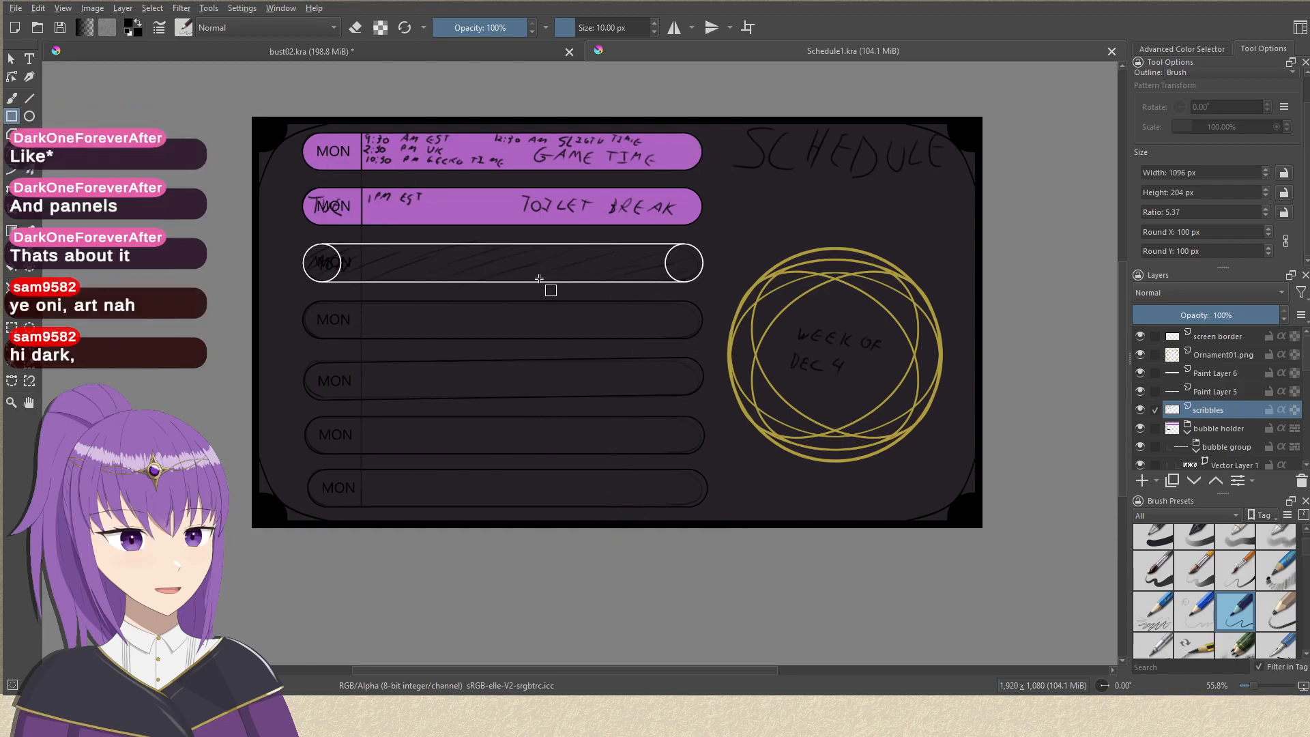
# Return to bust02.kra and replace the inner eye corner strokes with mirrored curved strokes rising from the lower guideline.
pyautogui.click(446, 52)
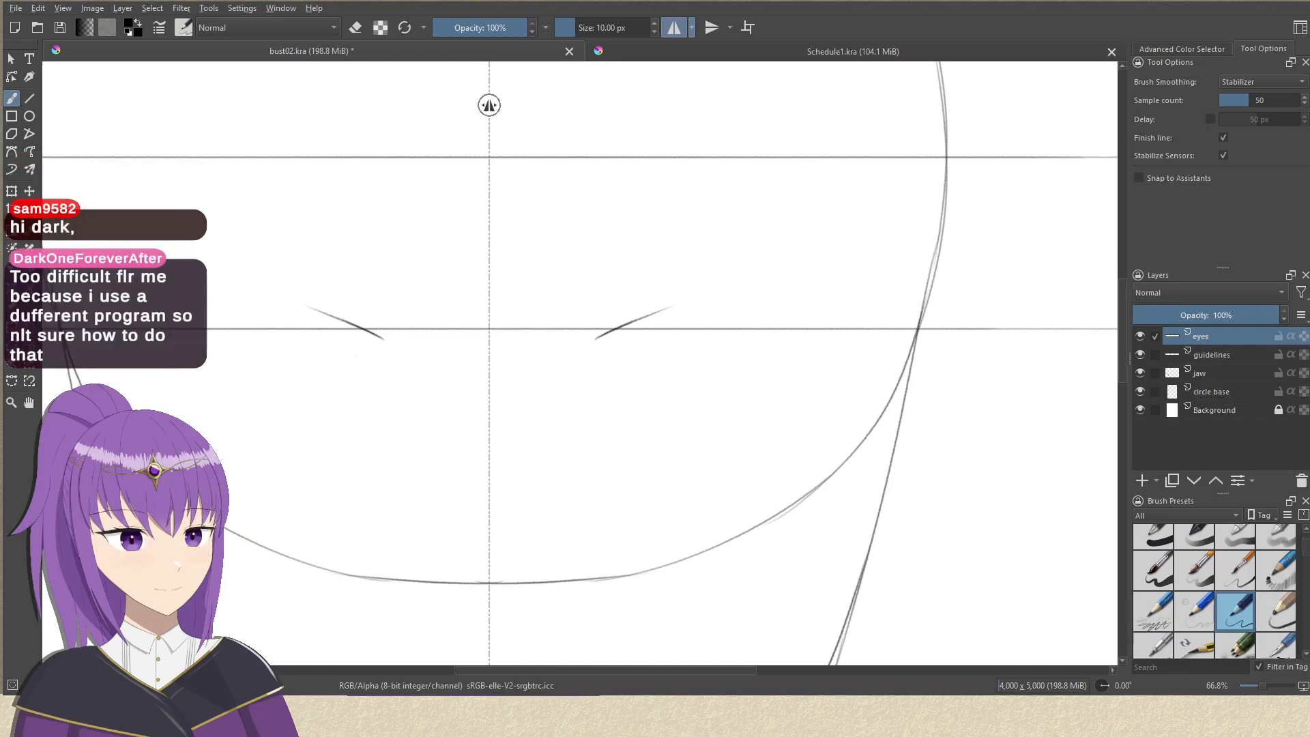
pyautogui.hotkey('ctrl', 'z')
pyautogui.hotkey('ctrl', 'z')
pyautogui.hotkey('ctrl', 'z')
pyautogui.moveTo(590, 334)
pyautogui.mouseDown()
pyautogui.moveTo(638, 312)
pyautogui.moveTo(587, 341)
pyautogui.moveTo(632, 314)
pyautogui.moveTo(605, 328)
pyautogui.moveTo(703, 317)
pyautogui.moveTo(661, 310)
pyautogui.moveTo(790, 330)
pyautogui.mouseUp()
pyautogui.hotkey('ctrl', 'z')
pyautogui.hotkey('ctrl', 'z')
pyautogui.hotkey('ctrl', 'z')
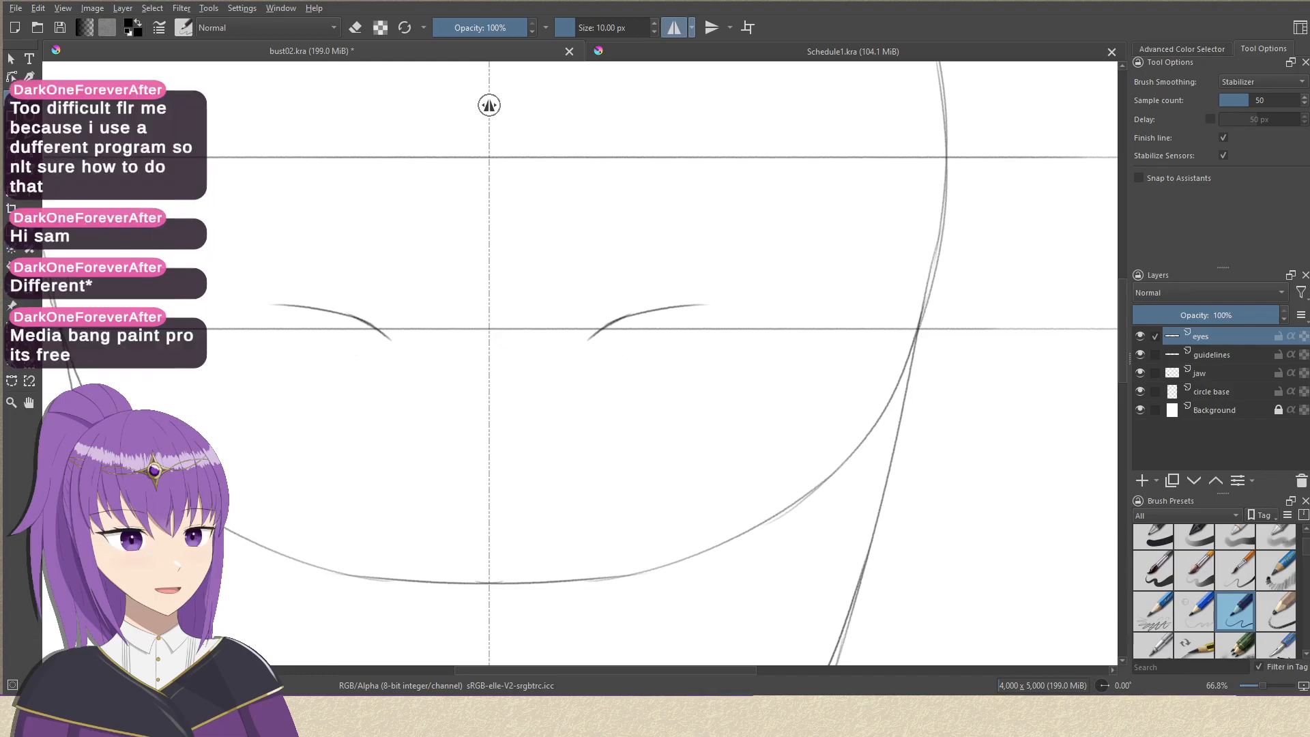
# Extend the mirrored upper eyelid curves outward above the lower guideline, undoing the rejected strokes.
pyautogui.moveTo(637, 312); pyautogui.dragTo(786, 305)
pyautogui.hotkey('ctrl', 'z')
pyautogui.moveTo(679, 306); pyautogui.dragTo(804, 306)
pyautogui.moveTo(670, 307); pyautogui.dragTo(811, 327)
pyautogui.hotkey('ctrl', 'z')
pyautogui.moveTo(684, 305); pyautogui.dragTo(801, 312)
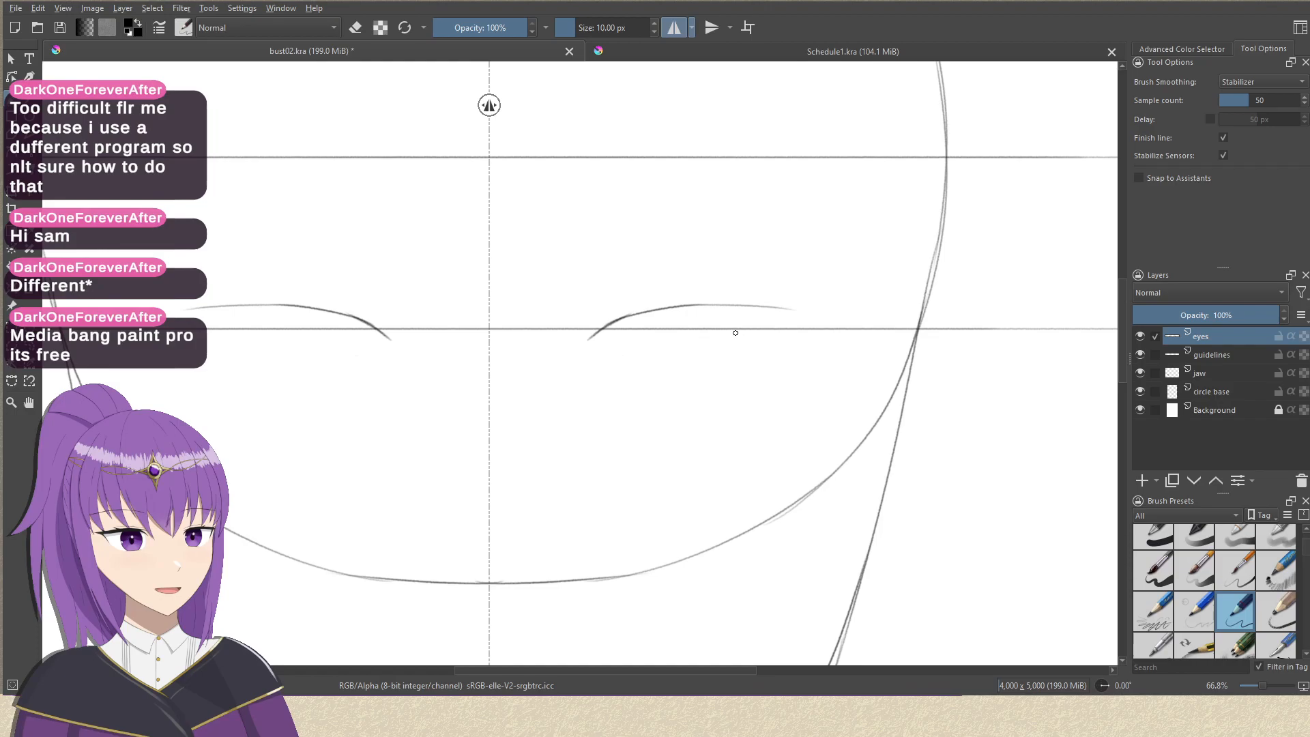
# Try several mirrored strokes carrying the upper eyelids outward and down toward the outer eye corners, undoing the rejected ones.
pyautogui.moveTo(679, 307); pyautogui.dragTo(797, 321)
pyautogui.hotkey('ctrl', 'z')
pyautogui.moveTo(698, 305); pyautogui.dragTo(843, 320)
pyautogui.hotkey('ctrl', 'z')
pyautogui.hotkey('ctrl', 'z')
pyautogui.moveTo(703, 303); pyautogui.dragTo(791, 315)
pyautogui.hotkey('ctrl', 'z')
pyautogui.moveTo(715, 302); pyautogui.dragTo(815, 312)
pyautogui.hotkey('ctrl', 'z')
pyautogui.moveTo(701, 305); pyautogui.dragTo(775, 313)
pyautogui.hotkey('ctrl', 'z')
pyautogui.moveTo(692, 308)
pyautogui.mouseDown()
pyautogui.moveTo(786, 311)
pyautogui.moveTo(817, 327)
pyautogui.mouseUp()
# Redraw the upper eyelids from lower inner corners to the outer corners and add short downward strokes at the outer ends.
pyautogui.hotkey('ctrl', 'z')
pyautogui.moveTo(572, 349)
pyautogui.mouseDown()
pyautogui.moveTo(633, 313)
pyautogui.moveTo(568, 350)
pyautogui.moveTo(652, 309)
pyautogui.moveTo(619, 322)
pyautogui.moveTo(723, 306)
pyautogui.mouseUp()
pyautogui.hotkey('ctrl', 'z')
pyautogui.hotkey('ctrl', 'z')
pyautogui.hotkey('ctrl', 'z')
pyautogui.hotkey('ctrl', 'z')
pyautogui.hotkey('ctrl', 'z')
pyautogui.moveTo(575, 352)
pyautogui.mouseDown()
pyautogui.moveTo(625, 318)
pyautogui.moveTo(602, 331)
pyautogui.moveTo(693, 311)
pyautogui.moveTo(658, 312)
pyautogui.moveTo(773, 310)
pyautogui.moveTo(725, 305)
pyautogui.moveTo(838, 331)
pyautogui.moveTo(799, 358)
pyautogui.mouseUp()
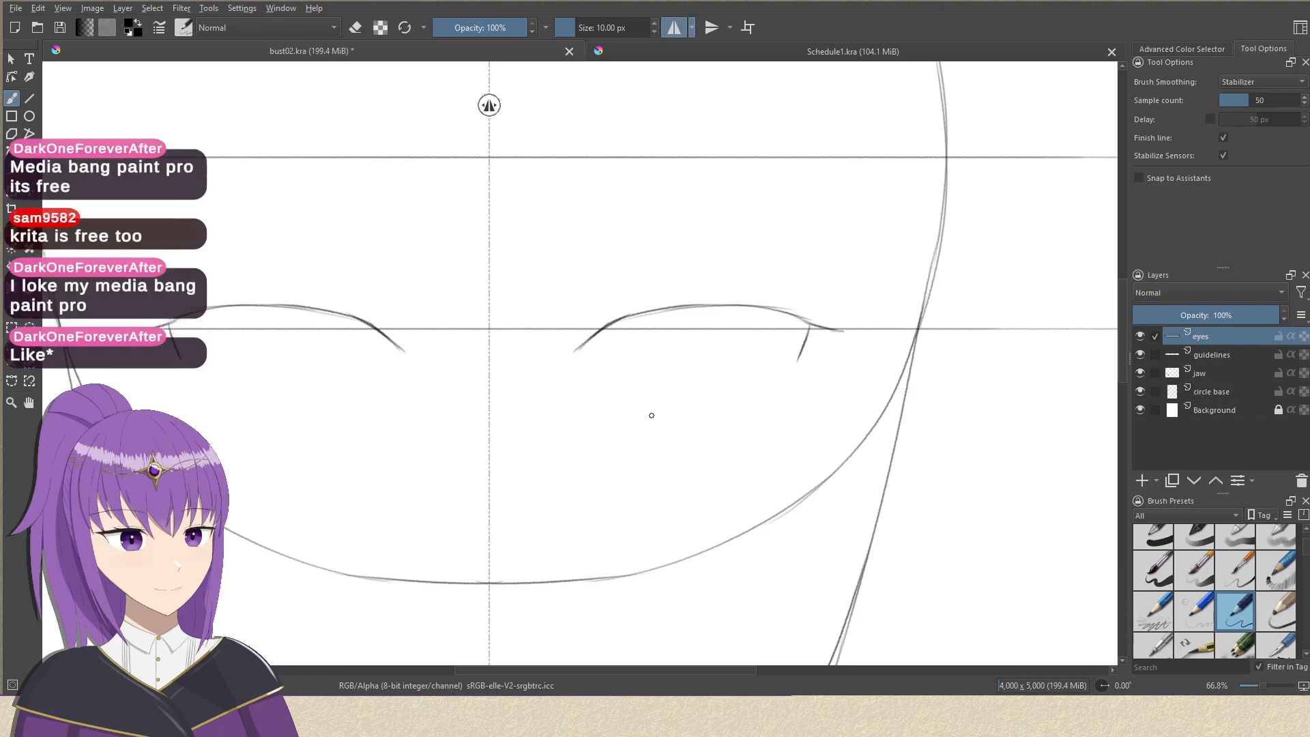
# Sketch short, shallow mirrored strokes for the lower eyelids beneath the upper lids.
pyautogui.moveTo(644, 426); pyautogui.dragTo(739, 421)
pyautogui.hotkey('ctrl', 'z')
pyautogui.moveTo(649, 435)
pyautogui.mouseDown()
pyautogui.moveTo(743, 422)
pyautogui.moveTo(749, 407)
pyautogui.moveTo(728, 465)
pyautogui.moveTo(746, 404)
pyautogui.mouseUp()
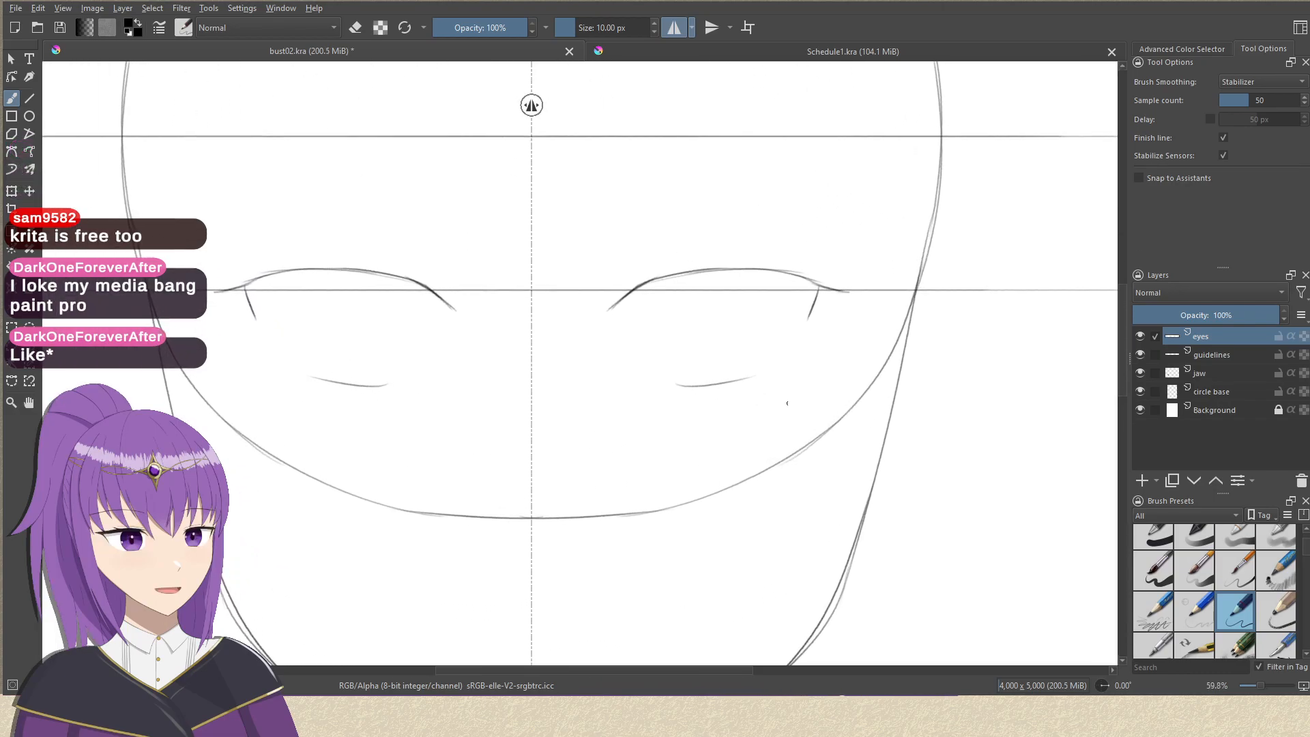
# Try a mirrored stroke at the outer sides of the eyes, and undo the eyelid strokes back to short inner corner marks.
pyautogui.moveTo(836, 310); pyautogui.dragTo(784, 375)
pyautogui.hotkey('ctrl', 'z')
pyautogui.hotkey('ctrl', 'z')
pyautogui.hotkey('ctrl', 'z')
pyautogui.hotkey('ctrl', 'z')
pyautogui.hotkey('ctrl', 'z')
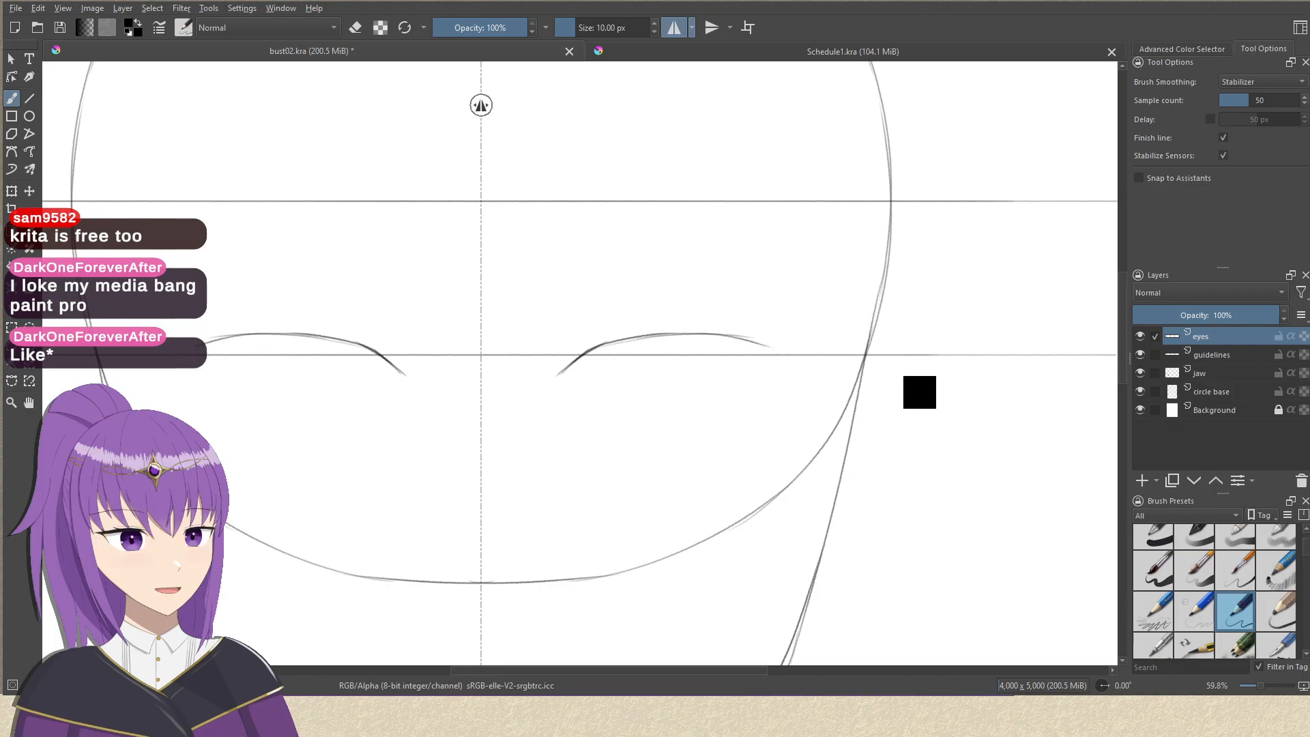
pyautogui.hotkey('ctrl', 'z')
pyautogui.hotkey('ctrl', 'z')
pyautogui.hotkey('ctrl', 'z')
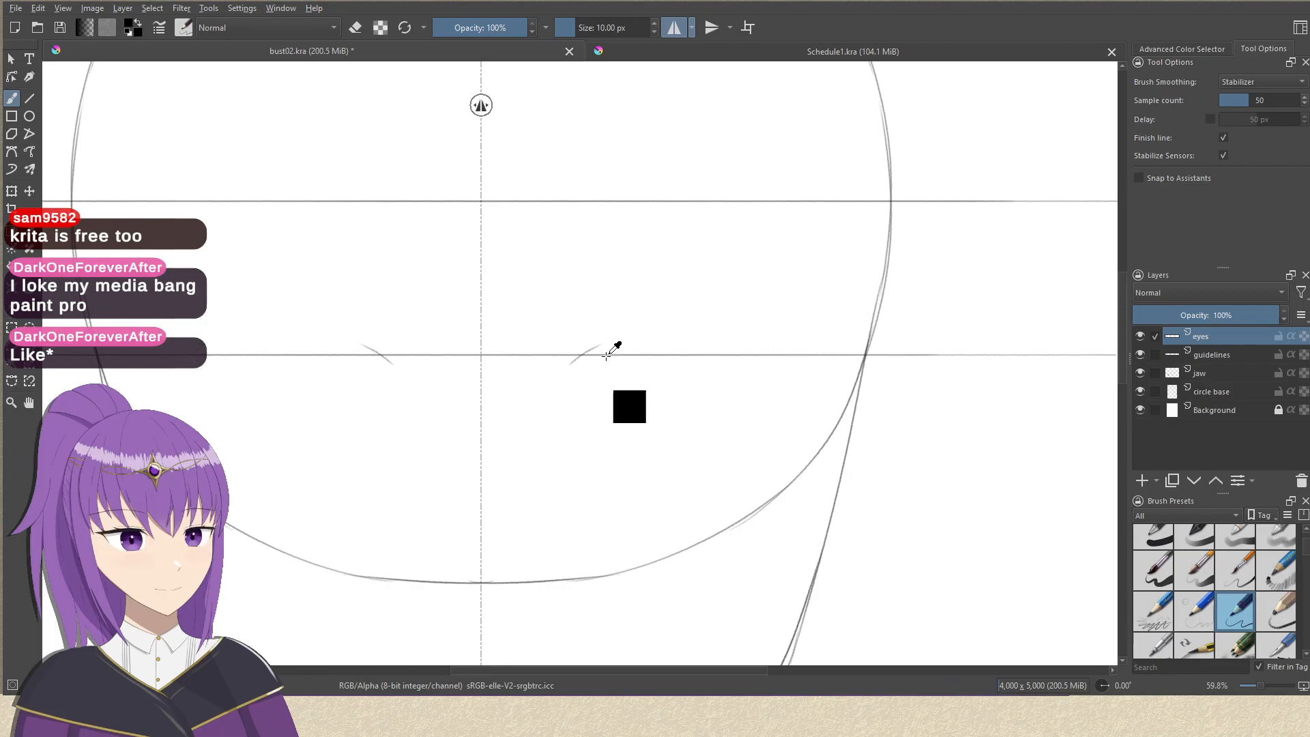
# Redraw the inner part of the mirrored upper eyelids rising across the lower guideline, undoing the rejected attempts.
pyautogui.moveTo(593, 360); pyautogui.dragTo(693, 336)
pyautogui.hotkey('ctrl', 'z')
pyautogui.moveTo(577, 375)
pyautogui.mouseDown()
pyautogui.moveTo(640, 338)
pyautogui.moveTo(719, 323)
pyautogui.mouseUp()
pyautogui.hotkey('ctrl', 'z')
pyautogui.hotkey('ctrl', 'z')
# Arch the mirrored upper eyelids out to the outer corners near the head's edge and add short downward strokes there.
pyautogui.hotkey('ctrl', 'z')
pyautogui.hotkey('ctrl', 'z')
pyautogui.moveTo(585, 371)
pyautogui.mouseDown()
pyautogui.moveTo(623, 345)
pyautogui.moveTo(611, 349)
pyautogui.moveTo(696, 329)
pyautogui.mouseUp()
pyautogui.hotkey('ctrl', 'z')
pyautogui.moveTo(612, 348); pyautogui.dragTo(727, 333)
pyautogui.hotkey('ctrl', 'z')
pyautogui.moveTo(612, 348); pyautogui.dragTo(776, 339)
# Sketch short, slightly curved lower eyelid strokes centred beneath the newly arched upper lids, undoing the first attempt.
pyautogui.hotkey('ctrl', 'z')
pyautogui.hotkey('ctrl', 'z')
pyautogui.moveTo(613, 347); pyautogui.dragTo(706, 333)
pyautogui.hotkey('ctrl', 'z')
pyautogui.moveTo(612, 348)
pyautogui.mouseDown()
pyautogui.moveTo(690, 324)
pyautogui.moveTo(669, 322)
pyautogui.moveTo(765, 333)
pyautogui.moveTo(689, 321)
pyautogui.moveTo(701, 317)
pyautogui.moveTo(797, 347)
pyautogui.moveTo(767, 325)
pyautogui.moveTo(827, 351)
pyautogui.moveTo(811, 351)
pyautogui.moveTo(802, 385)
pyautogui.mouseUp()
pyautogui.moveTo(643, 430); pyautogui.dragTo(729, 431)
pyautogui.hotkey('ctrl', 'z')
pyautogui.moveTo(638, 451)
pyautogui.mouseDown()
pyautogui.moveTo(738, 452)
pyautogui.moveTo(707, 473)
pyautogui.moveTo(629, 367)
pyautogui.moveTo(655, 398)
pyautogui.moveTo(649, 438)
pyautogui.moveTo(658, 403)
pyautogui.moveTo(730, 390)
pyautogui.moveTo(730, 417)
pyautogui.mouseUp()
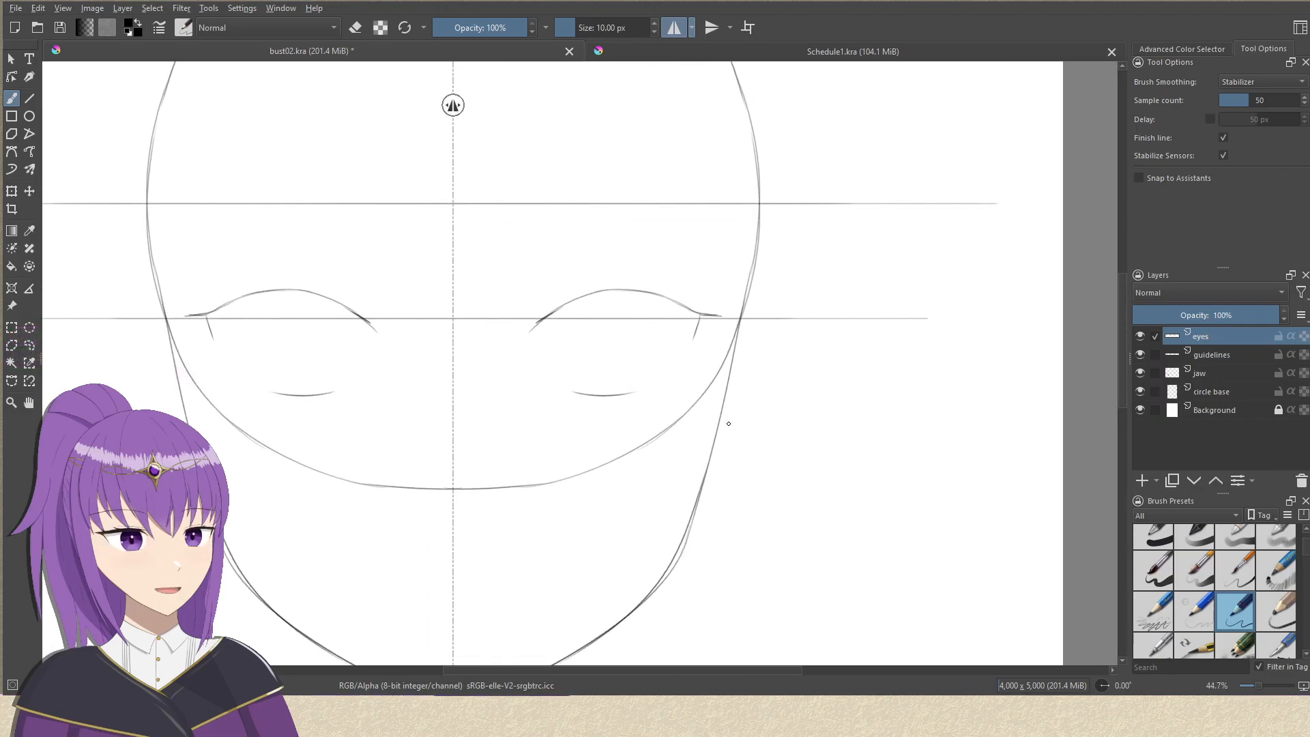
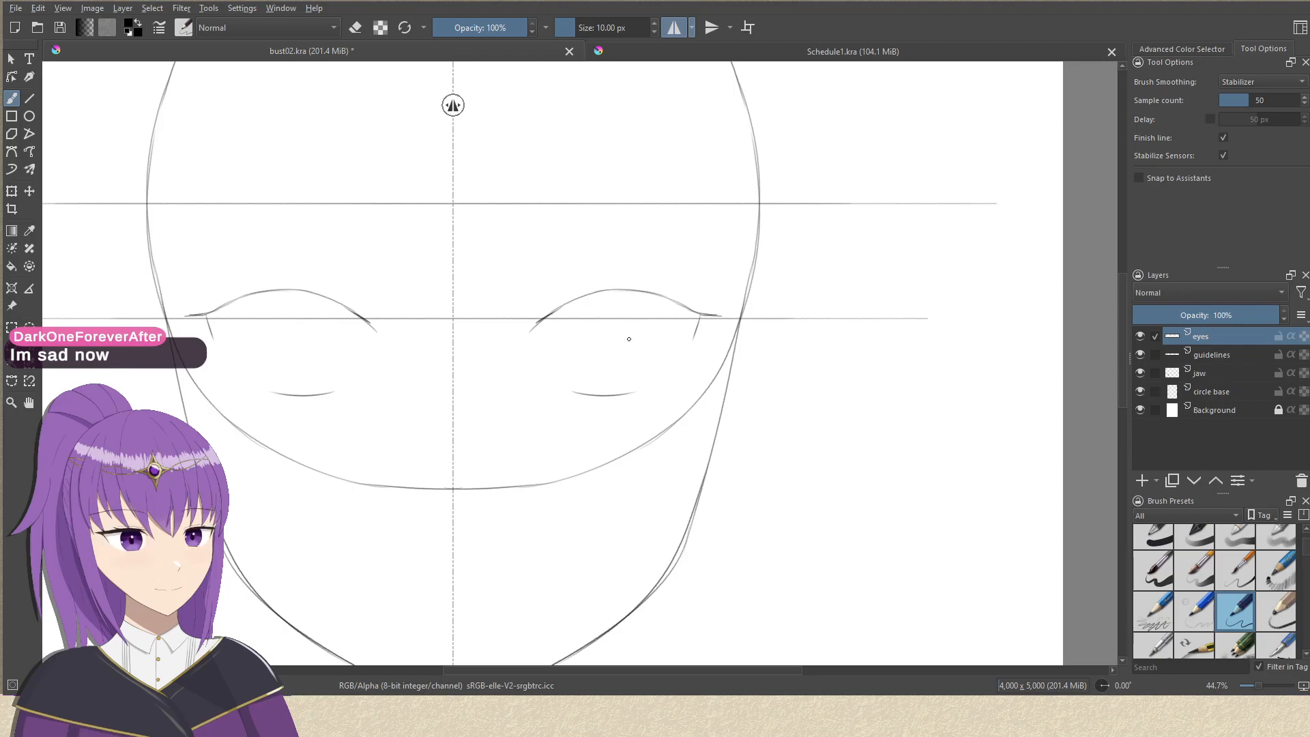
# Draw a second mirrored arch just above each upper eyelid line, running from inner to outer corner, undoing the rejected attempts.
pyautogui.scroll(4, 687, 292)
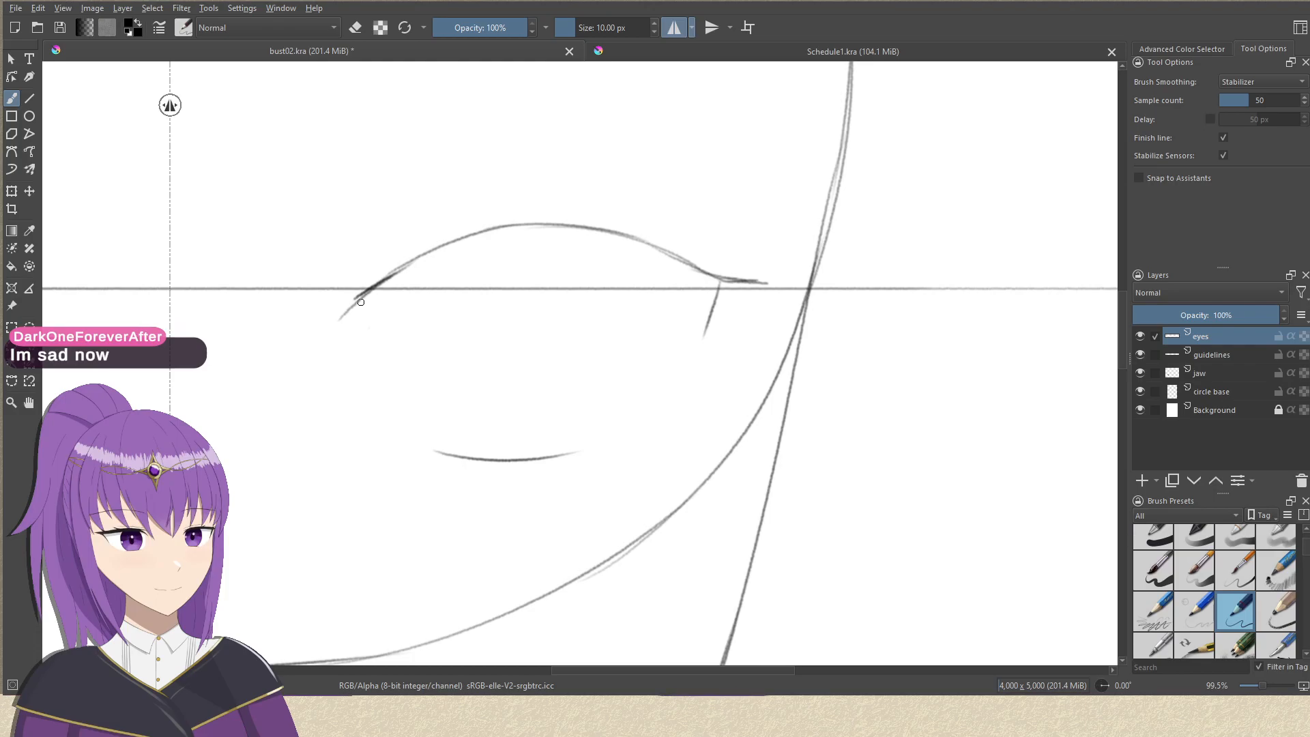
pyautogui.moveTo(345, 311); pyautogui.dragTo(408, 257)
pyautogui.hotkey('ctrl', 'z')
pyautogui.moveTo(346, 312)
pyautogui.mouseDown()
pyautogui.moveTo(410, 257)
pyautogui.moveTo(484, 220)
pyautogui.mouseUp()
pyautogui.hotkey('ctrl', 'z')
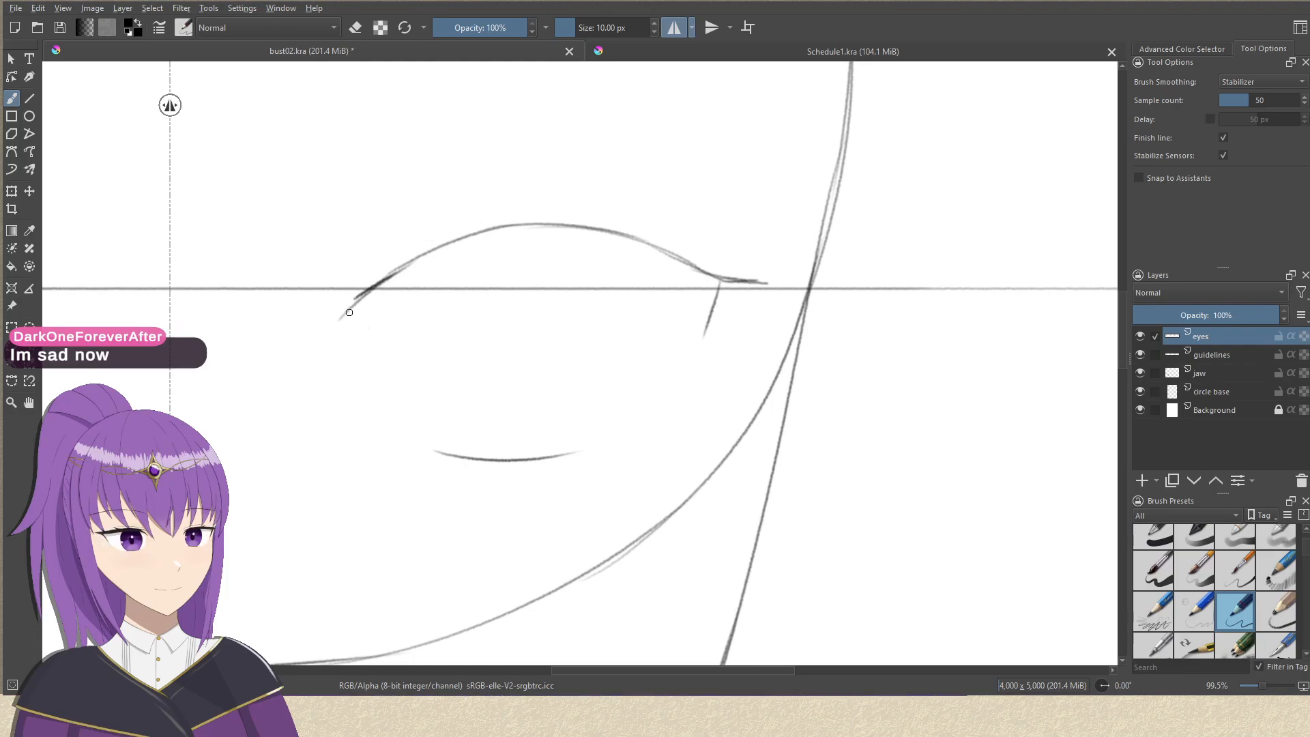
pyautogui.moveTo(351, 305)
pyautogui.mouseDown()
pyautogui.moveTo(410, 257)
pyautogui.moveTo(493, 219)
pyautogui.moveTo(647, 221)
pyautogui.mouseUp()
pyautogui.hotkey('ctrl', 'z')
pyautogui.moveTo(532, 205); pyautogui.dragTo(686, 239)
pyautogui.hotkey('ctrl', 'z')
pyautogui.moveTo(532, 207)
pyautogui.mouseDown()
pyautogui.moveTo(672, 233)
pyautogui.moveTo(780, 294)
pyautogui.moveTo(742, 281)
pyautogui.mouseUp()
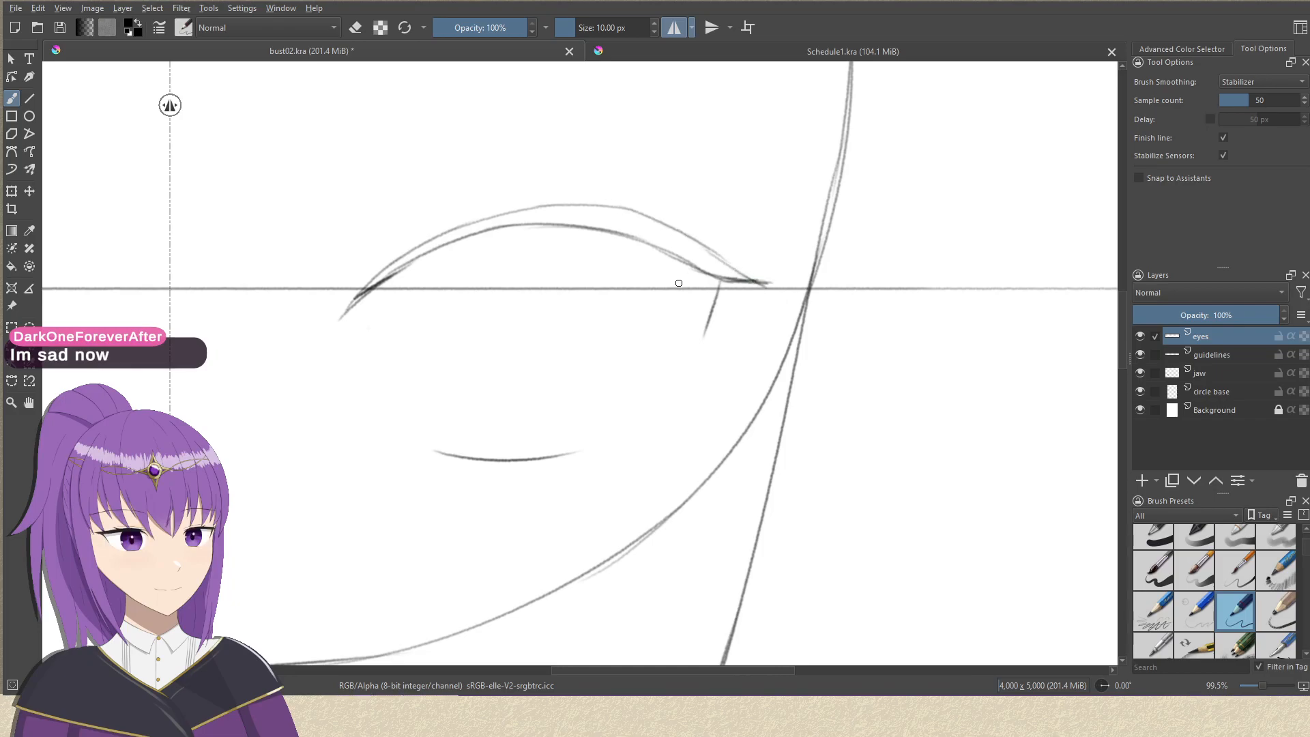
# Thicken the inner corners of the mirrored upper eyelids with short overlapping strokes between the two arch lines.
pyautogui.scroll(-3, 679, 282)
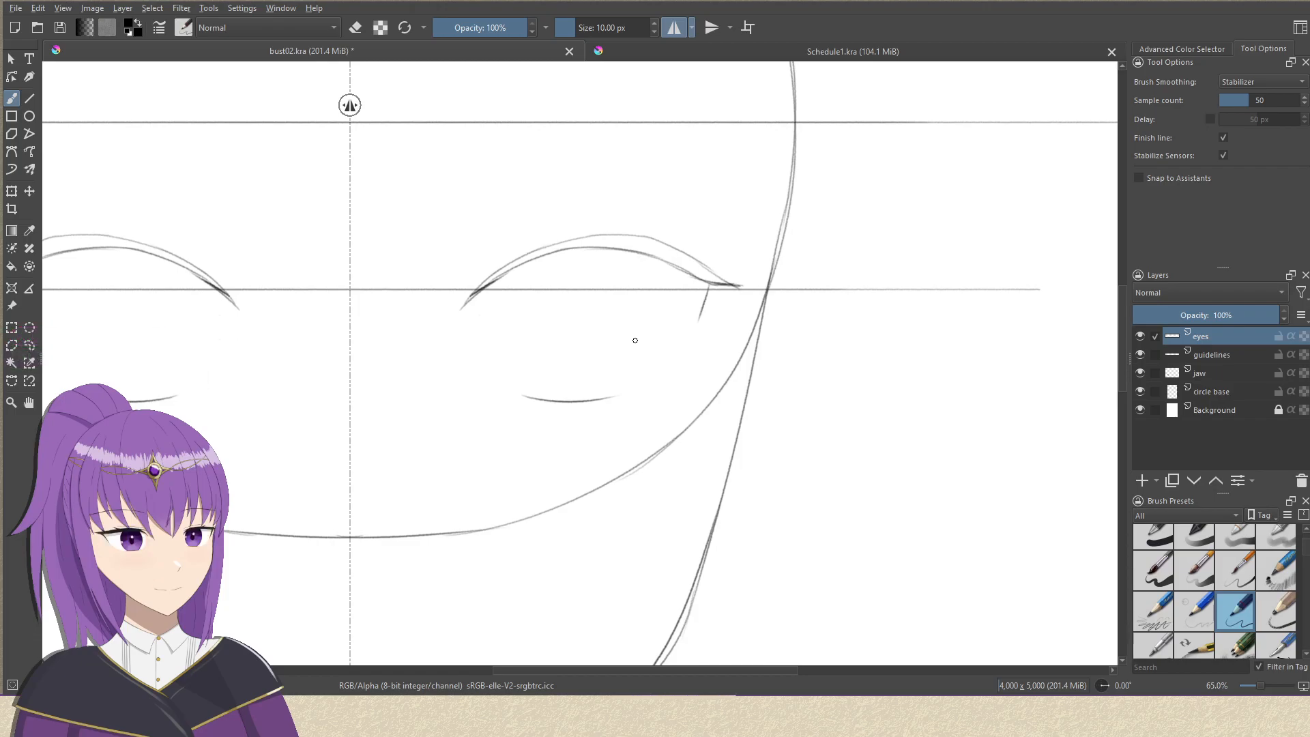
pyautogui.moveTo(667, 374); pyautogui.dragTo(614, 334)
pyautogui.moveTo(485, 281); pyautogui.dragTo(531, 372)
pyautogui.moveTo(456, 407)
pyautogui.mouseDown()
pyautogui.moveTo(422, 338)
pyautogui.moveTo(456, 341)
pyautogui.moveTo(394, 337)
pyautogui.mouseUp()
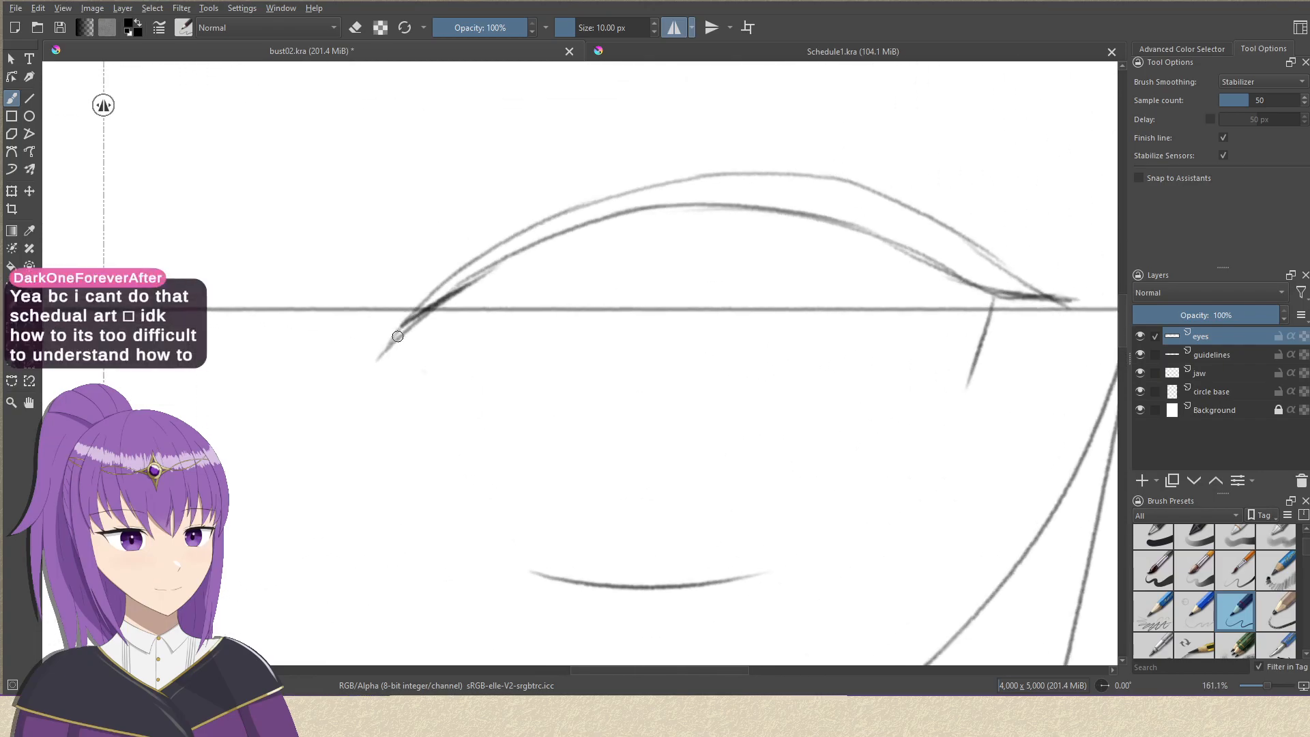
pyautogui.moveTo(449, 294)
pyautogui.mouseDown()
pyautogui.moveTo(406, 327)
pyautogui.moveTo(510, 247)
pyautogui.mouseUp()
pyautogui.moveTo(428, 311); pyautogui.dragTo(493, 263)
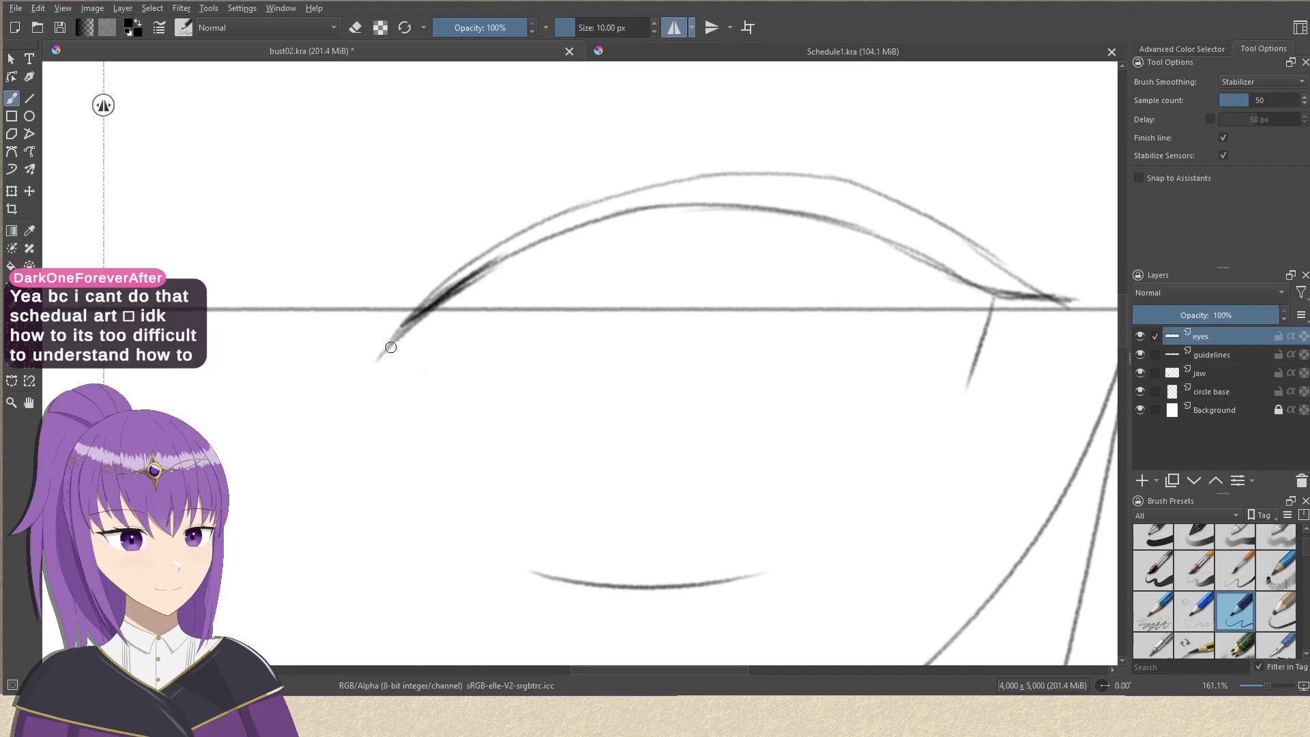
pyautogui.moveTo(410, 325); pyautogui.dragTo(508, 252)
pyautogui.moveTo(445, 293); pyautogui.dragTo(517, 243)
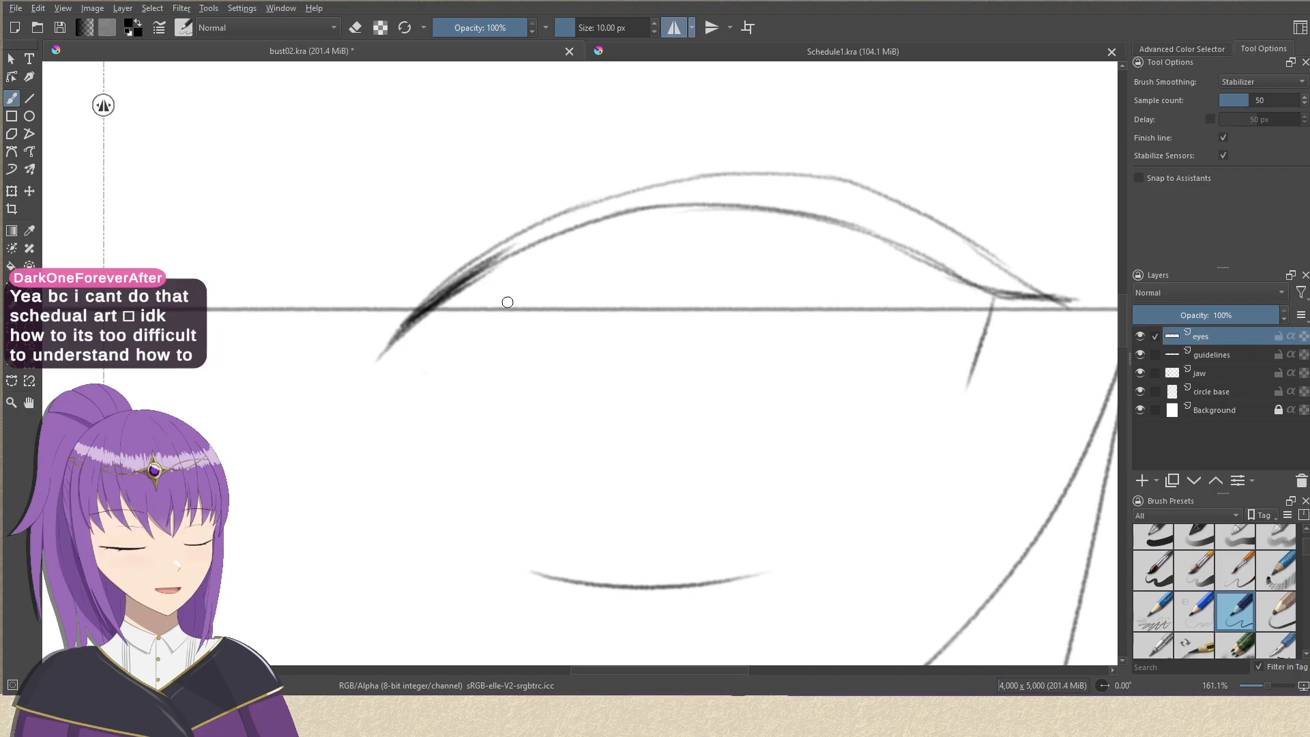
# Extend the hatching between the two eyelid lines from the inner corner up towards the peak of the arch.
pyautogui.moveTo(432, 302); pyautogui.dragTo(548, 228)
pyautogui.moveTo(439, 291); pyautogui.dragTo(548, 223)
pyautogui.moveTo(489, 261); pyautogui.dragTo(604, 211)
pyautogui.moveTo(486, 260); pyautogui.dragTo(574, 225)
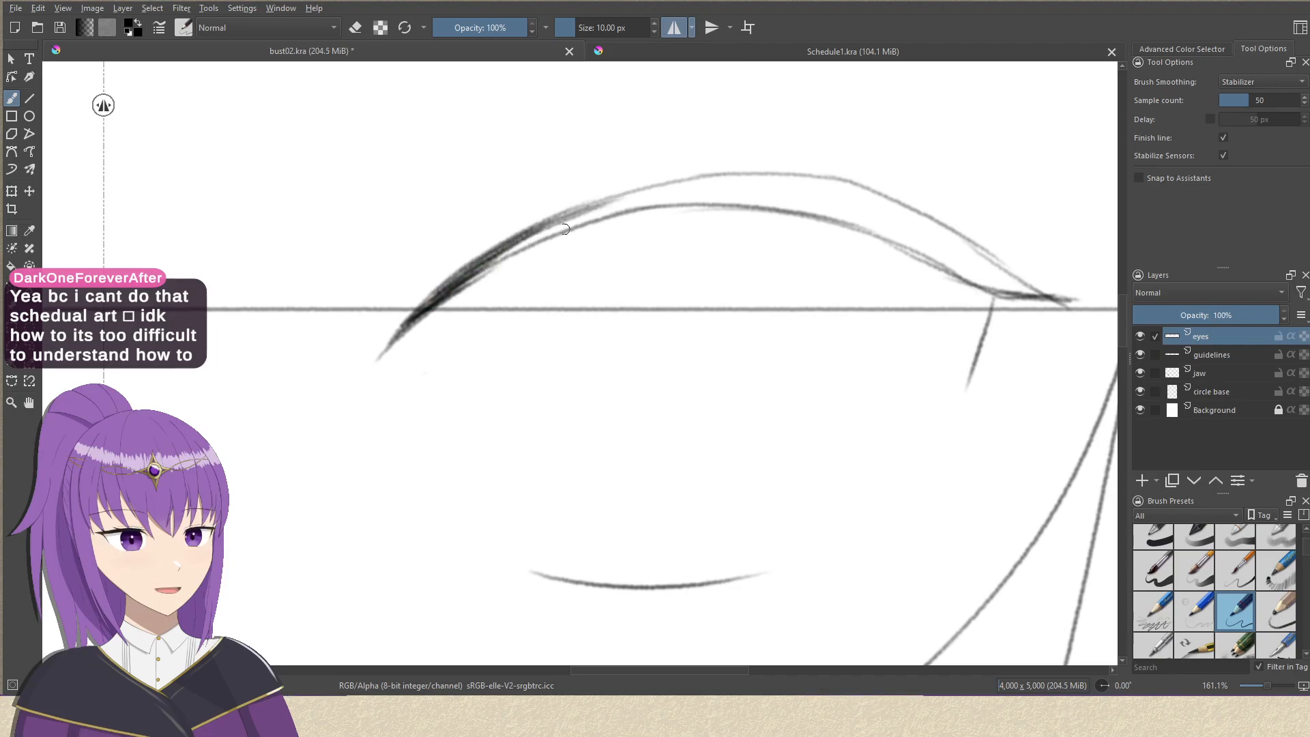
pyautogui.moveTo(458, 289); pyautogui.dragTo(592, 209)
pyautogui.moveTo(457, 290)
pyautogui.mouseDown()
pyautogui.moveTo(525, 248)
pyautogui.moveTo(620, 213)
pyautogui.mouseUp()
pyautogui.moveTo(495, 259); pyautogui.dragTo(702, 193)
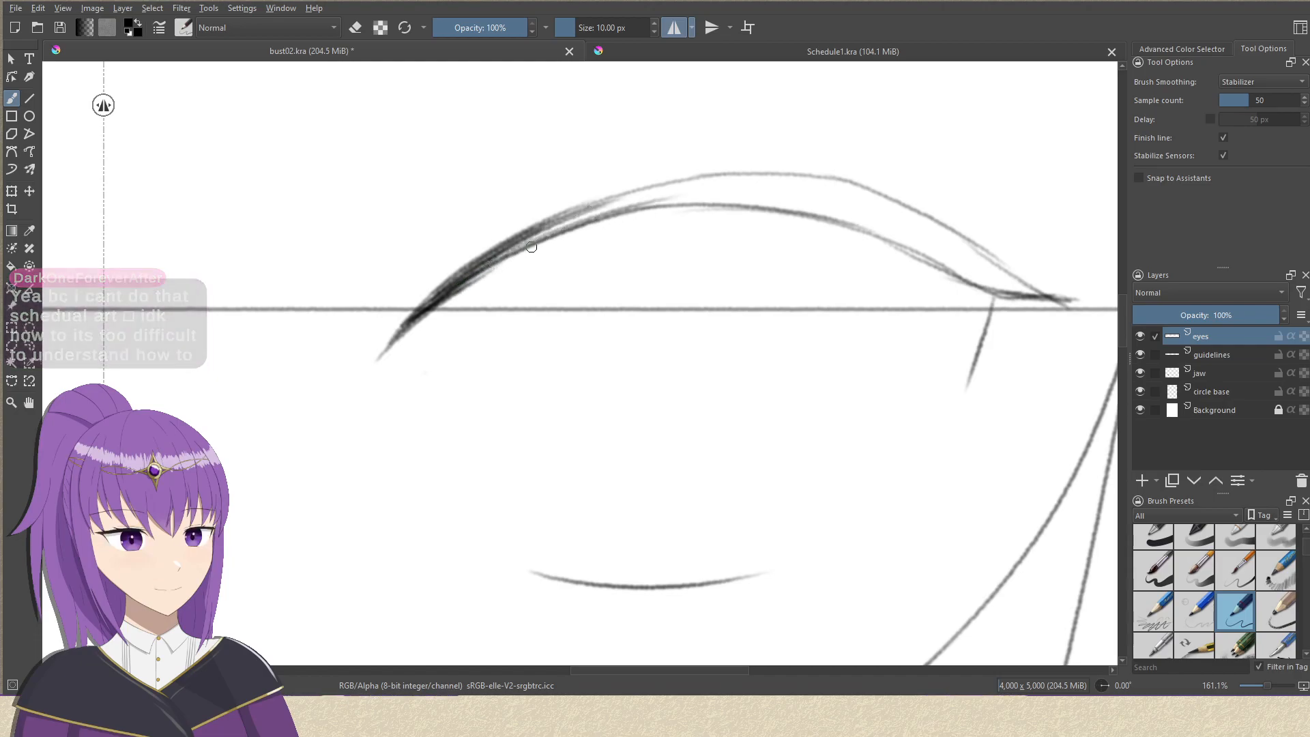
pyautogui.moveTo(535, 236); pyautogui.dragTo(657, 207)
# Look at the Schedule1.kra mockup, then return to bust02.kra and darken the eyelid hatching just before the arch's peak.
pyautogui.click(928, 52)
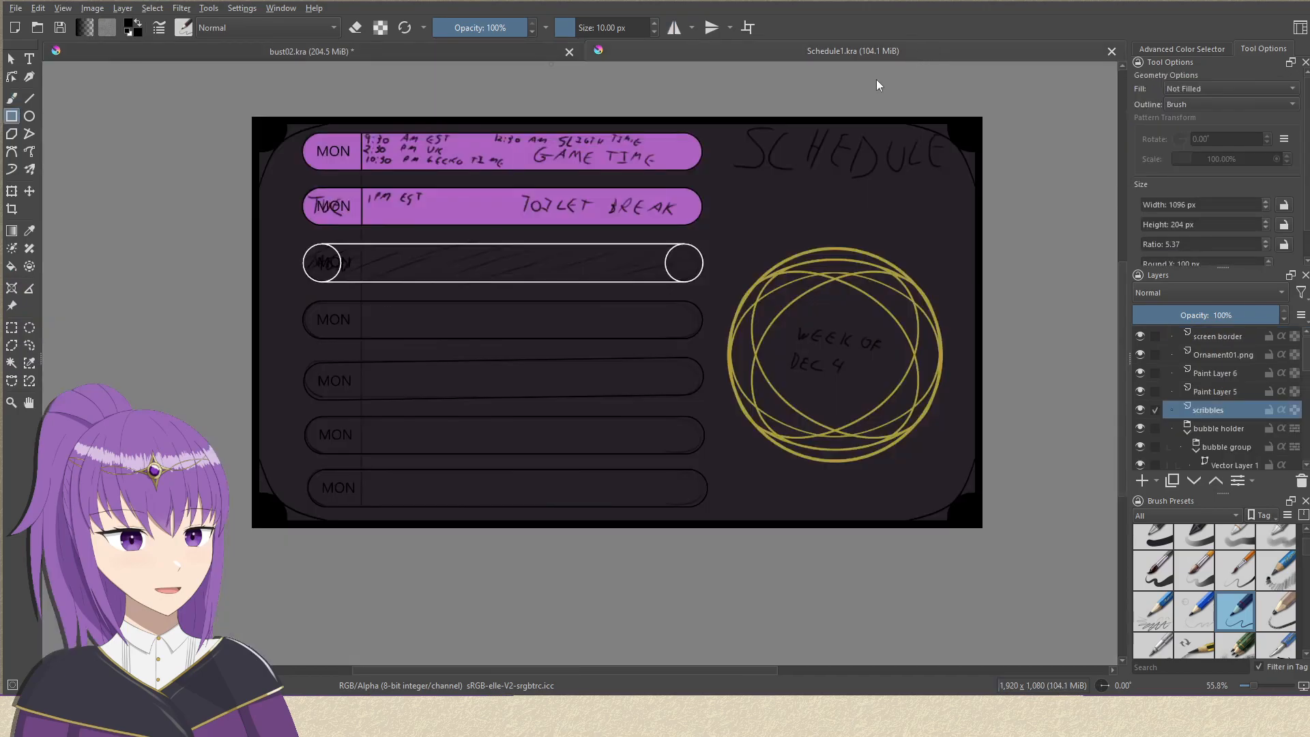
pyautogui.click(472, 55)
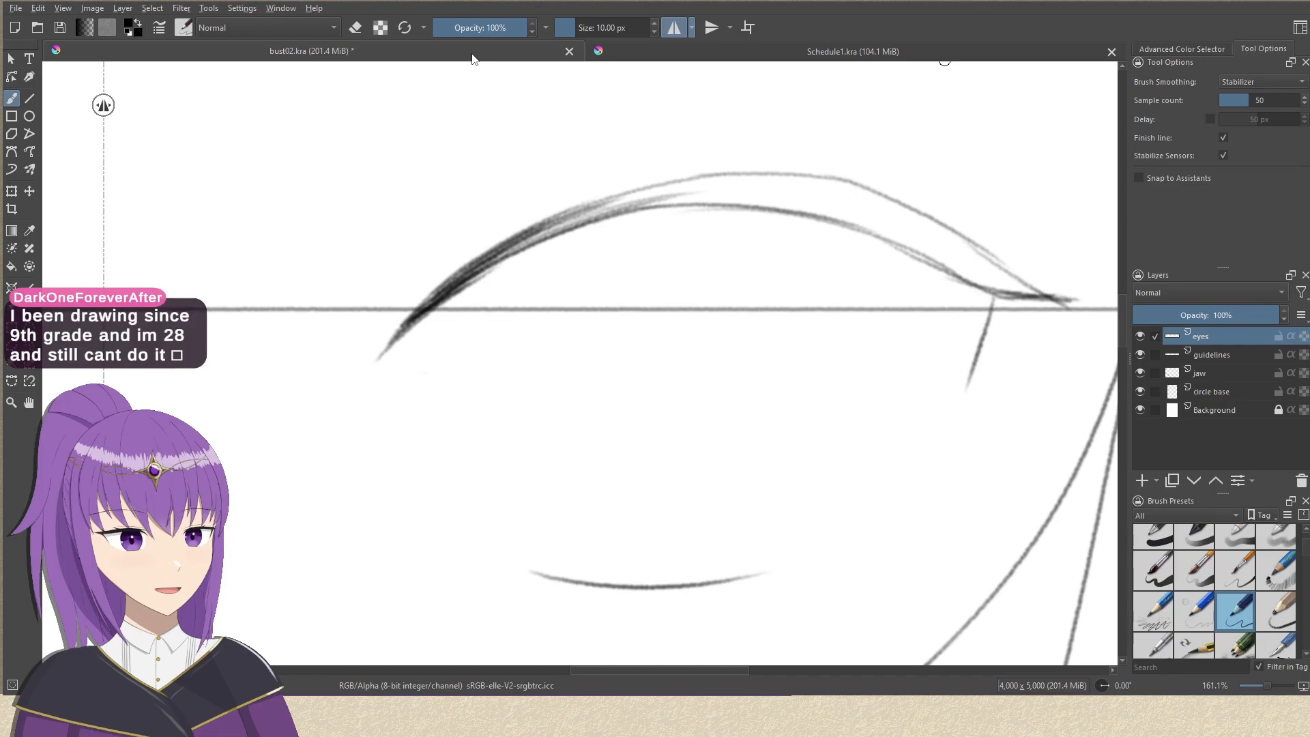
pyautogui.moveTo(508, 248); pyautogui.dragTo(649, 202)
pyautogui.moveTo(567, 220); pyautogui.dragTo(723, 194)
pyautogui.moveTo(539, 233); pyautogui.dragTo(653, 208)
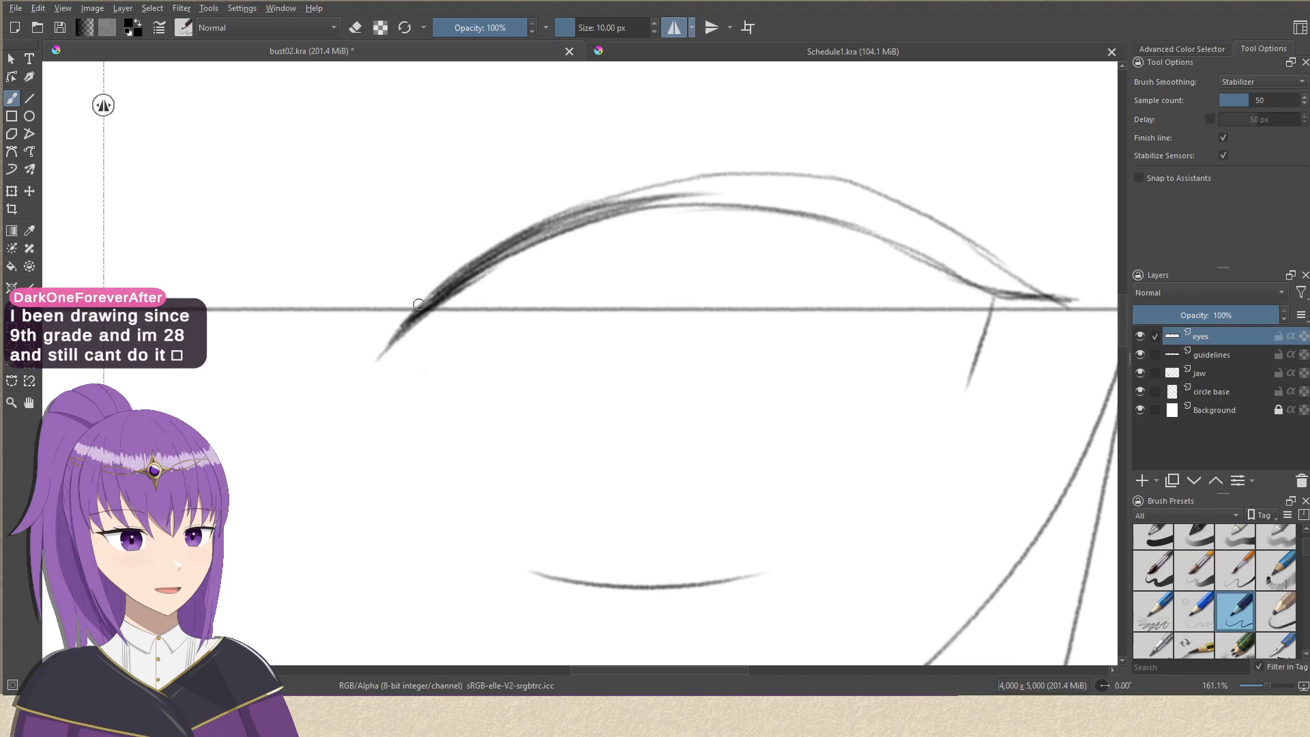
pyautogui.moveTo(396, 333); pyautogui.dragTo(533, 223)
pyautogui.hotkey('ctrl', 'z')
pyautogui.moveTo(407, 317); pyautogui.dragTo(512, 234)
pyautogui.hotkey('ctrl', 'z')
pyautogui.moveTo(402, 322); pyautogui.dragTo(545, 228)
pyautogui.hotkey('ctrl', 'z')
pyautogui.moveTo(465, 265); pyautogui.dragTo(701, 186)
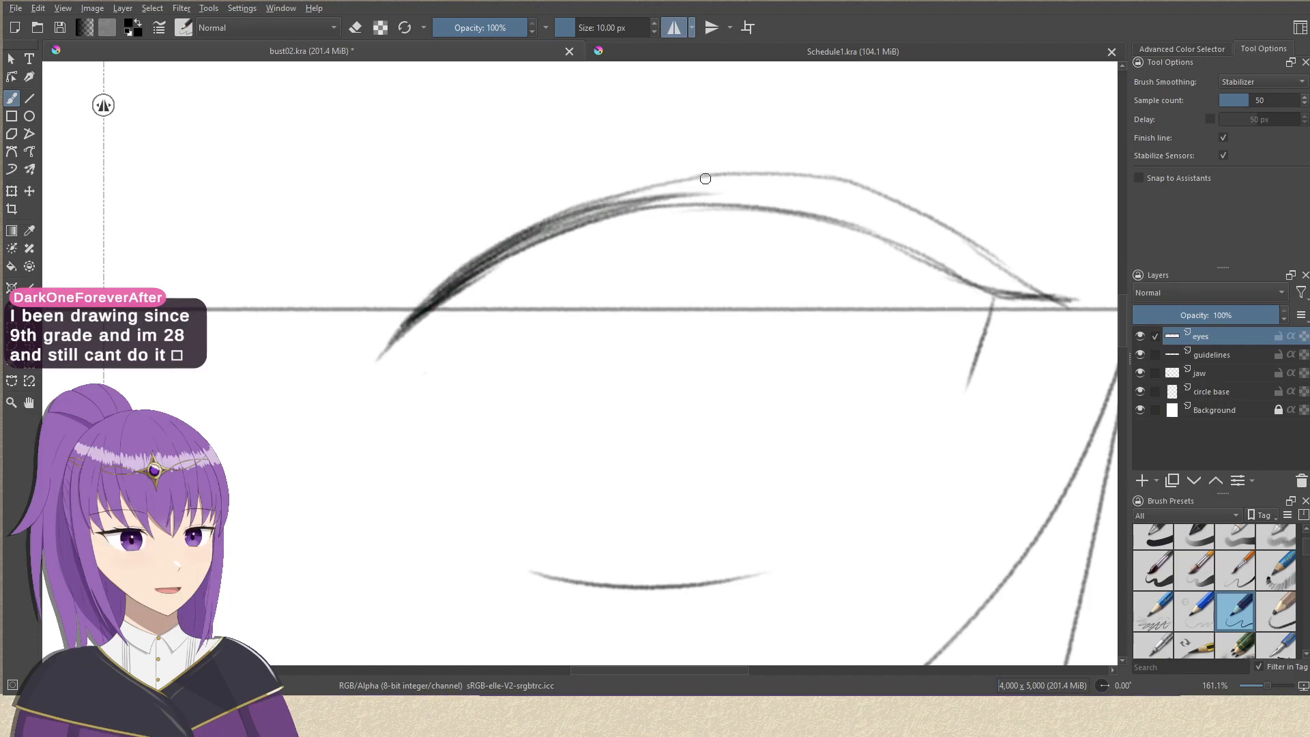
pyautogui.moveTo(390, 346); pyautogui.dragTo(473, 243)
pyautogui.hotkey('ctrl', 'z')
# Draw a slightly higher outer contour from the inner eye corner to the arch's peak, undoing the rejected strokes near the peak.
pyautogui.moveTo(388, 343)
pyautogui.mouseDown()
pyautogui.moveTo(485, 239)
pyautogui.moveTo(587, 197)
pyautogui.mouseUp()
pyautogui.moveTo(493, 238); pyautogui.dragTo(708, 176)
pyautogui.hotkey('ctrl', 'z')
pyautogui.moveTo(559, 205); pyautogui.dragTo(713, 171)
pyautogui.hotkey('ctrl', 'z')
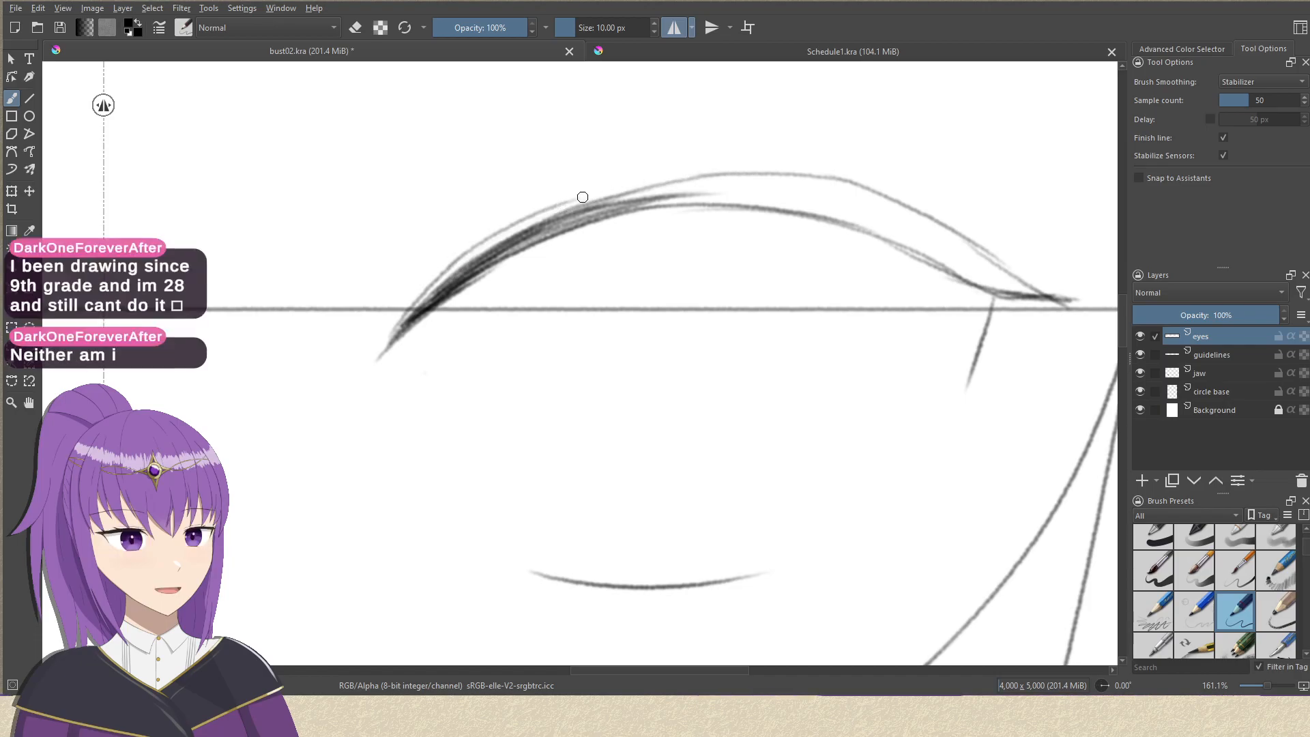
pyautogui.moveTo(584, 199); pyautogui.dragTo(753, 172)
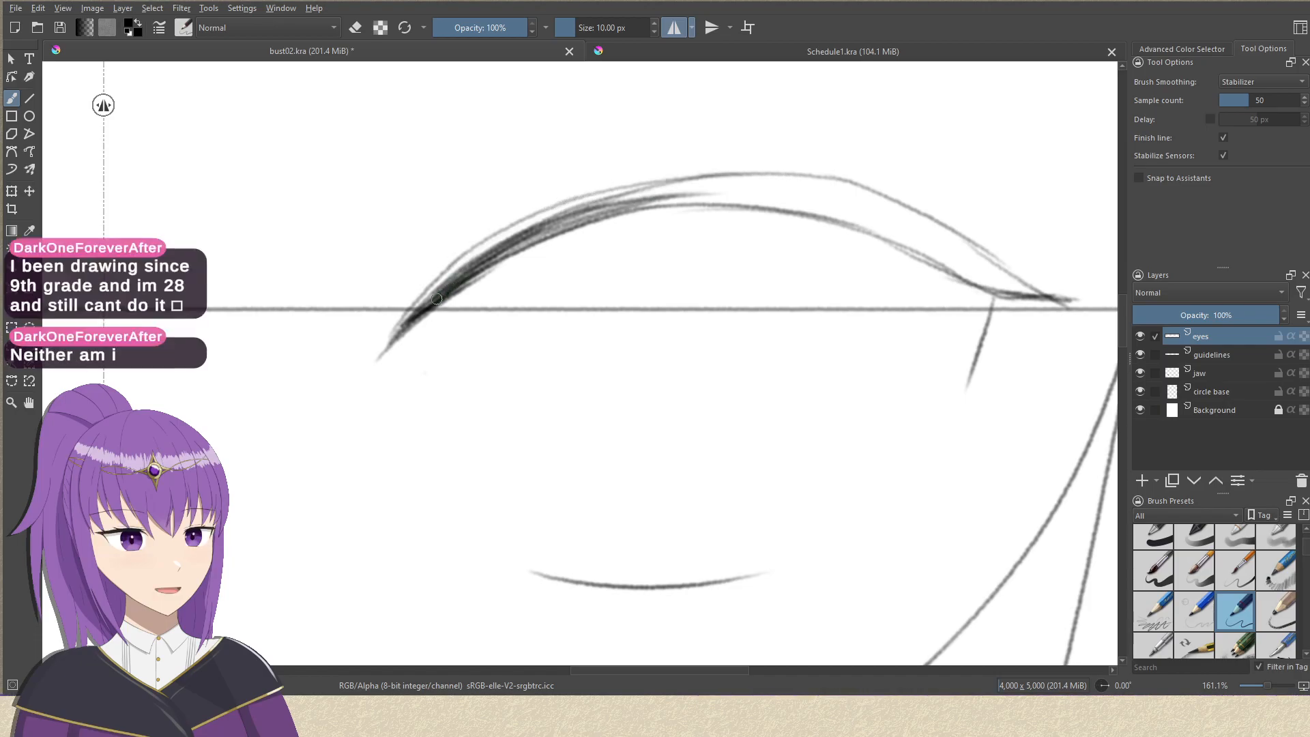
# Fill the gap between the higher contour and the existing hatching along the inner part of the upper eyelids.
pyautogui.moveTo(395, 331); pyautogui.dragTo(481, 255)
pyautogui.moveTo(418, 307); pyautogui.dragTo(521, 226)
pyautogui.moveTo(465, 264); pyautogui.dragTo(581, 205)
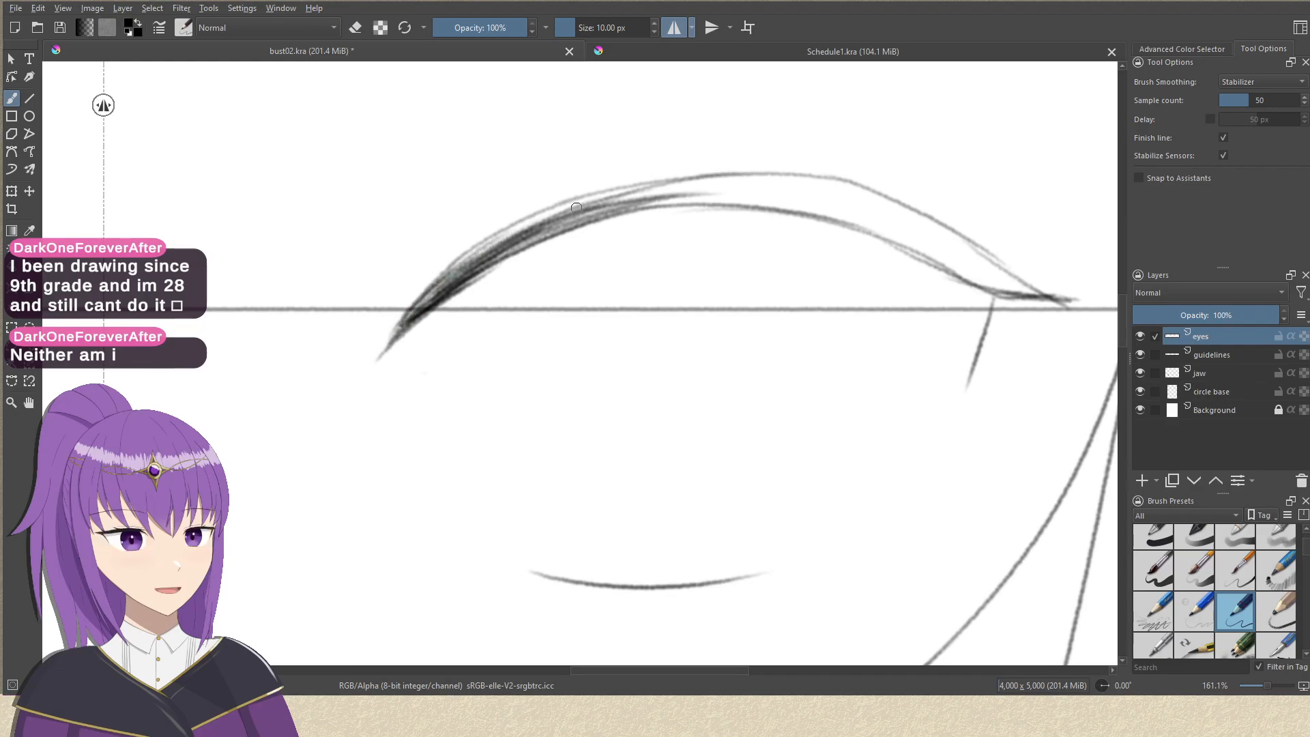
pyautogui.moveTo(470, 261); pyautogui.dragTo(590, 201)
pyautogui.scroll(-5, 637, 234)
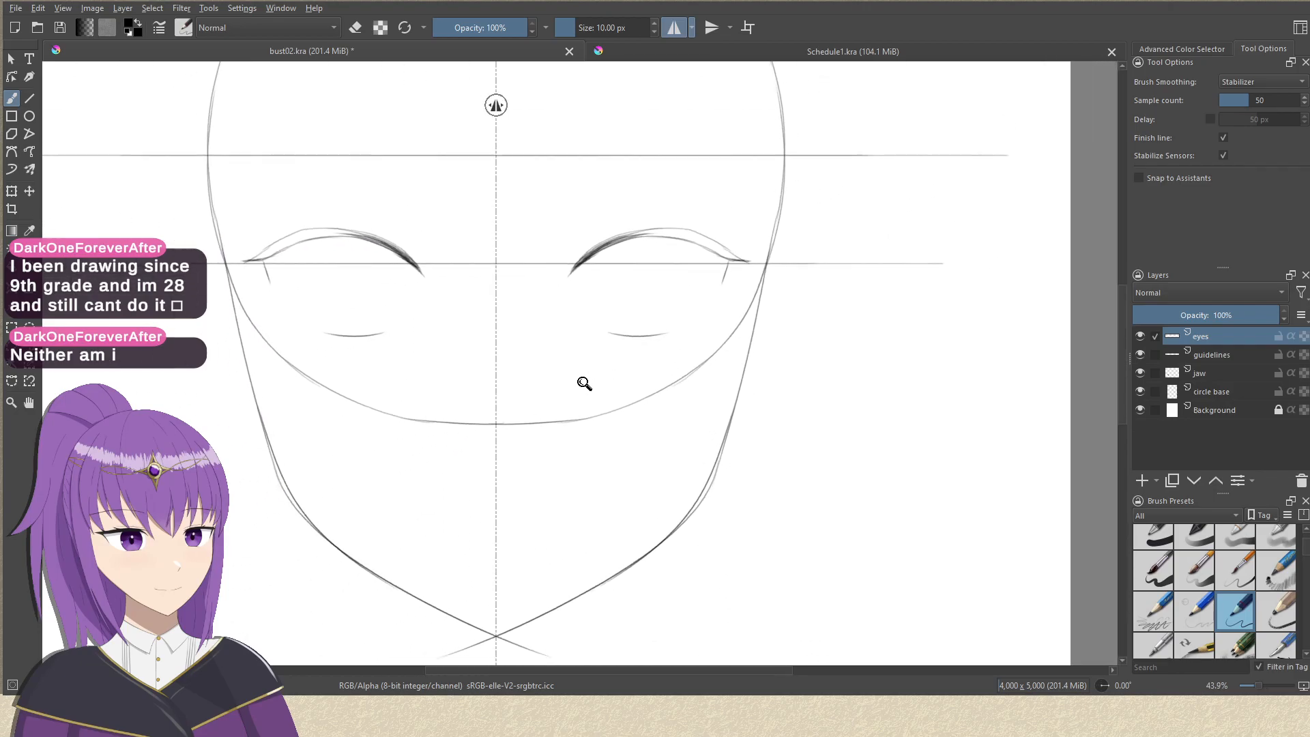
pyautogui.scroll(5, 611, 295)
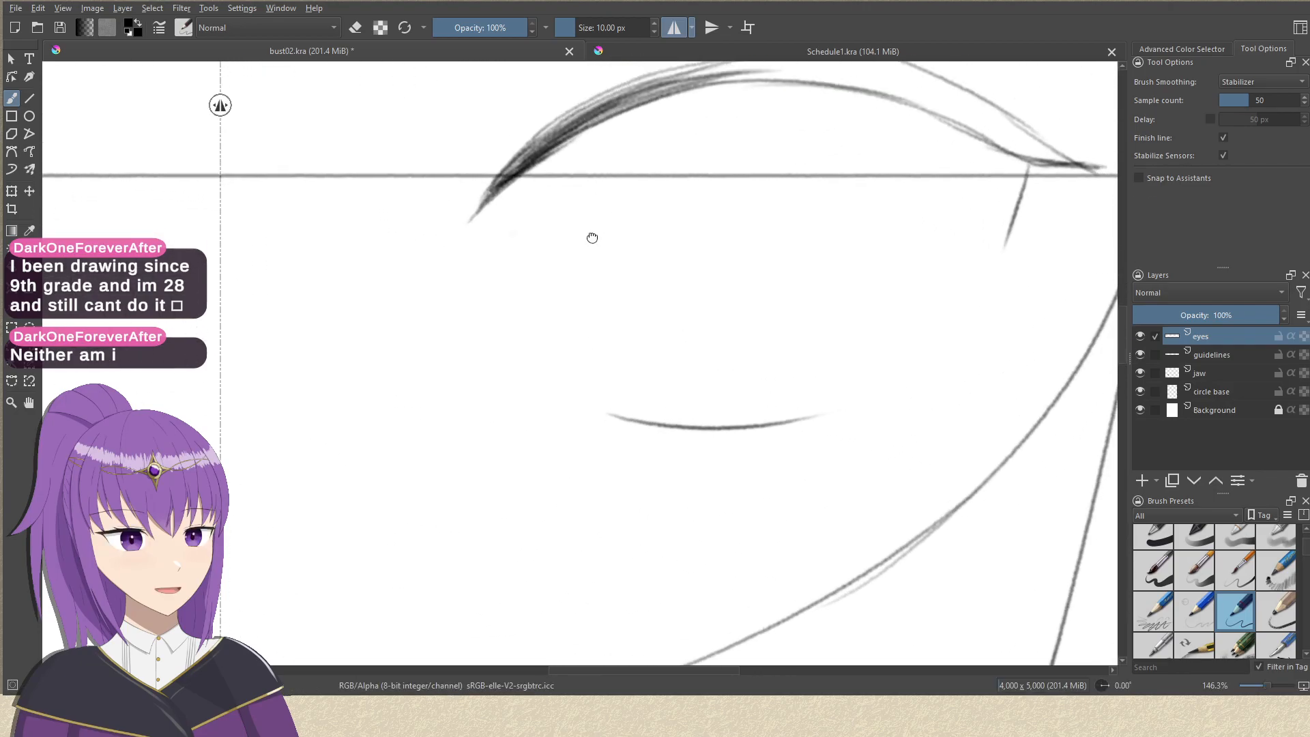
pyautogui.moveTo(492, 277)
pyautogui.mouseDown()
pyautogui.moveTo(623, 218)
pyautogui.moveTo(780, 212)
pyautogui.mouseUp()
pyautogui.moveTo(661, 218)
pyautogui.mouseDown()
pyautogui.moveTo(825, 206)
pyautogui.moveTo(713, 252)
pyautogui.mouseUp()
pyautogui.moveTo(612, 209)
pyautogui.mouseDown()
pyautogui.moveTo(679, 211)
pyautogui.moveTo(810, 264)
pyautogui.mouseUp()
pyautogui.hotkey('ctrl', 'z')
pyautogui.moveTo(614, 207); pyautogui.dragTo(839, 307)
pyautogui.hotkey('ctrl', 'z')
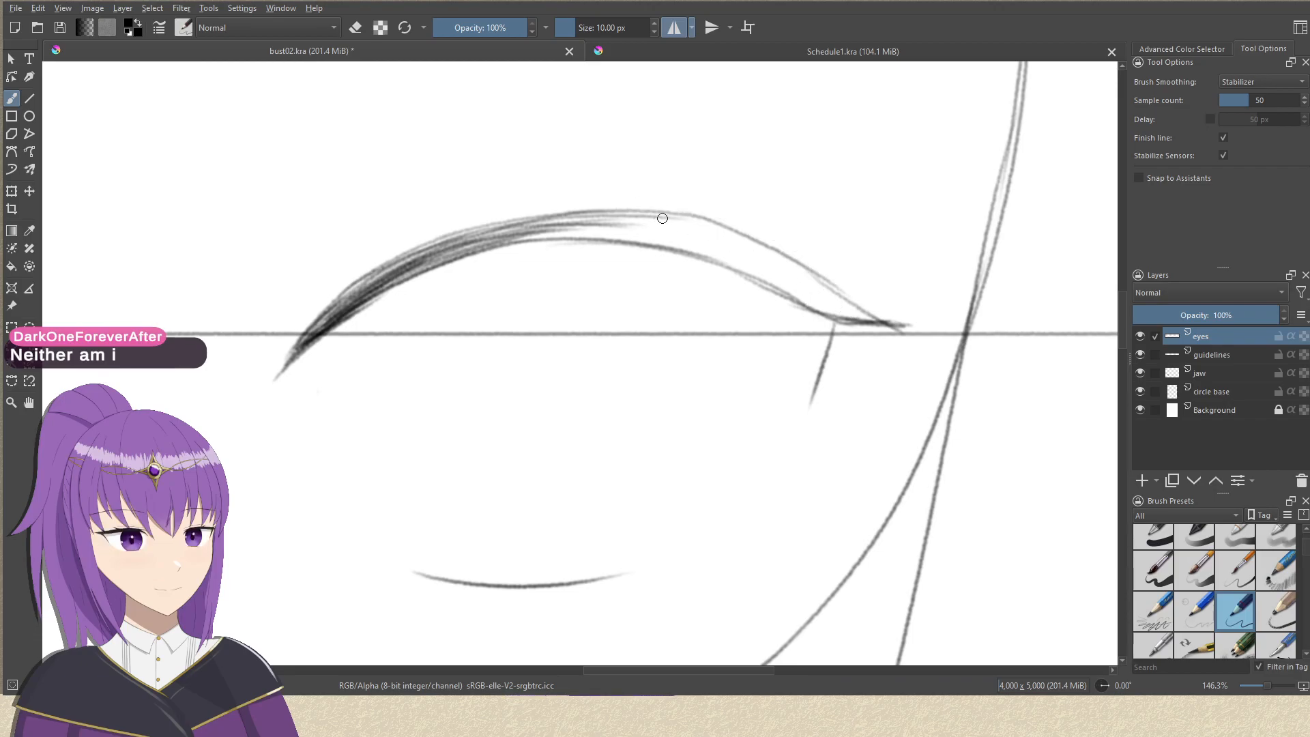
pyautogui.moveTo(656, 210); pyautogui.dragTo(840, 322)
pyautogui.hotkey('ctrl', 'z')
# Draw a smooth stroke from the arch's peak to the outer corner just under the upper contour, undoing the rejected attempts.
pyautogui.moveTo(547, 219); pyautogui.dragTo(780, 276)
pyautogui.moveTo(678, 224); pyautogui.dragTo(807, 292)
pyautogui.hotkey('ctrl', 'z')
pyautogui.moveTo(702, 223); pyautogui.dragTo(841, 308)
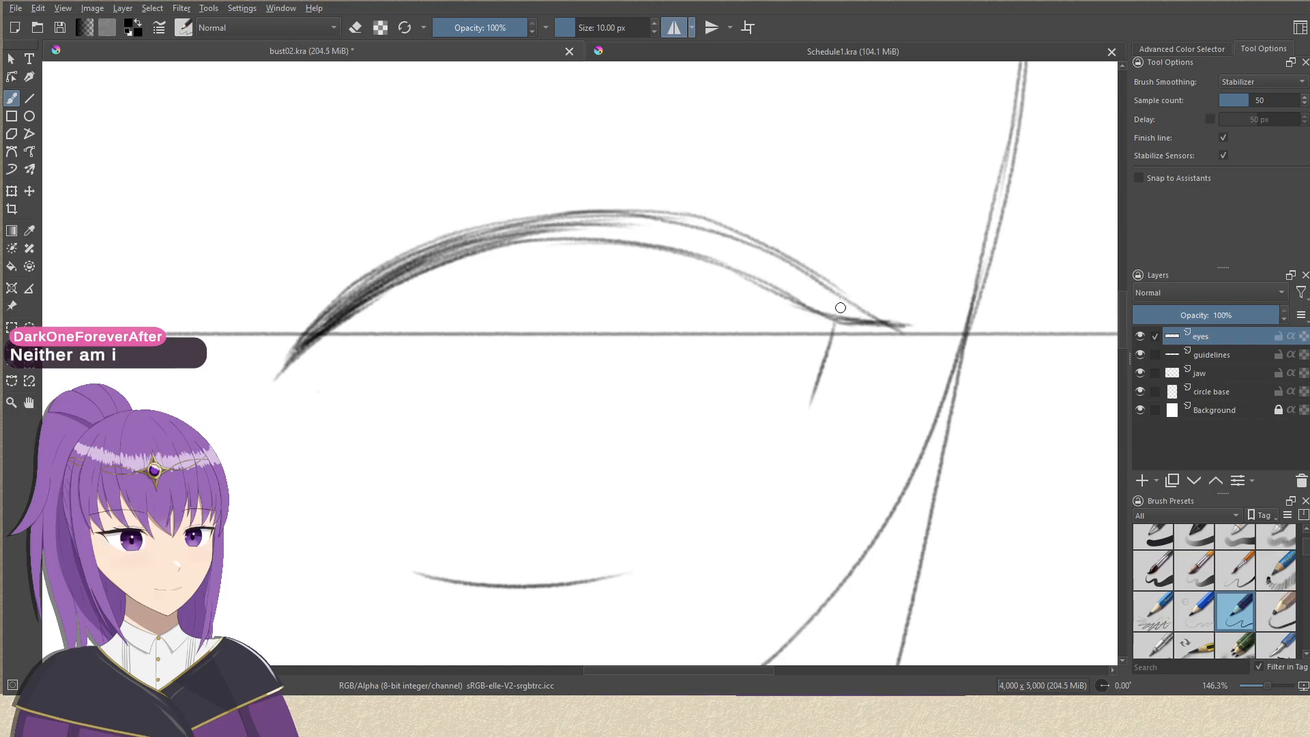
pyautogui.hotkey('ctrl', 'z')
pyautogui.hotkey('ctrl', 'z')
pyautogui.moveTo(618, 211); pyautogui.dragTo(767, 257)
pyautogui.hotkey('ctrl', 'z')
pyautogui.moveTo(597, 211); pyautogui.dragTo(842, 303)
pyautogui.hotkey('ctrl', 'z')
pyautogui.moveTo(619, 213); pyautogui.dragTo(859, 318)
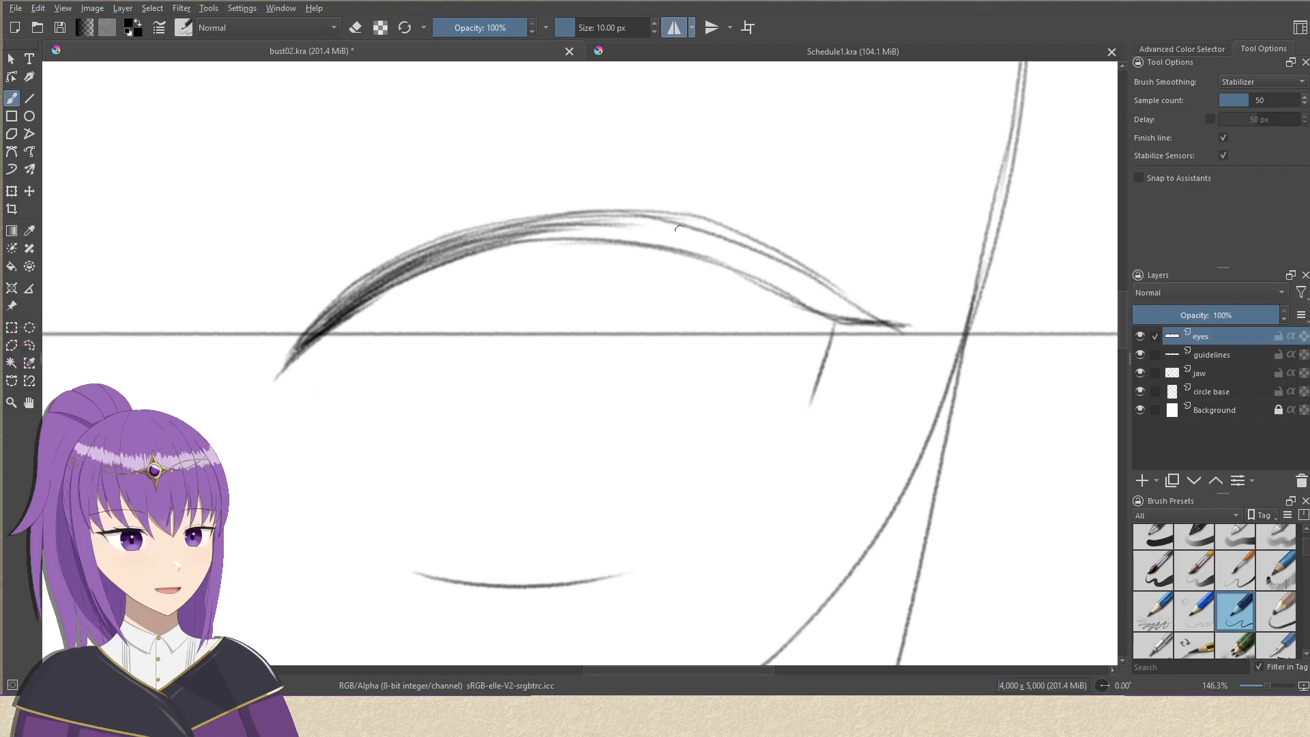
# Hatch the peak of the mirrored upper eyelids with overlapping curved strokes reaching into the outer half.
pyautogui.moveTo(543, 234); pyautogui.dragTo(638, 237)
pyautogui.moveTo(526, 239); pyautogui.dragTo(657, 241)
pyautogui.moveTo(534, 238); pyautogui.dragTo(673, 242)
pyautogui.moveTo(548, 230); pyautogui.dragTo(707, 249)
pyautogui.moveTo(576, 230); pyautogui.dragTo(692, 244)
pyautogui.moveTo(582, 226); pyautogui.dragTo(703, 249)
pyautogui.moveTo(523, 223); pyautogui.dragTo(700, 252)
pyautogui.moveTo(550, 225); pyautogui.dragTo(721, 246)
pyautogui.moveTo(604, 219); pyautogui.dragTo(731, 250)
pyautogui.moveTo(609, 225); pyautogui.dragTo(789, 288)
pyautogui.moveTo(609, 220); pyautogui.dragTo(782, 278)
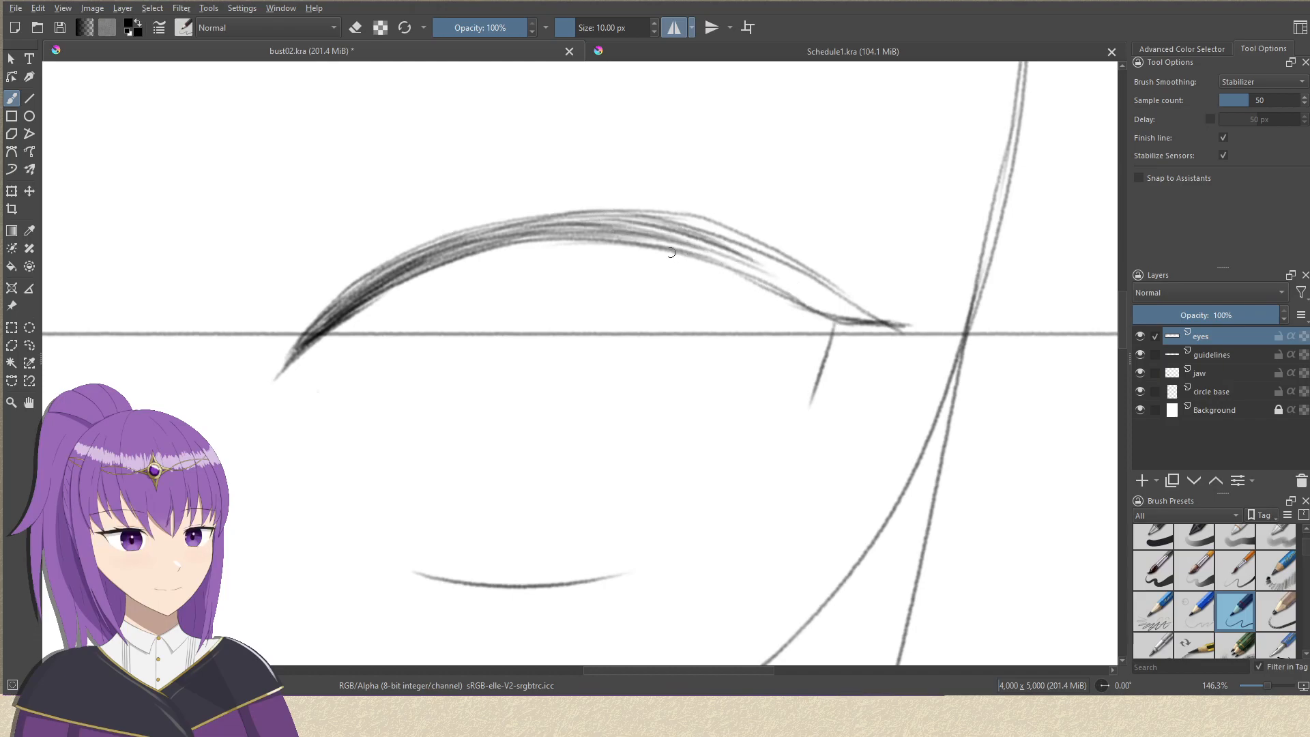
# Continue hatching down the outer half of the upper eyelids between the upper and lower contour lines.
pyautogui.moveTo(624, 228); pyautogui.dragTo(770, 287)
pyautogui.moveTo(636, 225); pyautogui.dragTo(797, 291)
pyautogui.moveTo(639, 228); pyautogui.dragTo(790, 285)
pyautogui.moveTo(705, 235); pyautogui.dragTo(833, 313)
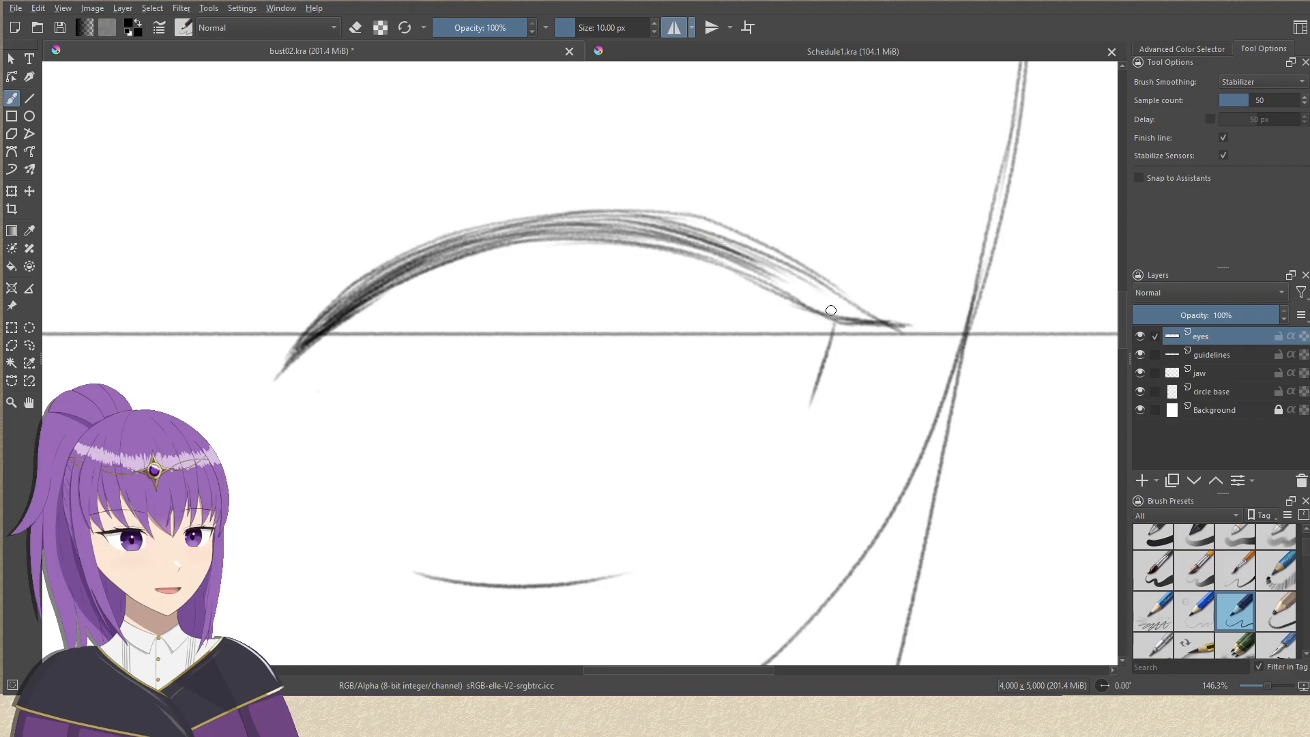
pyautogui.moveTo(637, 238); pyautogui.dragTo(797, 298)
# Hatch the outer ends of the upper eyelids into a dark tapered point at the outer corners.
pyautogui.moveTo(680, 244)
pyautogui.mouseDown()
pyautogui.moveTo(784, 305)
pyautogui.moveTo(563, 281)
pyautogui.moveTo(666, 319)
pyautogui.moveTo(656, 328)
pyautogui.mouseUp()
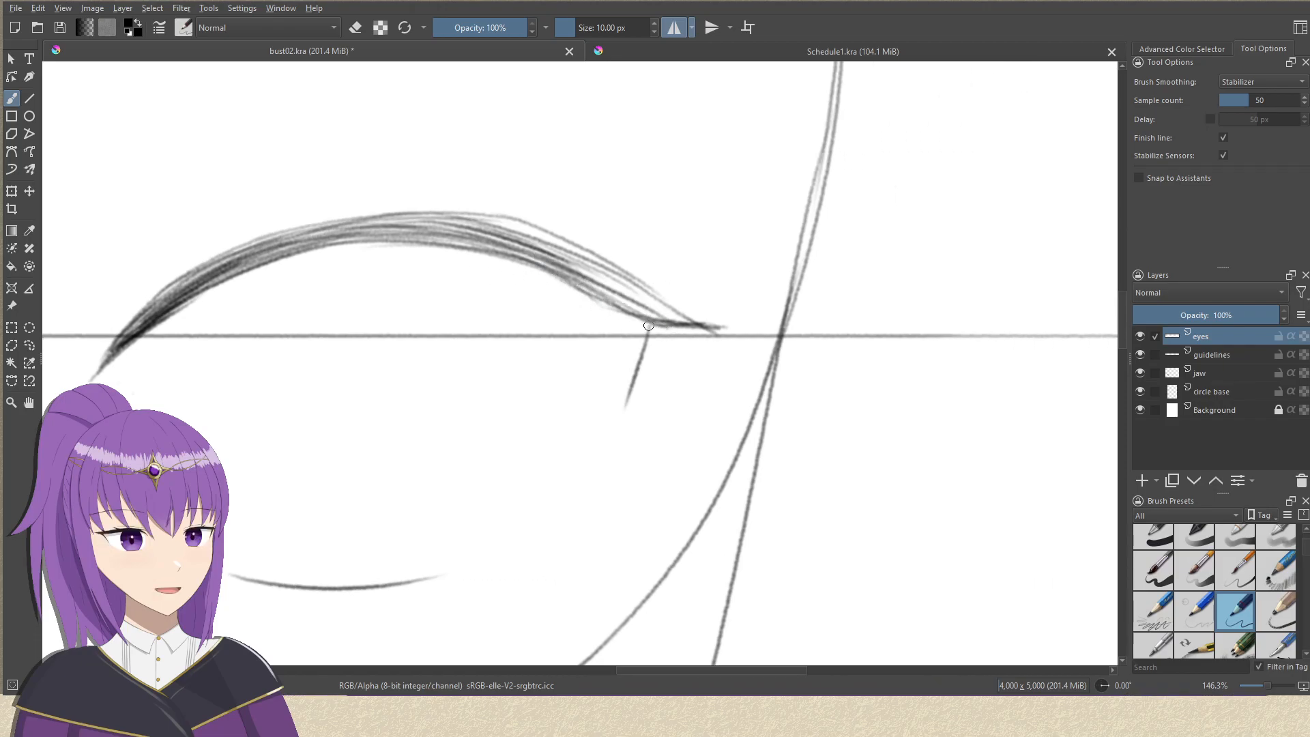
pyautogui.moveTo(587, 284); pyautogui.dragTo(653, 325)
pyautogui.moveTo(586, 282); pyautogui.dragTo(660, 330)
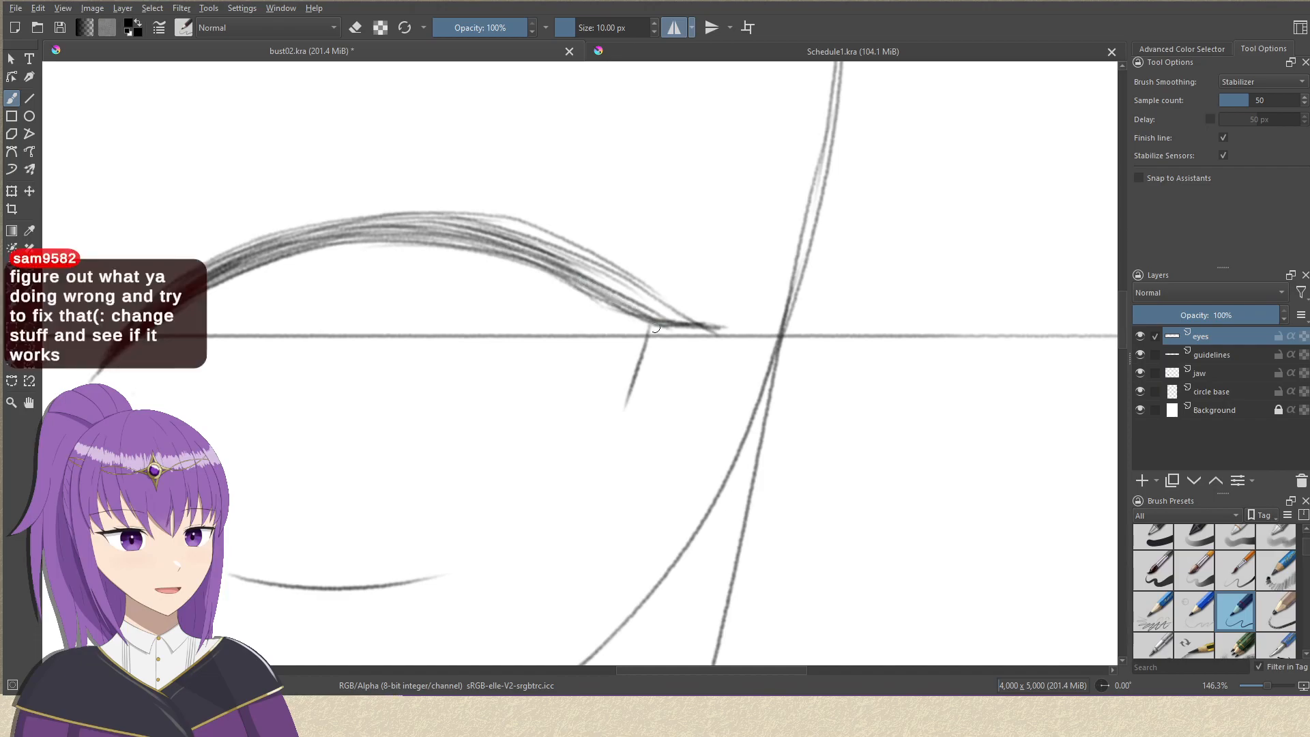
pyautogui.moveTo(591, 286)
pyautogui.mouseDown()
pyautogui.moveTo(654, 324)
pyautogui.moveTo(684, 324)
pyautogui.mouseUp()
pyautogui.moveTo(577, 268); pyautogui.dragTo(705, 334)
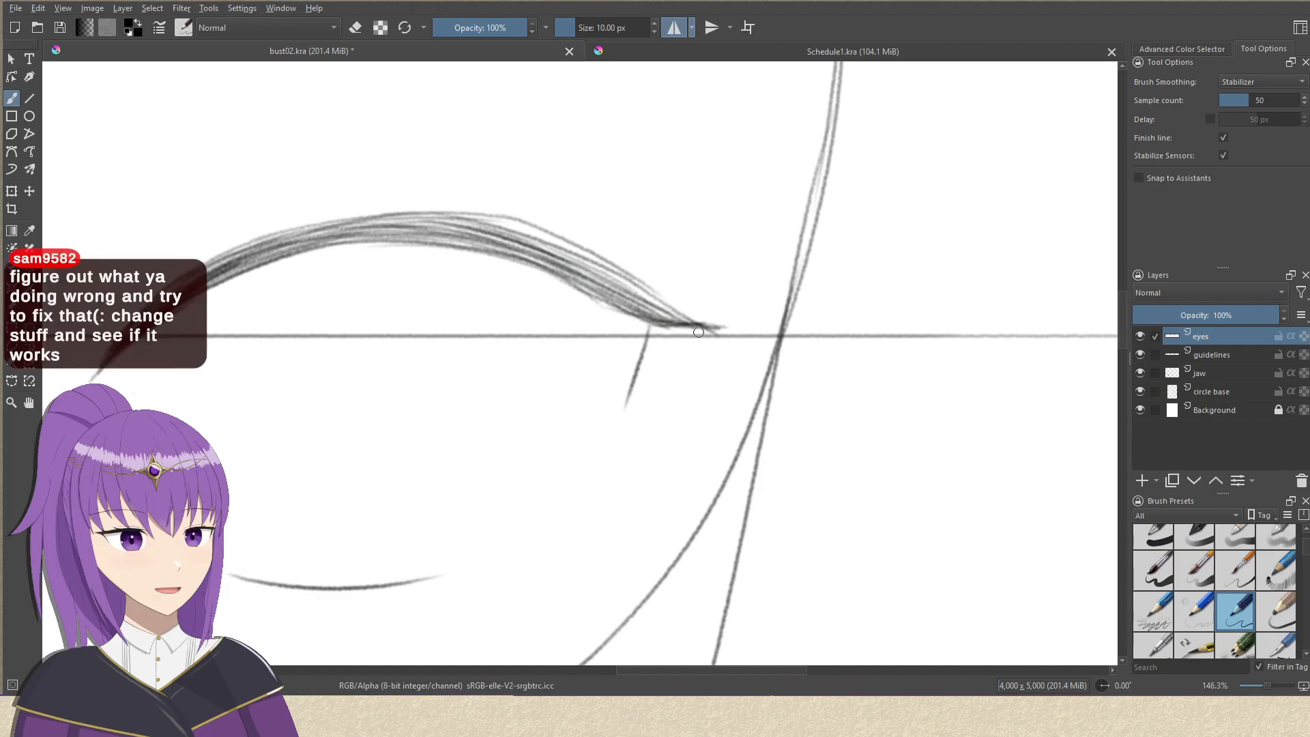
pyautogui.moveTo(636, 305); pyautogui.dragTo(691, 323)
pyautogui.moveTo(487, 225); pyautogui.dragTo(702, 334)
pyautogui.moveTo(506, 232); pyautogui.dragTo(706, 331)
pyautogui.moveTo(641, 302); pyautogui.dragTo(701, 331)
# Thicken the short downward marks below the outer eye corners into dark tapered wedges, undoing the rejected strokes.
pyautogui.scroll(-6, 691, 319)
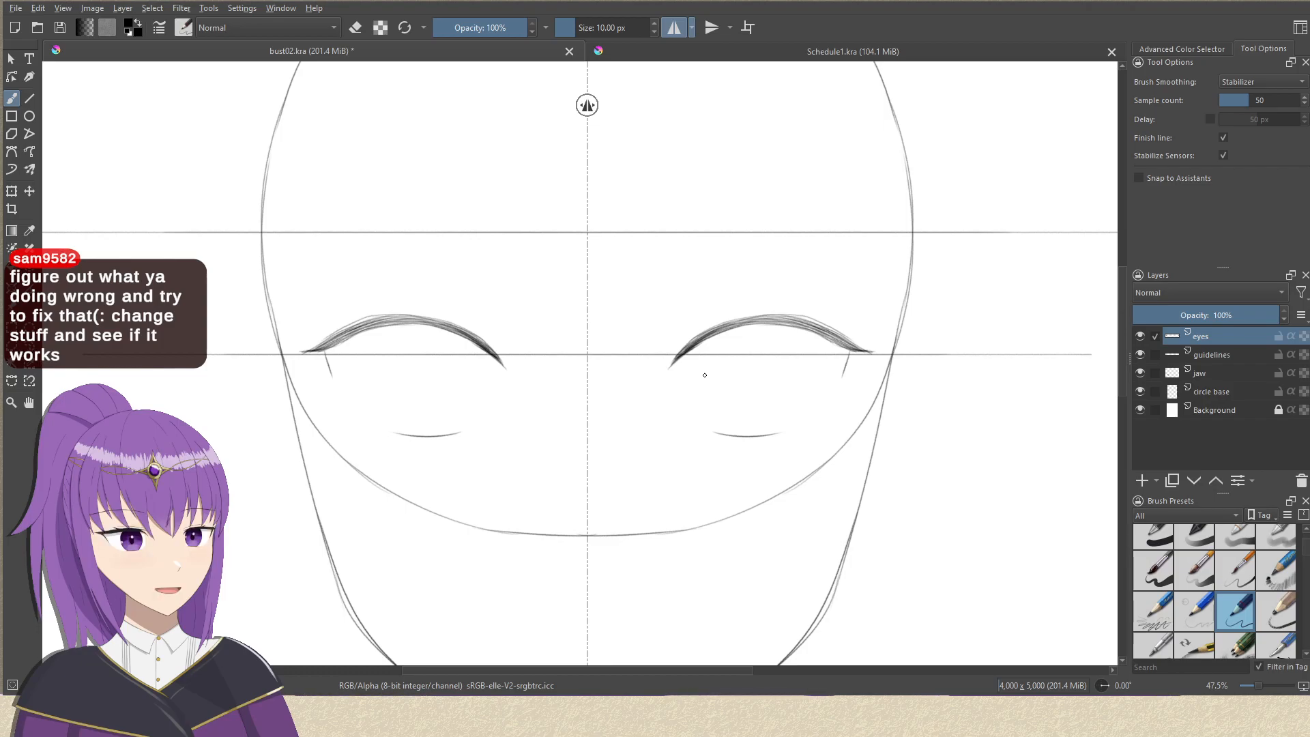
pyautogui.moveTo(632, 329); pyautogui.dragTo(556, 284)
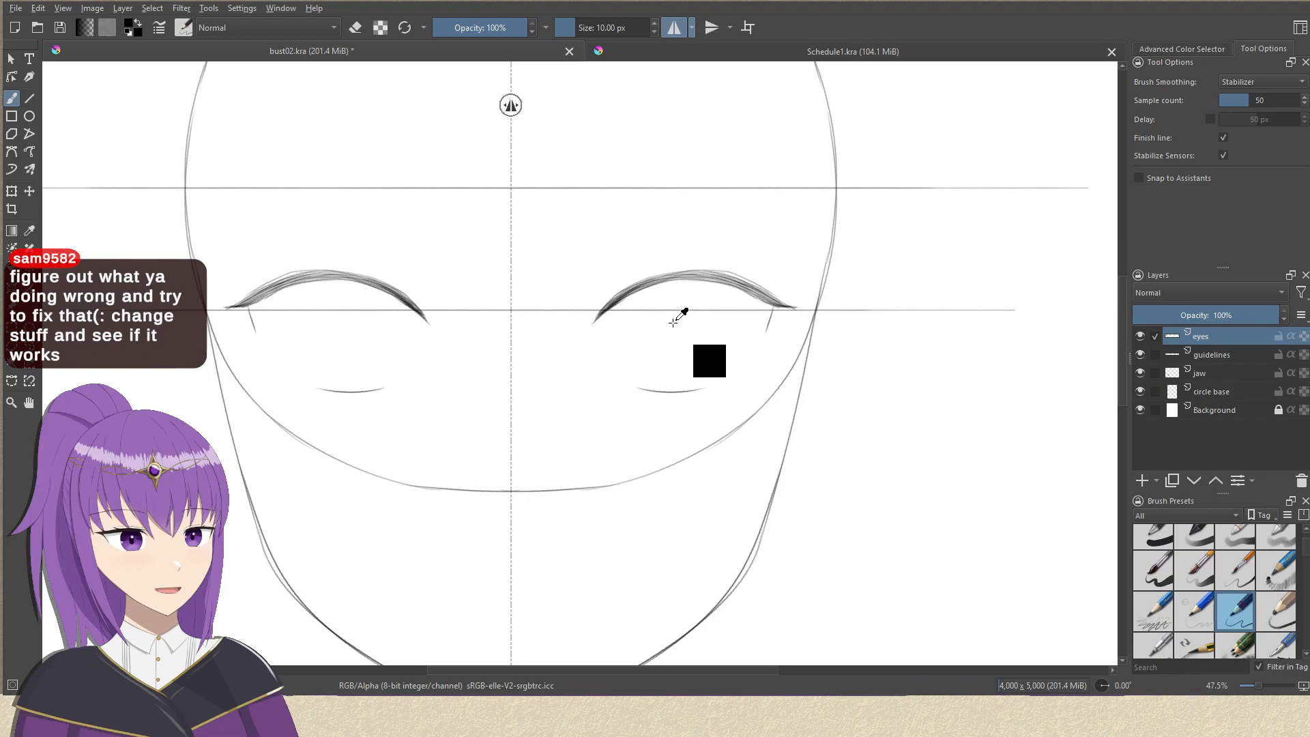
pyautogui.scroll(-2, 678, 320)
pyautogui.scroll(5, 669, 342)
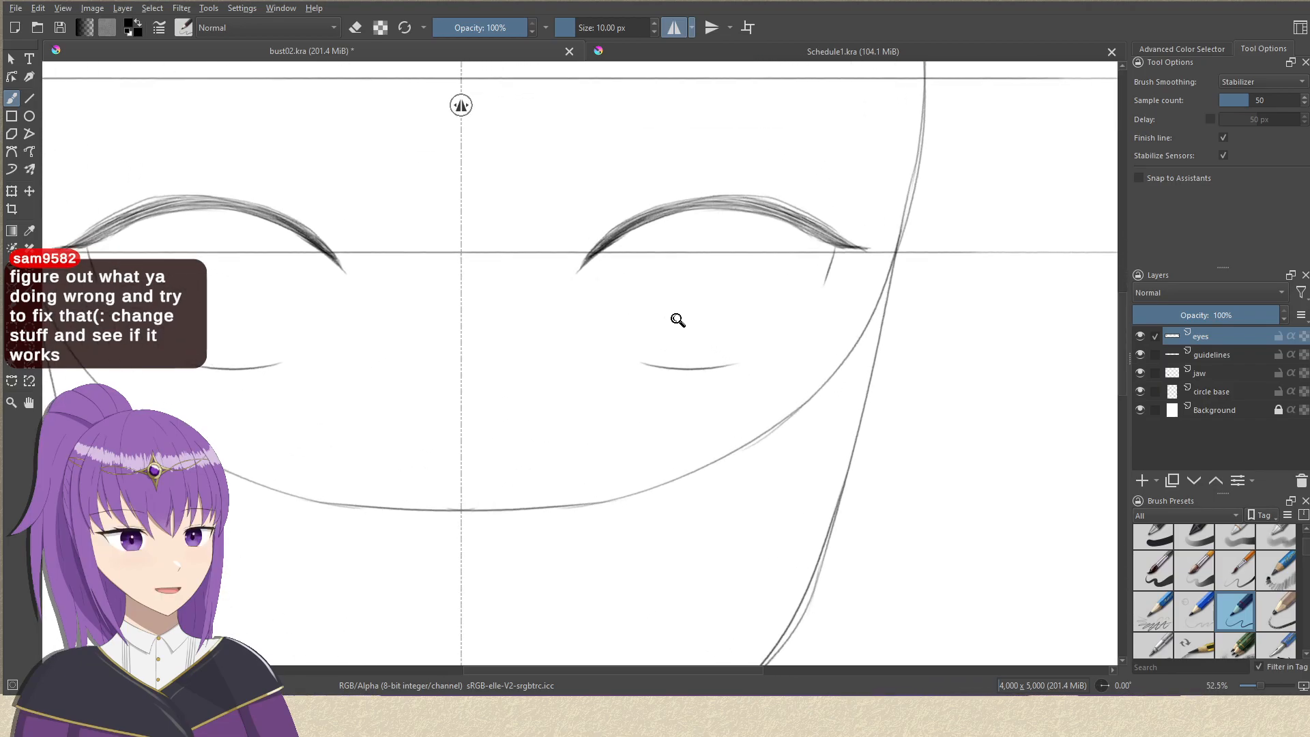
pyautogui.scroll(4, 679, 348)
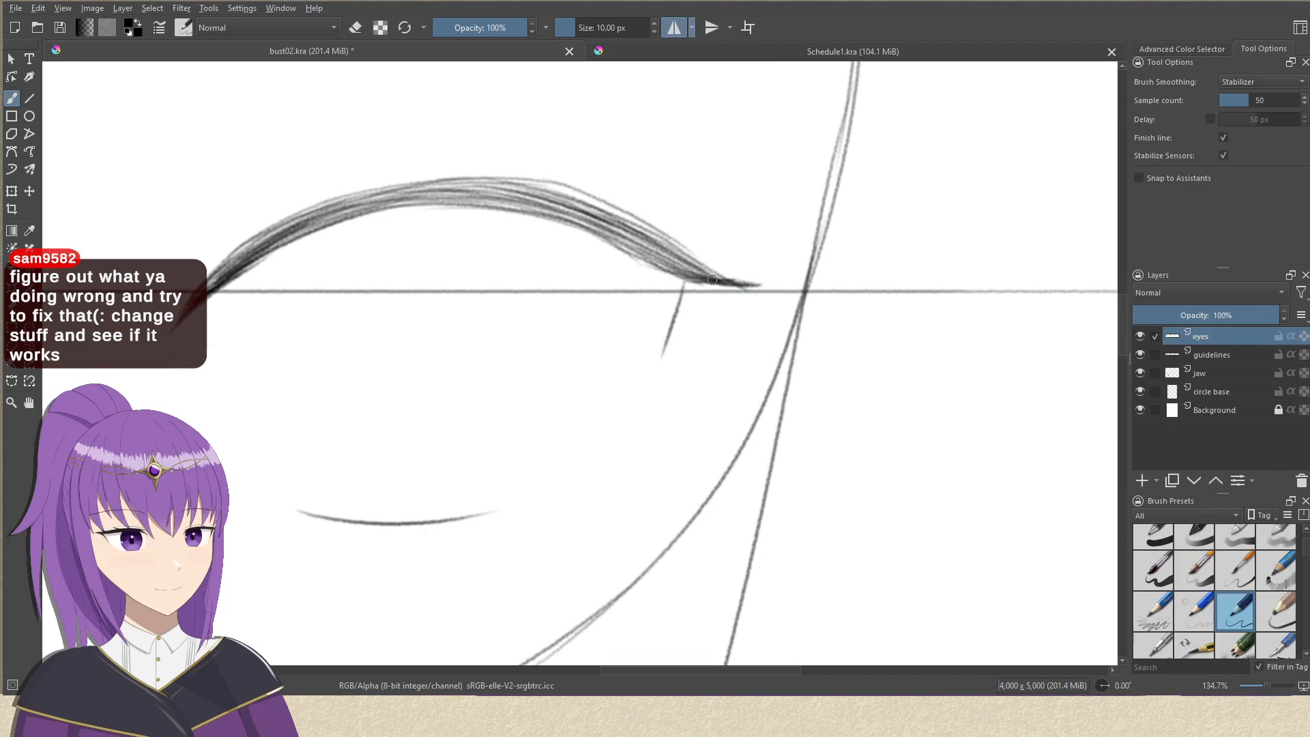
pyautogui.moveTo(705, 286); pyautogui.dragTo(667, 347)
pyautogui.hotkey('ctrl', 'z')
pyautogui.moveTo(704, 284); pyautogui.dragTo(660, 356)
pyautogui.moveTo(688, 281); pyautogui.dragTo(662, 354)
pyautogui.moveTo(692, 283); pyautogui.dragTo(667, 352)
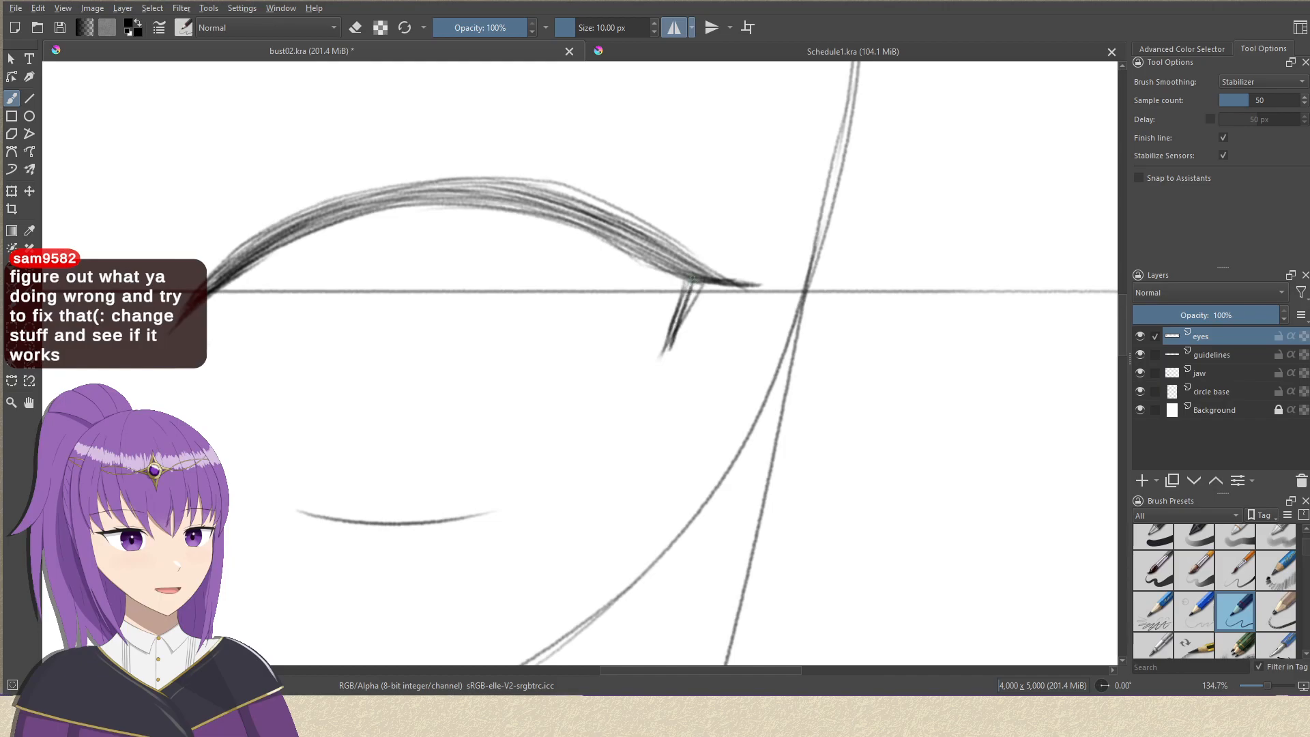
pyautogui.hotkey('ctrl', 'z')
pyautogui.hotkey('ctrl', 'z')
pyautogui.moveTo(688, 280); pyautogui.dragTo(665, 348)
pyautogui.moveTo(695, 282); pyautogui.dragTo(677, 323)
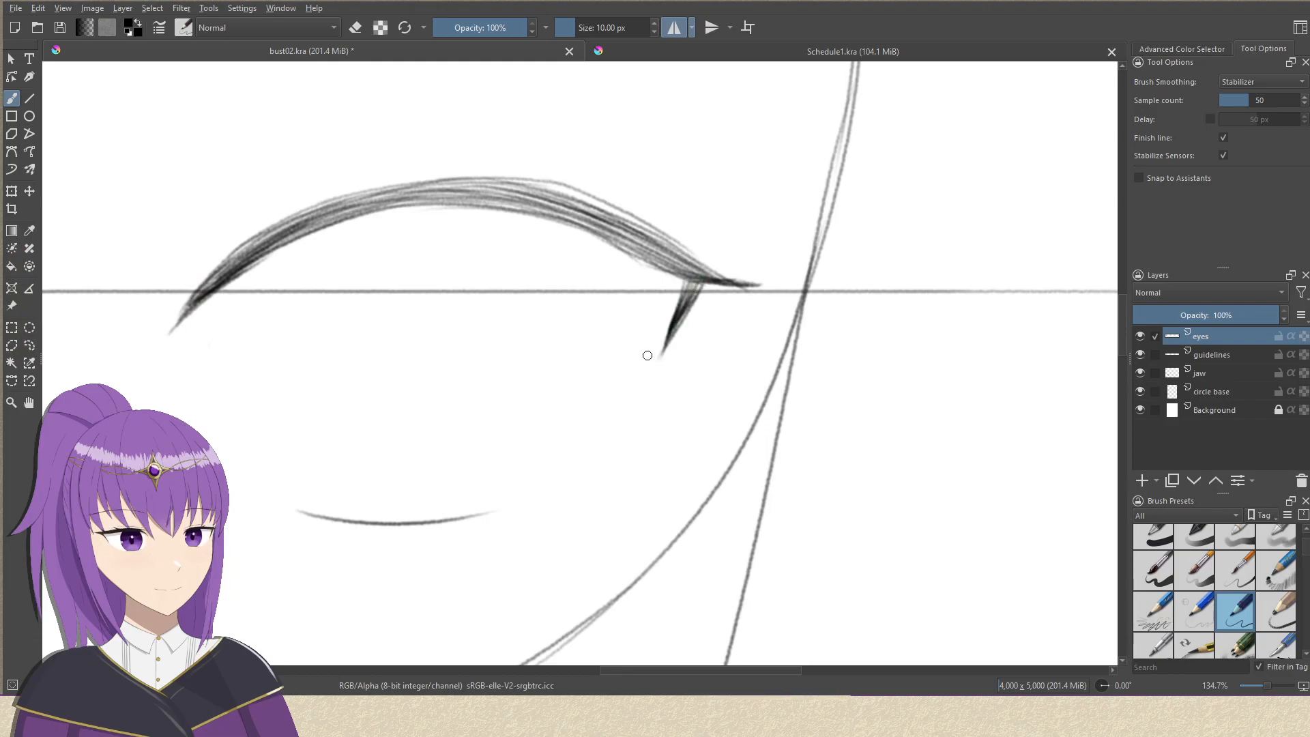
pyautogui.moveTo(618, 296); pyautogui.dragTo(676, 254)
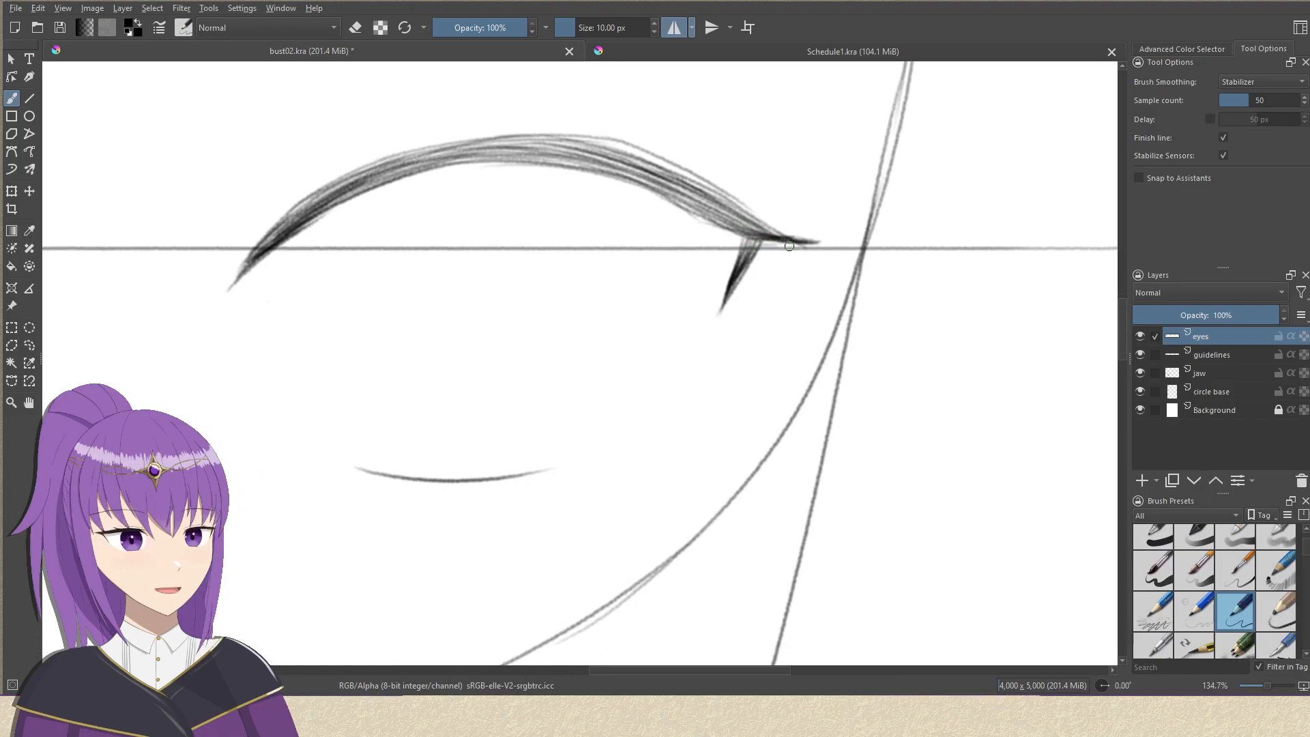
pyautogui.moveTo(761, 238); pyautogui.dragTo(726, 306)
pyautogui.hotkey('ctrl', 'z')
pyautogui.moveTo(756, 240); pyautogui.dragTo(720, 305)
pyautogui.hotkey('ctrl', 'z')
pyautogui.moveTo(750, 237)
pyautogui.mouseDown()
pyautogui.moveTo(725, 297)
pyautogui.moveTo(729, 285)
pyautogui.mouseUp()
pyautogui.moveTo(748, 233); pyautogui.dragTo(716, 313)
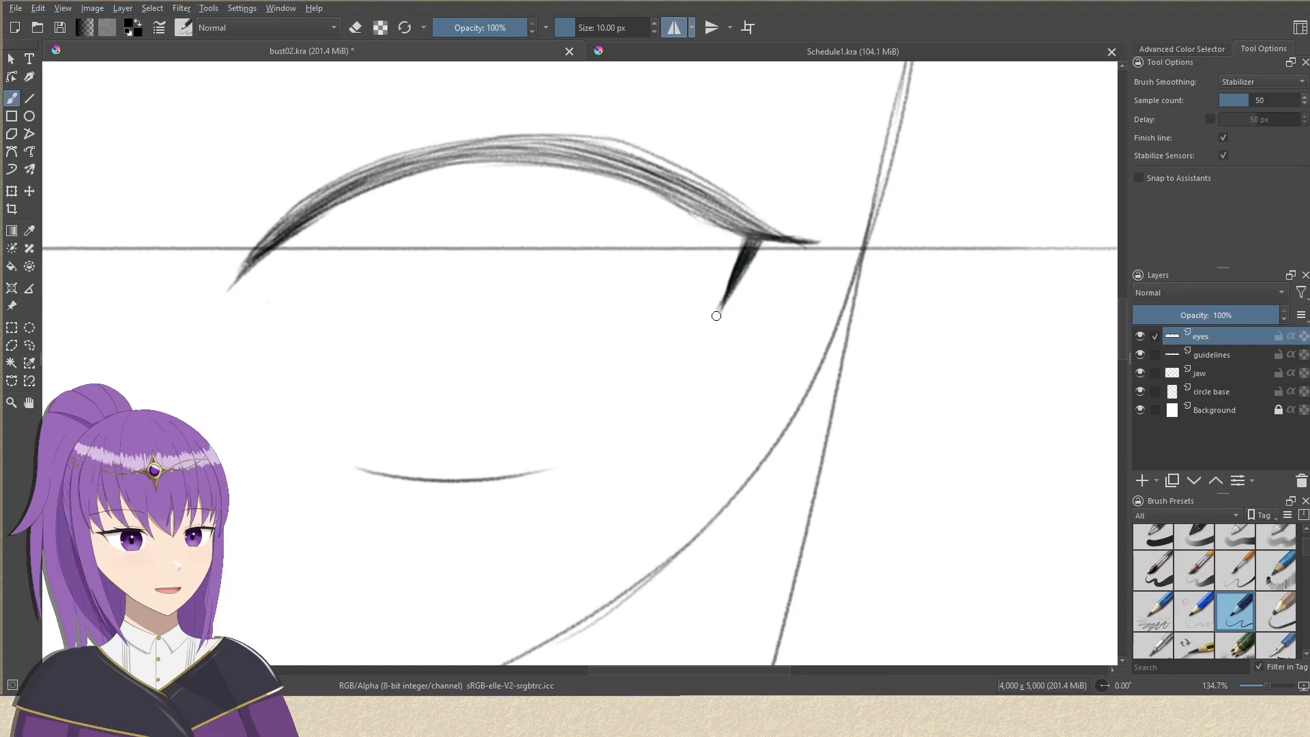
pyautogui.hotkey('ctrl', 'z')
pyautogui.hotkey('ctrl', 'z')
# Draw four long, gently curved, near-horizontal strokes on the blank canvas beside the jaw.
pyautogui.moveTo(655, 309); pyautogui.dragTo(1044, 272)
pyautogui.moveTo(687, 395)
pyautogui.mouseDown()
pyautogui.moveTo(498, 354)
pyautogui.moveTo(994, 295)
pyautogui.mouseUp()
pyautogui.moveTo(541, 426)
pyautogui.mouseDown()
pyautogui.moveTo(898, 377)
pyautogui.moveTo(1035, 374)
pyautogui.mouseUp()
pyautogui.moveTo(595, 476)
pyautogui.mouseDown()
pyautogui.moveTo(1084, 430)
pyautogui.moveTo(866, 441)
pyautogui.moveTo(865, 418)
pyautogui.mouseUp()
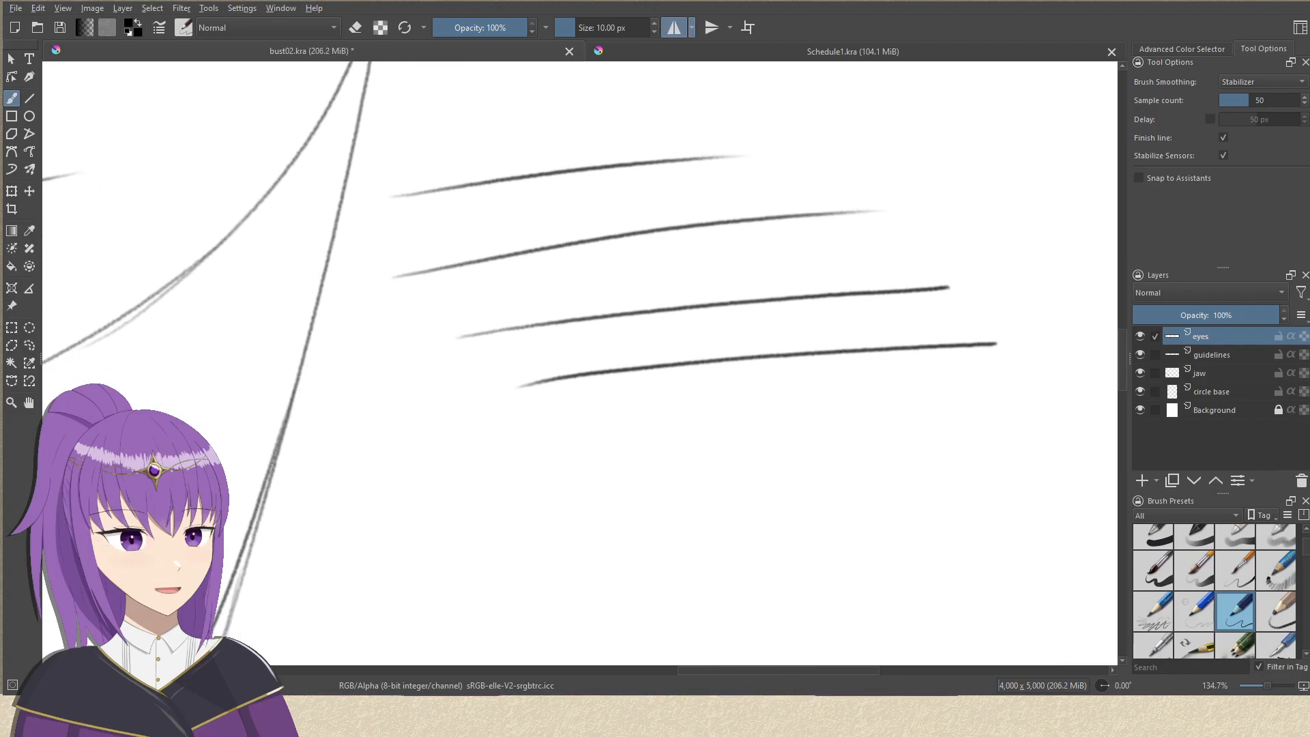
# Undo the four long practice strokes on the blank canvas beside the jaw.
pyautogui.hotkey('ctrl', 'z')
pyautogui.hotkey('ctrl', 'z')
pyautogui.moveTo(664, 389); pyautogui.dragTo(816, 444)
pyautogui.hotkey('ctrl', 'z')
pyautogui.hotkey('ctrl', 'z')
# Try three long, rising, gently curved parallel strokes on the blank canvas beside the jaw, and undo them.
pyautogui.moveTo(533, 406); pyautogui.dragTo(1085, 262)
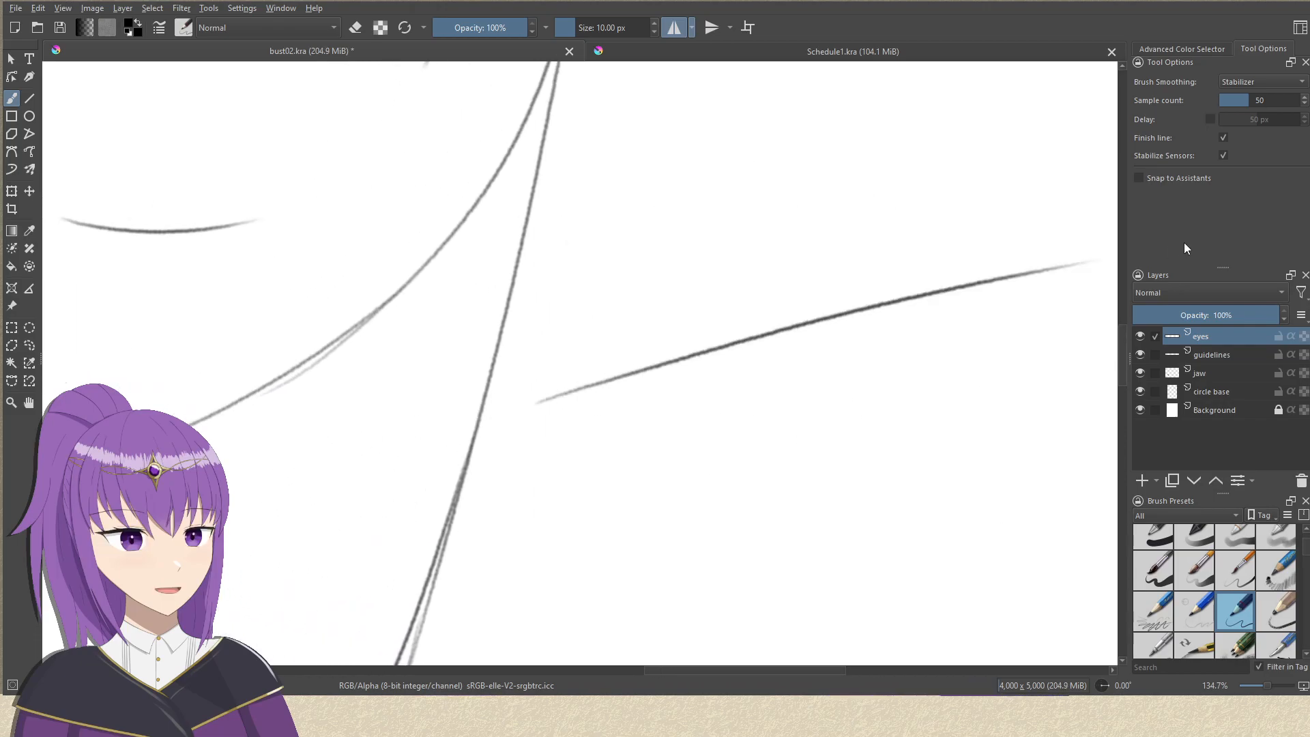
pyautogui.moveTo(868, 342); pyautogui.dragTo(771, 245)
pyautogui.moveTo(480, 411); pyautogui.dragTo(1023, 234)
pyautogui.moveTo(546, 484); pyautogui.dragTo(1073, 289)
pyautogui.moveTo(790, 309); pyautogui.dragTo(986, 391)
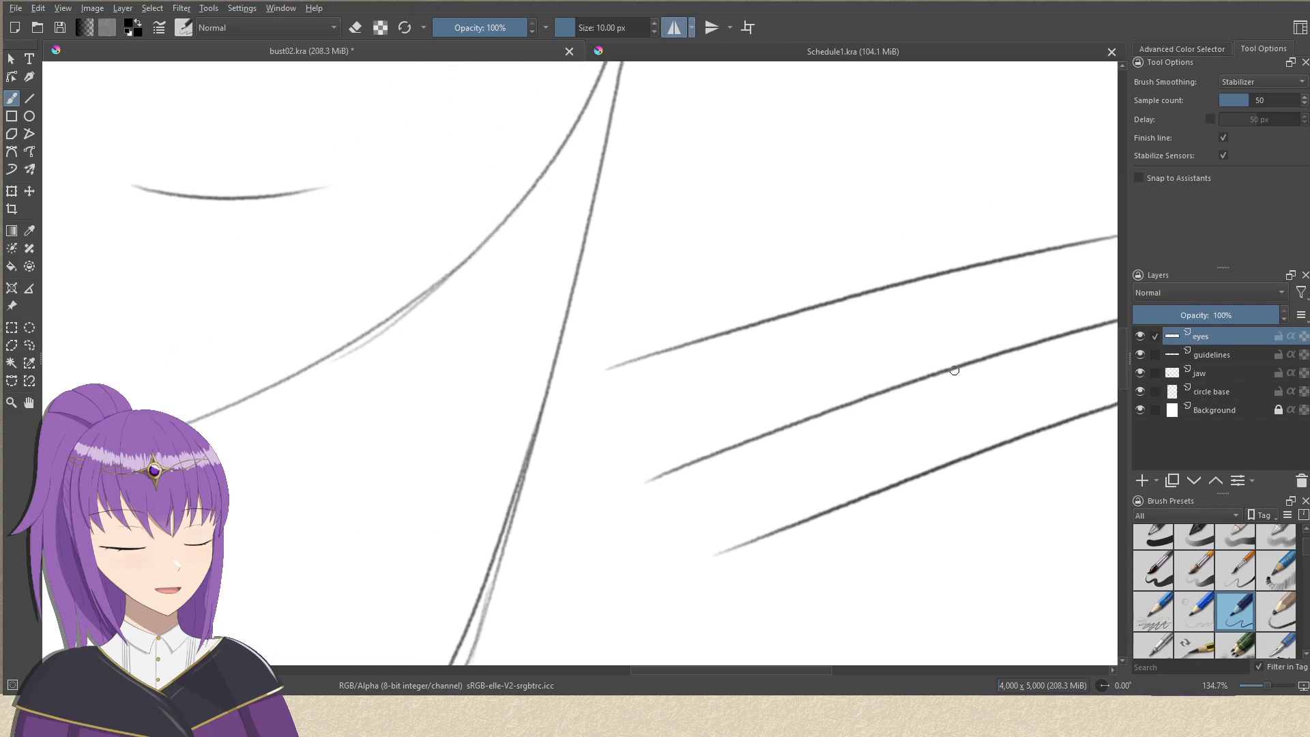
pyautogui.hotkey('ctrl', 'z')
pyautogui.hotkey('ctrl', 'z')
# Try two more rising practice strokes beside the jaw and undo both.
pyautogui.hotkey('ctrl', 'z')
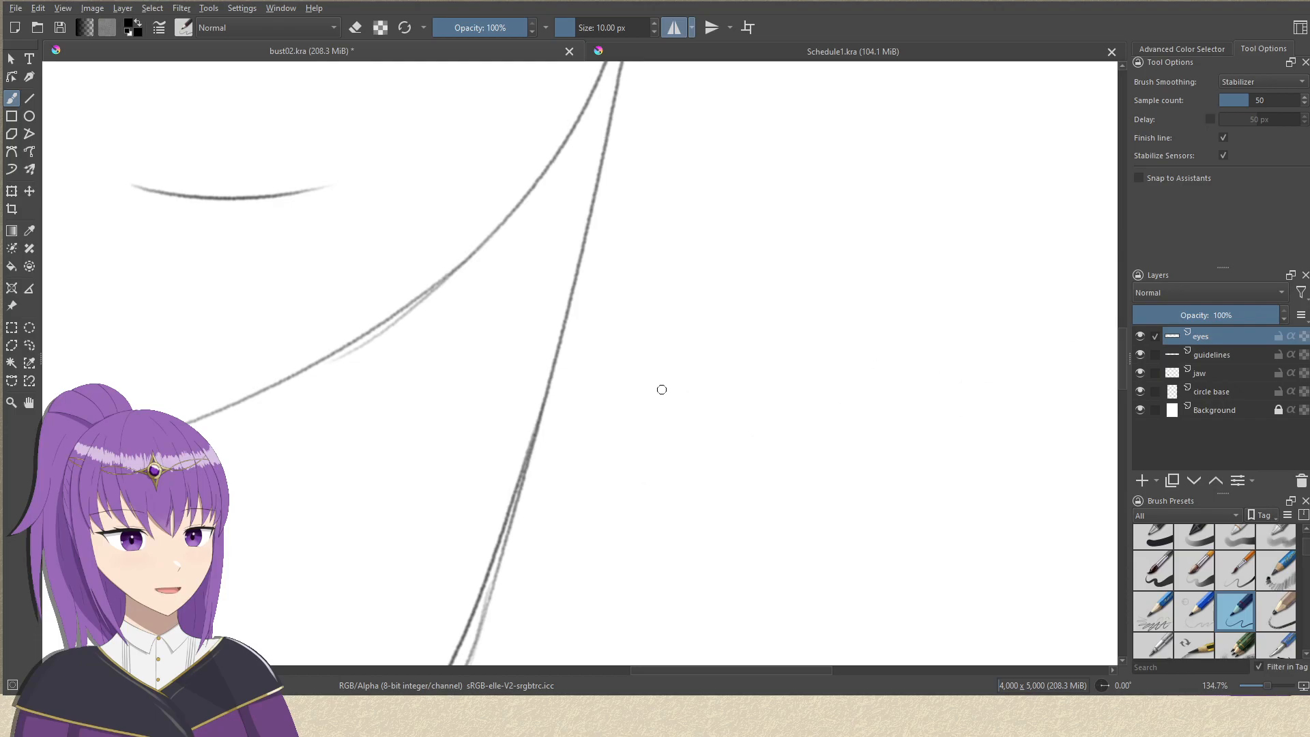
pyautogui.moveTo(599, 408); pyautogui.dragTo(1003, 243)
pyautogui.moveTo(573, 469); pyautogui.dragTo(976, 373)
pyautogui.hotkey('ctrl', 'z')
pyautogui.hotkey('ctrl', 'z')
pyautogui.moveTo(673, 276); pyautogui.dragTo(948, 465)
pyautogui.moveTo(785, 401); pyautogui.dragTo(765, 436)
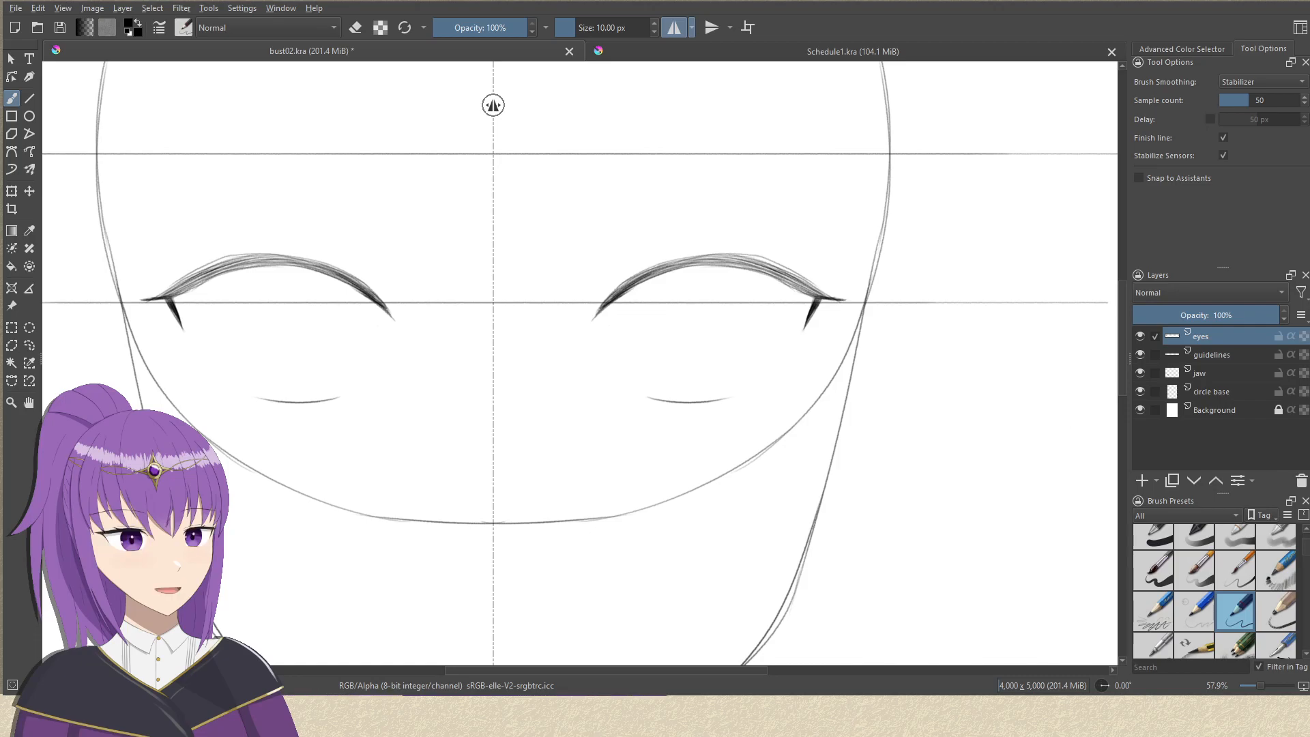
# Add a new paint layer above the eyes layer and make the eyes layer active again.
pyautogui.click(1140, 479)
pyautogui.click(1218, 356)
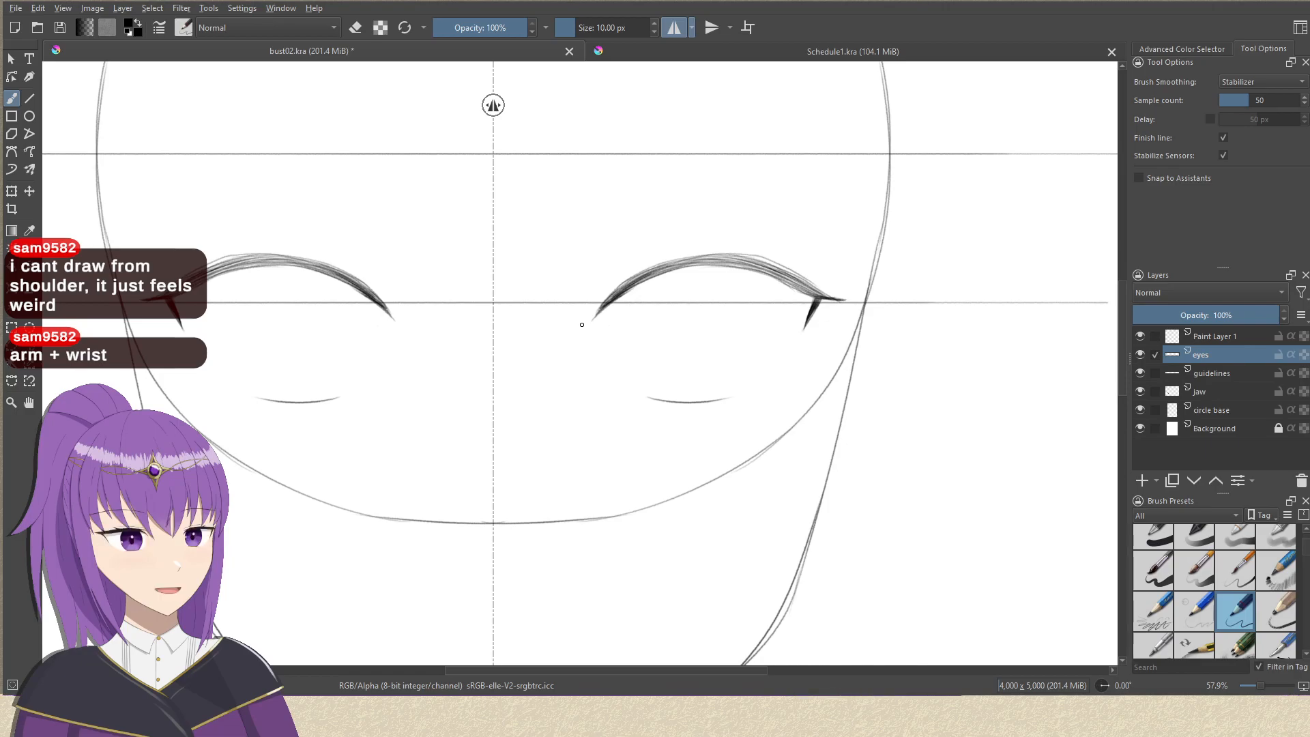
# Try two long diagonal strokes from the blank area beside the jaw up across the mirror axis, and undo them.
pyautogui.moveTo(453, 247); pyautogui.dragTo(816, 99)
pyautogui.moveTo(369, 403); pyautogui.dragTo(509, 256)
pyautogui.moveTo(230, 356)
pyautogui.mouseDown()
pyautogui.moveTo(788, 179)
pyautogui.moveTo(1089, 104)
pyautogui.mouseUp()
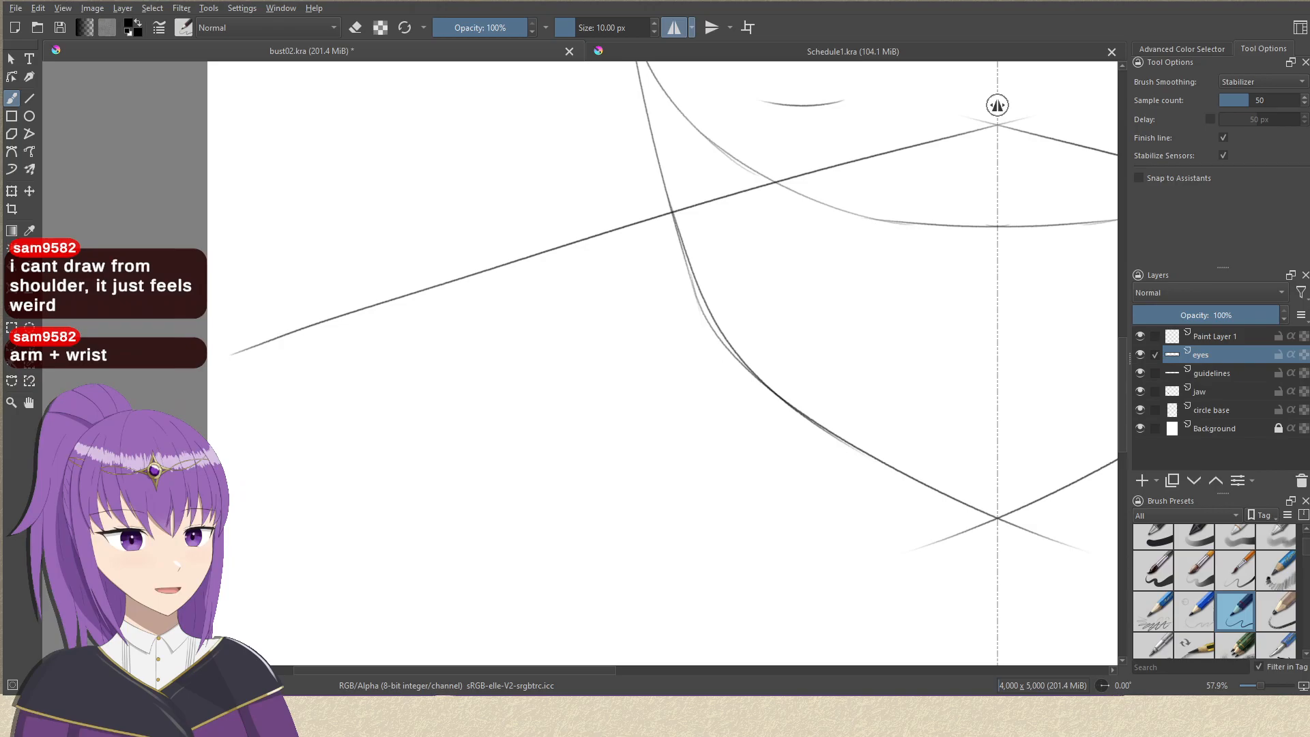
pyautogui.moveTo(270, 508)
pyautogui.mouseDown()
pyautogui.moveTo(565, 372)
pyautogui.moveTo(1085, 164)
pyautogui.mouseUp()
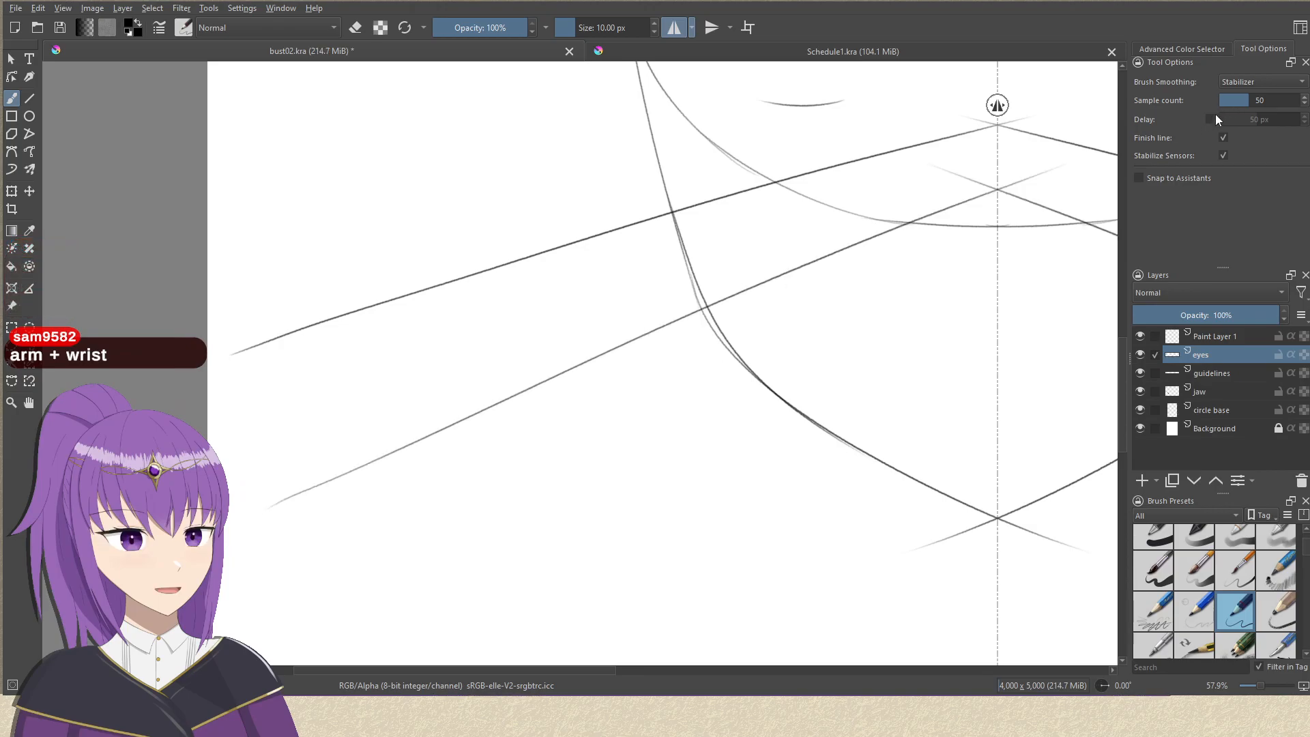
pyautogui.moveTo(724, 409); pyautogui.dragTo(578, 279)
pyautogui.hotkey('ctrl', 'z')
pyautogui.hotkey('ctrl', 'z')
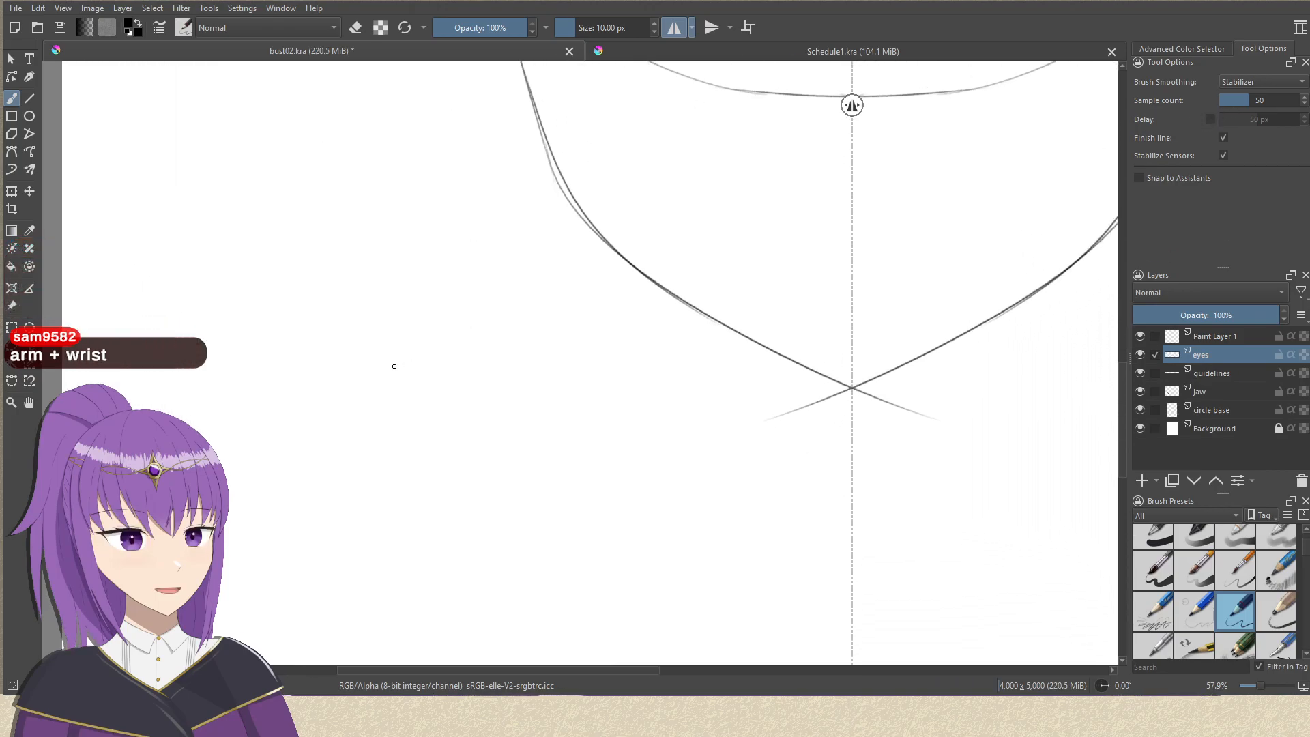
# Try four long, nested arched strokes in the blank area below the jaw, and undo them.
pyautogui.moveTo(389, 362); pyautogui.dragTo(564, 242)
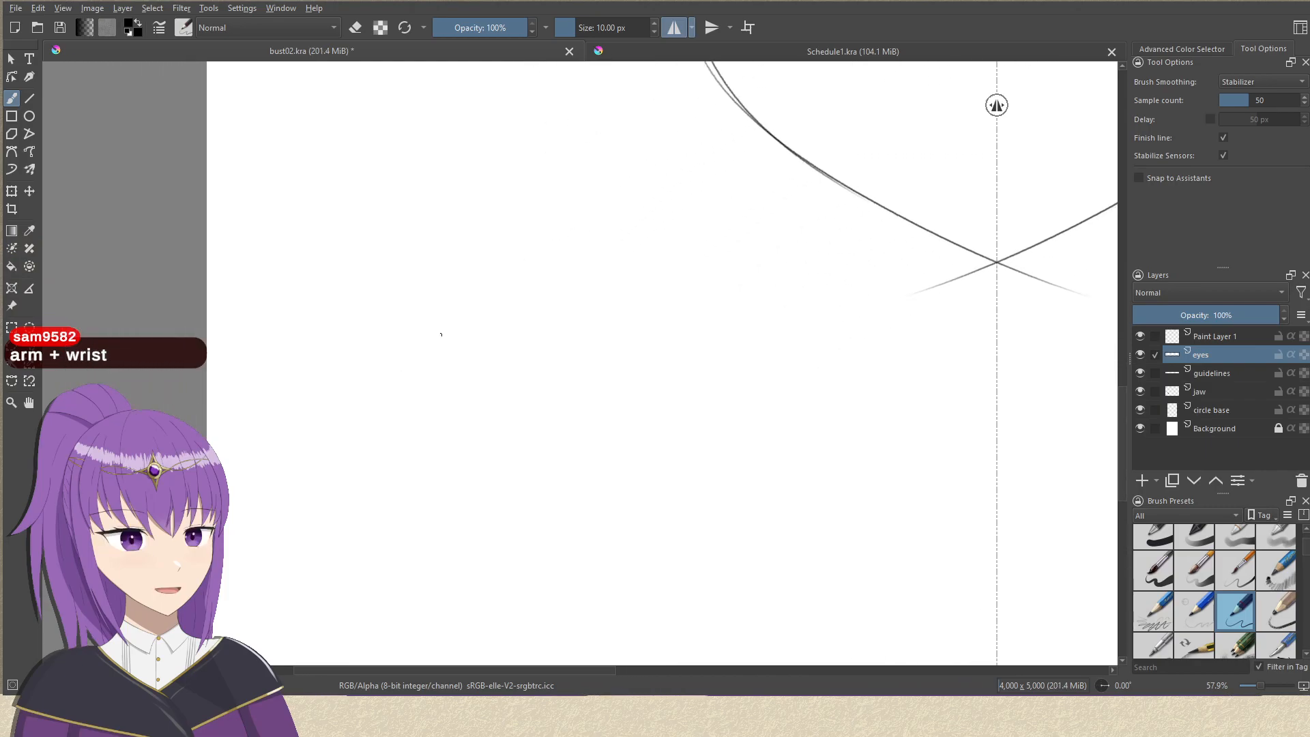
pyautogui.moveTo(389, 402)
pyautogui.mouseDown()
pyautogui.moveTo(709, 219)
pyautogui.moveTo(831, 224)
pyautogui.mouseUp()
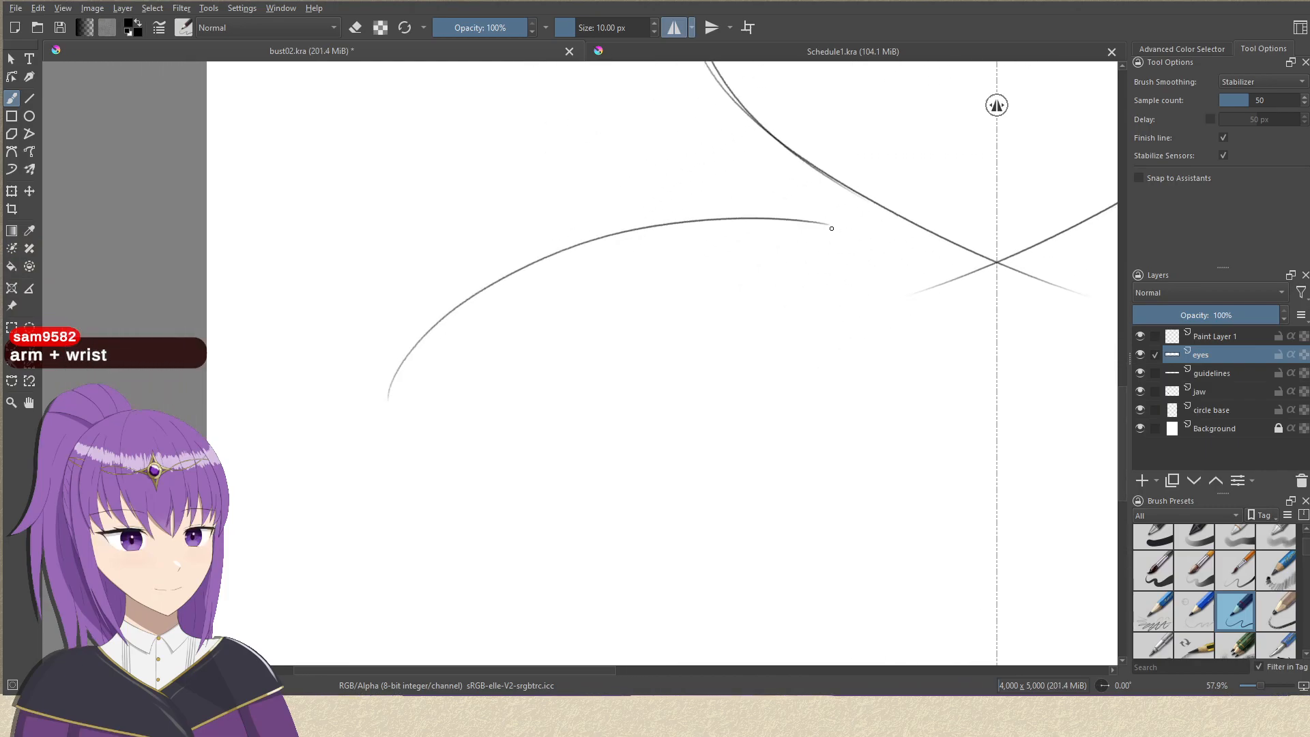
pyautogui.moveTo(404, 479)
pyautogui.mouseDown()
pyautogui.moveTo(614, 277)
pyautogui.moveTo(924, 243)
pyautogui.mouseUp()
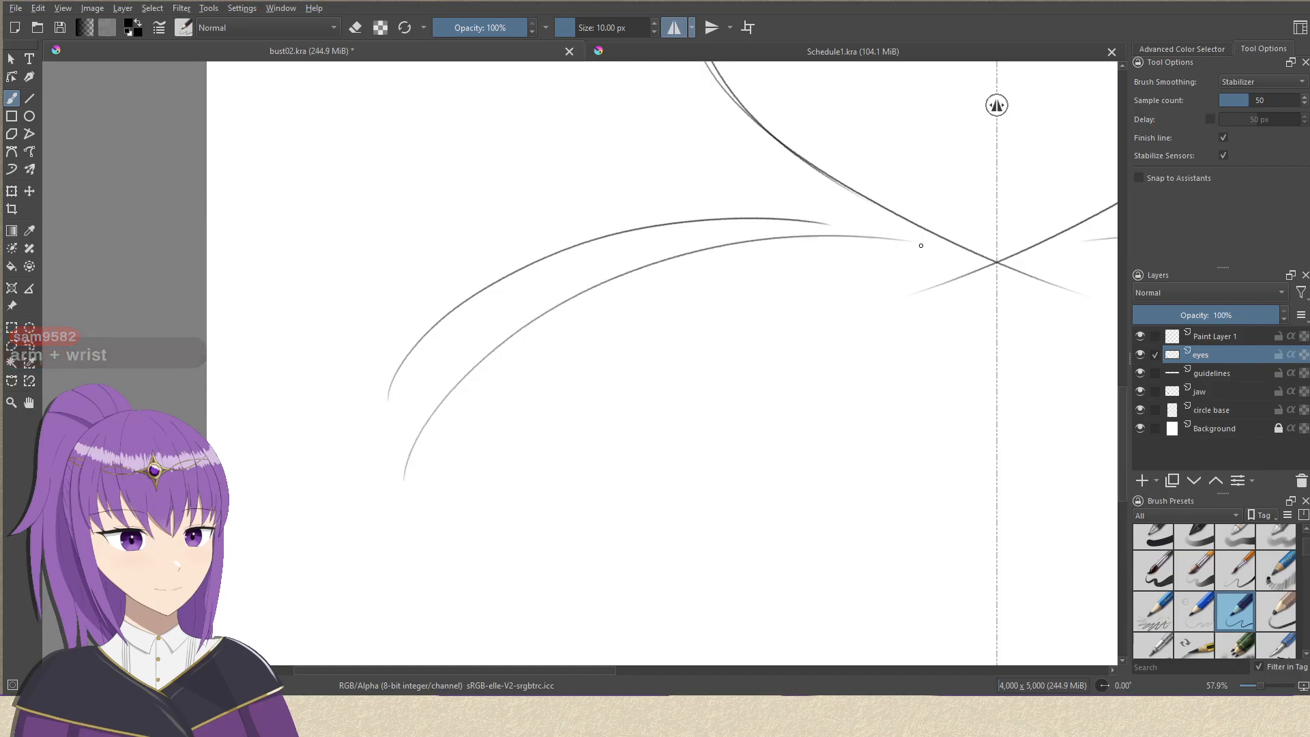
pyautogui.moveTo(473, 490); pyautogui.dragTo(916, 271)
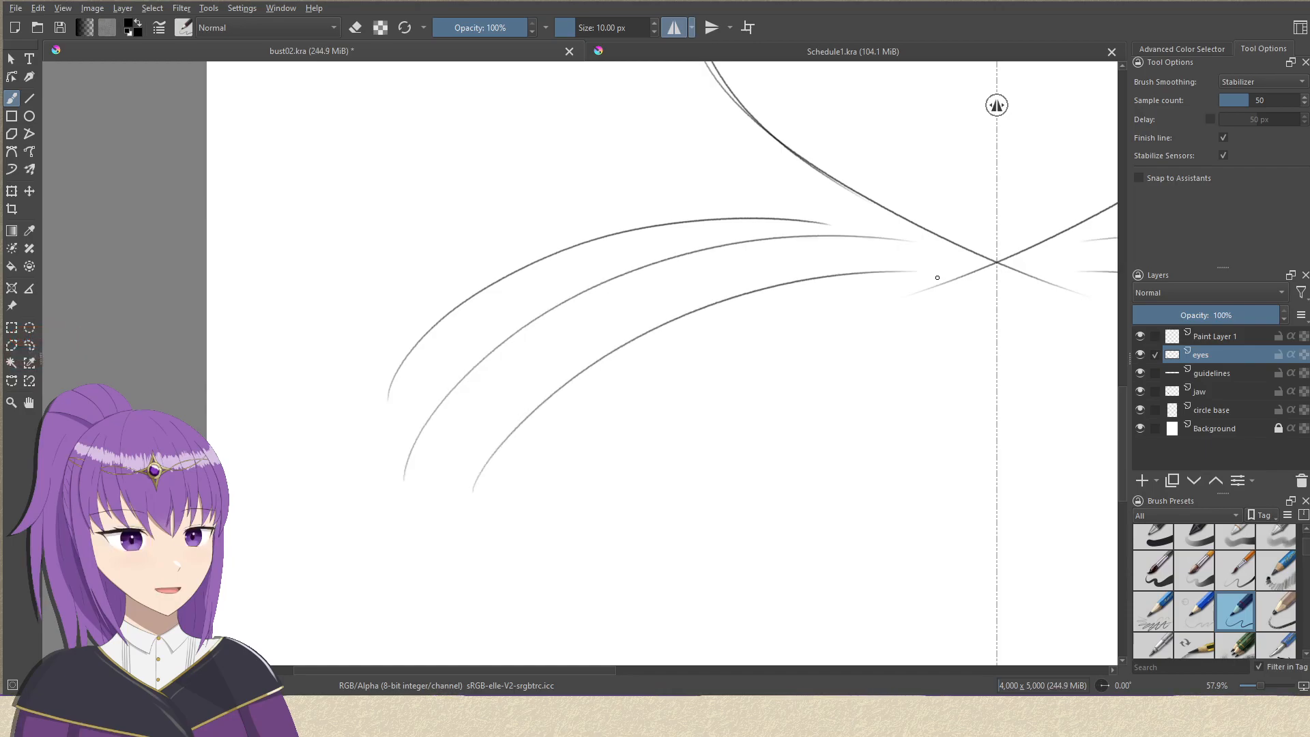
pyautogui.moveTo(503, 506); pyautogui.dragTo(1063, 316)
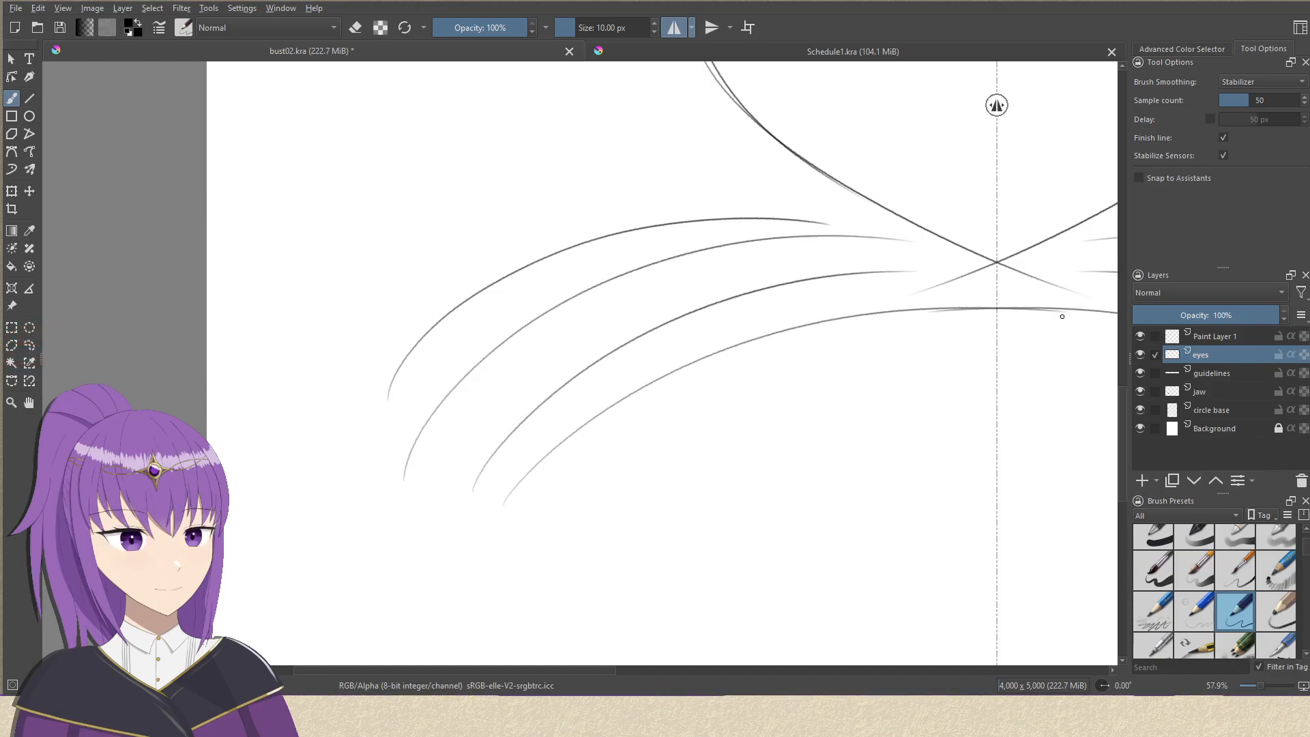
pyautogui.hotkey('ctrl', 'z')
pyautogui.hotkey('ctrl', 'z')
pyautogui.hotkey('ctrl', 'z')
pyautogui.hotkey('ctrl', 'z')
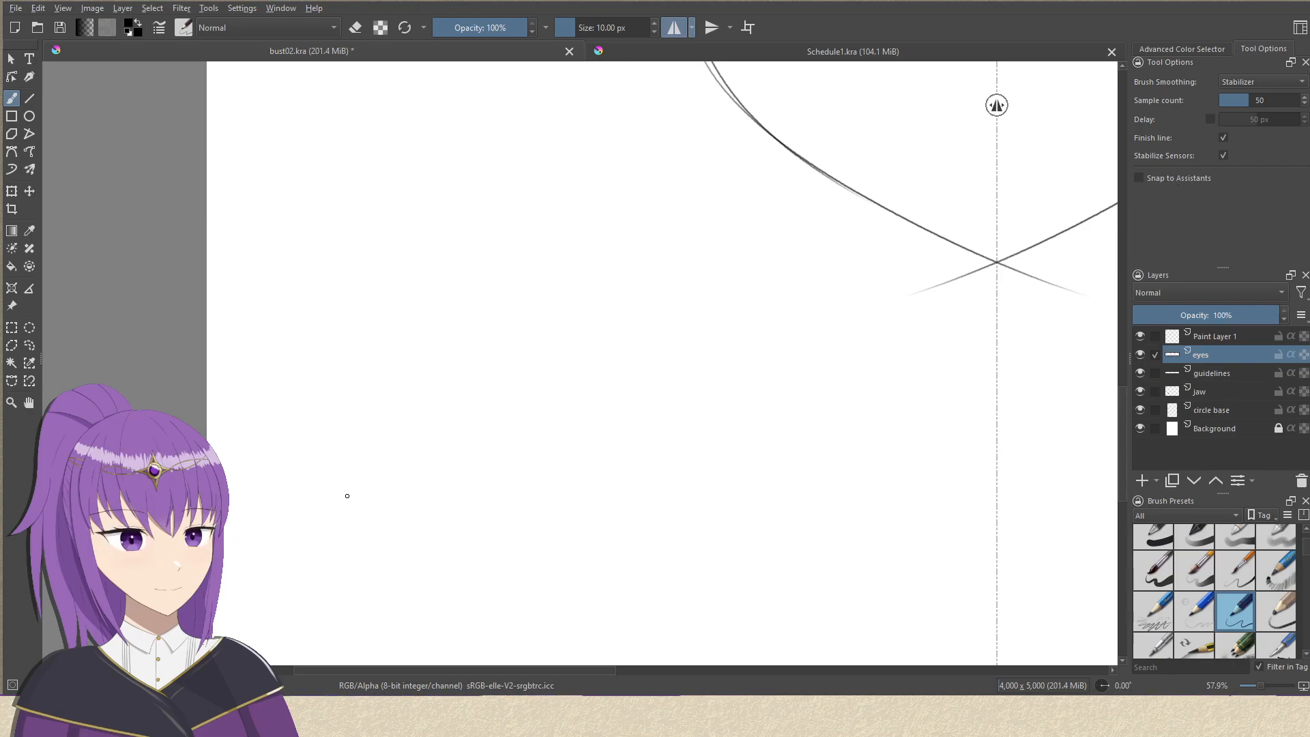
# Try long, steeply rising diagonal strokes across the blank area below the jaw, undoing each one.
pyautogui.moveTo(279, 552); pyautogui.dragTo(901, 179)
pyautogui.hotkey('ctrl', 'z')
pyautogui.moveTo(283, 575); pyautogui.dragTo(1107, 165)
pyautogui.hotkey('ctrl', 'z')
pyautogui.moveTo(296, 581); pyautogui.dragTo(1018, 117)
pyautogui.hotkey('ctrl', 'z')
pyautogui.moveTo(362, 532); pyautogui.dragTo(989, 94)
pyautogui.hotkey('ctrl', 'z')
pyautogui.moveTo(336, 540); pyautogui.dragTo(983, 65)
pyautogui.moveTo(718, 232)
pyautogui.mouseDown()
pyautogui.moveTo(503, 415)
pyautogui.moveTo(695, 291)
pyautogui.moveTo(730, 243)
pyautogui.mouseUp()
pyautogui.hotkey('ctrl', 'z')
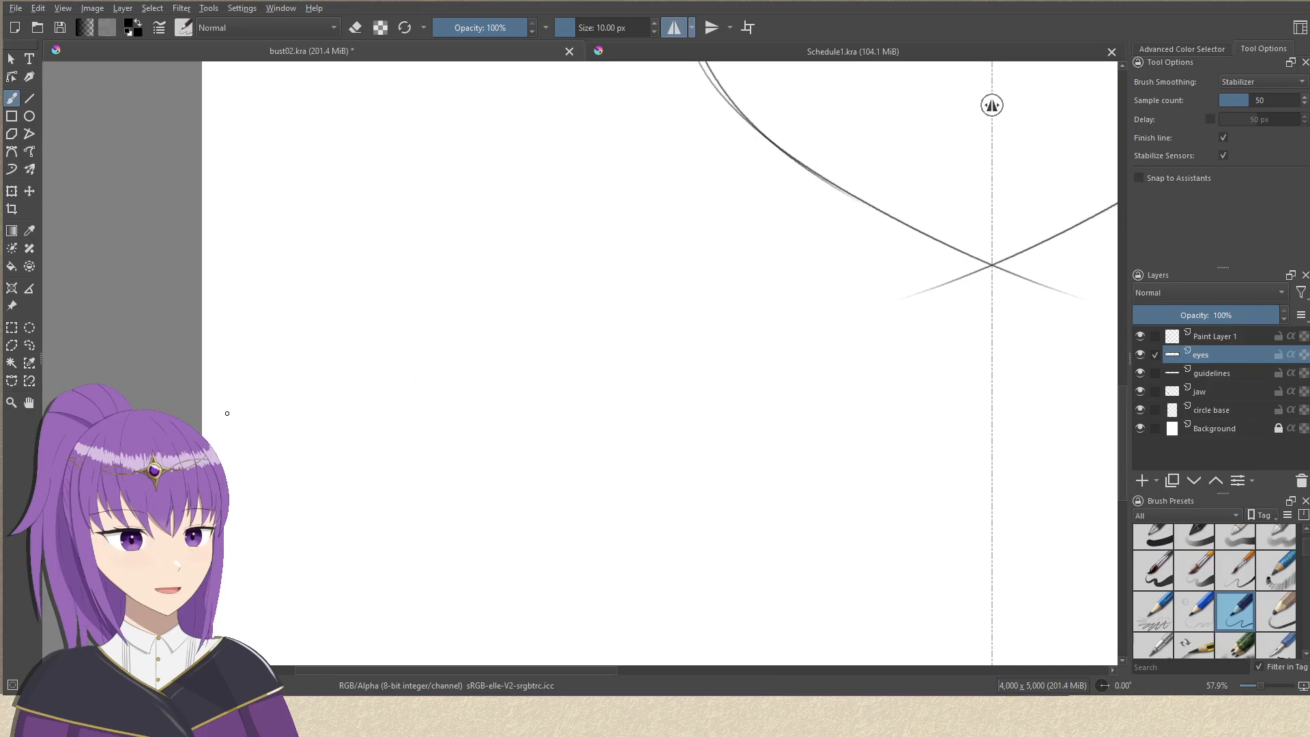
# Try long near-horizontal strokes and a steep diagonal one across the canvas below the chin, and undo them.
pyautogui.moveTo(235, 397); pyautogui.dragTo(1117, 409)
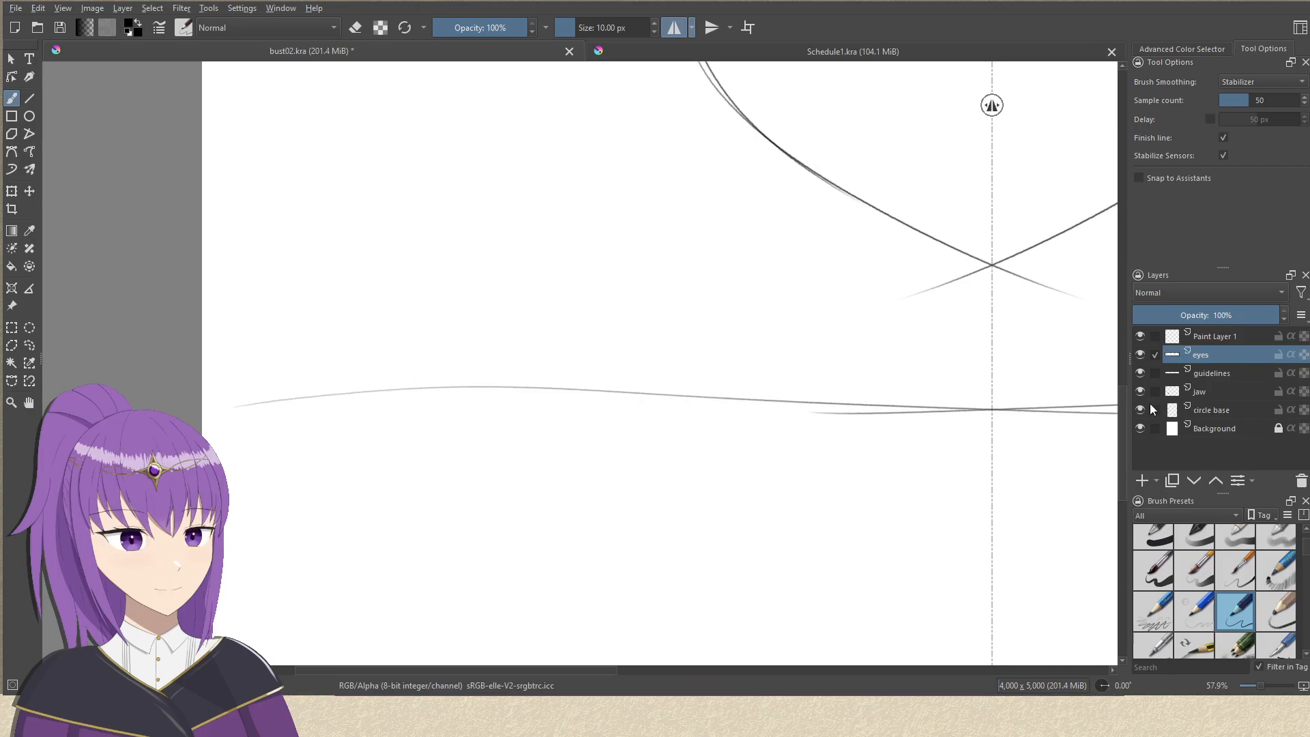
pyautogui.hotkey('ctrl', 'z')
pyautogui.moveTo(238, 353); pyautogui.dragTo(1118, 396)
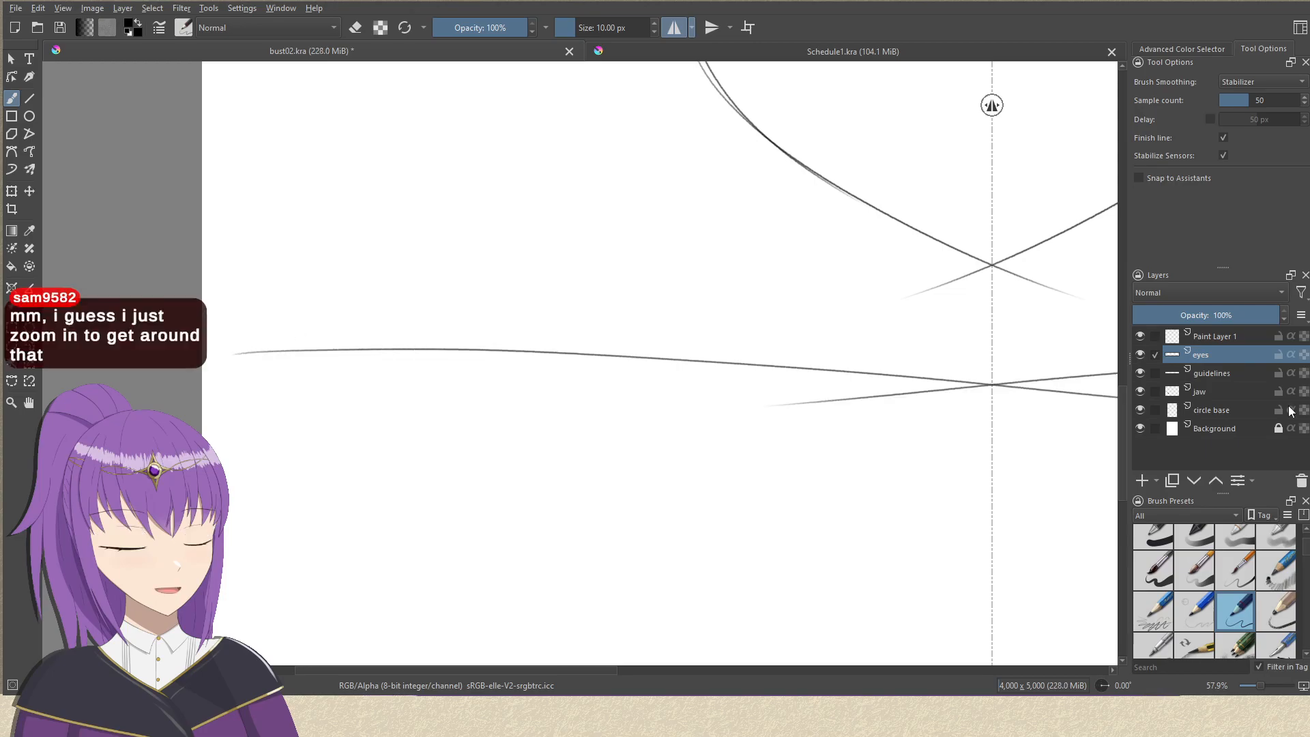
pyautogui.moveTo(222, 343)
pyautogui.mouseDown()
pyautogui.moveTo(691, 320)
pyautogui.moveTo(1186, 321)
pyautogui.mouseUp()
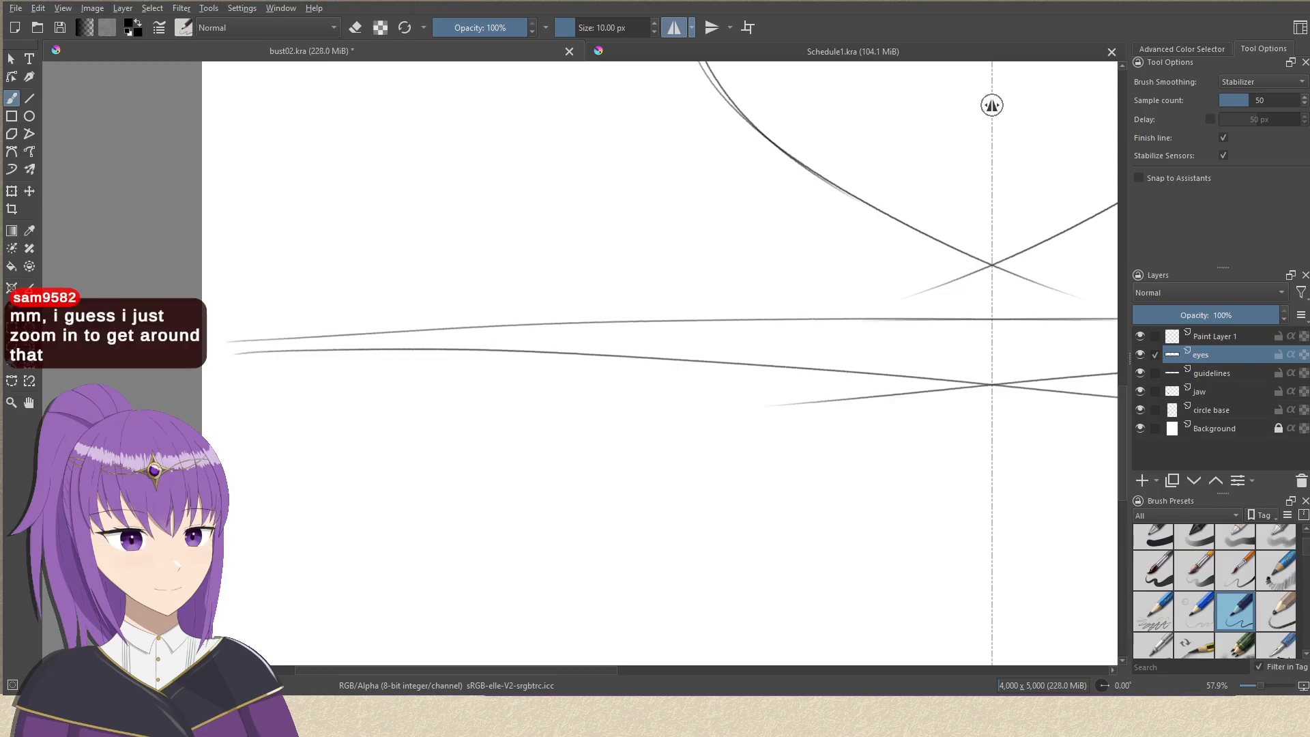
pyautogui.moveTo(238, 554); pyautogui.dragTo(774, 97)
pyautogui.hotkey('ctrl', 'z')
pyautogui.hotkey('ctrl', 'z')
pyautogui.hotkey('ctrl', 'z')
# Try a thin crease line rising from above the inner eye corners and running over the upper eyelids, undoing every attempt.
pyautogui.moveTo(588, 392); pyautogui.dragTo(237, 489)
pyautogui.moveTo(658, 313); pyautogui.dragTo(558, 471)
pyautogui.moveTo(639, 353)
pyautogui.mouseDown()
pyautogui.moveTo(627, 425)
pyautogui.moveTo(596, 410)
pyautogui.moveTo(582, 430)
pyautogui.moveTo(609, 549)
pyautogui.mouseUp()
pyautogui.moveTo(649, 415)
pyautogui.mouseDown()
pyautogui.moveTo(643, 502)
pyautogui.moveTo(652, 450)
pyautogui.moveTo(739, 328)
pyautogui.mouseUp()
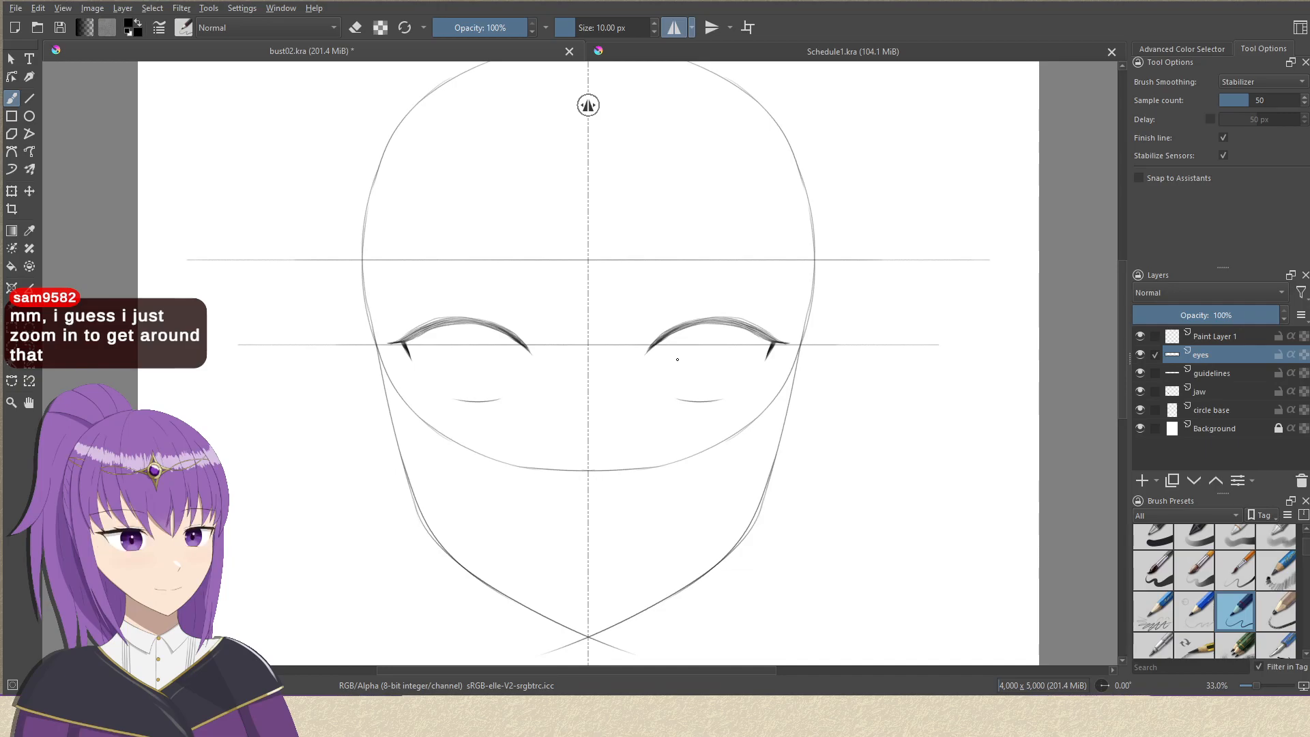
pyautogui.moveTo(653, 413); pyautogui.dragTo(681, 299)
pyautogui.moveTo(729, 334); pyautogui.dragTo(669, 396)
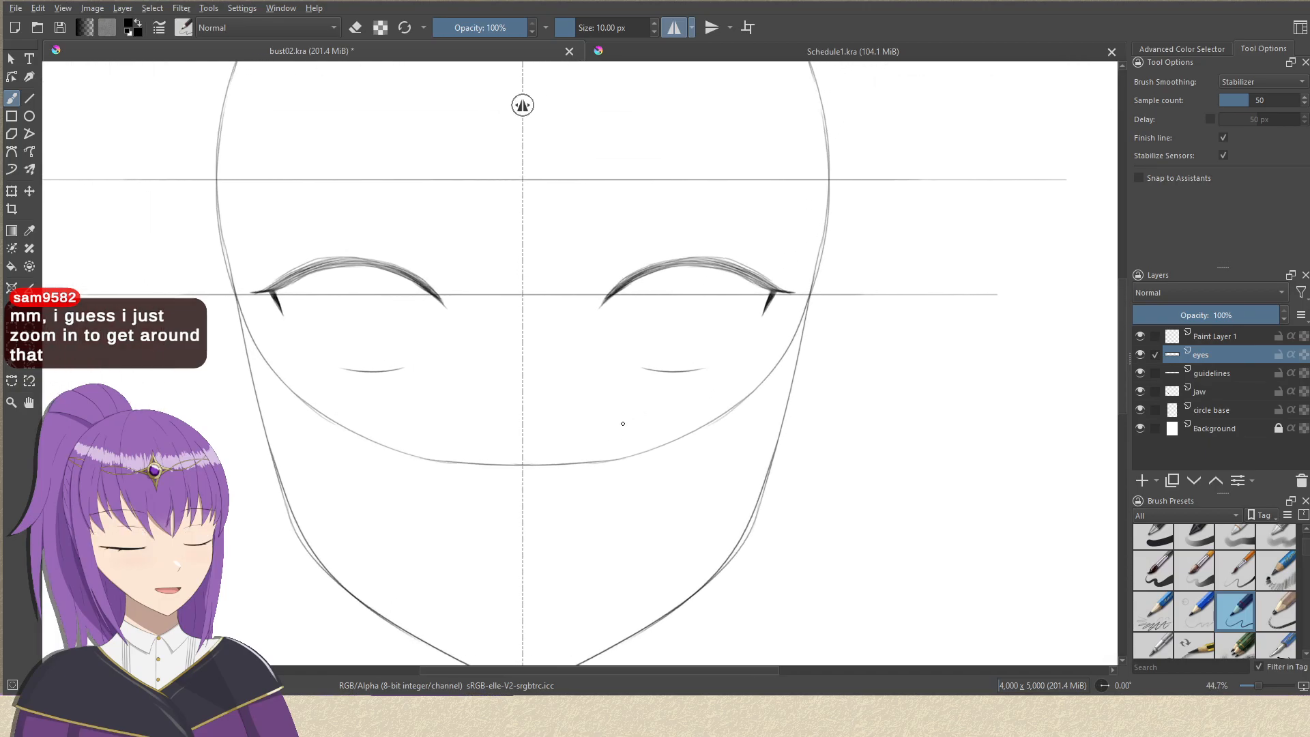
pyautogui.moveTo(704, 321); pyautogui.dragTo(707, 232)
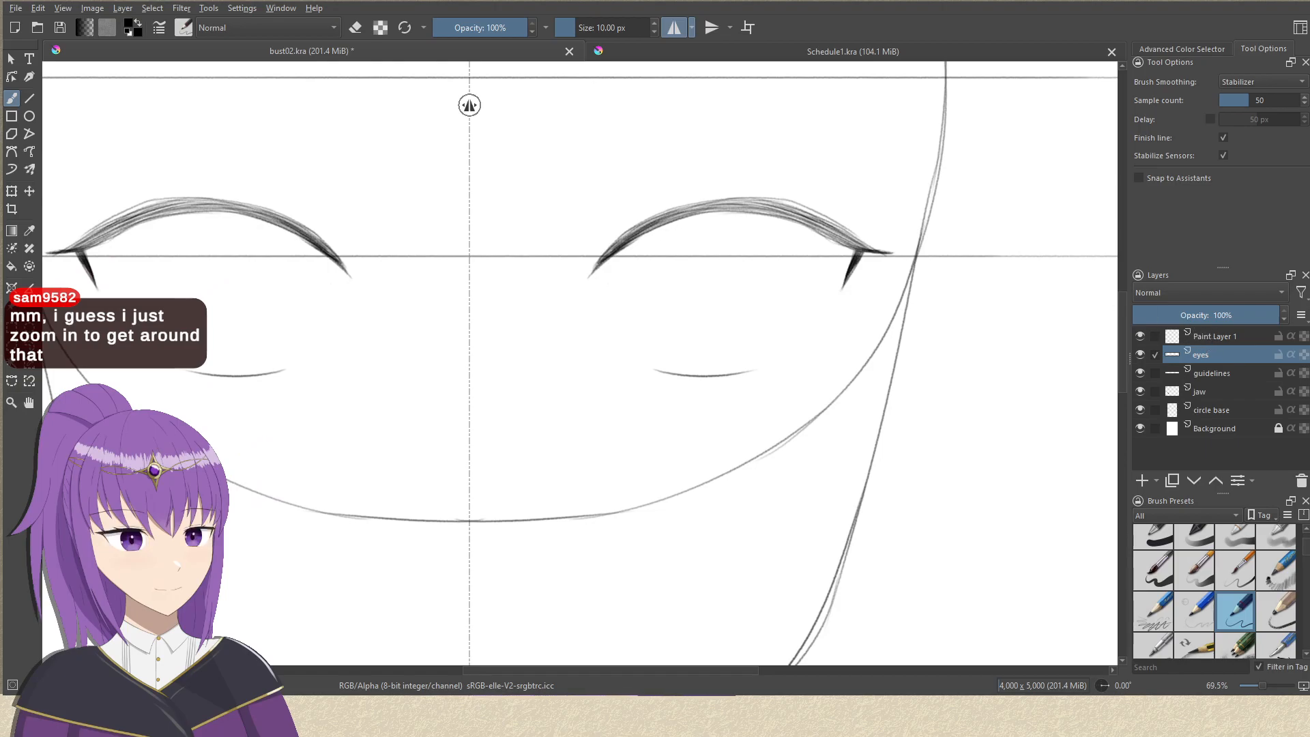
pyautogui.moveTo(588, 233); pyautogui.dragTo(634, 193)
pyautogui.hotkey('ctrl', 'z')
pyautogui.moveTo(587, 236)
pyautogui.mouseDown()
pyautogui.moveTo(659, 175)
pyautogui.moveTo(628, 189)
pyautogui.moveTo(781, 166)
pyautogui.mouseUp()
pyautogui.hotkey('ctrl', 'z')
pyautogui.hotkey('ctrl', 'z')
pyautogui.moveTo(577, 236)
pyautogui.mouseDown()
pyautogui.moveTo(632, 187)
pyautogui.moveTo(778, 159)
pyautogui.mouseUp()
pyautogui.hotkey('ctrl', 'z')
pyautogui.hotkey('ctrl', 'z')
pyautogui.moveTo(599, 212)
pyautogui.mouseDown()
pyautogui.moveTo(648, 160)
pyautogui.moveTo(632, 172)
pyautogui.moveTo(831, 153)
pyautogui.mouseUp()
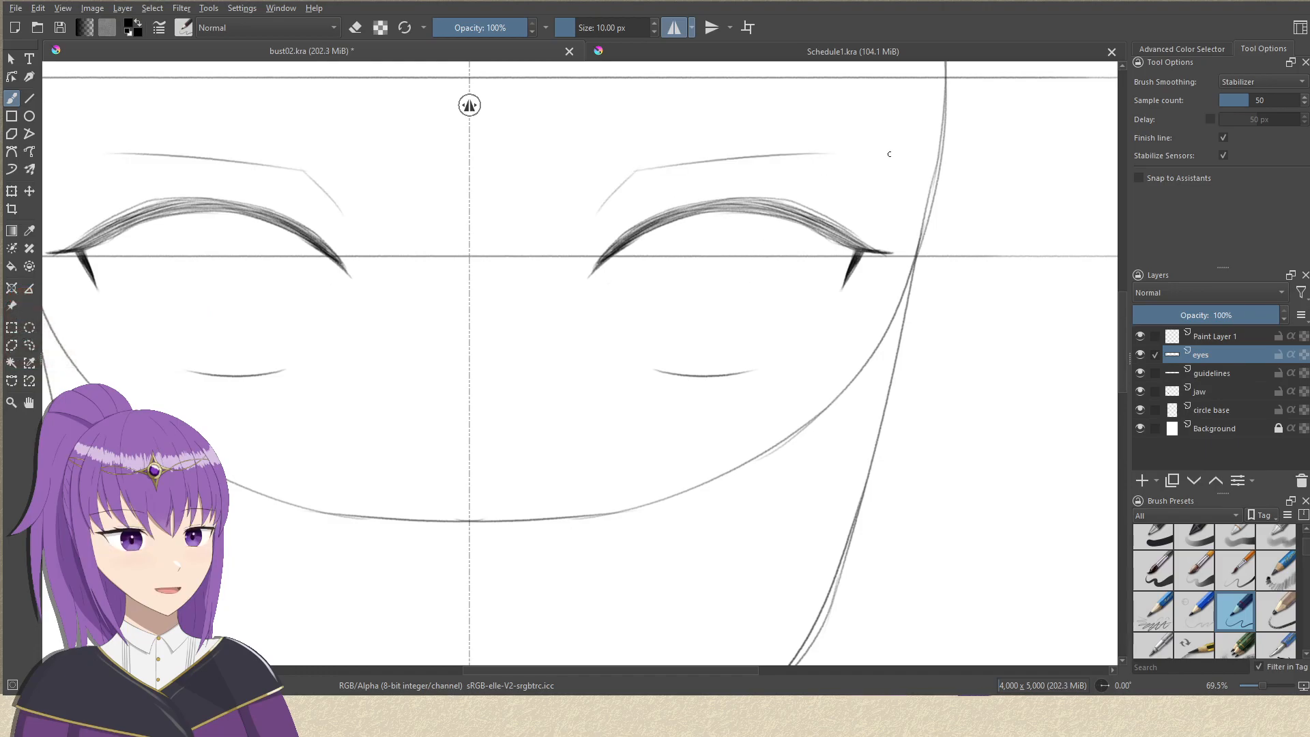
pyautogui.moveTo(657, 179); pyautogui.dragTo(706, 224)
pyautogui.hotkey('ctrl', 'z')
pyautogui.hotkey('ctrl', 'z')
# Draw a light, arched crease line just above the inner half of the upper eyelids, undoing the rejected strokes.
pyautogui.moveTo(633, 252)
pyautogui.mouseDown()
pyautogui.moveTo(673, 207)
pyautogui.moveTo(818, 197)
pyautogui.mouseUp()
pyautogui.hotkey('ctrl', 'z')
pyautogui.hotkey('ctrl', 'z')
pyautogui.moveTo(637, 265)
pyautogui.mouseDown()
pyautogui.moveTo(677, 210)
pyautogui.moveTo(798, 208)
pyautogui.mouseUp()
pyautogui.hotkey('ctrl', 'z')
pyautogui.hotkey('ctrl', 'z')
pyautogui.moveTo(642, 272); pyautogui.dragTo(723, 230)
pyautogui.hotkey('ctrl', 'z')
pyautogui.moveTo(635, 277)
pyautogui.mouseDown()
pyautogui.moveTo(771, 216)
pyautogui.moveTo(832, 212)
pyautogui.moveTo(892, 330)
pyautogui.mouseUp()
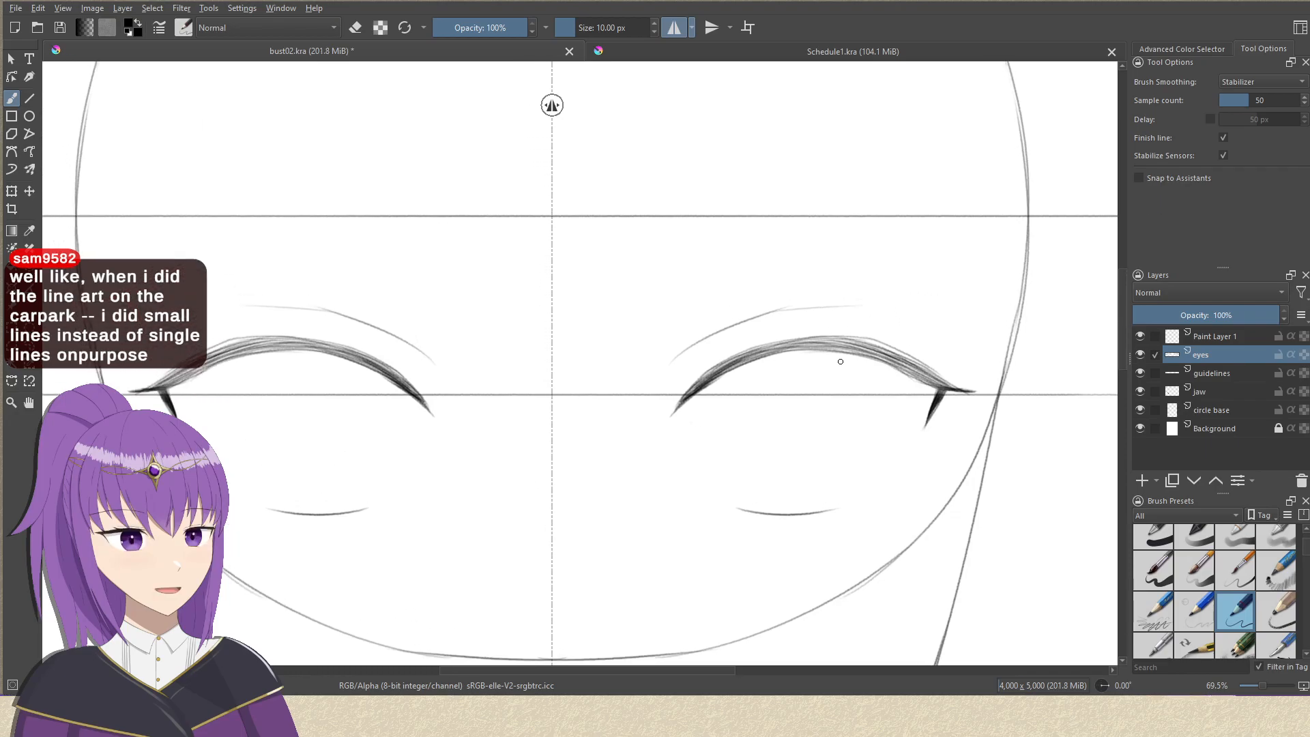
pyautogui.moveTo(761, 264); pyautogui.dragTo(748, 304)
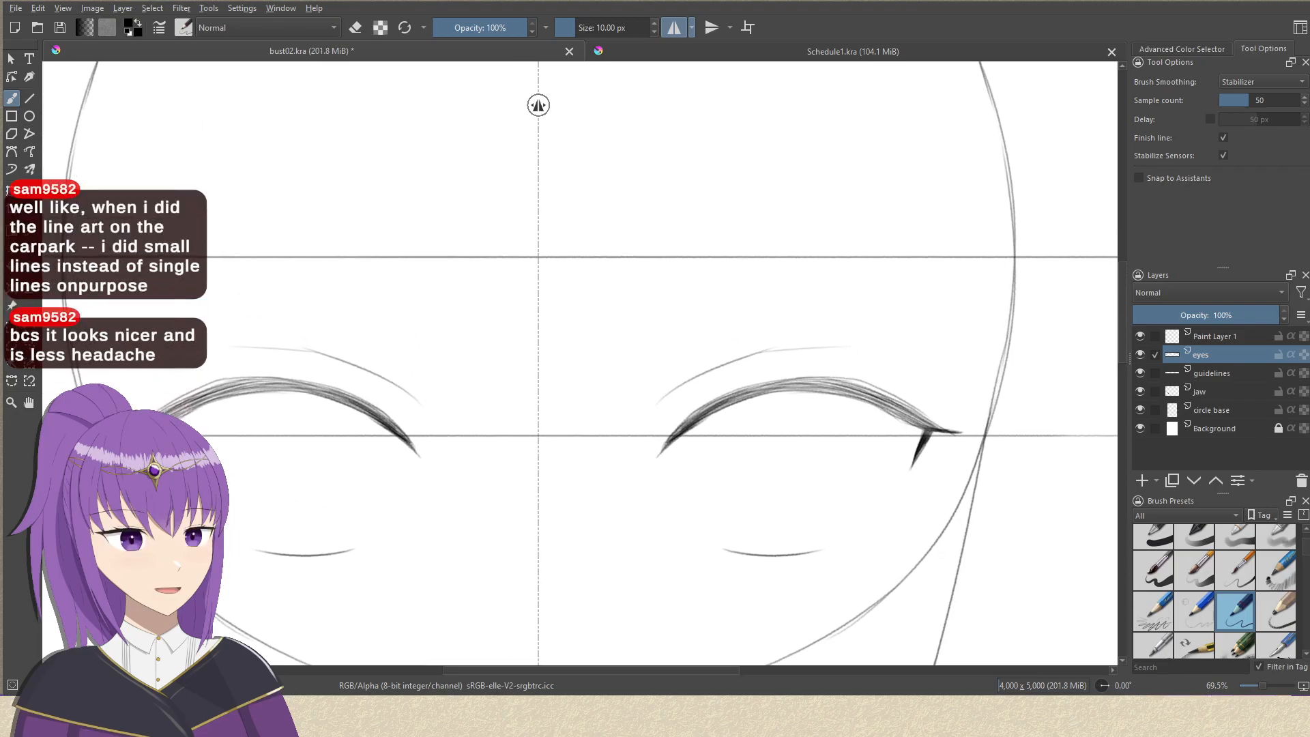
# Rename the empty top paint layer as eyebrows.
pyautogui.doubleClick(1208, 333)
pyautogui.write('eyebr')
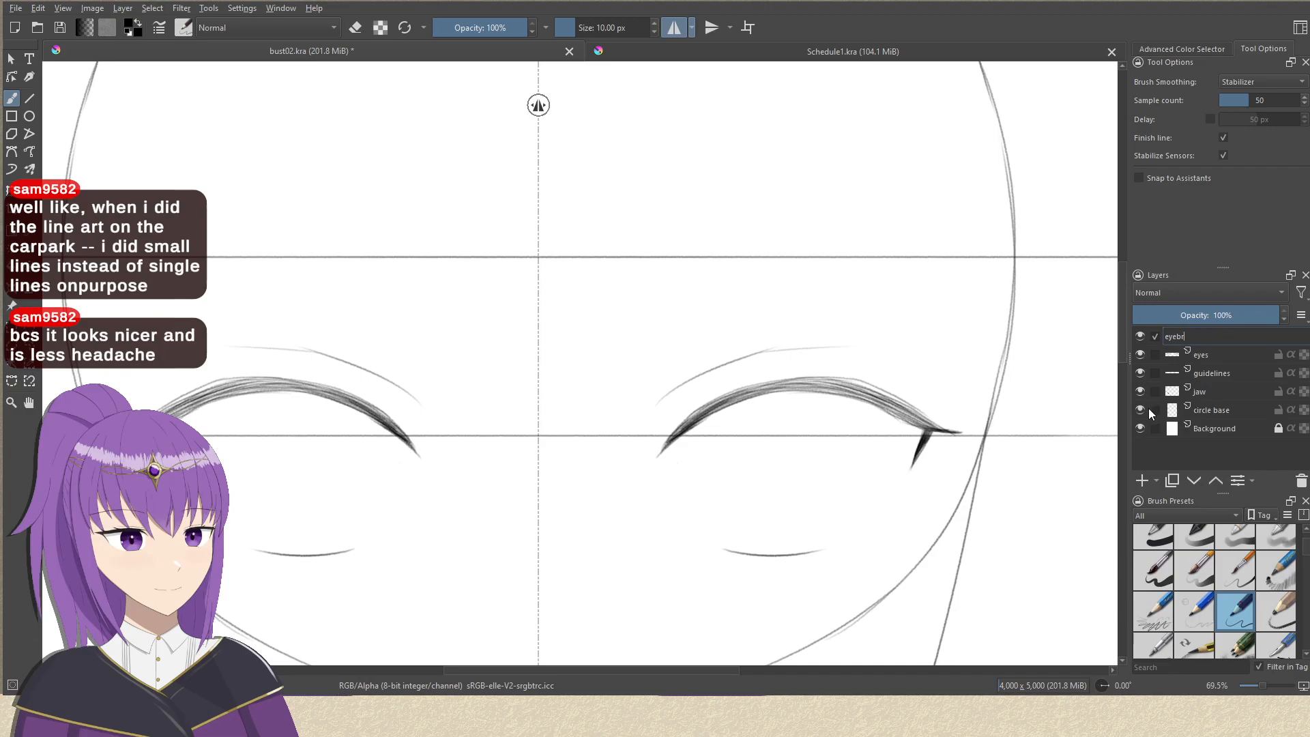
pyautogui.write('ows')
pyautogui.press('Return')
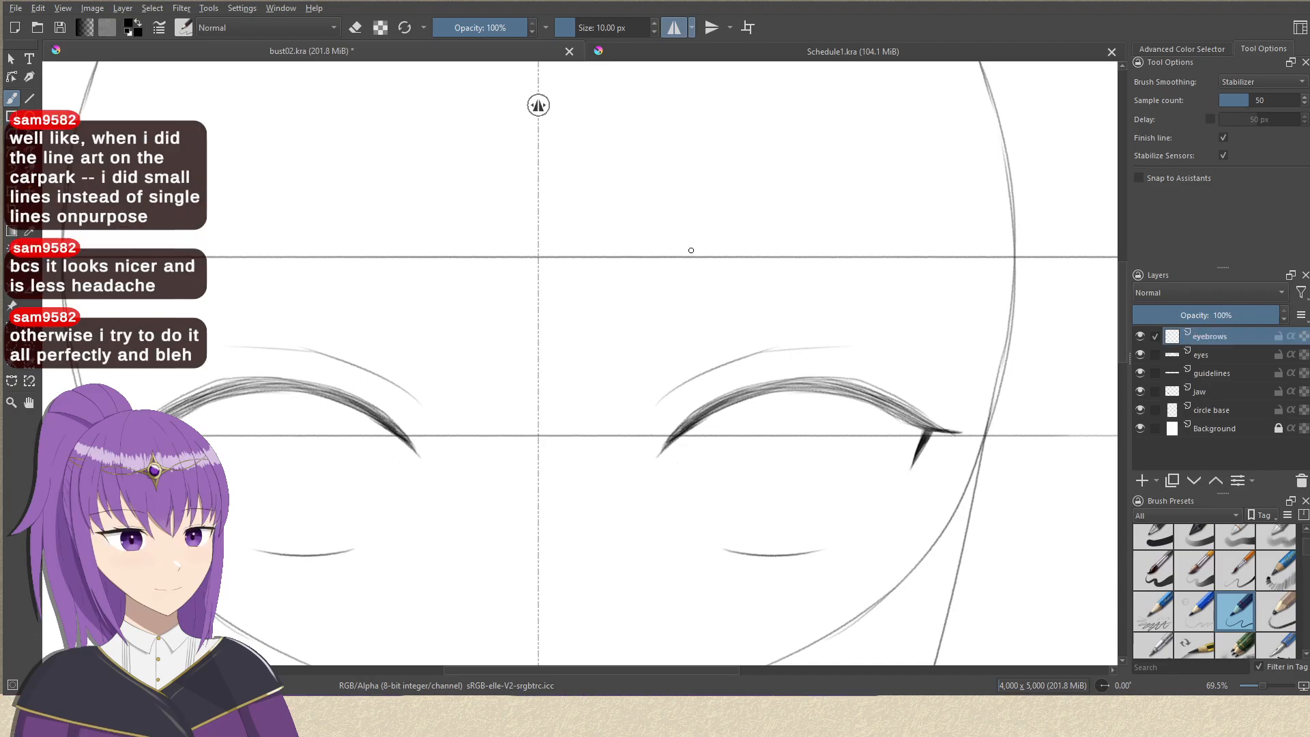
# Draw a thin, gently arched eyebrow line along the upper horizontal guideline above the eyes, replacing the longer first stroke.
pyautogui.moveTo(676, 274)
pyautogui.mouseDown()
pyautogui.moveTo(898, 270)
pyautogui.moveTo(1006, 314)
pyautogui.mouseUp()
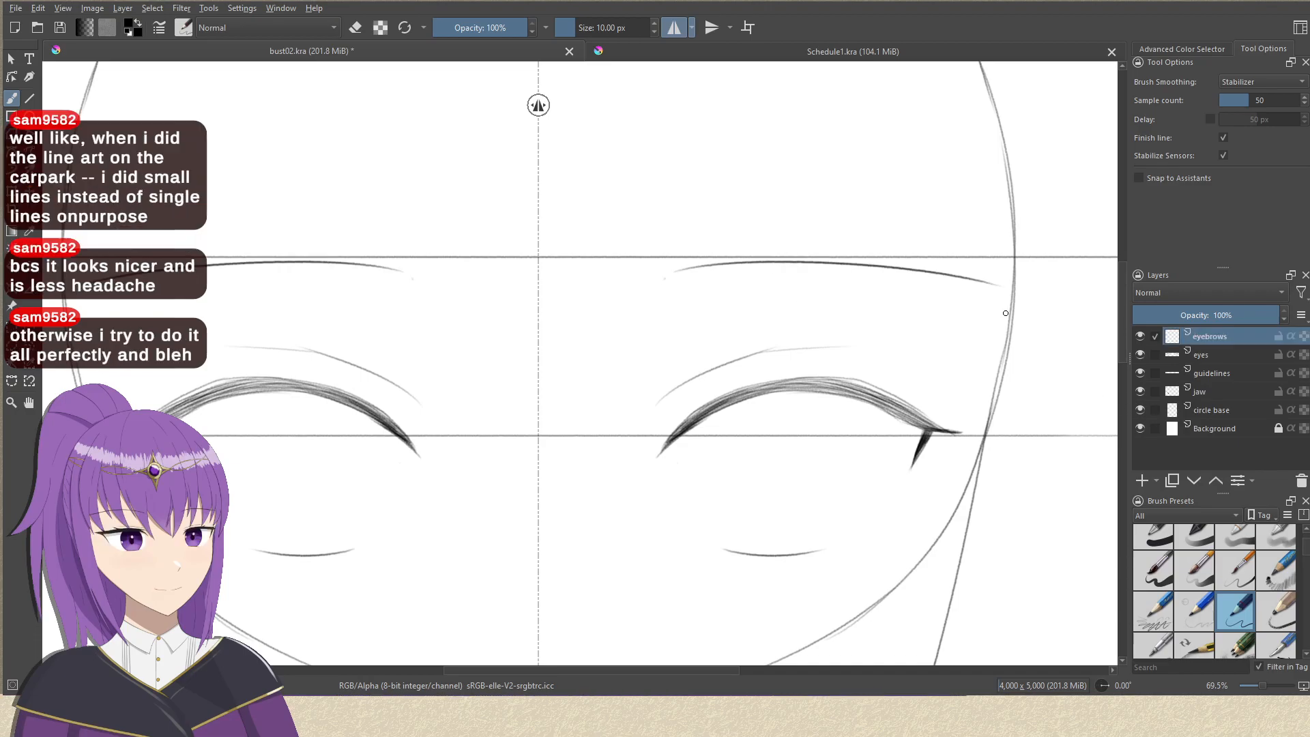
pyautogui.hotkey('ctrl', 'z')
pyautogui.moveTo(696, 269); pyautogui.dragTo(965, 301)
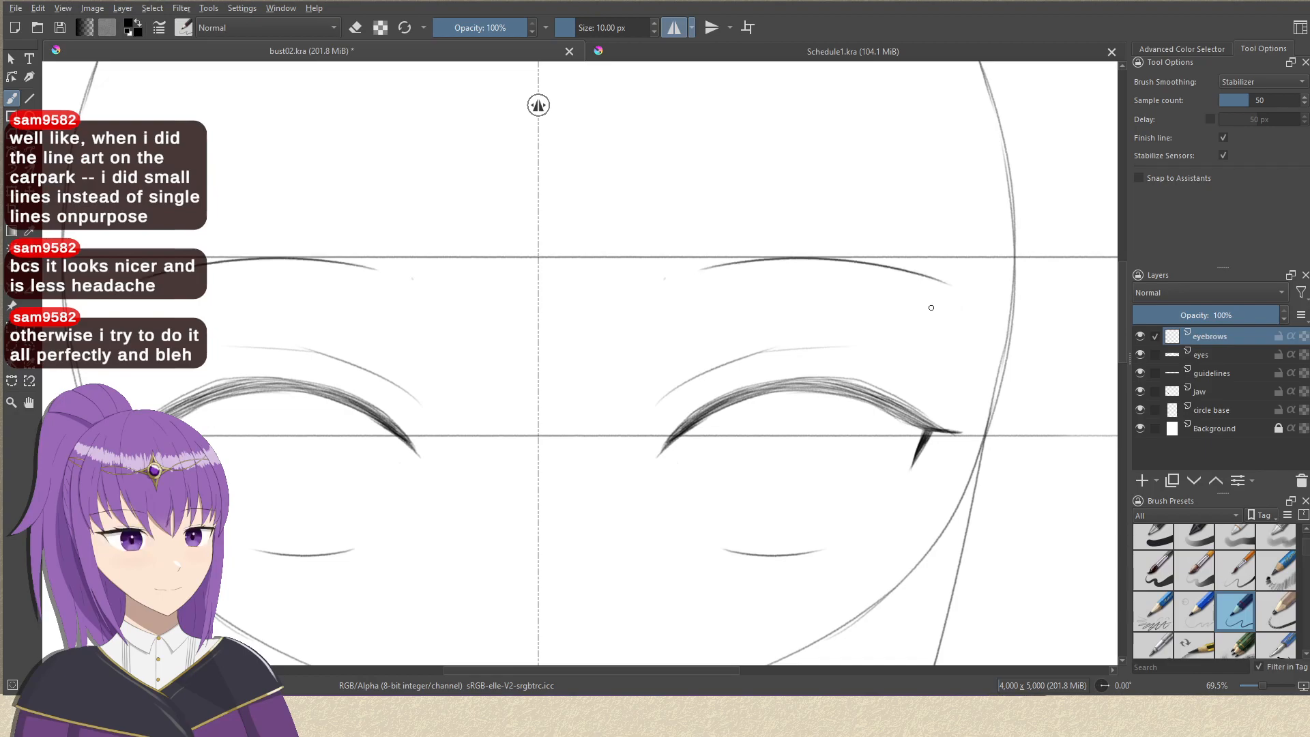
# Add a new paint layer directly above the eyes layer and name it iris.
pyautogui.scroll(-3, 930, 305)
pyautogui.moveTo(845, 374); pyautogui.dragTo(663, 267)
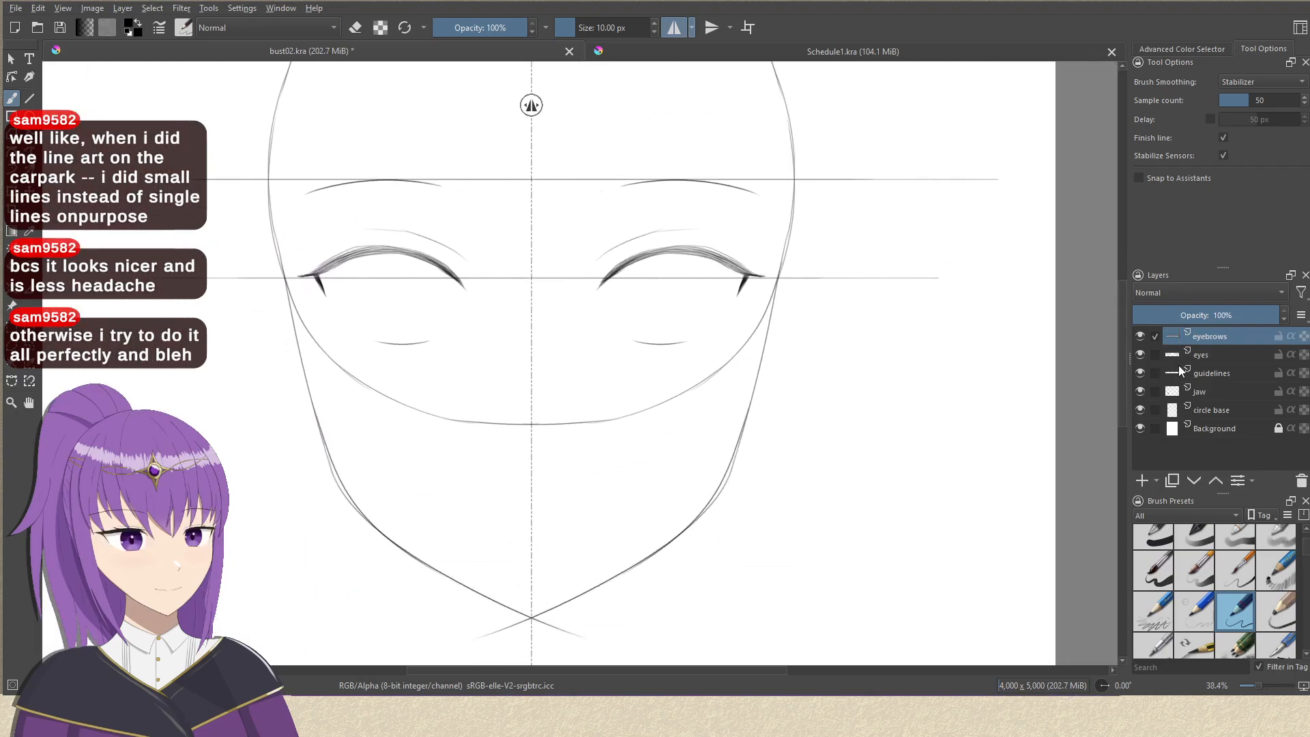
pyautogui.click(1179, 358)
pyautogui.click(1142, 480)
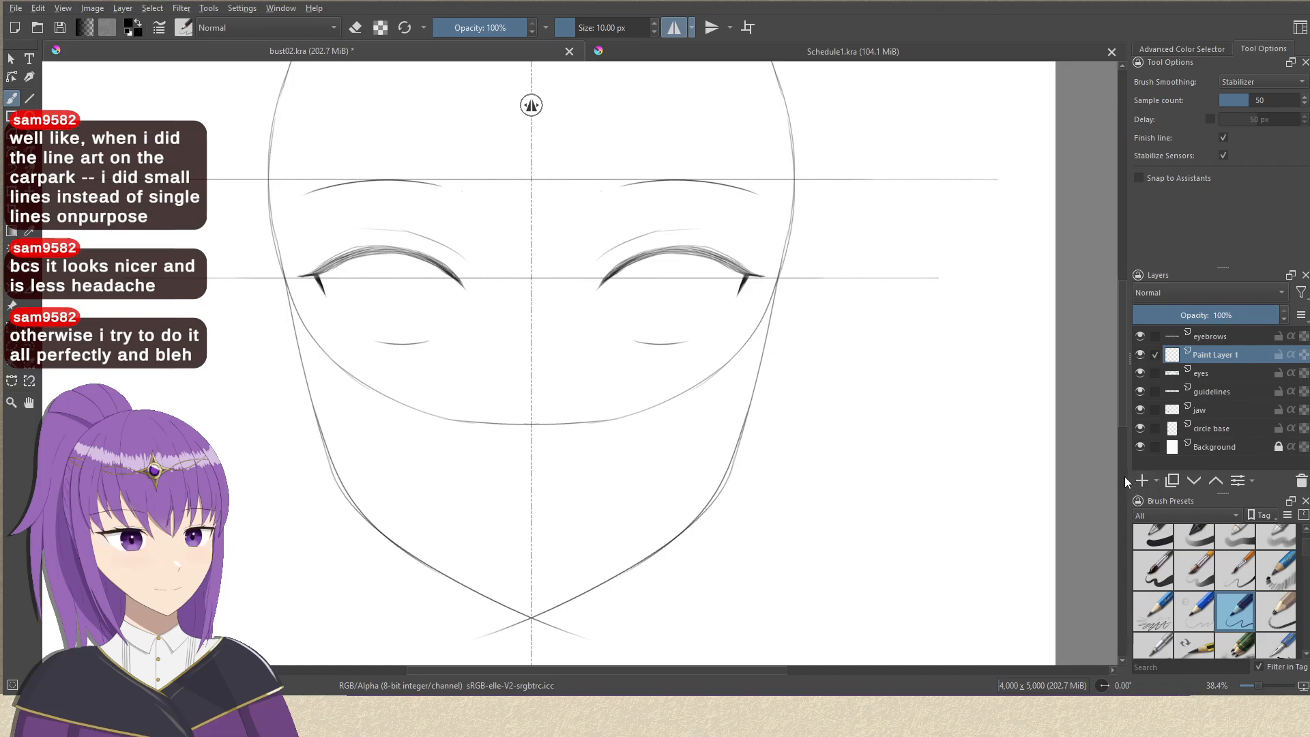
pyautogui.write('iris')
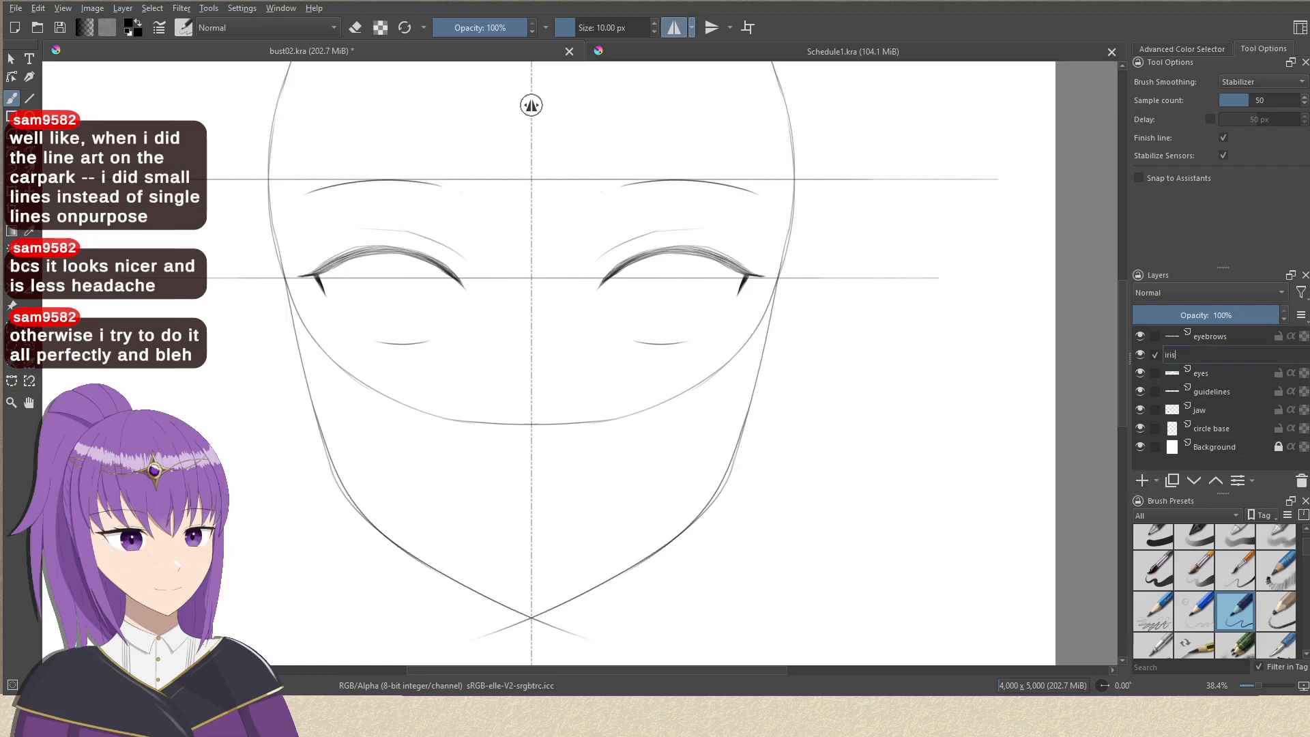
pyautogui.press('Return')
# Draw the inner side of the irises as an outward-bulging curve from the upper eyelid to the lower lid line.
pyautogui.keyDown('ctrl'); pyautogui.moveTo(725, 293); pyautogui.dragTo(727, 236); pyautogui.keyUp('ctrl')
pyautogui.moveTo(617, 293)
pyautogui.mouseDown()
pyautogui.moveTo(659, 313)
pyautogui.moveTo(648, 263)
pyautogui.moveTo(623, 397)
pyautogui.mouseUp()
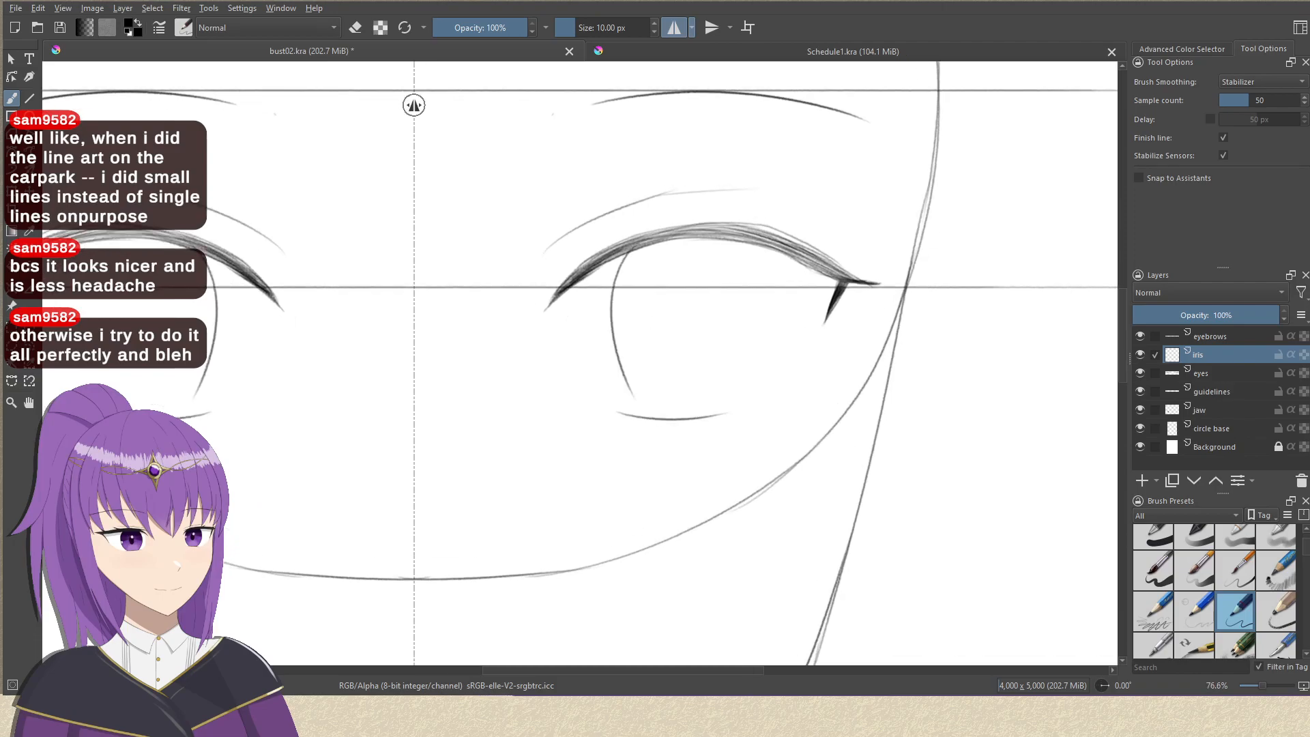
pyautogui.hotkey('ctrl', 'z')
pyautogui.moveTo(618, 258); pyautogui.dragTo(629, 412)
pyautogui.hotkey('ctrl', 'z')
pyautogui.moveTo(628, 252); pyautogui.dragTo(637, 415)
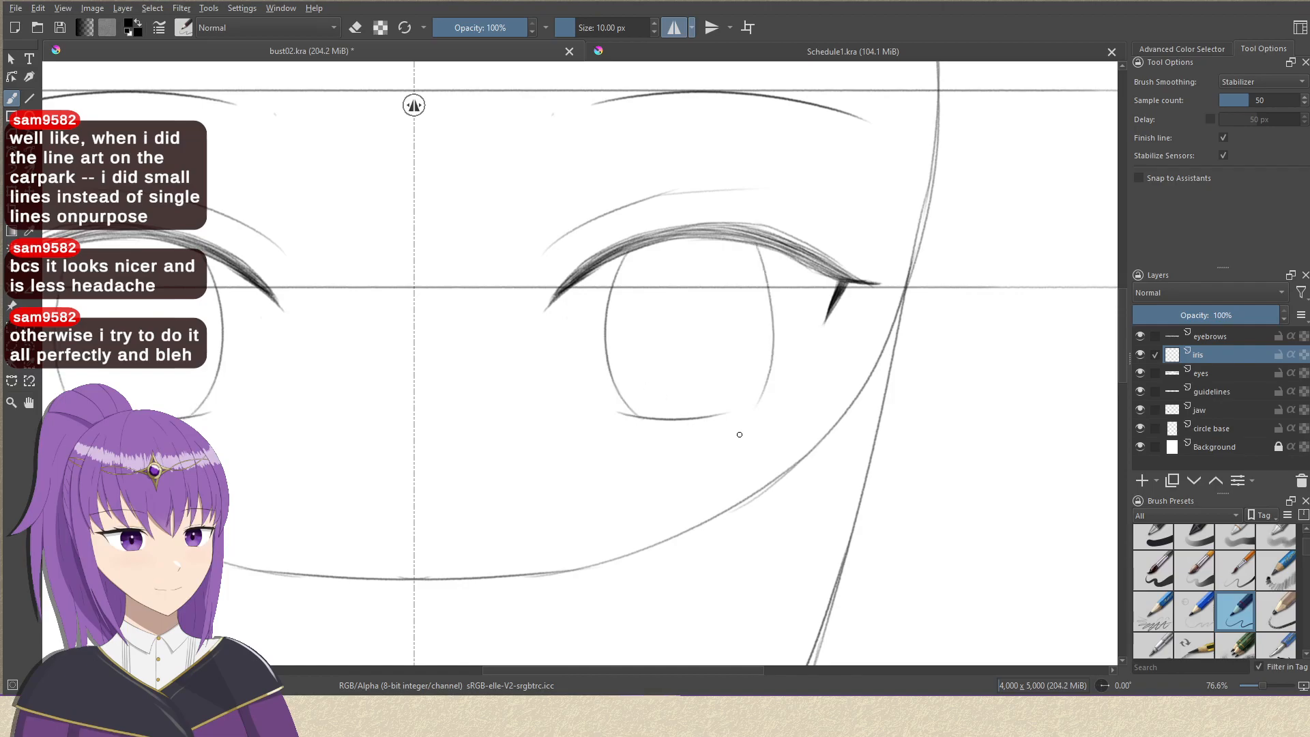
# Redraw the outer side of the irises as a curve from the upper eyelid to the lower lid line, undoing rejected strokes.
pyautogui.hotkey('ctrl', 'z')
pyautogui.moveTo(758, 241); pyautogui.dragTo(740, 387)
pyautogui.hotkey('ctrl', 'z')
pyautogui.moveTo(748, 238); pyautogui.dragTo(745, 375)
pyautogui.hotkey('ctrl', 'z')
pyautogui.moveTo(763, 244)
pyautogui.mouseDown()
pyautogui.moveTo(761, 392)
pyautogui.moveTo(683, 440)
pyautogui.mouseUp()
pyautogui.hotkey('ctrl', 'z')
pyautogui.moveTo(769, 328)
pyautogui.mouseDown()
pyautogui.moveTo(700, 429)
pyautogui.moveTo(725, 418)
pyautogui.moveTo(673, 541)
pyautogui.moveTo(677, 458)
pyautogui.mouseUp()
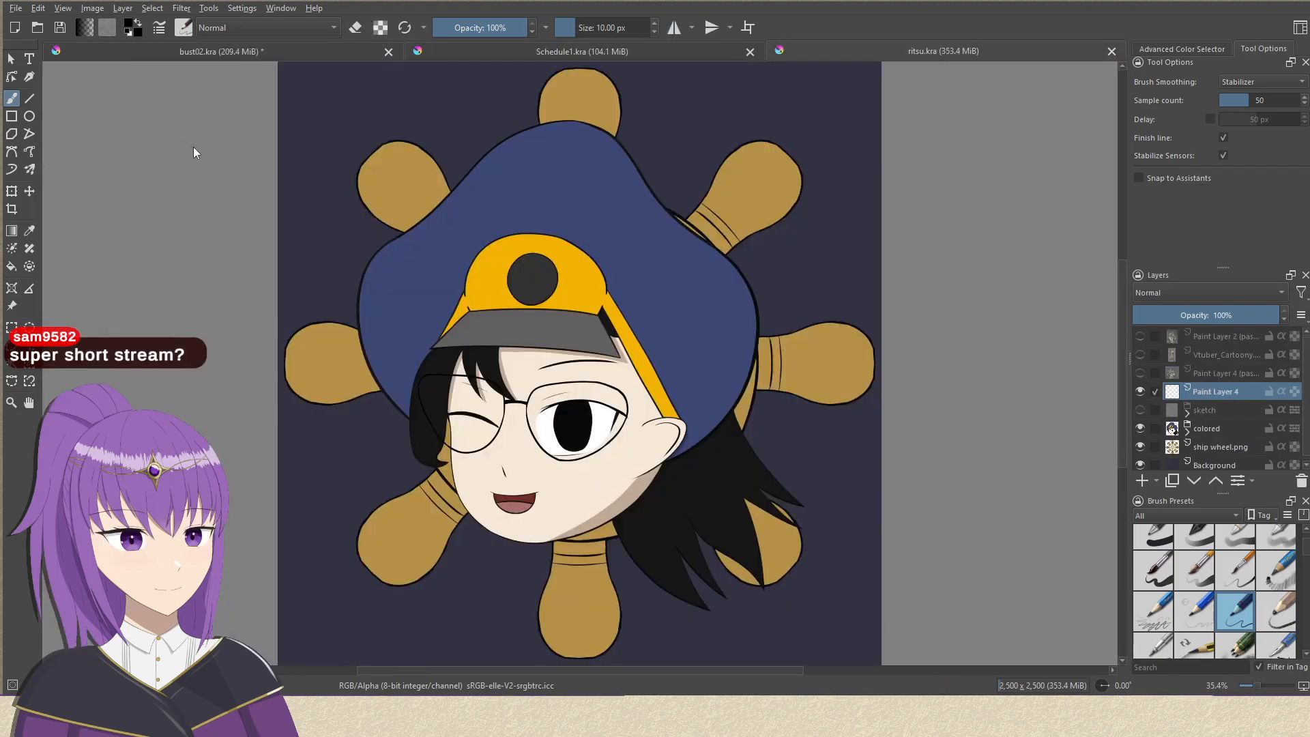
# Expand the colored group in ritsu.kra and hide its color layers from Color eyes down to color 2.
pyautogui.scroll(-1, 1246, 420)
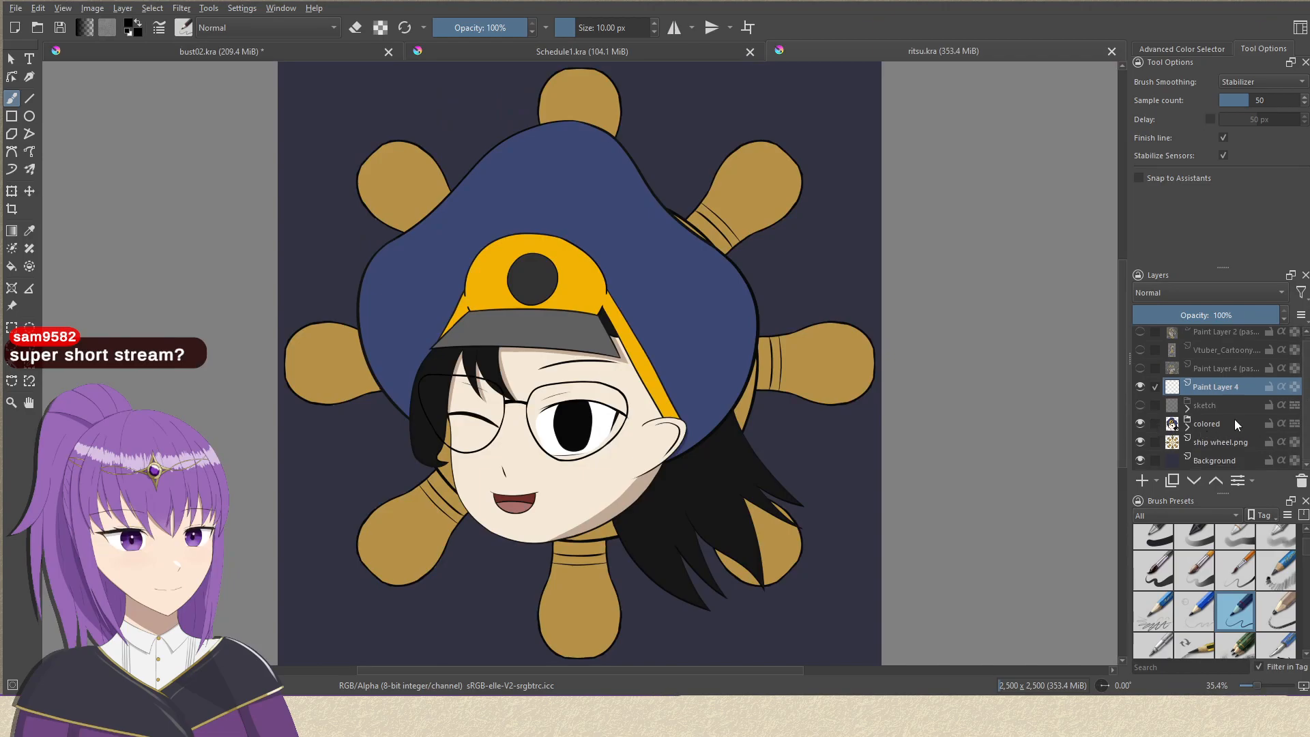
pyautogui.click(1188, 425)
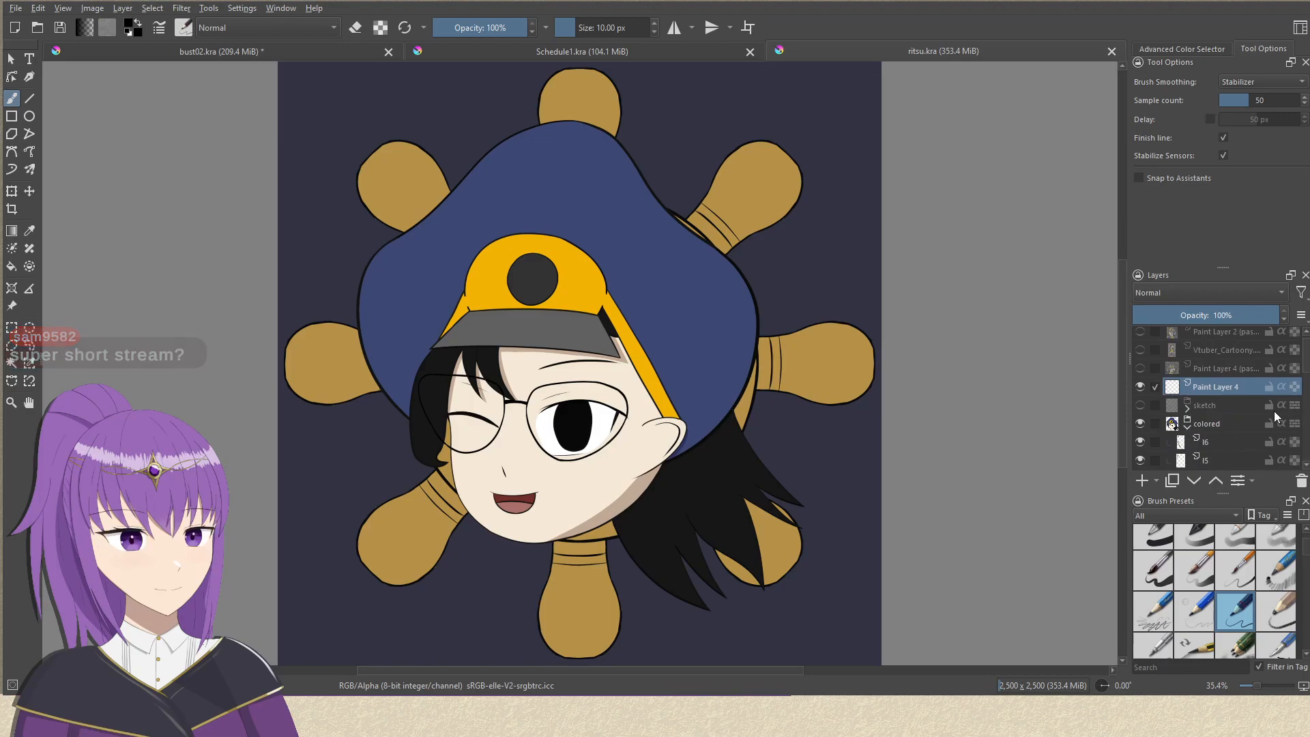
pyautogui.moveTo(1306, 387)
pyautogui.mouseDown()
pyautogui.moveTo(1304, 410)
pyautogui.moveTo(1305, 382)
pyautogui.moveTo(1297, 400)
pyautogui.mouseUp()
pyautogui.moveTo(1137, 377); pyautogui.dragTo(1132, 449)
pyautogui.scroll(-1, 1272, 416)
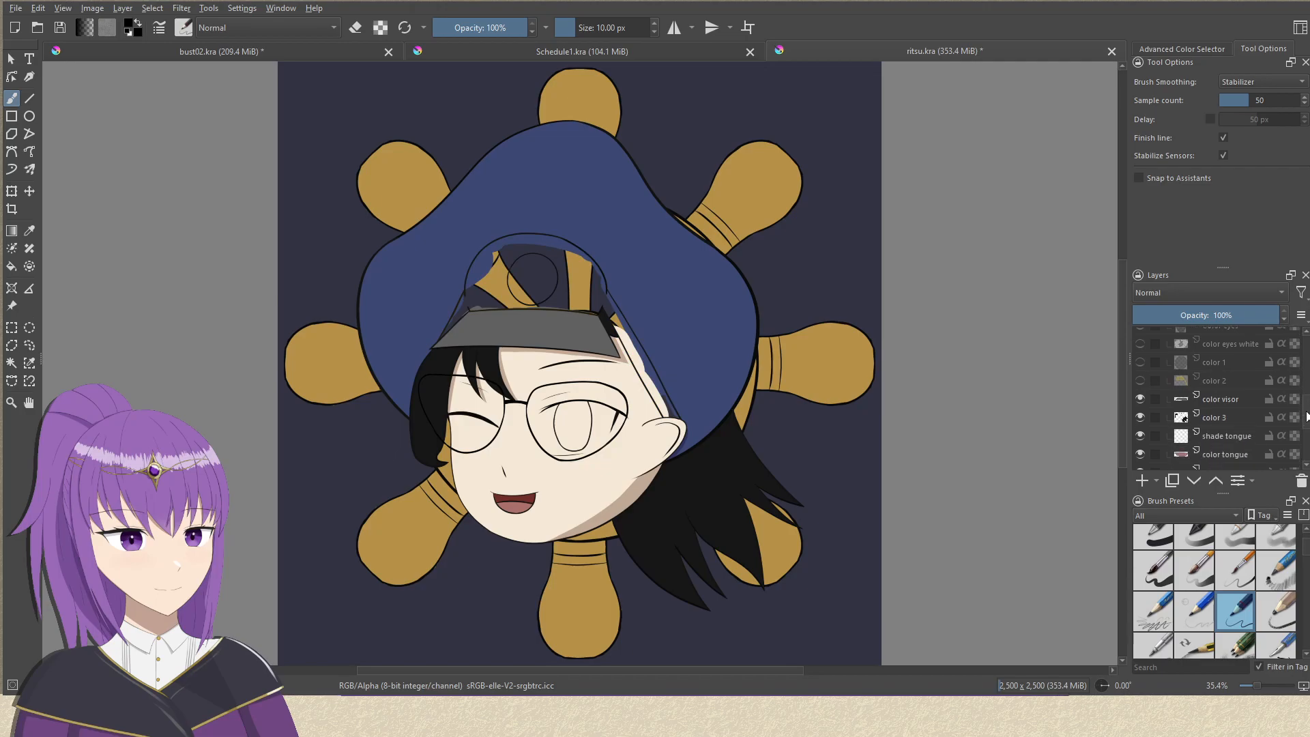
# Hide the remaining color and shade layers from color visor to color hat, plus ship wheel.png and Background.
pyautogui.click(1139, 392)
pyautogui.moveTo(1137, 405); pyautogui.dragTo(1137, 465)
pyautogui.scroll(-2, 1296, 427)
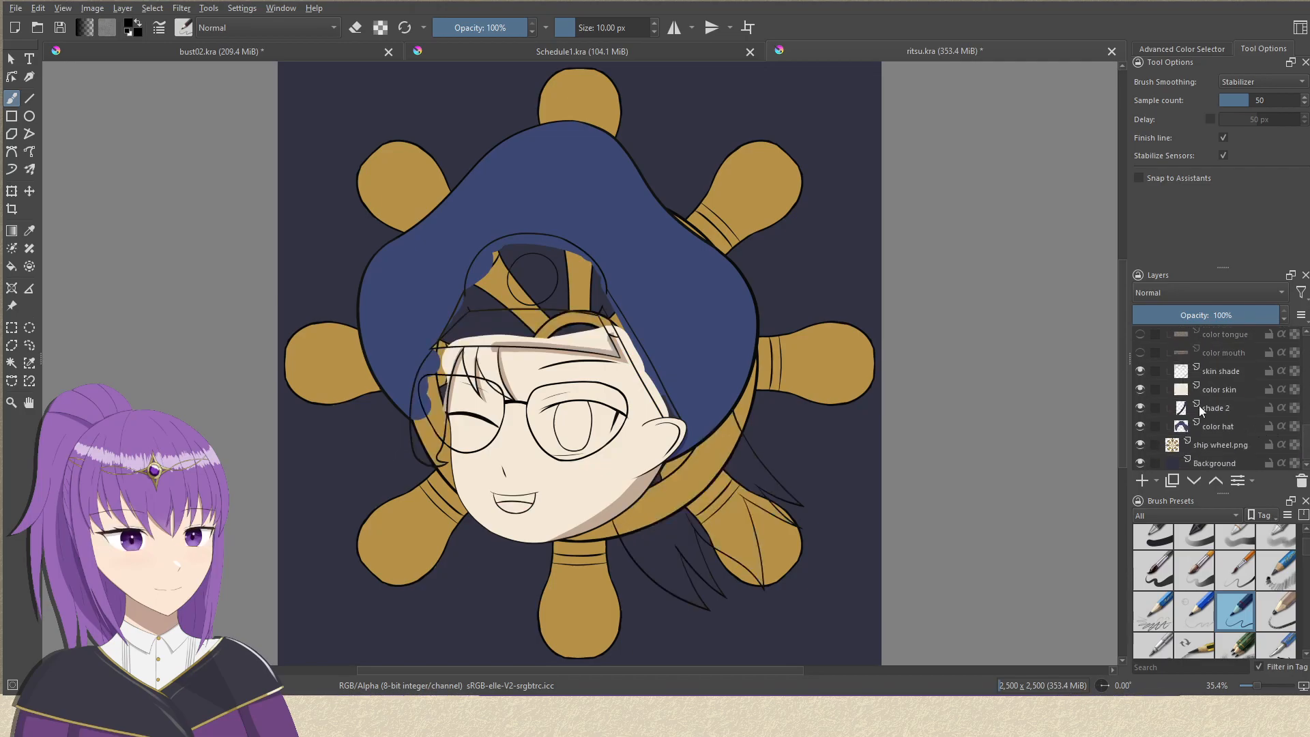
pyautogui.click(1139, 372)
pyautogui.moveTo(1139, 388); pyautogui.dragTo(1136, 431)
pyautogui.click(1137, 446)
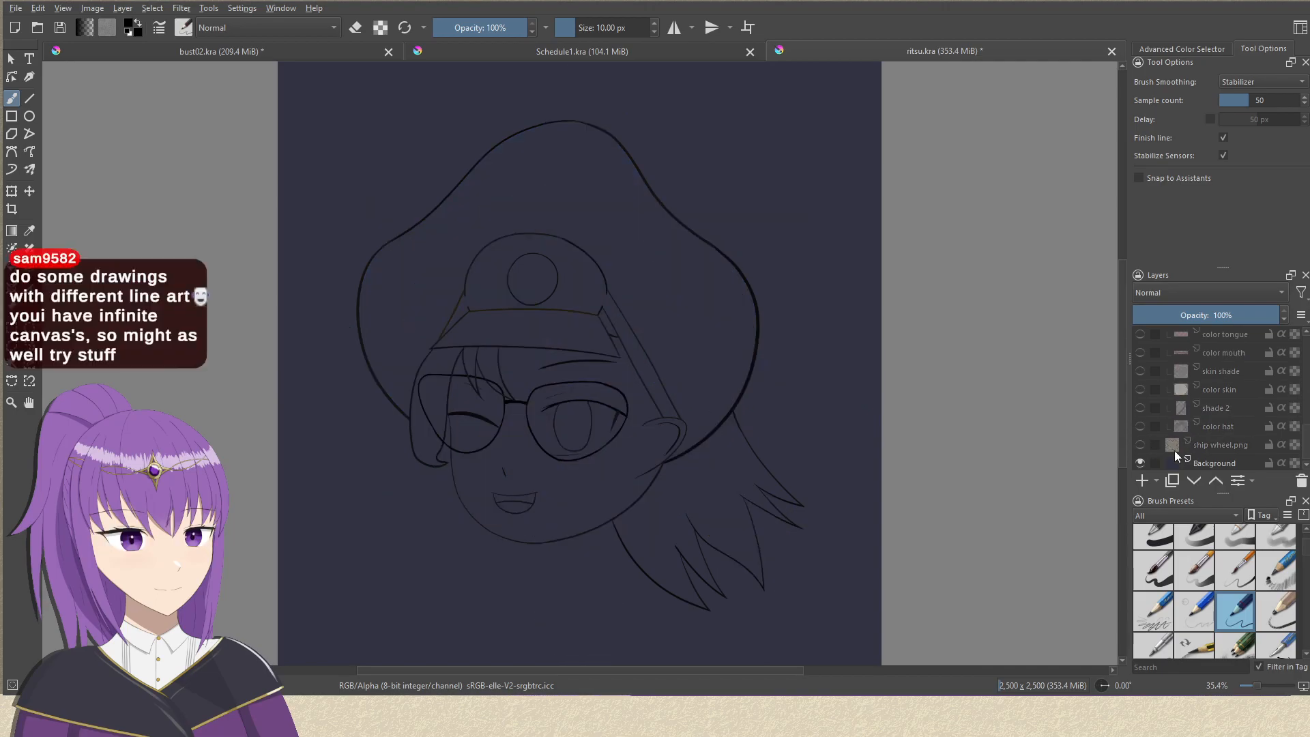
pyautogui.click(1140, 462)
# Hide the line art layers l2 to l6 one by one, toggle the lineart layer, and show l2 to l6 again.
pyautogui.scroll(5, 1228, 410)
pyautogui.scroll(-1, 1236, 376)
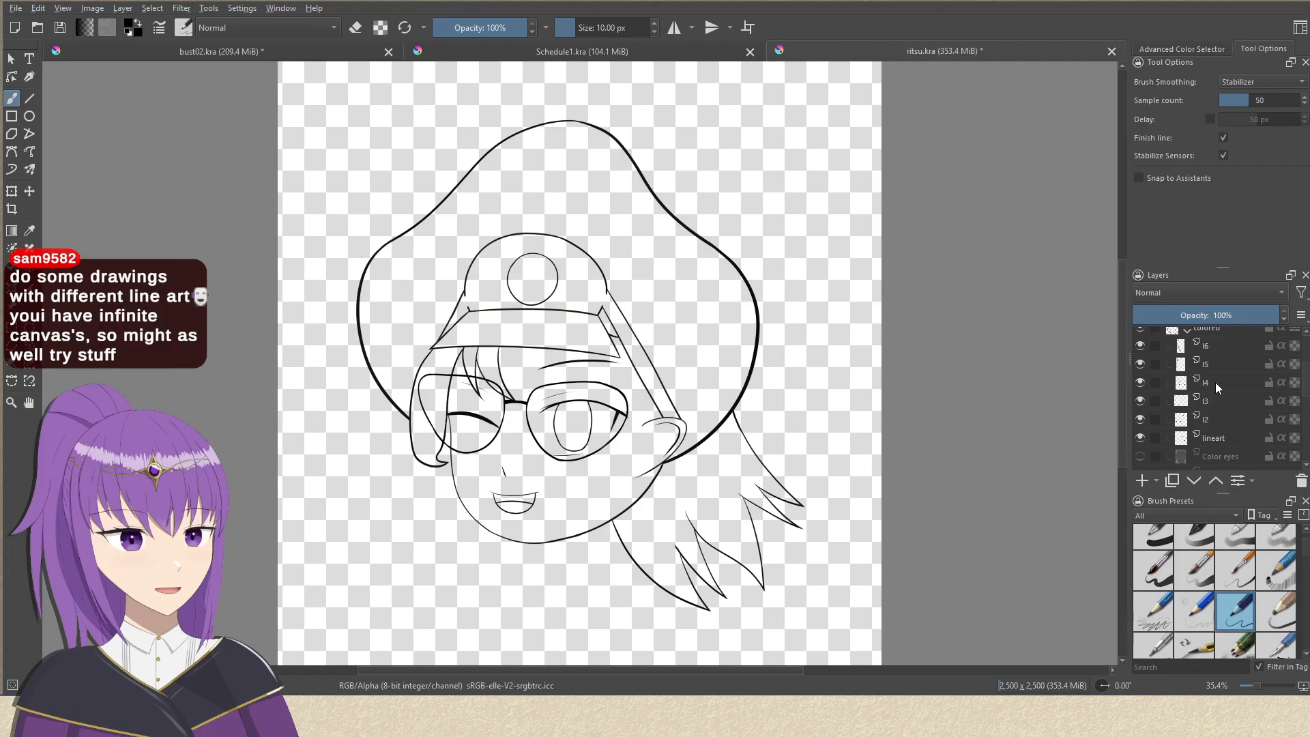
pyautogui.click(1140, 419)
pyautogui.click(1140, 401)
pyautogui.click(1142, 384)
pyautogui.click(1140, 365)
pyautogui.click(1139, 347)
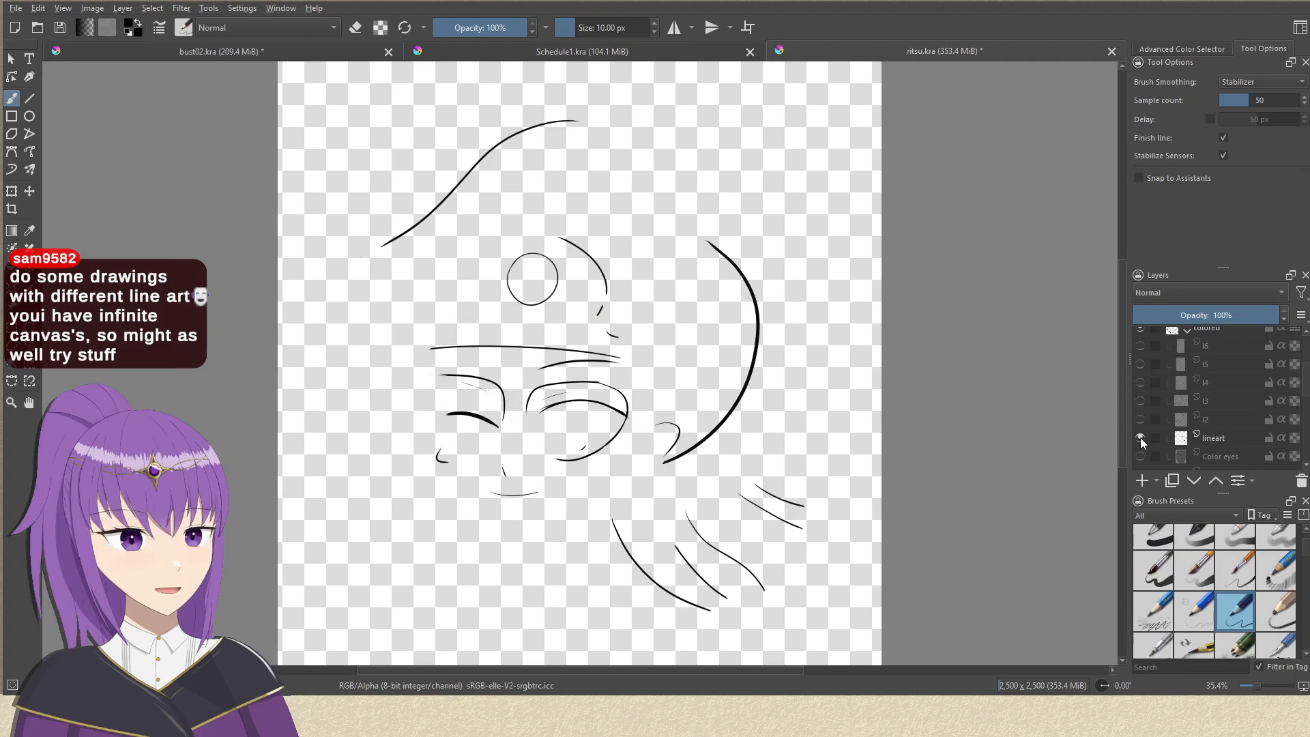
pyautogui.click(1139, 438)
pyautogui.click(1138, 436)
pyautogui.click(1139, 419)
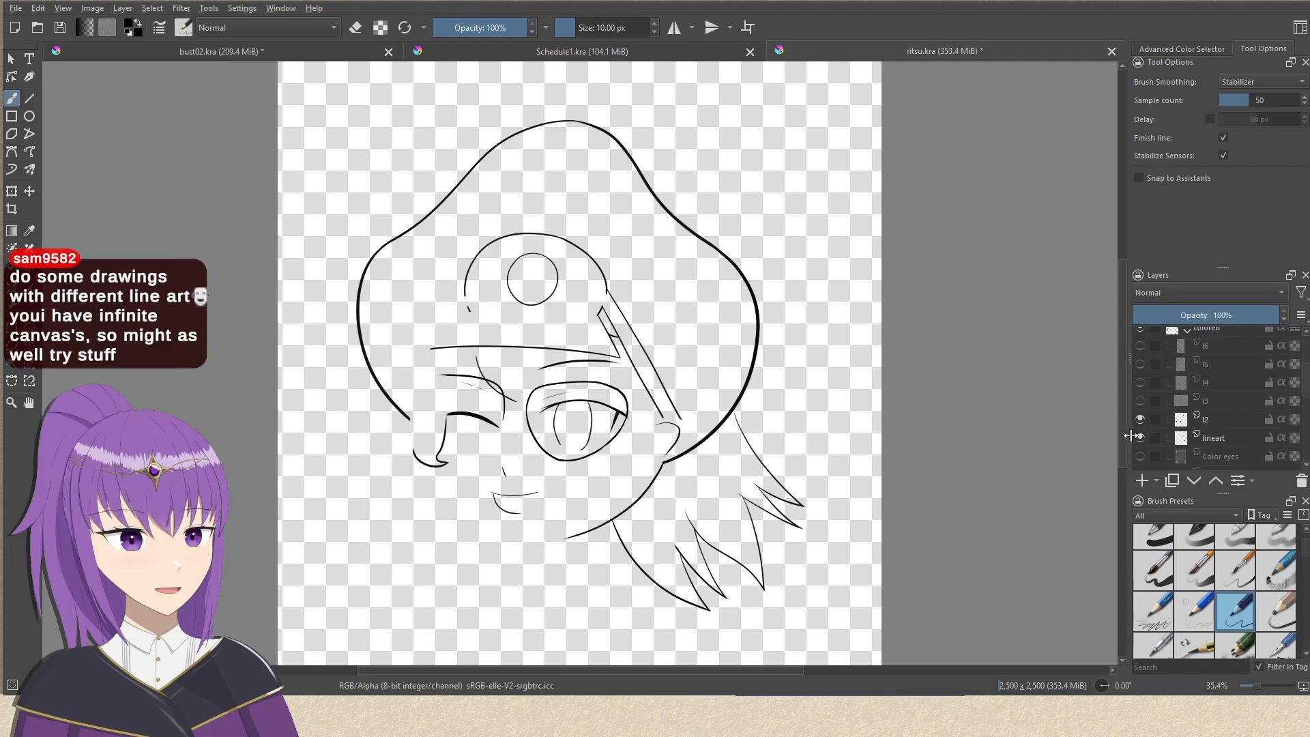
pyautogui.moveTo(1140, 401); pyautogui.dragTo(1144, 346)
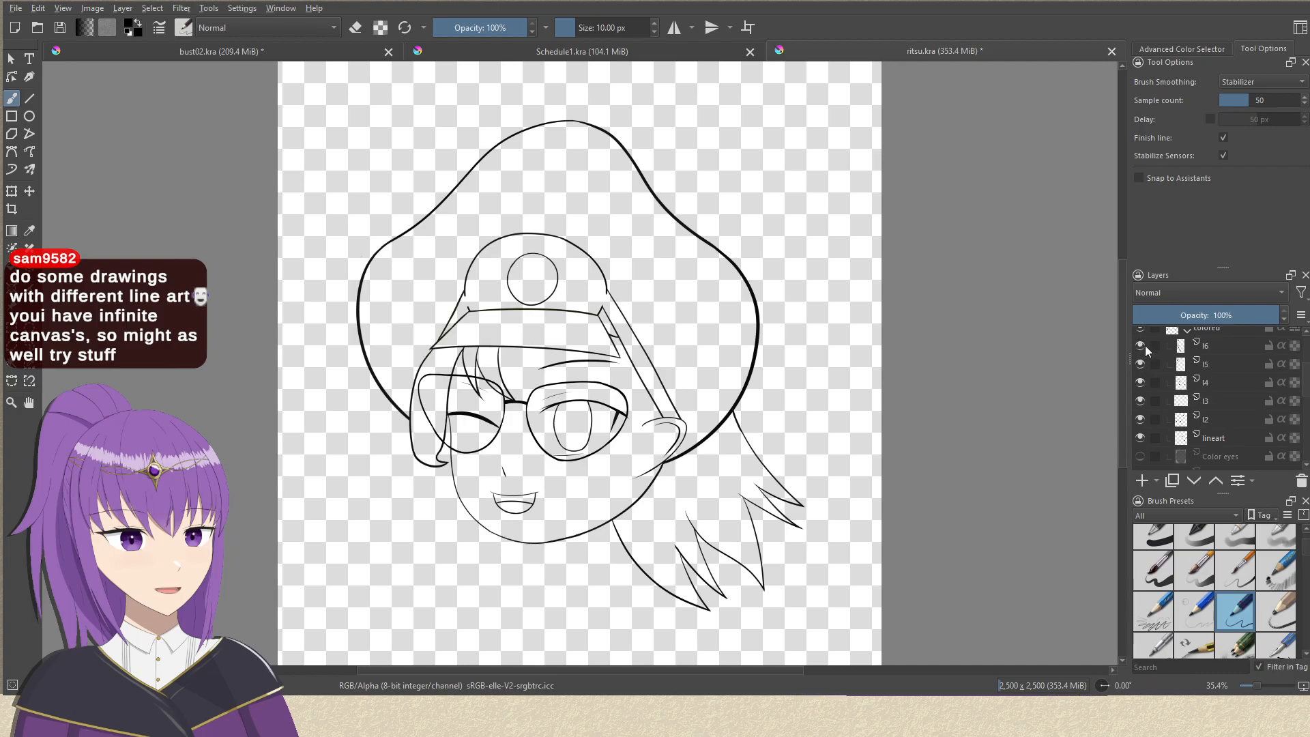
# Examine the stroke joins along the hat outline up close and close ritsu.kra.
pyautogui.moveTo(796, 333); pyautogui.dragTo(797, 300)
pyautogui.moveTo(664, 227); pyautogui.dragTo(732, 206)
pyautogui.keyDown('ctrl'); pyautogui.moveTo(752, 289); pyautogui.dragTo(697, 272); pyautogui.keyUp('ctrl')
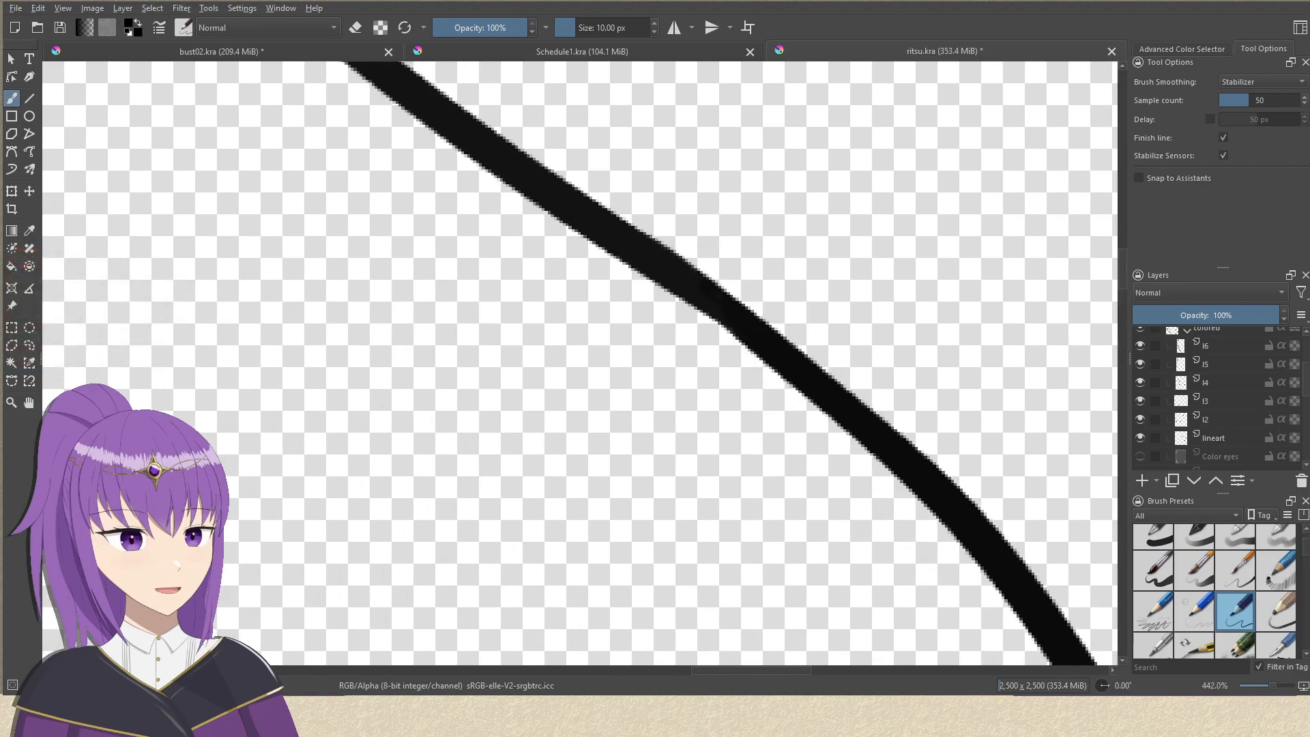
pyautogui.keyDown('ctrl'); pyautogui.moveTo(775, 285); pyautogui.dragTo(788, 342); pyautogui.keyUp('ctrl')
pyautogui.keyDown('ctrl'); pyautogui.moveTo(758, 222); pyautogui.dragTo(836, 496); pyautogui.keyUp('ctrl')
pyautogui.keyDown('ctrl'); pyautogui.moveTo(549, 195); pyautogui.dragTo(577, 234); pyautogui.keyUp('ctrl')
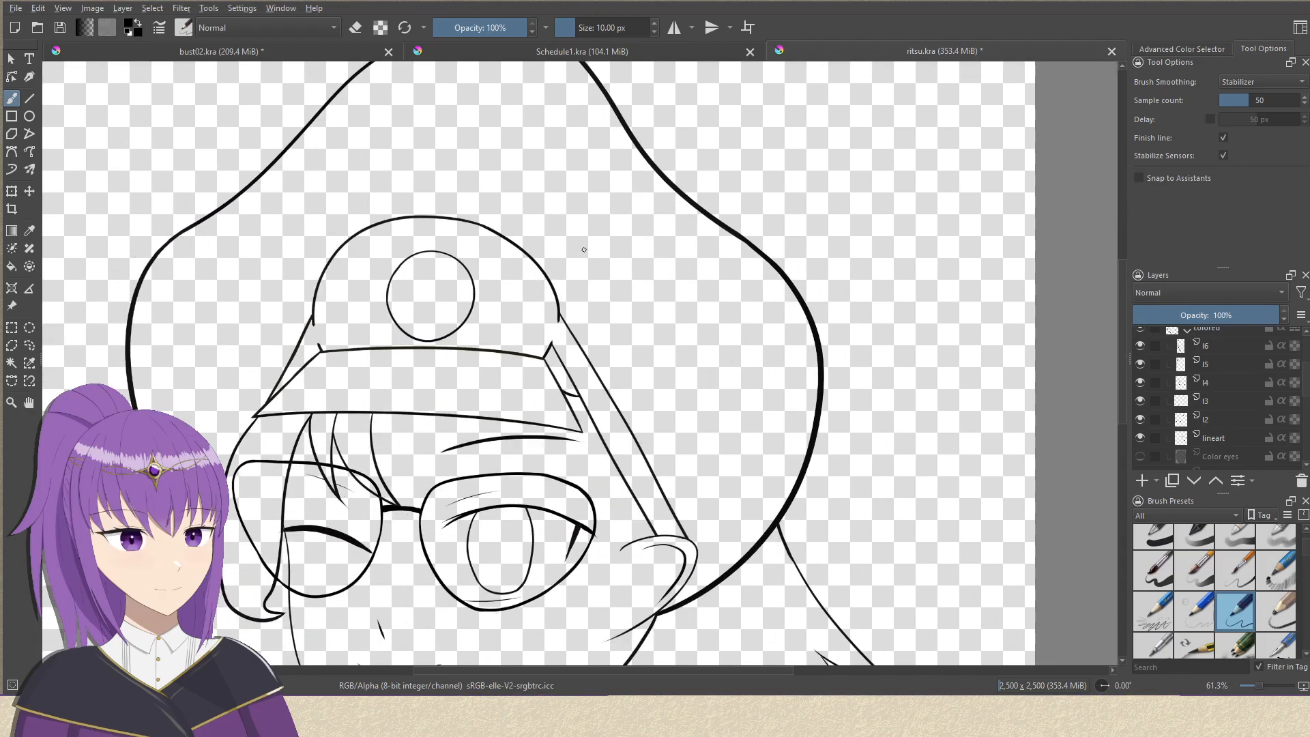
pyautogui.moveTo(667, 347); pyautogui.dragTo(533, 362)
pyautogui.keyDown('ctrl'); pyautogui.moveTo(607, 307); pyautogui.dragTo(605, 349); pyautogui.keyUp('ctrl')
pyautogui.moveTo(578, 418); pyautogui.dragTo(660, 429)
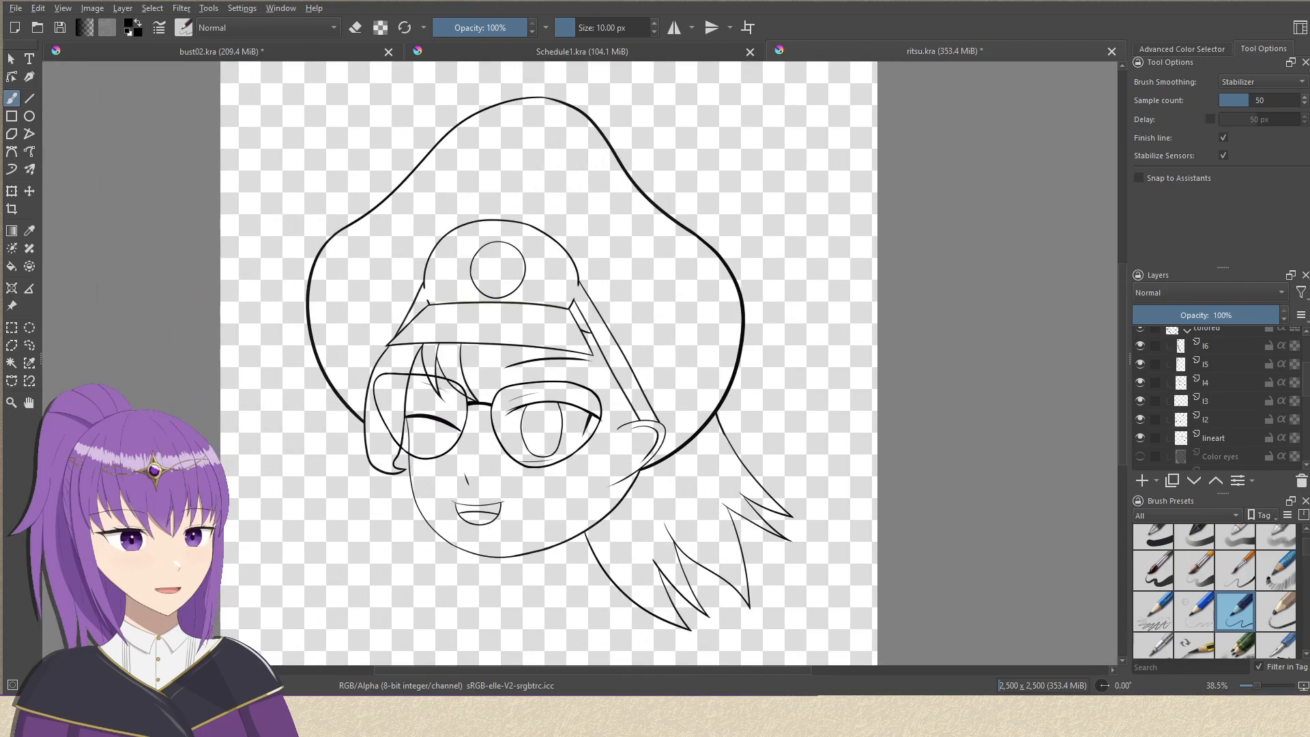
pyautogui.click(1117, 57)
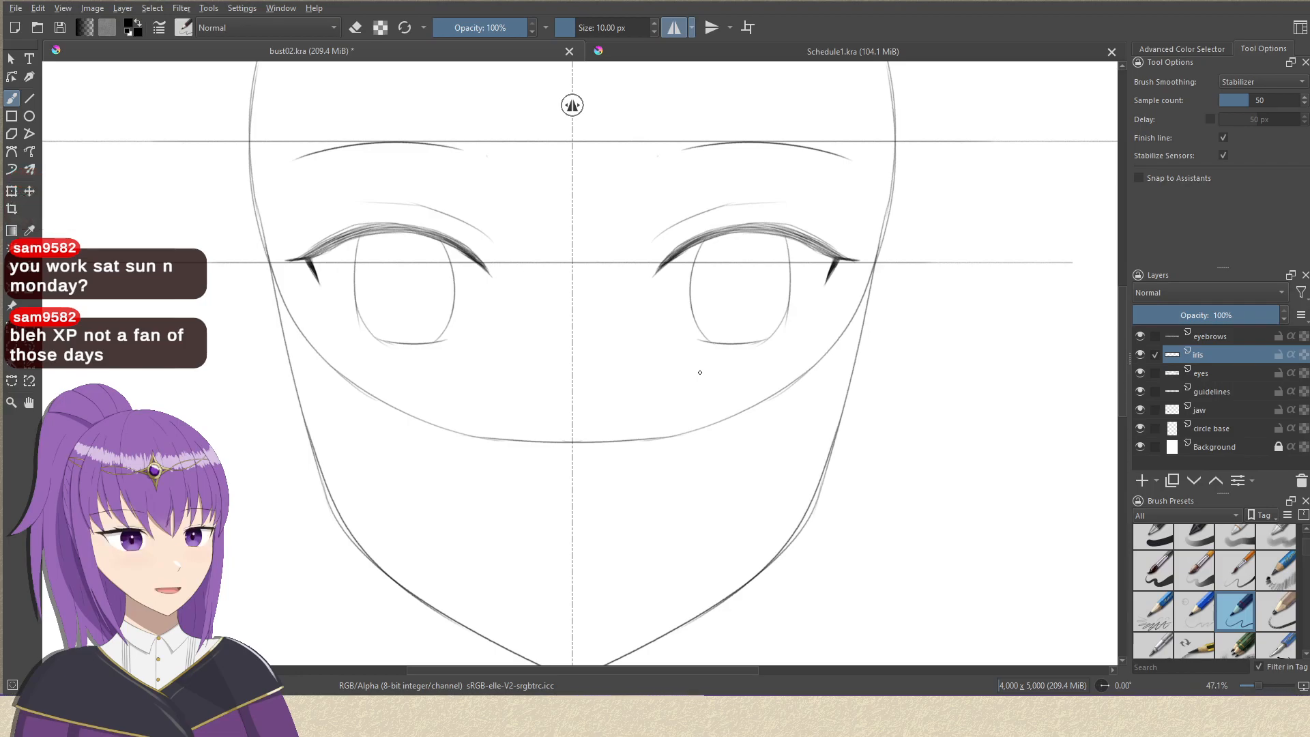
# Add a new paint layer at the top of the layer stack, above the eyebrows layer, in bust02.kra.
pyautogui.moveTo(700, 396); pyautogui.dragTo(684, 448)
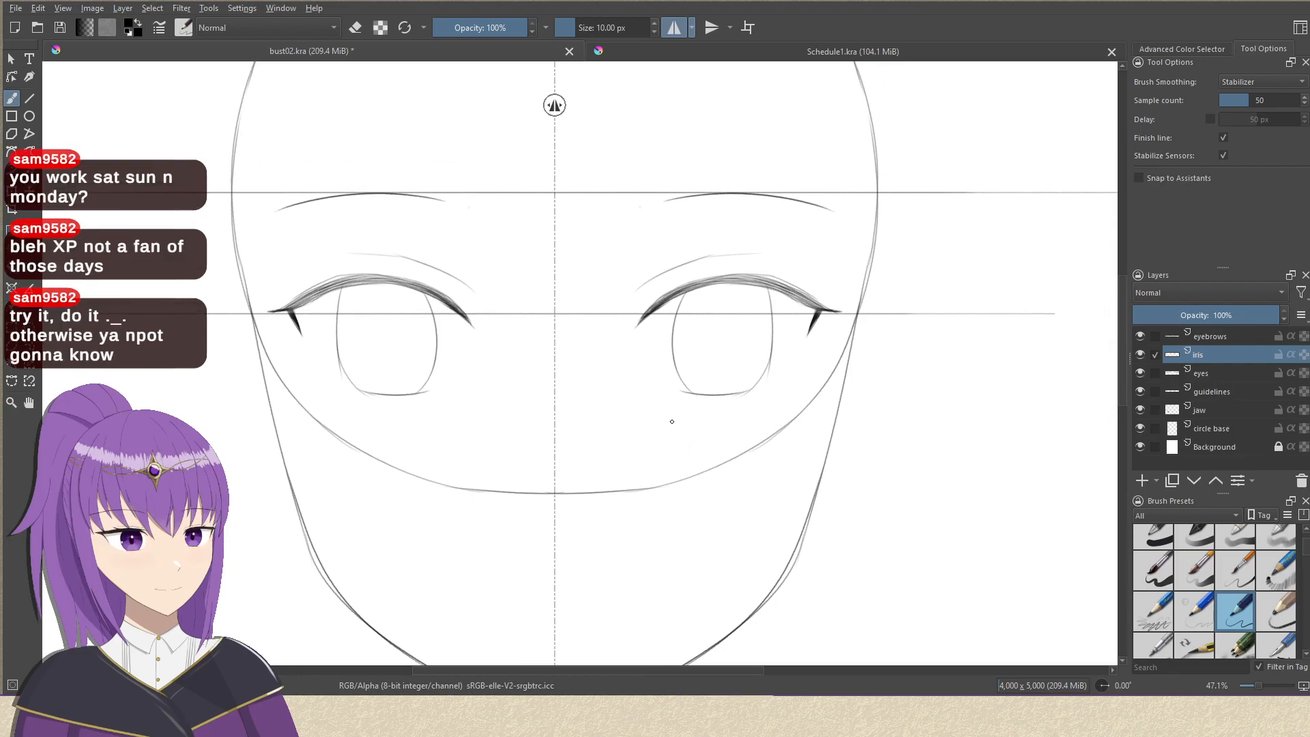
pyautogui.moveTo(708, 395); pyautogui.dragTo(673, 386)
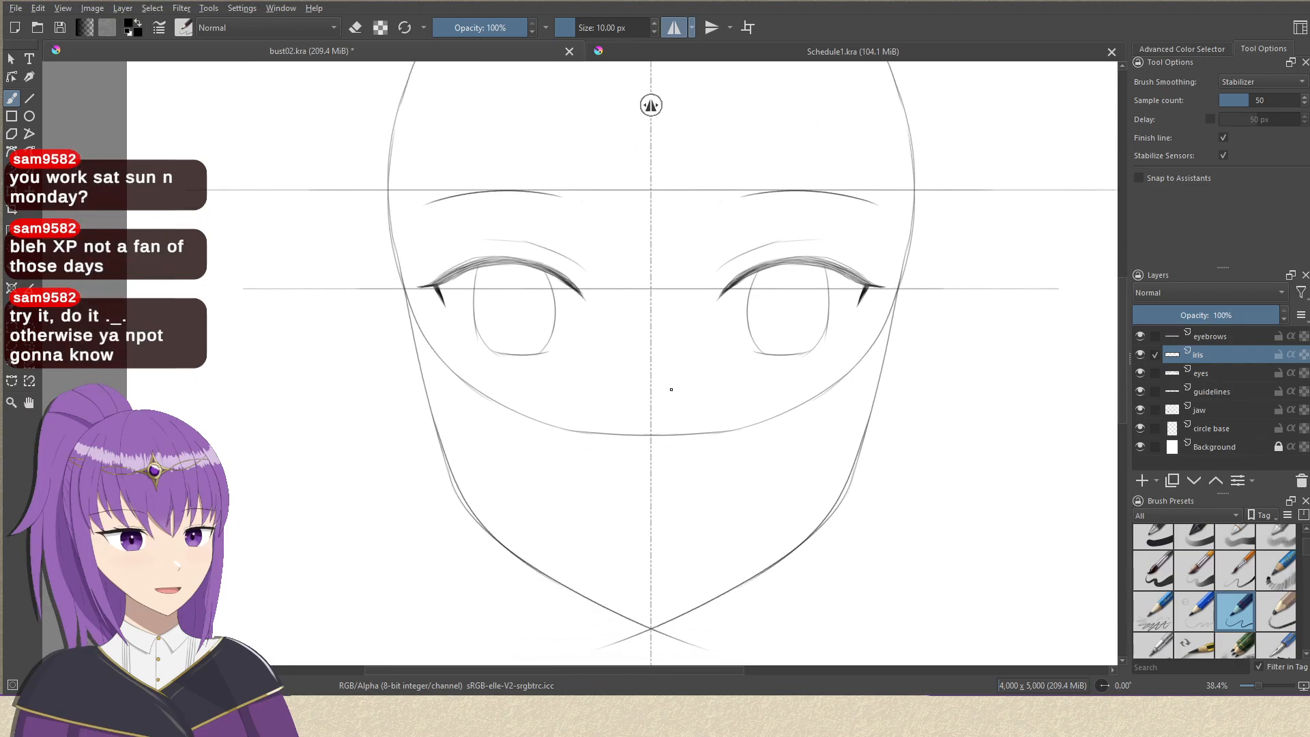
pyautogui.moveTo(649, 473); pyautogui.dragTo(624, 465)
pyautogui.moveTo(685, 400)
pyautogui.mouseDown()
pyautogui.moveTo(661, 464)
pyautogui.moveTo(703, 402)
pyautogui.mouseUp()
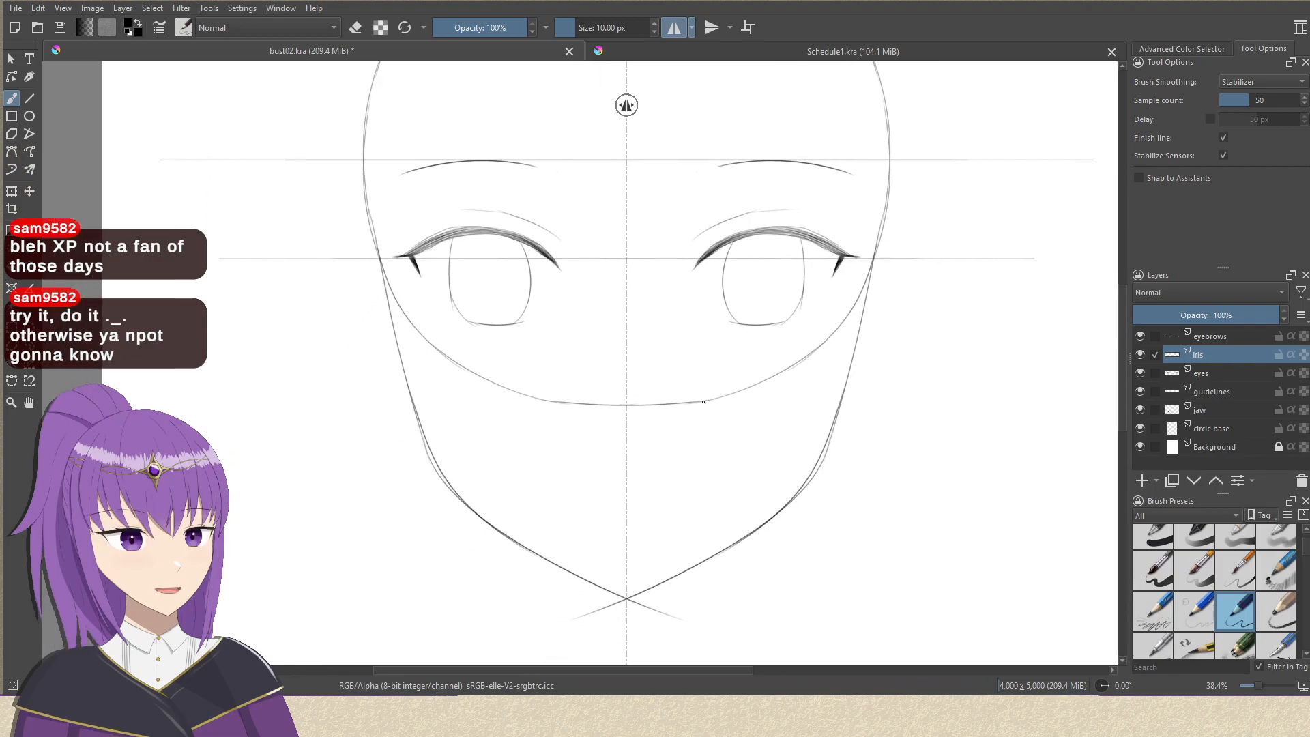
pyautogui.moveTo(721, 497); pyautogui.dragTo(685, 459)
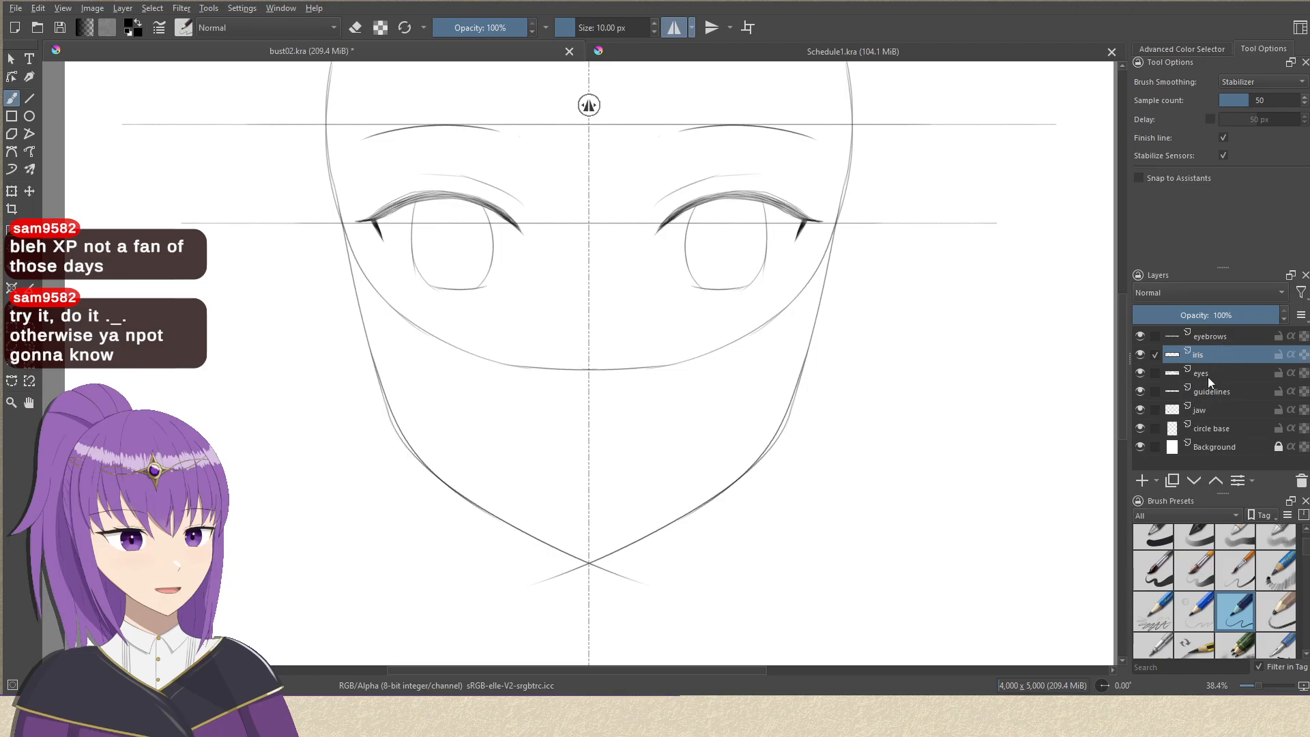
pyautogui.press('pageup')
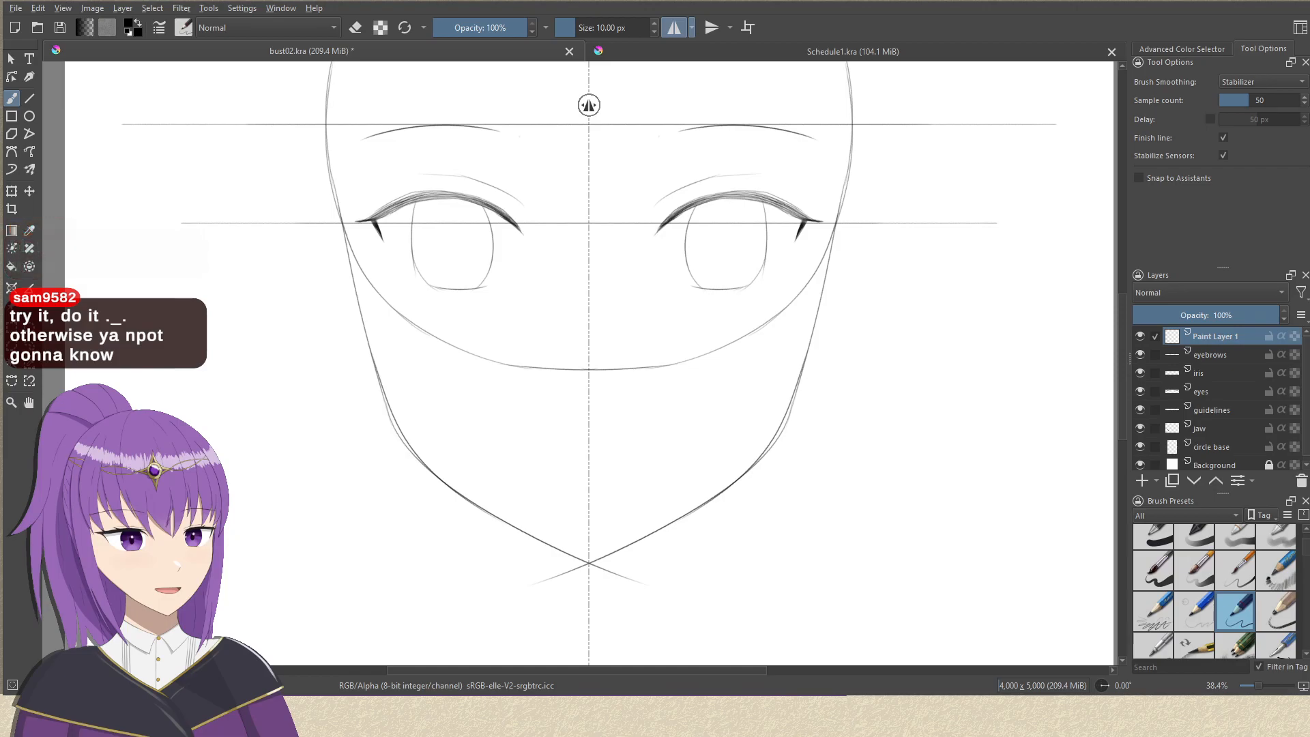
# Draw the mouth as a mirrored pair of short, gently curved lines between the circle's lower edge and the chin, undoing rejected strokes.
pyautogui.moveTo(576, 515); pyautogui.dragTo(617, 465)
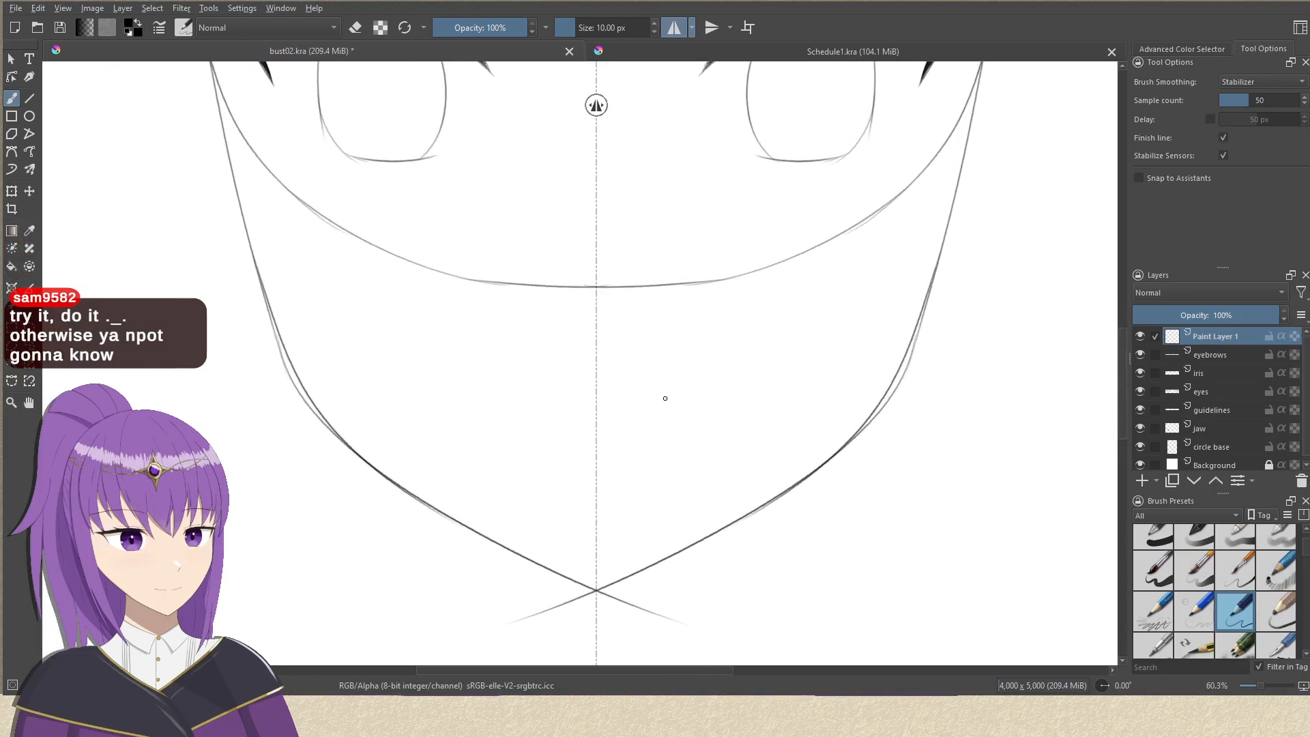
pyautogui.moveTo(701, 381); pyautogui.dragTo(620, 401)
pyautogui.hotkey('ctrl', 'z')
pyautogui.moveTo(701, 382); pyautogui.dragTo(608, 393)
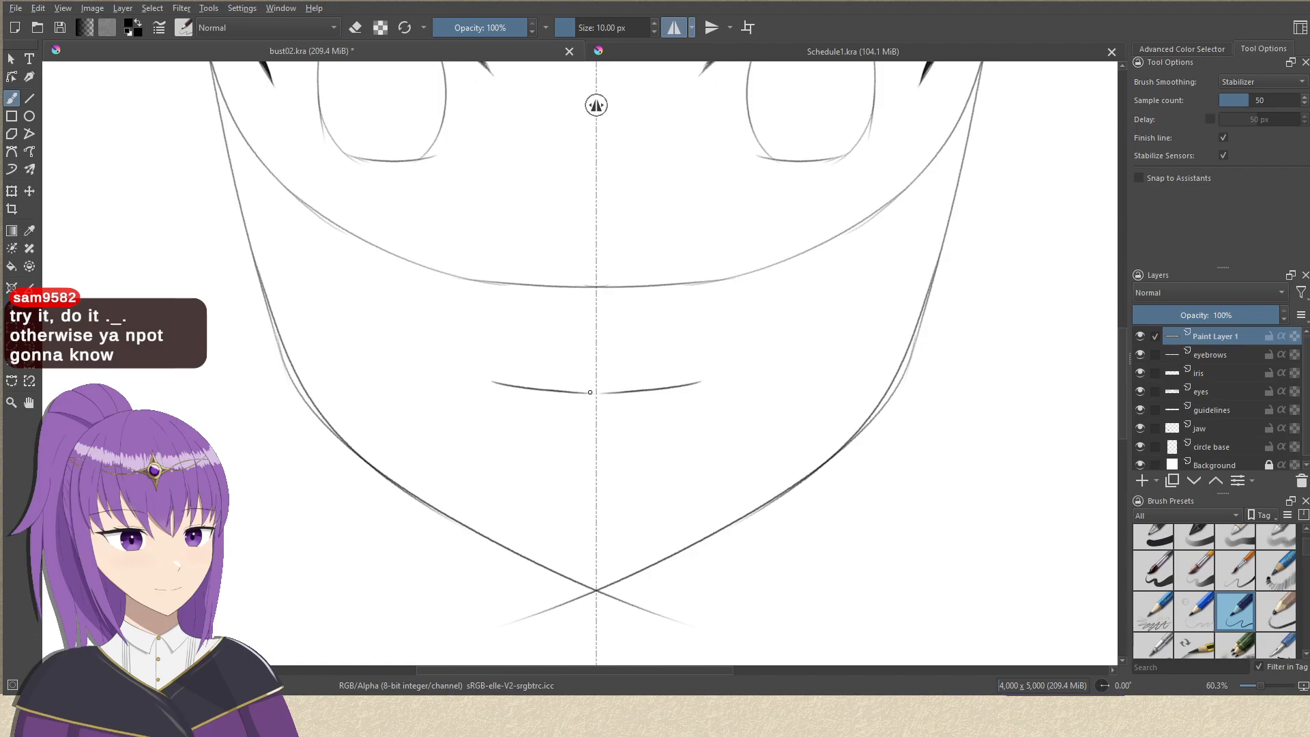
pyautogui.moveTo(686, 408)
pyautogui.mouseDown()
pyautogui.moveTo(660, 441)
pyautogui.moveTo(674, 415)
pyautogui.moveTo(606, 395)
pyautogui.moveTo(641, 459)
pyautogui.moveTo(633, 497)
pyautogui.moveTo(631, 435)
pyautogui.mouseUp()
pyautogui.hotkey('ctrl', 'z')
pyautogui.hotkey('ctrl', 'z')
pyautogui.hotkey('ctrl', 'z')
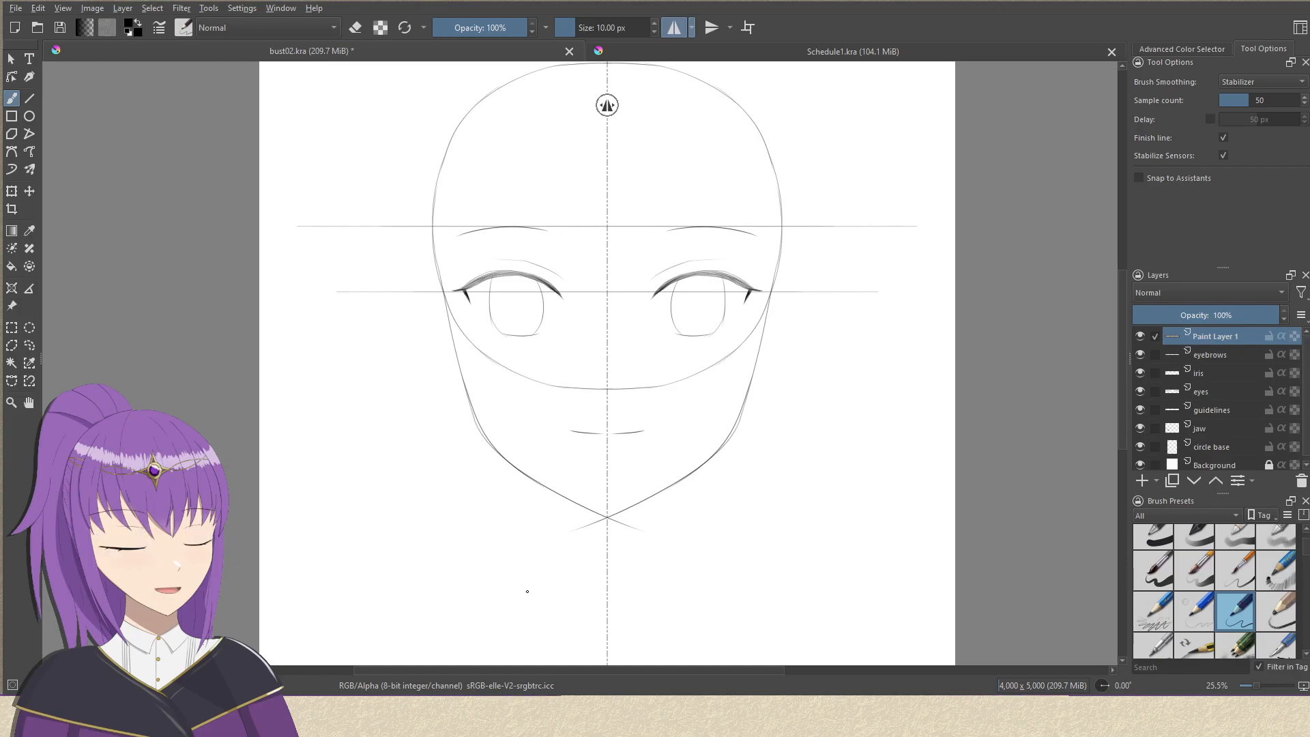
pyautogui.moveTo(641, 431)
pyautogui.mouseDown()
pyautogui.moveTo(627, 466)
pyautogui.moveTo(647, 391)
pyautogui.mouseUp()
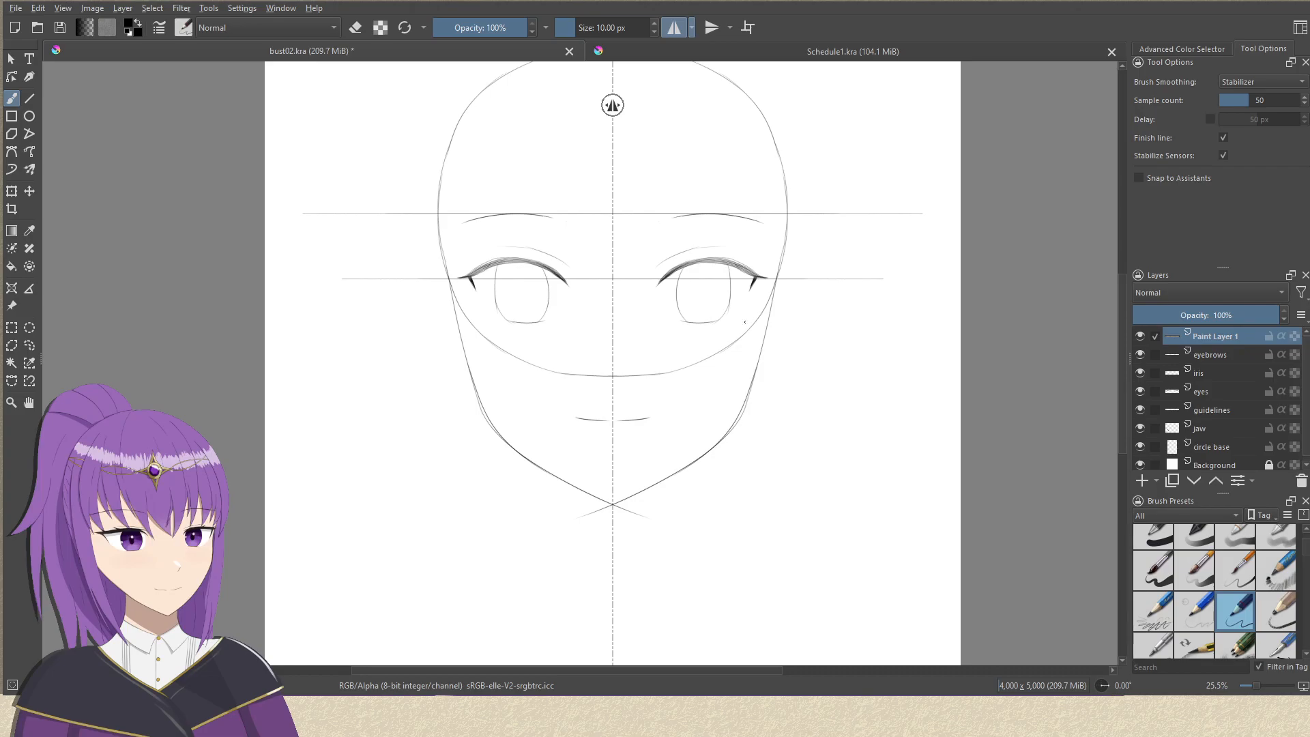
pyautogui.scroll(4, 740, 355)
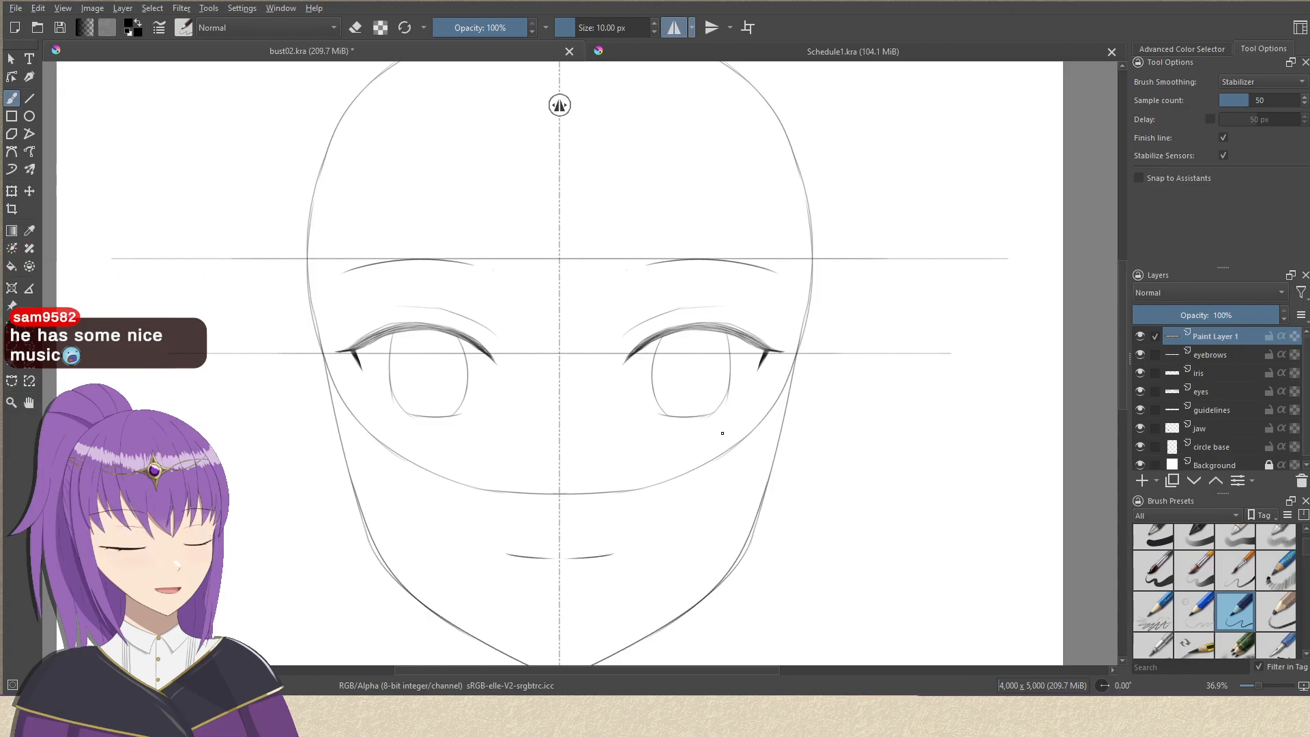
pyautogui.scroll(-2, 617, 284)
pyautogui.moveTo(696, 471); pyautogui.dragTo(732, 417)
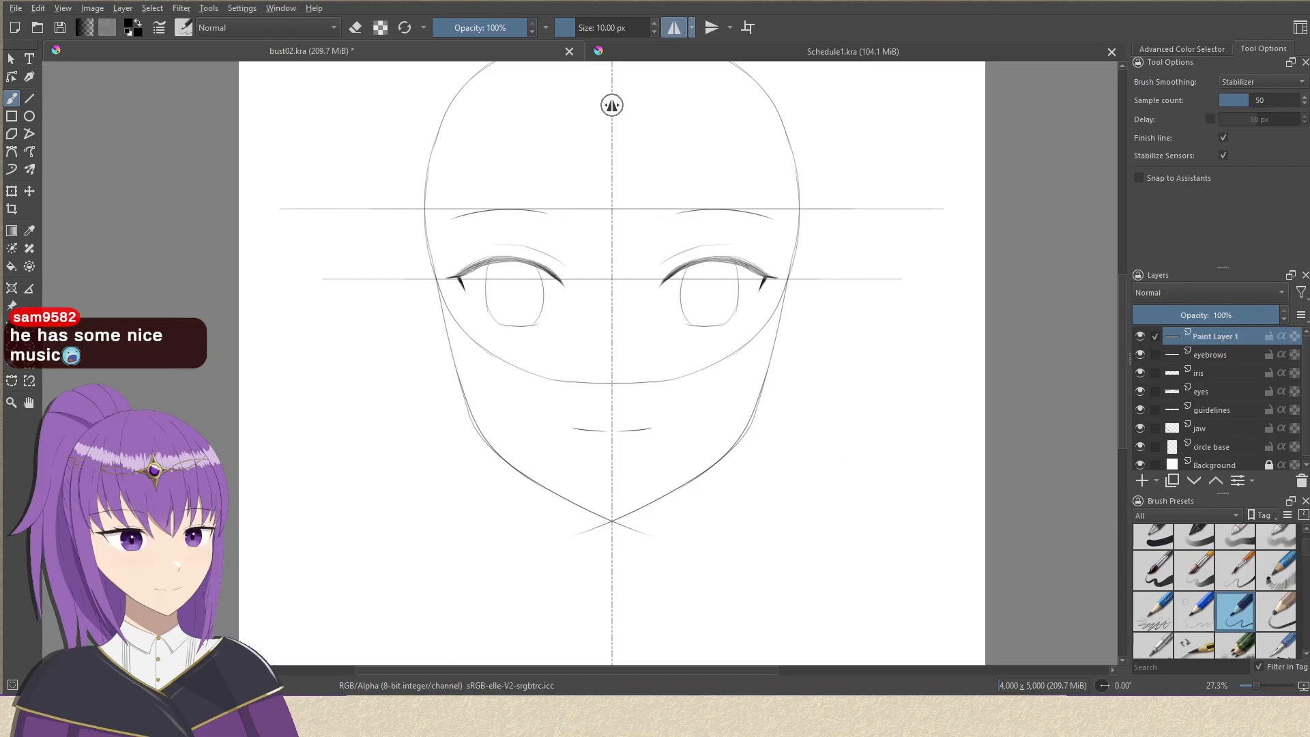
pyautogui.scroll(3, 741, 457)
pyautogui.moveTo(810, 340); pyautogui.dragTo(784, 407)
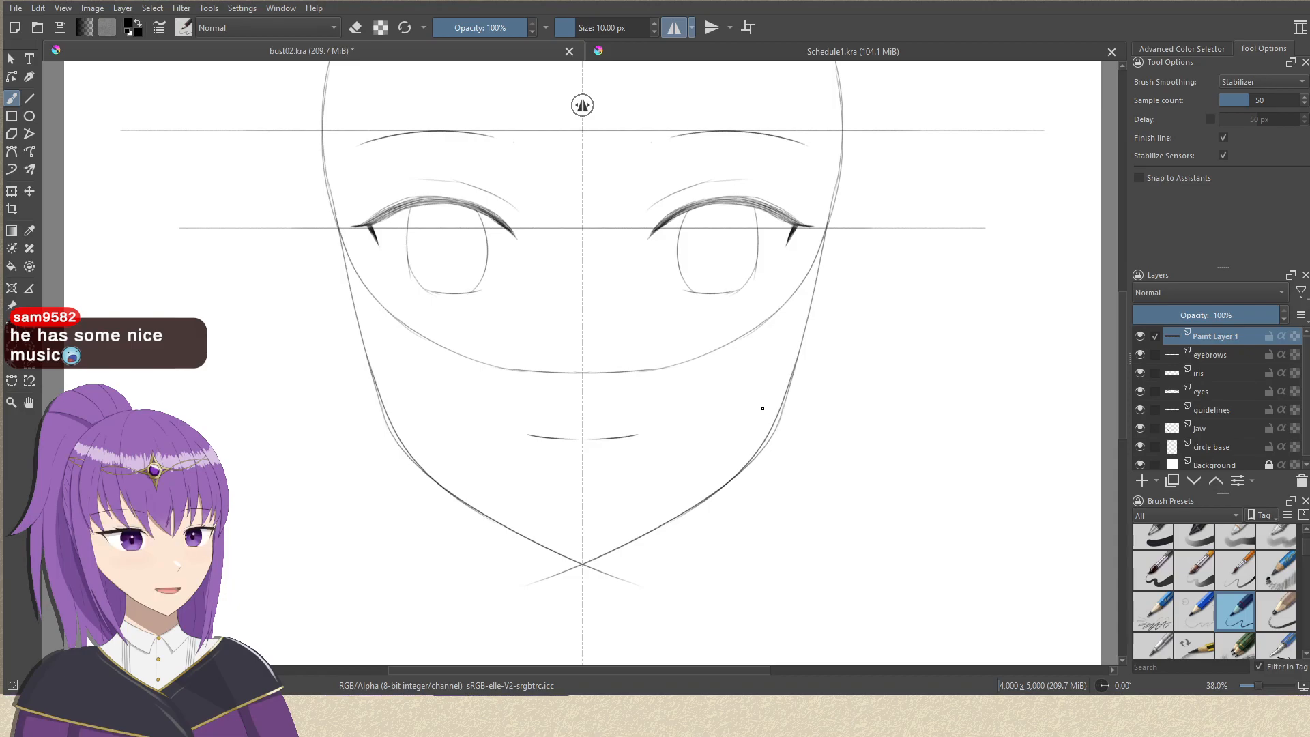
pyautogui.moveTo(625, 226)
pyautogui.mouseDown()
pyautogui.moveTo(612, 296)
pyautogui.moveTo(582, 322)
pyautogui.moveTo(579, 370)
pyautogui.moveTo(628, 285)
pyautogui.moveTo(597, 417)
pyautogui.moveTo(616, 232)
pyautogui.mouseUp()
pyautogui.moveTo(679, 288); pyautogui.dragTo(677, 352)
pyautogui.moveTo(913, 379); pyautogui.dragTo(828, 382)
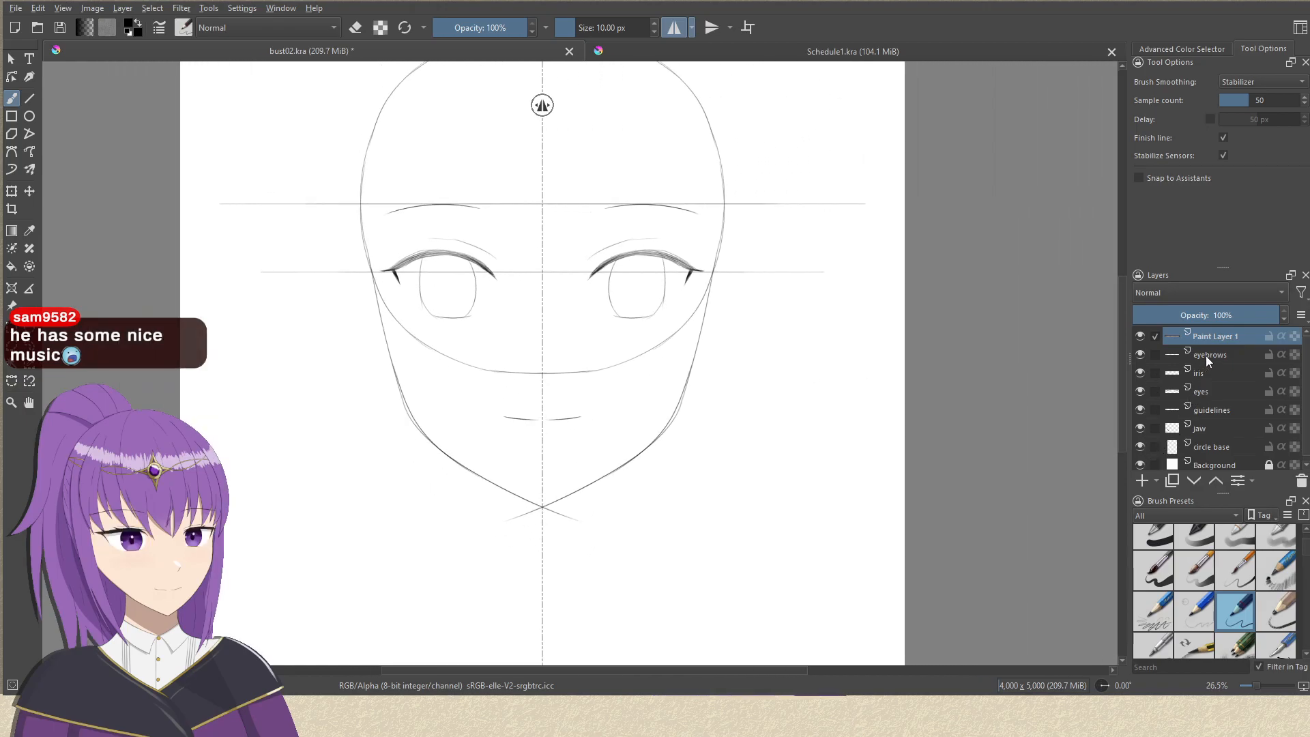
# Turn off horizontal mirroring and draw a short slanted nose line on the circle's lower edge, just left of the face's centre, undoing rejected strokes.
pyautogui.moveTo(544, 399); pyautogui.dragTo(616, 235)
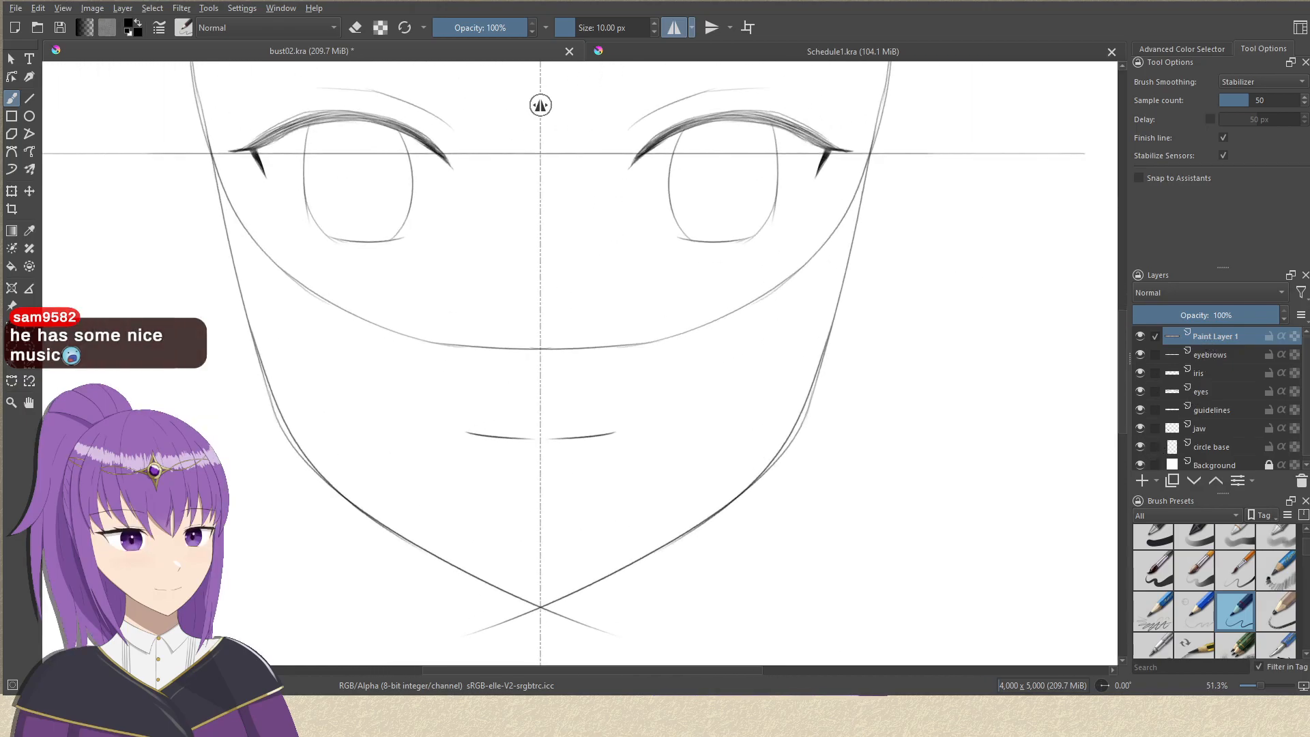
pyautogui.click(673, 27)
pyautogui.moveTo(548, 362)
pyautogui.mouseDown()
pyautogui.moveTo(526, 340)
pyautogui.moveTo(507, 347)
pyautogui.mouseUp()
pyautogui.hotkey('ctrl', 'z')
pyautogui.moveTo(630, 357); pyautogui.dragTo(620, 380)
pyautogui.hotkey('ctrl', 'z')
pyautogui.moveTo(533, 328)
pyautogui.mouseDown()
pyautogui.moveTo(541, 364)
pyautogui.moveTo(527, 360)
pyautogui.mouseUp()
pyautogui.hotkey('ctrl', 'z')
pyautogui.hotkey('ctrl', 'z')
pyautogui.hotkey('ctrl', 'z')
pyautogui.moveTo(627, 362); pyautogui.dragTo(619, 410)
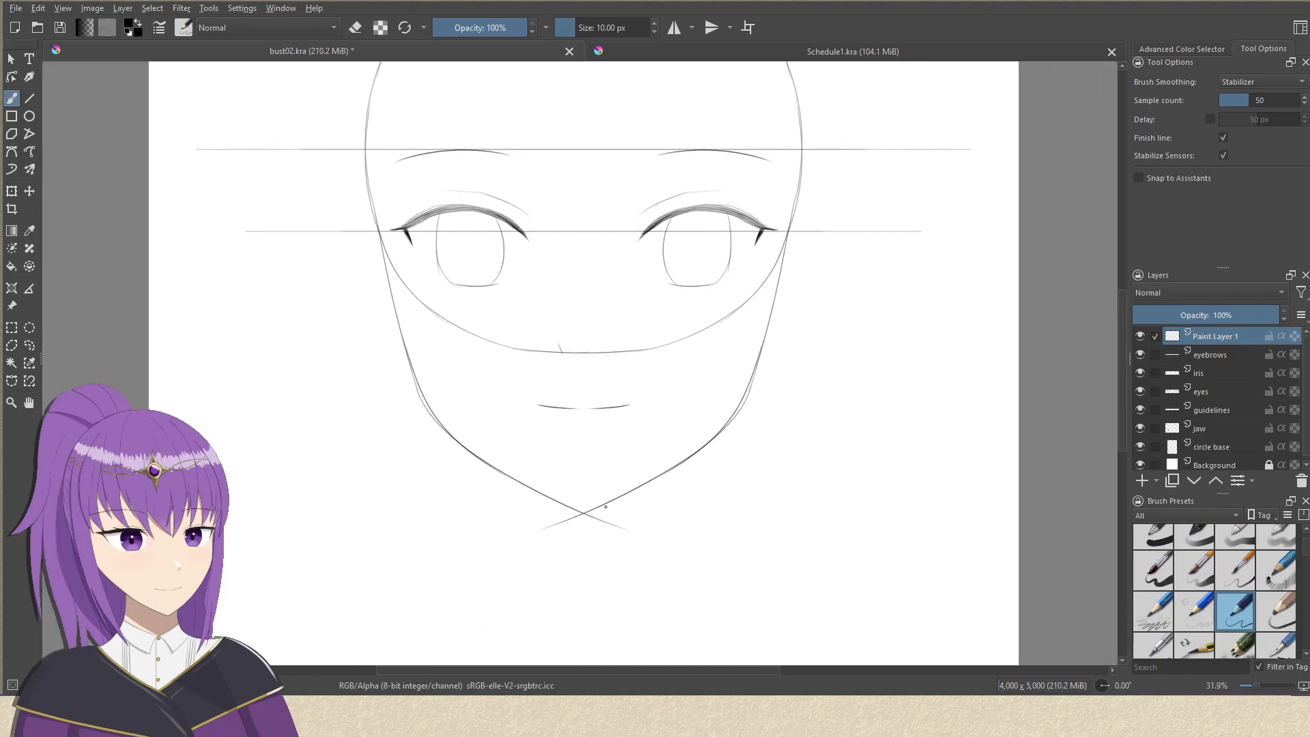
# Rename the new paint layer above eyebrows to mouth.
pyautogui.moveTo(646, 358); pyautogui.dragTo(620, 460)
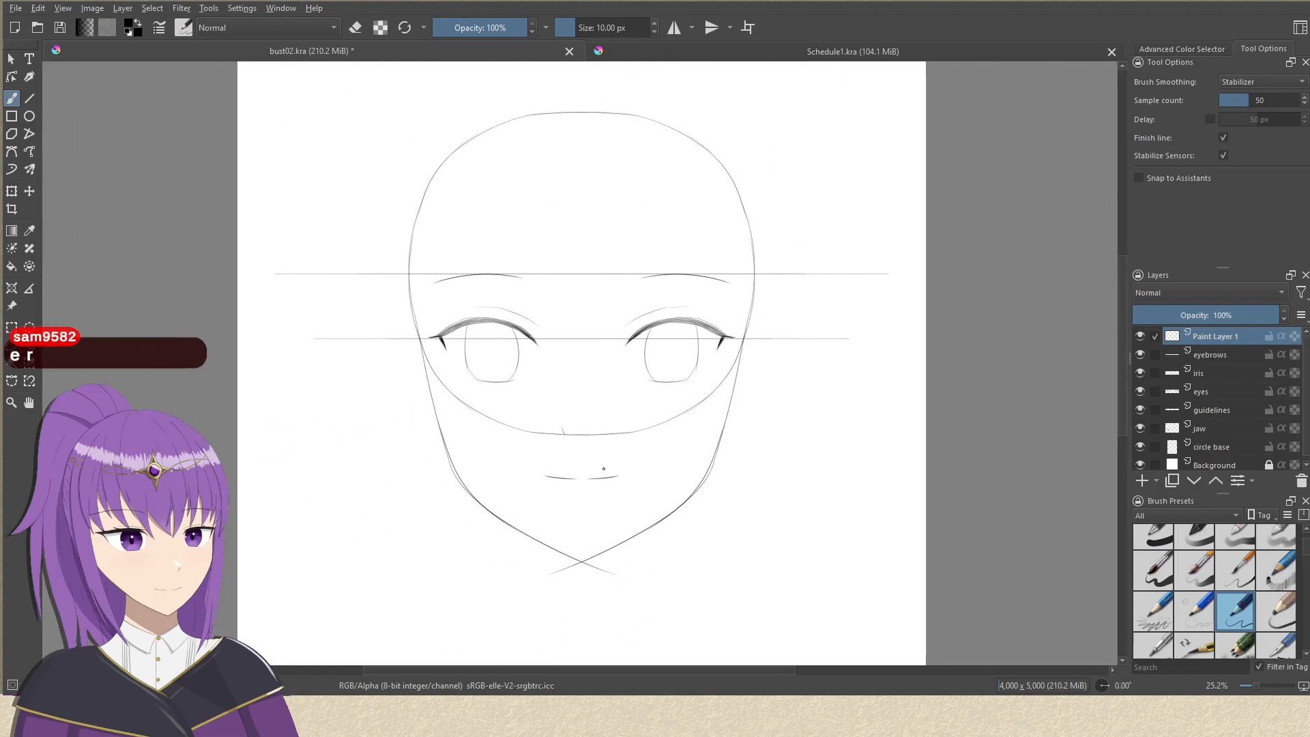
pyautogui.moveTo(615, 386)
pyautogui.mouseDown()
pyautogui.moveTo(635, 389)
pyautogui.moveTo(649, 427)
pyautogui.moveTo(659, 376)
pyautogui.moveTo(580, 497)
pyautogui.mouseUp()
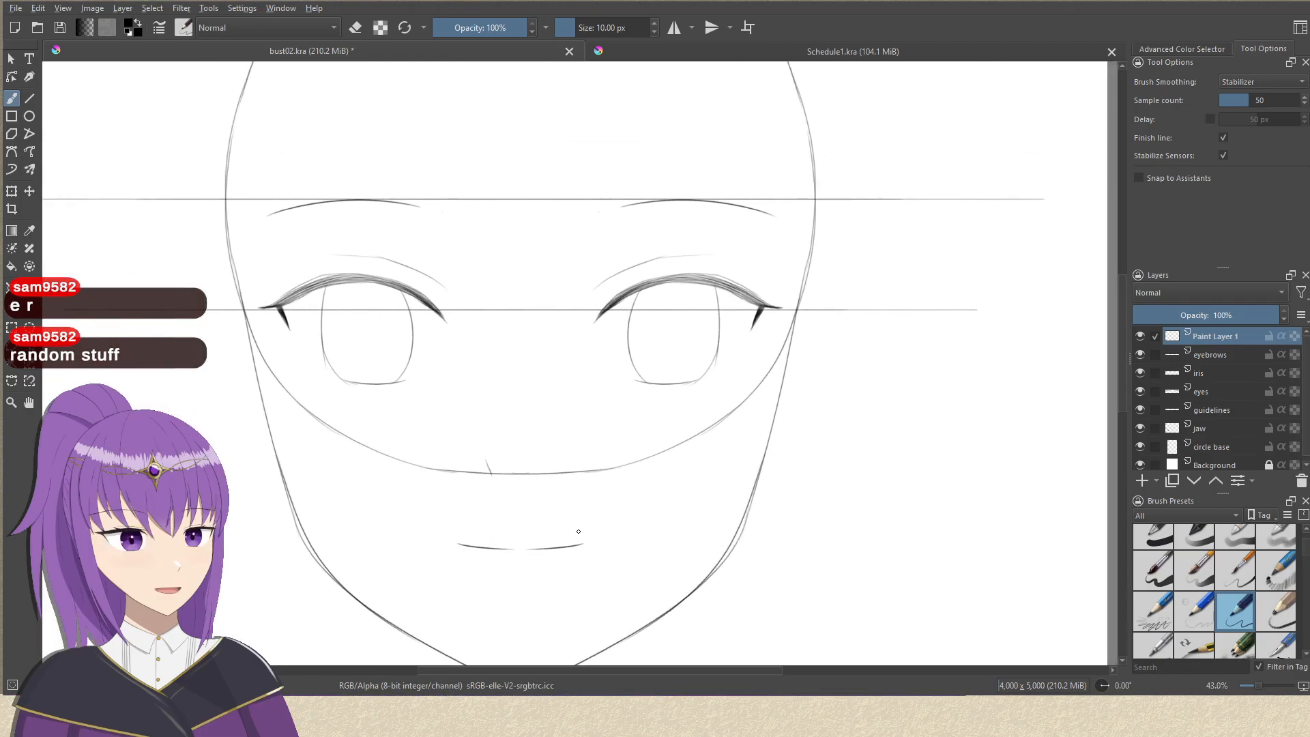
pyautogui.moveTo(618, 404); pyautogui.dragTo(658, 368)
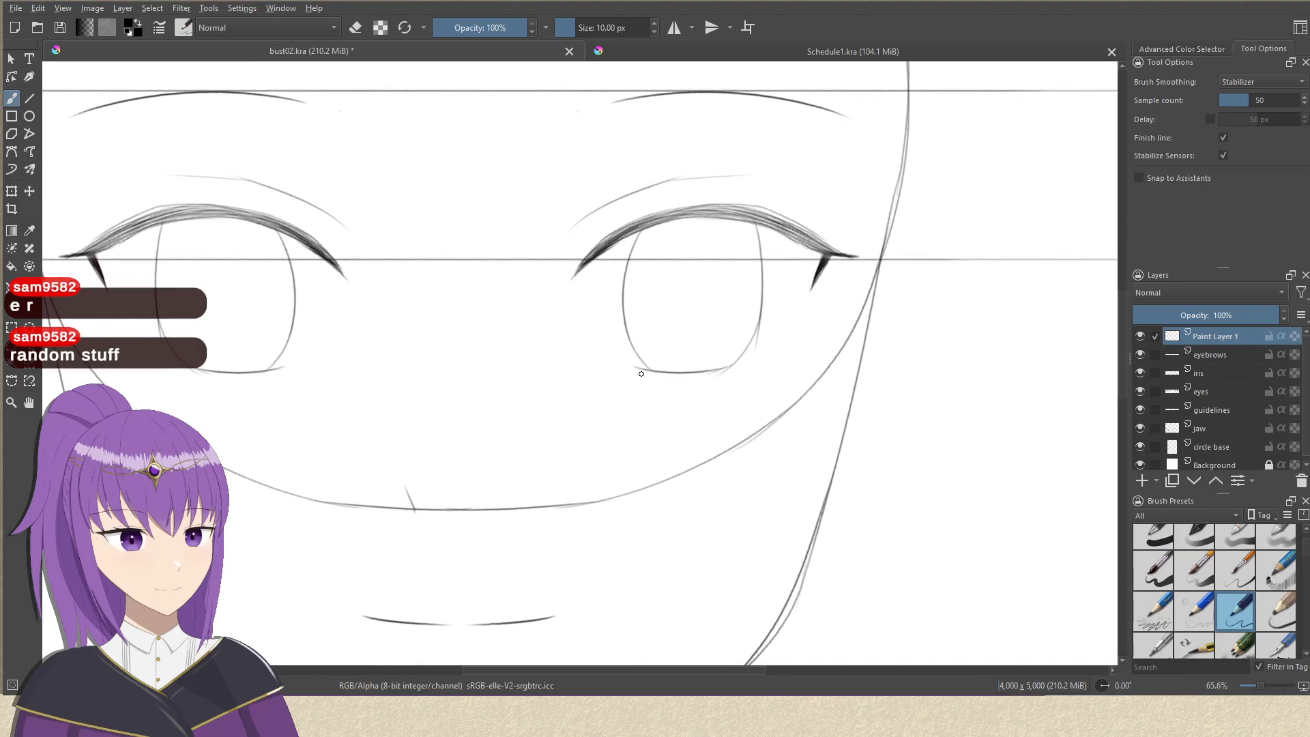
pyautogui.doubleClick(1218, 342)
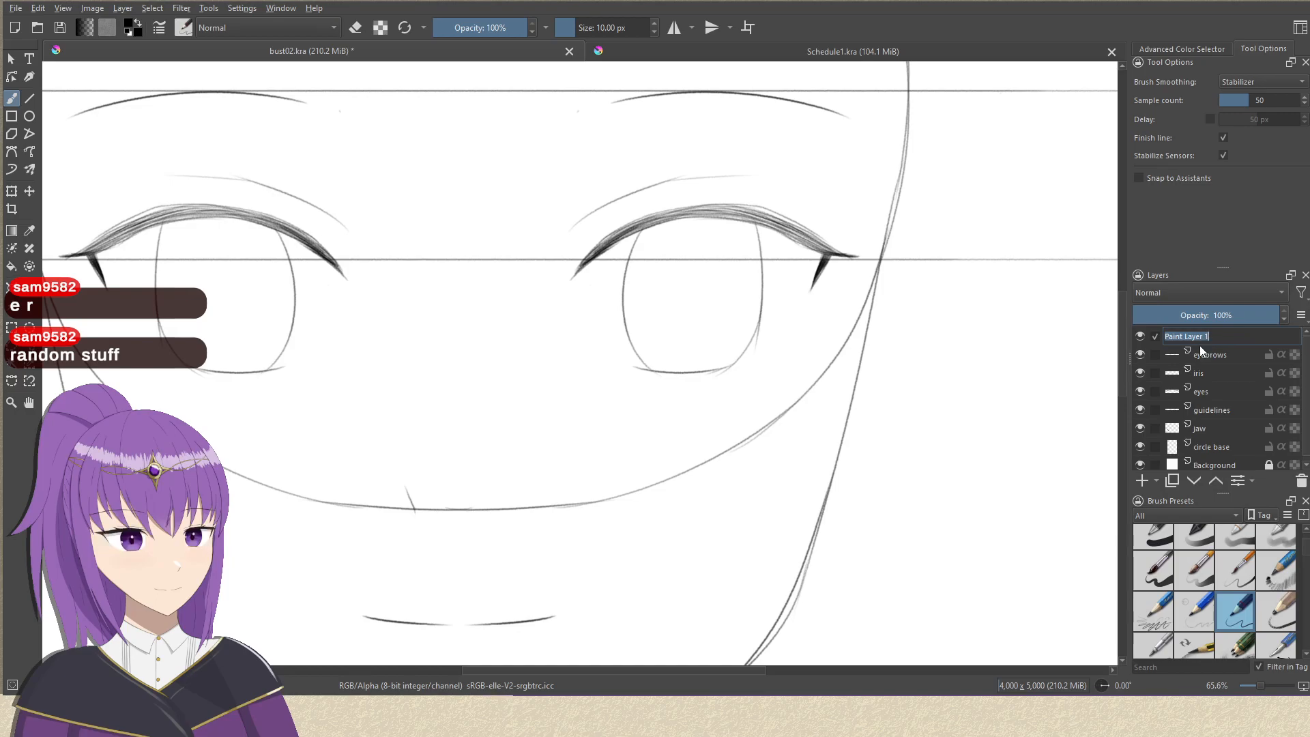
pyautogui.write('mouth')
pyautogui.press('Return')
# On the iris layer, turn on horizontal mirroring and draw a small upright oval pupil inside each iris, undoing rejected strokes.
pyautogui.moveTo(823, 326); pyautogui.dragTo(834, 425)
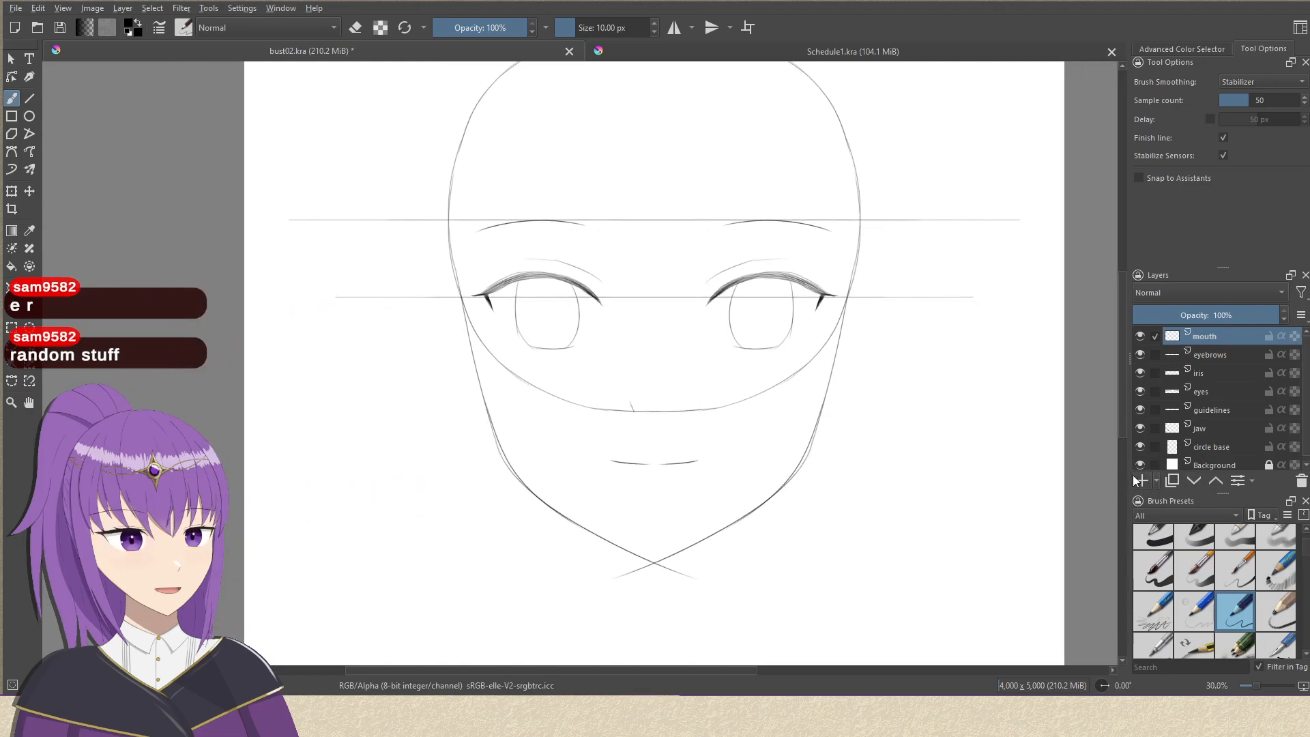
pyautogui.click(1208, 374)
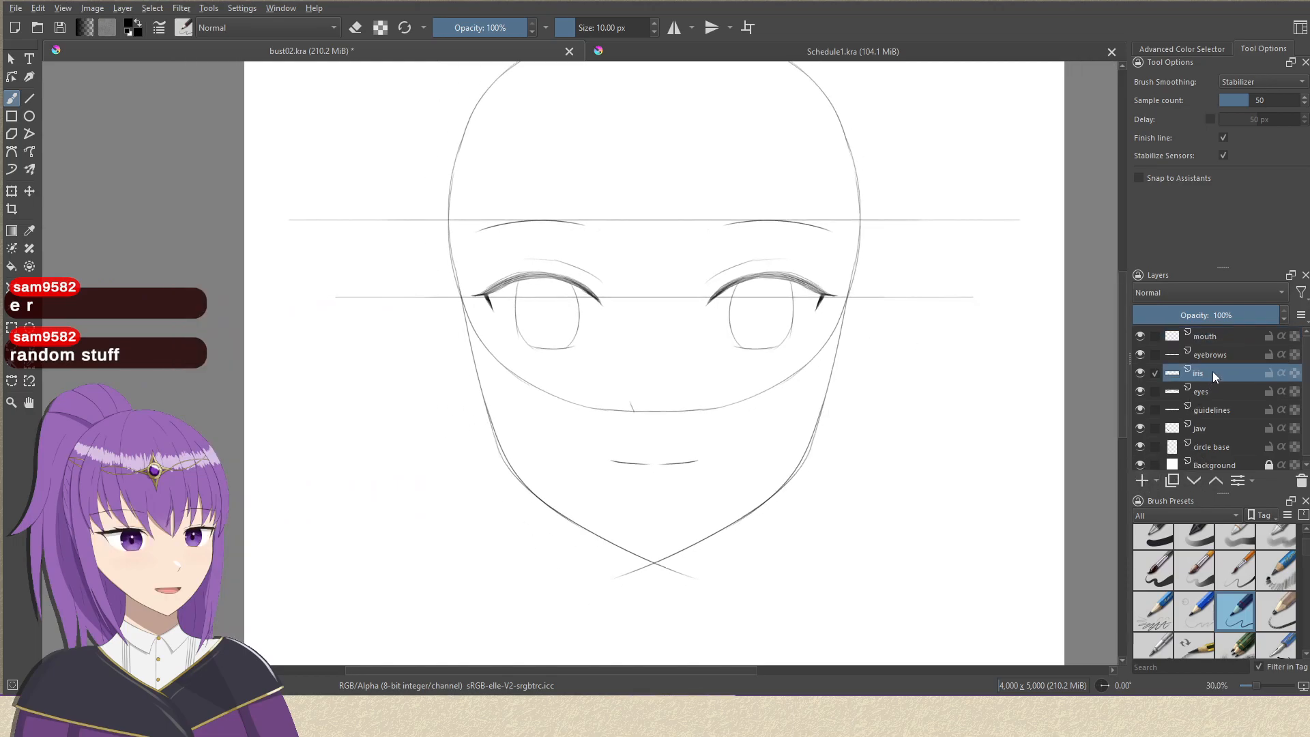
pyautogui.scroll(4, 742, 301)
pyautogui.moveTo(742, 294); pyautogui.dragTo(706, 341)
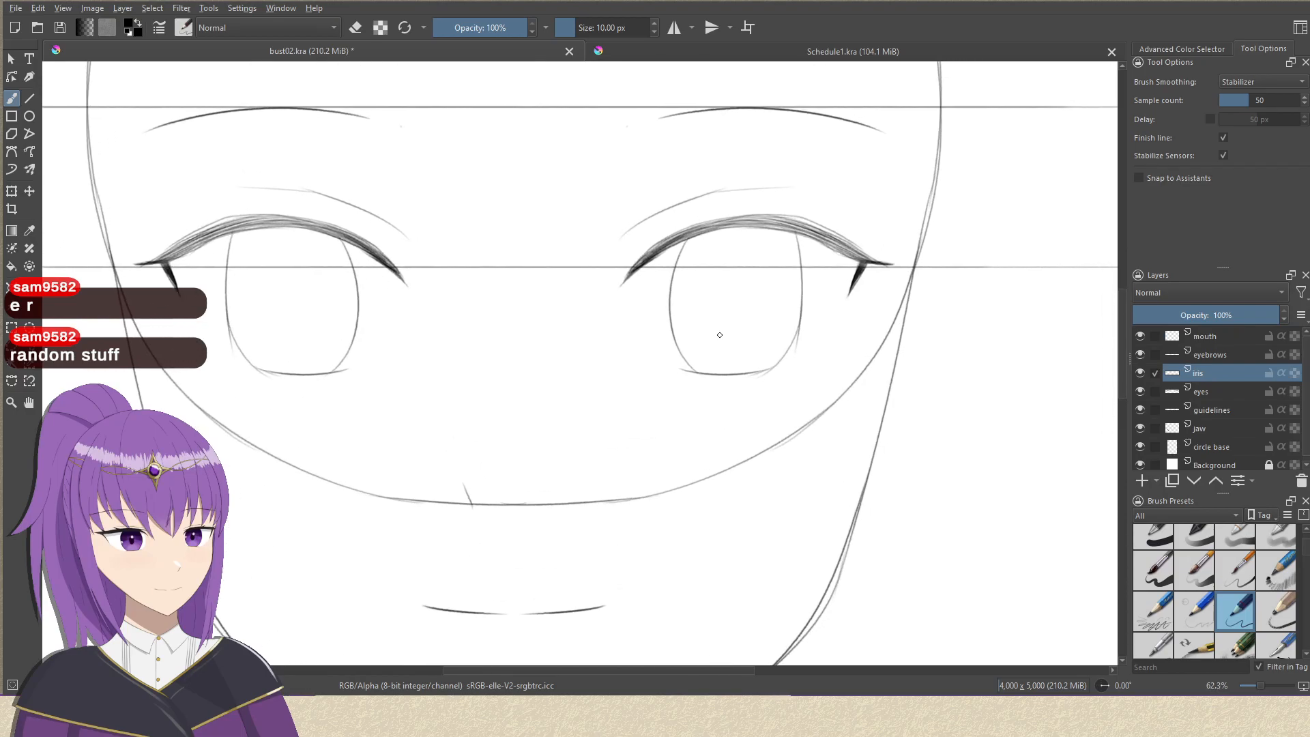
pyautogui.click(678, 28)
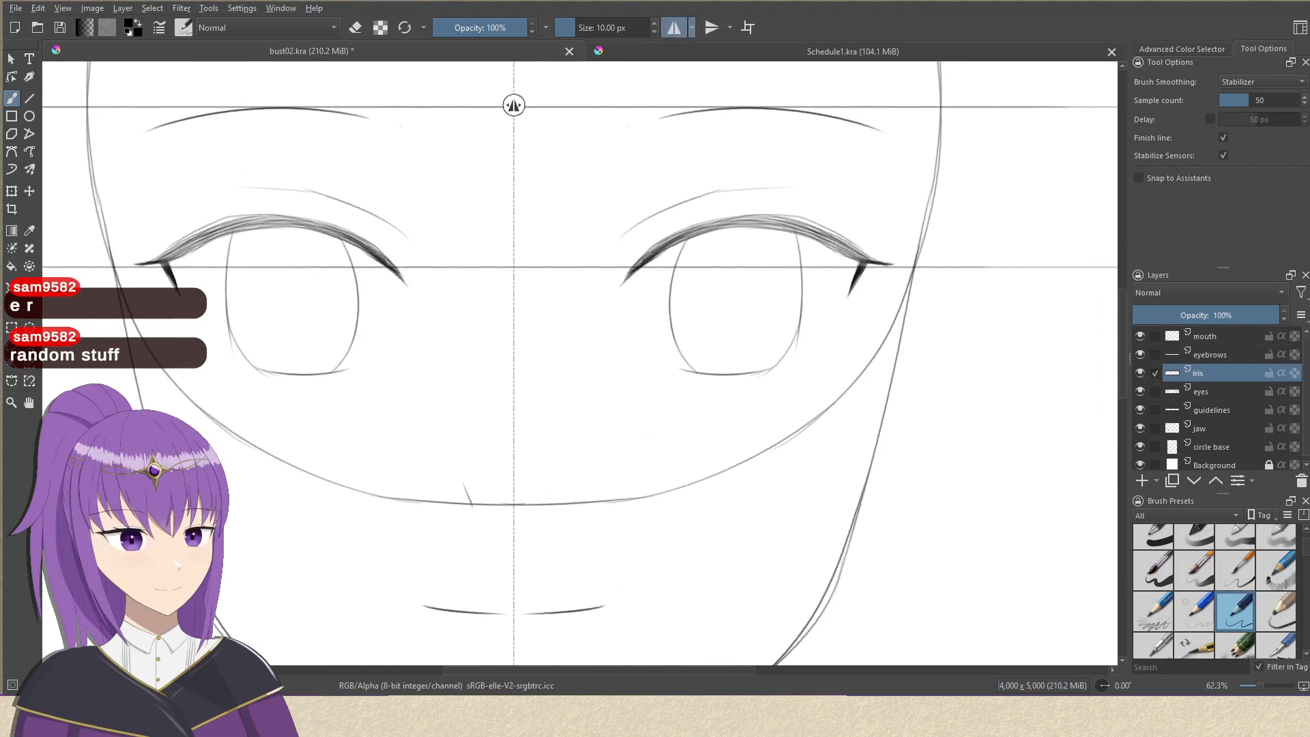
pyautogui.moveTo(736, 286)
pyautogui.mouseDown()
pyautogui.moveTo(748, 282)
pyautogui.moveTo(732, 281)
pyautogui.moveTo(726, 314)
pyautogui.moveTo(736, 273)
pyautogui.mouseUp()
pyautogui.hotkey('ctrl', 'z')
pyautogui.hotkey('ctrl', 'z')
pyautogui.hotkey('ctrl', 'z')
pyautogui.hotkey('ctrl', 'z')
pyautogui.moveTo(756, 343)
pyautogui.mouseDown()
pyautogui.moveTo(740, 443)
pyautogui.moveTo(748, 387)
pyautogui.moveTo(731, 366)
pyautogui.moveTo(716, 446)
pyautogui.moveTo(704, 328)
pyautogui.moveTo(738, 248)
pyautogui.moveTo(741, 191)
pyautogui.mouseUp()
# Add a new paint layer above the mouth layer and name it neck.
pyautogui.click(1208, 340)
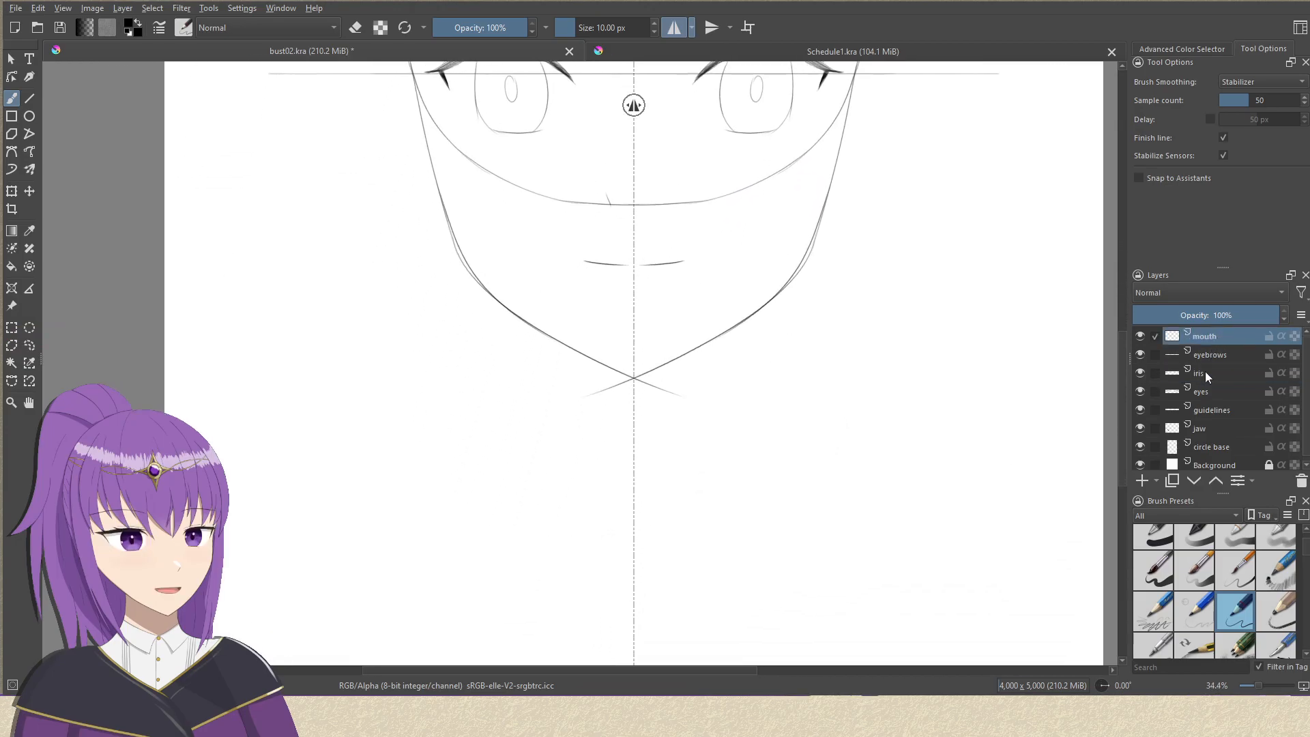
pyautogui.click(1142, 481)
pyautogui.moveTo(614, 376); pyautogui.dragTo(632, 315)
pyautogui.moveTo(741, 363); pyautogui.dragTo(690, 375)
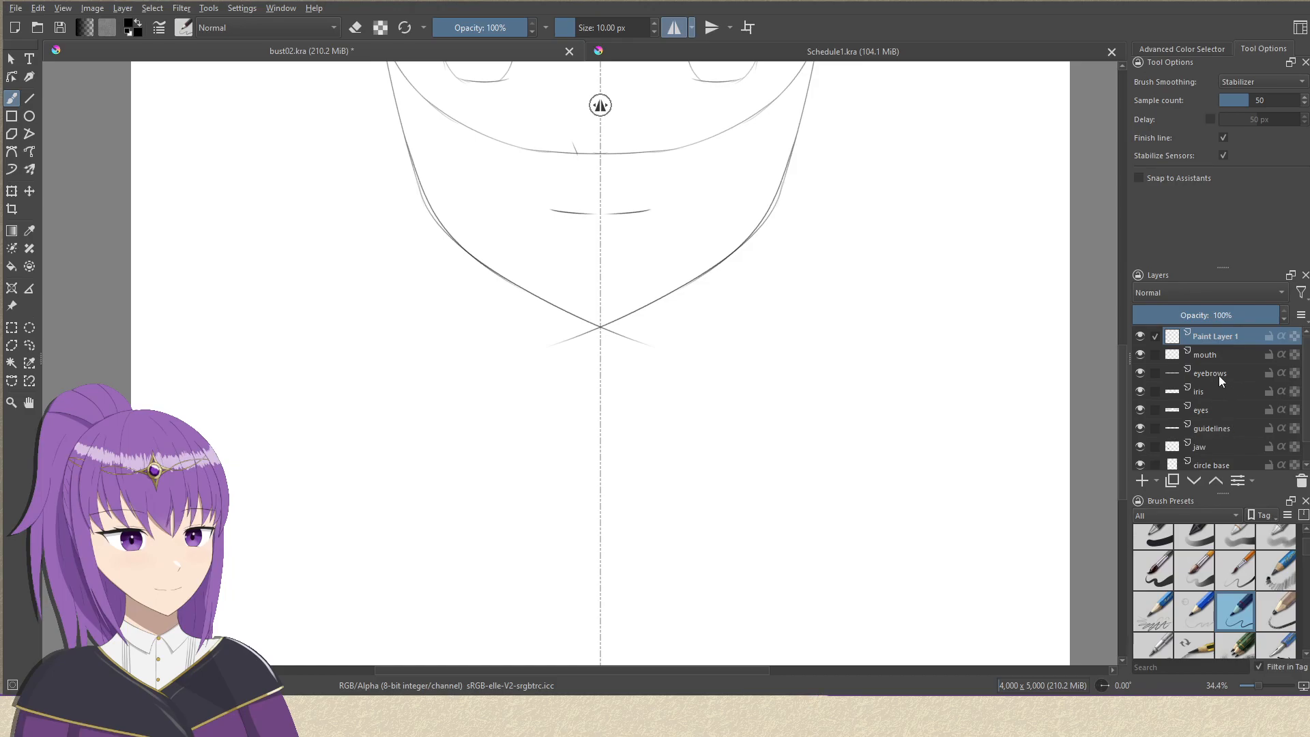
pyautogui.press('F2')
pyautogui.write('neck')
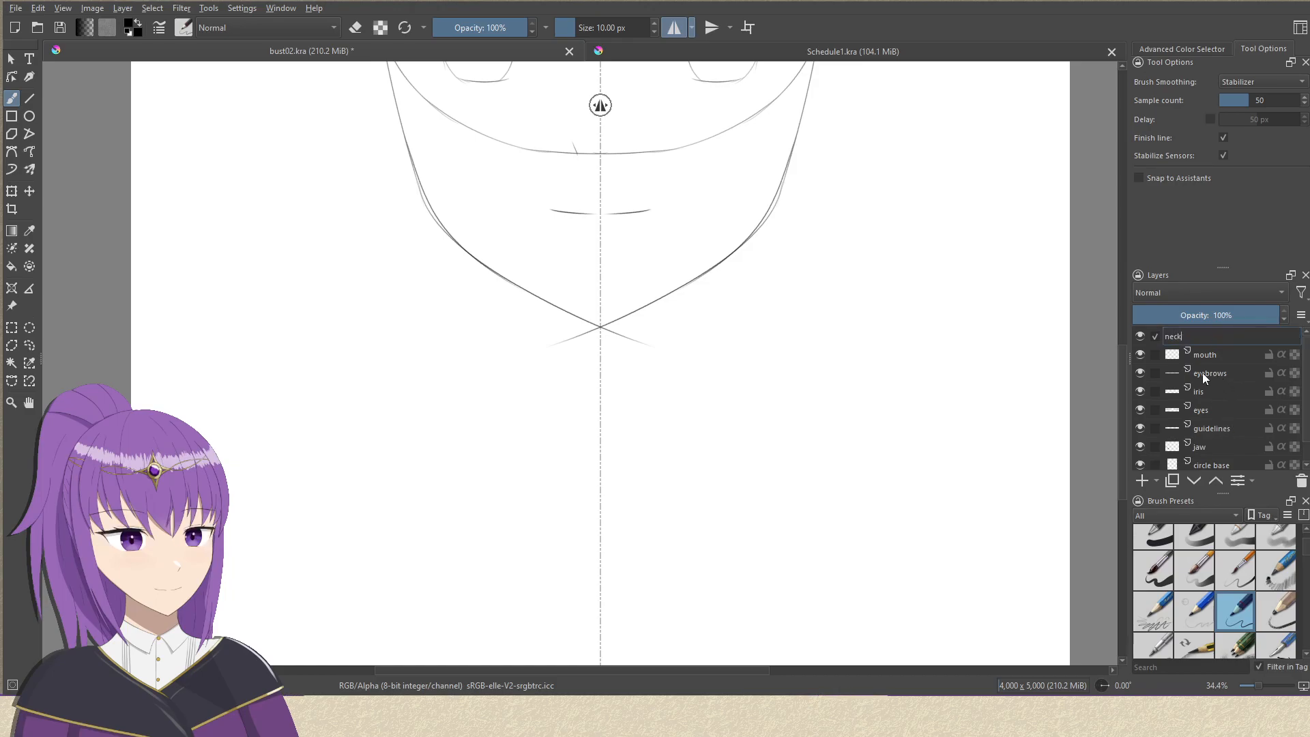
pyautogui.press('Return')
# Draw mirrored neck lines running down from the jaw and curving outwards at the base, undoing the rejected first stroke.
pyautogui.moveTo(658, 301)
pyautogui.mouseDown()
pyautogui.moveTo(635, 382)
pyautogui.moveTo(652, 448)
pyautogui.moveTo(701, 506)
pyautogui.mouseUp()
pyautogui.hotkey('ctrl', 'z')
pyautogui.moveTo(651, 419); pyautogui.dragTo(699, 533)
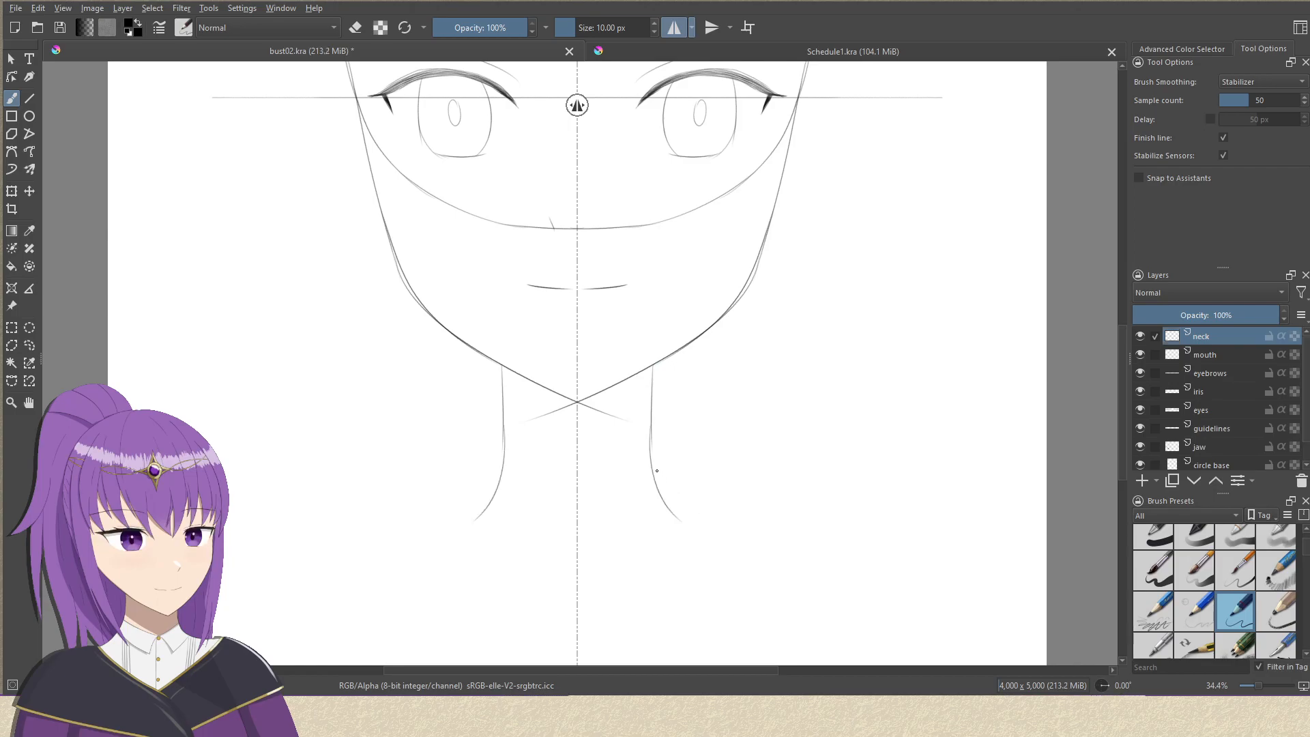
pyautogui.moveTo(653, 469)
pyautogui.mouseDown()
pyautogui.moveTo(911, 544)
pyautogui.moveTo(795, 312)
pyautogui.moveTo(855, 584)
pyautogui.mouseUp()
pyautogui.moveTo(806, 468); pyautogui.dragTo(833, 555)
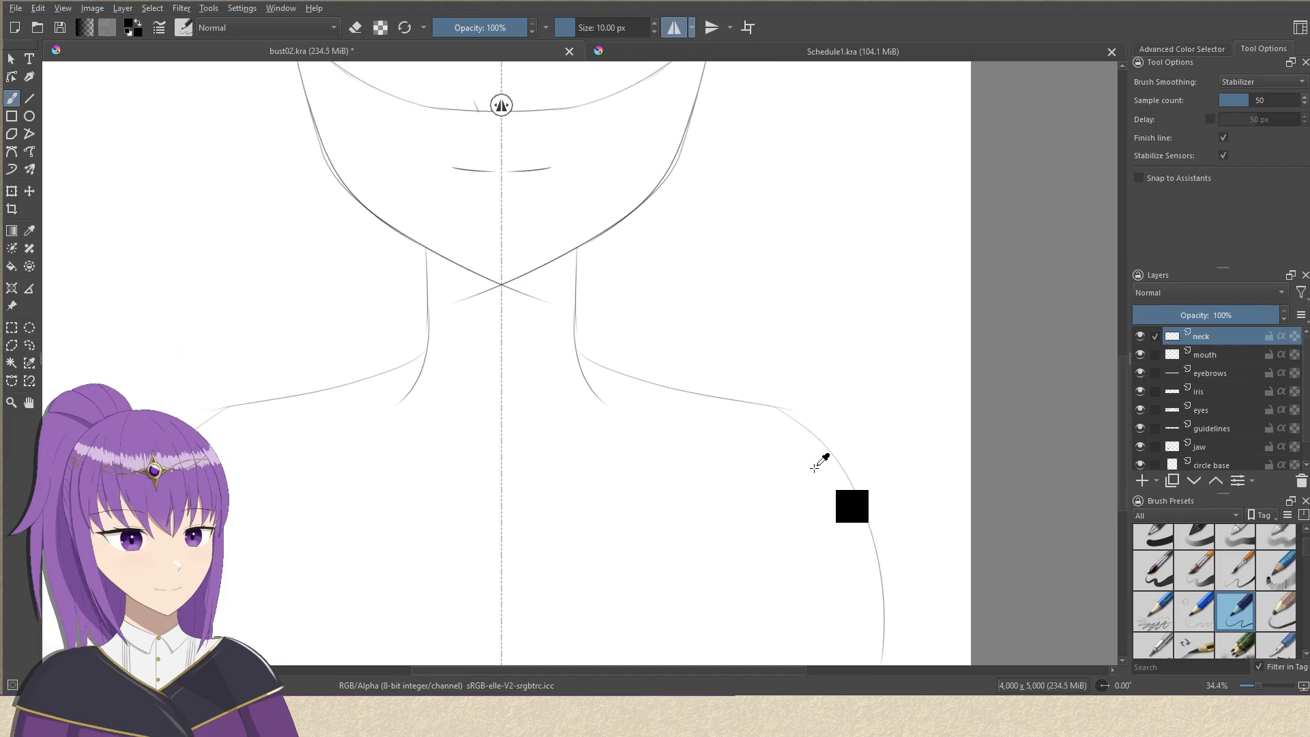
pyautogui.scroll(-1, 820, 462)
pyautogui.hotkey('ctrl', 'z')
pyautogui.hotkey('ctrl', 'z')
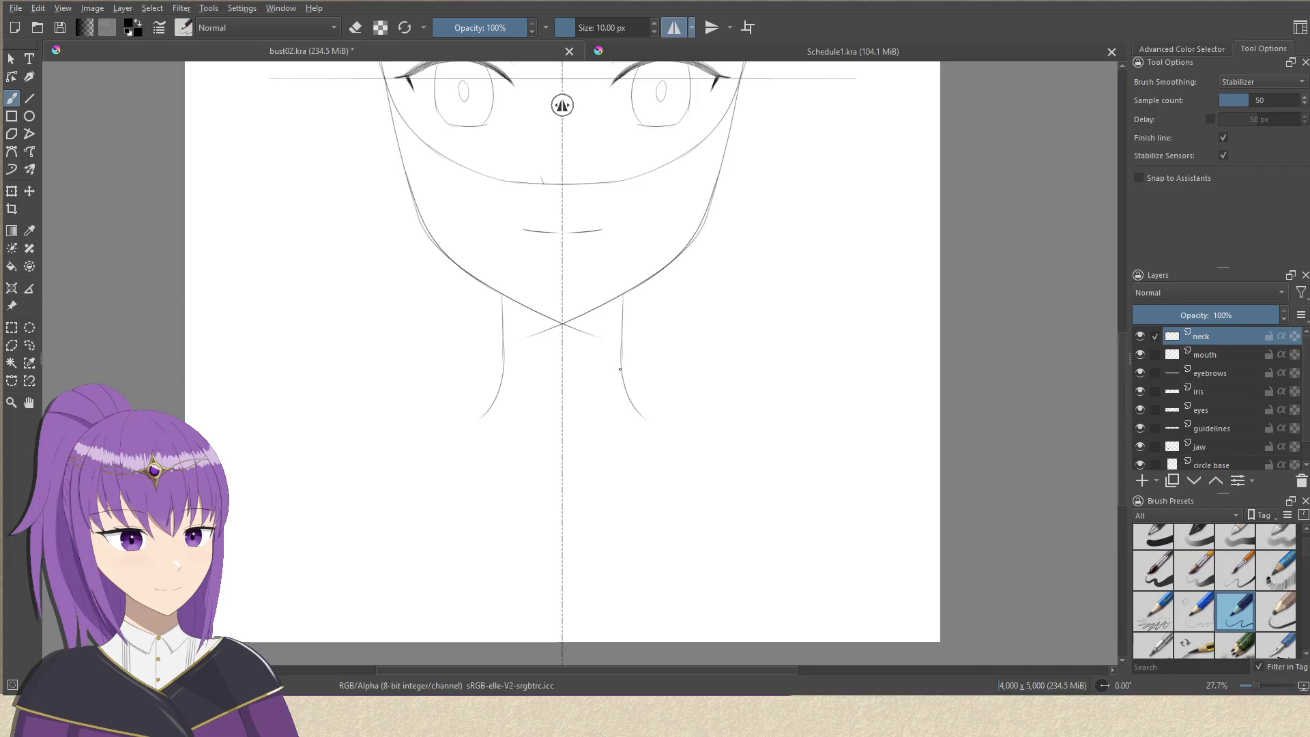
# Draw mirrored shoulder lines sloping out from the neck and curved upper-arm outlines down to the canvas's lower edge, undoing rejected arm strokes.
pyautogui.moveTo(629, 384)
pyautogui.mouseDown()
pyautogui.moveTo(811, 447)
pyautogui.moveTo(871, 641)
pyautogui.mouseUp()
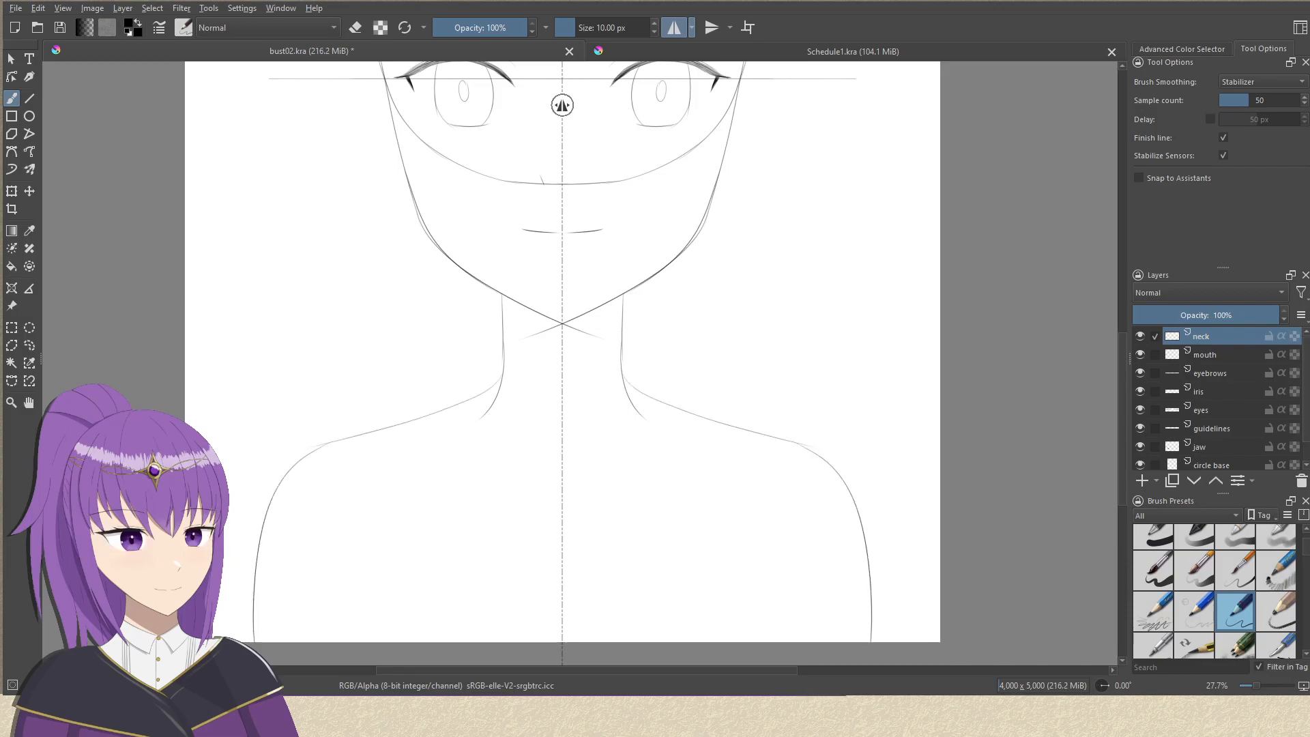
pyautogui.hotkey('ctrl', 'z')
pyautogui.moveTo(801, 442)
pyautogui.mouseDown()
pyautogui.moveTo(898, 573)
pyautogui.moveTo(904, 641)
pyautogui.mouseUp()
pyautogui.hotkey('ctrl', 'z')
pyautogui.moveTo(797, 444)
pyautogui.mouseDown()
pyautogui.moveTo(880, 543)
pyautogui.moveTo(899, 643)
pyautogui.mouseUp()
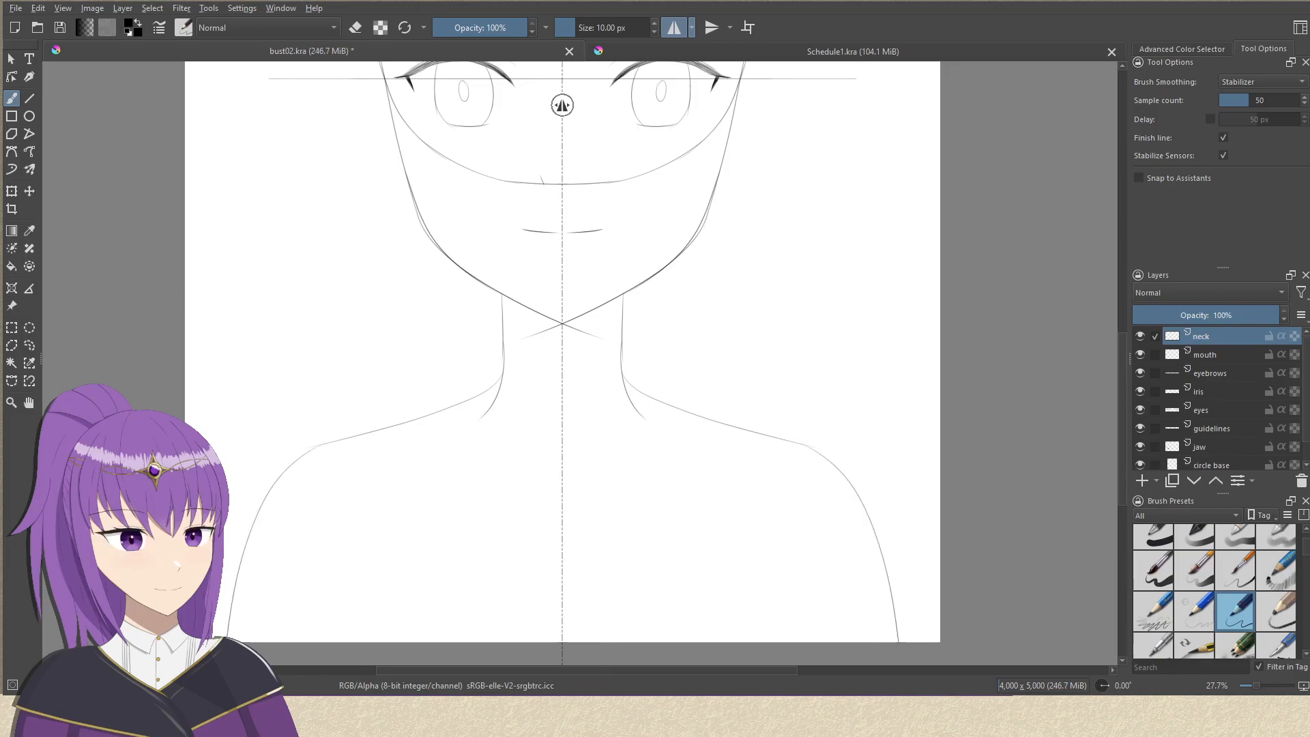
pyautogui.scroll(-2, 814, 370)
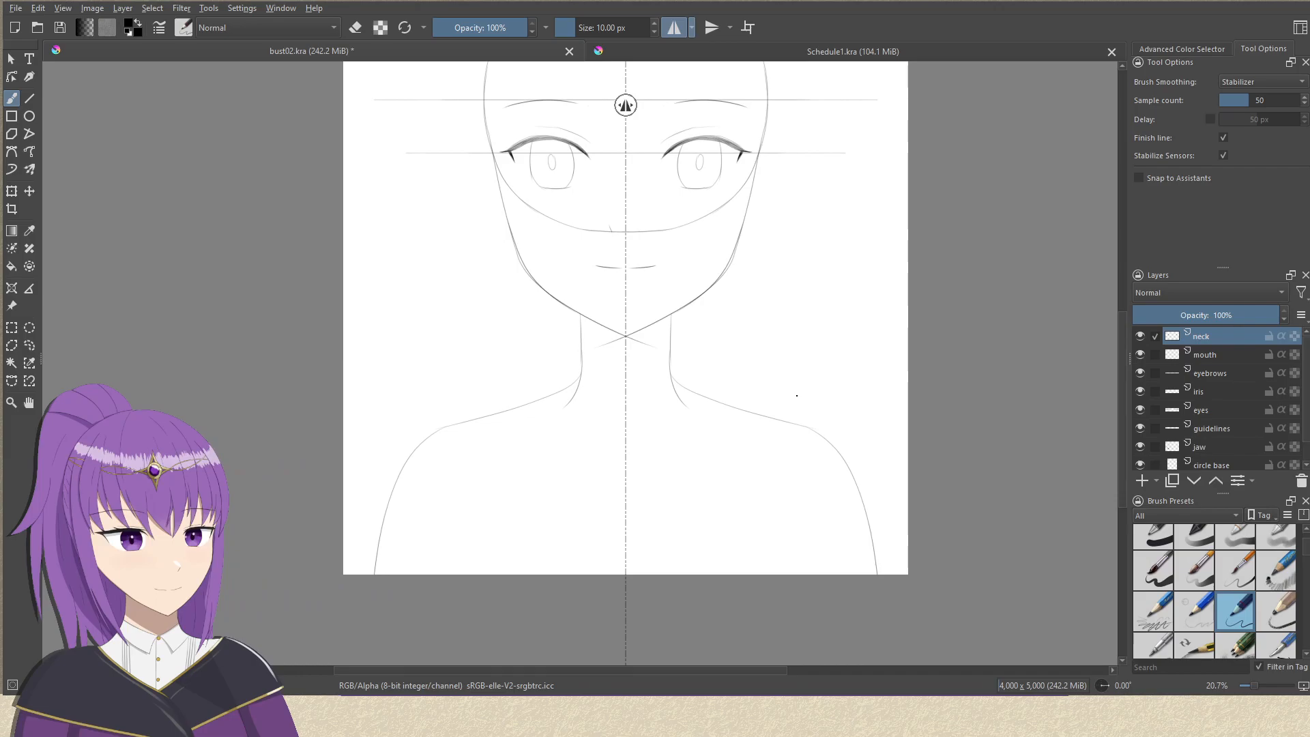
pyautogui.scroll(3, 785, 410)
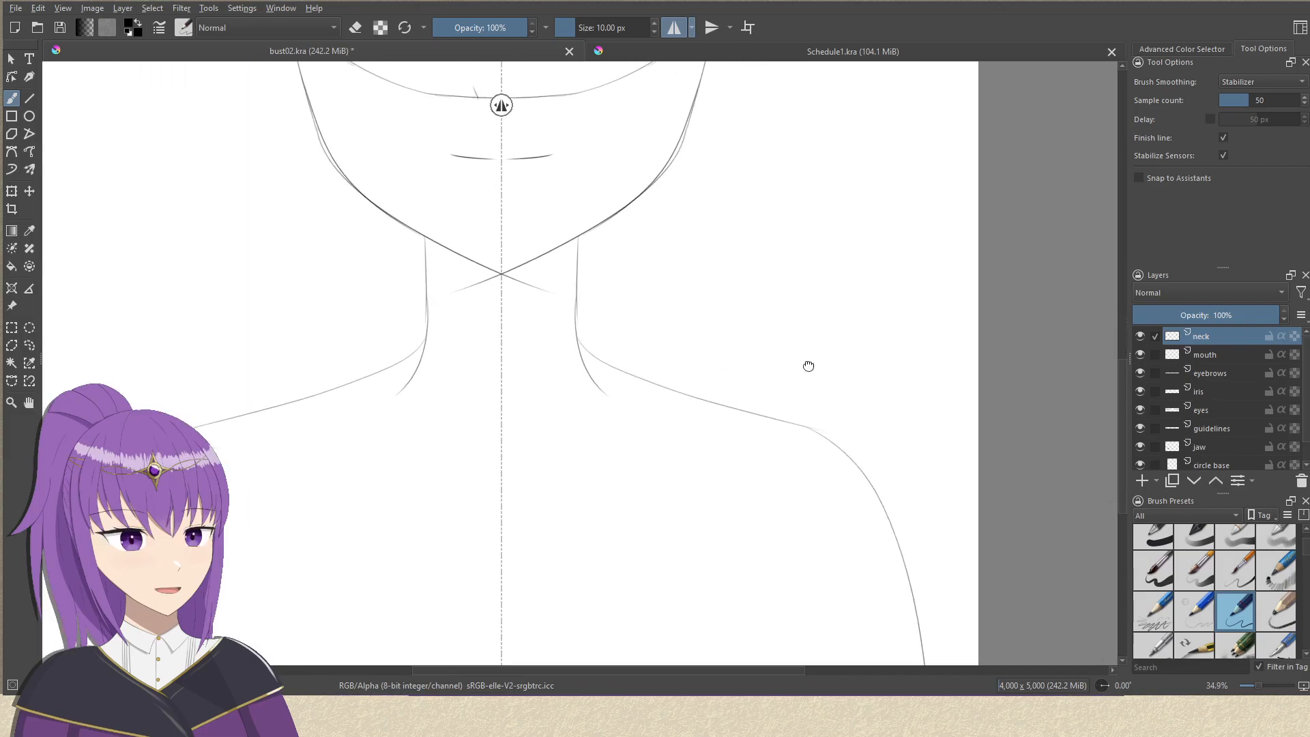
pyautogui.moveTo(792, 267)
pyautogui.mouseDown()
pyautogui.moveTo(813, 292)
pyautogui.moveTo(944, 307)
pyautogui.mouseUp()
pyautogui.moveTo(815, 306); pyautogui.dragTo(909, 307)
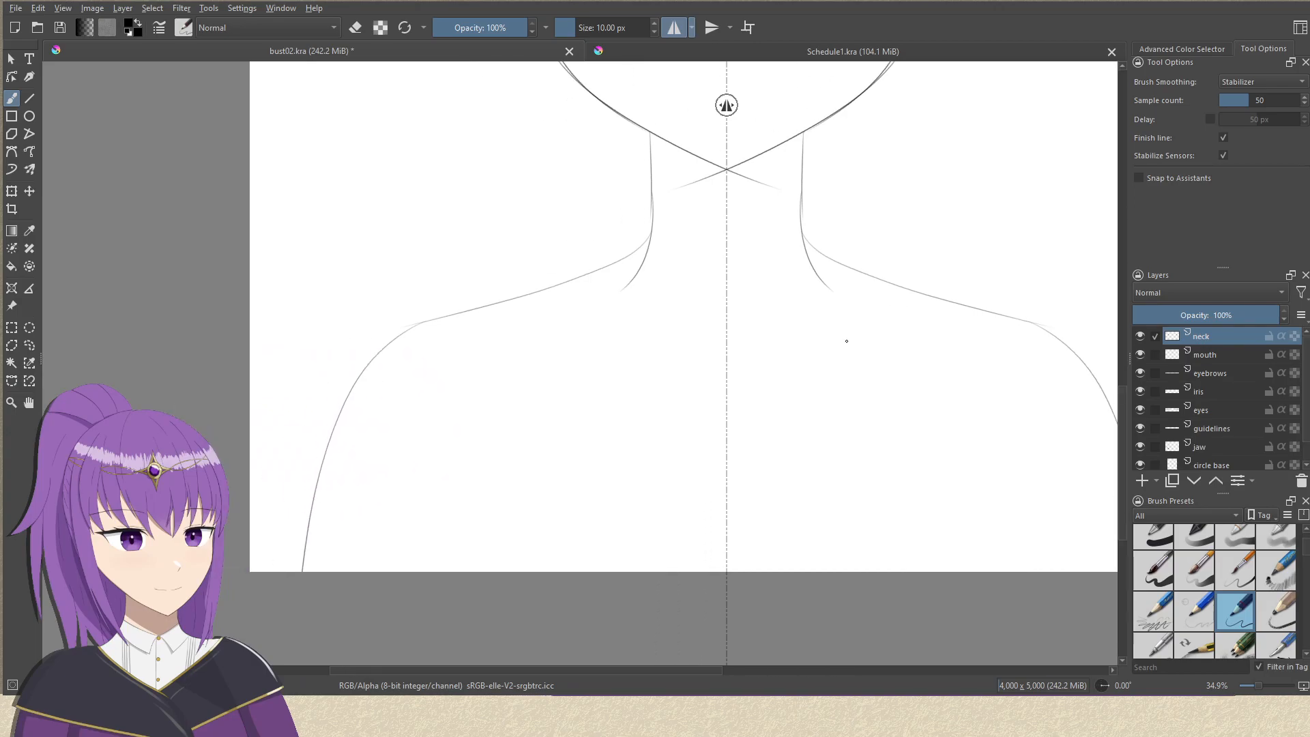
pyautogui.scroll(1, 897, 291)
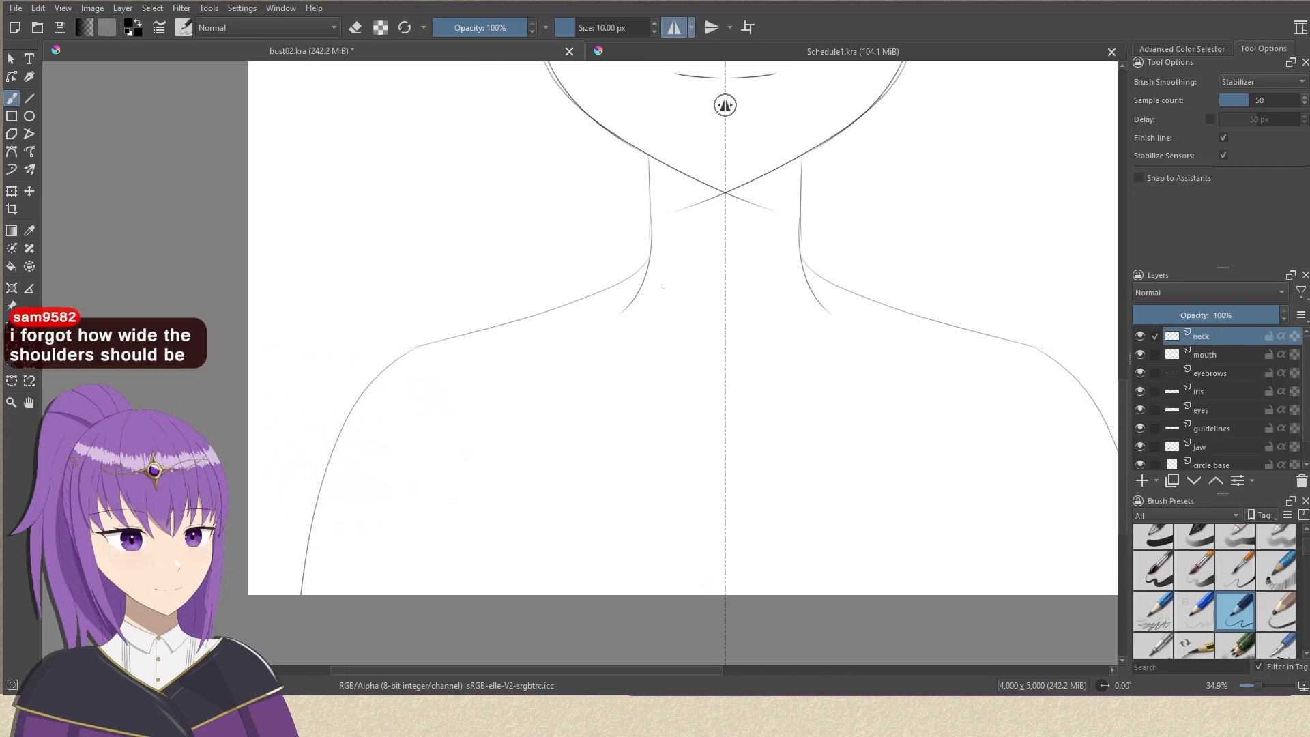
pyautogui.moveTo(781, 276); pyautogui.dragTo(645, 402)
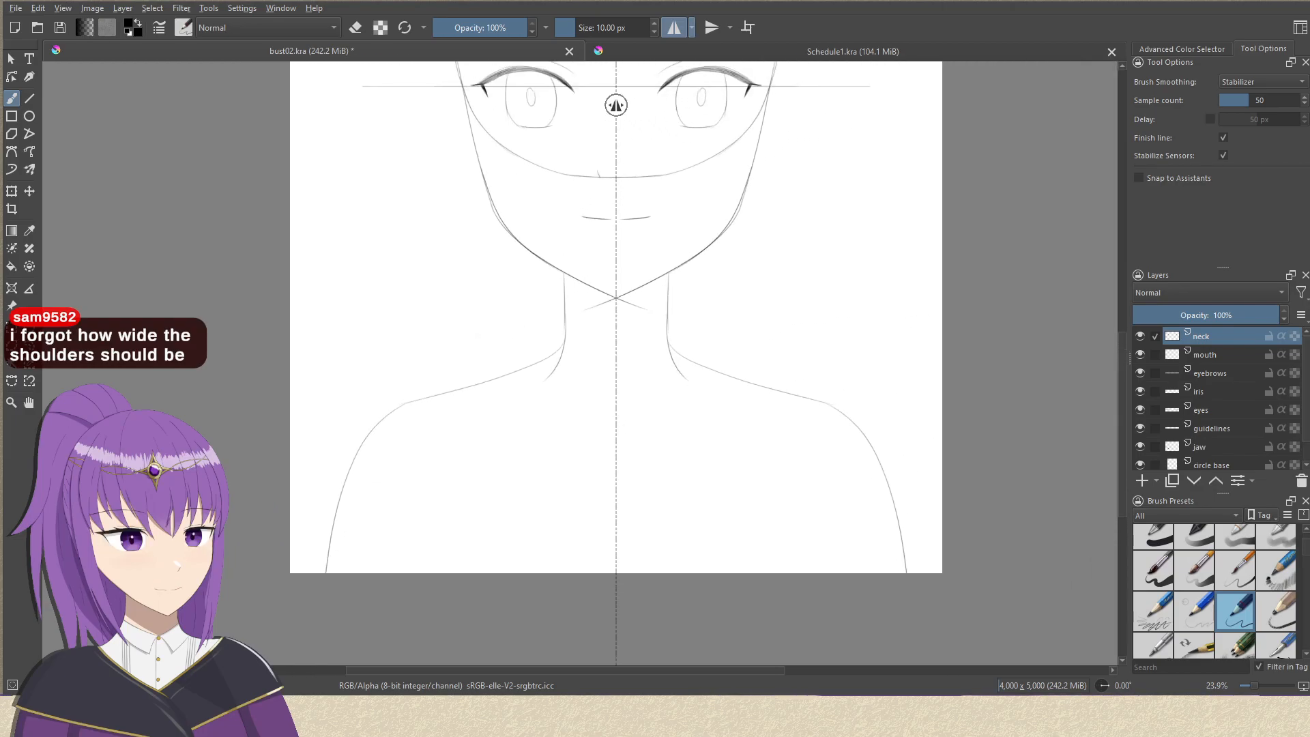
# Close the recovered copy of bust02.kra and open bust01.kra as the shoulder-width reference.
pyautogui.click(18, 8)
pyautogui.click(45, 45)
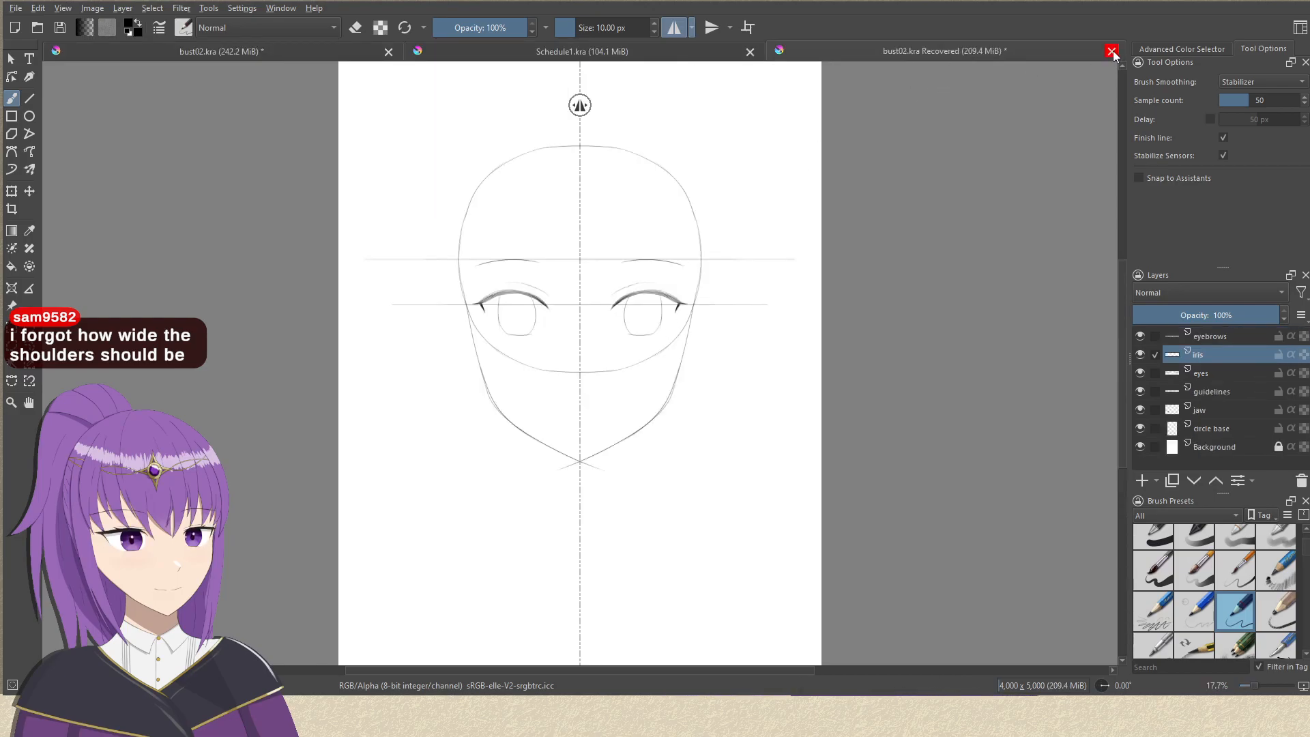
pyautogui.click(687, 360)
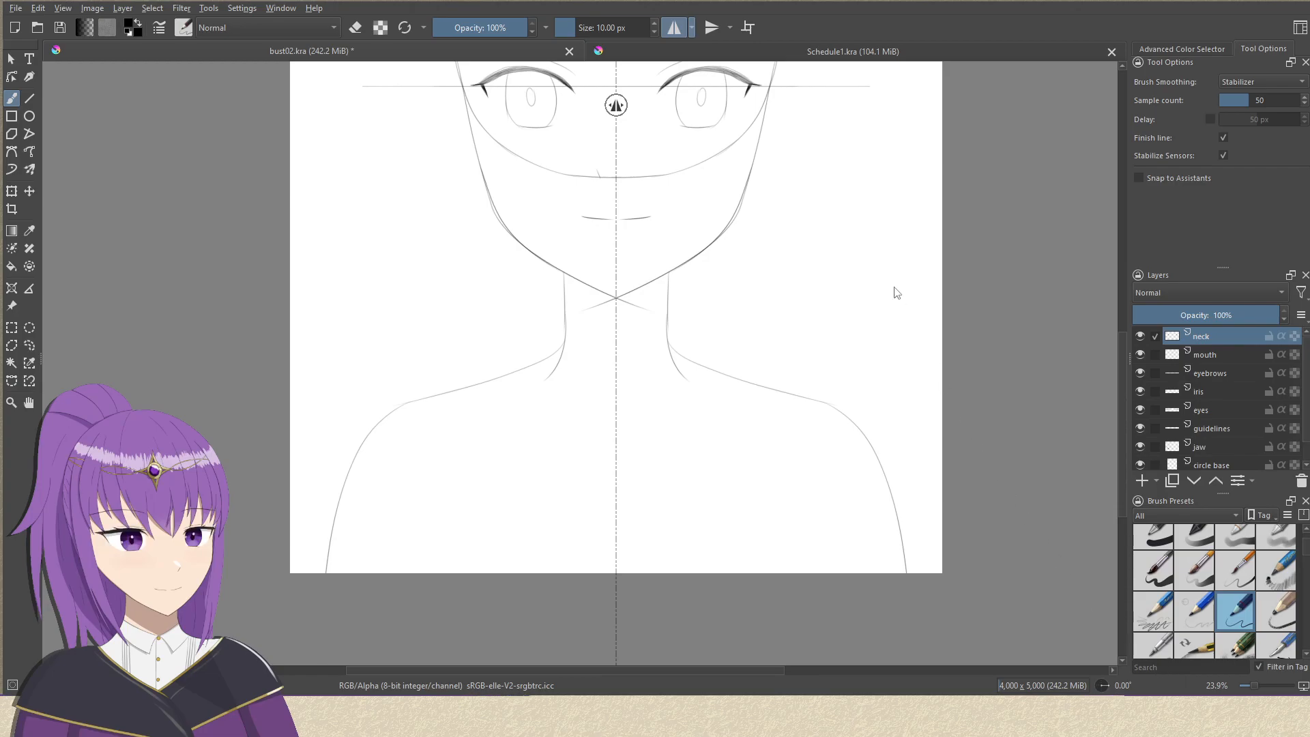
pyautogui.moveTo(707, 354); pyautogui.dragTo(736, 258)
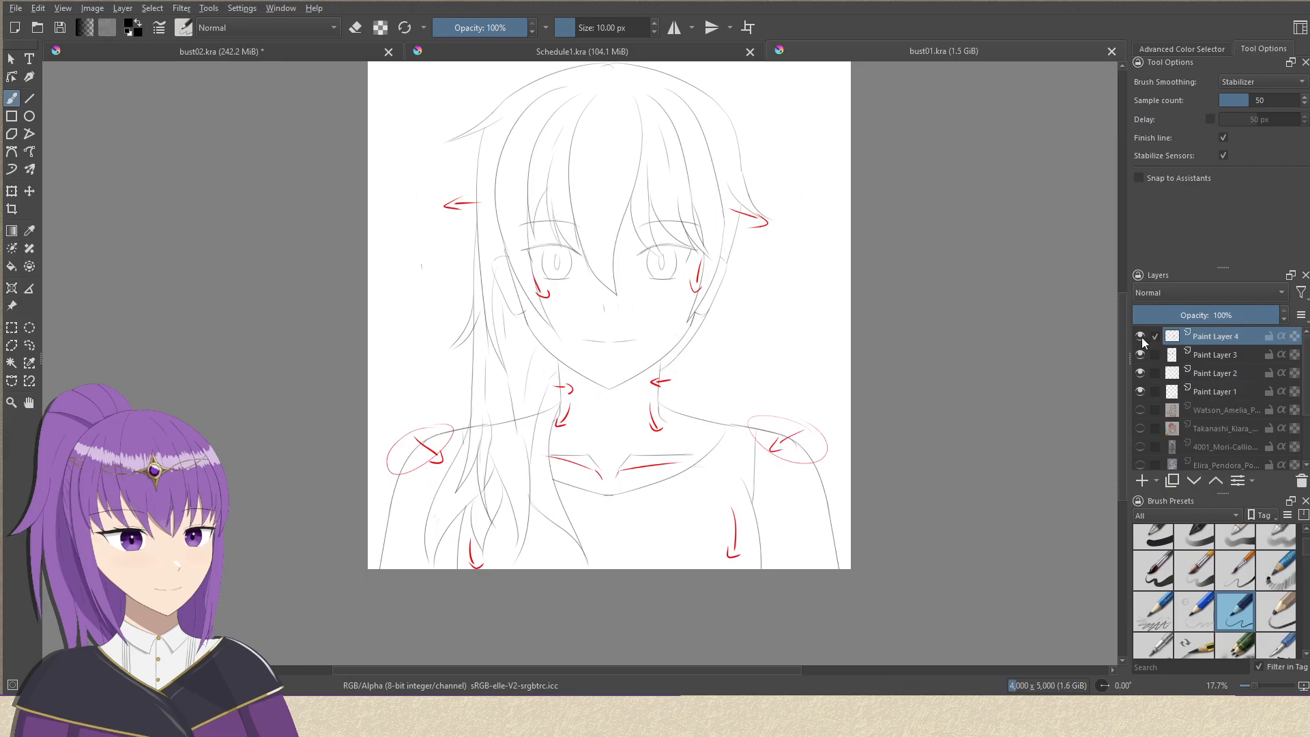
# Hide the red arrow notes on Paint Layer 4 in bust01.kra and examine the sketch's neck and shoulders and its reference layers.
pyautogui.click(1140, 336)
pyautogui.moveTo(749, 418)
pyautogui.mouseDown()
pyautogui.moveTo(696, 296)
pyautogui.moveTo(660, 385)
pyautogui.moveTo(689, 369)
pyautogui.mouseUp()
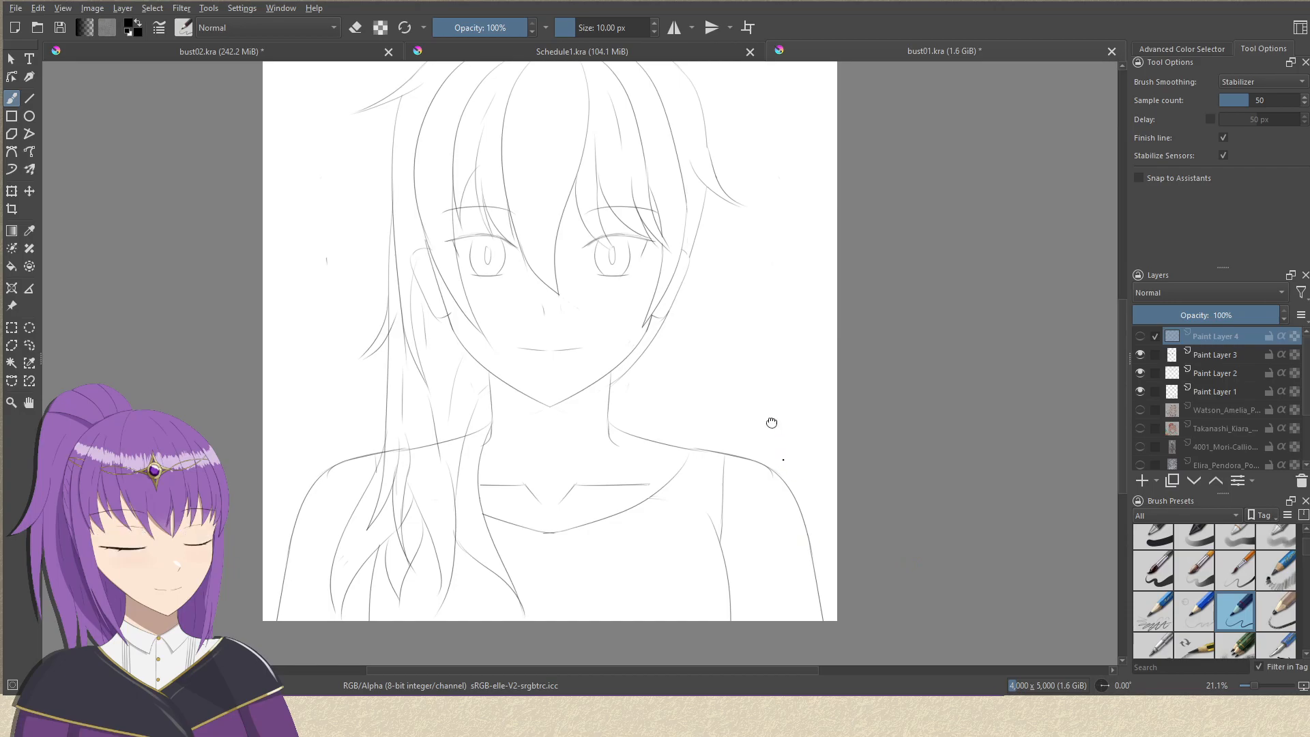
pyautogui.moveTo(772, 433); pyautogui.dragTo(762, 355)
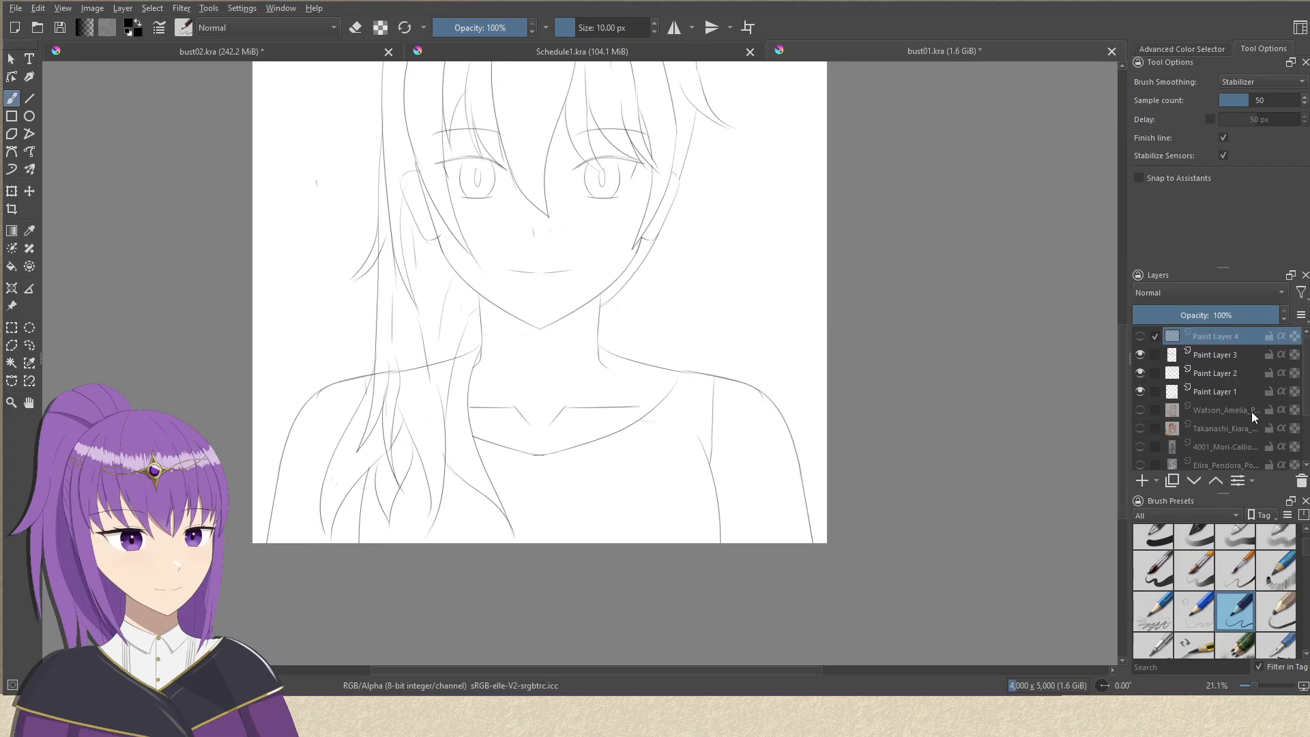
pyautogui.scroll(-2, 1306, 380)
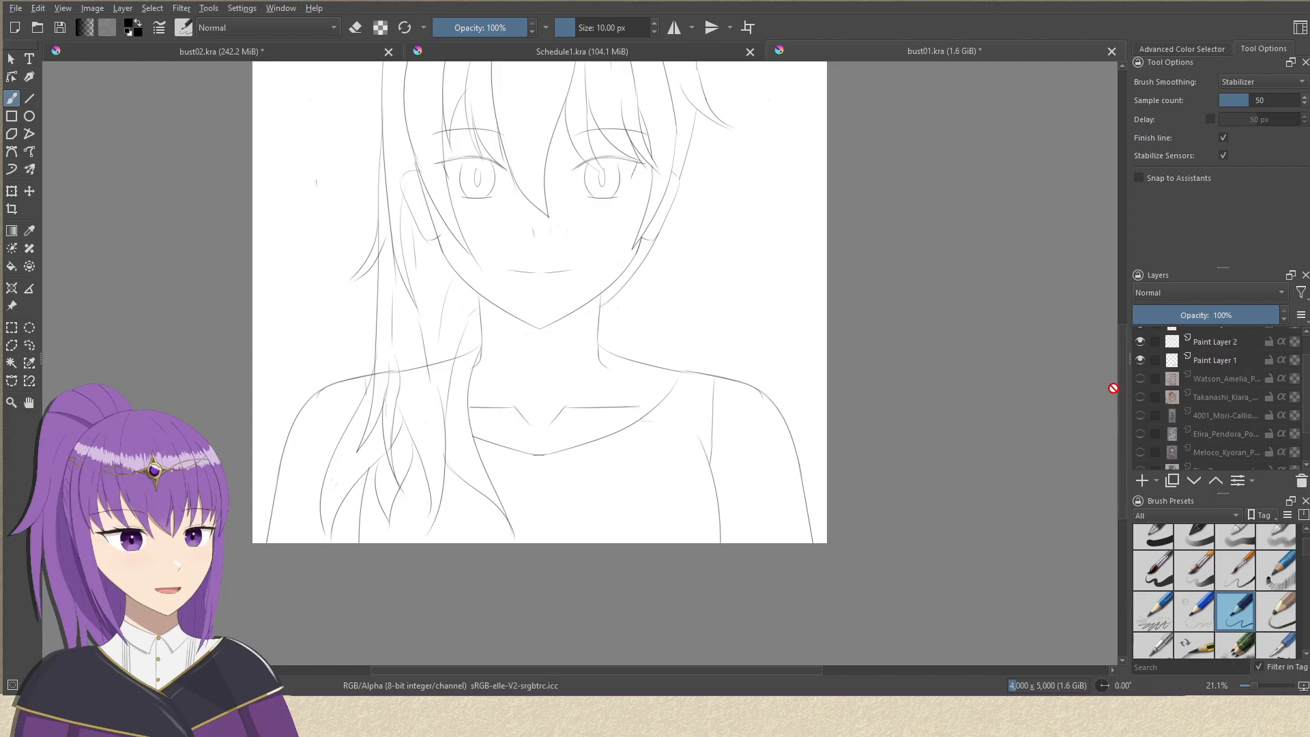
pyautogui.scroll(-2, 1307, 388)
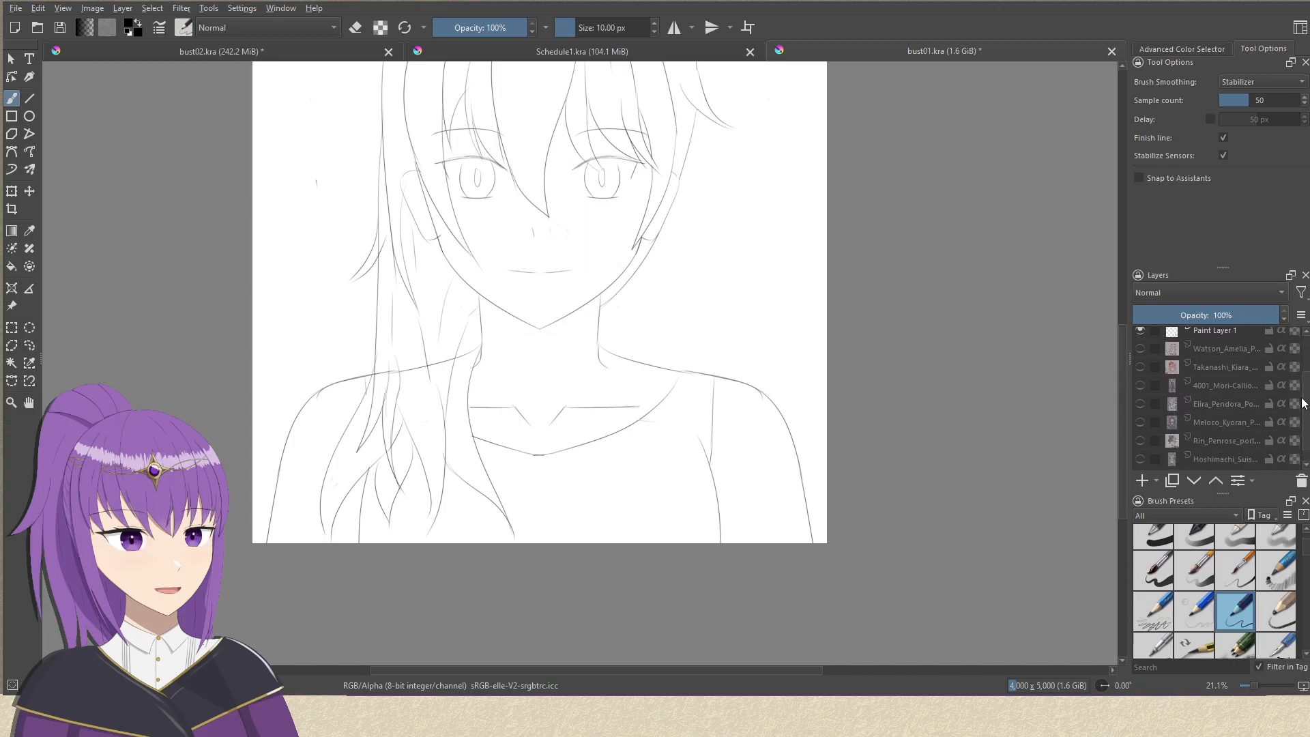
pyautogui.scroll(1, 1305, 394)
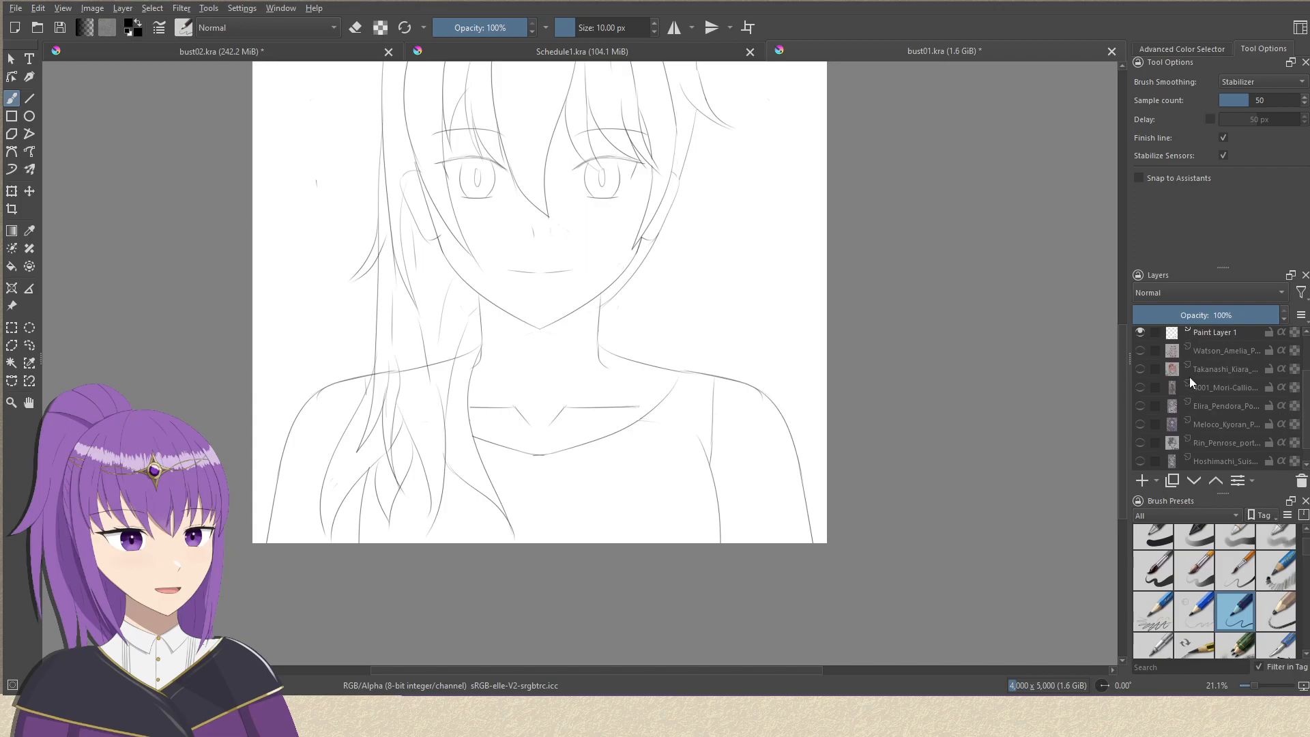
# Show all seven character reference layers beneath the sketch, from Watson_Amelia down to Hoshimachi.
pyautogui.click(1141, 350)
pyautogui.click(1141, 368)
pyautogui.click(1140, 387)
pyautogui.click(1140, 406)
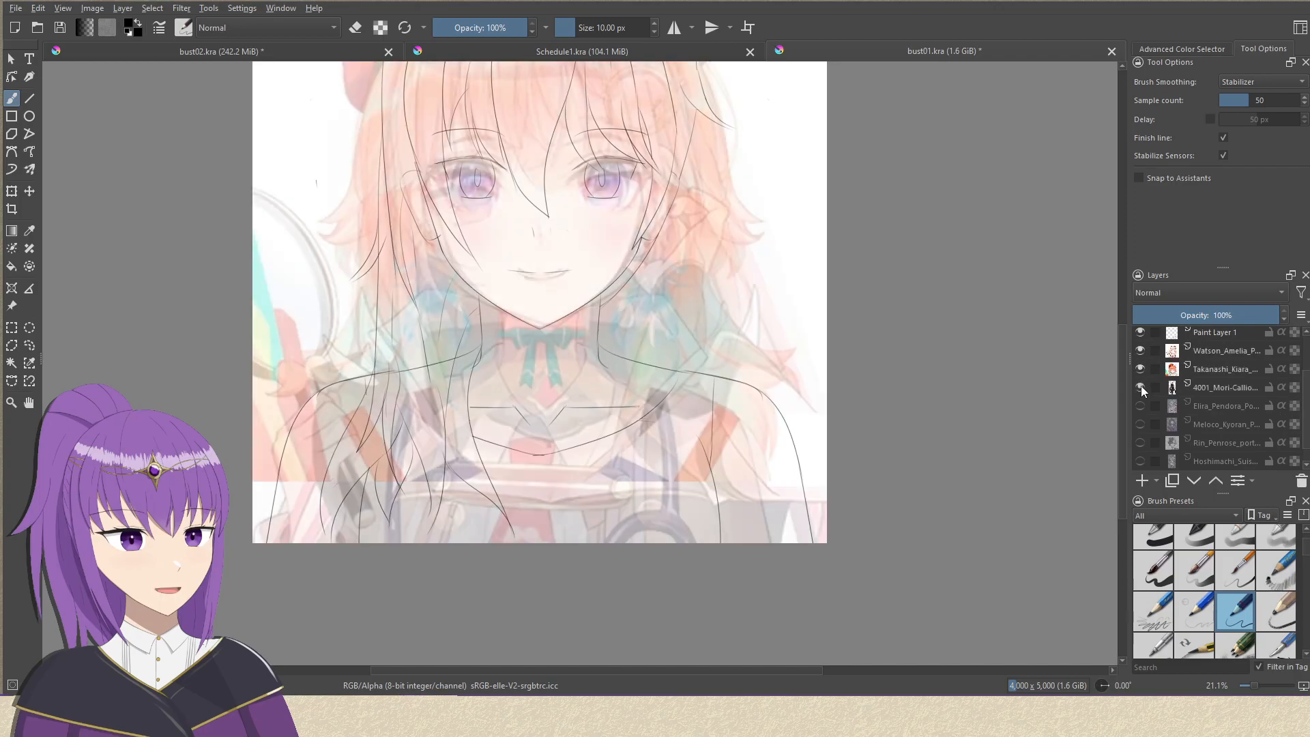
pyautogui.click(1141, 424)
pyautogui.click(1140, 442)
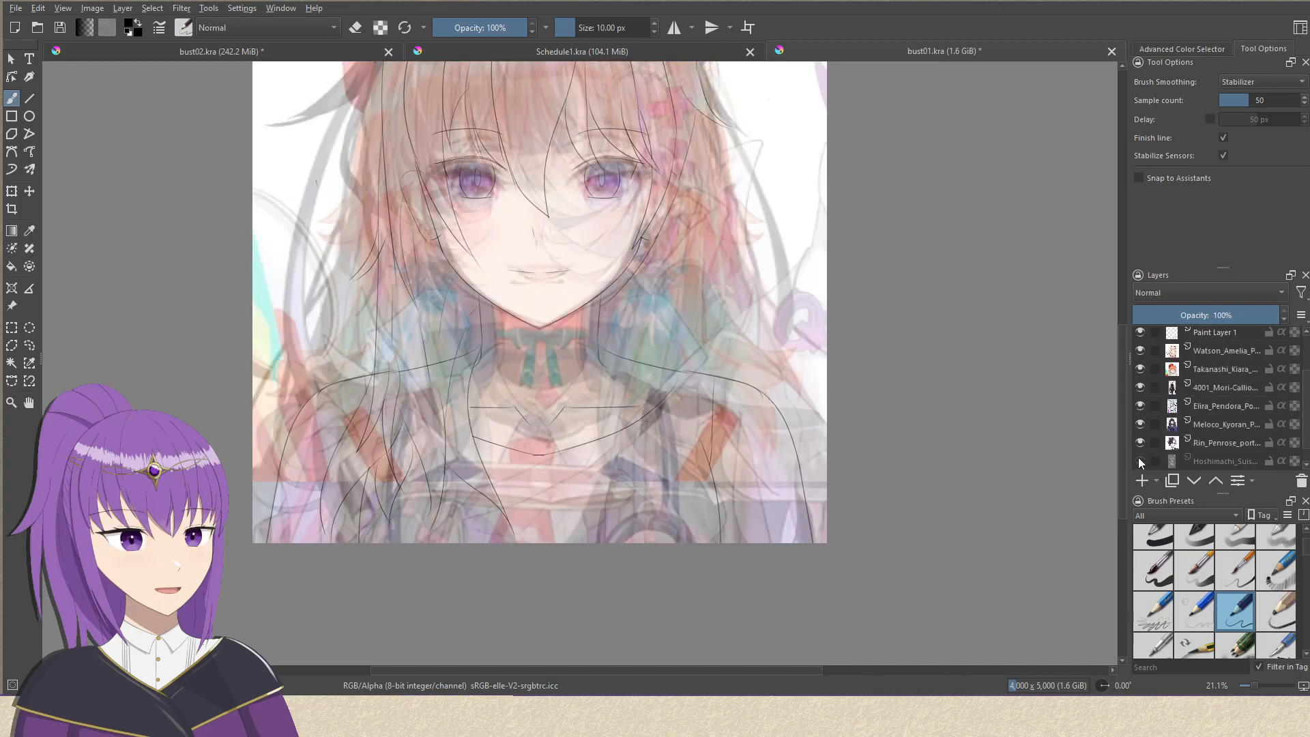
pyautogui.click(1139, 460)
pyautogui.scroll(-1, 1304, 441)
pyautogui.scroll(4, 1304, 441)
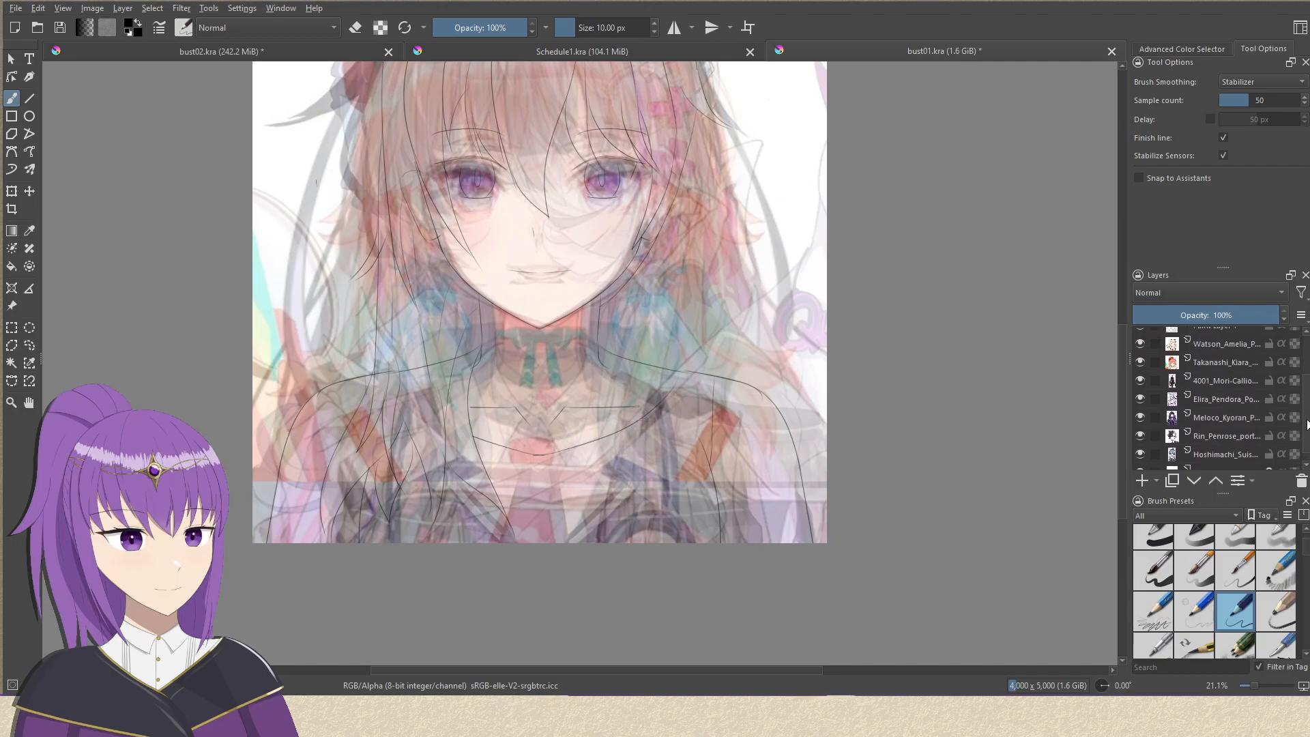
# Hide the six reference layers from Takanashi_Kiara down to Hoshimachi, leaving only the Watson_Amelia reference shown.
pyautogui.scroll(-4, 1160, 396)
pyautogui.click(1140, 350)
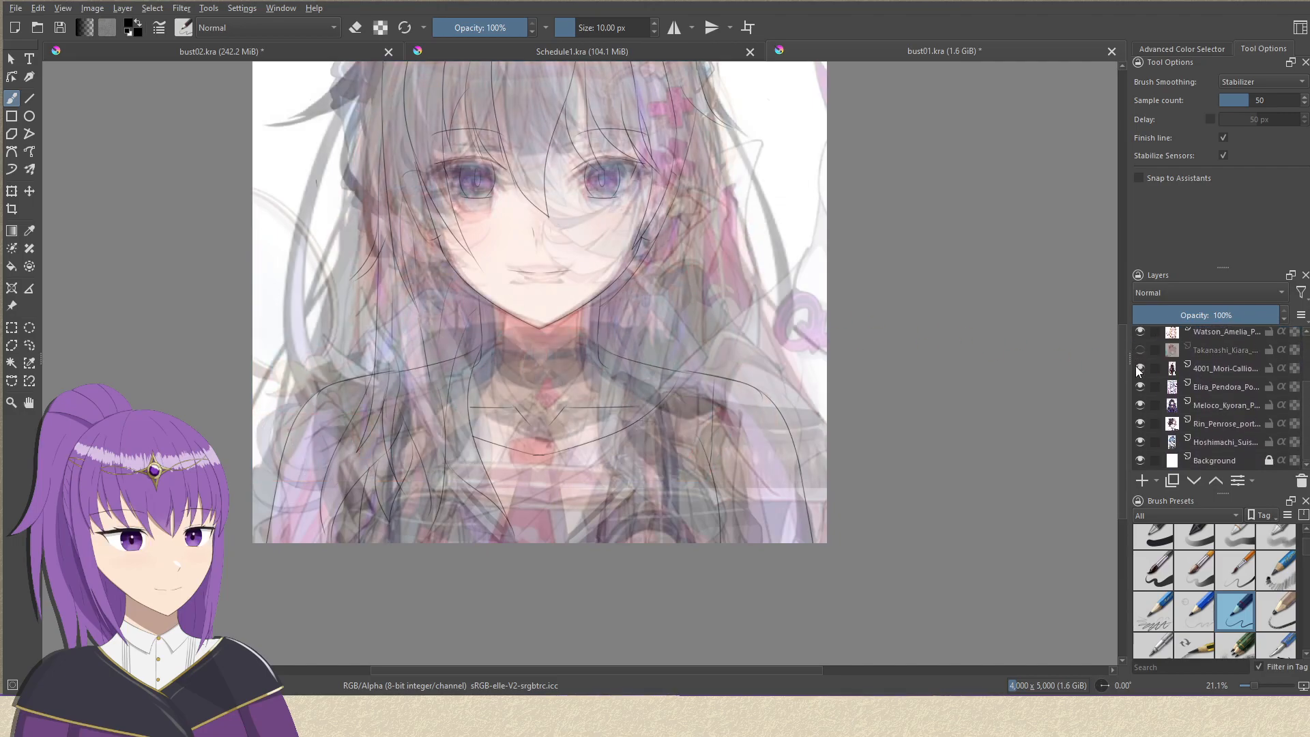
pyautogui.click(1140, 369)
pyautogui.click(1140, 387)
pyautogui.click(1140, 405)
pyautogui.click(1140, 424)
pyautogui.click(1141, 443)
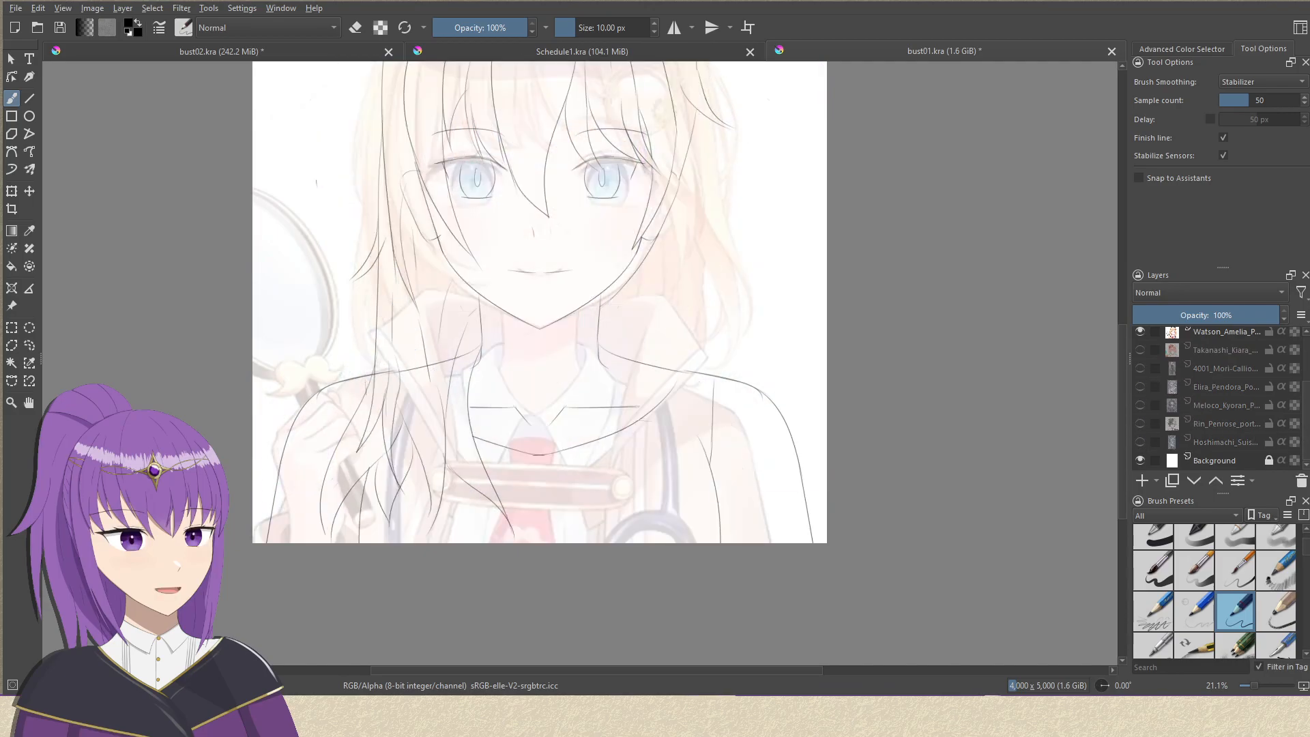
# Set the Watson_Amelia reference layer's opacity to 80% and show the red arrow notes on Paint Layer 4.
pyautogui.scroll(2, 1213, 379)
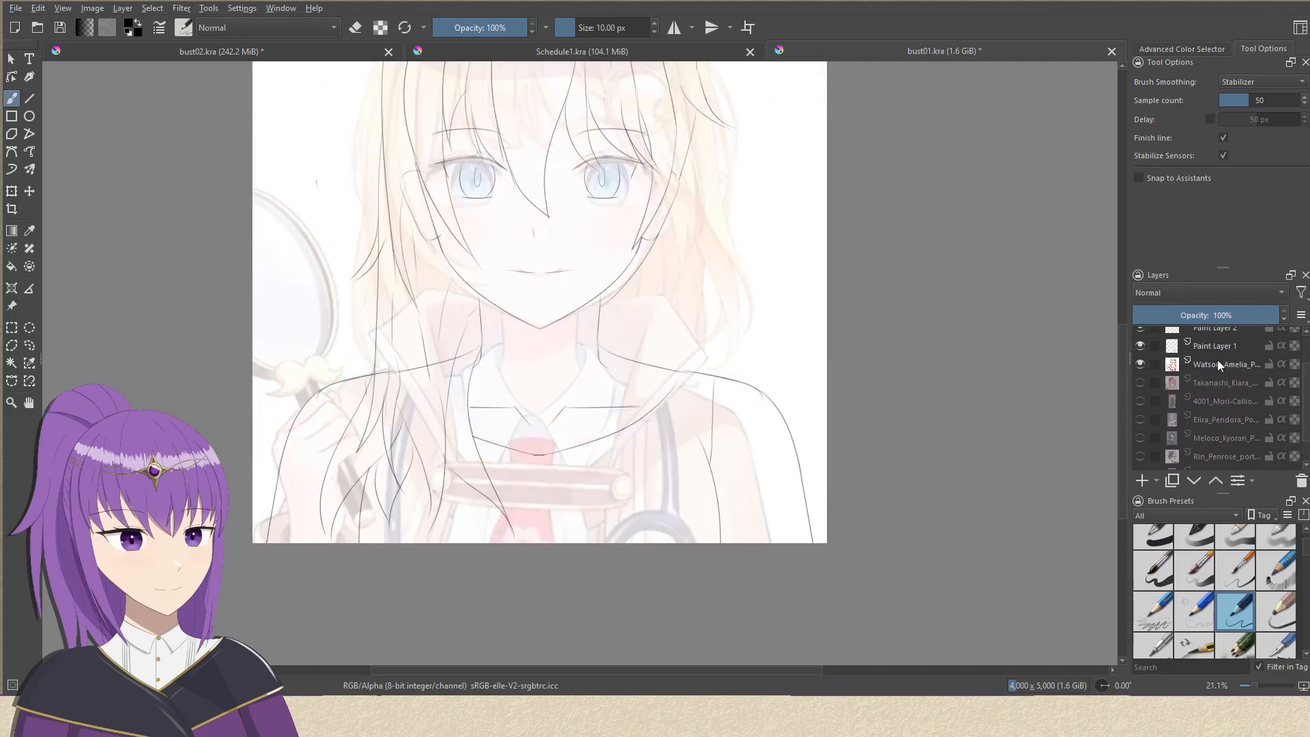
pyautogui.click(1219, 364)
pyautogui.moveTo(1222, 315); pyautogui.dragTo(1250, 318)
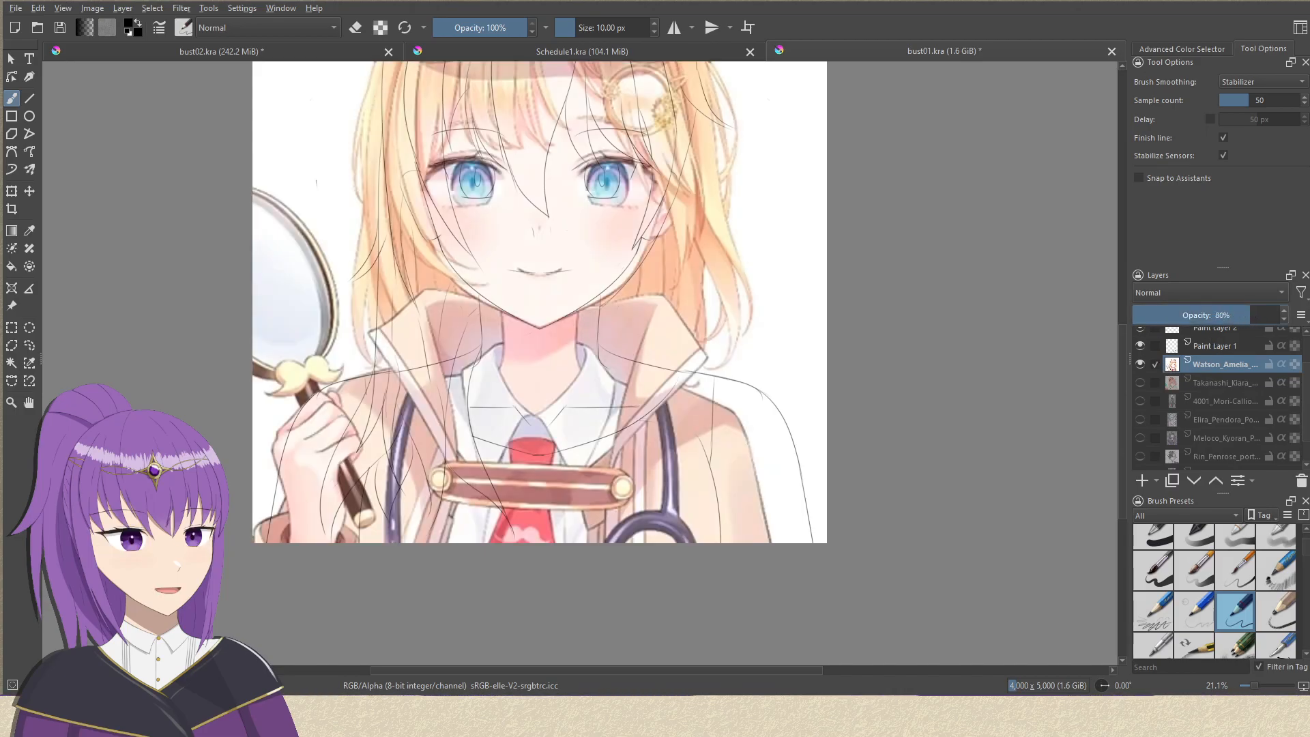
pyautogui.scroll(3, 1199, 339)
pyautogui.click(1141, 336)
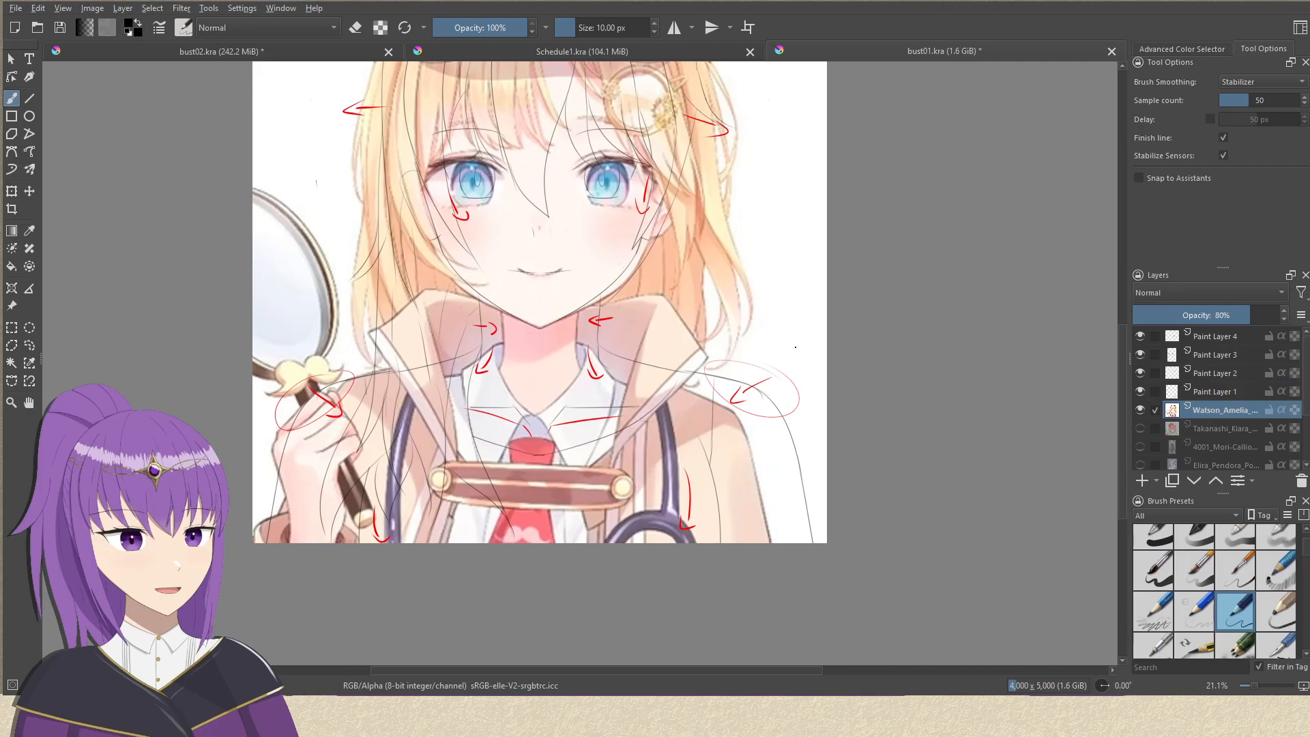
pyautogui.moveTo(803, 336); pyautogui.dragTo(821, 327)
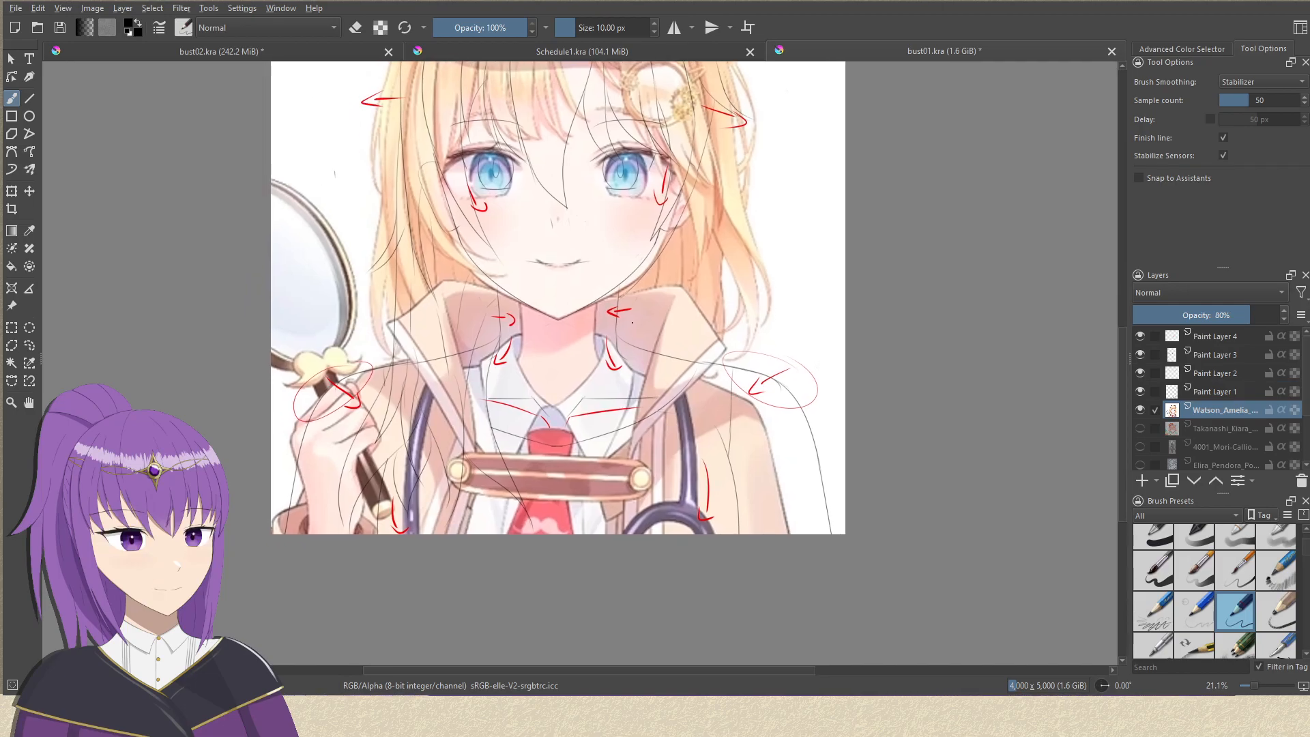
pyautogui.moveTo(626, 375); pyautogui.dragTo(576, 470)
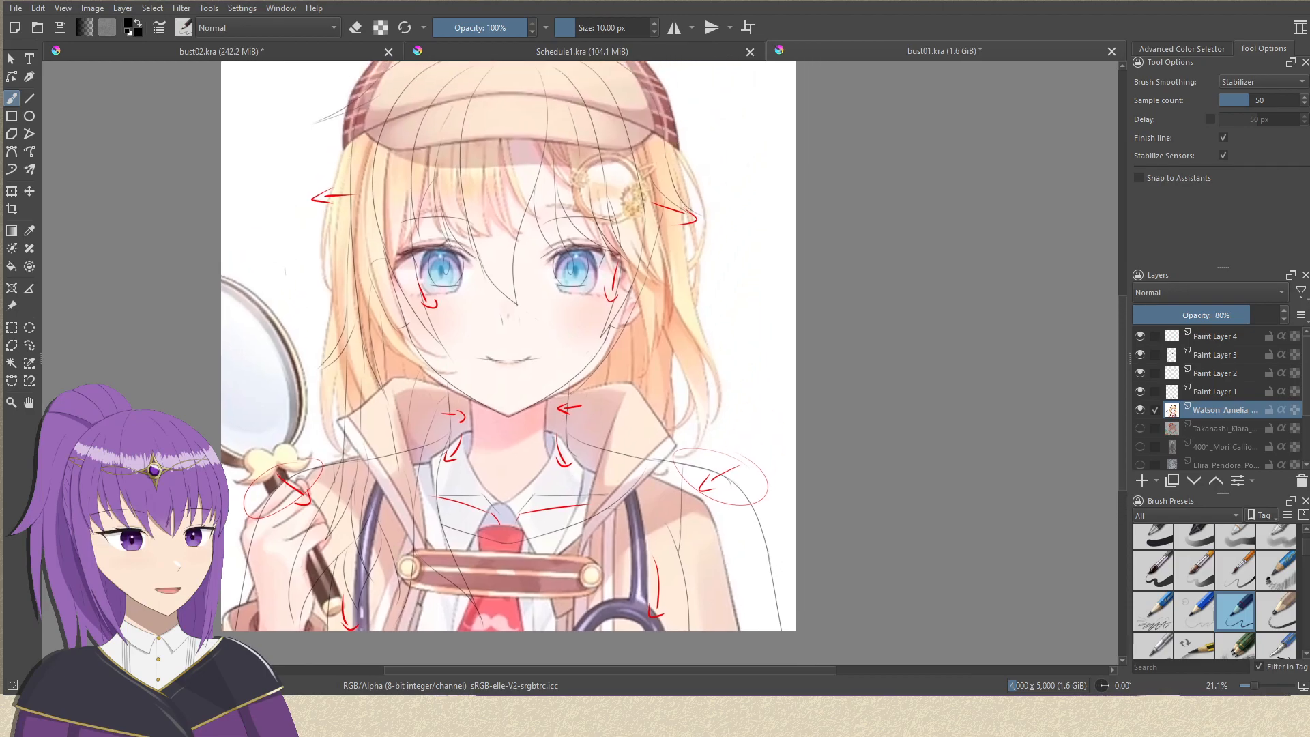
# Hide the Watson_Amelia reference, show the Takanashi_Kiara reference beneath the sketch and set its opacity to 92%.
pyautogui.moveTo(830, 418); pyautogui.dragTo(875, 326)
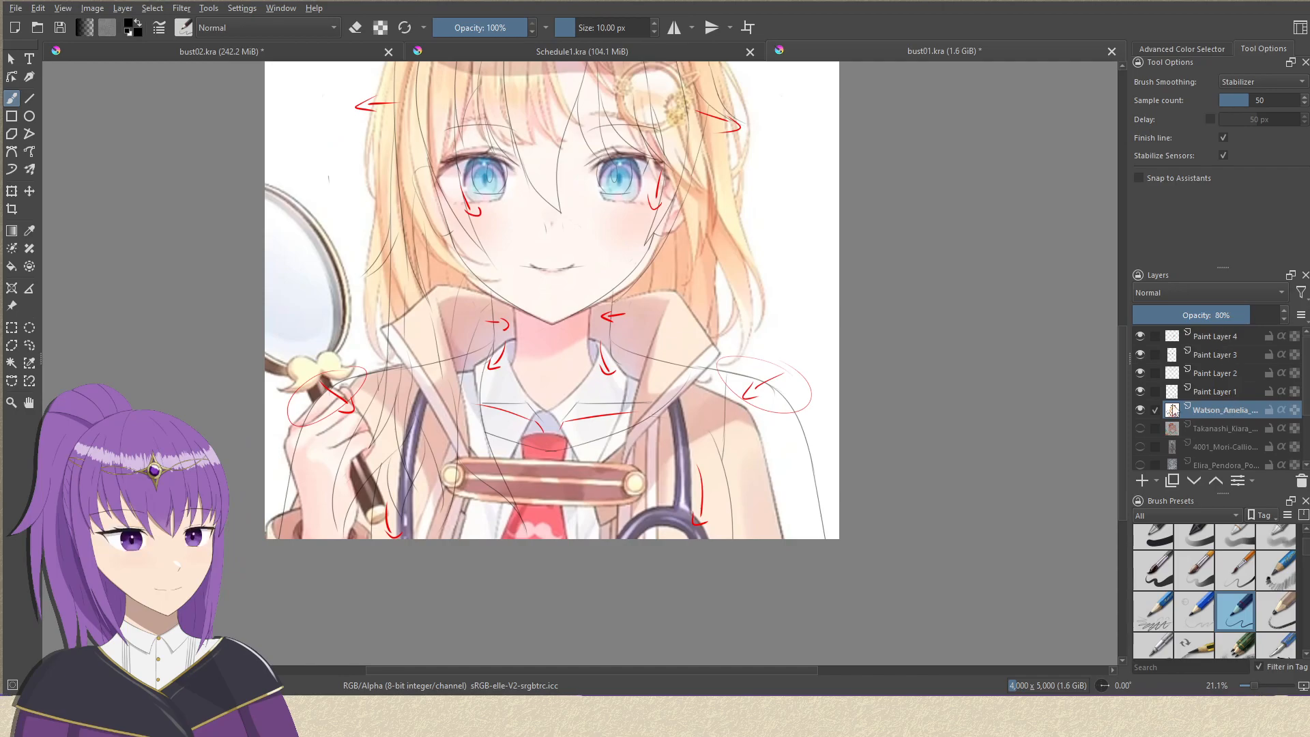
pyautogui.click(1140, 410)
pyautogui.click(1140, 428)
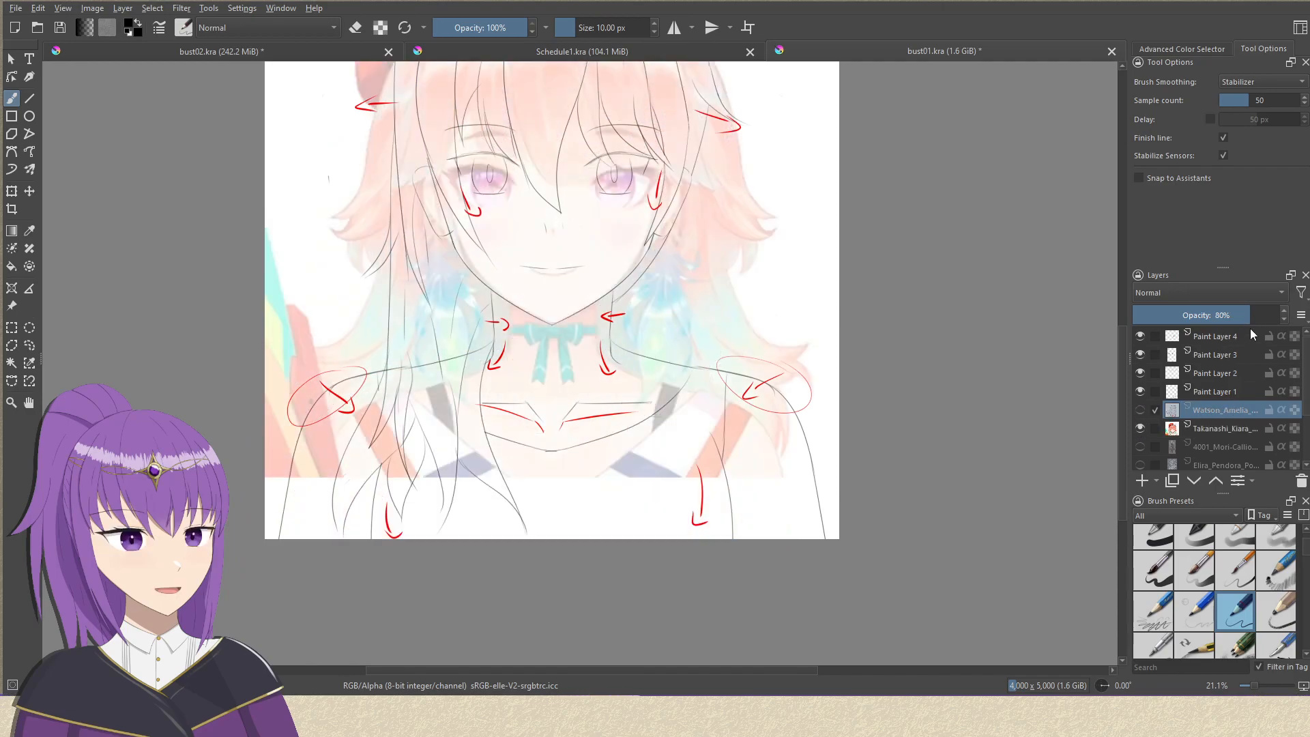
pyautogui.moveTo(1251, 315)
pyautogui.mouseDown()
pyautogui.moveTo(1269, 318)
pyautogui.moveTo(1251, 316)
pyautogui.mouseUp()
pyautogui.click(1219, 427)
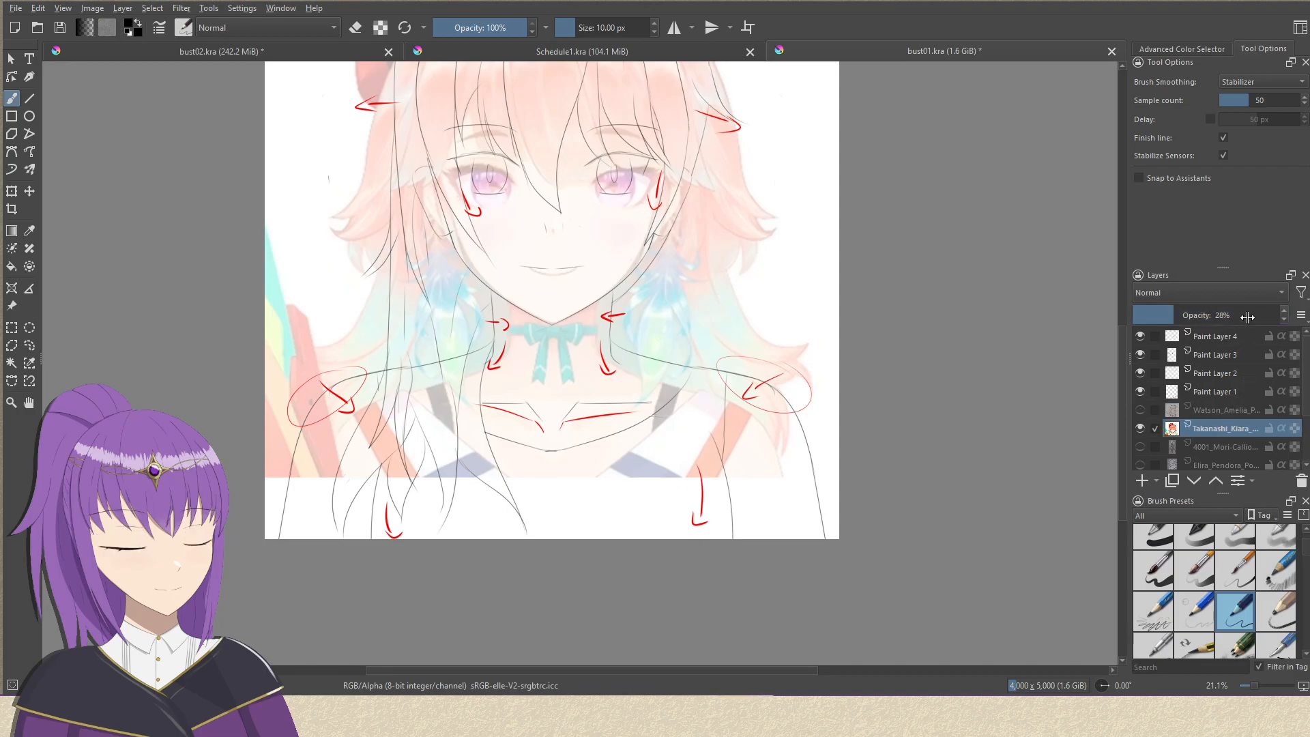
pyautogui.click(1249, 315)
pyautogui.moveTo(1251, 315); pyautogui.dragTo(1268, 316)
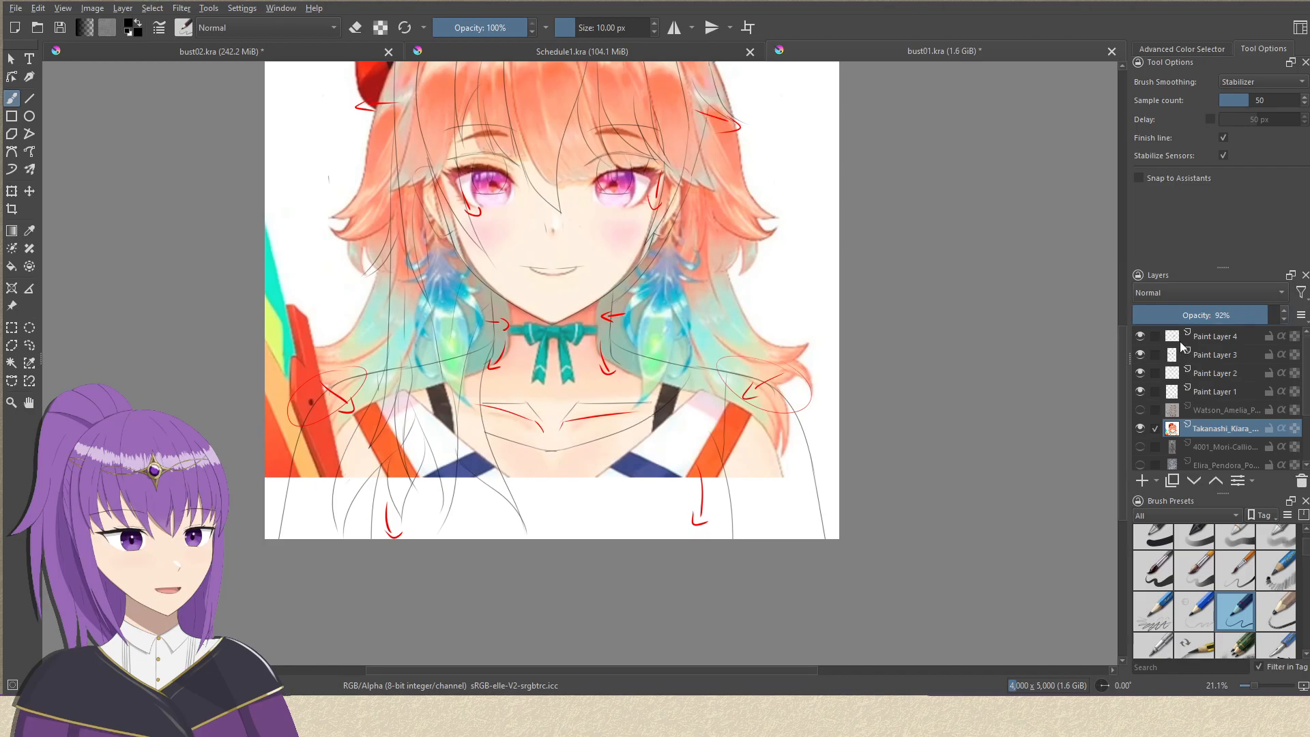
# Show the 4001_Mori-Calliope reference in place of Takanashi_Kiara and set its opacity to 76%.
pyautogui.click(1139, 428)
pyautogui.click(1140, 447)
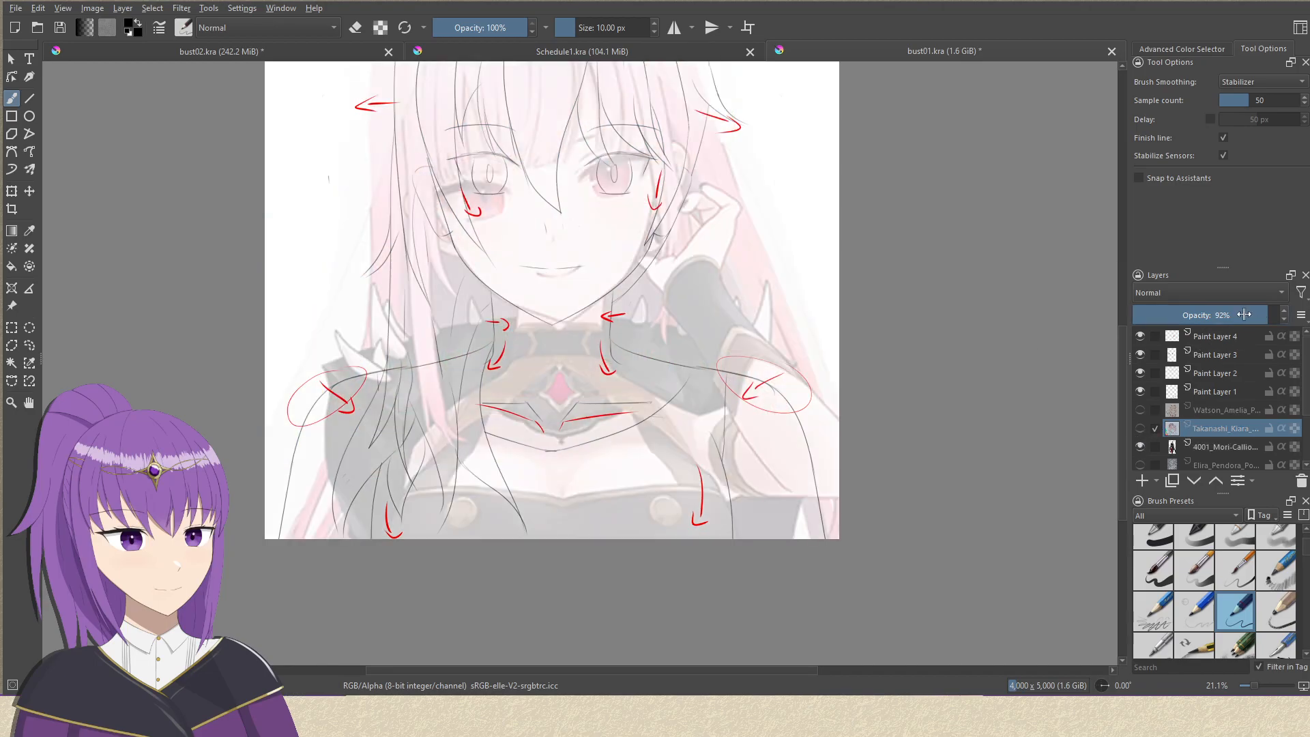
pyautogui.click(1218, 446)
pyautogui.click(1242, 316)
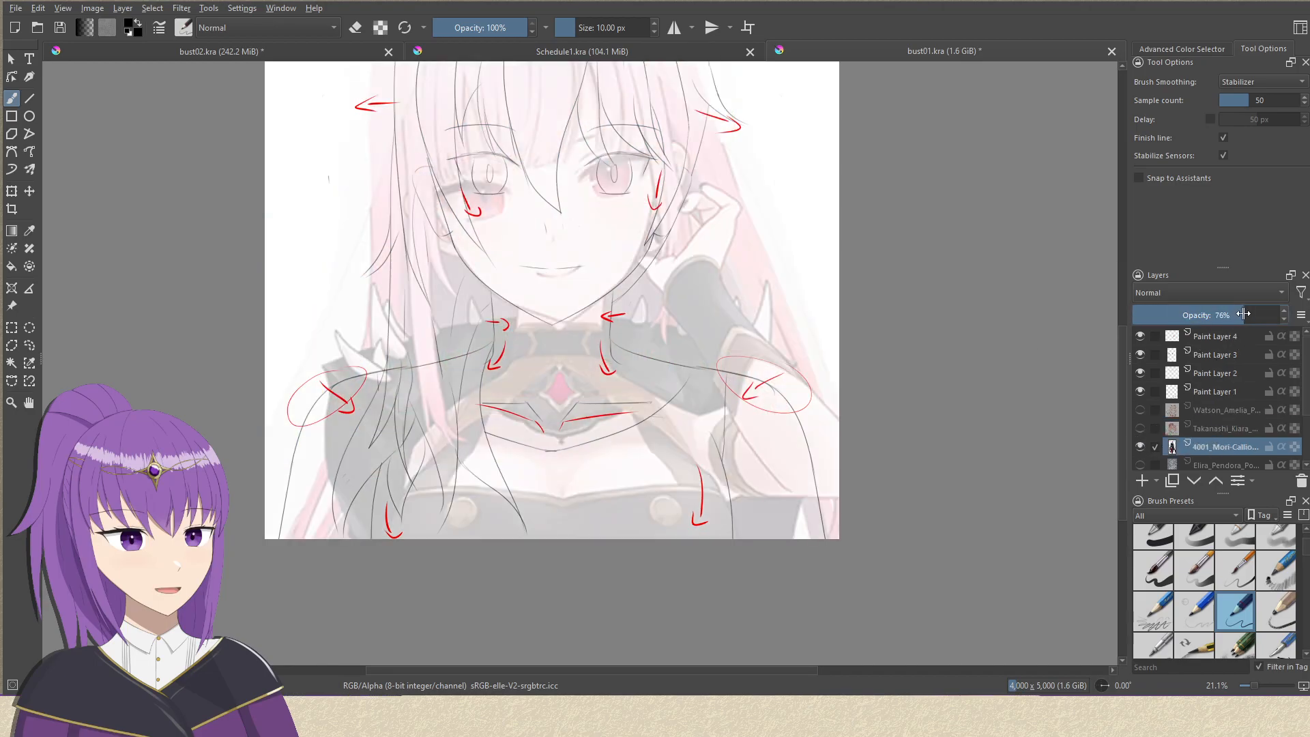
# Compare the Watson_Amelia, Takanashi_Kiara and 4001_Mori-Calliope references one at a time beneath the sketch.
pyautogui.click(1141, 447)
pyautogui.scroll(-4, 1221, 389)
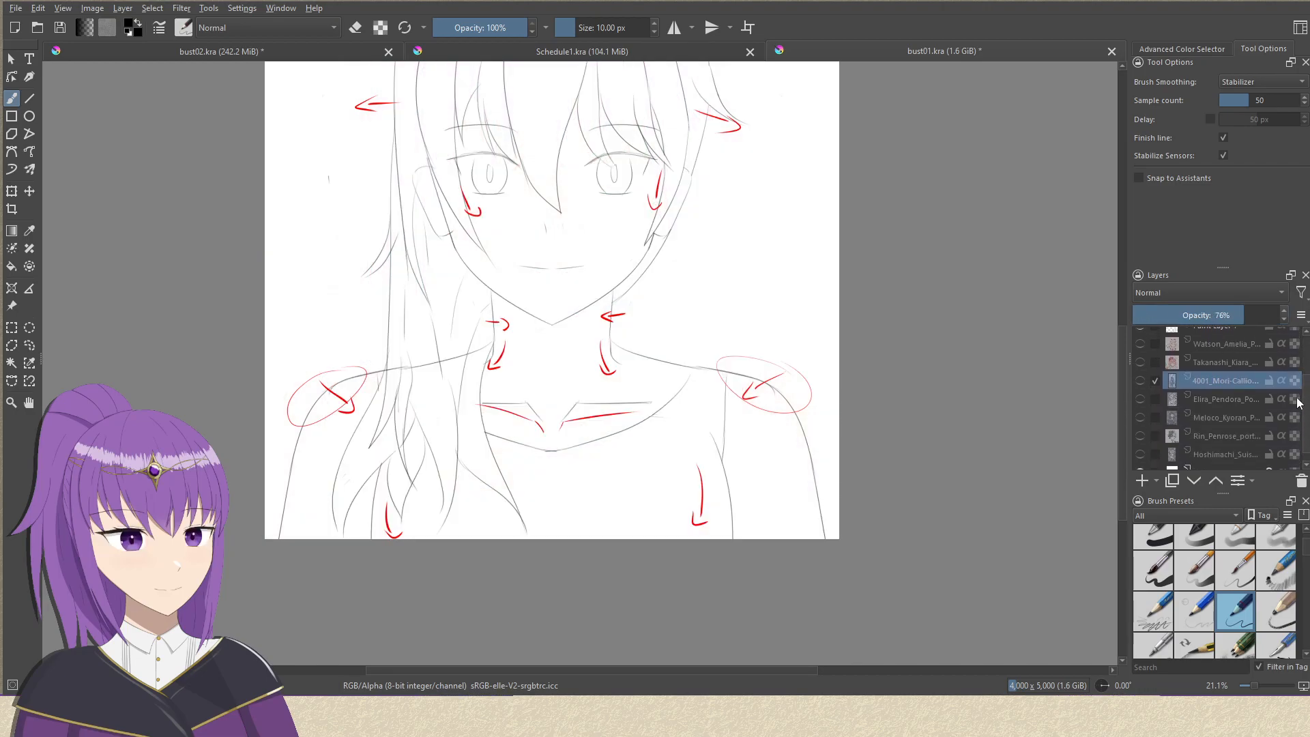
pyautogui.click(1140, 343)
pyautogui.click(1141, 343)
pyautogui.click(1140, 360)
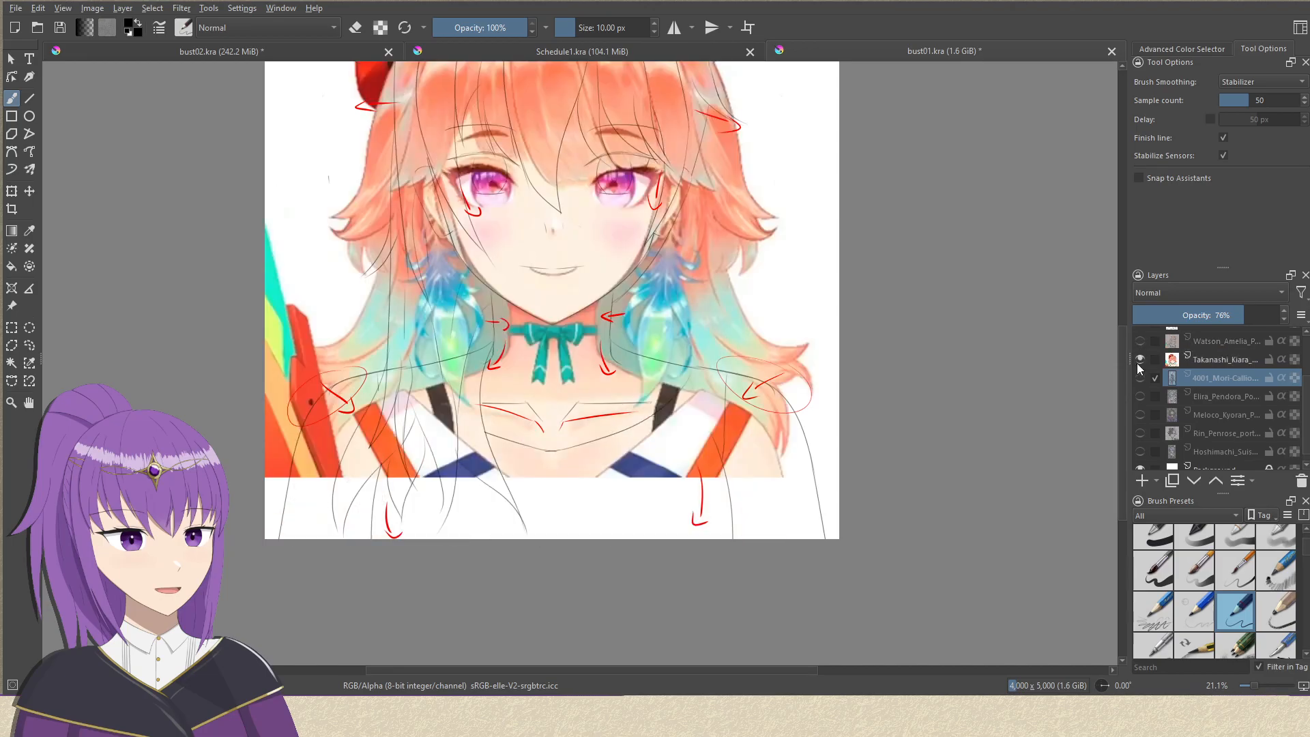
pyautogui.click(1140, 360)
pyautogui.click(1140, 378)
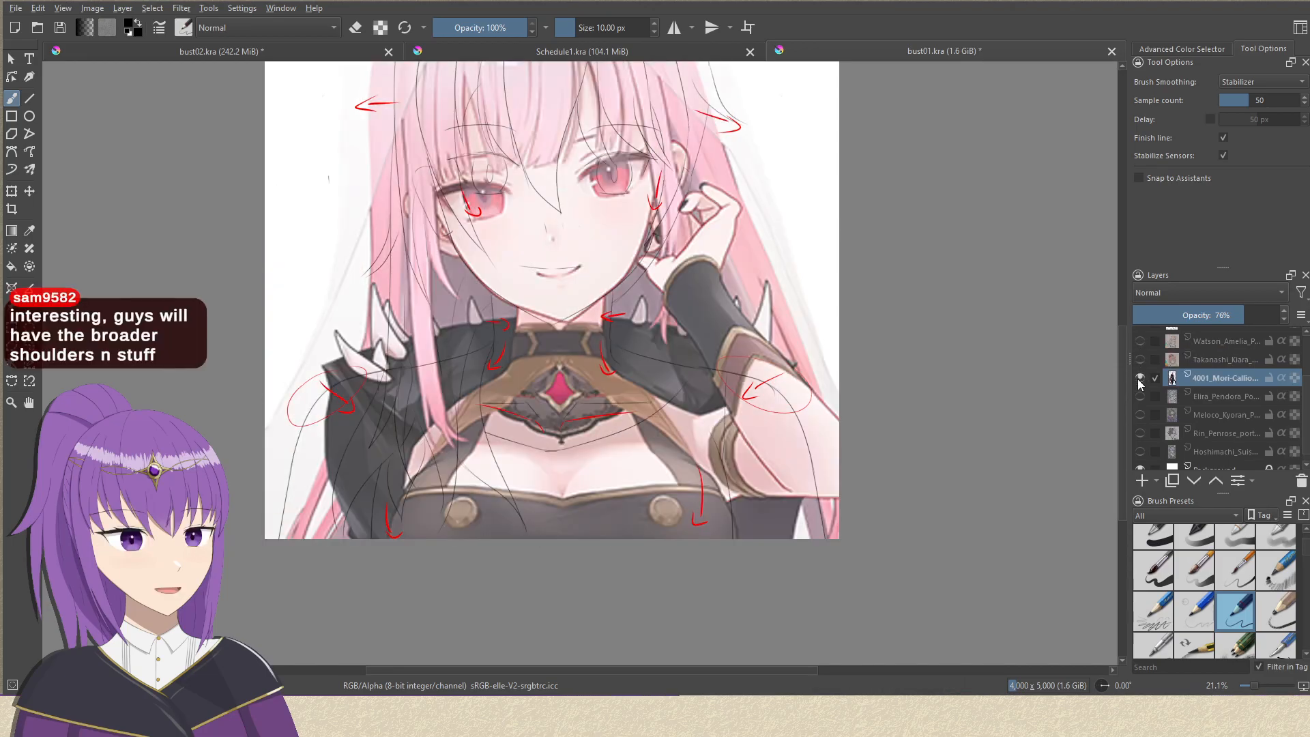
# Show the Elira_Pendora reference in place of 4001_Mori-Calliope and set its opacity to 81%.
pyautogui.click(1140, 395)
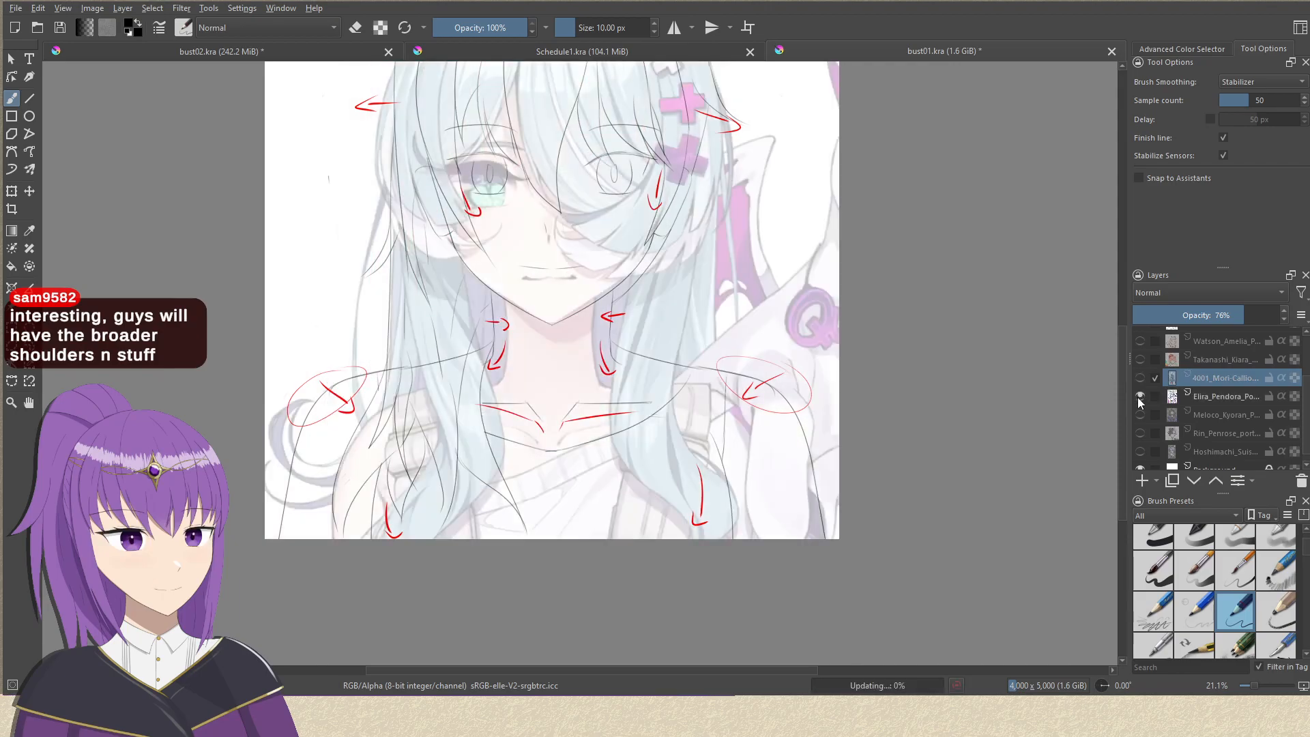
pyautogui.click(1221, 396)
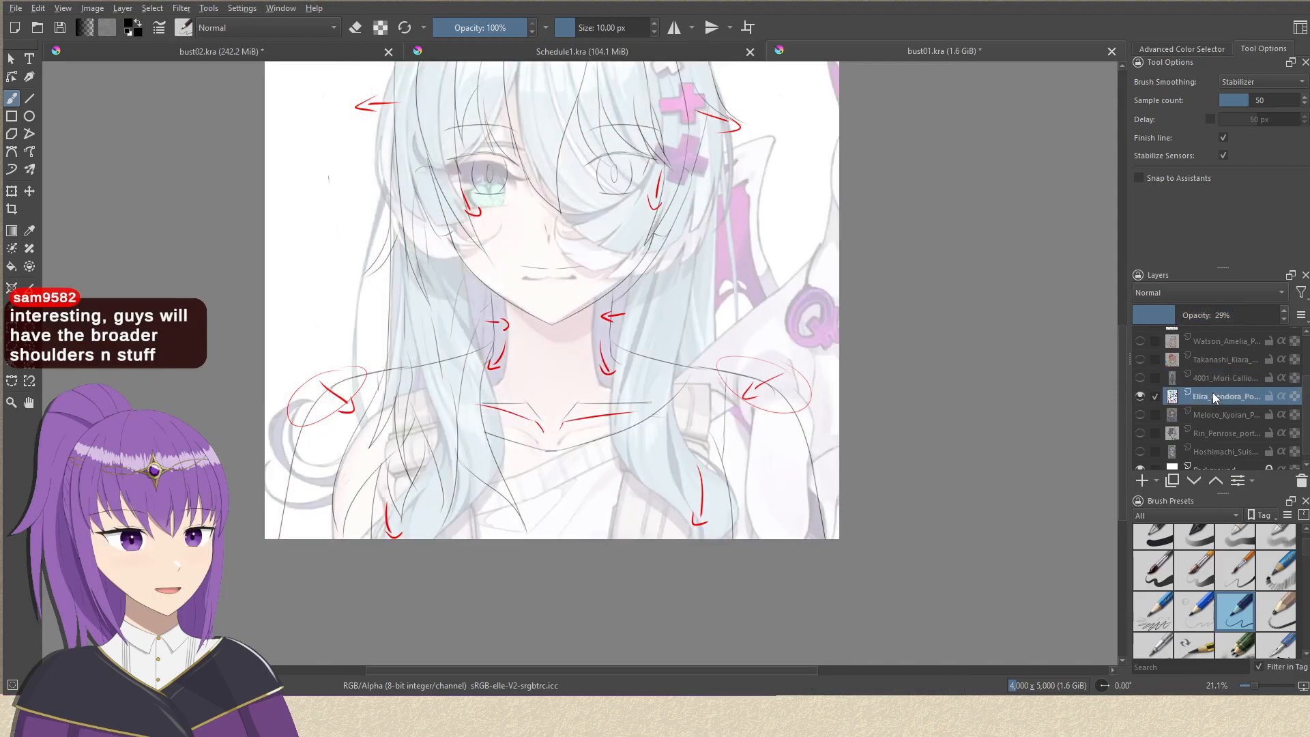
pyautogui.click(1251, 318)
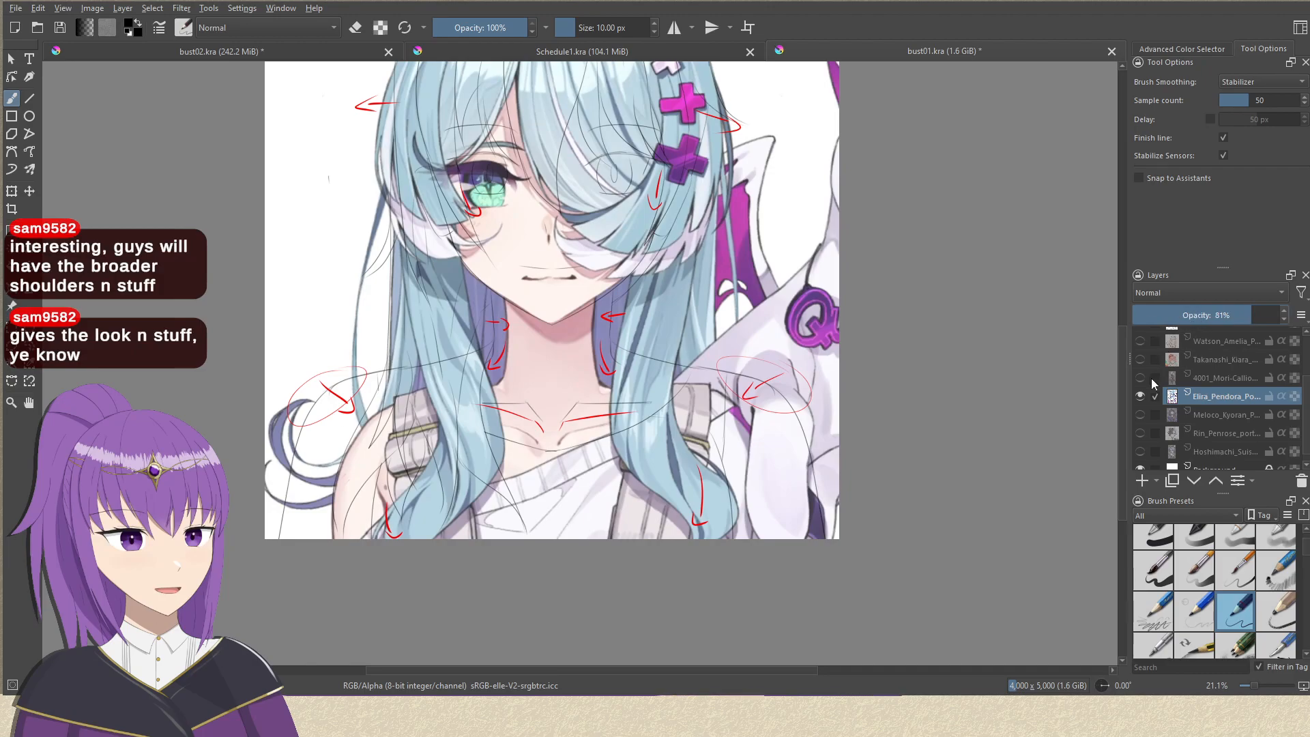
# Hide the Elira_Pendora reference, show the Meloco_Kyoran reference and set its opacity to 81%.
pyautogui.click(1140, 396)
pyautogui.scroll(-1, 1153, 410)
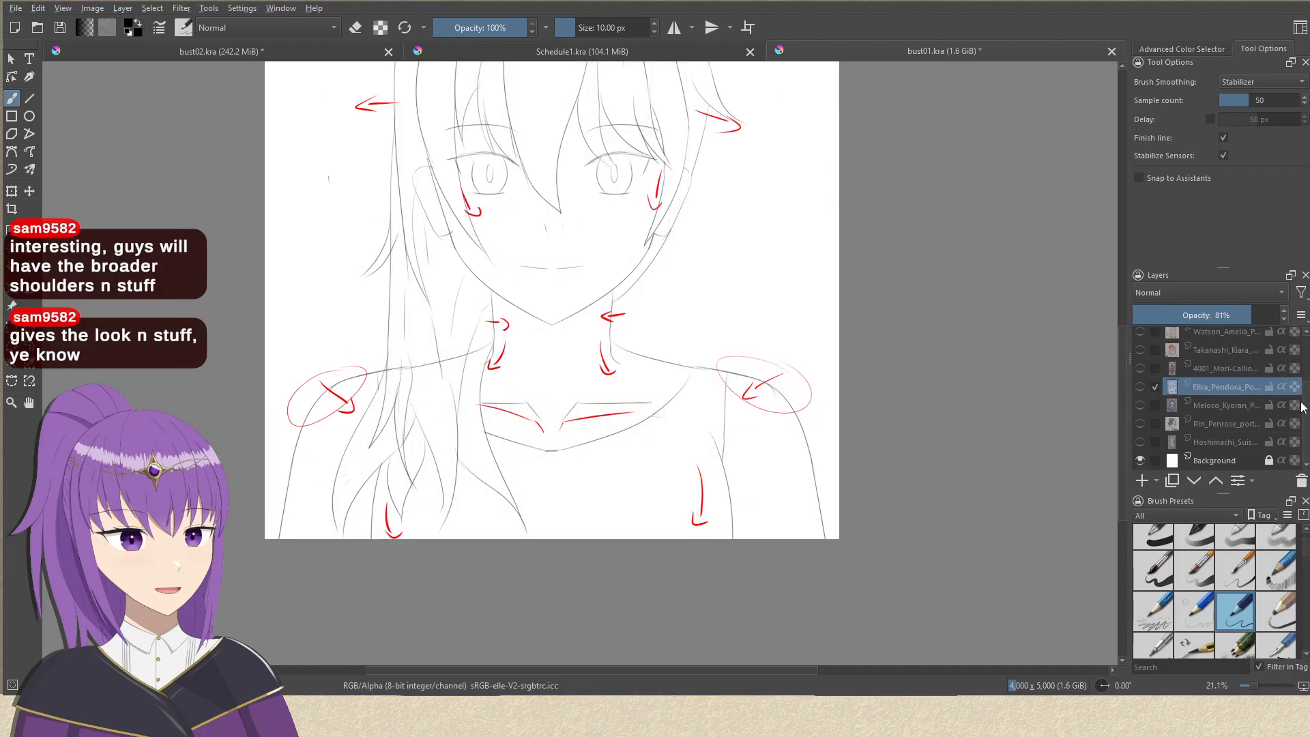
pyautogui.click(1140, 404)
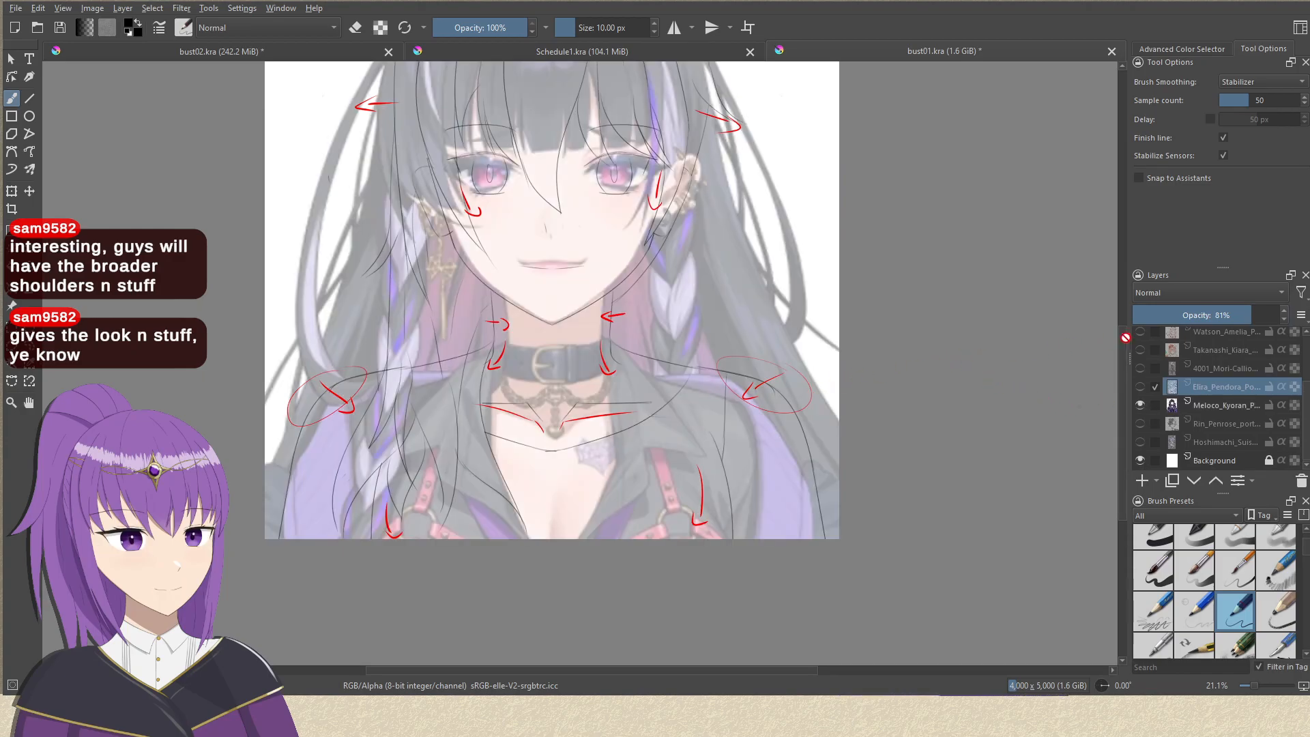
pyautogui.click(1227, 405)
pyautogui.click(1251, 315)
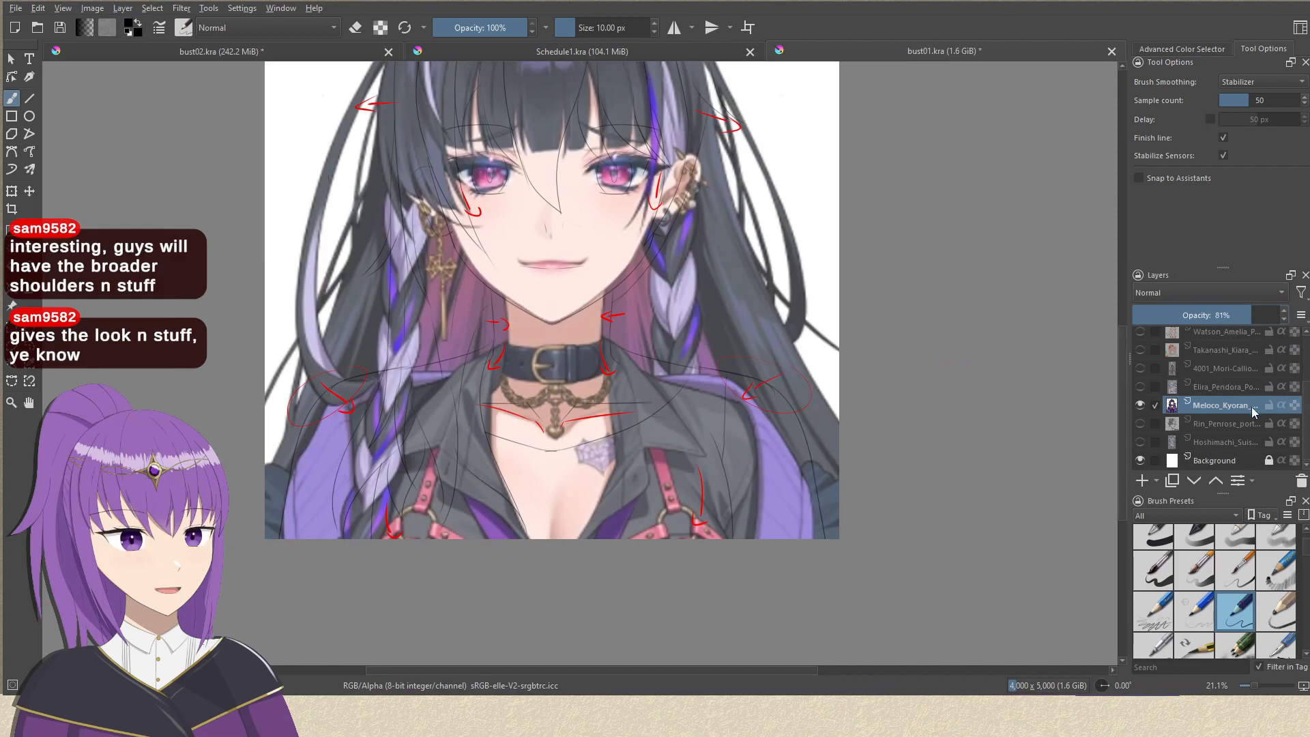
# Replace the Meloco_Kyoran reference with the Rin_Penrose reference and set the layer's opacity to 81%.
pyautogui.click(1141, 405)
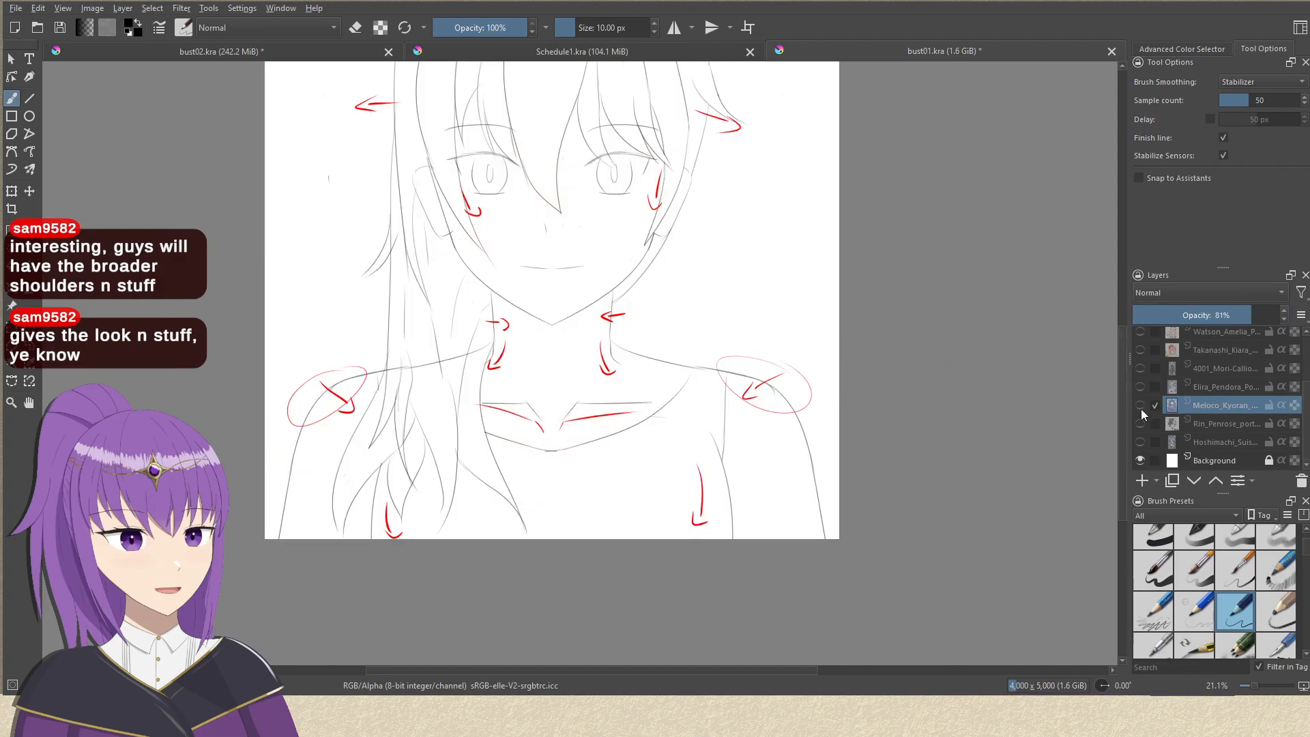
pyautogui.click(1140, 424)
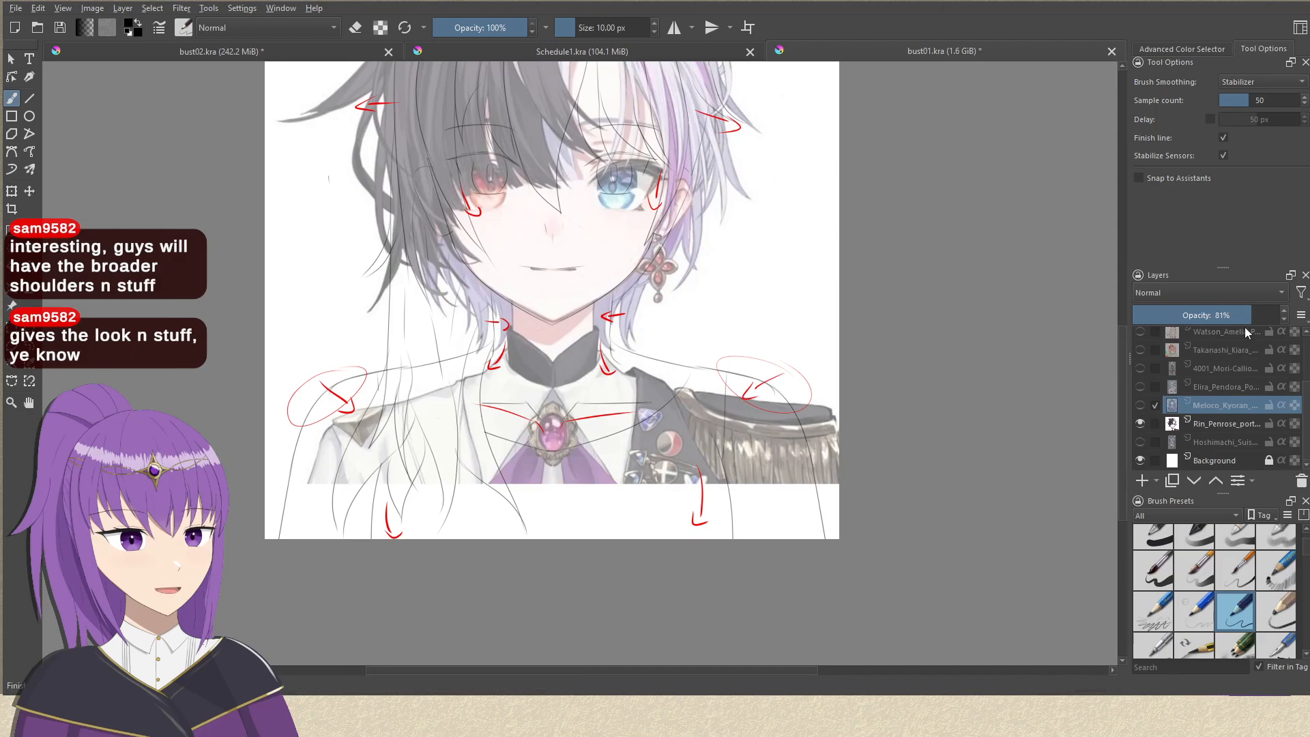
pyautogui.click(1207, 424)
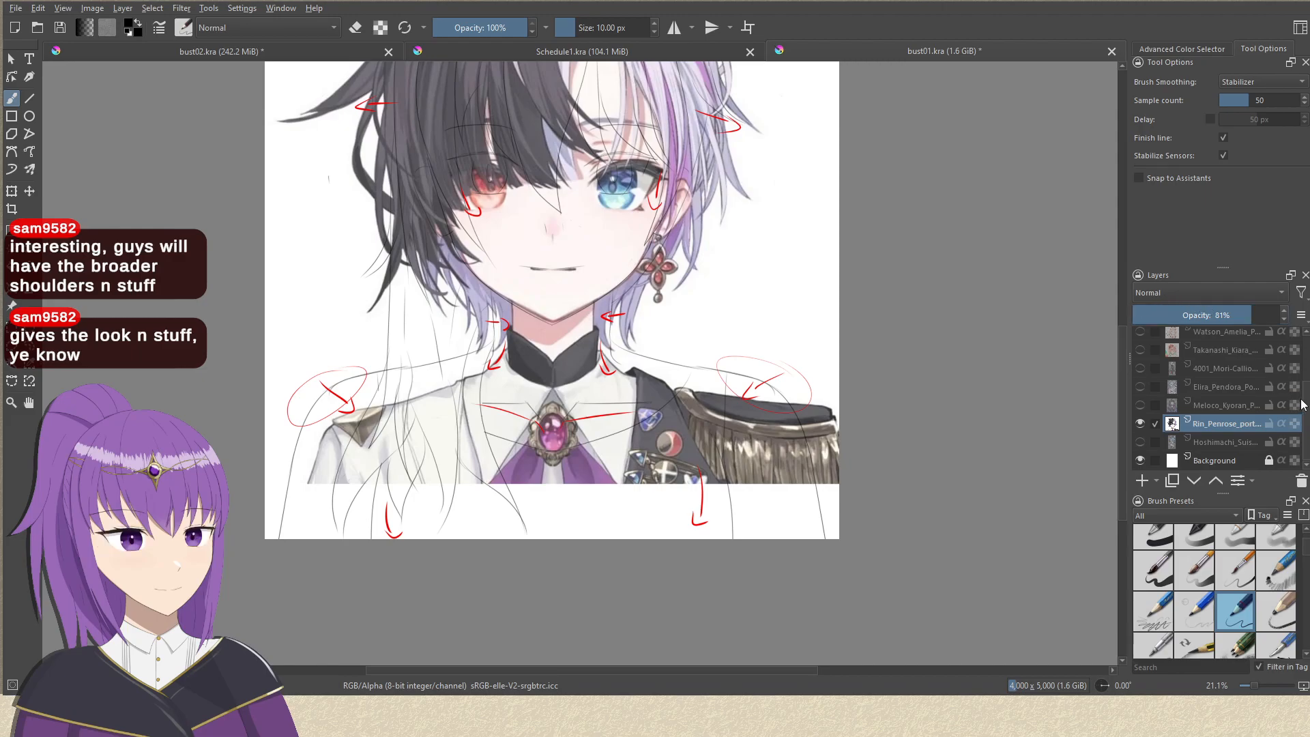
# Hide the Rin_Penrose reference, show the Hoshimachi reference beneath the sketch and set its opacity to 81%.
pyautogui.click(1140, 424)
pyautogui.click(1141, 442)
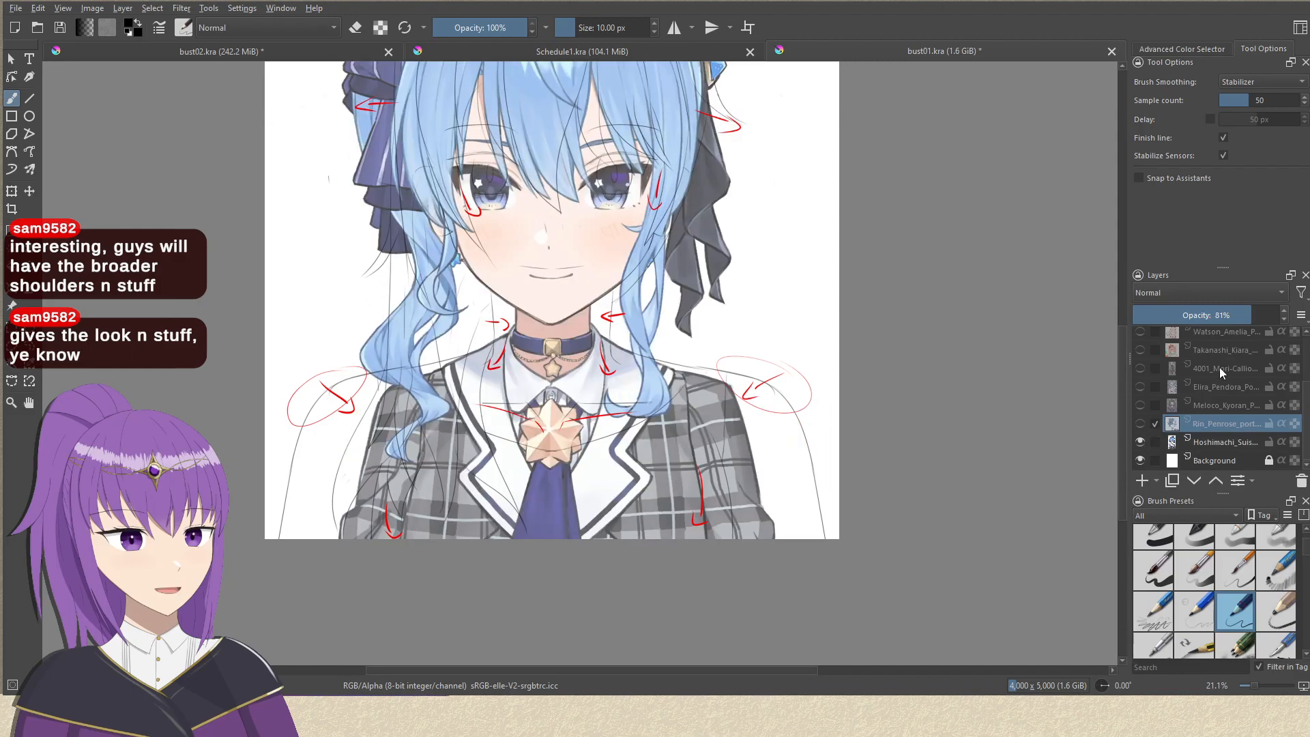
pyautogui.click(1226, 442)
pyautogui.click(1252, 320)
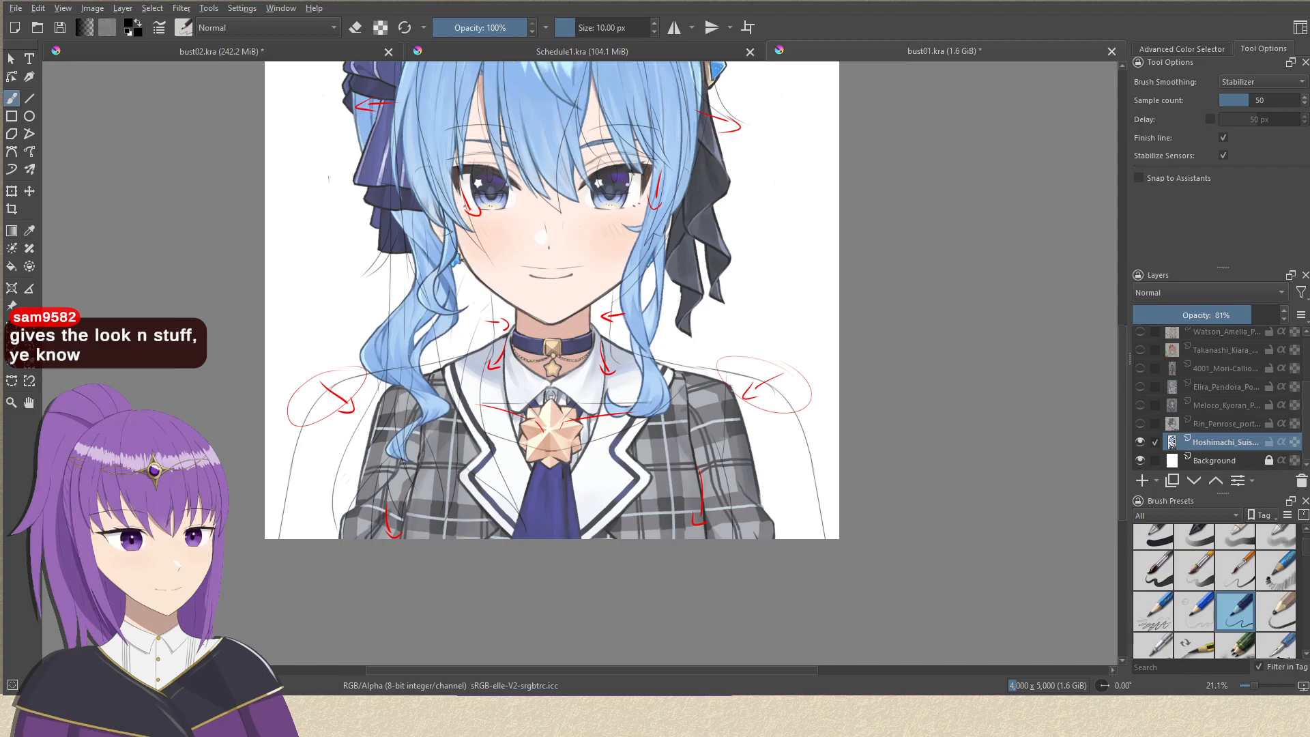
pyautogui.moveTo(763, 362)
pyautogui.mouseDown()
pyautogui.moveTo(730, 428)
pyautogui.moveTo(755, 373)
pyautogui.moveTo(748, 428)
pyautogui.mouseUp()
# Hide the Hoshimachi reference layer, leaving only the bust sketch and its red arrow notes shown.
pyautogui.click(1141, 443)
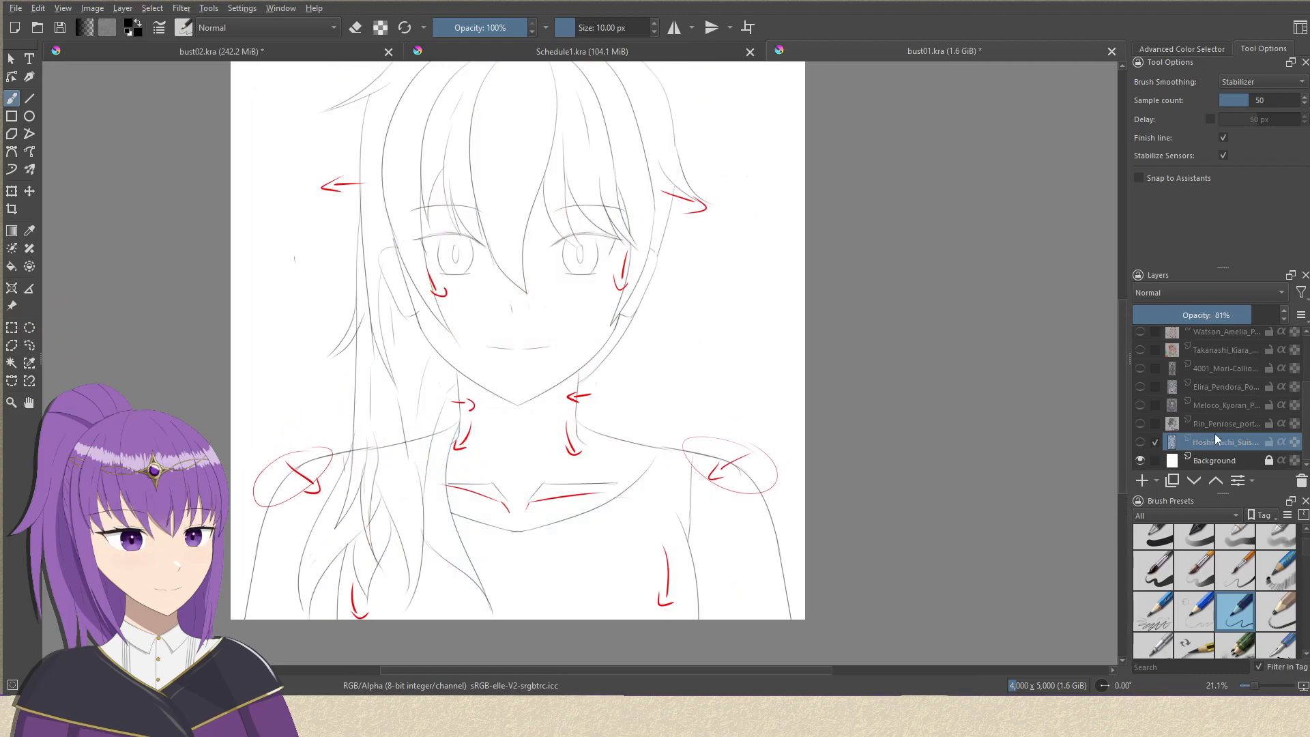
pyautogui.moveTo(1307, 410); pyautogui.dragTo(1306, 359)
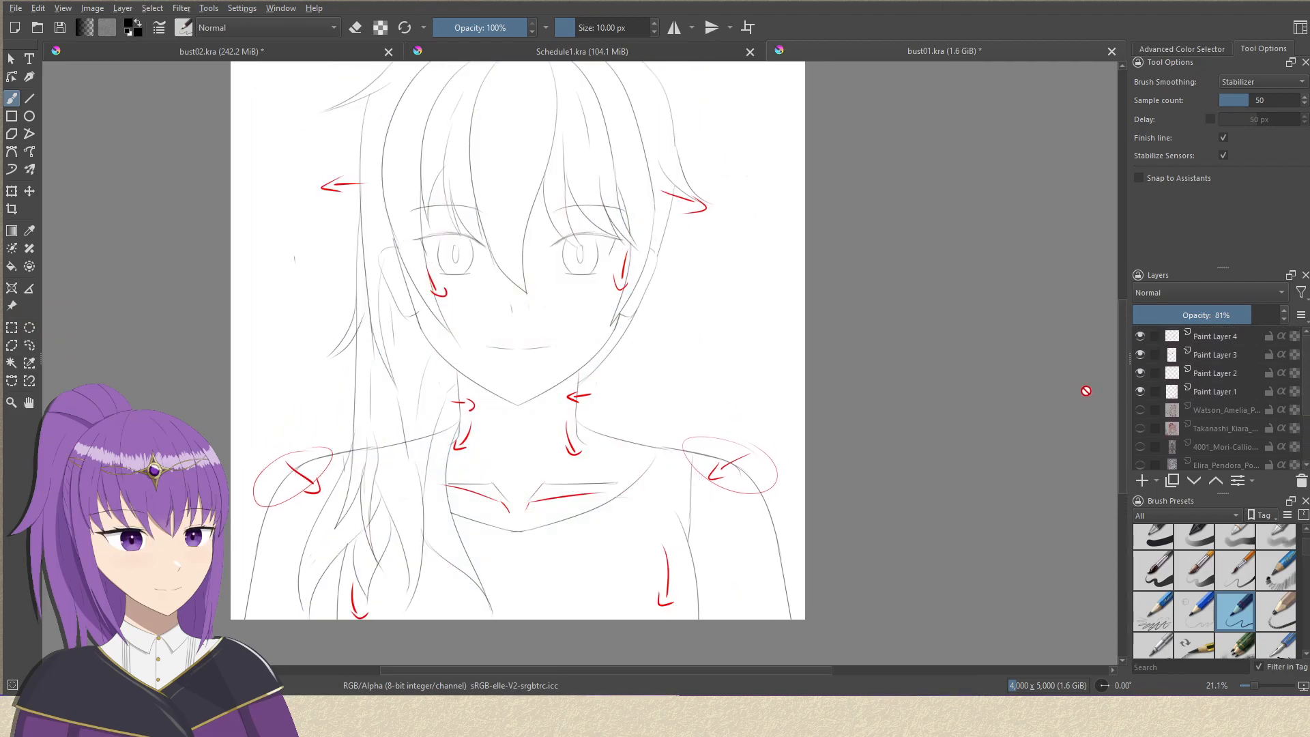
pyautogui.moveTo(828, 412); pyautogui.dragTo(842, 382)
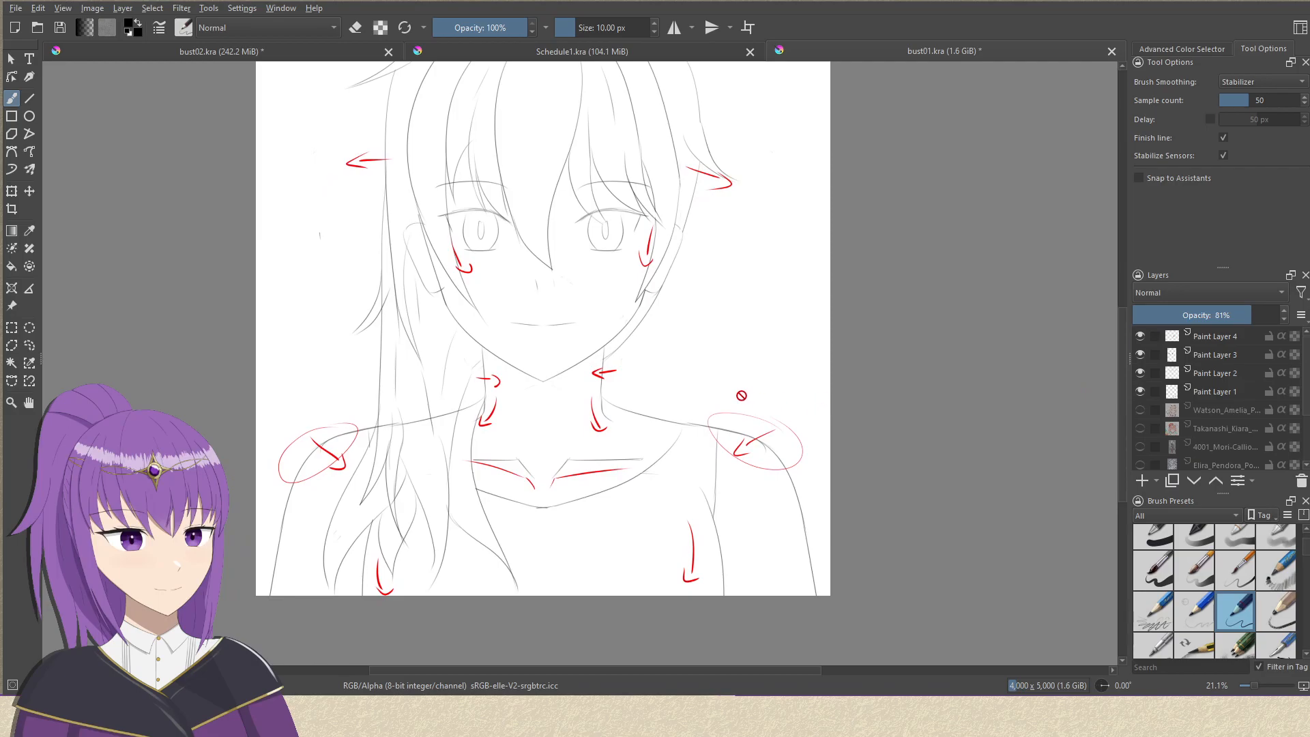
pyautogui.moveTo(667, 328); pyautogui.dragTo(655, 359)
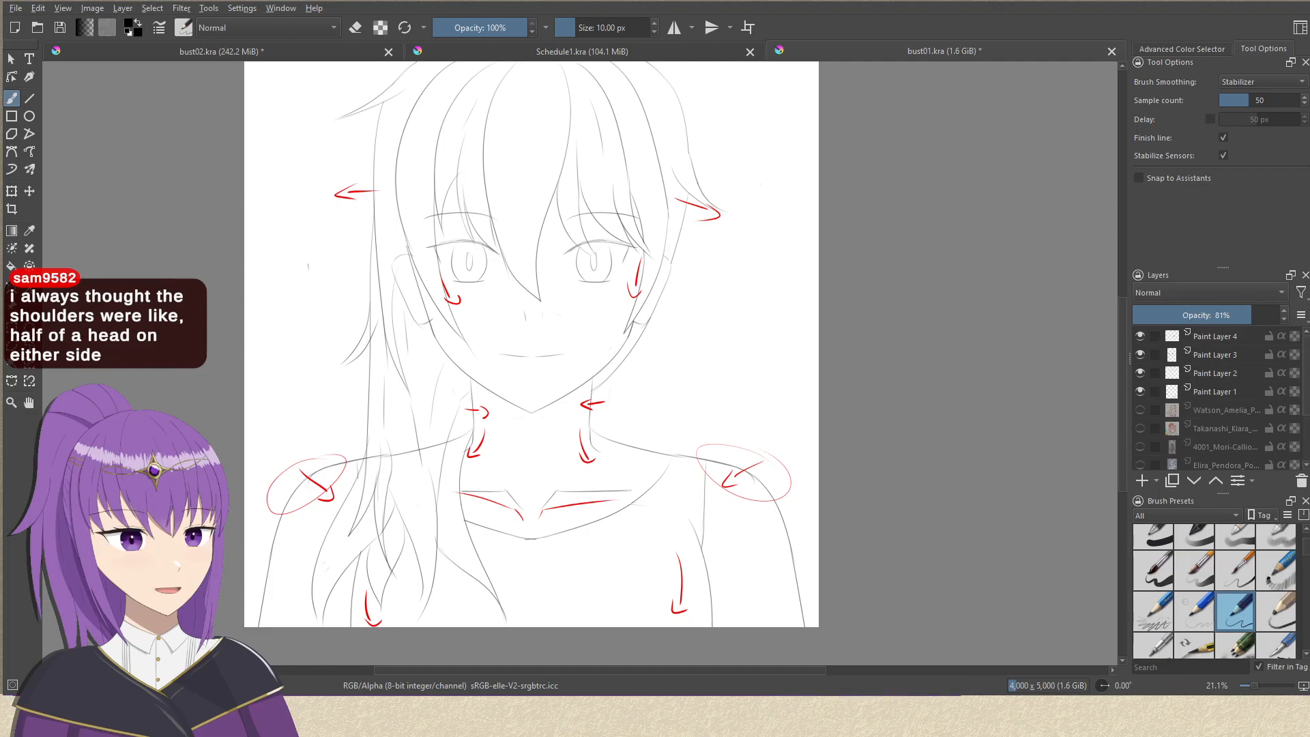
# Turn on horizontal mirroring and make Paint Layer 4 active for freehand brush strokes.
pyautogui.click(1216, 388)
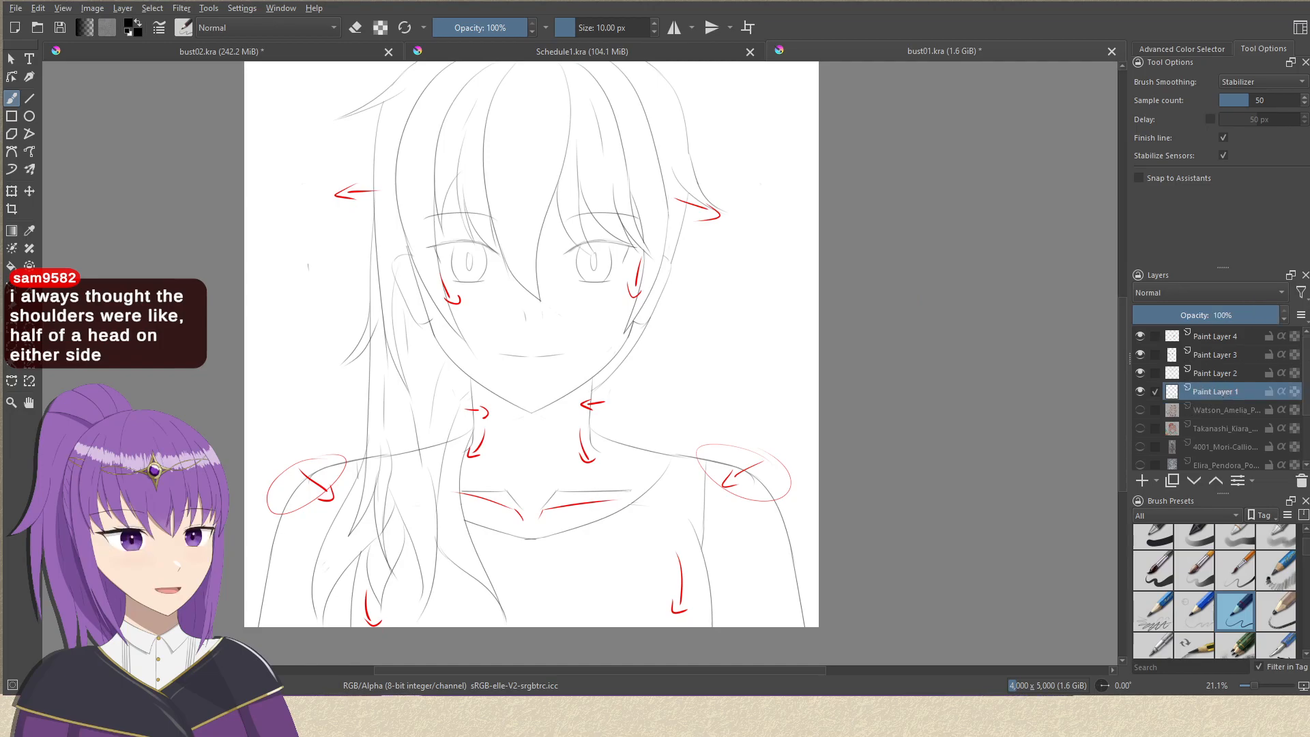
pyautogui.click(675, 27)
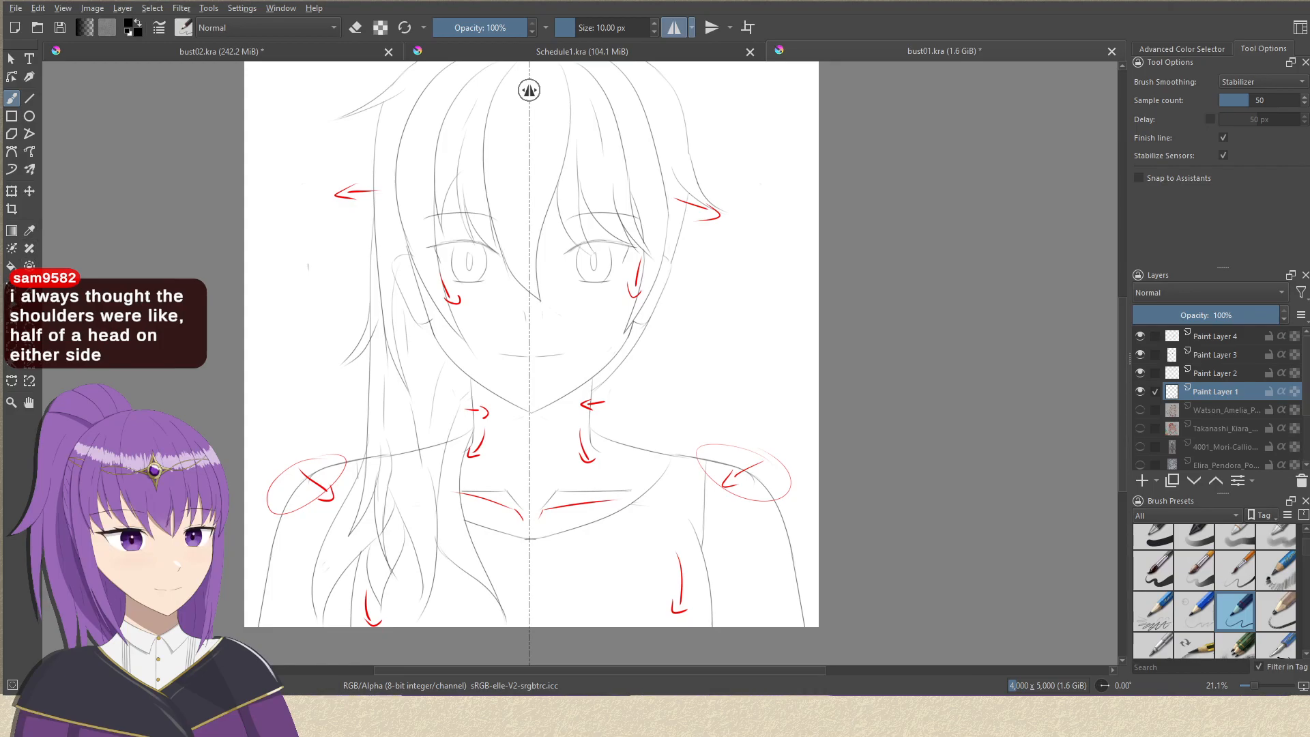
pyautogui.click(12, 306)
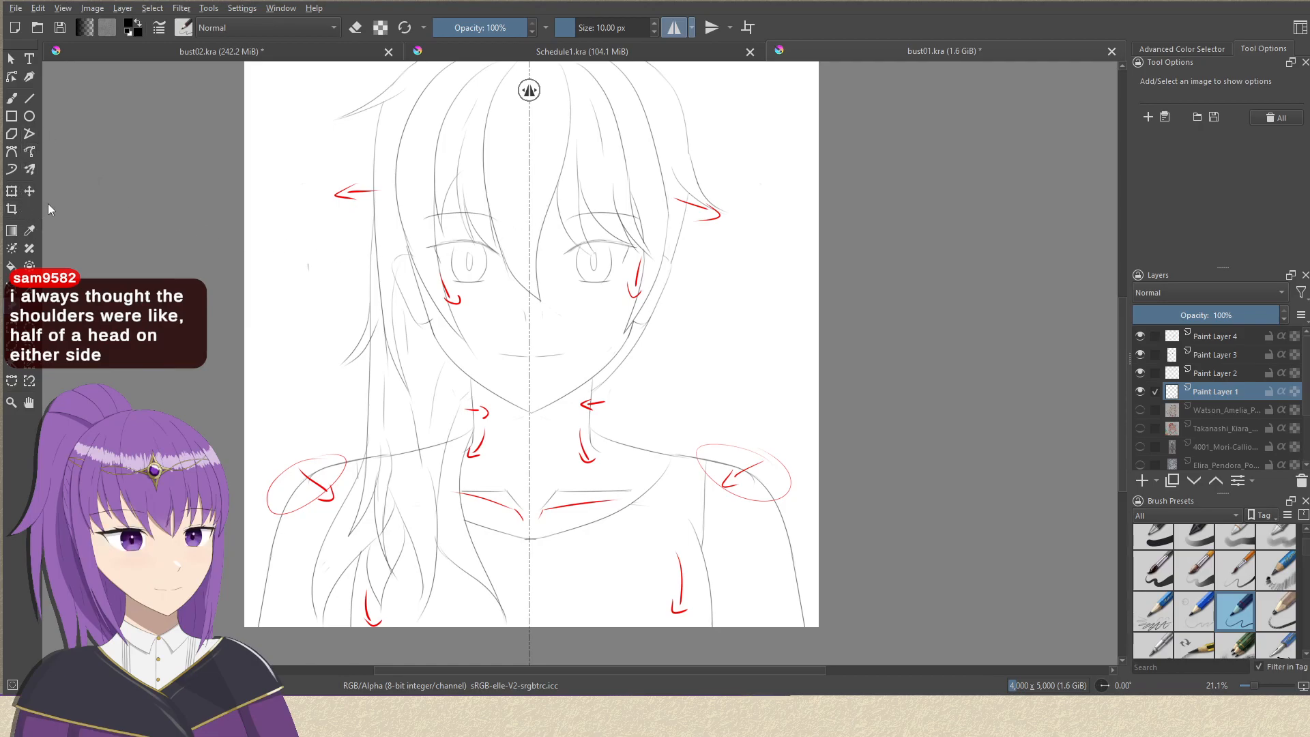
pyautogui.press('b')
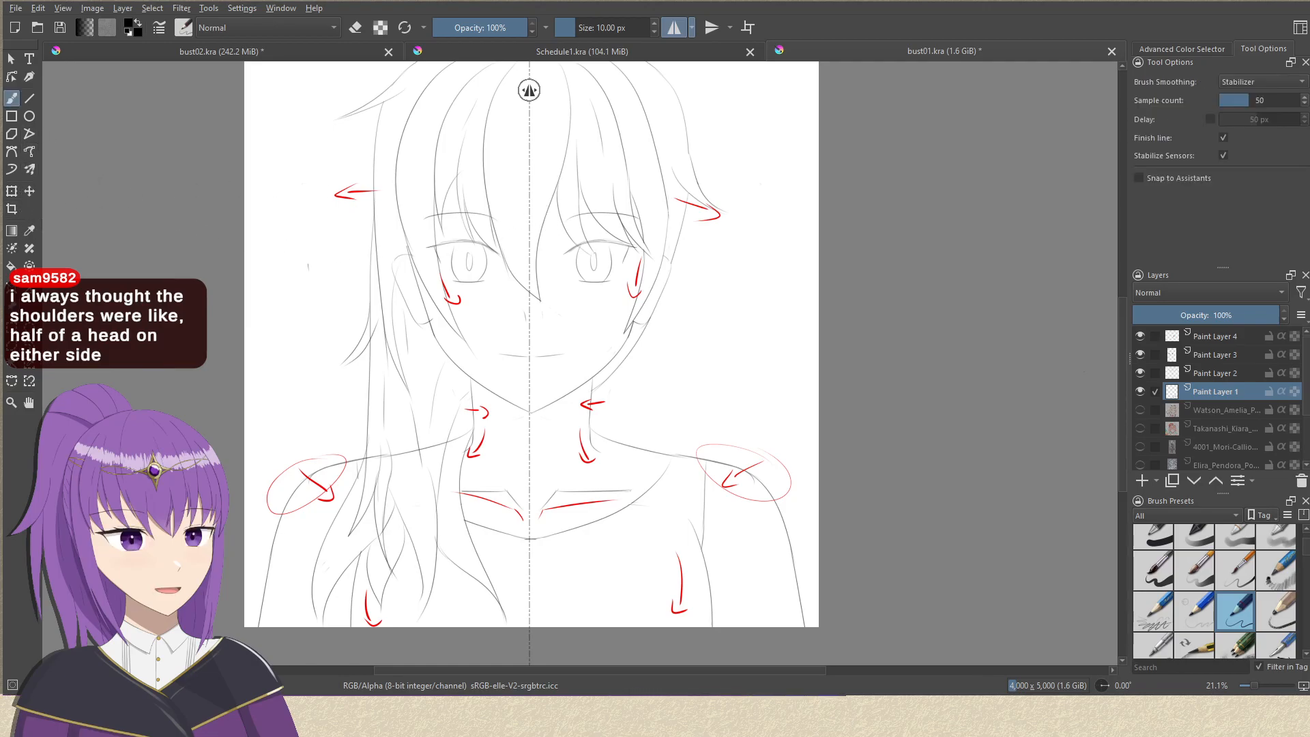
pyautogui.click(1230, 335)
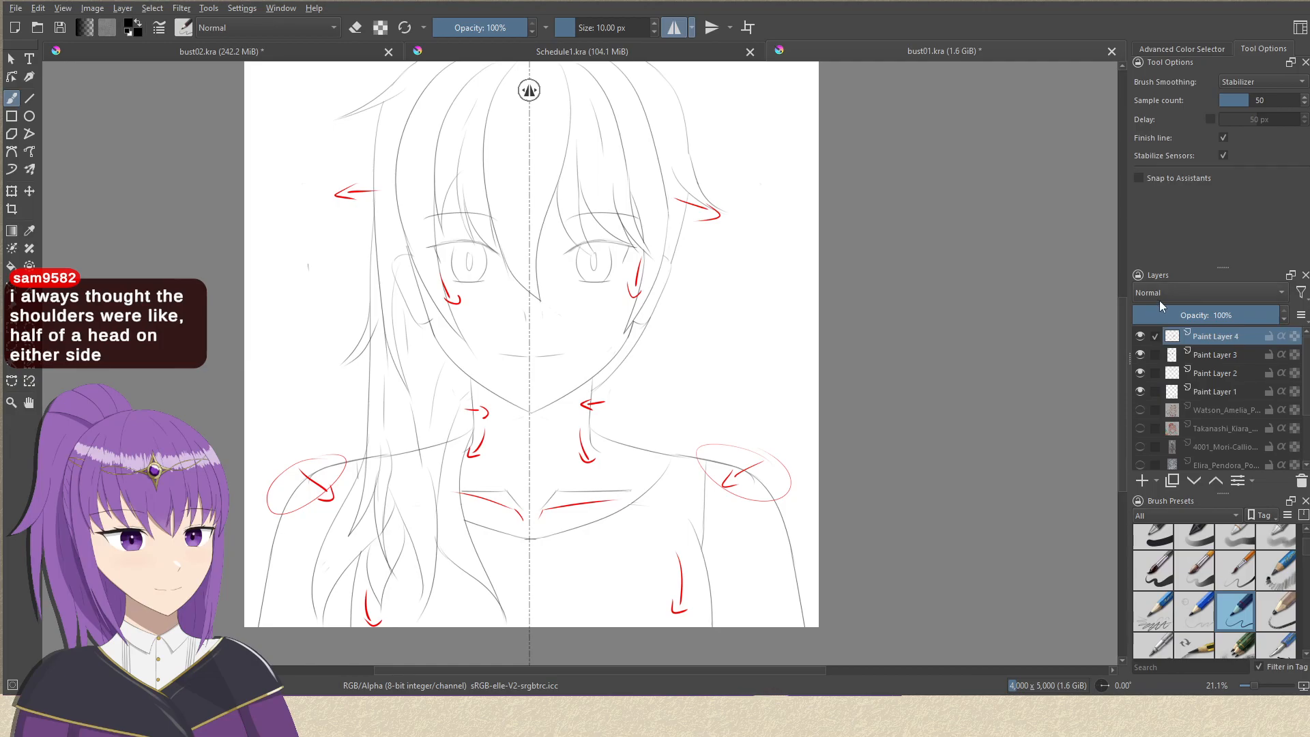
# Try out mirrored guide arcs from the face outward and vertical lines down to the shoulders to gauge shoulder width on Paint Layer 4.
pyautogui.moveTo(533, 204); pyautogui.dragTo(692, 209)
pyautogui.hotkey('ctrl', 'z')
pyautogui.moveTo(542, 193)
pyautogui.mouseDown()
pyautogui.moveTo(596, 189)
pyautogui.moveTo(659, 210)
pyautogui.mouseUp()
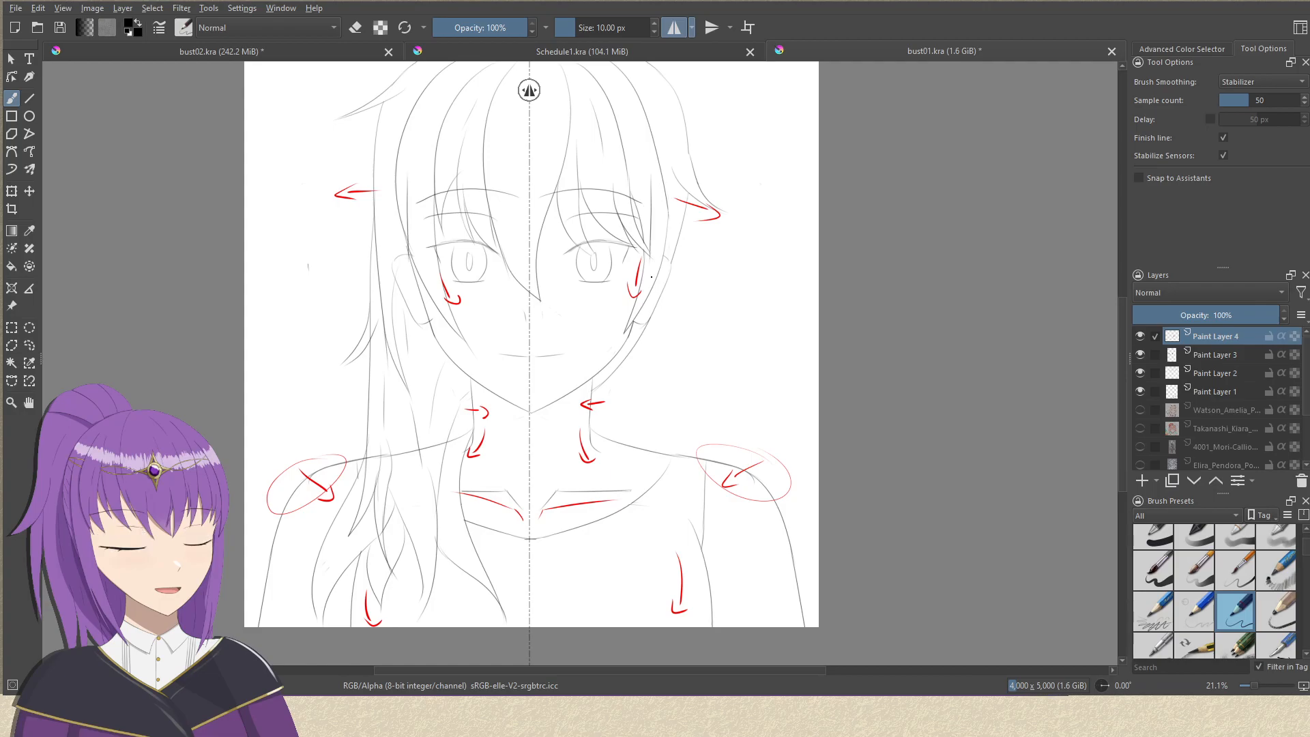
pyautogui.moveTo(664, 211)
pyautogui.mouseDown()
pyautogui.moveTo(767, 228)
pyautogui.moveTo(761, 497)
pyautogui.moveTo(818, 442)
pyautogui.mouseUp()
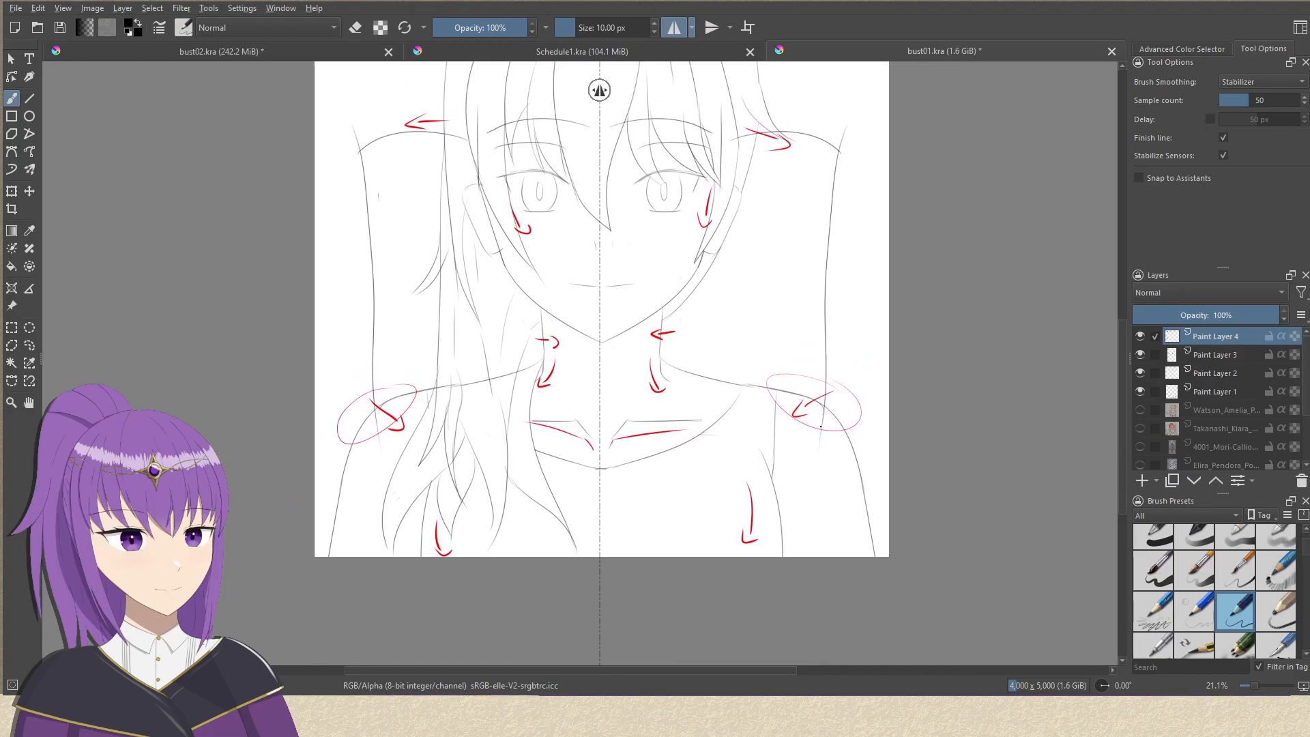
pyautogui.moveTo(821, 427); pyautogui.dragTo(756, 464)
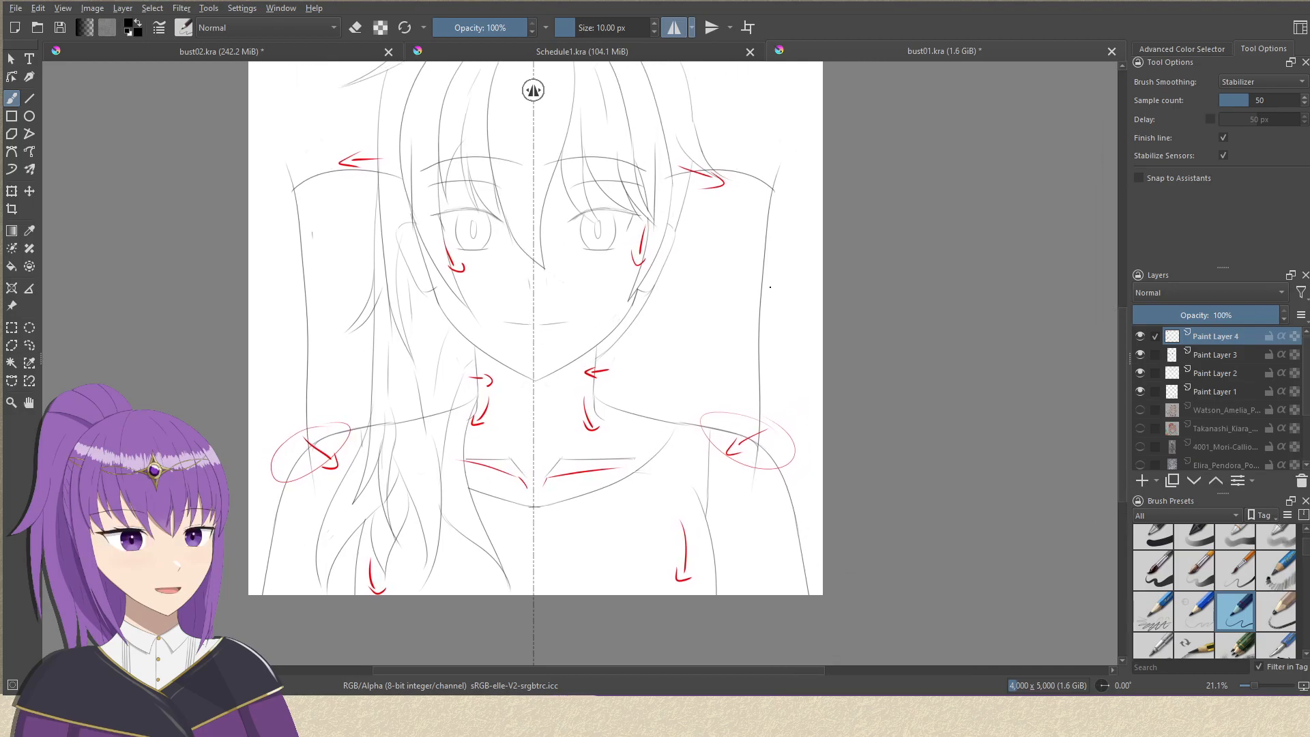
pyautogui.moveTo(689, 294); pyautogui.dragTo(722, 262)
pyautogui.hotkey('ctrl', 'z')
pyautogui.hotkey('ctrl', 'z')
pyautogui.hotkey('ctrl', 'z')
pyautogui.hotkey('ctrl', 'z')
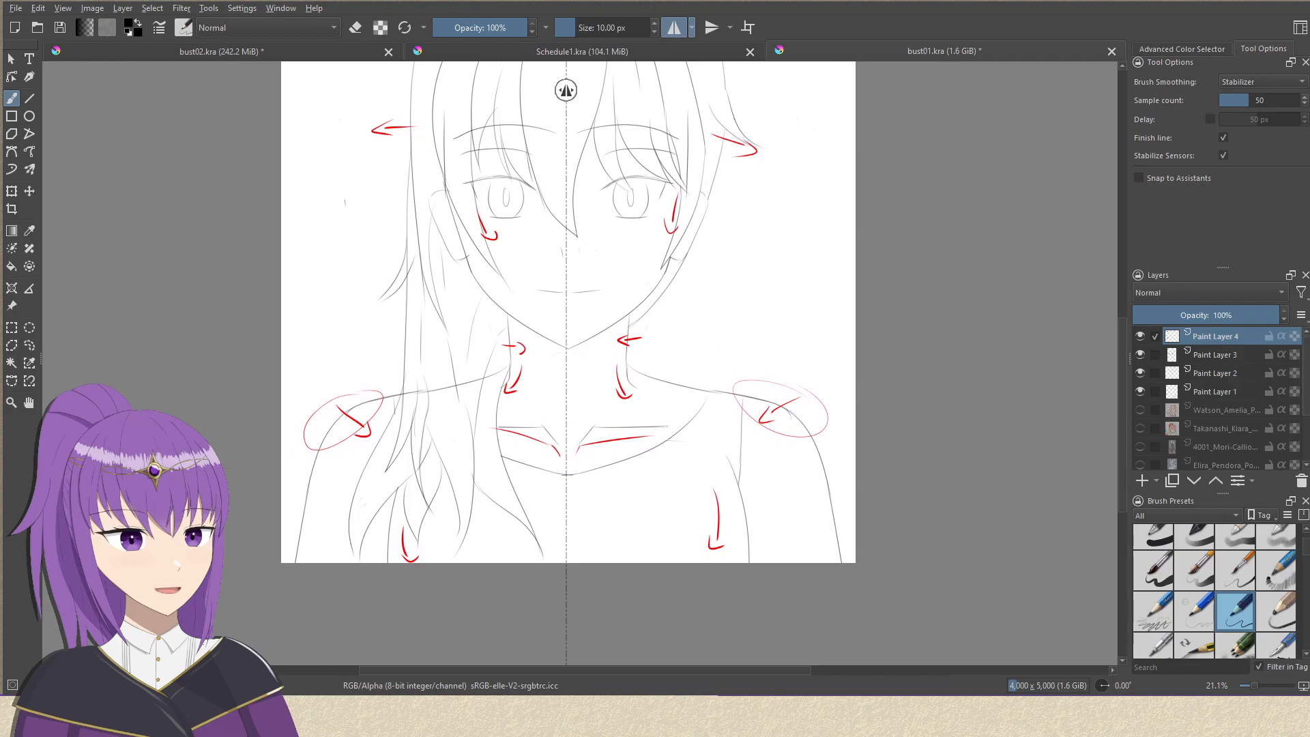
# Try out mirrored guide strokes down from the shoulders and a box-like mark above each shoulder on Paint Layer 4.
pyautogui.moveTo(810, 258); pyautogui.dragTo(772, 269)
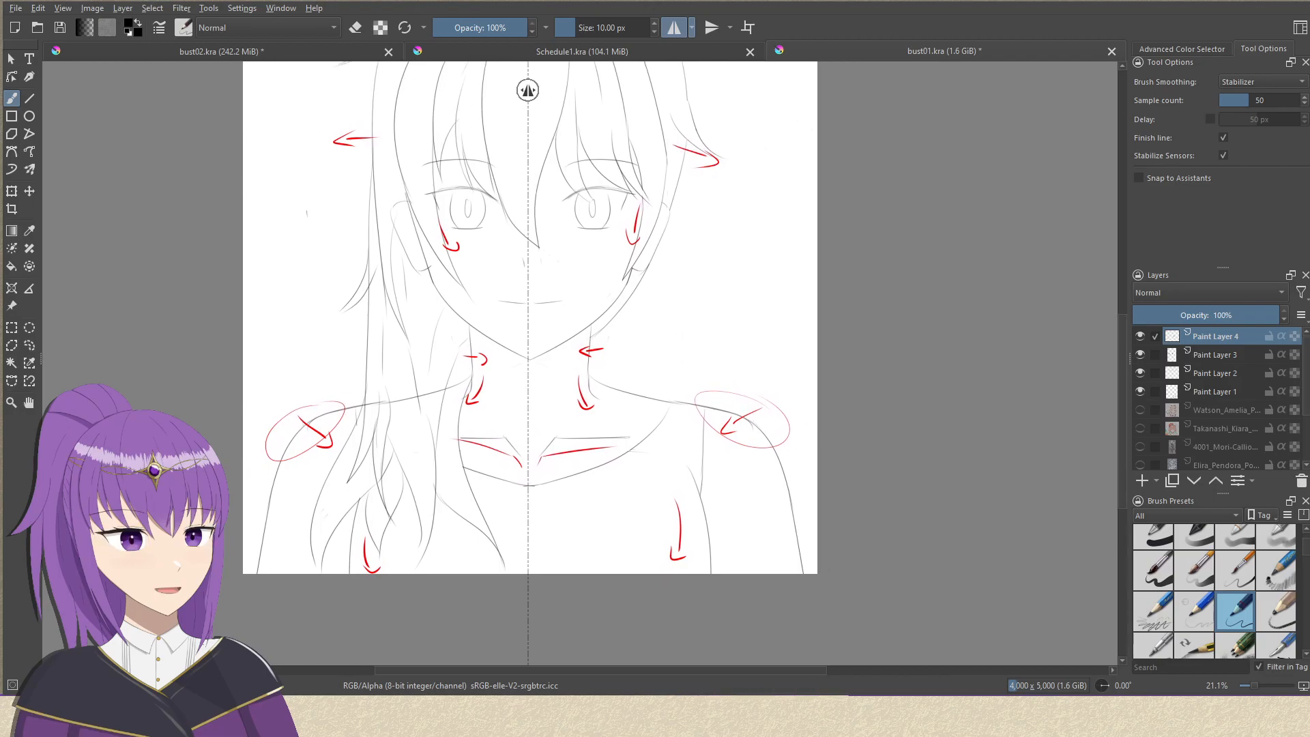
pyautogui.moveTo(599, 377); pyautogui.dragTo(578, 312)
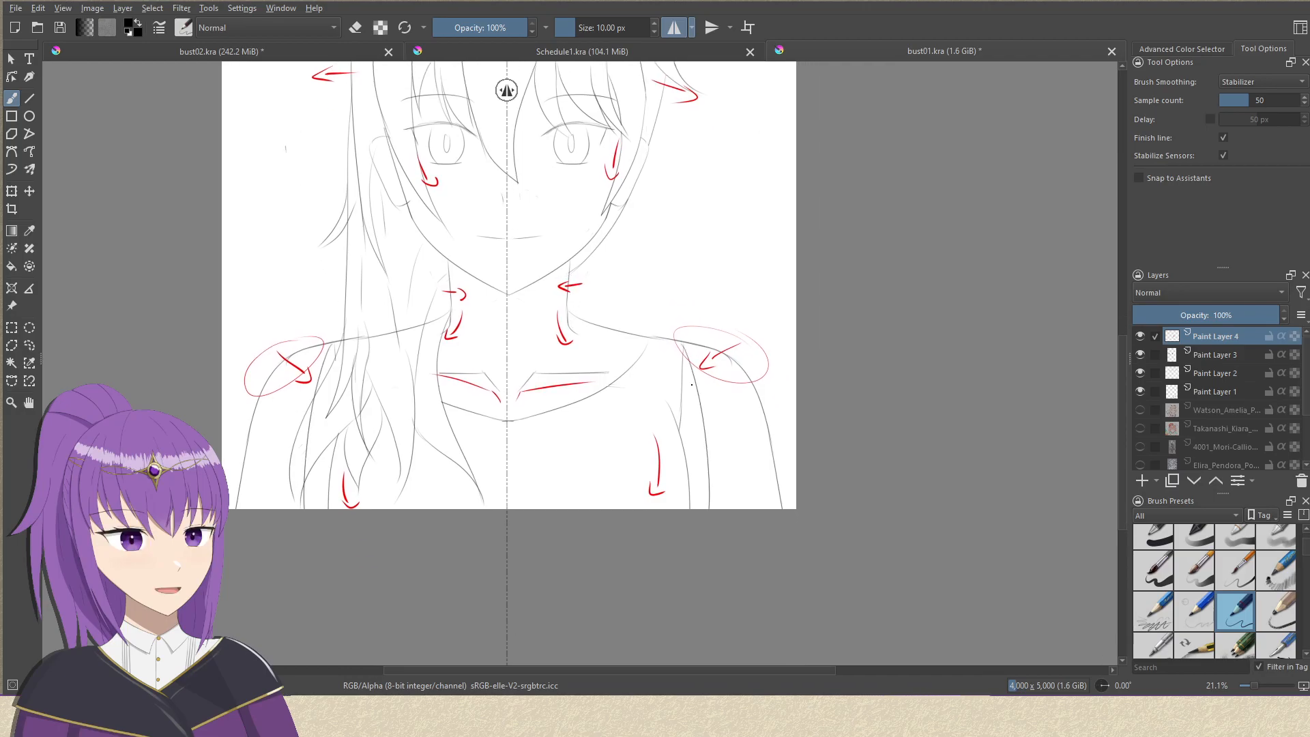
pyautogui.hotkey('ctrl', 'z')
pyautogui.moveTo(695, 351); pyautogui.dragTo(713, 506)
pyautogui.hotkey('ctrl', 'z')
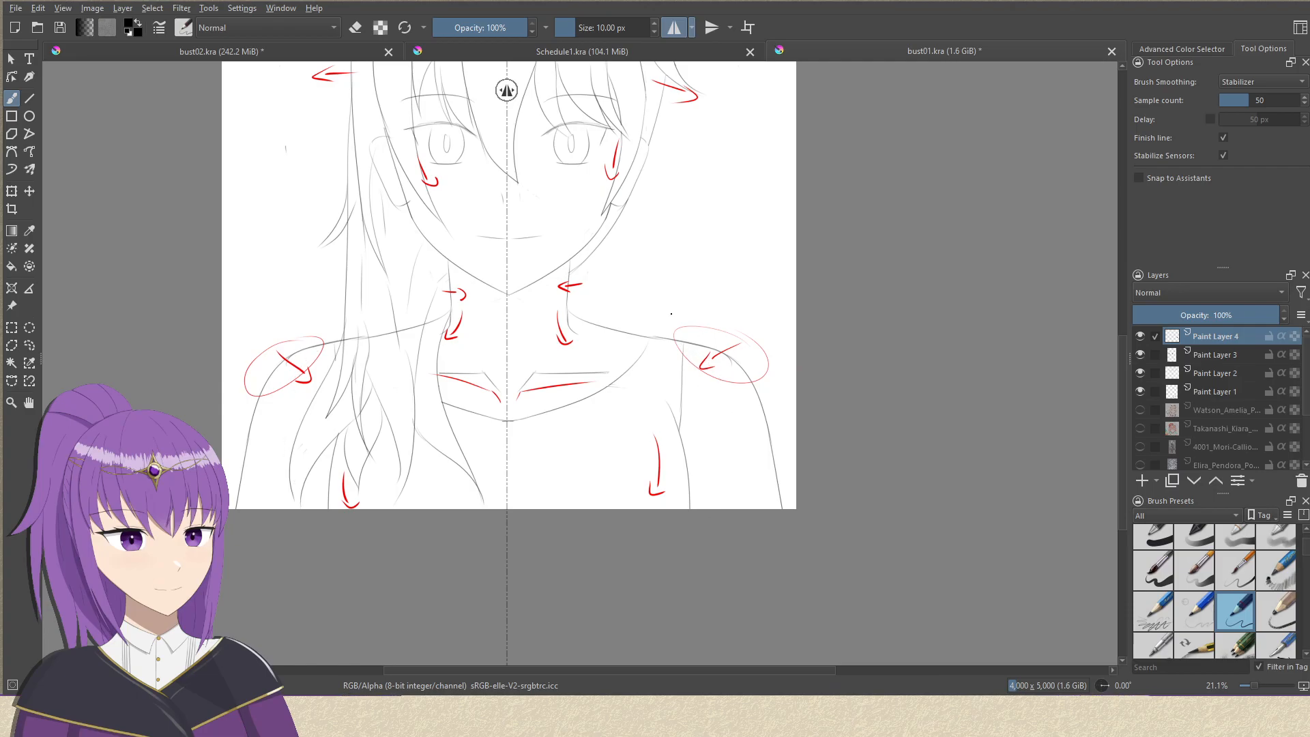
pyautogui.moveTo(668, 355); pyautogui.dragTo(707, 338)
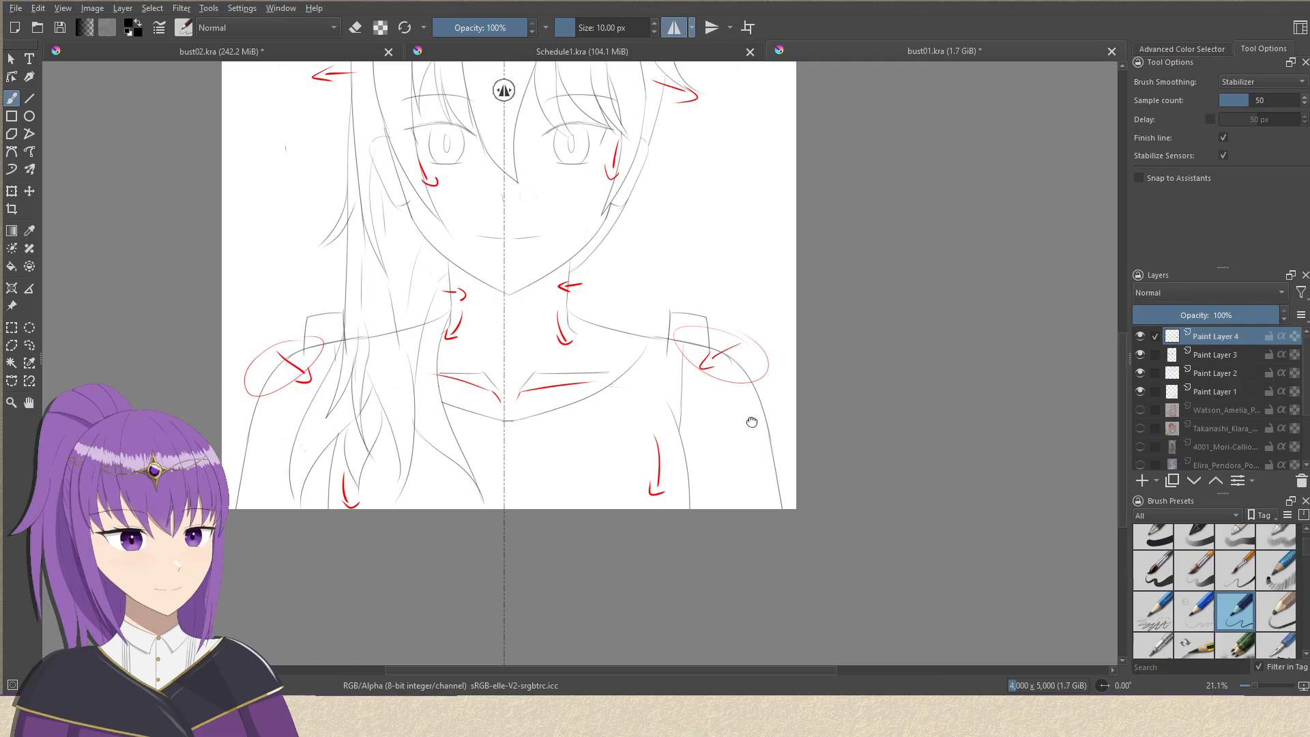
pyautogui.moveTo(753, 414); pyautogui.dragTo(717, 530)
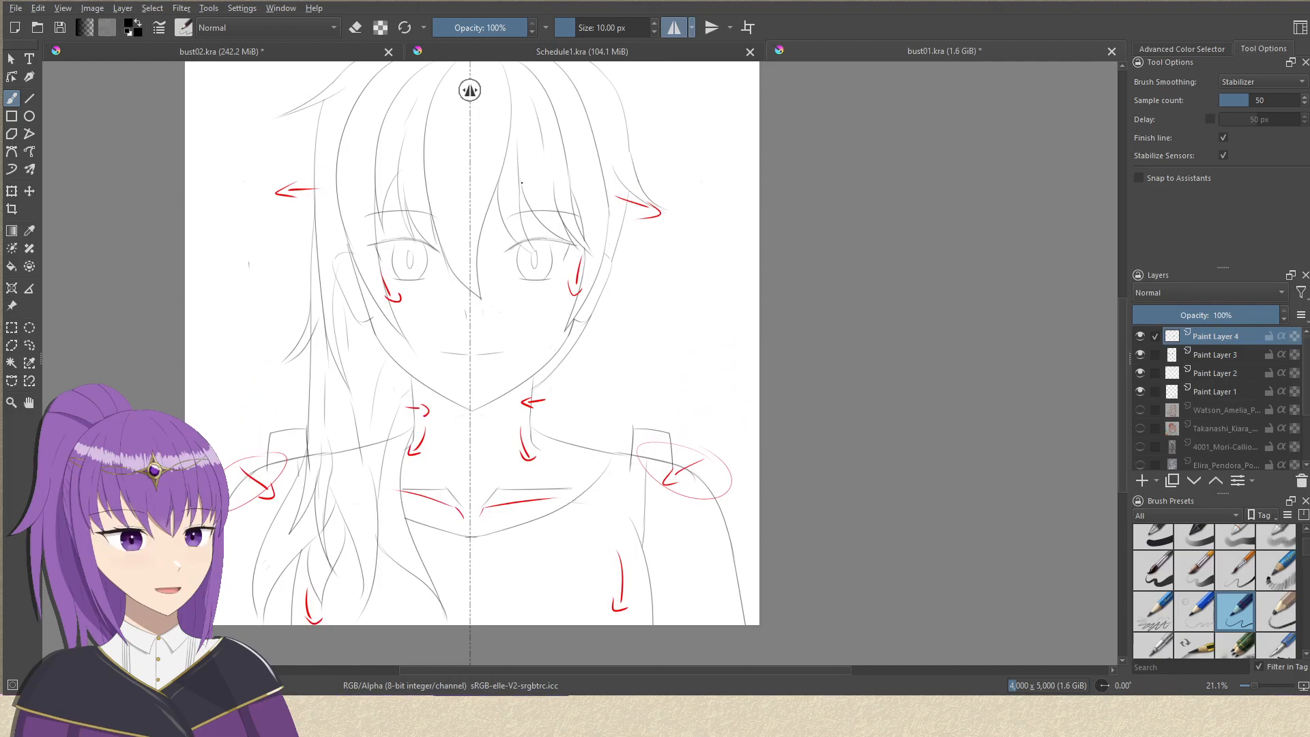
pyautogui.moveTo(526, 186); pyautogui.dragTo(521, 242)
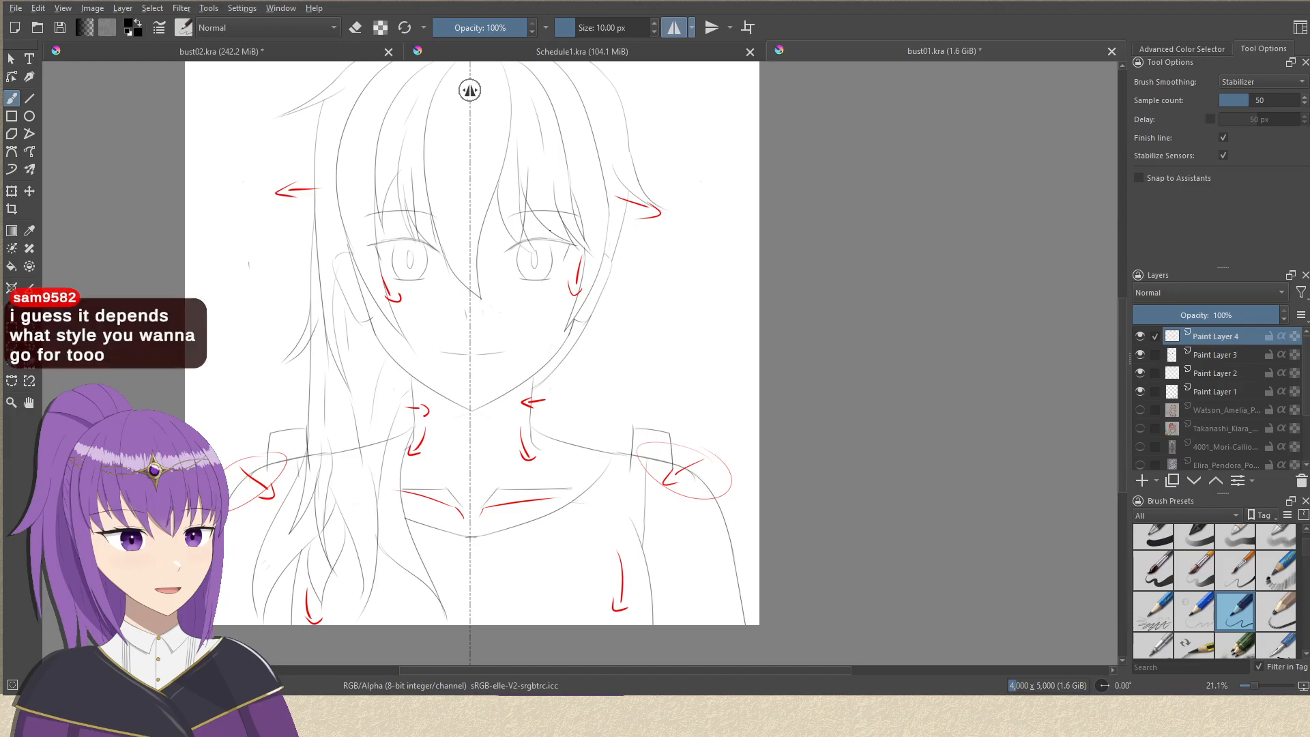
pyautogui.moveTo(689, 201); pyautogui.dragTo(801, 187)
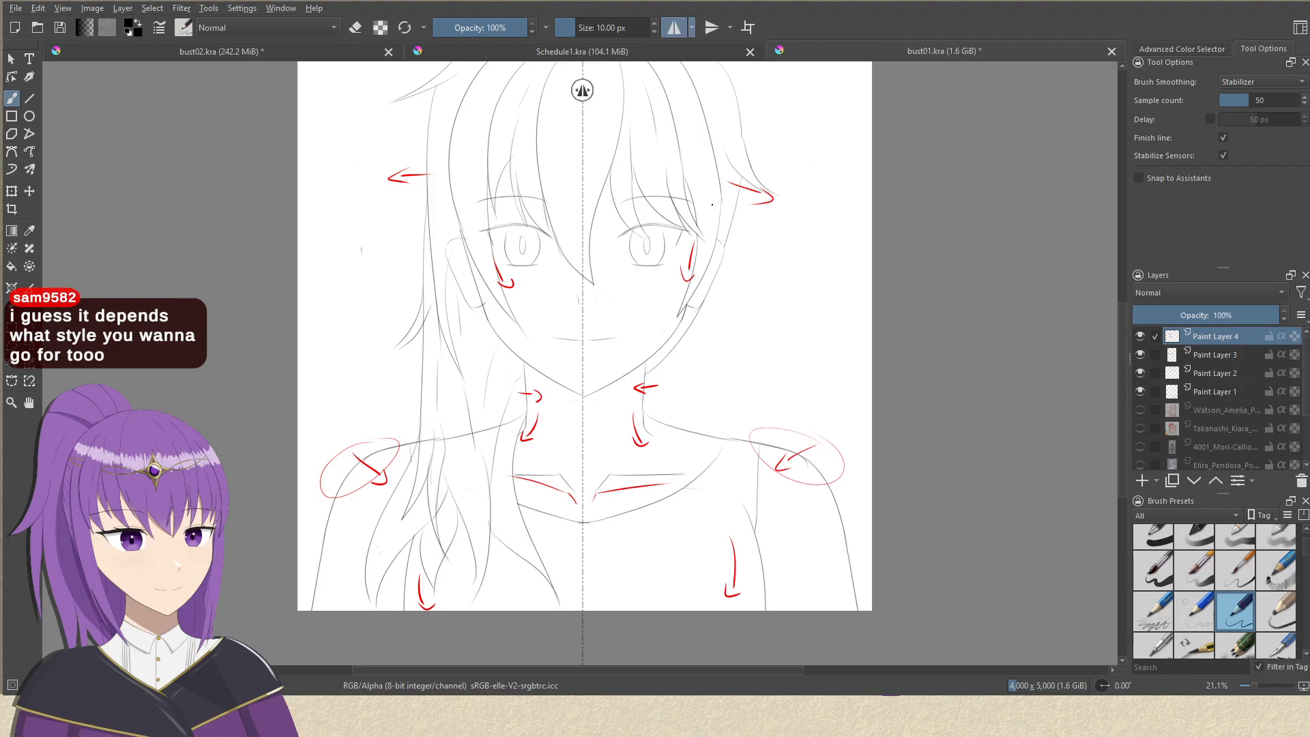
pyautogui.moveTo(752, 359); pyautogui.dragTo(725, 383)
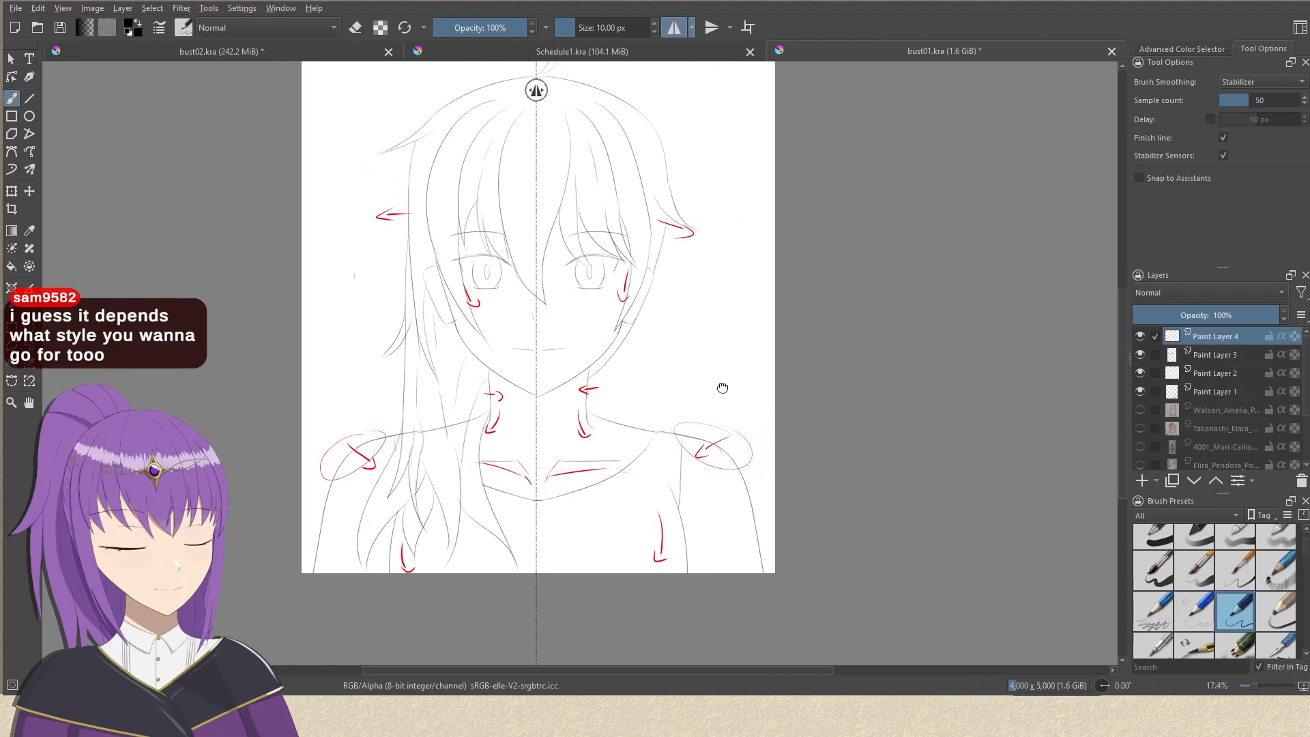
# Switch to the bust02.kra document and add a new paint layer named "hair" above the neck layer.
pyautogui.click(310, 49)
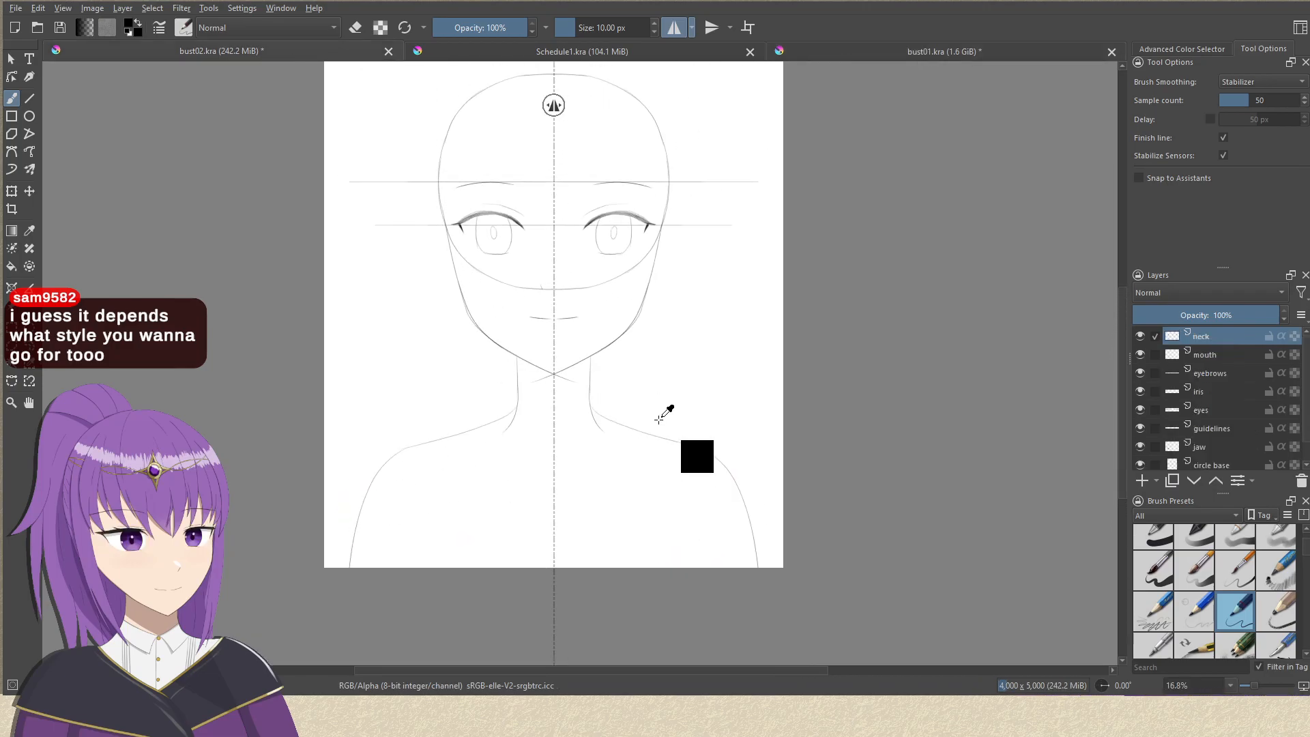
pyautogui.scroll(2, 659, 424)
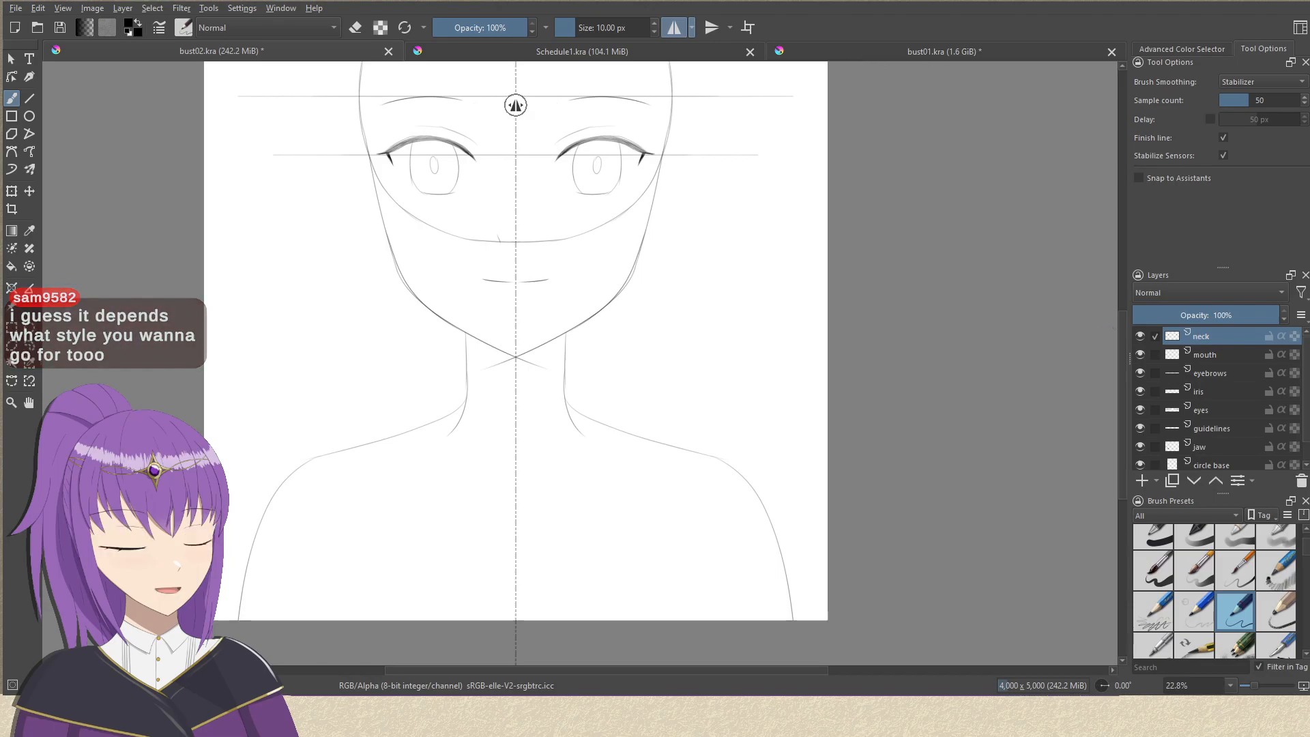
pyautogui.moveTo(1120, 327); pyautogui.dragTo(1122, 267)
pyautogui.moveTo(571, 296); pyautogui.dragTo(760, 306)
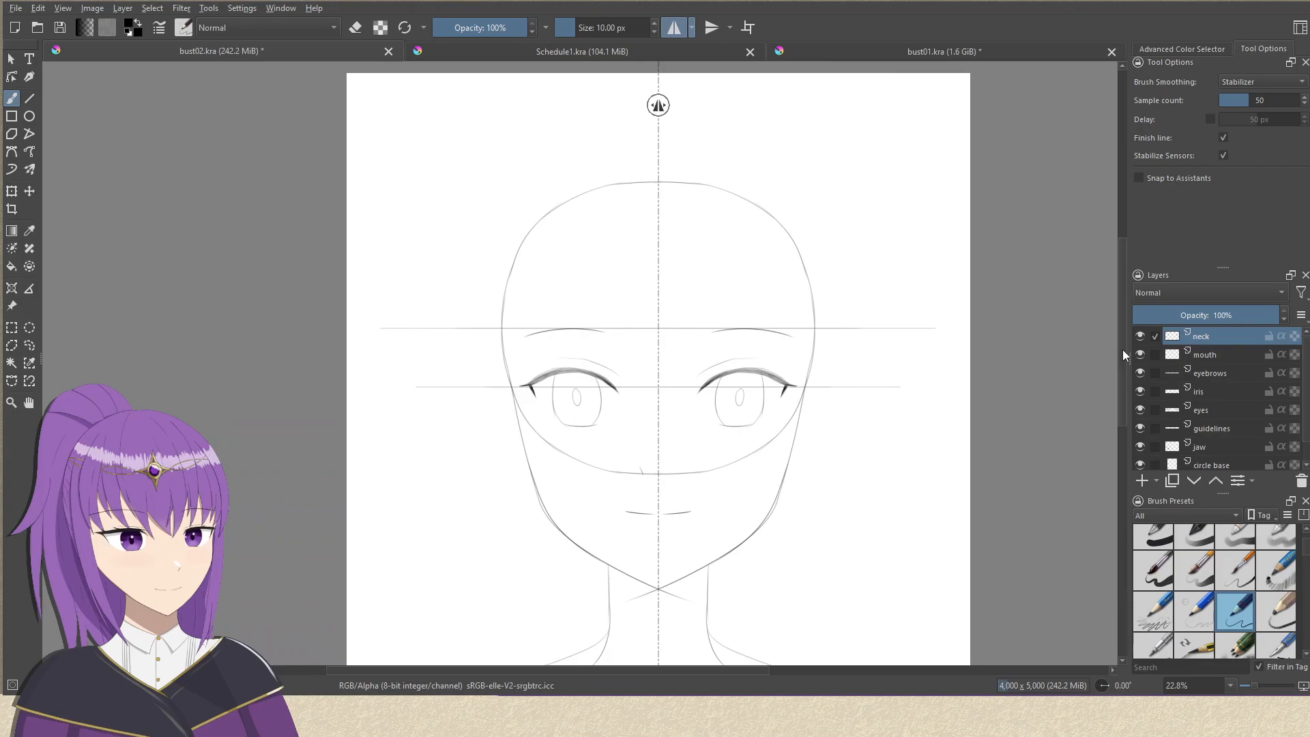
pyautogui.click(1141, 481)
pyautogui.moveTo(929, 430); pyautogui.dragTo(880, 352)
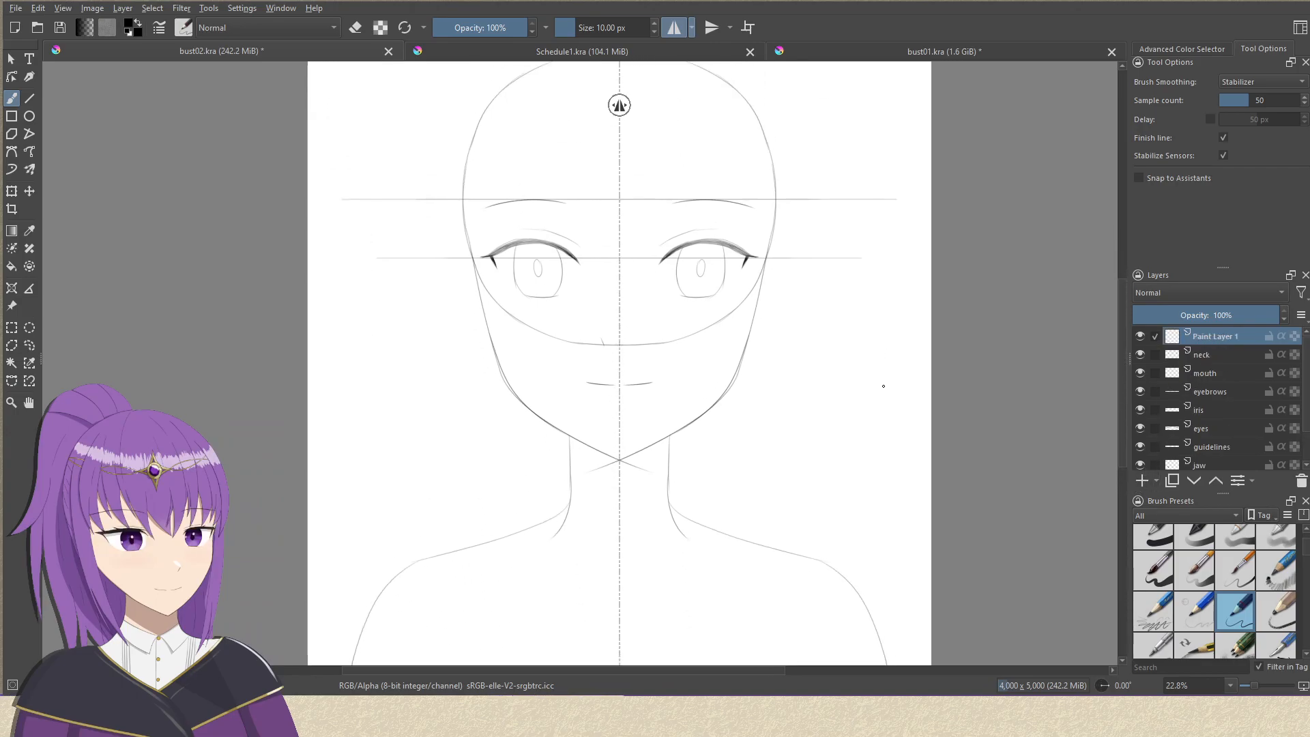
pyautogui.press('F2')
pyautogui.write('hair')
# Sketch the mirrored outer hair outline on the hair layer, arching above the skull and falling down both sides of the face.
pyautogui.moveTo(679, 202); pyautogui.dragTo(708, 339)
pyautogui.moveTo(662, 267)
pyautogui.mouseDown()
pyautogui.moveTo(666, 233)
pyautogui.moveTo(669, 247)
pyautogui.mouseUp()
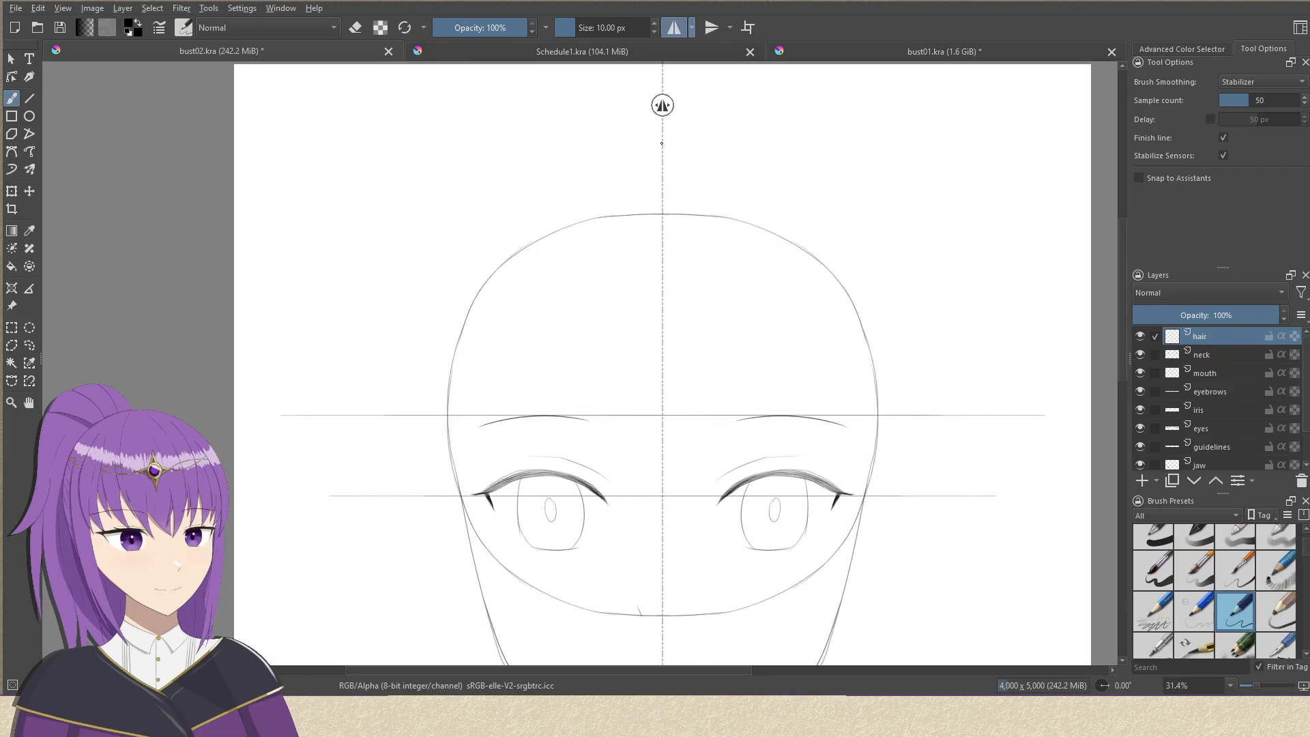
pyautogui.moveTo(537, 150)
pyautogui.mouseDown()
pyautogui.moveTo(654, 139)
pyautogui.moveTo(386, 311)
pyautogui.moveTo(423, 234)
pyautogui.moveTo(402, 143)
pyautogui.moveTo(353, 533)
pyautogui.mouseUp()
pyautogui.moveTo(334, 437)
pyautogui.mouseDown()
pyautogui.moveTo(369, 221)
pyautogui.moveTo(278, 454)
pyautogui.mouseUp()
pyautogui.moveTo(634, 253); pyautogui.dragTo(631, 368)
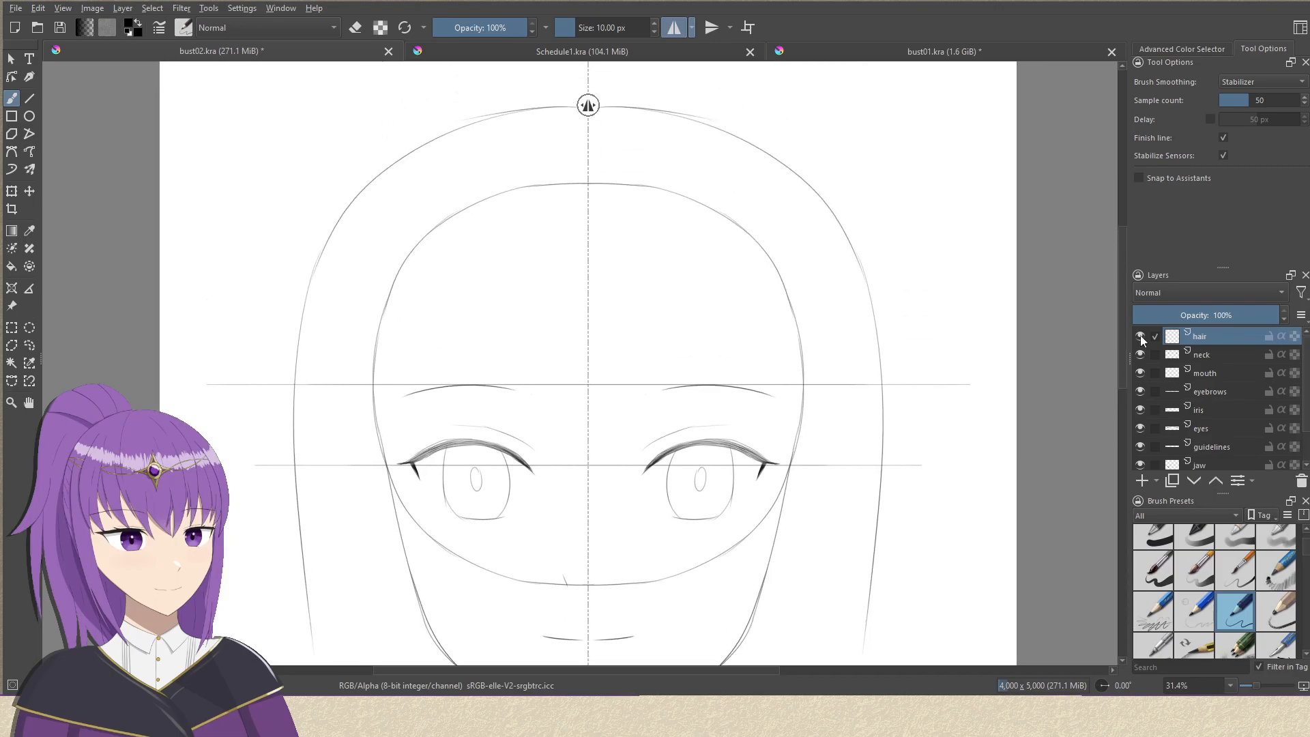
# Add another paint layer named "hair 2" above the hair layer and turn off horizontal mirroring.
pyautogui.click(1141, 479)
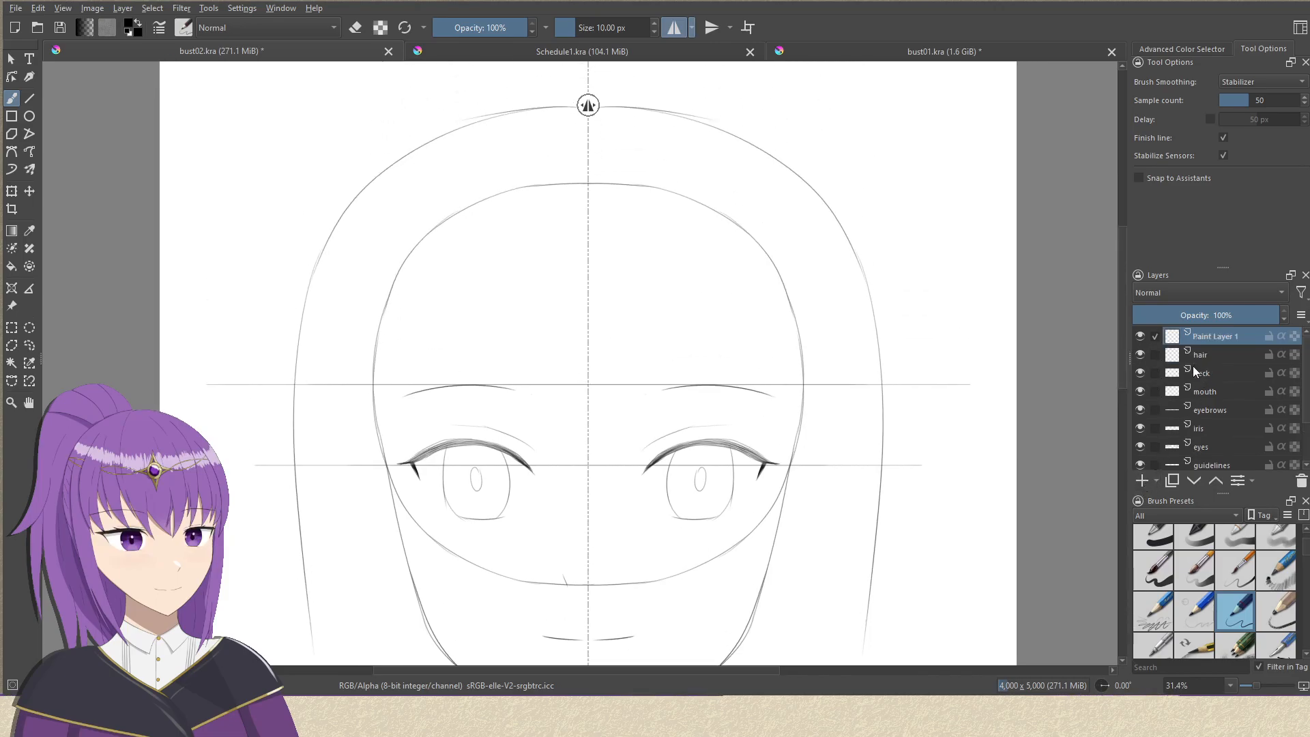
pyautogui.write('hair 2')
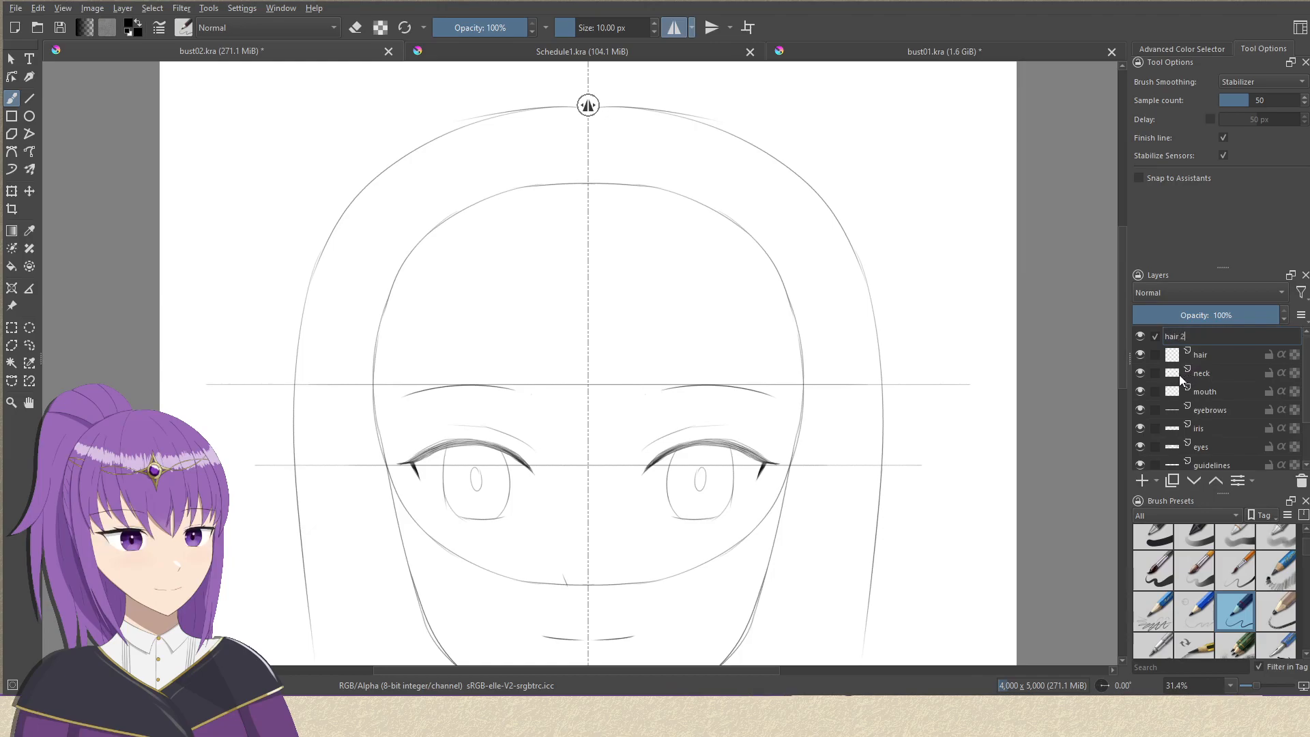
pyautogui.press('Return')
pyautogui.moveTo(967, 397); pyautogui.dragTo(997, 269)
pyautogui.click(674, 28)
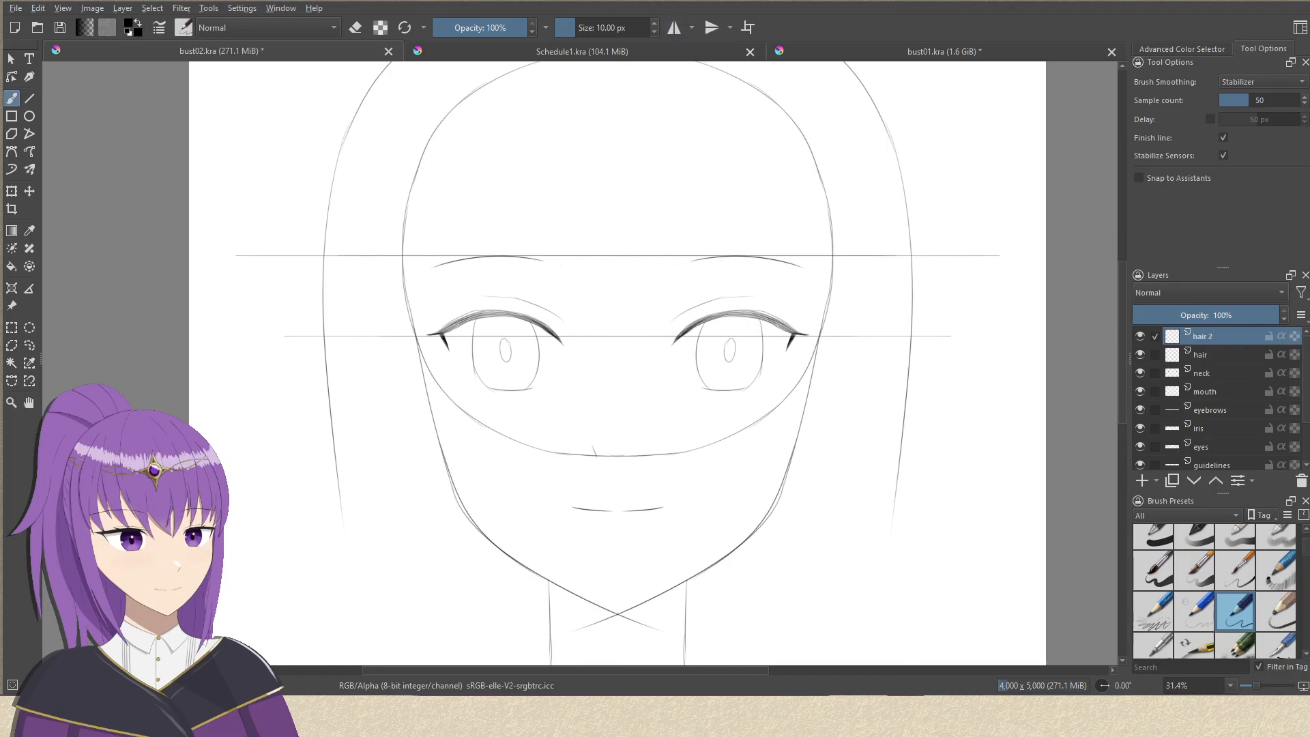
# Demonstrate unfilled rounded rectangles with 100 px corner rounding over the face on the hair 2 layer, and undo them.
pyautogui.moveTo(875, 516); pyautogui.dragTo(833, 345)
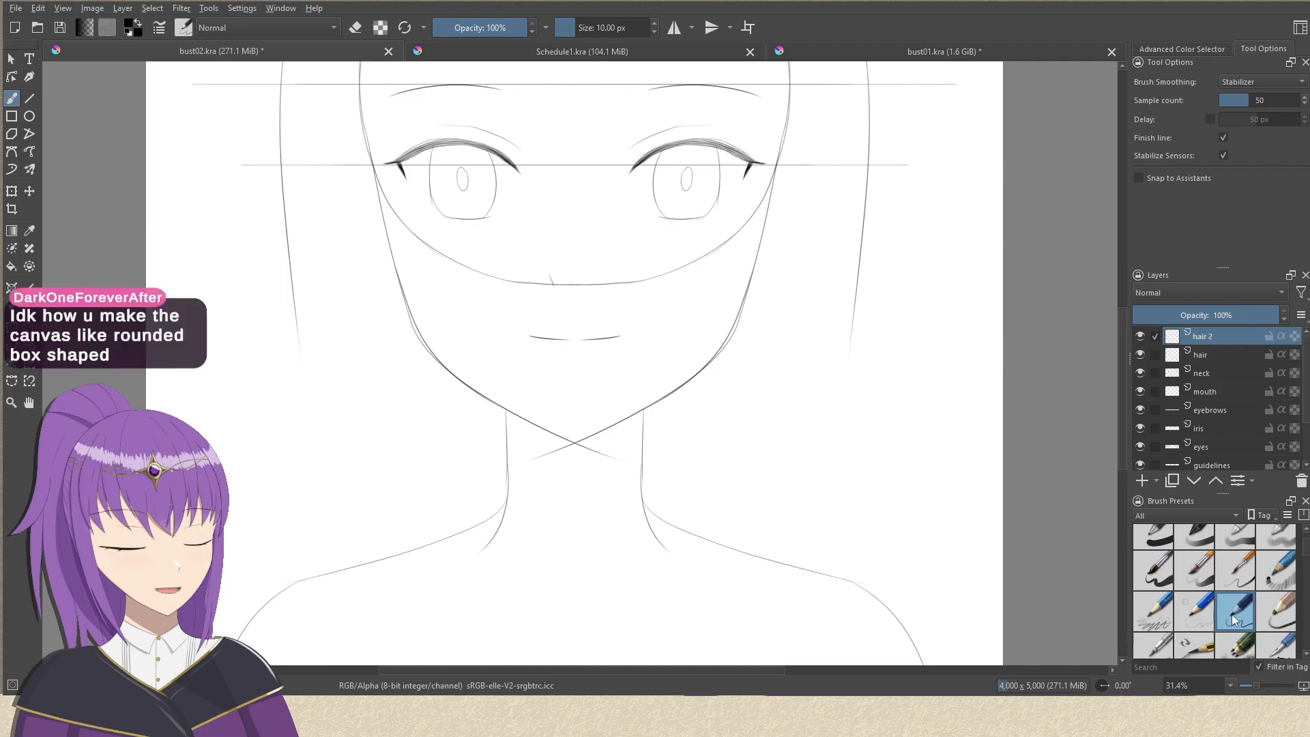
pyautogui.moveTo(419, 511)
pyautogui.mouseDown()
pyautogui.moveTo(501, 404)
pyautogui.moveTo(459, 468)
pyautogui.moveTo(448, 460)
pyautogui.moveTo(489, 577)
pyautogui.mouseUp()
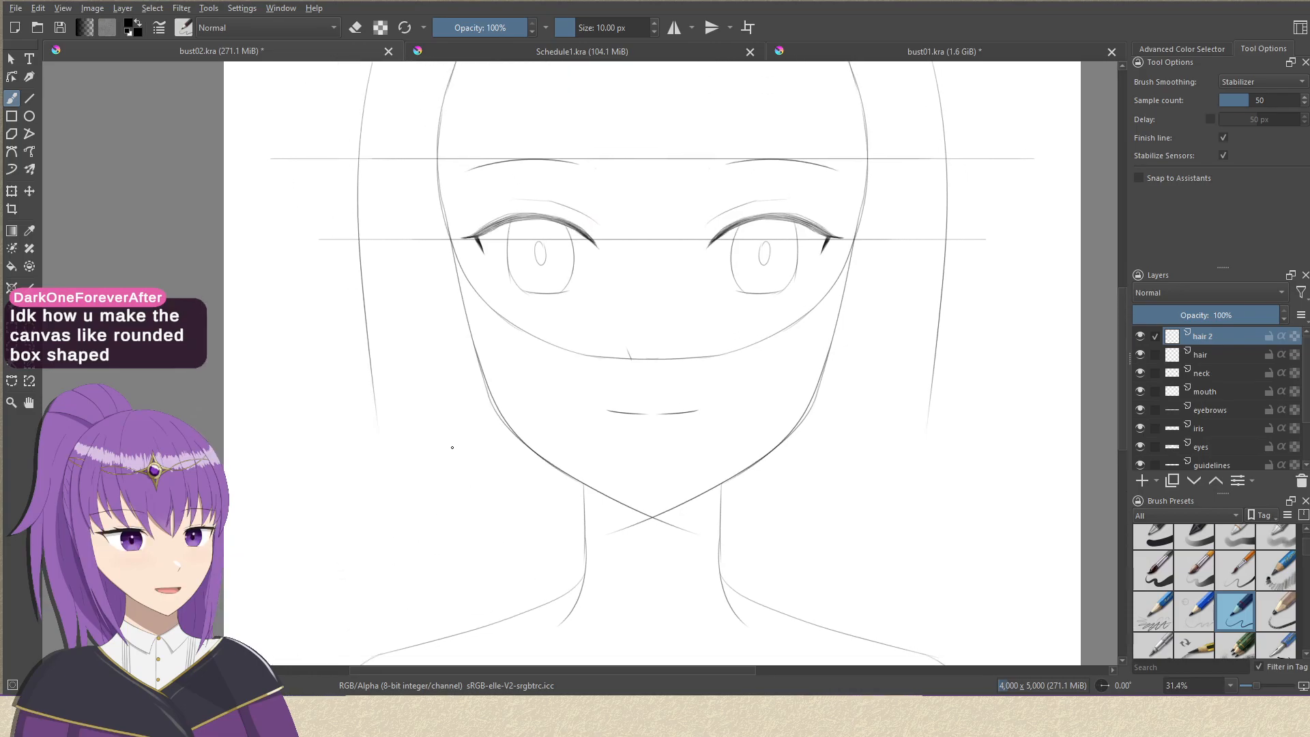
pyautogui.click(12, 116)
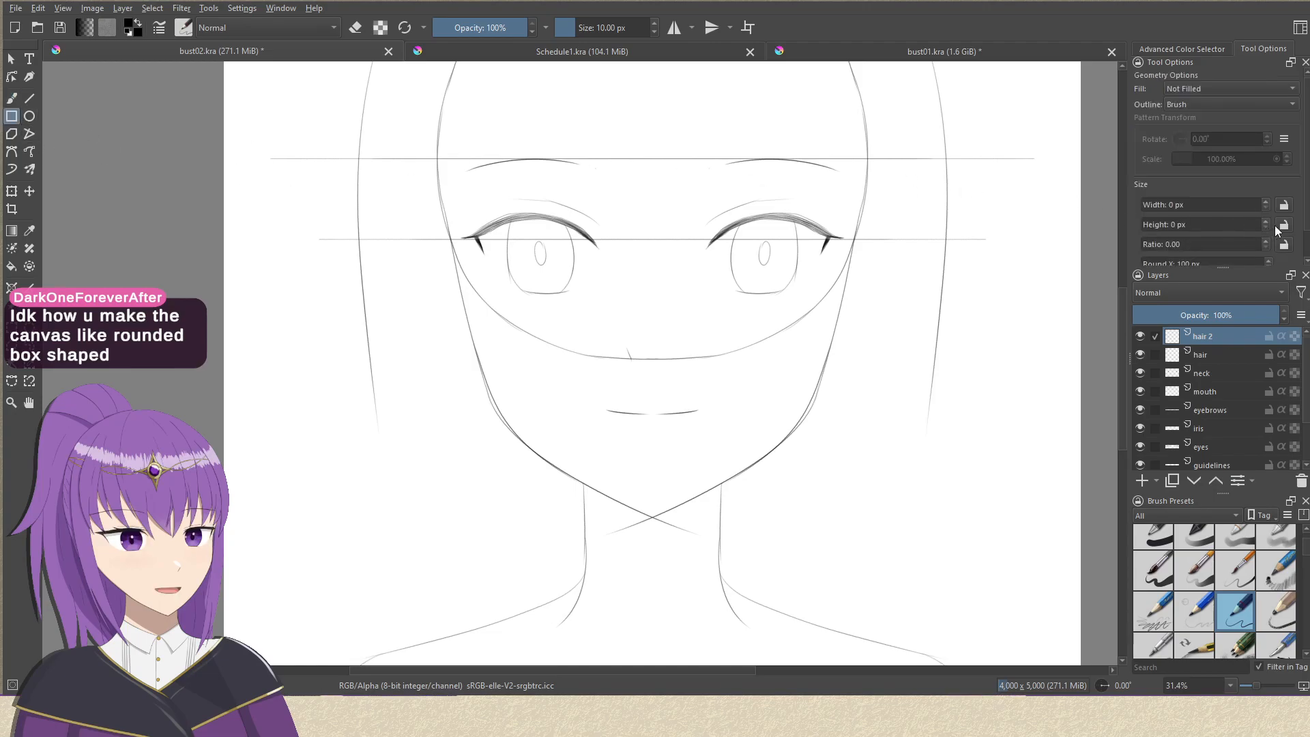
pyautogui.scroll(-1, 1272, 226)
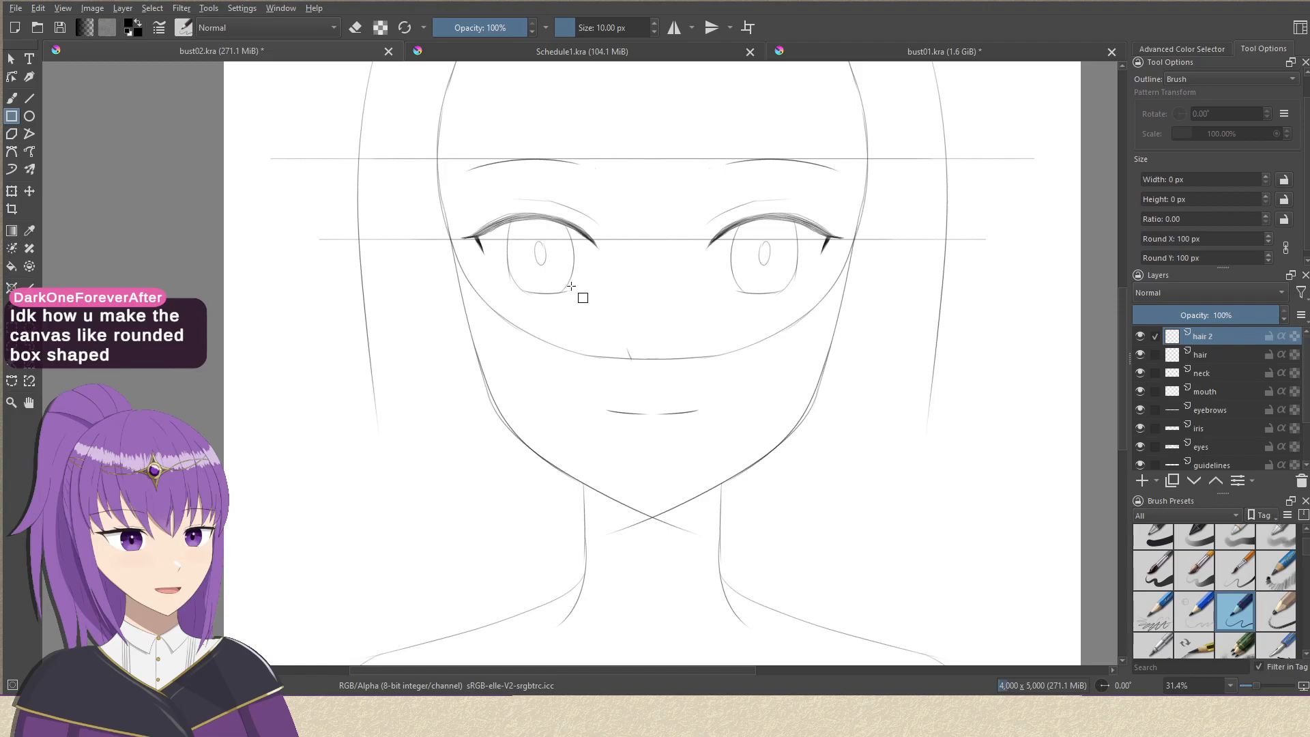
pyautogui.moveTo(347, 318)
pyautogui.mouseDown()
pyautogui.moveTo(750, 467)
pyautogui.moveTo(878, 476)
pyautogui.mouseUp()
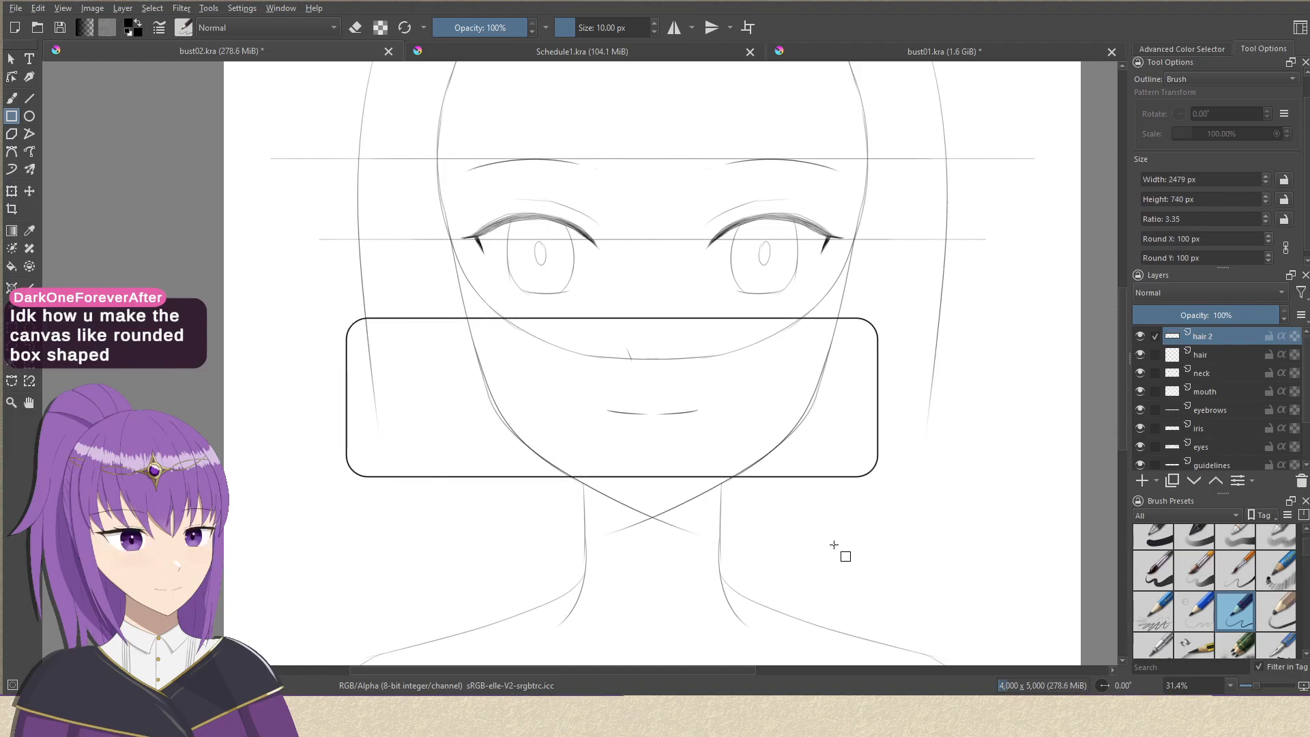
pyautogui.moveTo(479, 193)
pyautogui.mouseDown()
pyautogui.moveTo(825, 248)
pyautogui.moveTo(909, 234)
pyautogui.mouseUp()
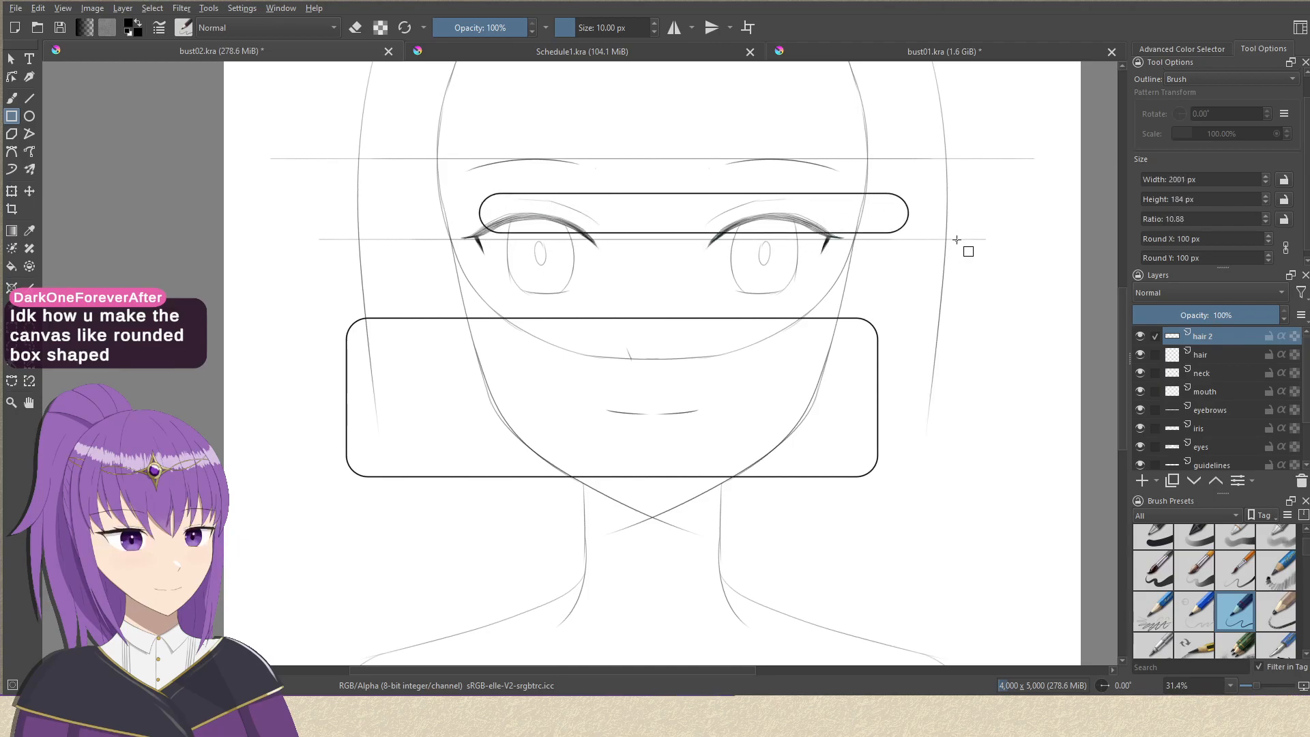
pyautogui.moveTo(486, 242)
pyautogui.mouseDown()
pyautogui.moveTo(894, 293)
pyautogui.moveTo(909, 284)
pyautogui.mouseUp()
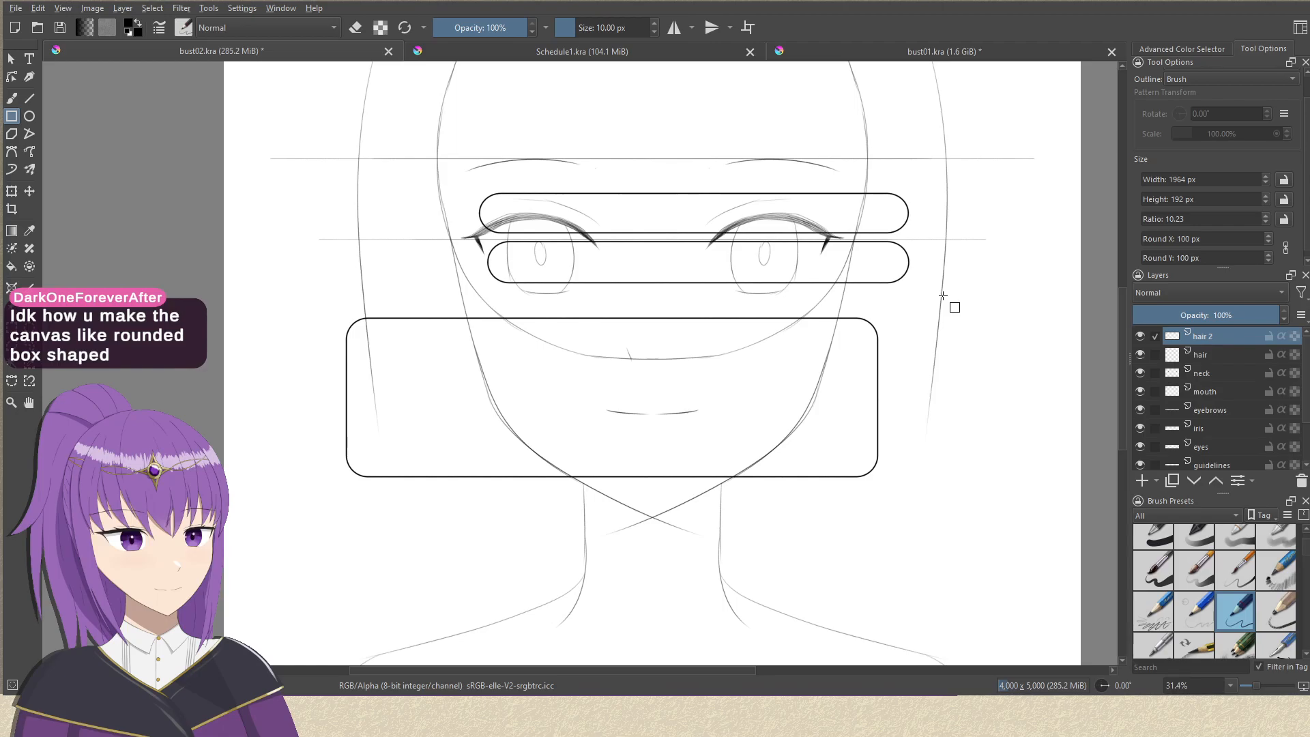
pyautogui.hotkey('ctrl', 'z')
pyautogui.hotkey('ctrl', 'z')
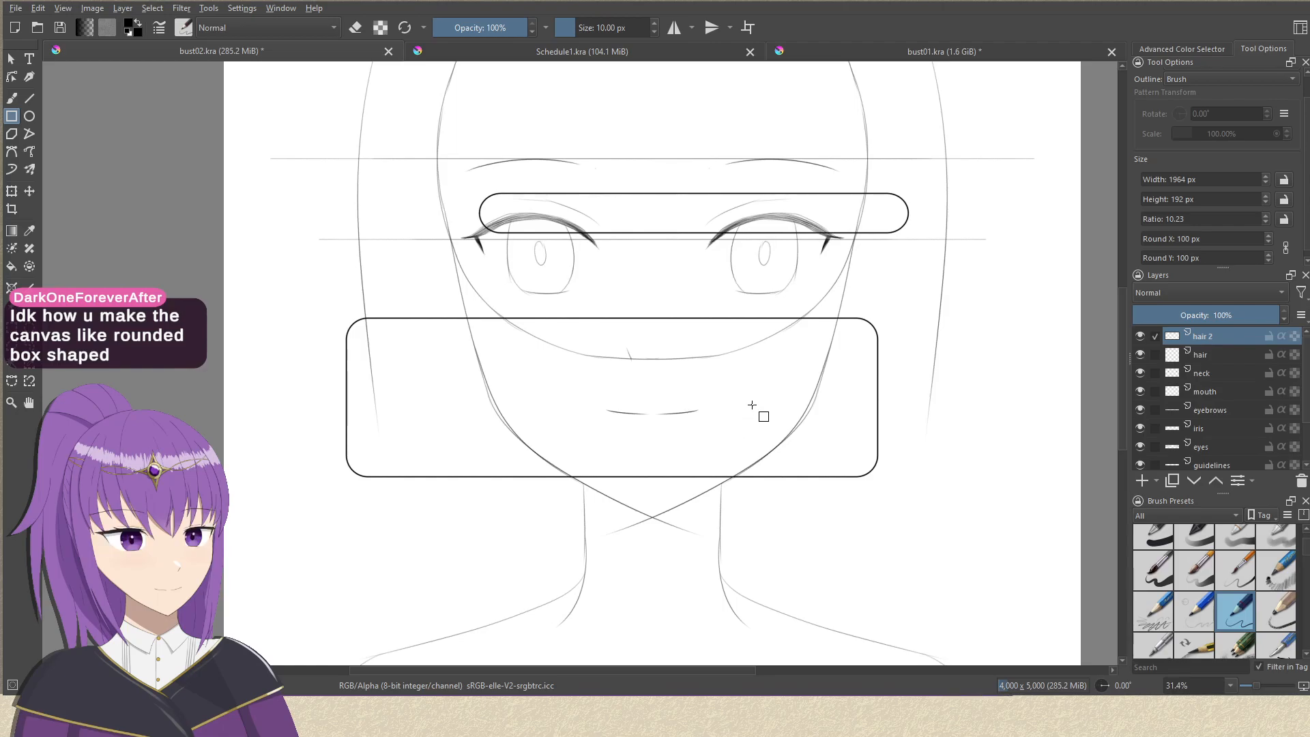
pyautogui.hotkey('ctrl', 'z')
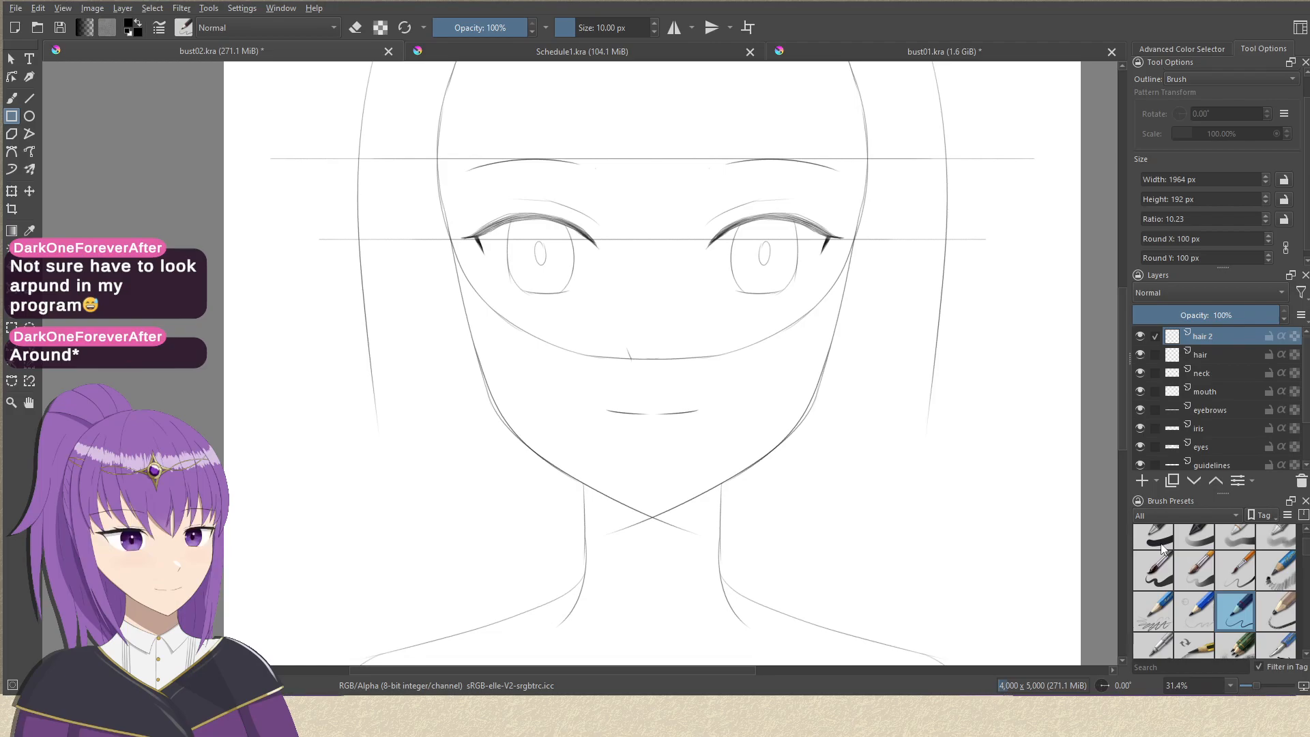
pyautogui.moveTo(667, 352)
pyautogui.mouseDown()
pyautogui.moveTo(629, 386)
pyautogui.moveTo(646, 396)
pyautogui.moveTo(650, 368)
pyautogui.moveTo(635, 392)
pyautogui.moveTo(667, 330)
pyautogui.moveTo(723, 339)
pyautogui.mouseUp()
pyautogui.moveTo(669, 425); pyautogui.dragTo(667, 401)
pyautogui.moveTo(665, 453)
pyautogui.mouseDown()
pyautogui.moveTo(676, 401)
pyautogui.moveTo(666, 445)
pyautogui.moveTo(702, 374)
pyautogui.moveTo(696, 423)
pyautogui.mouseUp()
pyautogui.moveTo(921, 368); pyautogui.dragTo(900, 417)
pyautogui.moveTo(794, 373); pyautogui.dragTo(793, 399)
pyautogui.moveTo(888, 350); pyautogui.dragTo(837, 424)
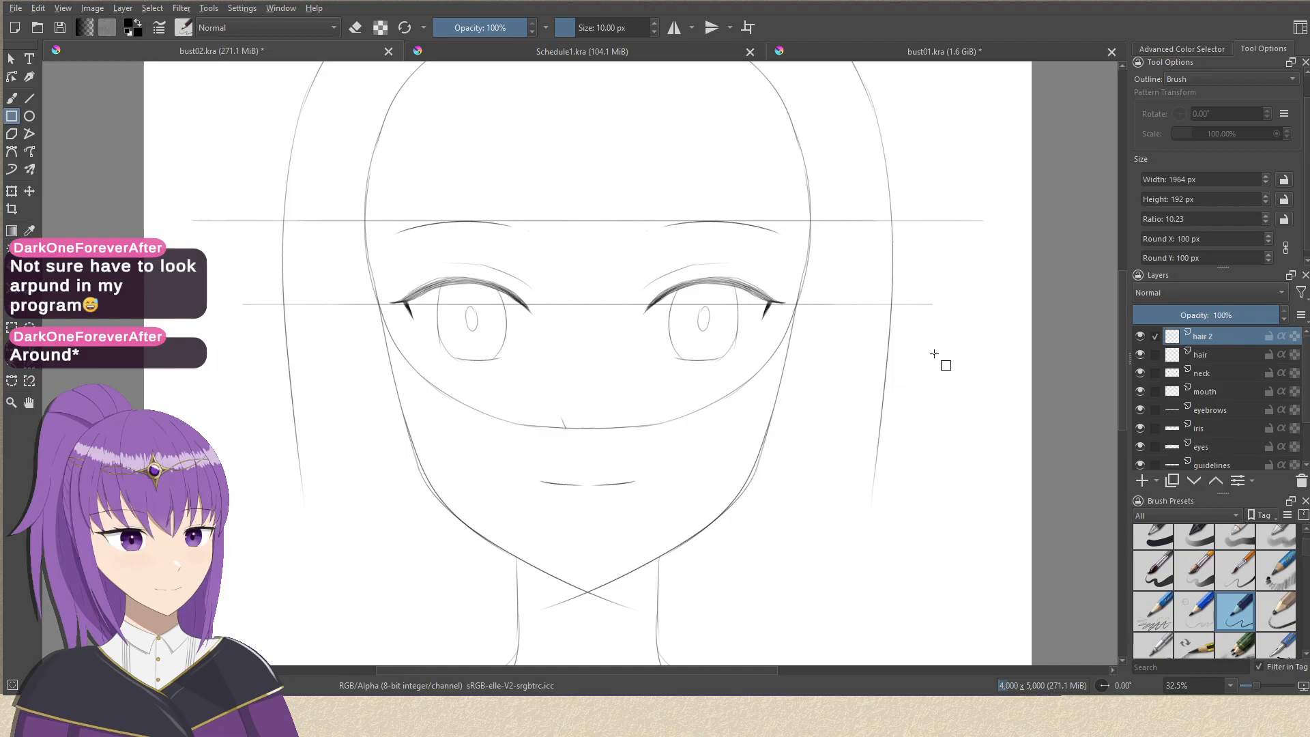
pyautogui.moveTo(892, 420); pyautogui.dragTo(941, 541)
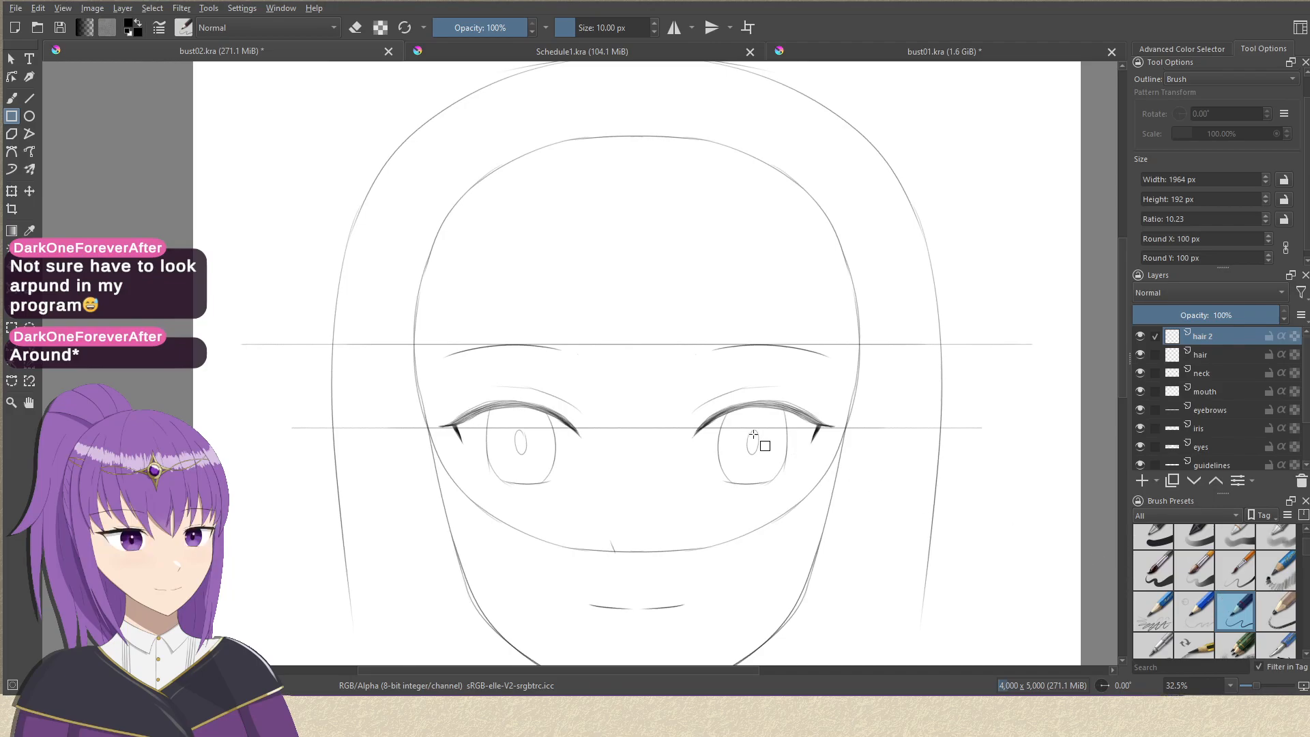
# Draw freehand hair curves on the hair 2 layer, sweeping from the right side of the hair outline past the jaw to beneath the chin.
pyautogui.press('b')
pyautogui.moveTo(635, 386)
pyautogui.mouseDown()
pyautogui.moveTo(641, 260)
pyautogui.moveTo(649, 357)
pyautogui.mouseUp()
pyautogui.moveTo(648, 407); pyautogui.dragTo(641, 291)
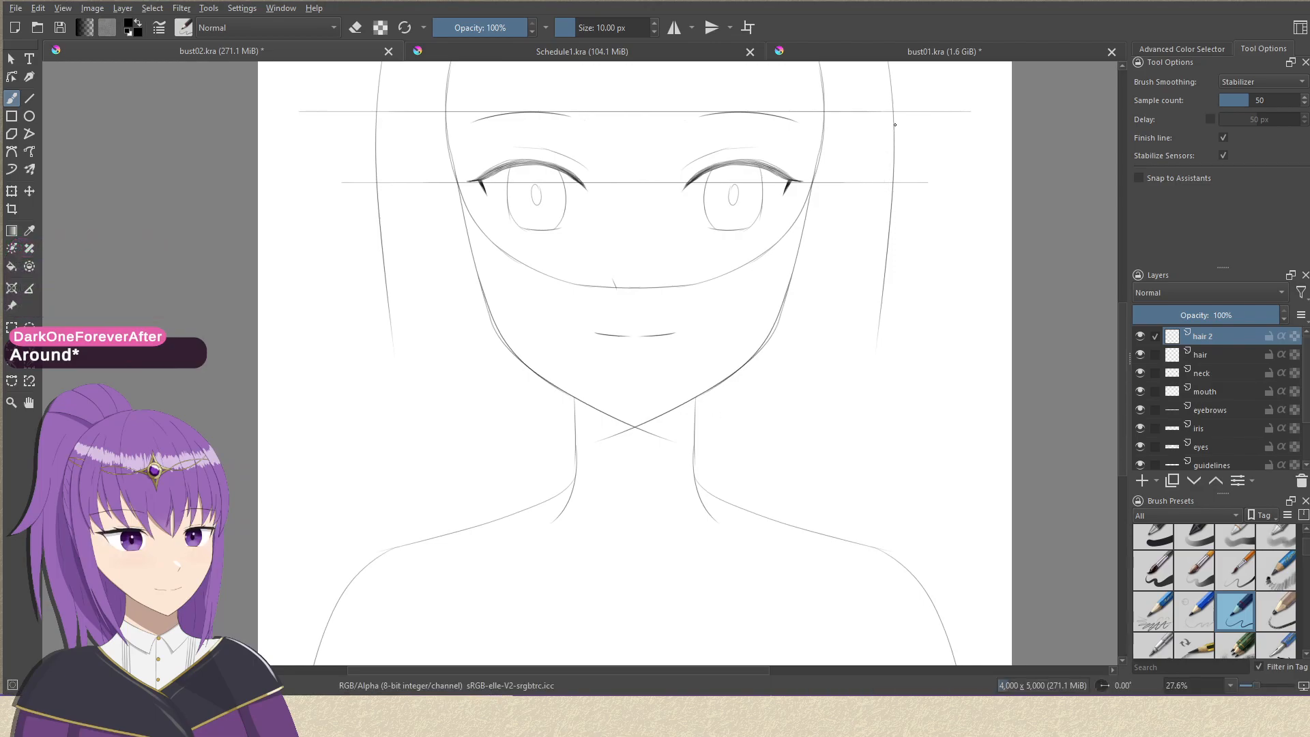
pyautogui.moveTo(886, 159); pyautogui.dragTo(680, 423)
pyautogui.moveTo(806, 309); pyautogui.dragTo(705, 426)
pyautogui.hotkey('ctrl', 'z')
pyautogui.moveTo(776, 130)
pyautogui.mouseDown()
pyautogui.moveTo(760, 327)
pyautogui.moveTo(647, 550)
pyautogui.mouseUp()
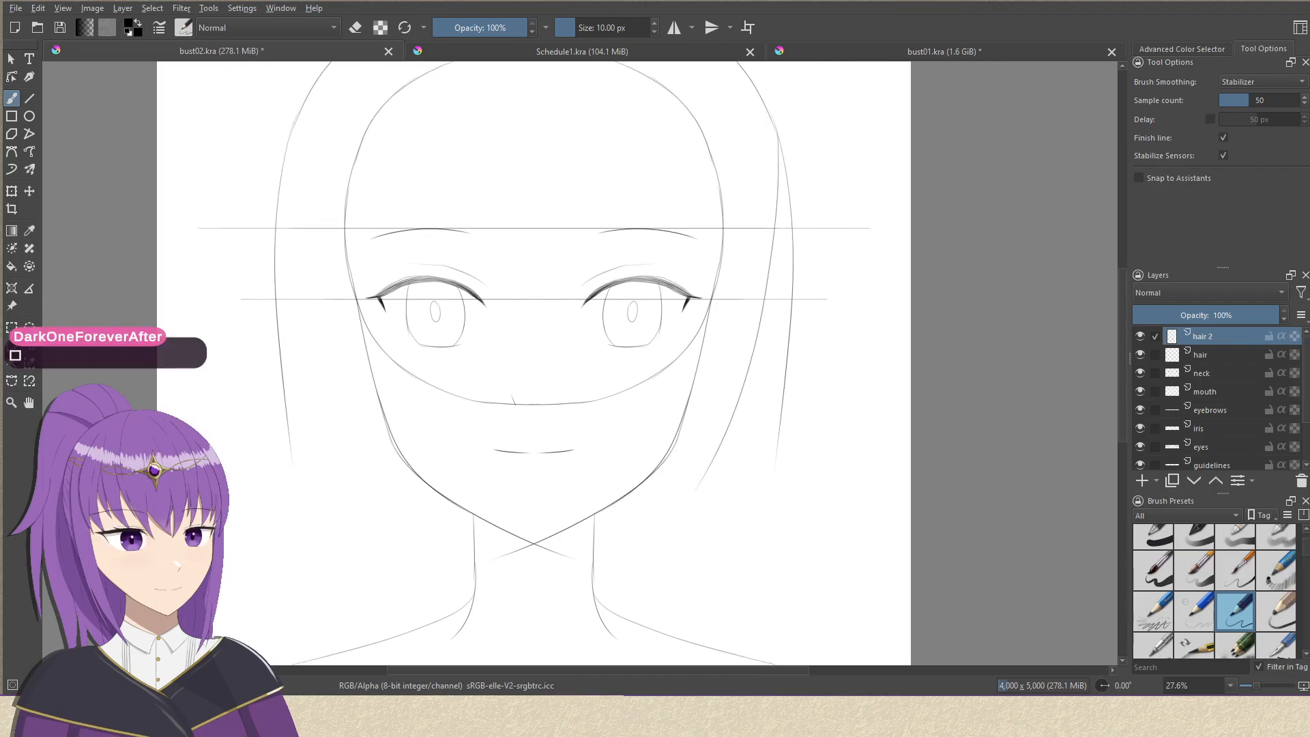
pyautogui.hotkey('ctrl', 'z')
pyautogui.moveTo(769, 116); pyautogui.dragTo(679, 484)
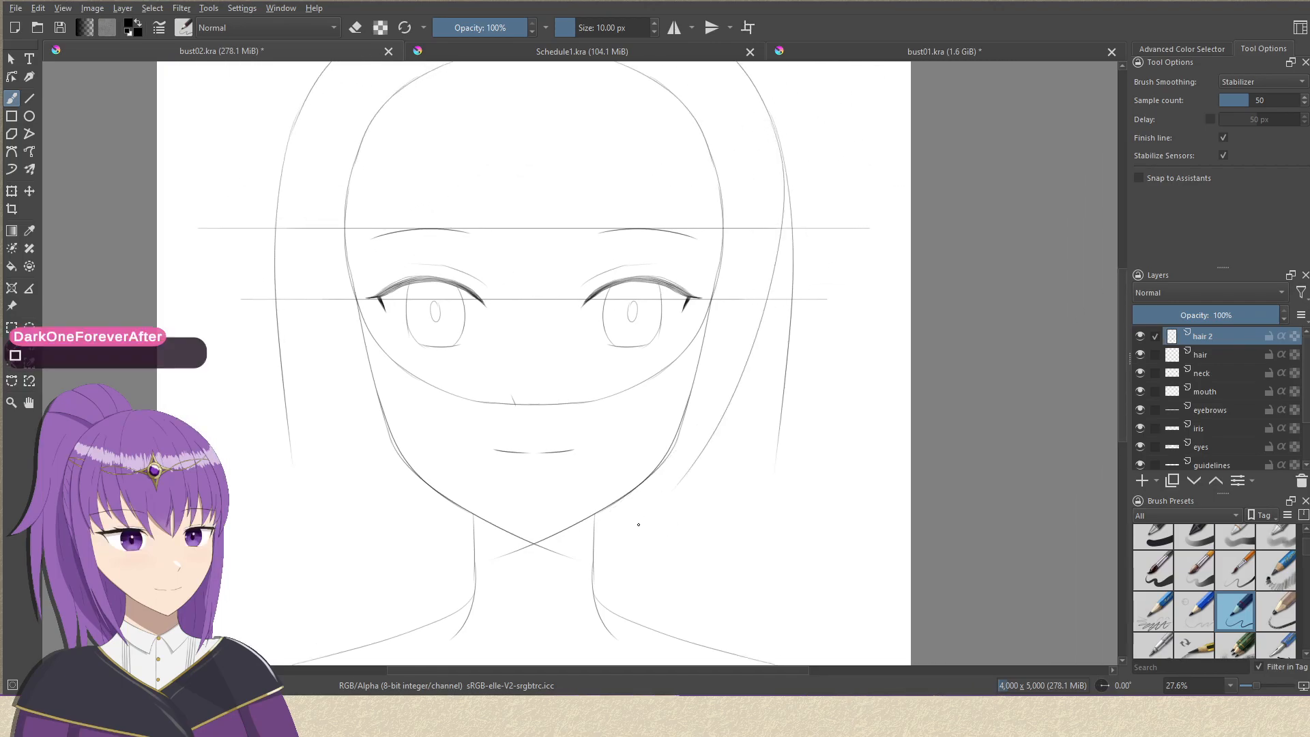
pyautogui.moveTo(734, 395)
pyautogui.mouseDown()
pyautogui.moveTo(766, 345)
pyautogui.moveTo(573, 497)
pyautogui.mouseUp()
# Draw two curved strands from the left side of the neck that taper together into a pointed lock on the chest.
pyautogui.moveTo(690, 424); pyautogui.dragTo(810, 314)
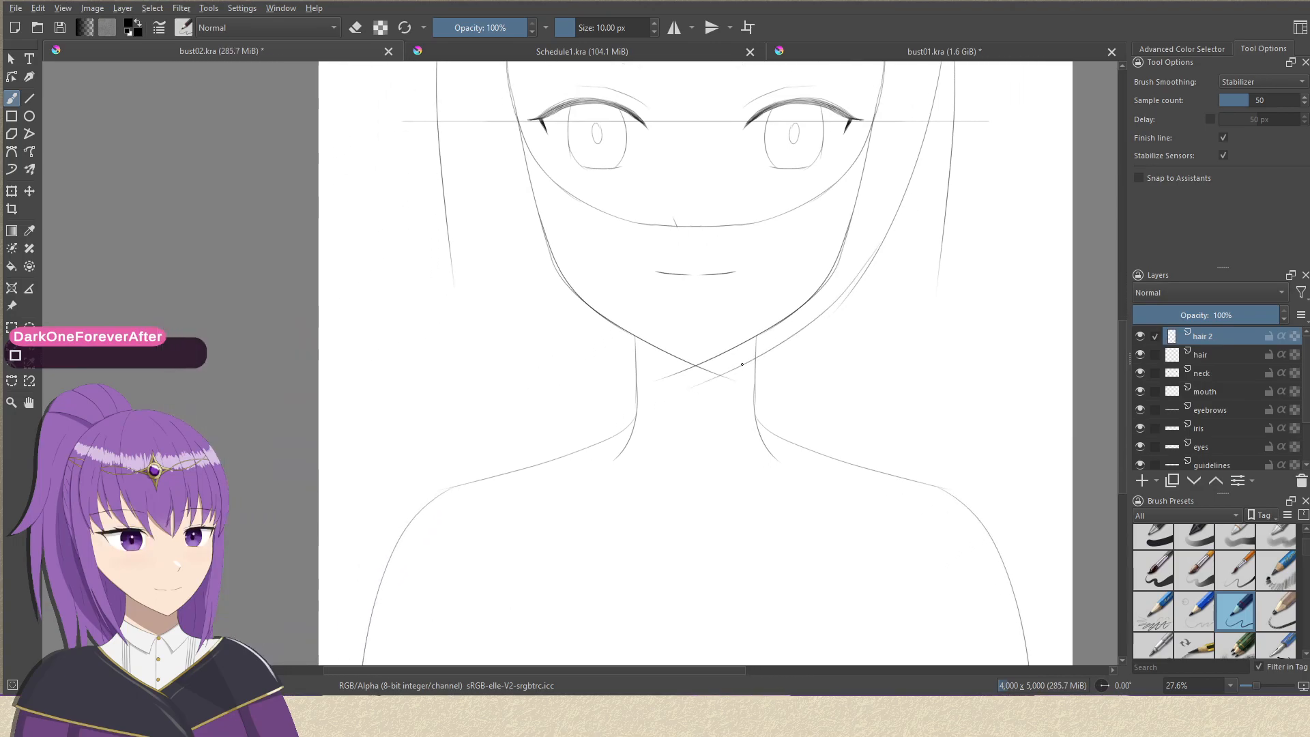
pyautogui.moveTo(634, 431)
pyautogui.mouseDown()
pyautogui.moveTo(646, 281)
pyautogui.moveTo(646, 489)
pyautogui.mouseUp()
pyautogui.moveTo(596, 370); pyautogui.dragTo(675, 517)
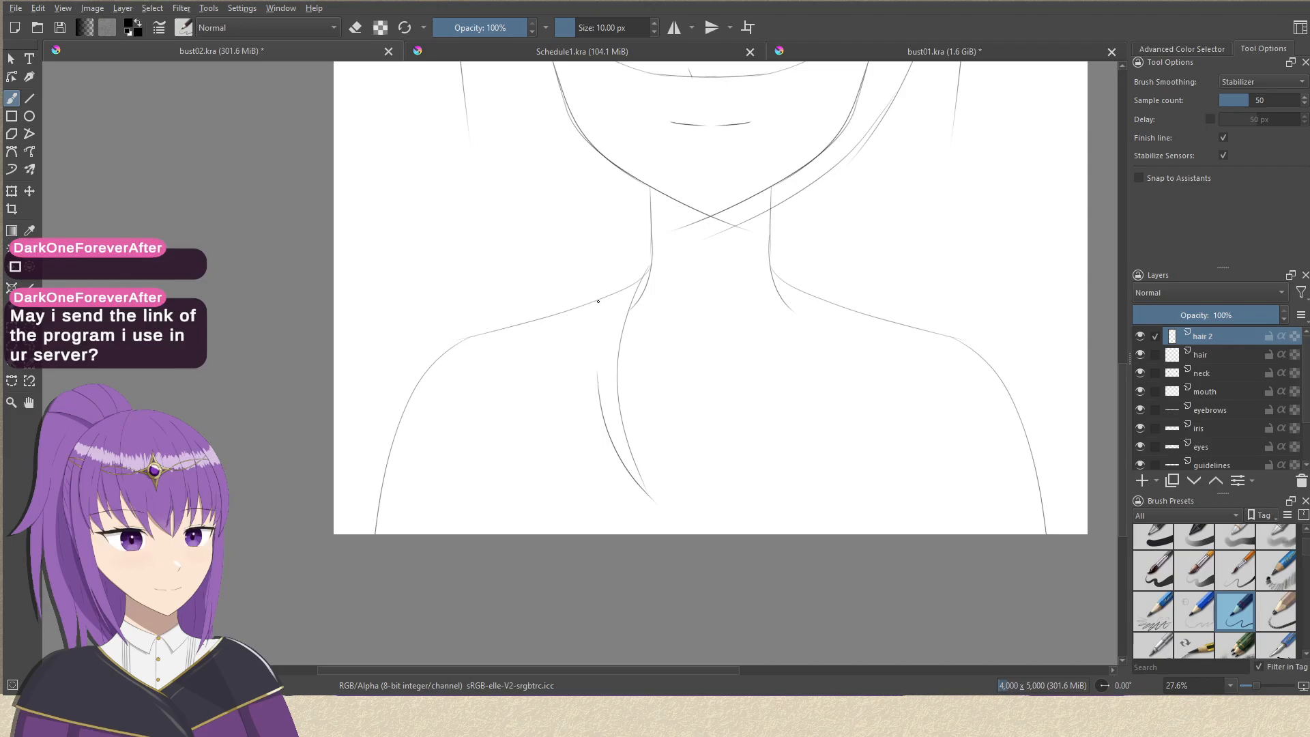
# Draw wavy hair strands left of the pointed lock, running down over the chest to the canvas's lower edge.
pyautogui.moveTo(597, 314)
pyautogui.mouseDown()
pyautogui.moveTo(593, 421)
pyautogui.moveTo(557, 507)
pyautogui.mouseUp()
pyautogui.hotkey('ctrl', 'z')
pyautogui.moveTo(611, 303)
pyautogui.mouseDown()
pyautogui.moveTo(589, 382)
pyautogui.moveTo(578, 525)
pyautogui.mouseUp()
pyautogui.hotkey('ctrl', 'z')
pyautogui.moveTo(603, 316)
pyautogui.mouseDown()
pyautogui.moveTo(593, 410)
pyautogui.moveTo(546, 532)
pyautogui.mouseUp()
pyautogui.hotkey('ctrl', 'z')
pyautogui.moveTo(604, 334)
pyautogui.mouseDown()
pyautogui.moveTo(589, 470)
pyautogui.moveTo(505, 538)
pyautogui.mouseUp()
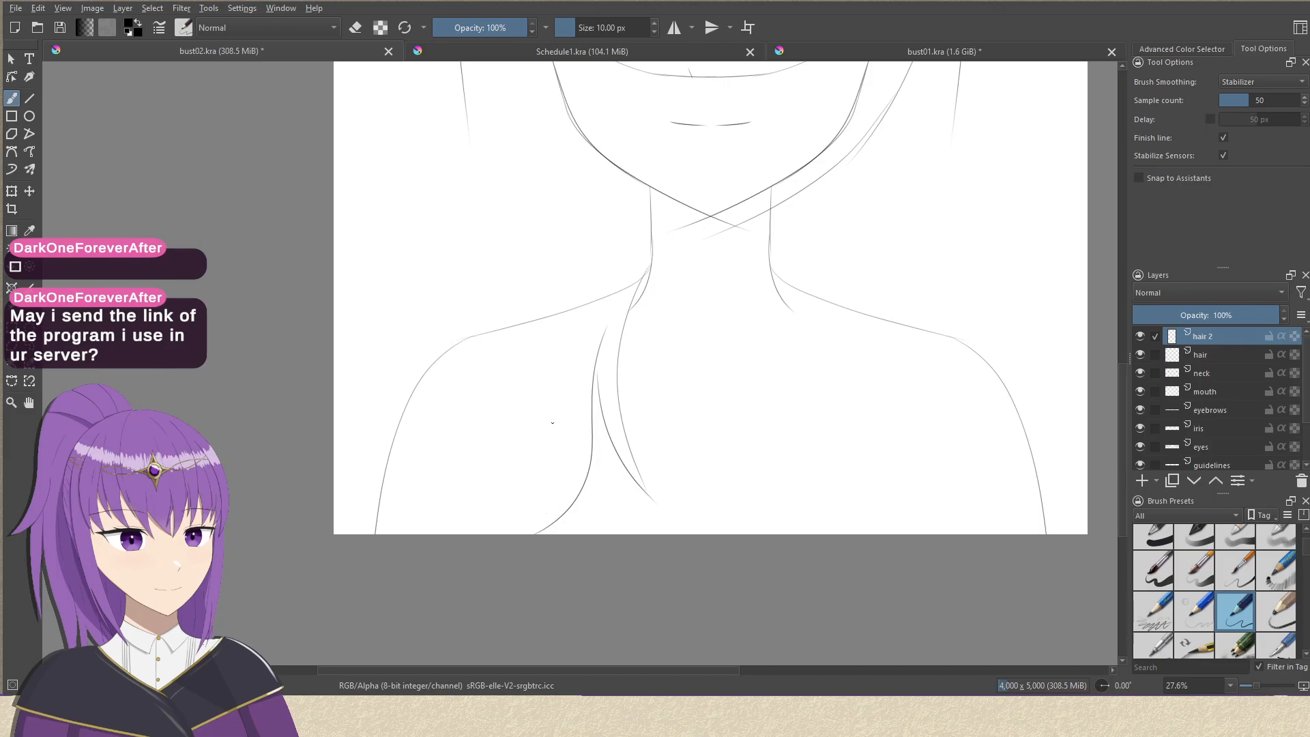
pyautogui.moveTo(552, 373); pyautogui.dragTo(545, 535)
pyautogui.moveTo(509, 382); pyautogui.dragTo(565, 478)
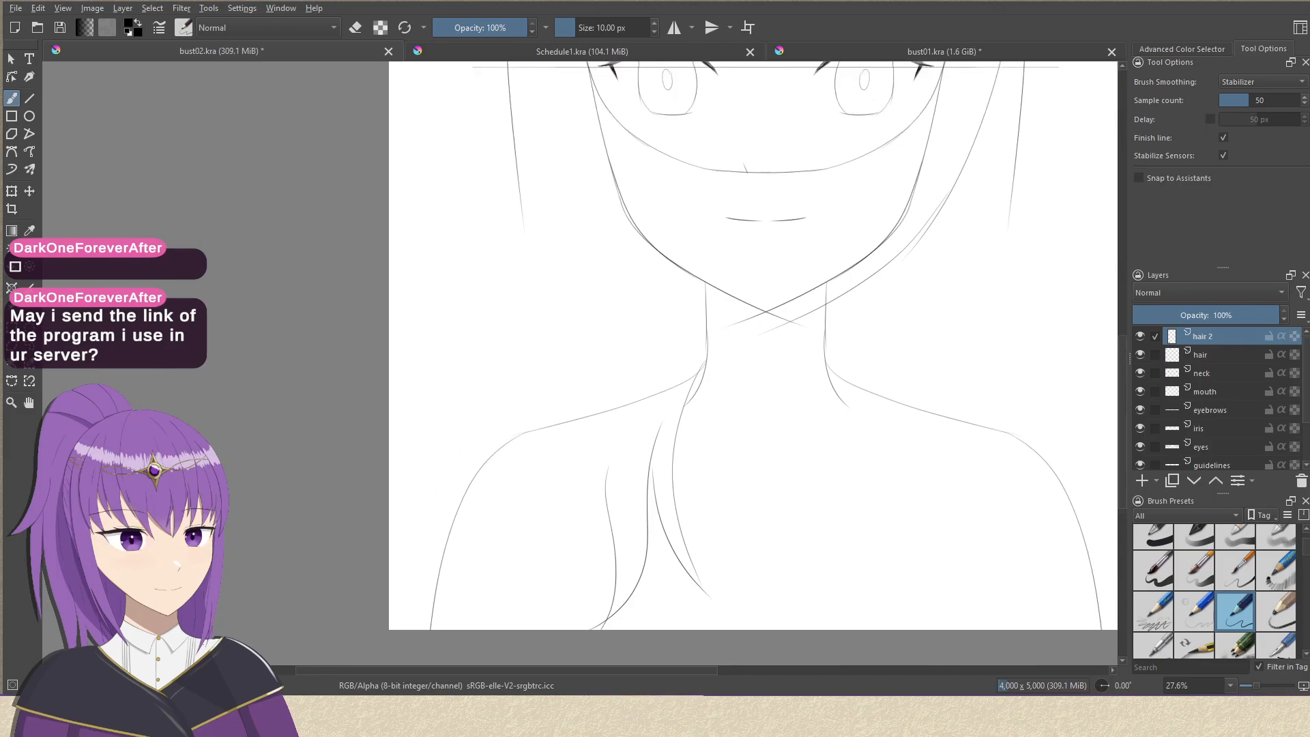
# Draw two long strands extending the left hair outline down over the shoulder, crossing near their tips on the upper arm.
pyautogui.moveTo(465, 136); pyautogui.dragTo(467, 338)
pyautogui.moveTo(503, 166); pyautogui.dragTo(483, 138)
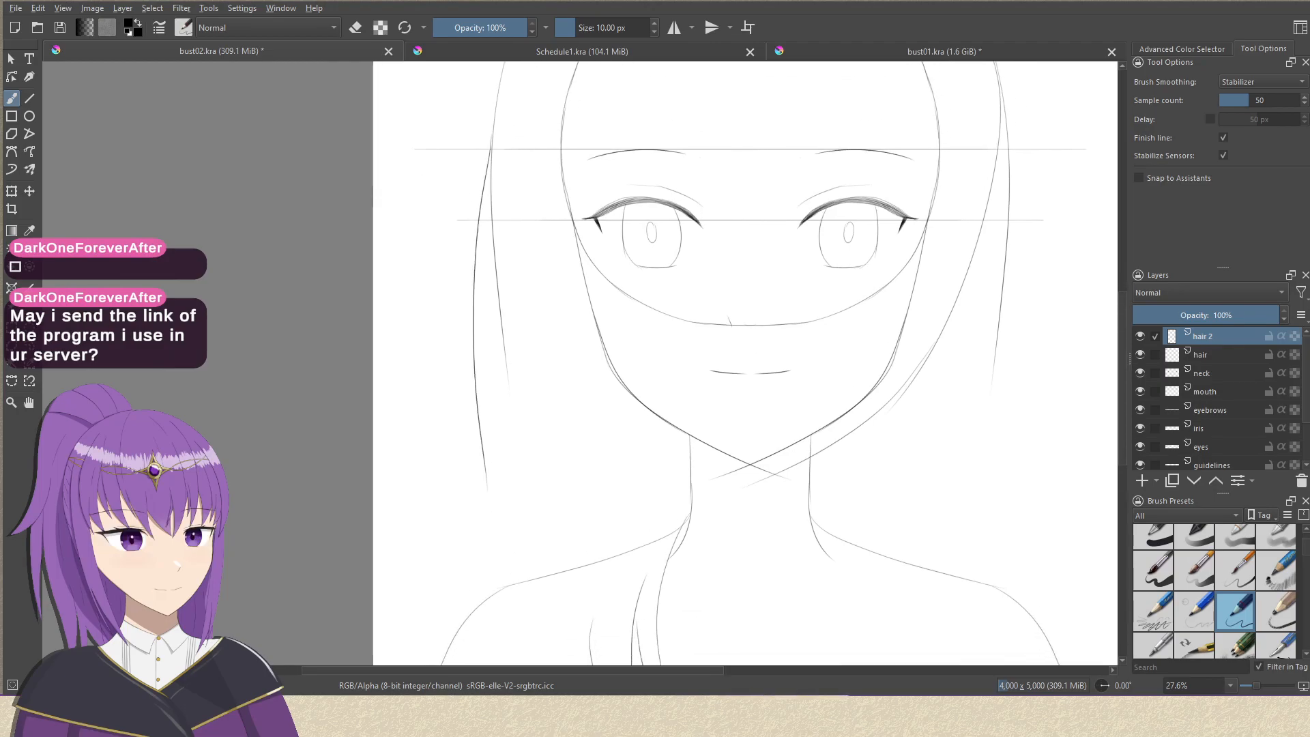
pyautogui.scroll(-5, 457, 116)
pyautogui.moveTo(478, 191)
pyautogui.mouseDown()
pyautogui.moveTo(489, 373)
pyautogui.moveTo(453, 490)
pyautogui.mouseUp()
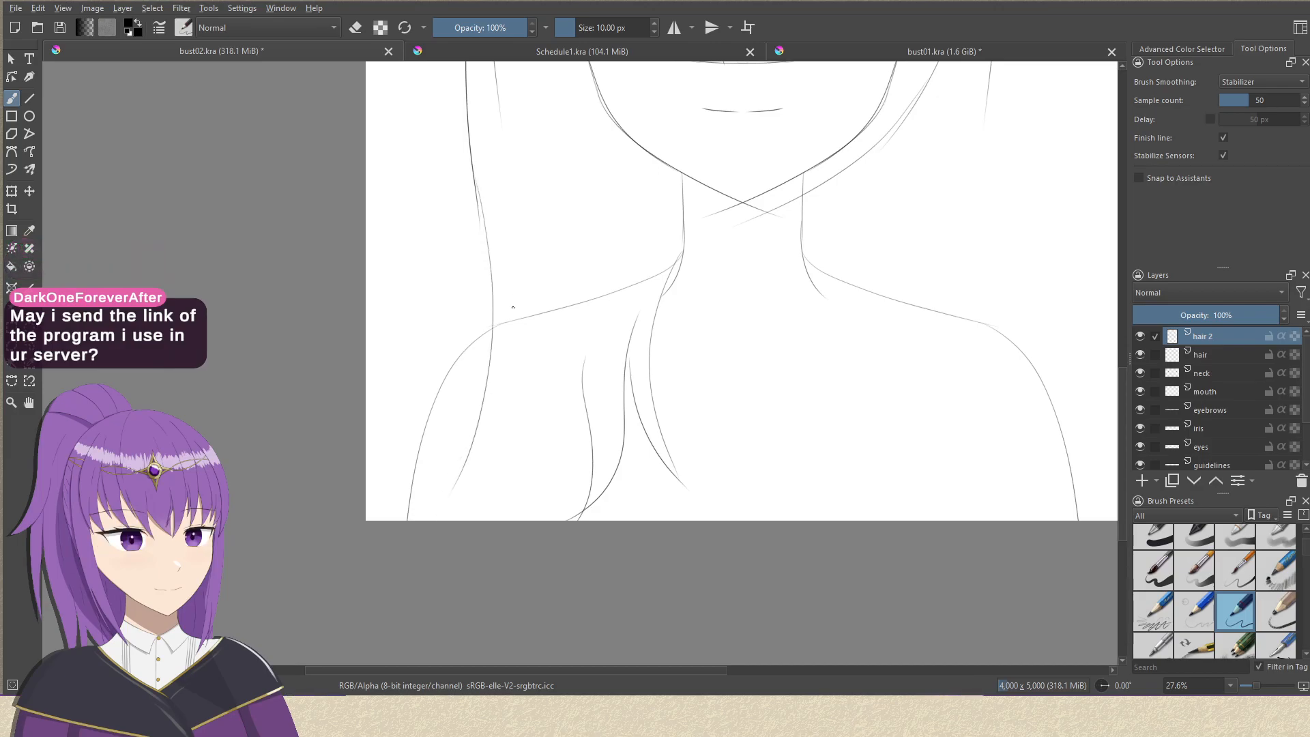
pyautogui.moveTo(510, 344); pyautogui.dragTo(449, 495)
pyautogui.hotkey('ctrl', 'z')
pyautogui.moveTo(510, 290); pyautogui.dragTo(452, 505)
pyautogui.hotkey('ctrl', 'z')
pyautogui.moveTo(512, 212); pyautogui.dragTo(445, 483)
pyautogui.hotkey('ctrl', 'z')
pyautogui.moveTo(510, 246)
pyautogui.mouseDown()
pyautogui.moveTo(498, 374)
pyautogui.moveTo(442, 485)
pyautogui.mouseUp()
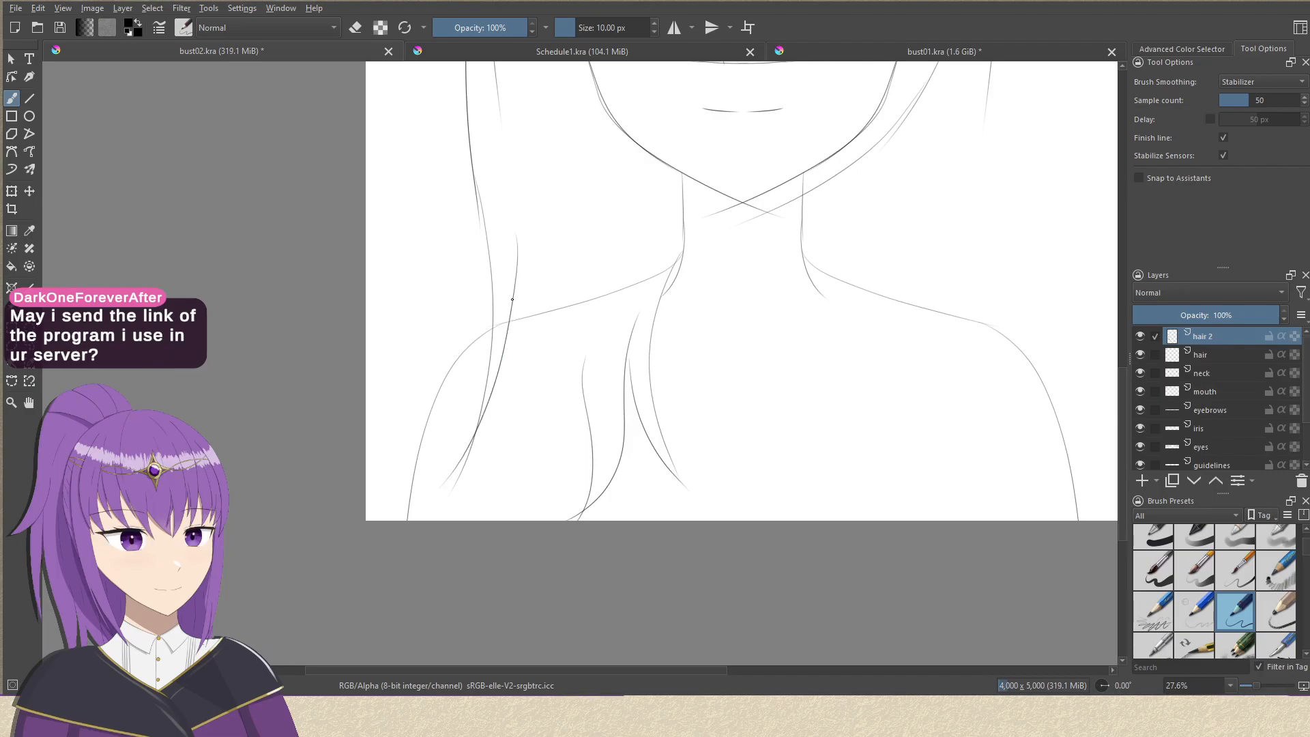
# Draw two wavy strands left of the chest hair that converge into a tip at the canvas's lower edge.
pyautogui.moveTo(514, 283); pyautogui.dragTo(493, 513)
pyautogui.hotkey('ctrl', 'z')
pyautogui.moveTo(513, 288)
pyautogui.mouseDown()
pyautogui.moveTo(510, 478)
pyautogui.moveTo(530, 520)
pyautogui.mouseUp()
pyautogui.moveTo(538, 347)
pyautogui.mouseDown()
pyautogui.moveTo(513, 436)
pyautogui.moveTo(526, 522)
pyautogui.mouseUp()
pyautogui.hotkey('ctrl', 'z')
pyautogui.moveTo(537, 302); pyautogui.dragTo(536, 520)
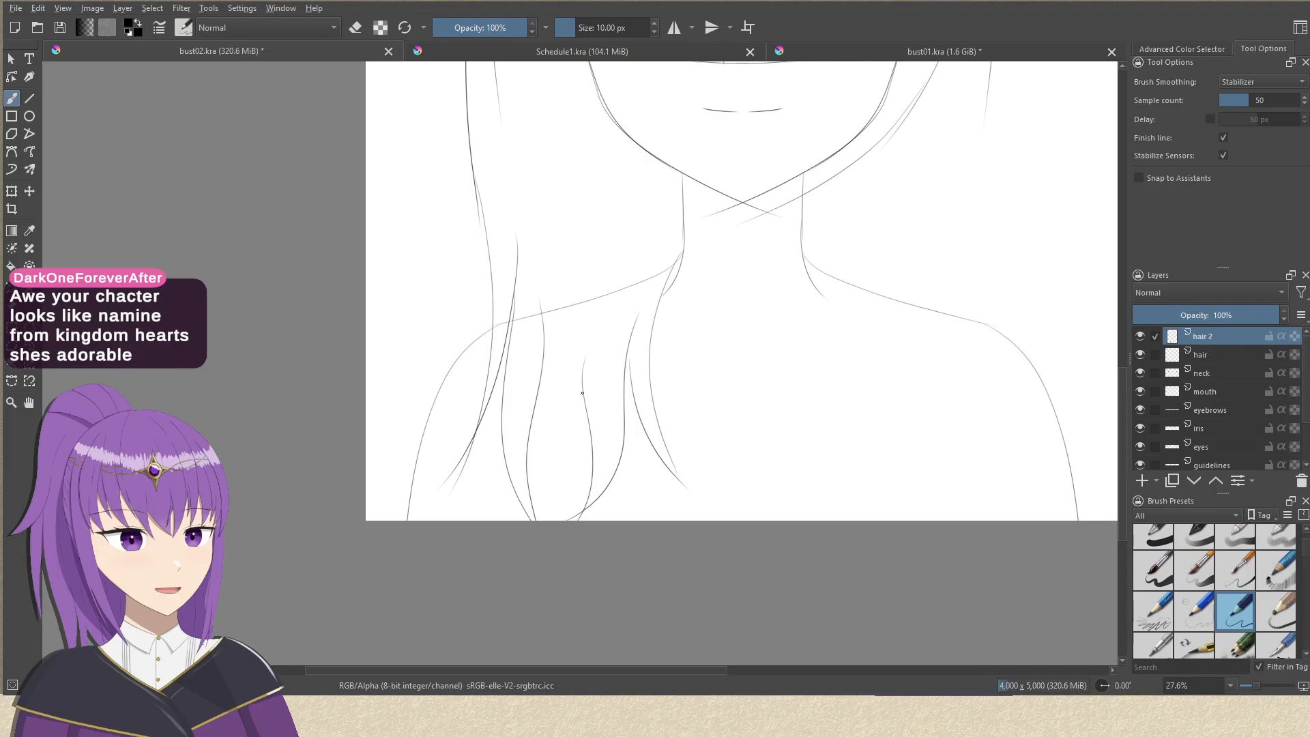
# Draw two thinner strands between the wavy chest locks, meeting in a pointed tip just above the canvas's lower edge.
pyautogui.moveTo(582, 395); pyautogui.dragTo(539, 470)
pyautogui.hotkey('ctrl', 'z')
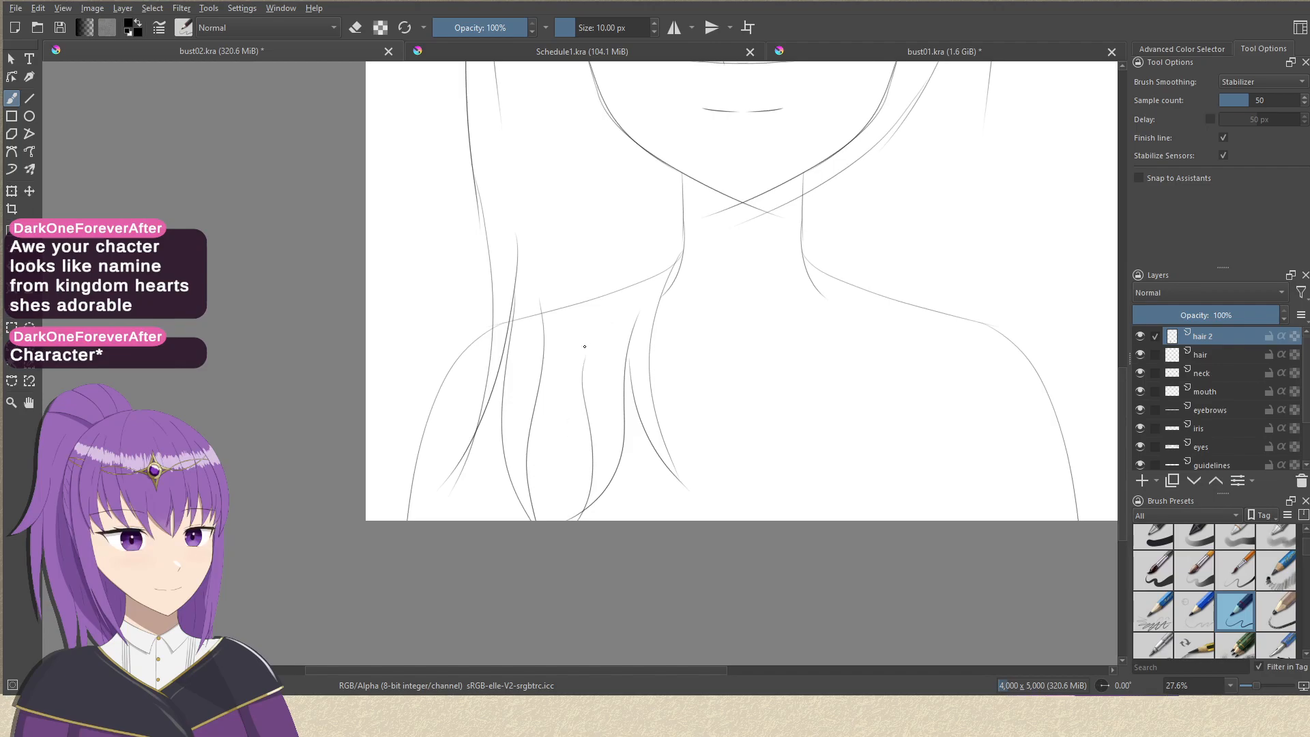
pyautogui.moveTo(604, 295); pyautogui.dragTo(577, 370)
pyautogui.hotkey('ctrl', 'z')
pyautogui.moveTo(613, 270); pyautogui.dragTo(565, 484)
pyautogui.moveTo(545, 349); pyautogui.dragTo(587, 489)
pyautogui.hotkey('ctrl', 'z')
pyautogui.moveTo(545, 350); pyautogui.dragTo(597, 506)
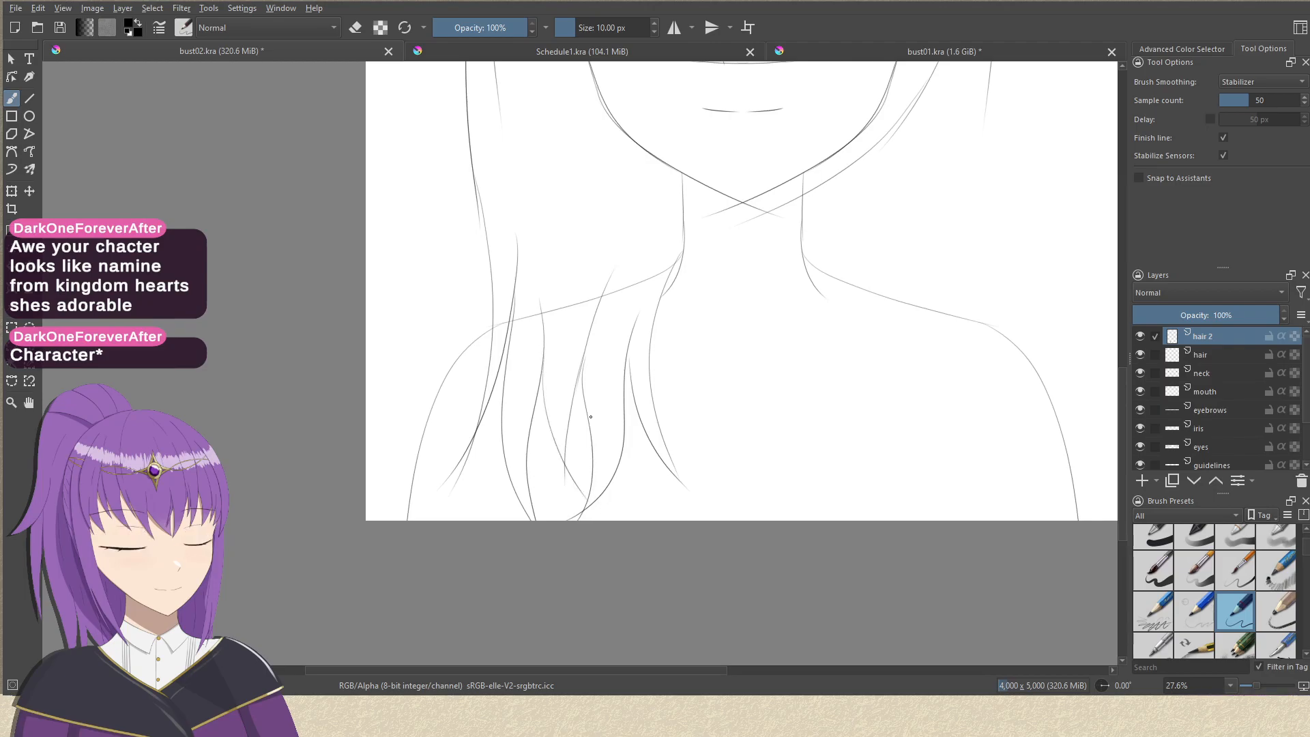
pyautogui.hotkey('ctrl', 'z')
pyautogui.moveTo(546, 401); pyautogui.dragTo(562, 504)
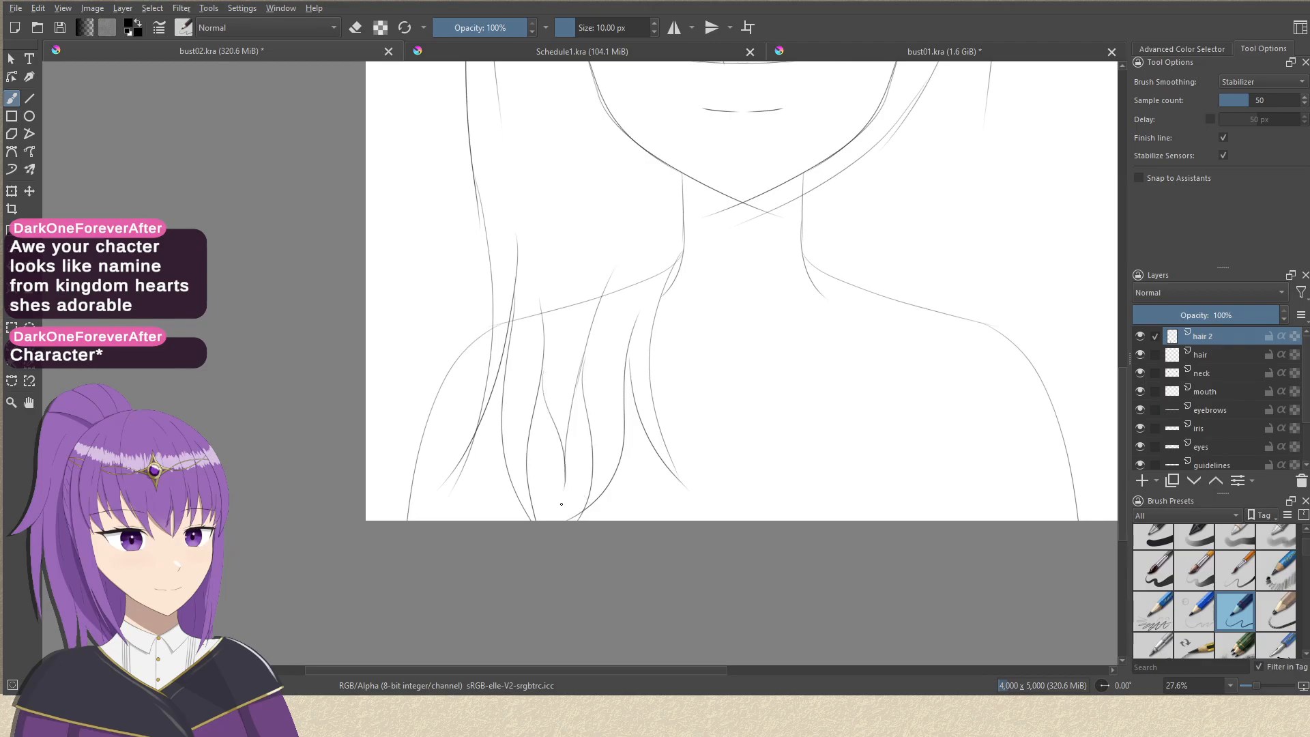
# Draw a pointed lock flicking outward from the left hair outline, just above the shoulder.
pyautogui.moveTo(625, 402); pyautogui.dragTo(627, 450)
pyautogui.moveTo(664, 380); pyautogui.dragTo(623, 430)
pyautogui.moveTo(516, 362)
pyautogui.mouseDown()
pyautogui.moveTo(515, 317)
pyautogui.moveTo(462, 249)
pyautogui.moveTo(419, 408)
pyautogui.mouseUp()
pyautogui.hotkey('ctrl', 'z')
pyautogui.moveTo(463, 180); pyautogui.dragTo(414, 368)
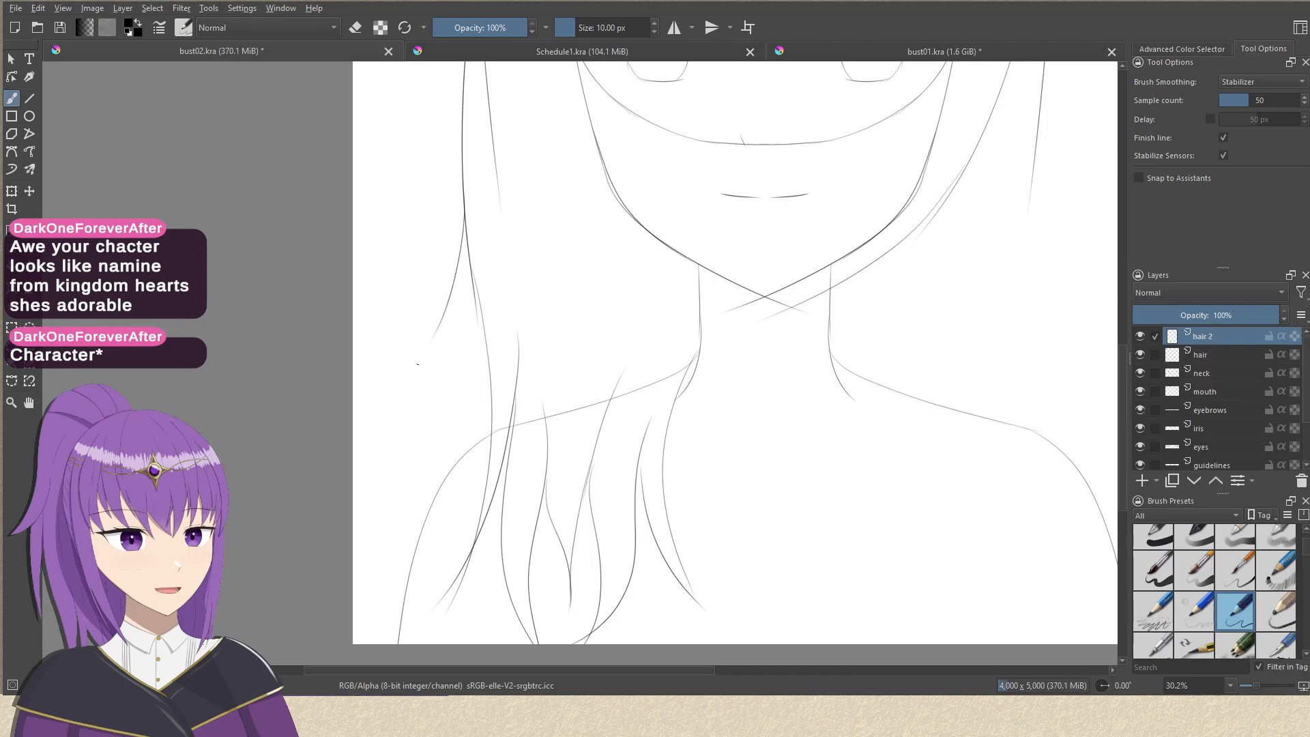
pyautogui.moveTo(489, 209); pyautogui.dragTo(408, 372)
pyautogui.moveTo(471, 273); pyautogui.dragTo(447, 372)
pyautogui.hotkey('ctrl', 'z')
pyautogui.moveTo(466, 275); pyautogui.dragTo(404, 444)
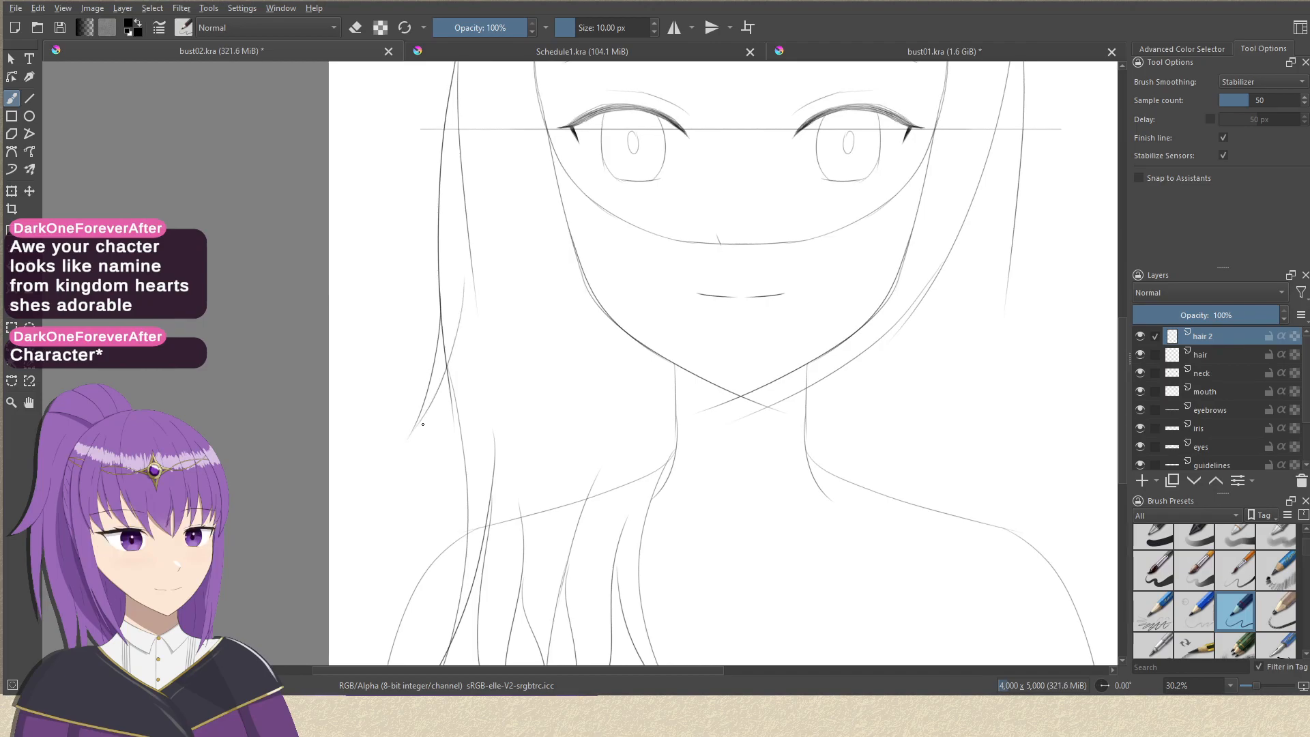
# Draw a small pointed tuft sticking outward from the left hair outline at eyebrow level.
pyautogui.moveTo(524, 343); pyautogui.dragTo(524, 372)
pyautogui.moveTo(515, 147); pyautogui.dragTo(482, 292)
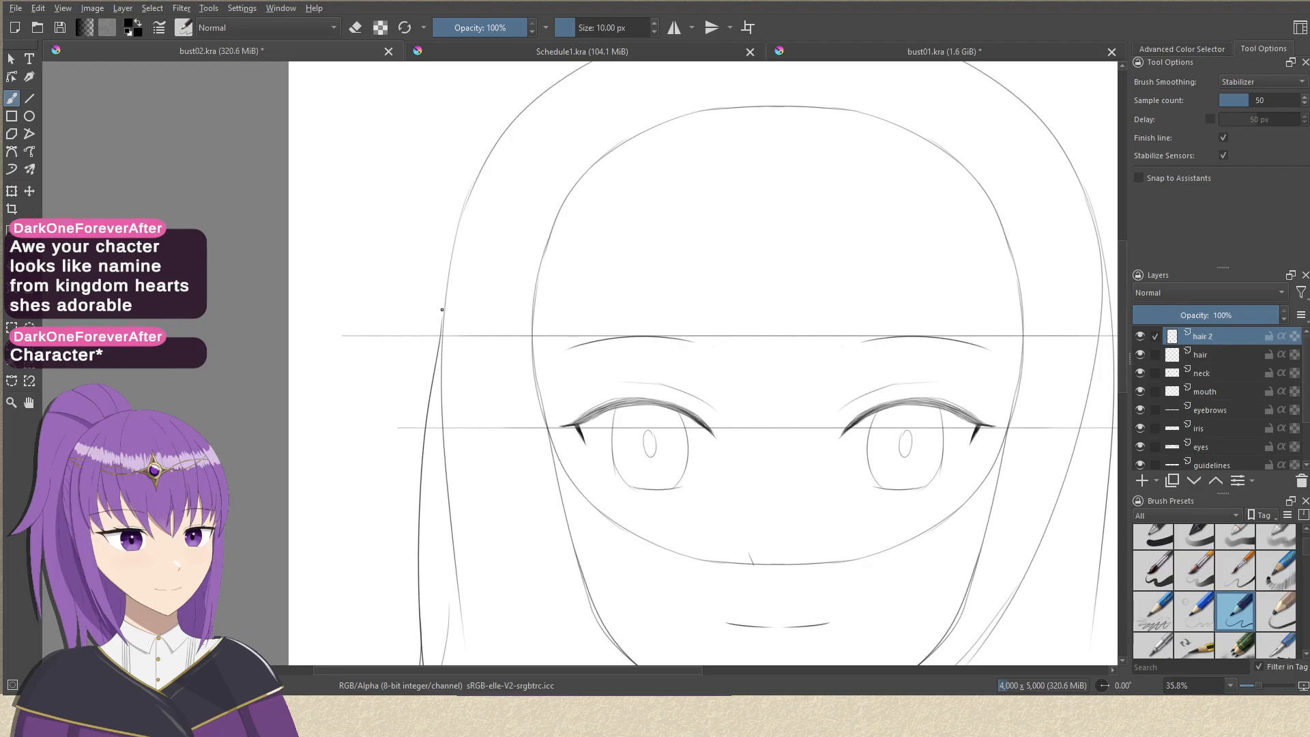
pyautogui.moveTo(442, 314); pyautogui.dragTo(348, 422)
pyautogui.hotkey('ctrl', 'z')
pyautogui.moveTo(442, 319); pyautogui.dragTo(369, 431)
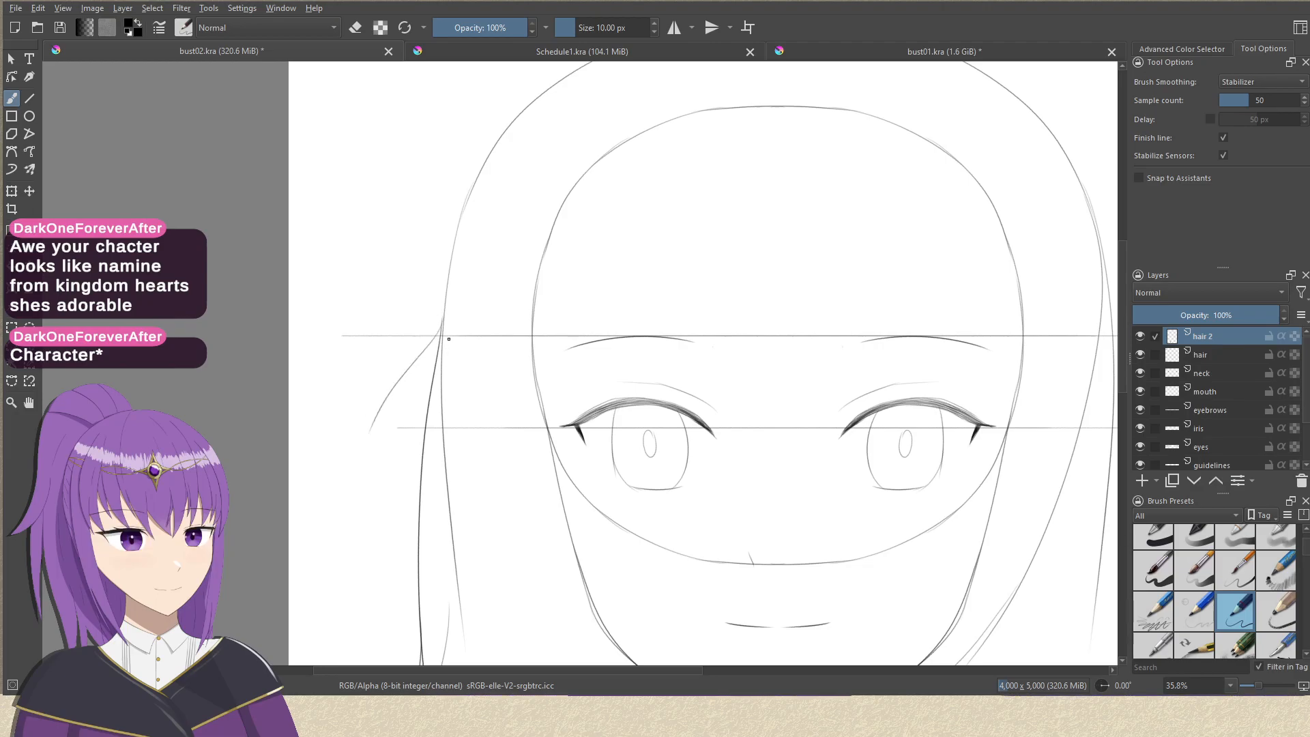
pyautogui.moveTo(445, 341); pyautogui.dragTo(350, 457)
pyautogui.scroll(-3, 497, 389)
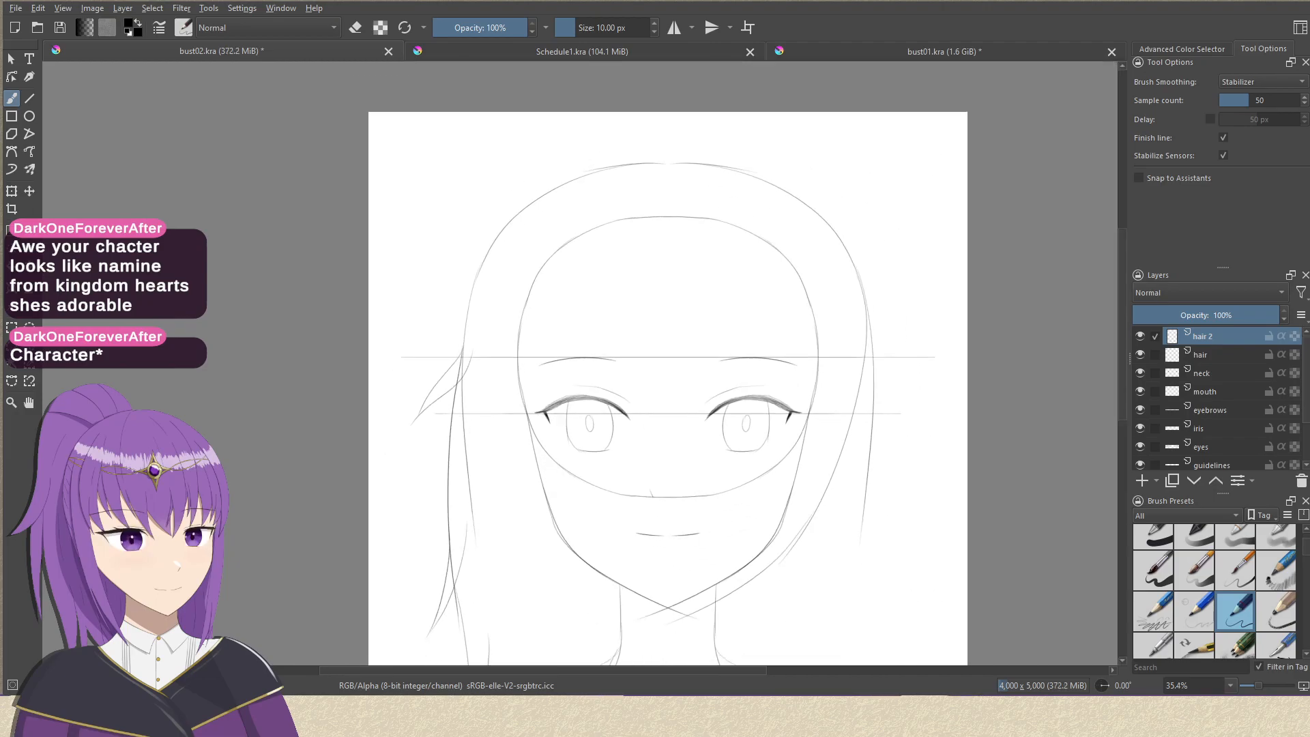
# Draw a tiny two-stroke tuft sticking up from the crown of the head.
pyautogui.moveTo(649, 393); pyautogui.dragTo(379, 388)
pyautogui.scroll(3, 428, 141)
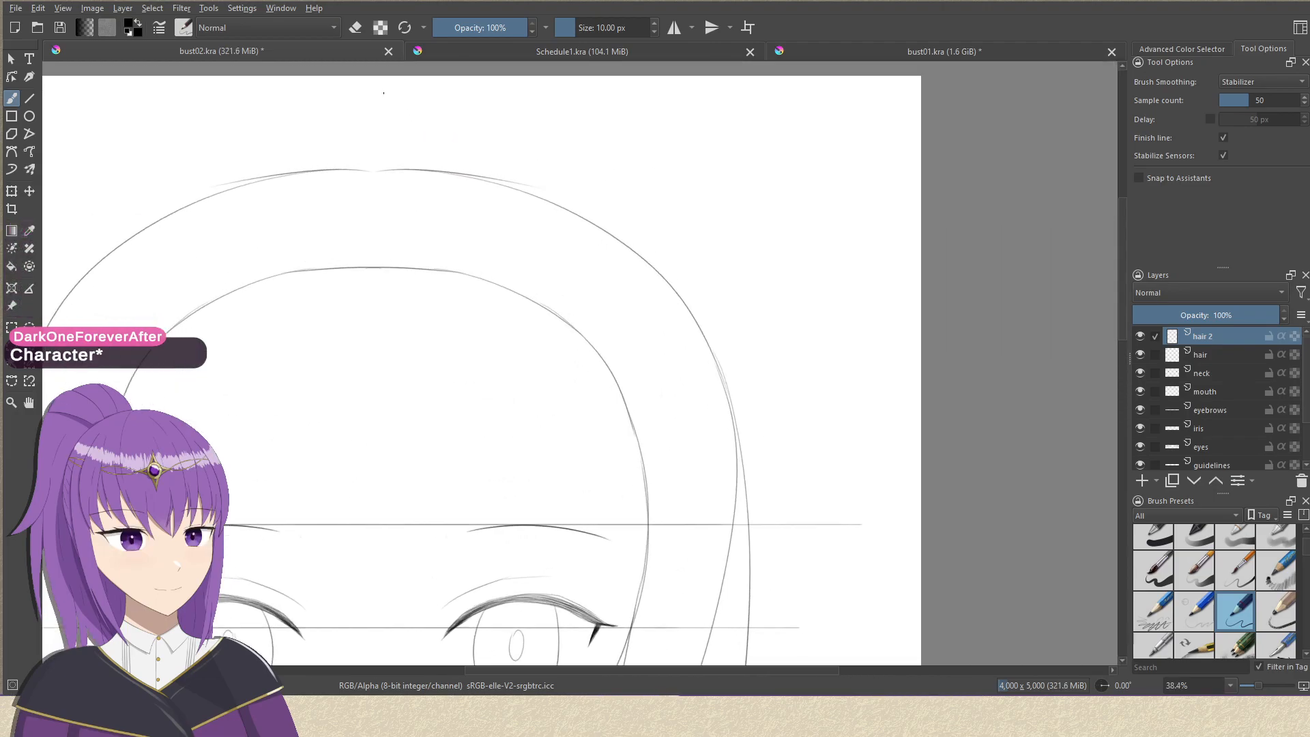
pyautogui.moveTo(369, 166); pyautogui.dragTo(387, 111)
pyautogui.moveTo(374, 162); pyautogui.dragTo(398, 111)
pyautogui.scroll(-3, 564, 191)
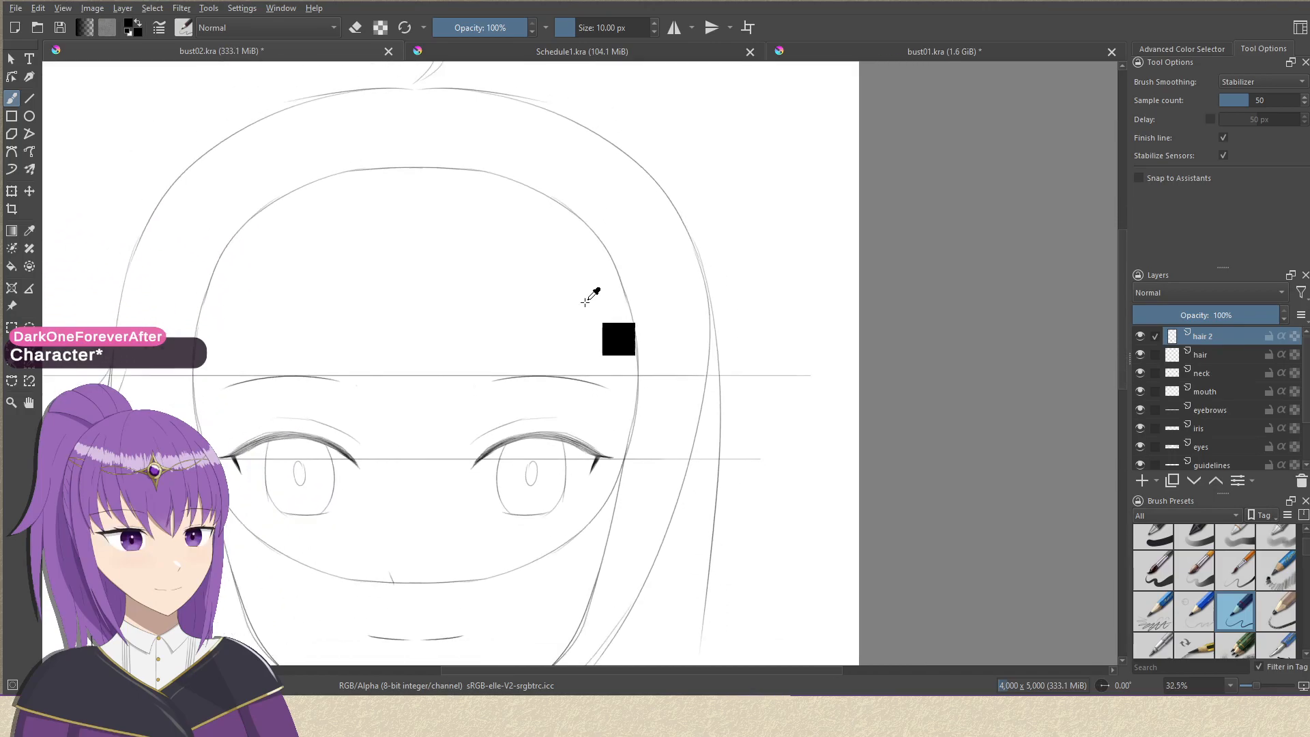
# Draw a small pointed tuft flicking outward from the right hair outline above eyebrow level.
pyautogui.moveTo(578, 357)
pyautogui.mouseDown()
pyautogui.moveTo(565, 290)
pyautogui.moveTo(576, 146)
pyautogui.moveTo(568, 258)
pyautogui.mouseUp()
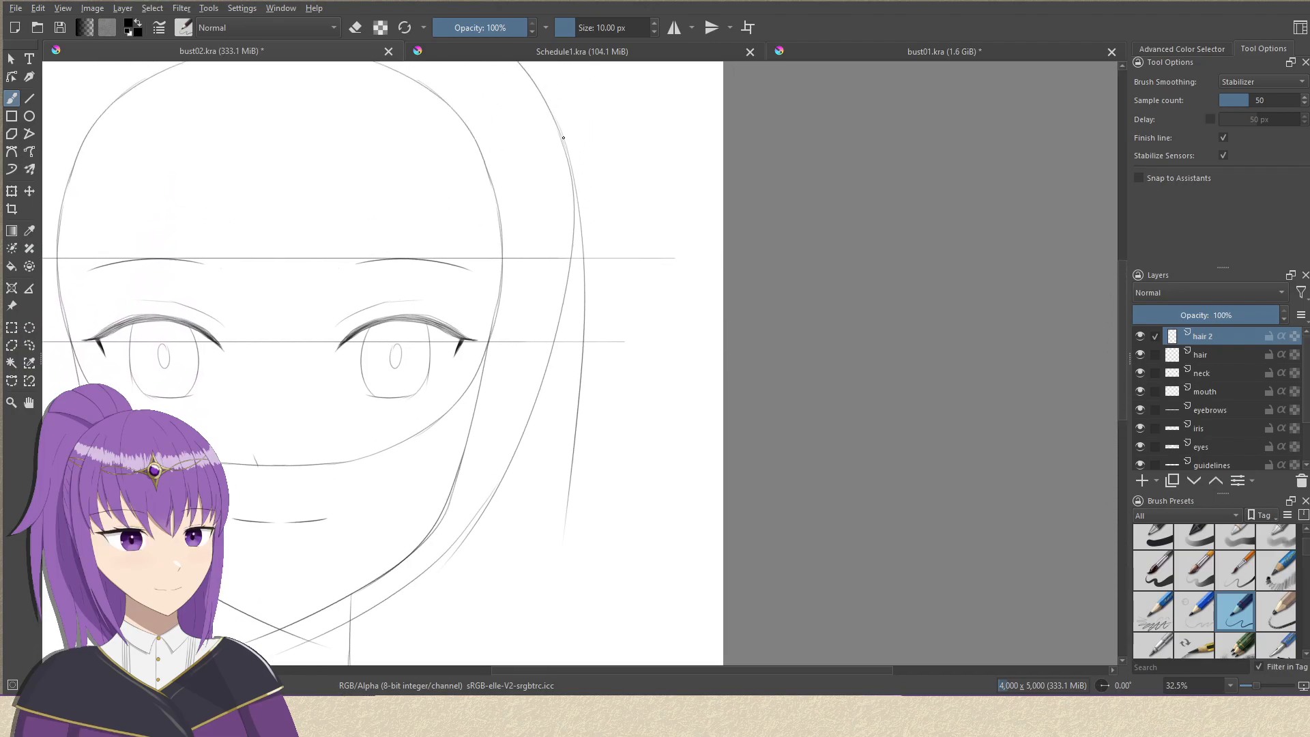
pyautogui.moveTo(561, 136); pyautogui.dragTo(641, 211)
pyautogui.moveTo(542, 147); pyautogui.dragTo(662, 243)
pyautogui.hotkey('ctrl', 'z')
pyautogui.hotkey('ctrl', 'z')
pyautogui.moveTo(564, 145); pyautogui.dragTo(620, 259)
pyautogui.moveTo(545, 161); pyautogui.dragTo(645, 273)
pyautogui.moveTo(596, 322); pyautogui.dragTo(599, 228)
# Erase most of the straight strand outside the right hair outline on the hair layer with a 40 px brush.
pyautogui.moveTo(649, 116); pyautogui.dragTo(529, 235)
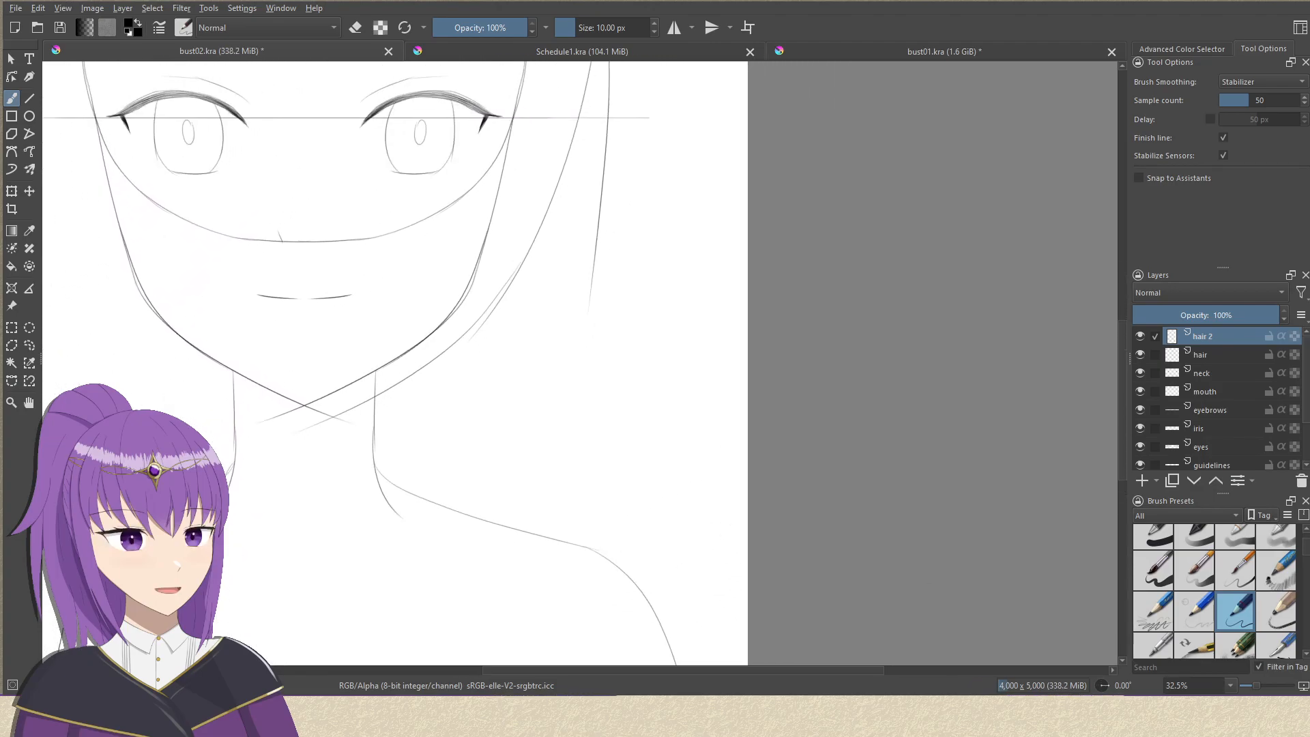
pyautogui.click(1152, 539)
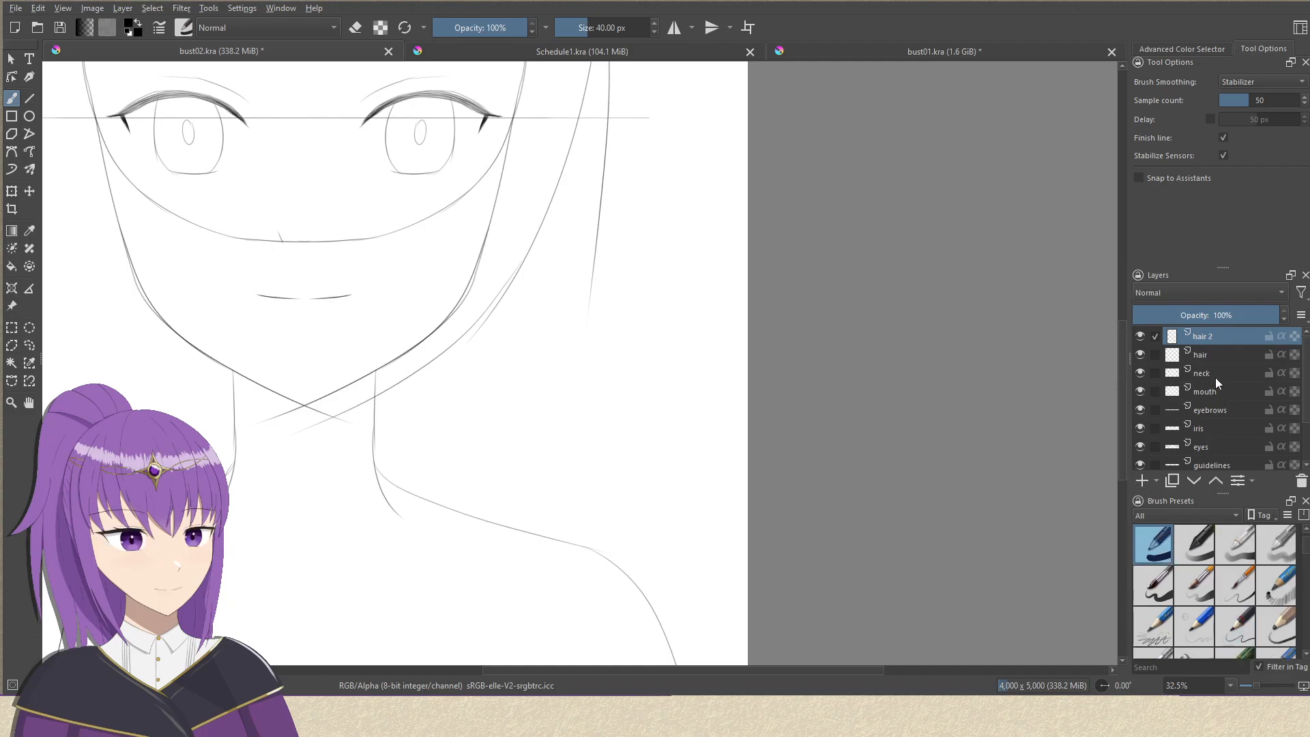
pyautogui.click(1216, 375)
pyautogui.click(1235, 355)
pyautogui.moveTo(685, 250); pyautogui.dragTo(637, 345)
pyautogui.press('e')
pyautogui.moveTo(557, 112)
pyautogui.mouseDown()
pyautogui.moveTo(552, 210)
pyautogui.moveTo(559, 143)
pyautogui.moveTo(566, 179)
pyautogui.moveTo(562, 138)
pyautogui.moveTo(546, 385)
pyautogui.moveTo(556, 313)
pyautogui.mouseUp()
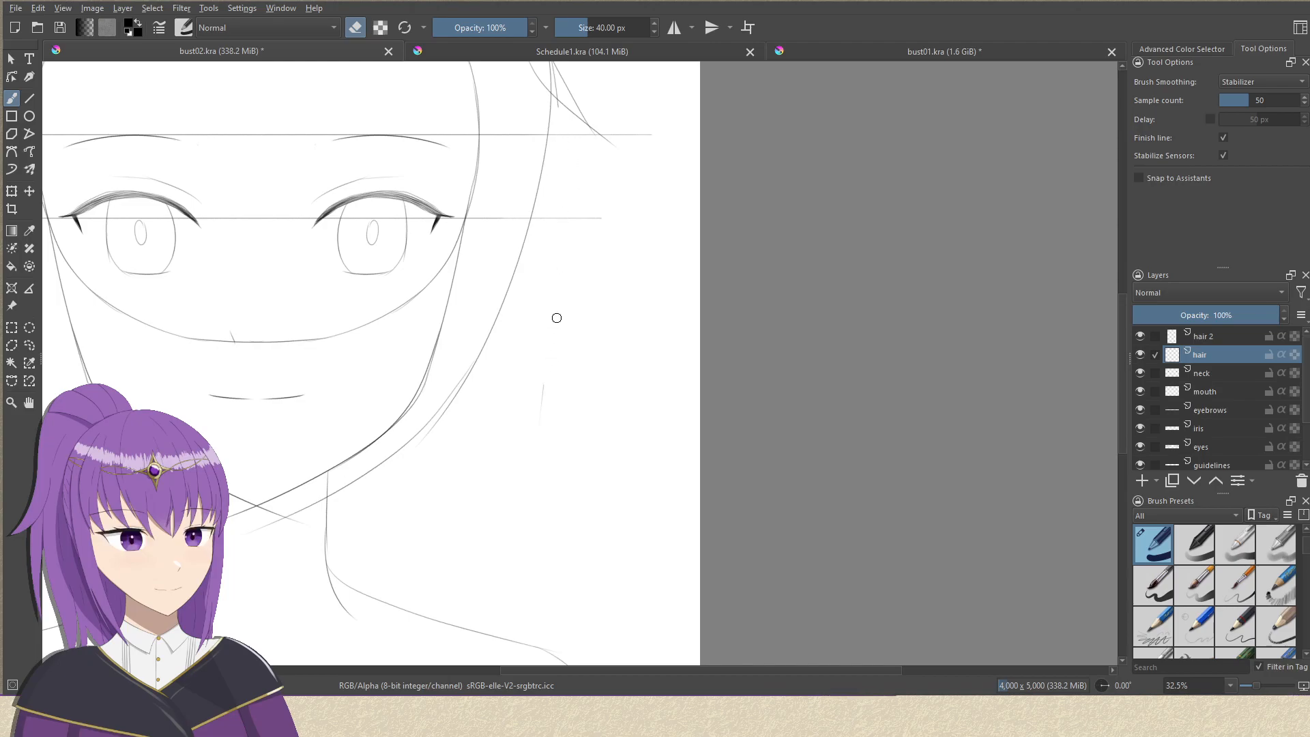
# Draw two long strands on the hair 2 layer with the 10 px pencil, from the right hair outline over the shoulder.
pyautogui.click(1235, 626)
pyautogui.click(1218, 337)
pyautogui.scroll(-5, 611, 251)
pyautogui.hscroll(-4, 611, 251)
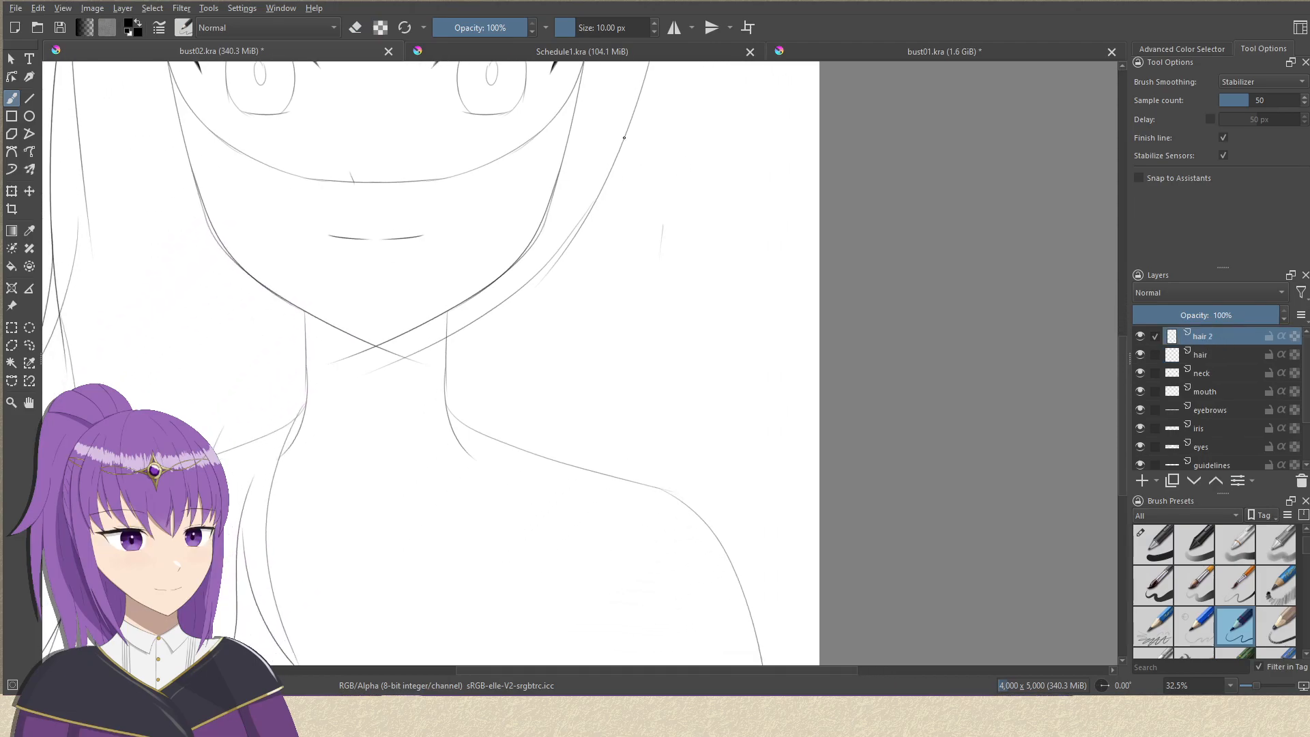
pyautogui.moveTo(621, 144); pyautogui.dragTo(619, 368)
pyautogui.moveTo(609, 316)
pyautogui.mouseDown()
pyautogui.moveTo(630, 439)
pyautogui.moveTo(610, 578)
pyautogui.mouseUp()
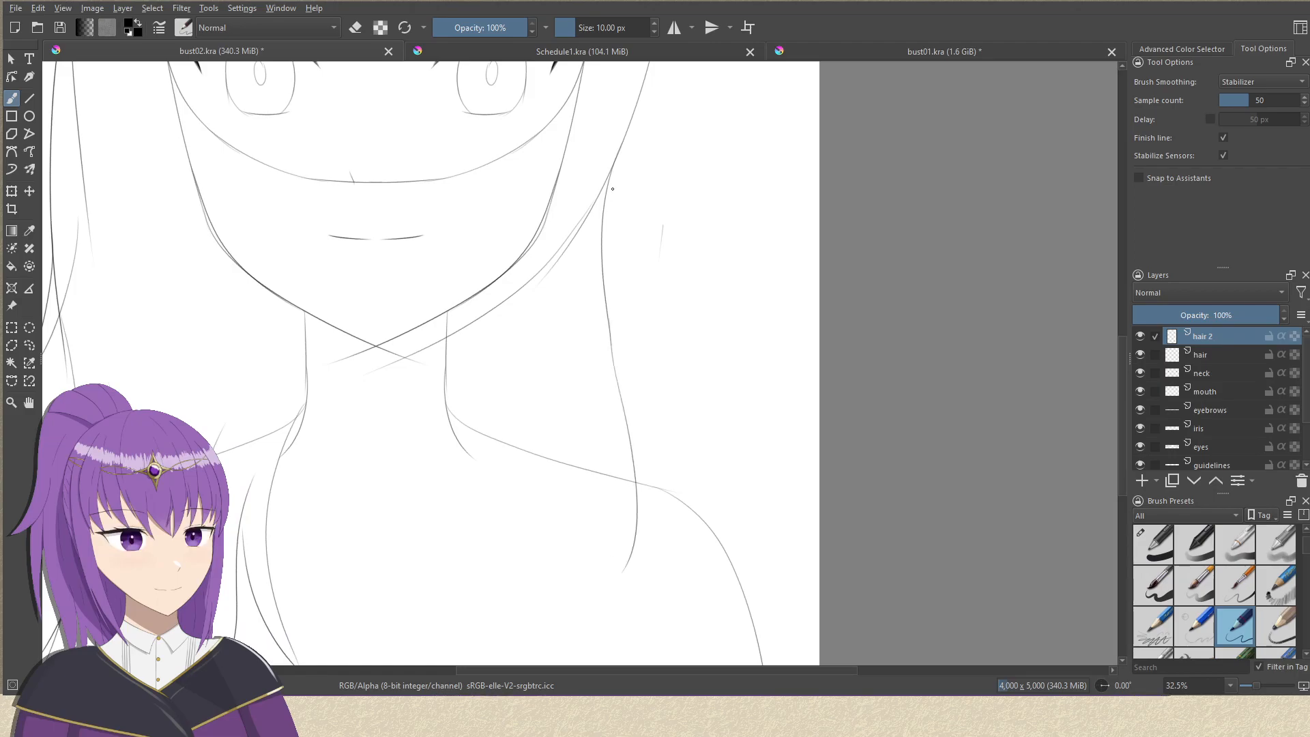
pyautogui.moveTo(600, 185)
pyautogui.mouseDown()
pyautogui.moveTo(629, 493)
pyautogui.moveTo(625, 604)
pyautogui.mouseUp()
pyautogui.moveTo(590, 334); pyautogui.dragTo(632, 237)
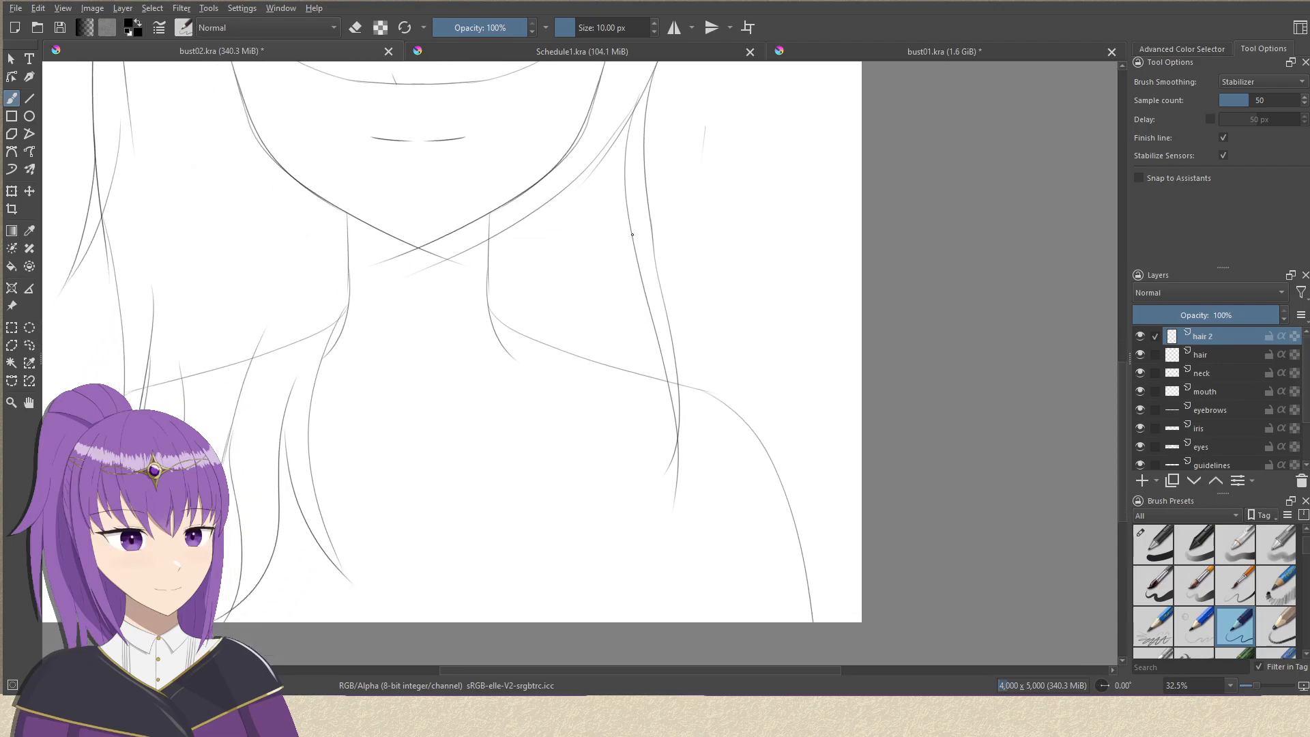
# Draw a short curved lock from below the right jaw, tapering to a point beside the neck.
pyautogui.moveTo(579, 177)
pyautogui.mouseDown()
pyautogui.moveTo(546, 240)
pyautogui.moveTo(547, 336)
pyautogui.mouseUp()
pyautogui.hotkey('ctrl', 'z')
pyautogui.moveTo(584, 166); pyautogui.dragTo(536, 377)
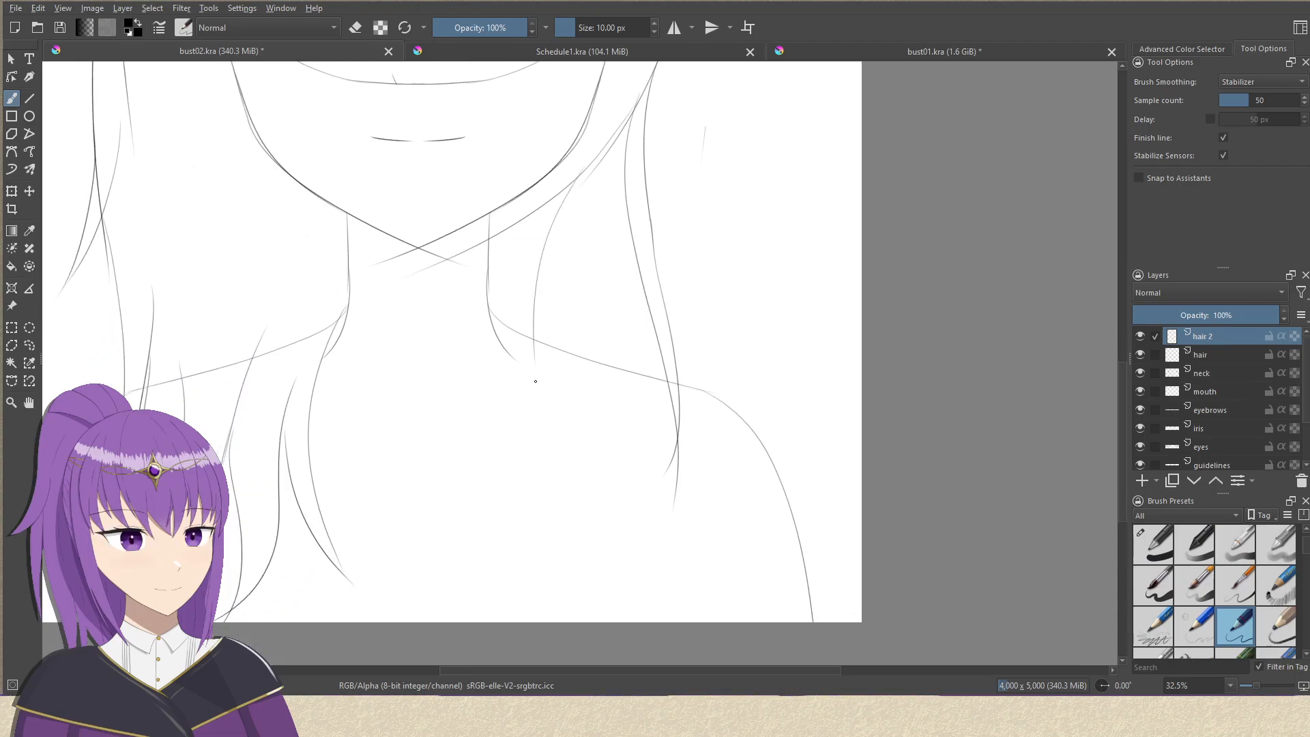
pyautogui.moveTo(561, 176)
pyautogui.mouseDown()
pyautogui.moveTo(520, 263)
pyautogui.moveTo(535, 387)
pyautogui.mouseUp()
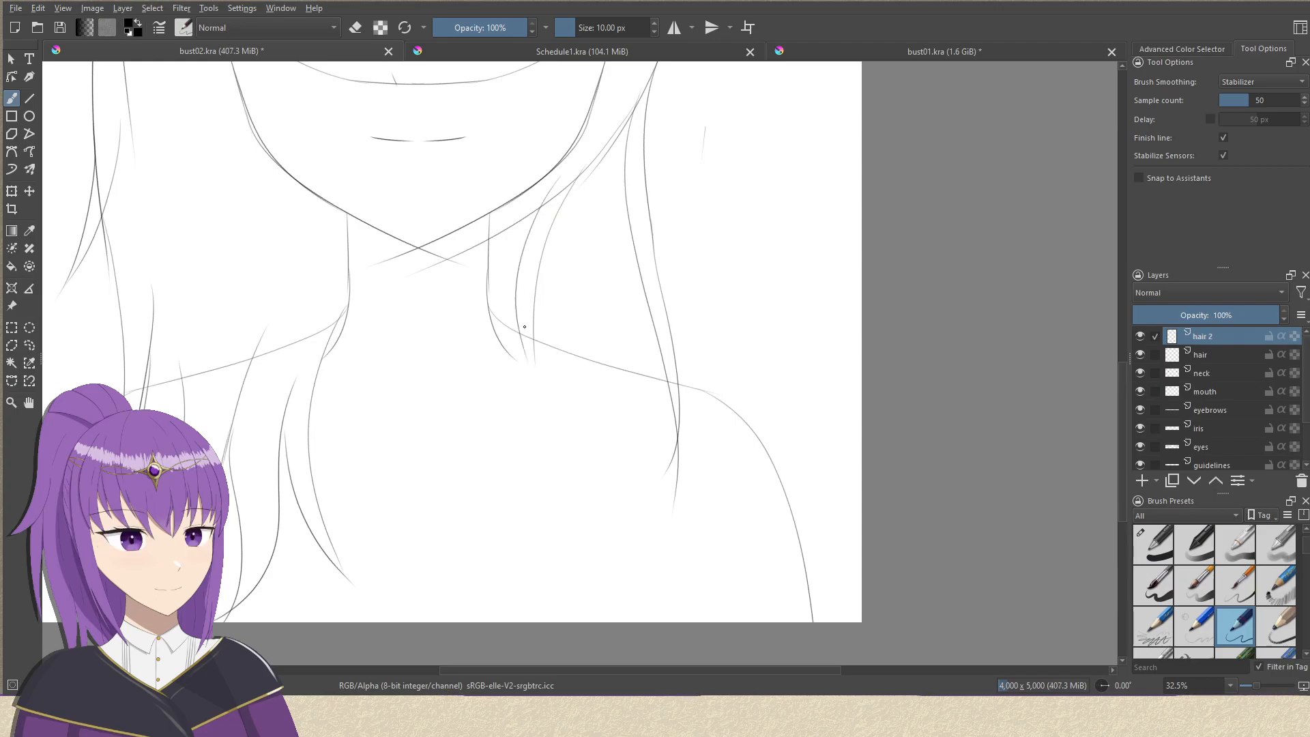
pyautogui.moveTo(521, 333); pyautogui.dragTo(545, 398)
pyautogui.moveTo(627, 369); pyautogui.dragTo(603, 407)
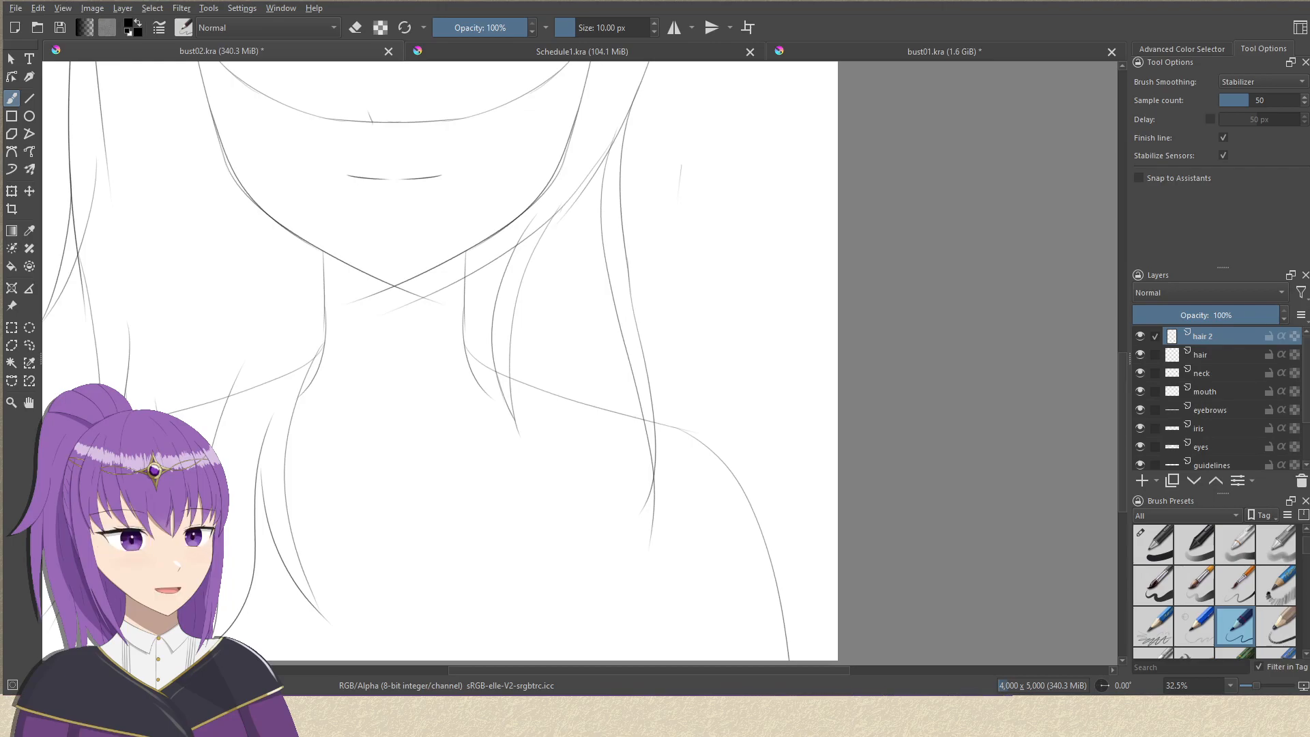
pyautogui.moveTo(609, 262); pyautogui.dragTo(616, 333)
pyautogui.moveTo(553, 369)
pyautogui.mouseDown()
pyautogui.moveTo(565, 342)
pyautogui.moveTo(559, 387)
pyautogui.mouseUp()
pyautogui.moveTo(579, 342)
pyautogui.mouseDown()
pyautogui.moveTo(570, 427)
pyautogui.moveTo(559, 371)
pyautogui.moveTo(569, 358)
pyautogui.mouseUp()
pyautogui.moveTo(595, 406); pyautogui.dragTo(565, 410)
pyautogui.moveTo(700, 432); pyautogui.dragTo(697, 333)
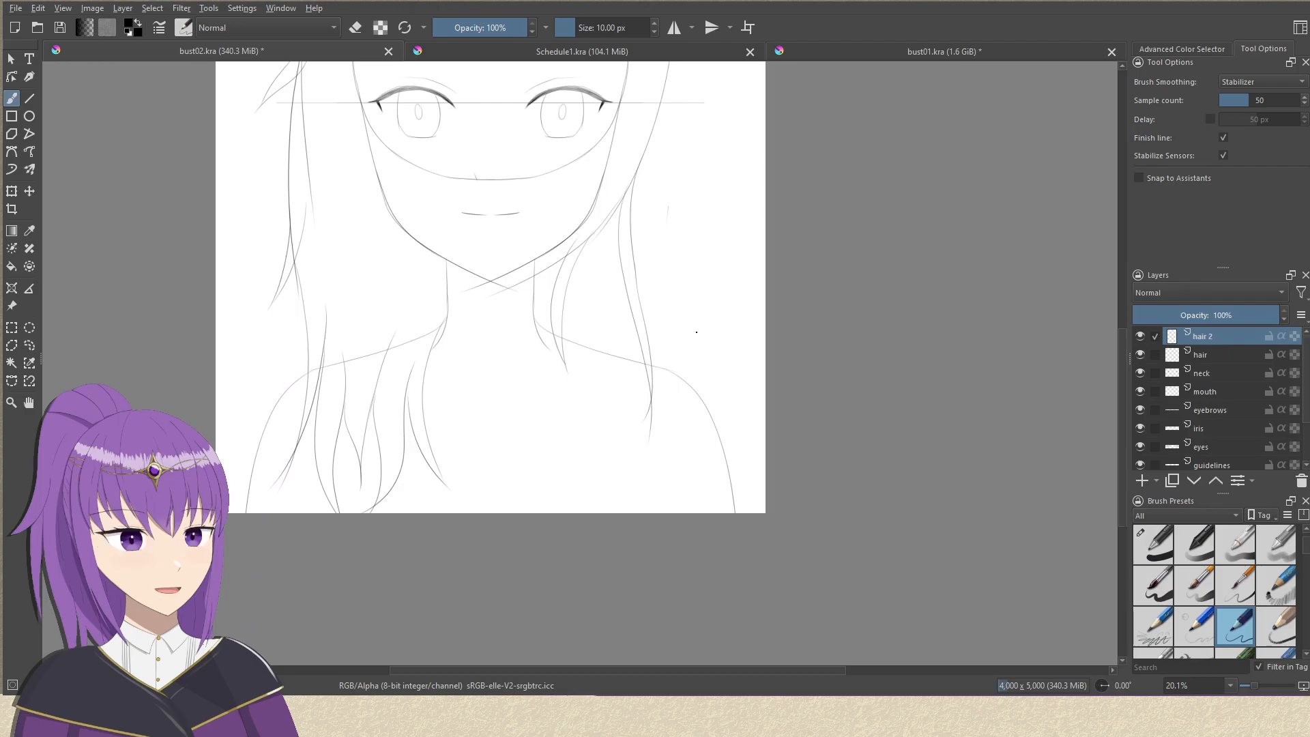
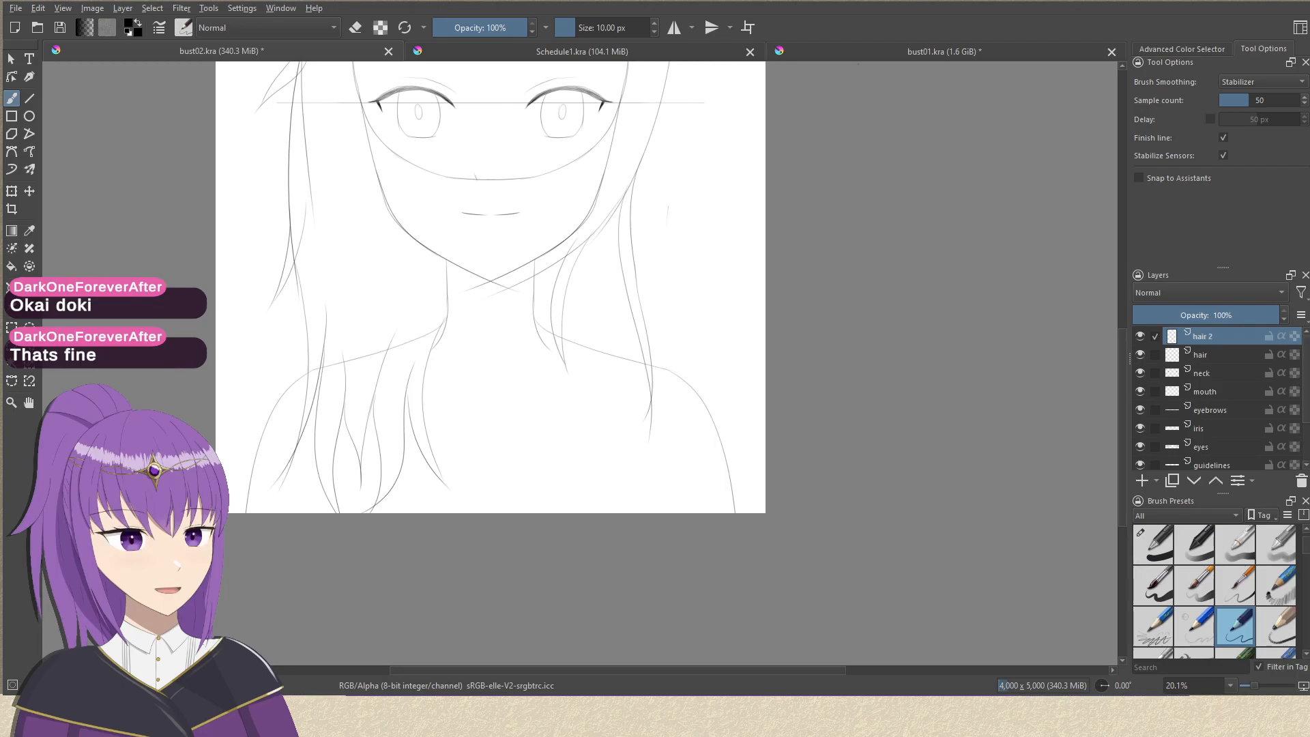
pyautogui.moveTo(550, 419); pyautogui.dragTo(512, 480)
pyautogui.moveTo(535, 346); pyautogui.dragTo(530, 422)
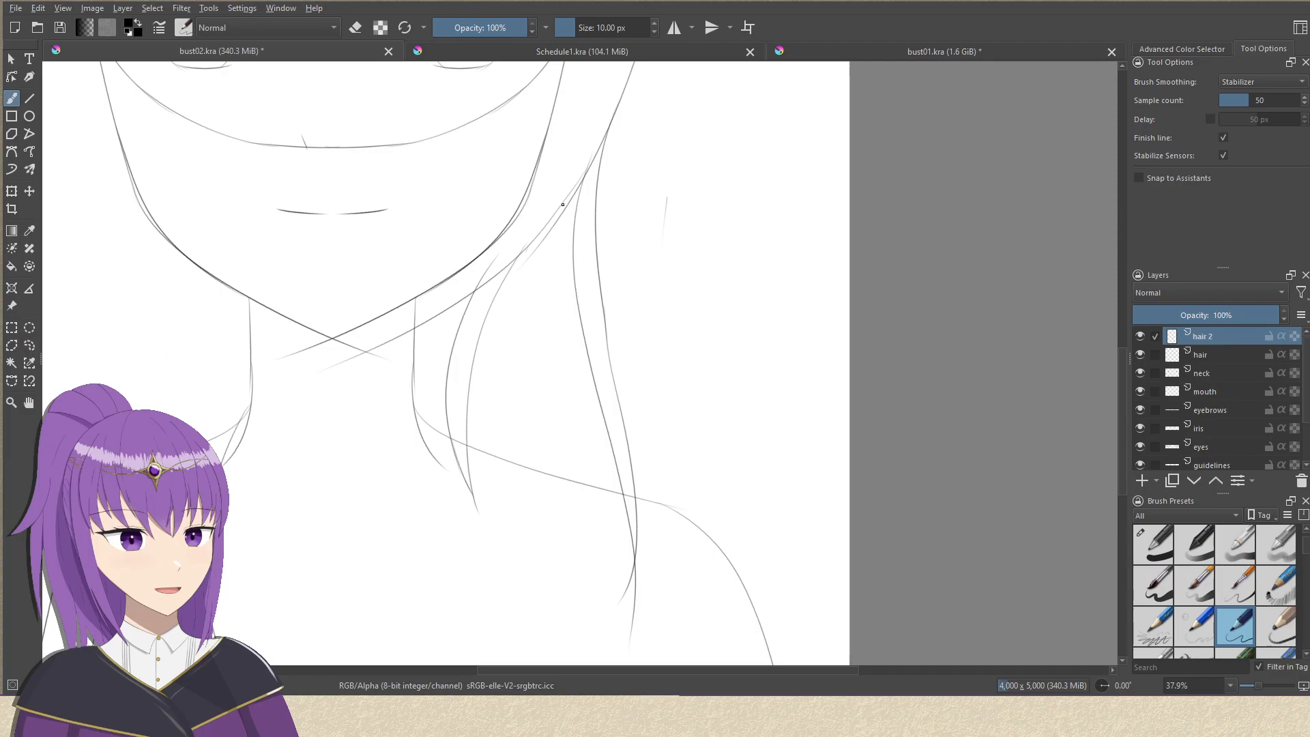
pyautogui.hotkey('ctrl', 'z')
pyautogui.moveTo(579, 188)
pyautogui.mouseDown()
pyautogui.moveTo(555, 232)
pyautogui.moveTo(539, 500)
pyautogui.mouseUp()
pyautogui.hotkey('ctrl', 'z')
pyautogui.moveTo(565, 341); pyautogui.dragTo(556, 259)
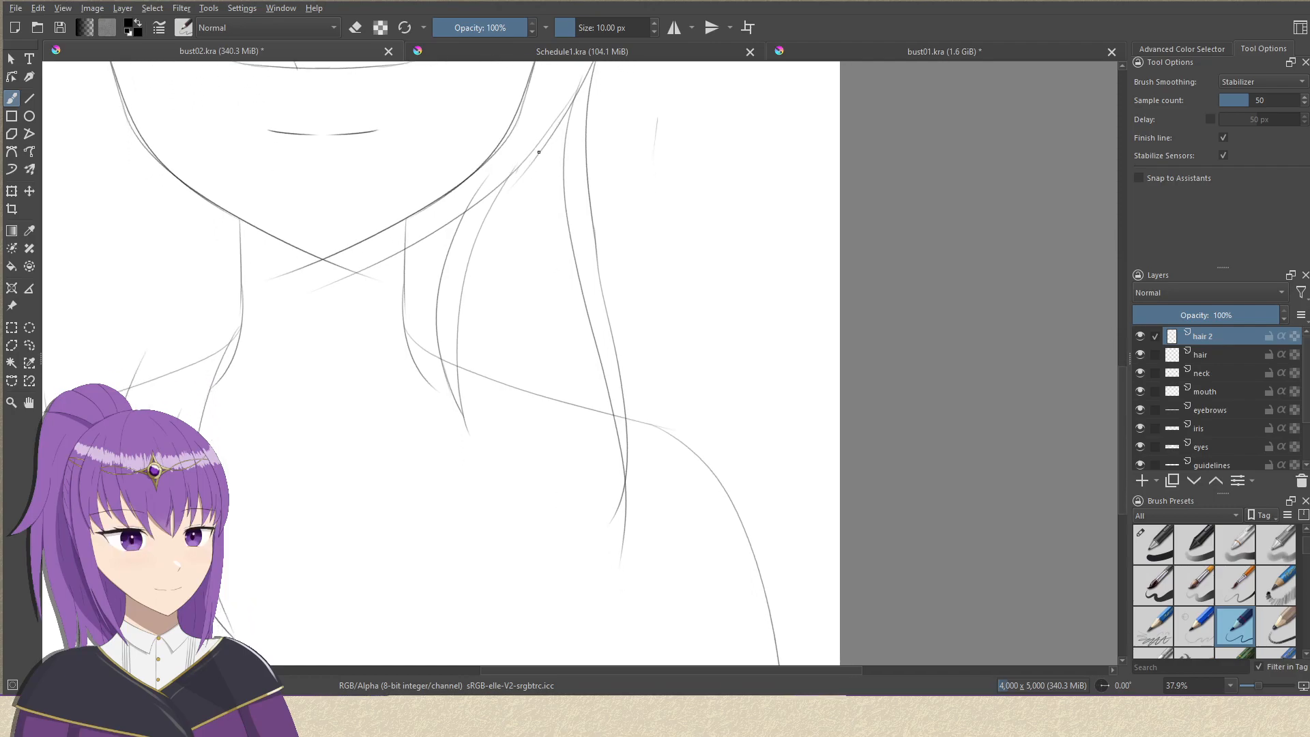
pyautogui.moveTo(540, 142)
pyautogui.mouseDown()
pyautogui.moveTo(567, 322)
pyautogui.moveTo(550, 570)
pyautogui.mouseUp()
pyautogui.hotkey('ctrl', 'z')
pyautogui.moveTo(527, 157); pyautogui.dragTo(502, 573)
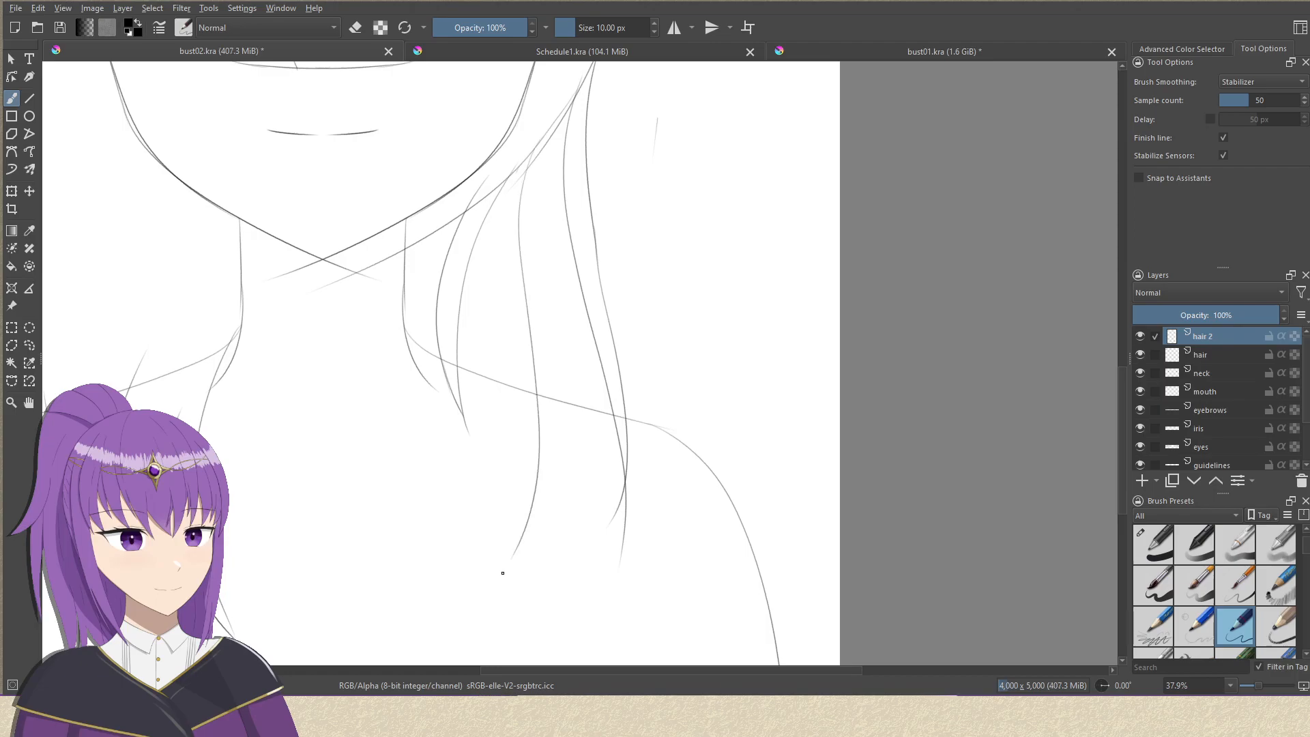
pyautogui.moveTo(576, 252)
pyautogui.mouseDown()
pyautogui.moveTo(553, 514)
pyautogui.moveTo(513, 568)
pyautogui.mouseUp()
pyautogui.moveTo(618, 477)
pyautogui.mouseDown()
pyautogui.moveTo(598, 478)
pyautogui.moveTo(577, 540)
pyautogui.moveTo(592, 464)
pyautogui.moveTo(570, 544)
pyautogui.mouseUp()
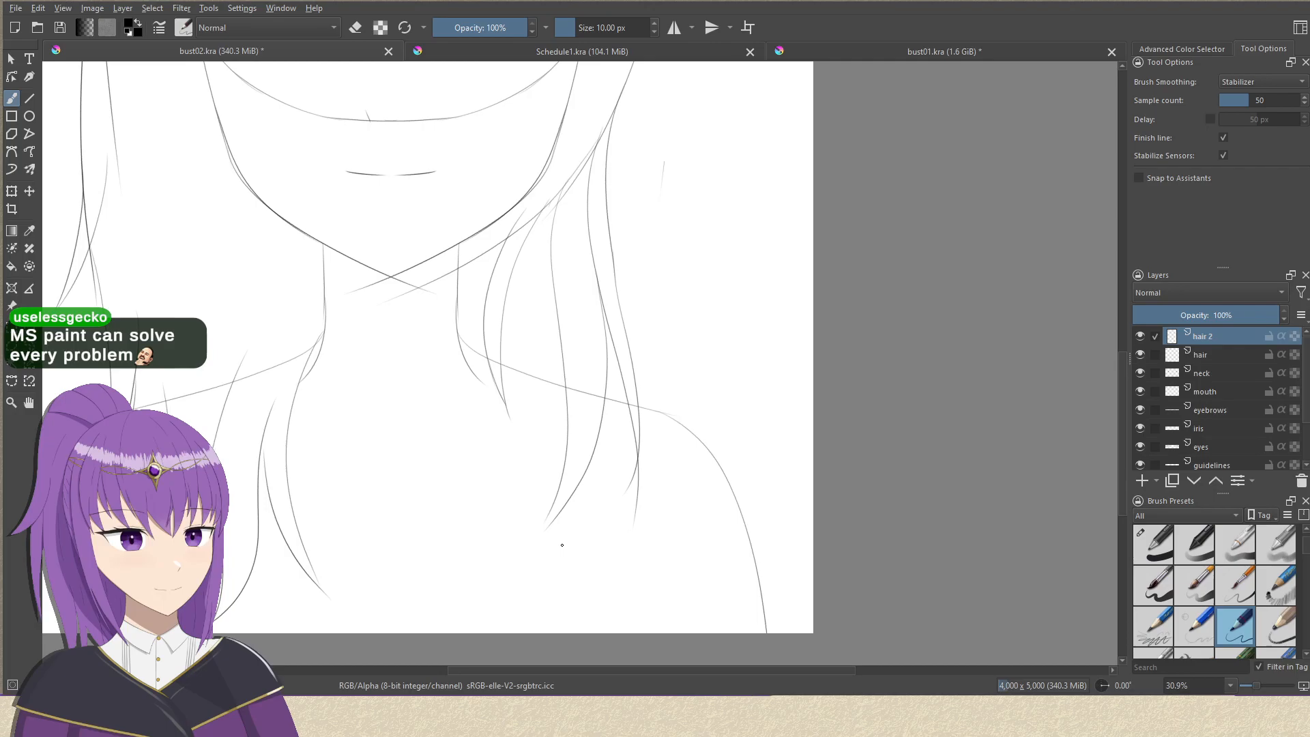
pyautogui.moveTo(531, 249); pyautogui.dragTo(554, 323)
pyautogui.moveTo(568, 258); pyautogui.dragTo(578, 201)
pyautogui.hotkey('ctrl', 'z')
pyautogui.hotkey('ctrl', 'z')
pyautogui.moveTo(670, 304)
pyautogui.mouseDown()
pyautogui.moveTo(690, 325)
pyautogui.moveTo(682, 349)
pyautogui.moveTo(656, 253)
pyautogui.moveTo(580, 227)
pyautogui.moveTo(604, 309)
pyautogui.mouseUp()
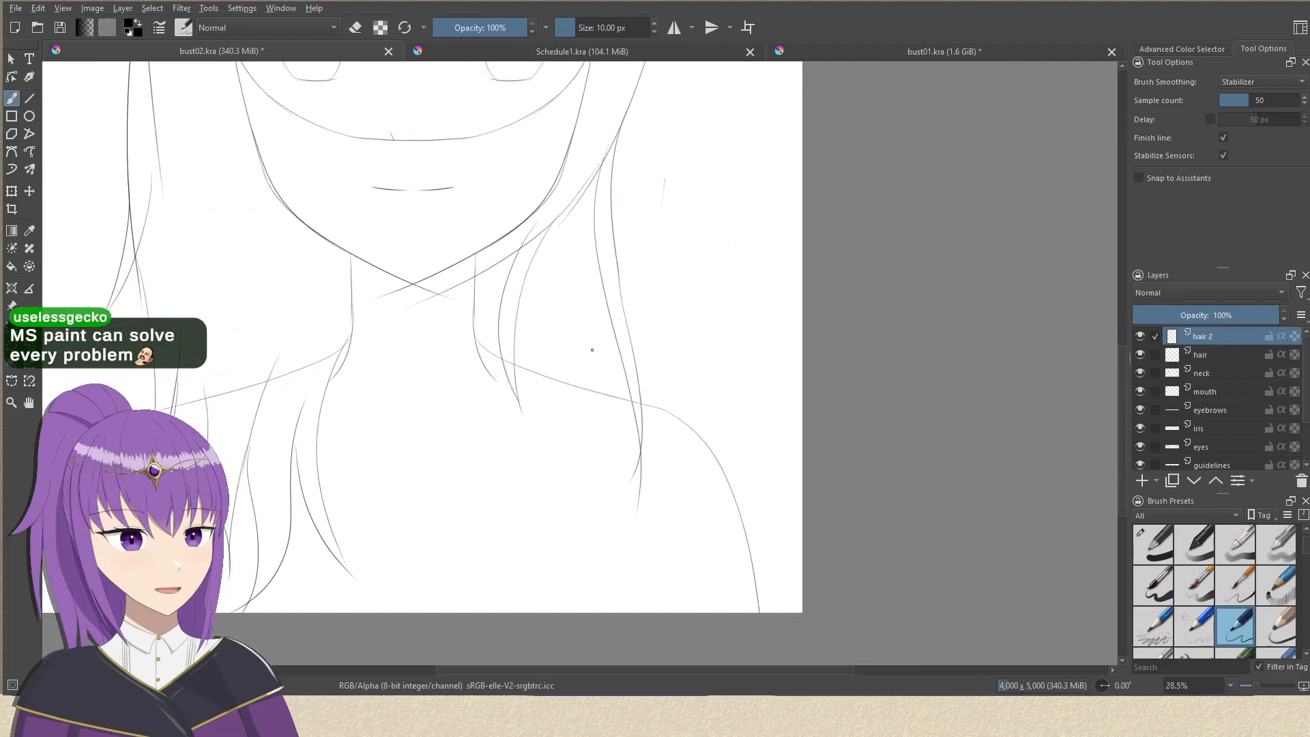
# Draw a long lock on the hair 2 layer with two curved strands falling from the left hair outline over the left shoulder.
pyautogui.moveTo(503, 304); pyautogui.dragTo(653, 292)
pyautogui.moveTo(612, 399); pyautogui.dragTo(642, 433)
pyautogui.moveTo(329, 351); pyautogui.dragTo(474, 244)
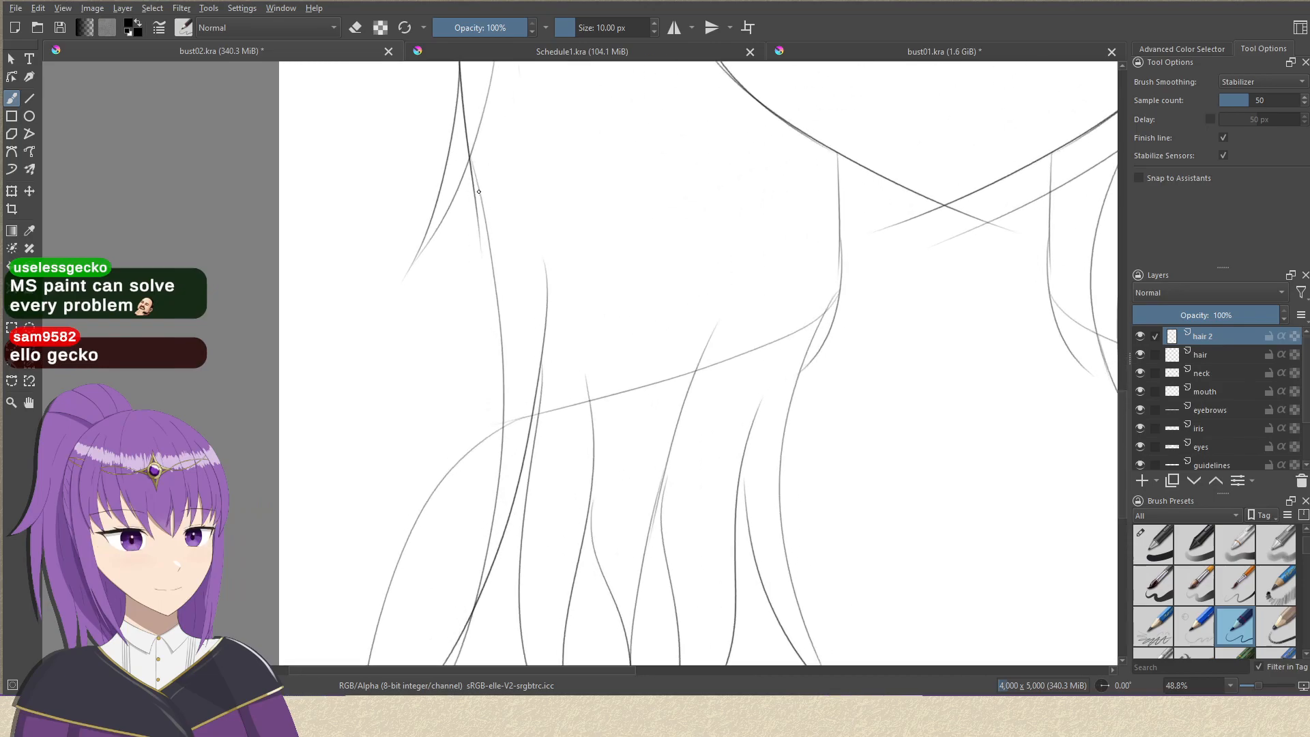
pyautogui.moveTo(477, 198)
pyautogui.mouseDown()
pyautogui.moveTo(419, 470)
pyautogui.moveTo(419, 555)
pyautogui.mouseUp()
pyautogui.hotkey('ctrl', 'z')
pyautogui.moveTo(476, 173)
pyautogui.mouseDown()
pyautogui.moveTo(424, 400)
pyautogui.moveTo(395, 628)
pyautogui.mouseUp()
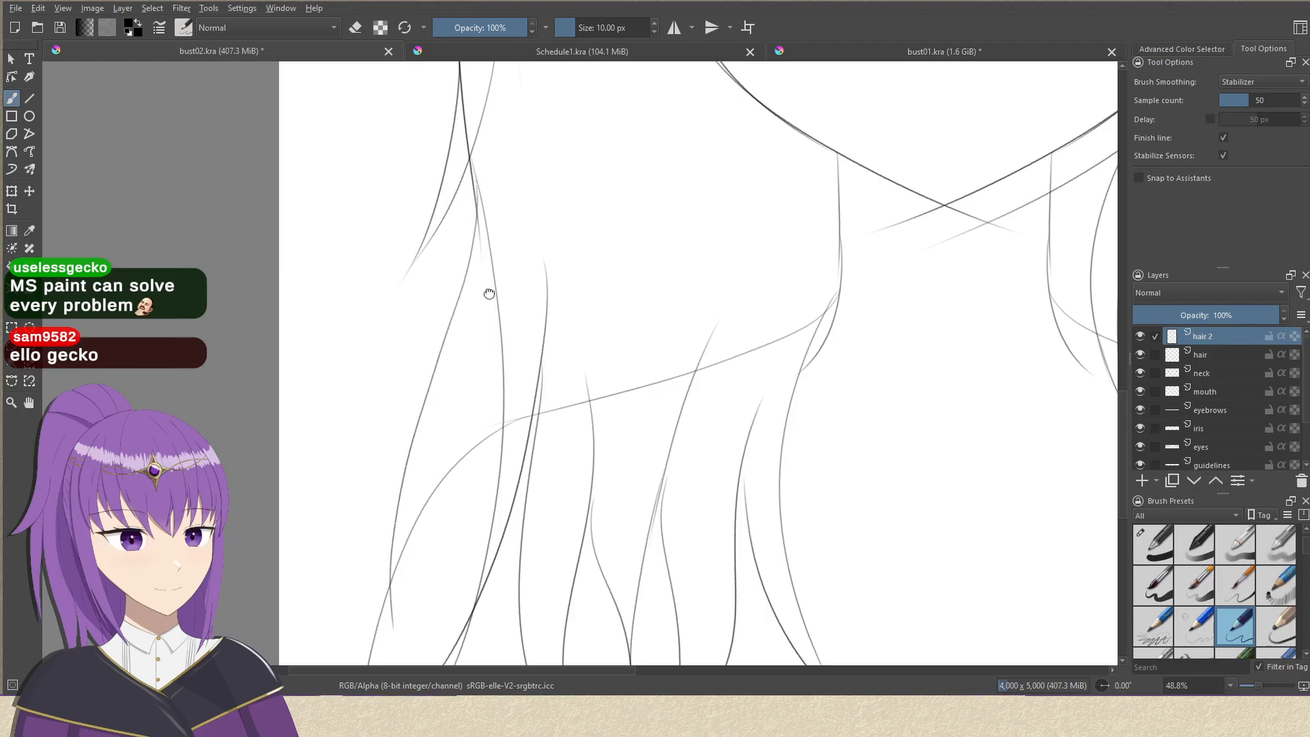
pyautogui.moveTo(485, 293); pyautogui.dragTo(521, 167)
pyautogui.moveTo(518, 270); pyautogui.dragTo(414, 609)
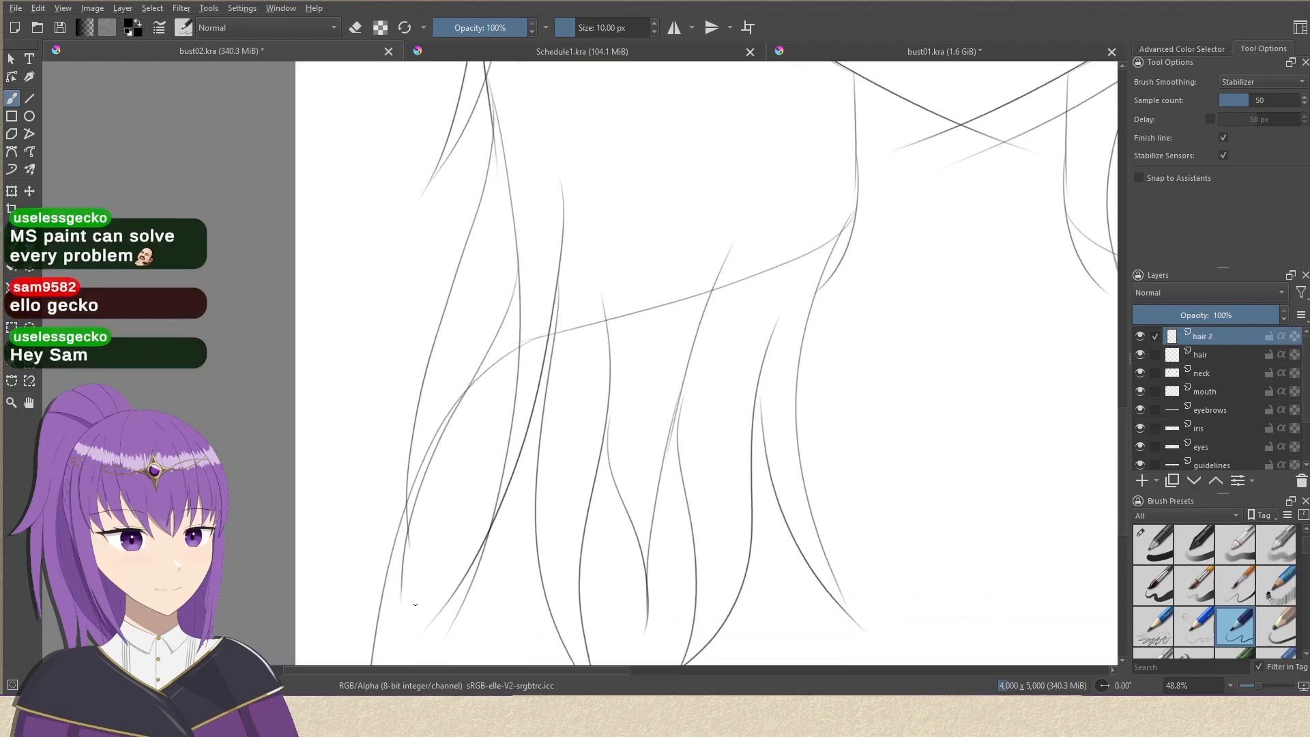
pyautogui.moveTo(492, 429); pyautogui.dragTo(468, 510)
pyautogui.moveTo(603, 410); pyautogui.dragTo(551, 491)
pyautogui.moveTo(562, 418); pyautogui.dragTo(524, 481)
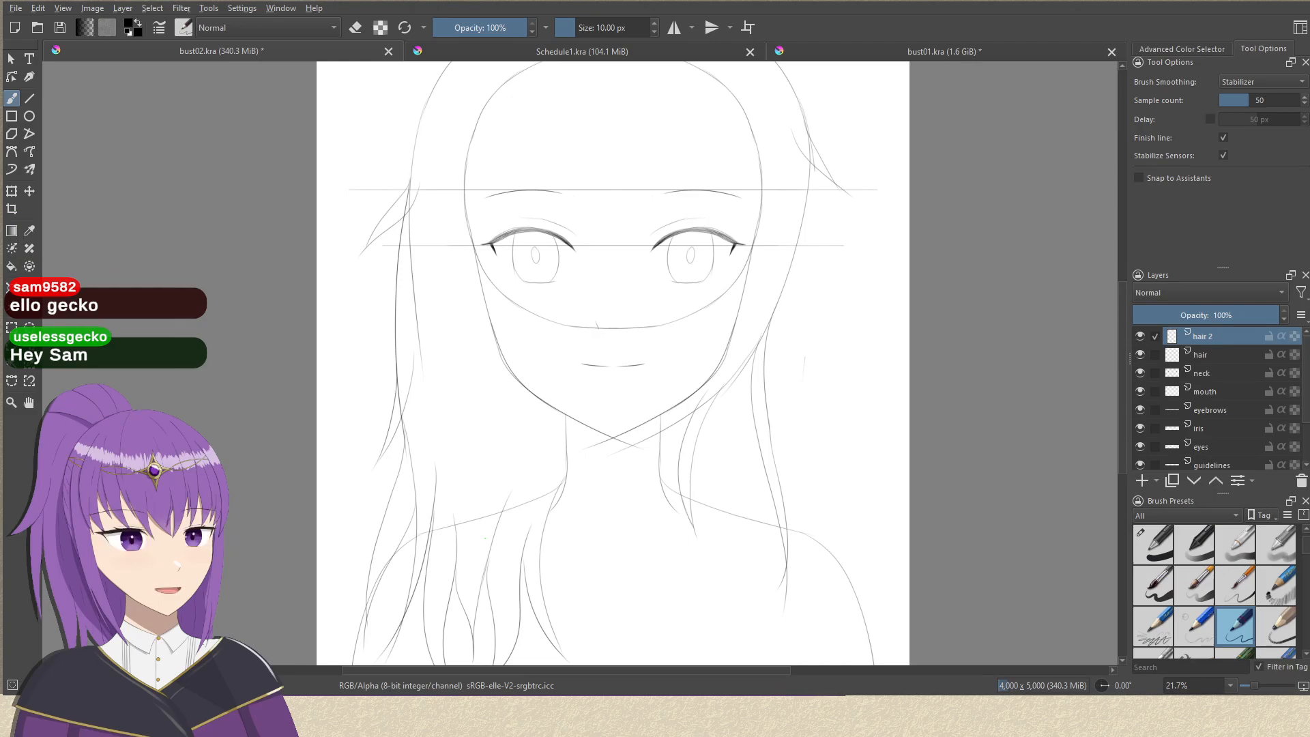
pyautogui.moveTo(627, 329); pyautogui.dragTo(589, 421)
pyautogui.moveTo(608, 343); pyautogui.dragTo(670, 360)
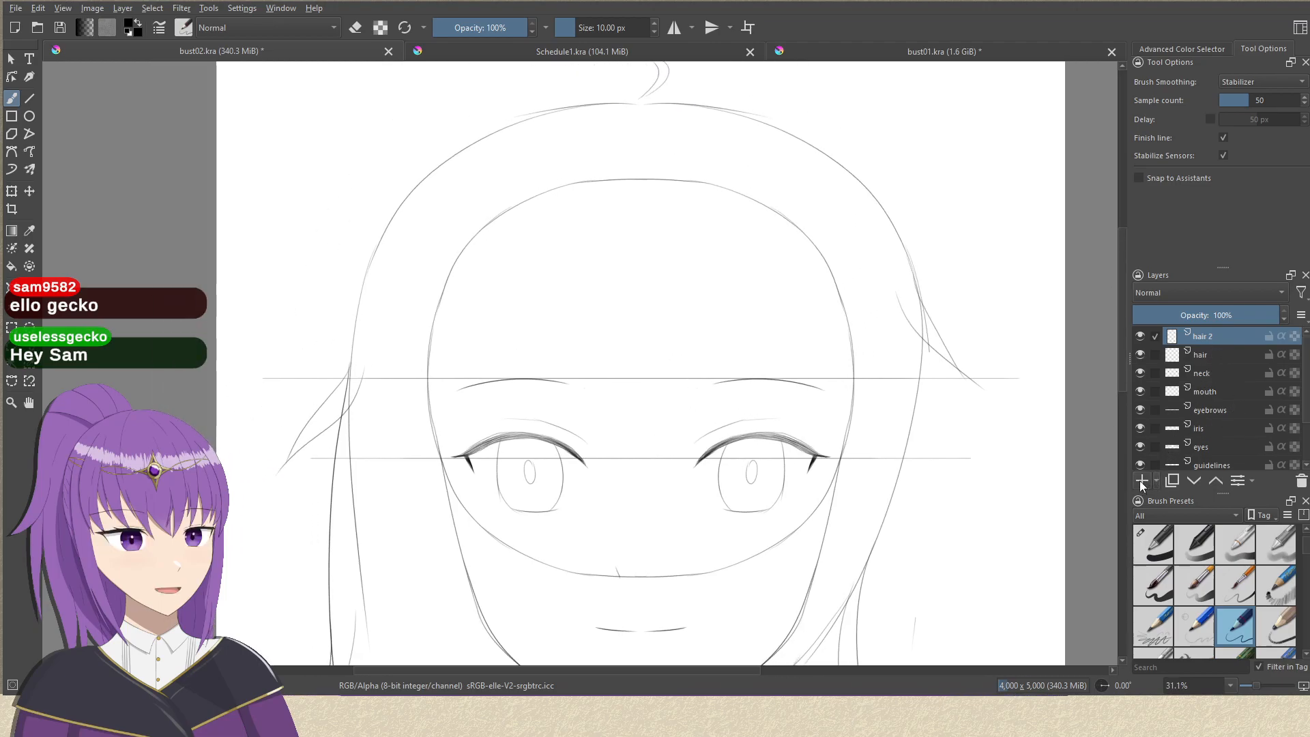
pyautogui.scroll(1, 810, 401)
pyautogui.moveTo(635, 112)
pyautogui.mouseDown()
pyautogui.moveTo(785, 130)
pyautogui.moveTo(785, 113)
pyautogui.moveTo(615, 146)
pyautogui.moveTo(617, 123)
pyautogui.moveTo(617, 518)
pyautogui.mouseUp()
pyautogui.moveTo(583, 371)
pyautogui.mouseDown()
pyautogui.moveTo(540, 307)
pyautogui.moveTo(502, 387)
pyautogui.mouseUp()
pyautogui.scroll(-1, 508, 386)
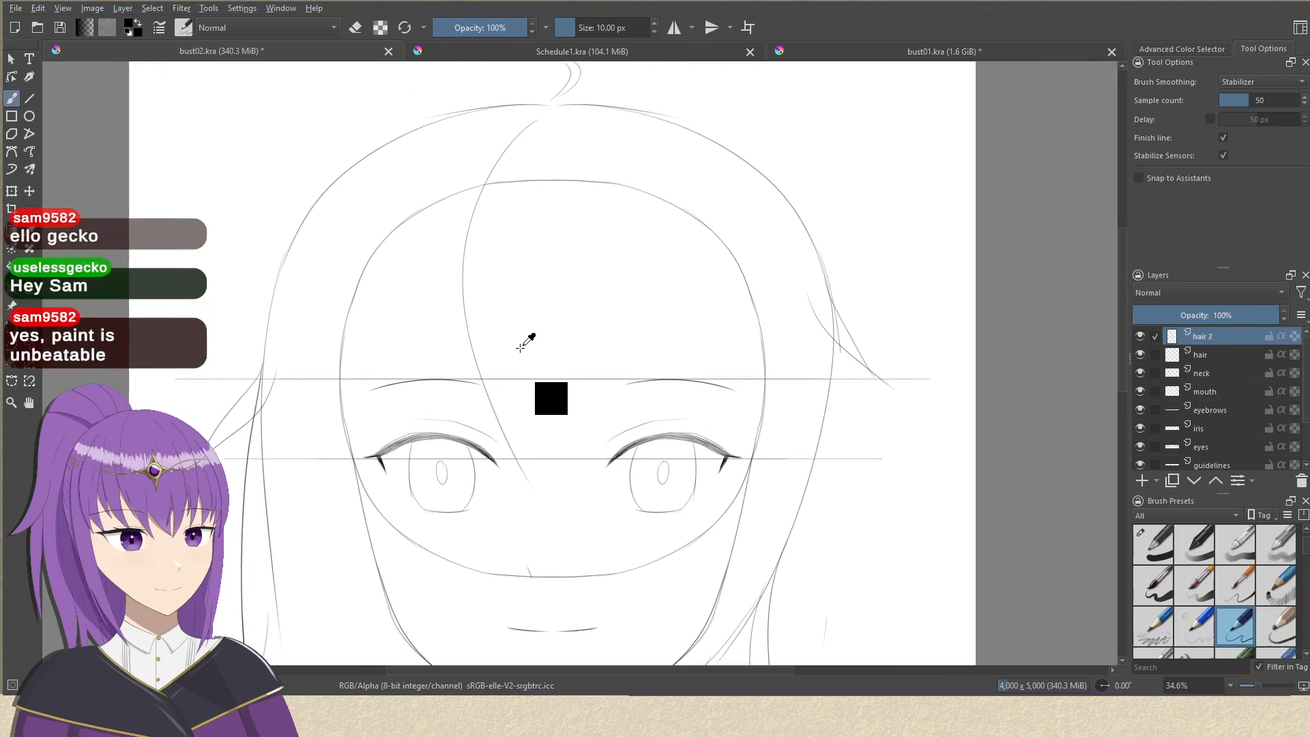
pyautogui.hotkey('ctrl', 'z')
pyautogui.moveTo(556, 352); pyautogui.dragTo(568, 330)
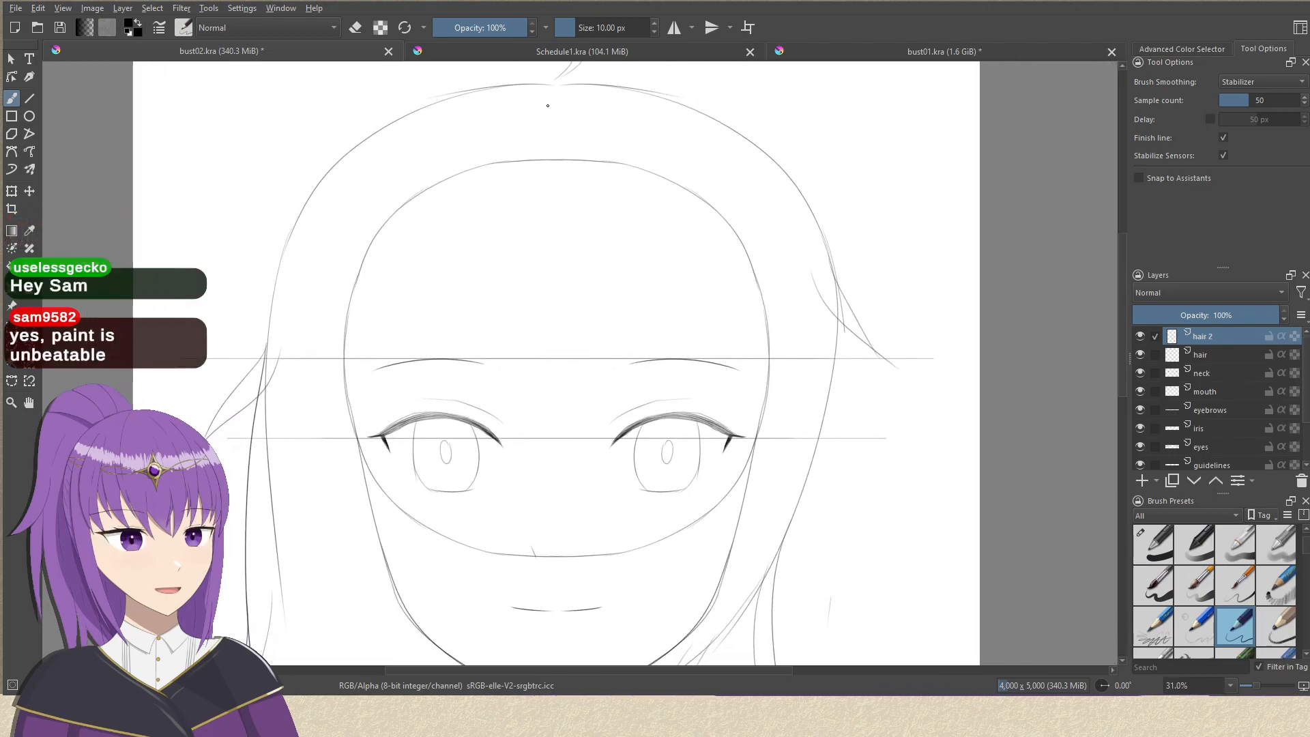
pyautogui.moveTo(544, 89); pyautogui.dragTo(478, 430)
pyautogui.hotkey('ctrl', 'z')
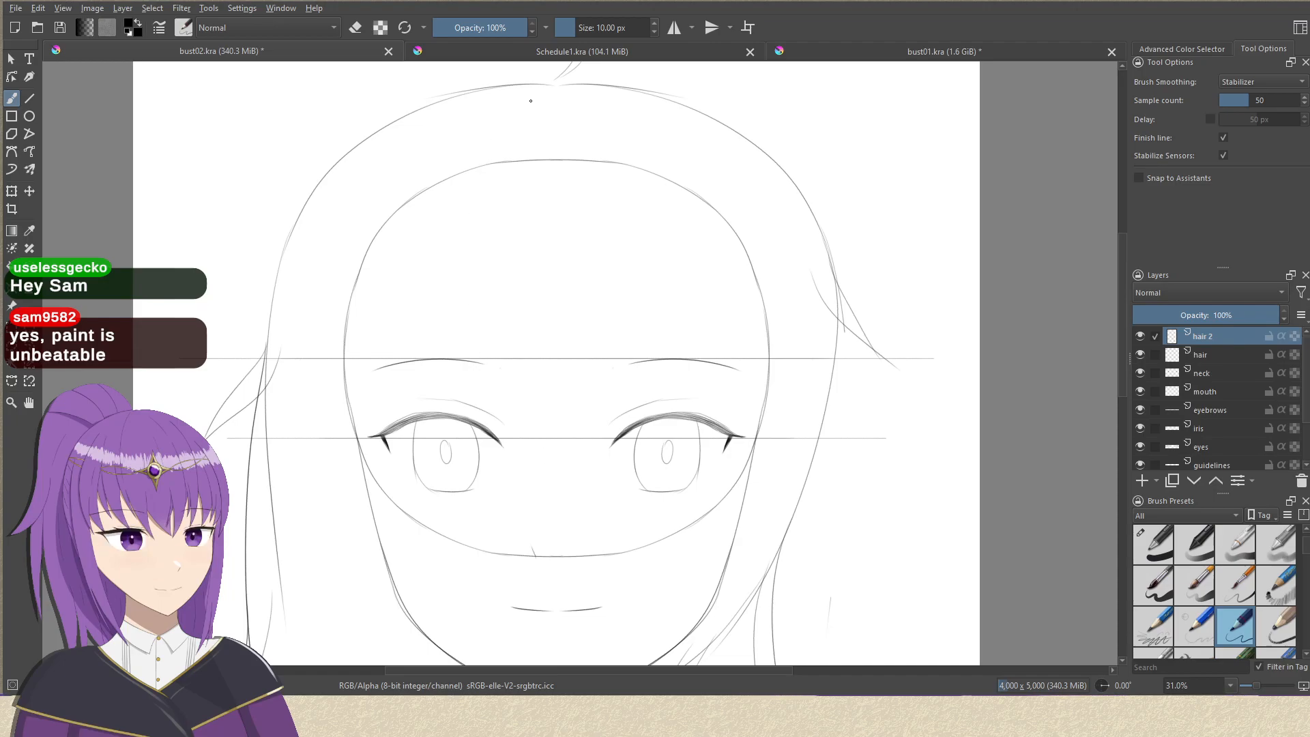
pyautogui.moveTo(536, 106)
pyautogui.mouseDown()
pyautogui.moveTo(508, 137)
pyautogui.moveTo(485, 495)
pyautogui.mouseUp()
pyautogui.hotkey('ctrl', 'z')
pyautogui.moveTo(527, 103); pyautogui.dragTo(543, 539)
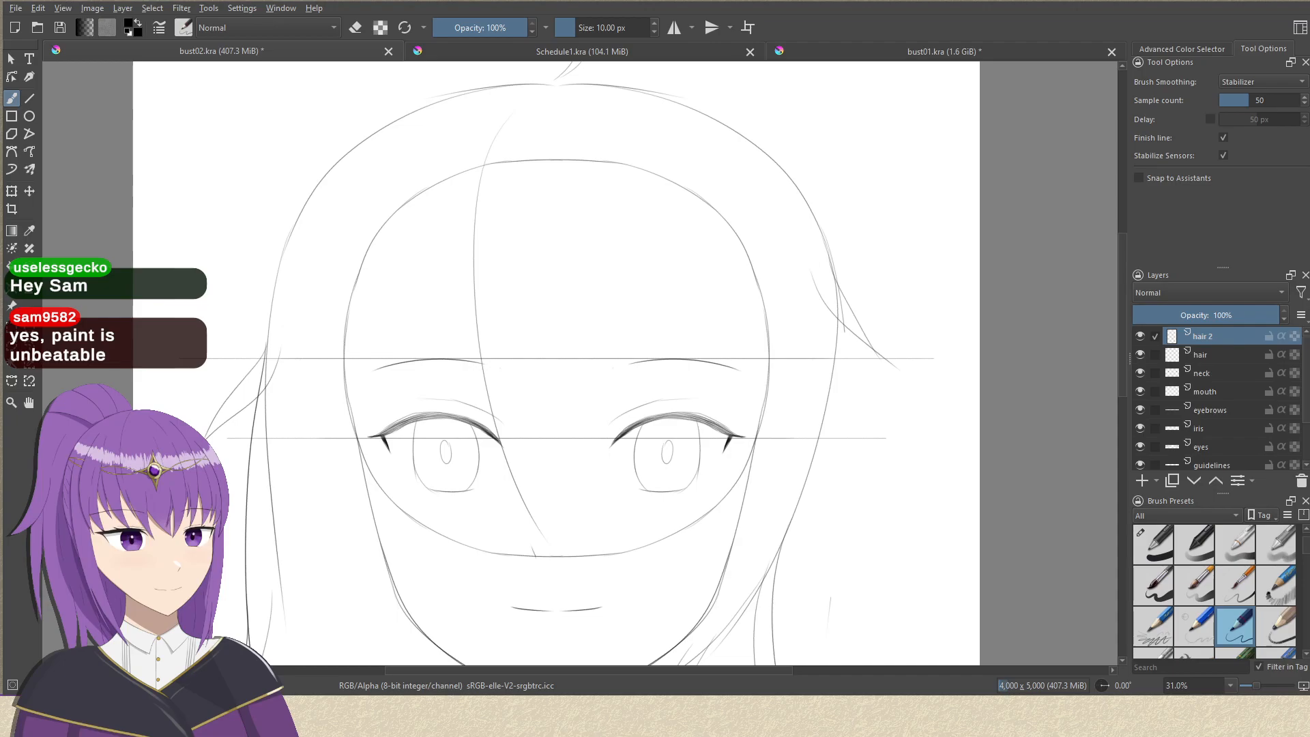
pyautogui.moveTo(611, 232); pyautogui.dragTo(609, 188)
pyautogui.moveTo(625, 108); pyautogui.dragTo(547, 522)
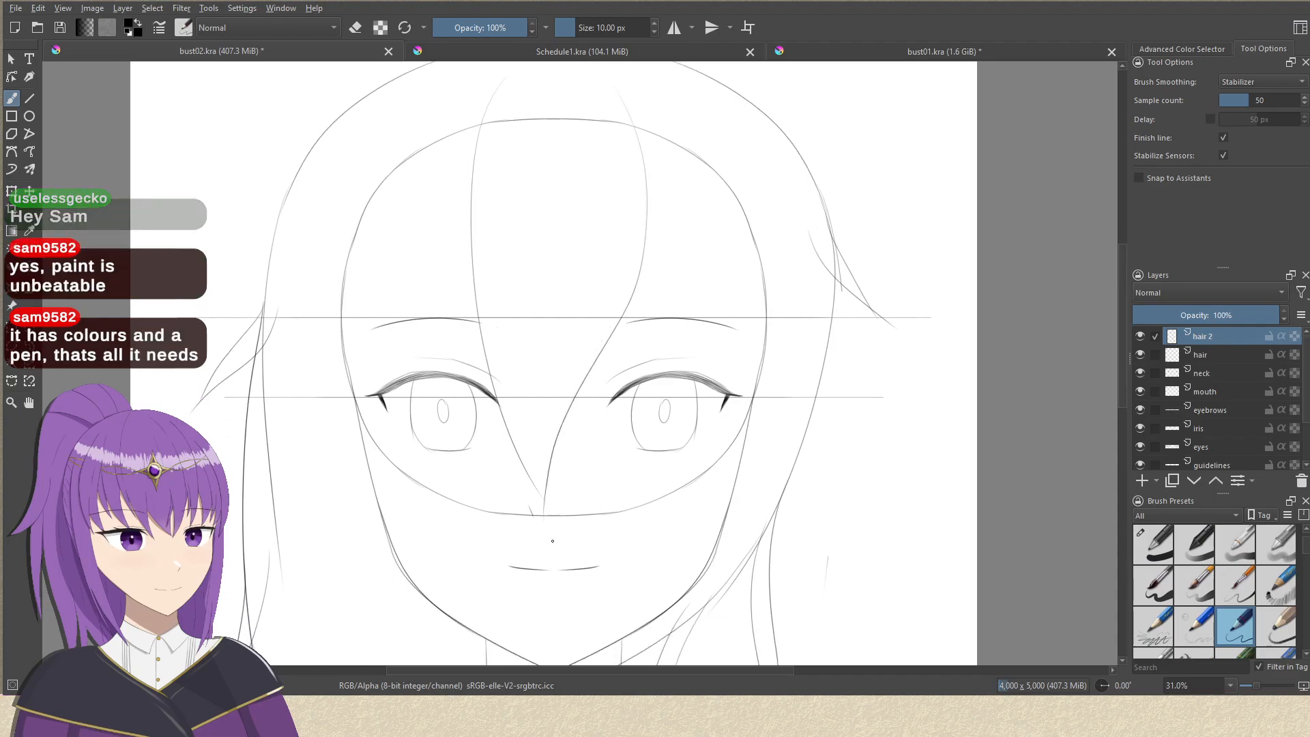
pyautogui.hotkey('ctrl', 'z')
pyautogui.hotkey('ctrl', 'z')
# Draw a large central bang with curved strands from the upper forehead, tapering to a point between the eyes at nose level.
pyautogui.moveTo(480, 99); pyautogui.dragTo(604, 488)
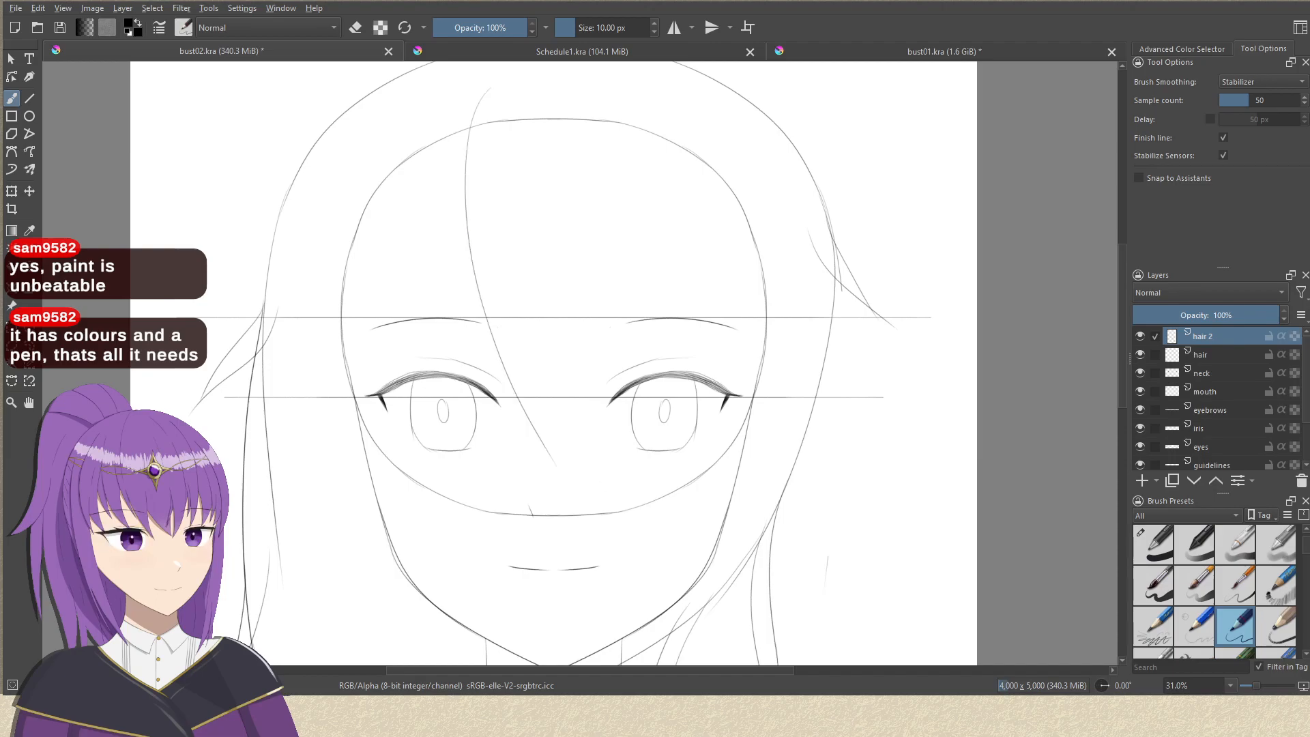
pyautogui.moveTo(639, 102)
pyautogui.mouseDown()
pyautogui.moveTo(539, 379)
pyautogui.moveTo(539, 481)
pyautogui.mouseUp()
pyautogui.hotkey('ctrl', 'z')
pyautogui.moveTo(626, 69)
pyautogui.mouseDown()
pyautogui.moveTo(645, 123)
pyautogui.moveTo(538, 512)
pyautogui.mouseUp()
pyautogui.hotkey('ctrl', 'z')
pyautogui.moveTo(647, 121)
pyautogui.mouseDown()
pyautogui.moveTo(596, 314)
pyautogui.moveTo(573, 488)
pyautogui.mouseUp()
pyautogui.hotkey('ctrl', 'z')
pyautogui.moveTo(624, 81); pyautogui.dragTo(565, 513)
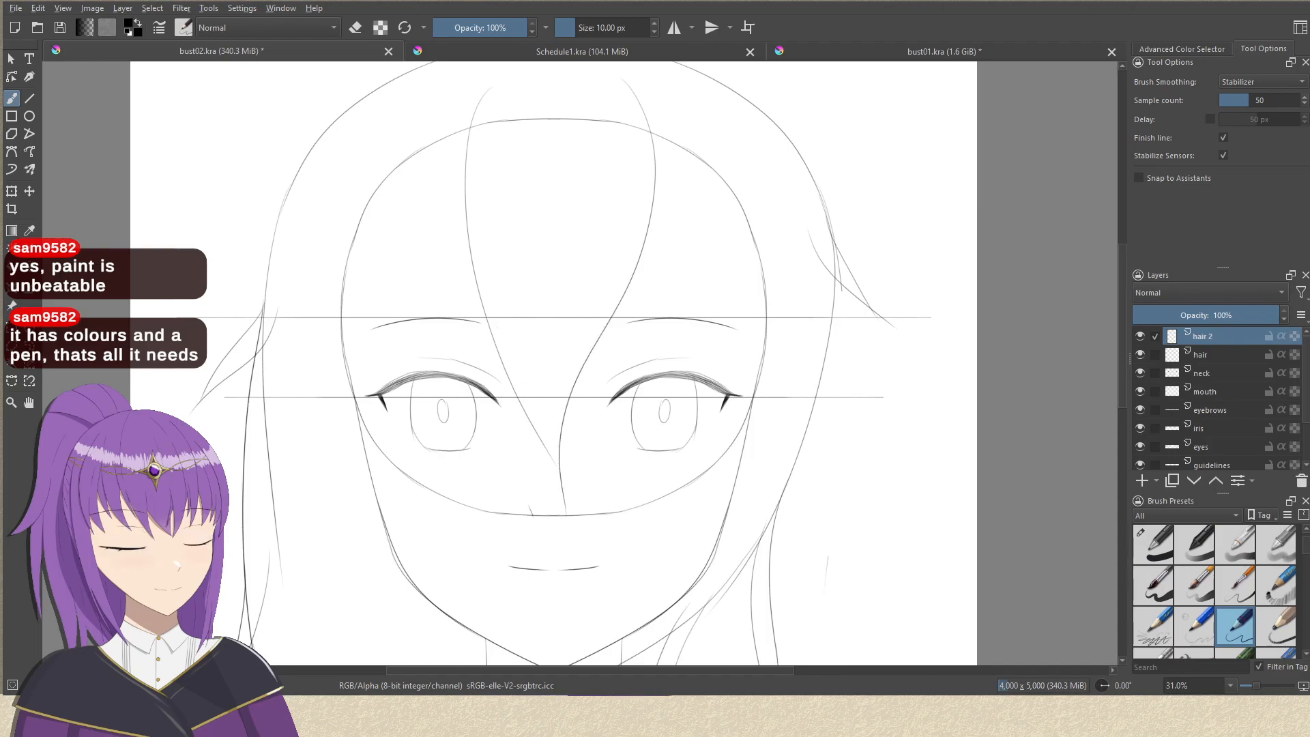
pyautogui.moveTo(497, 77); pyautogui.dragTo(564, 512)
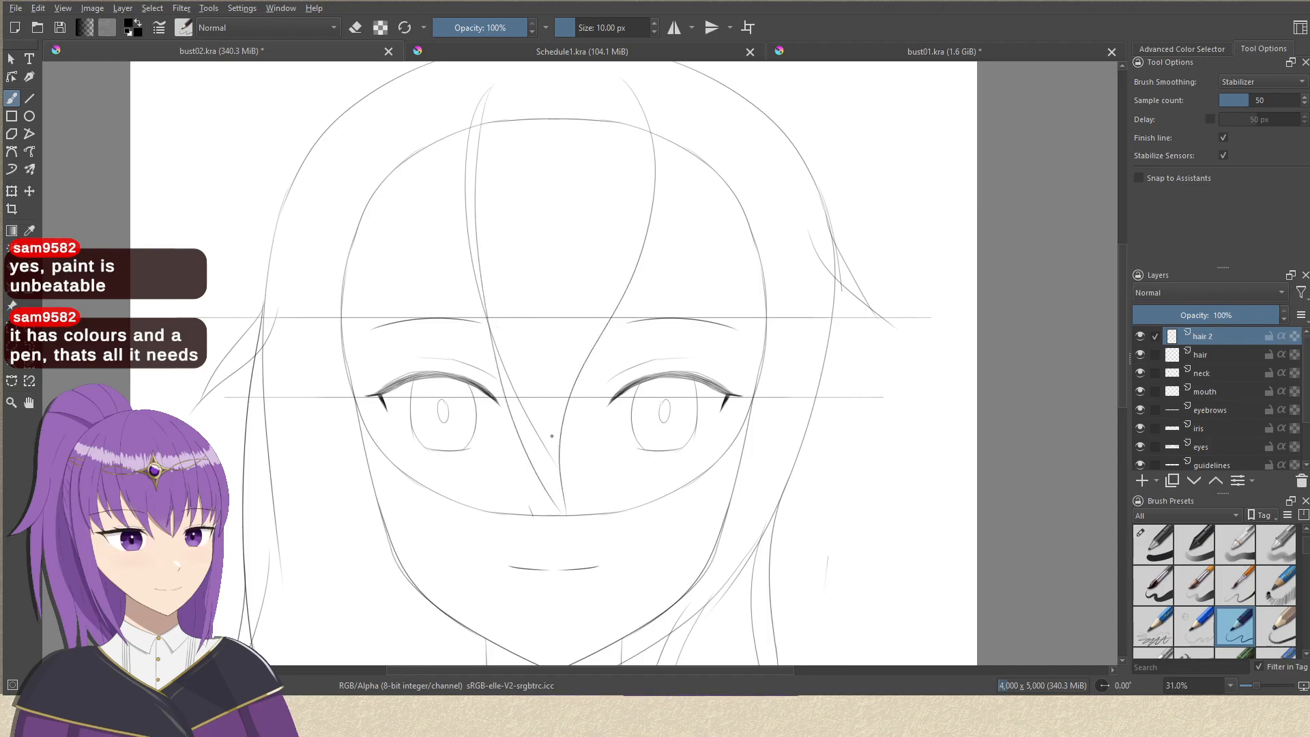
pyautogui.moveTo(591, 415); pyautogui.dragTo(623, 410)
pyautogui.moveTo(588, 506); pyautogui.dragTo(606, 399)
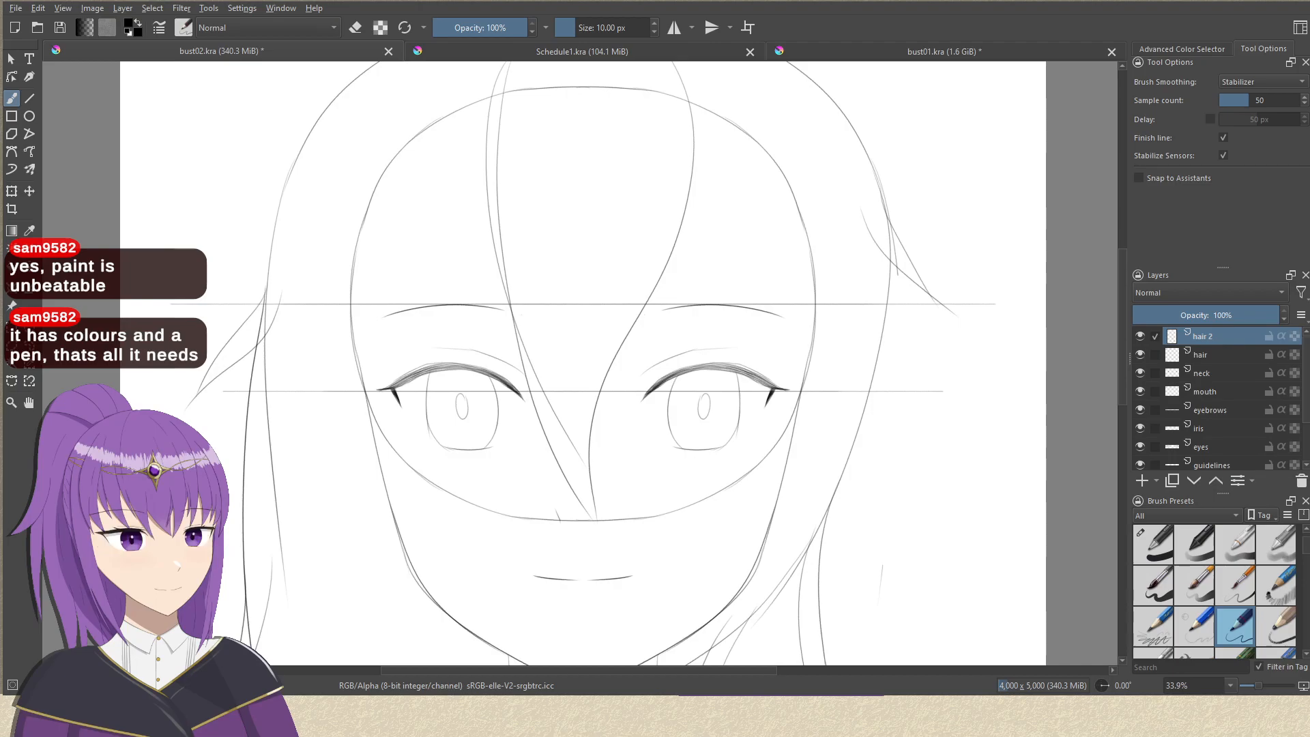
pyautogui.moveTo(497, 216); pyautogui.dragTo(560, 224)
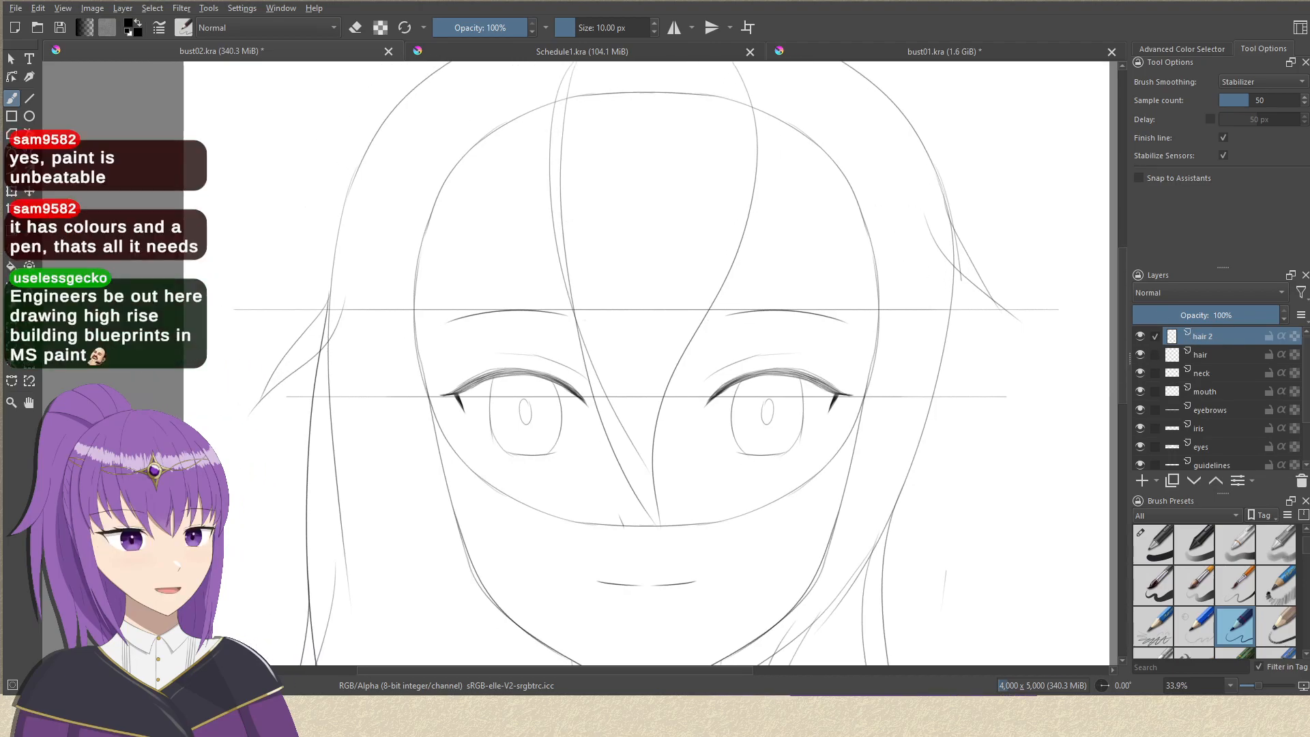
pyautogui.moveTo(464, 179); pyautogui.dragTo(450, 219)
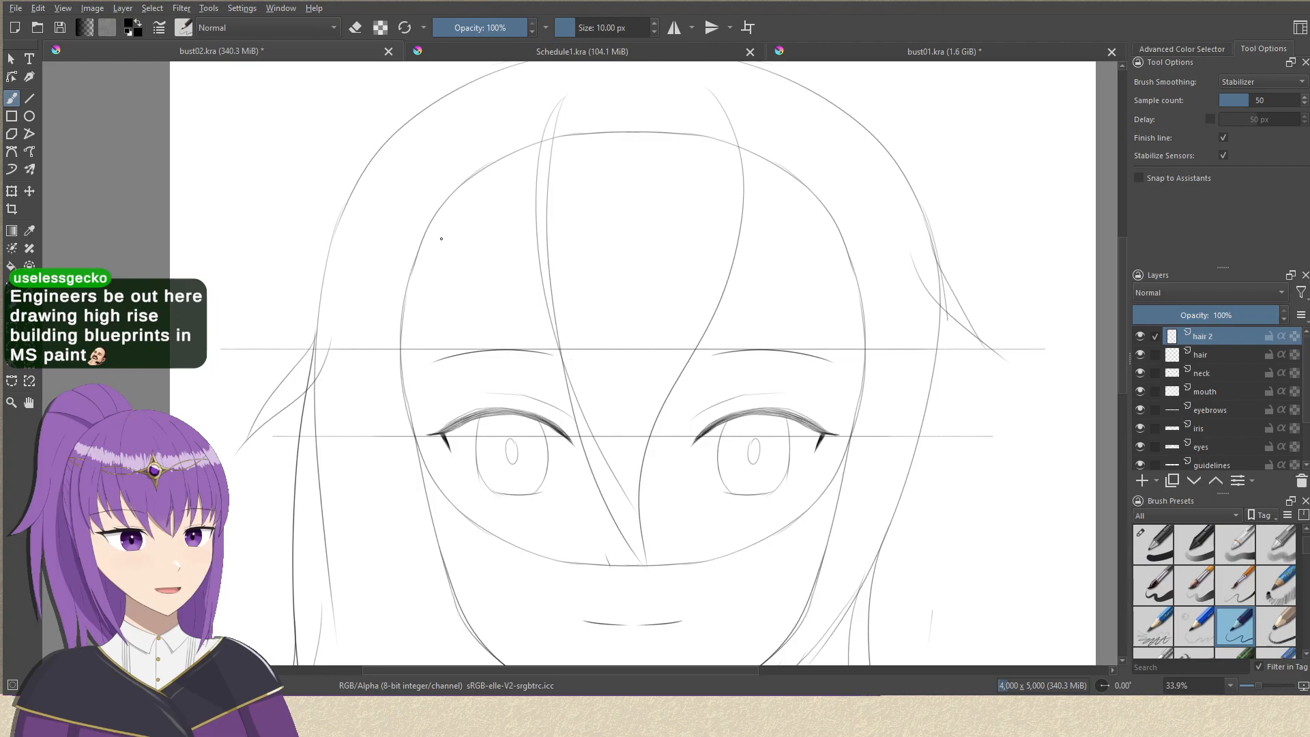
pyautogui.moveTo(663, 314); pyautogui.dragTo(685, 204)
pyautogui.moveTo(715, 436); pyautogui.dragTo(756, 353)
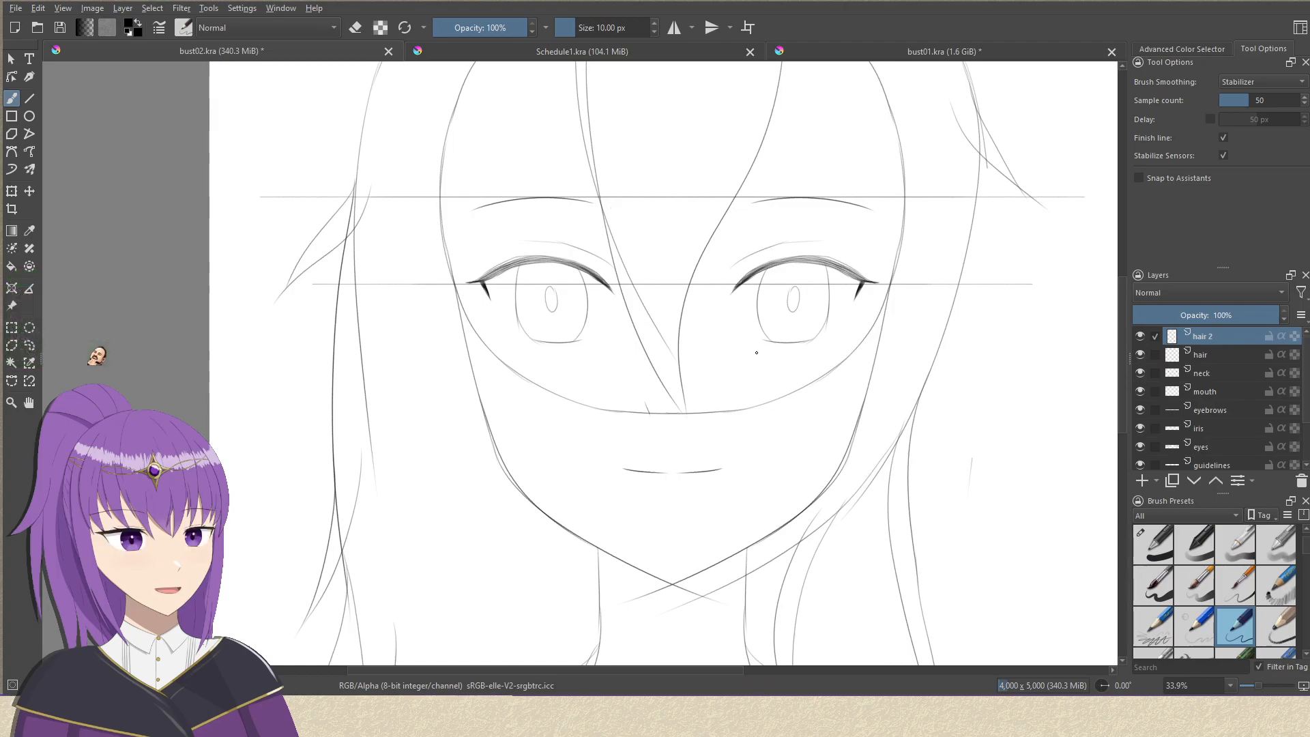
pyautogui.moveTo(603, 323); pyautogui.dragTo(567, 445)
pyautogui.moveTo(729, 375)
pyautogui.mouseDown()
pyautogui.moveTo(759, 352)
pyautogui.moveTo(757, 326)
pyautogui.moveTo(726, 354)
pyautogui.mouseUp()
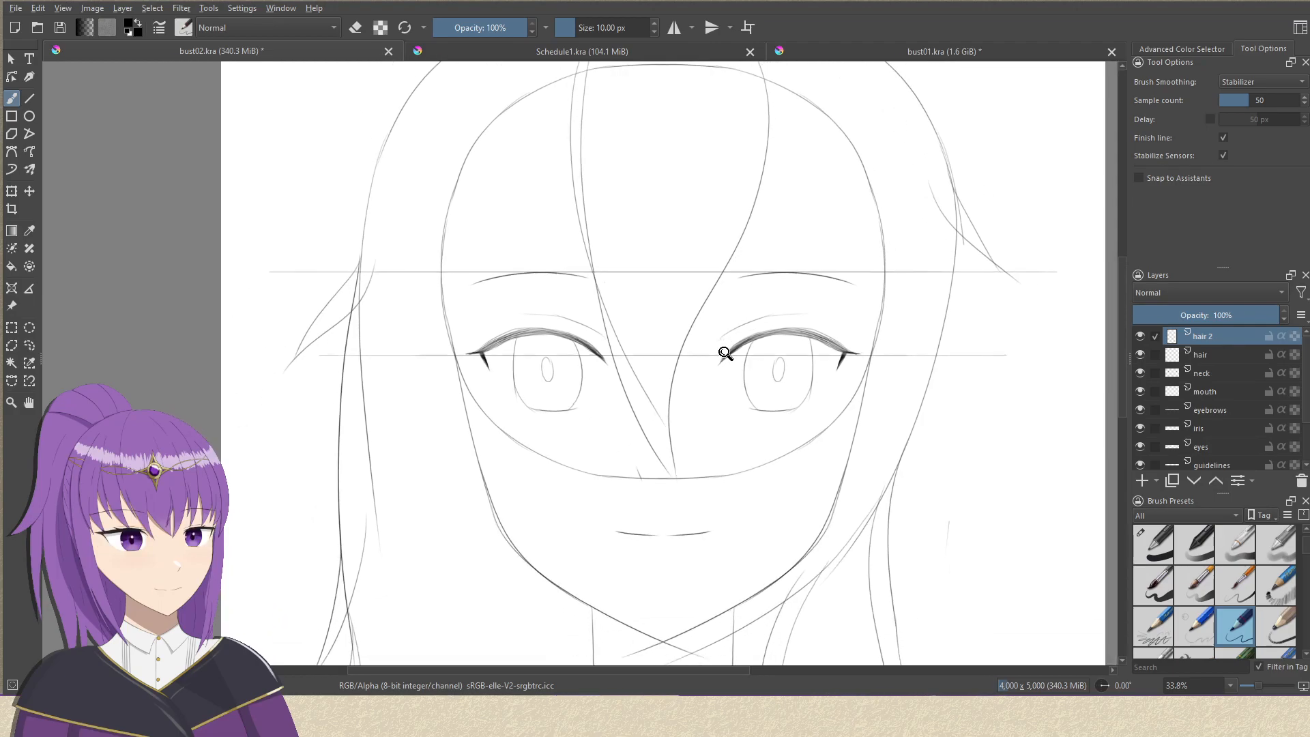
pyautogui.moveTo(649, 284); pyautogui.dragTo(710, 356)
pyautogui.scroll(2, 696, 338)
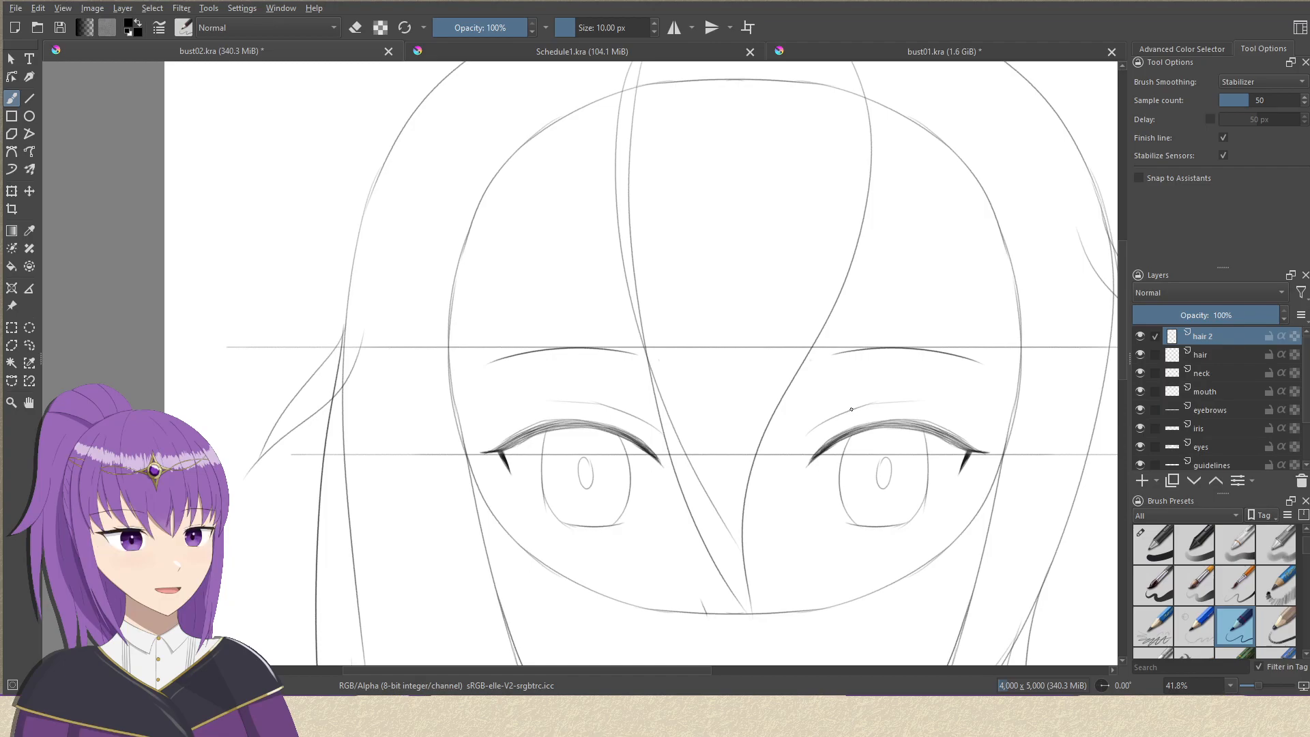
pyautogui.moveTo(752, 293); pyautogui.dragTo(761, 289)
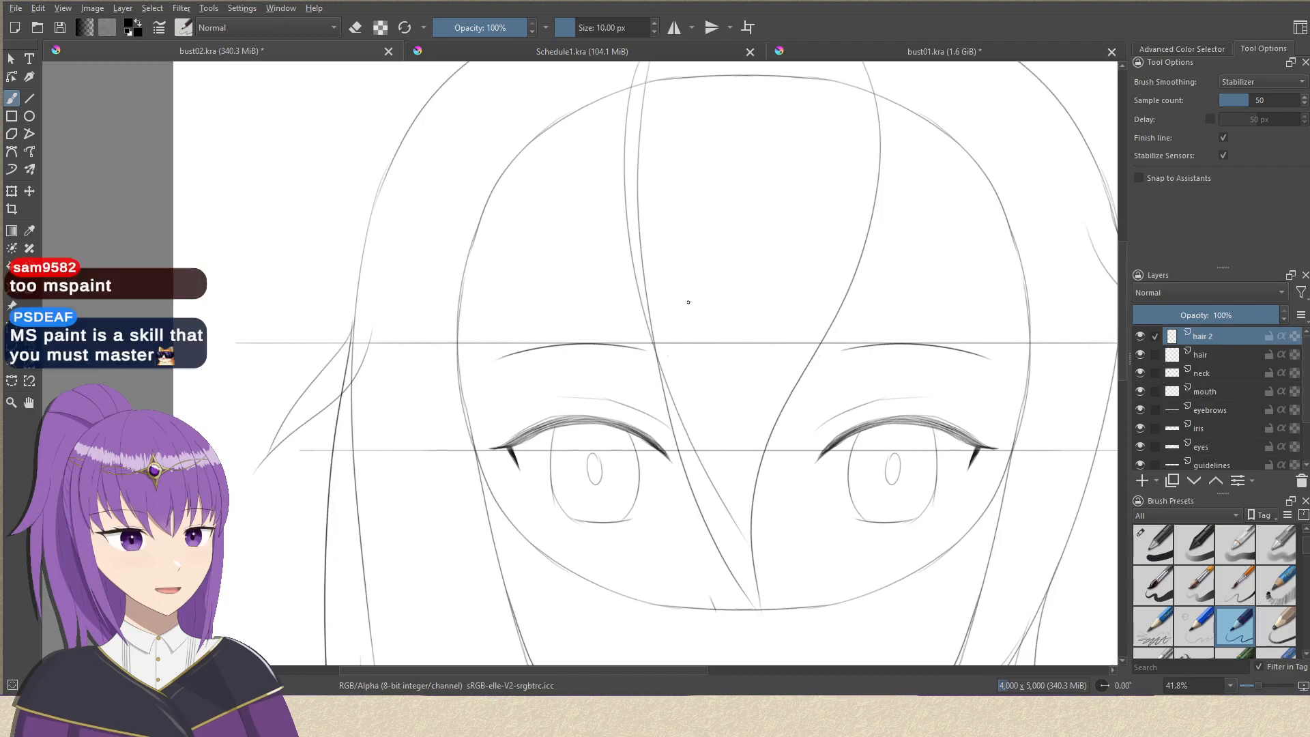
pyautogui.moveTo(655, 405); pyautogui.dragTo(691, 357)
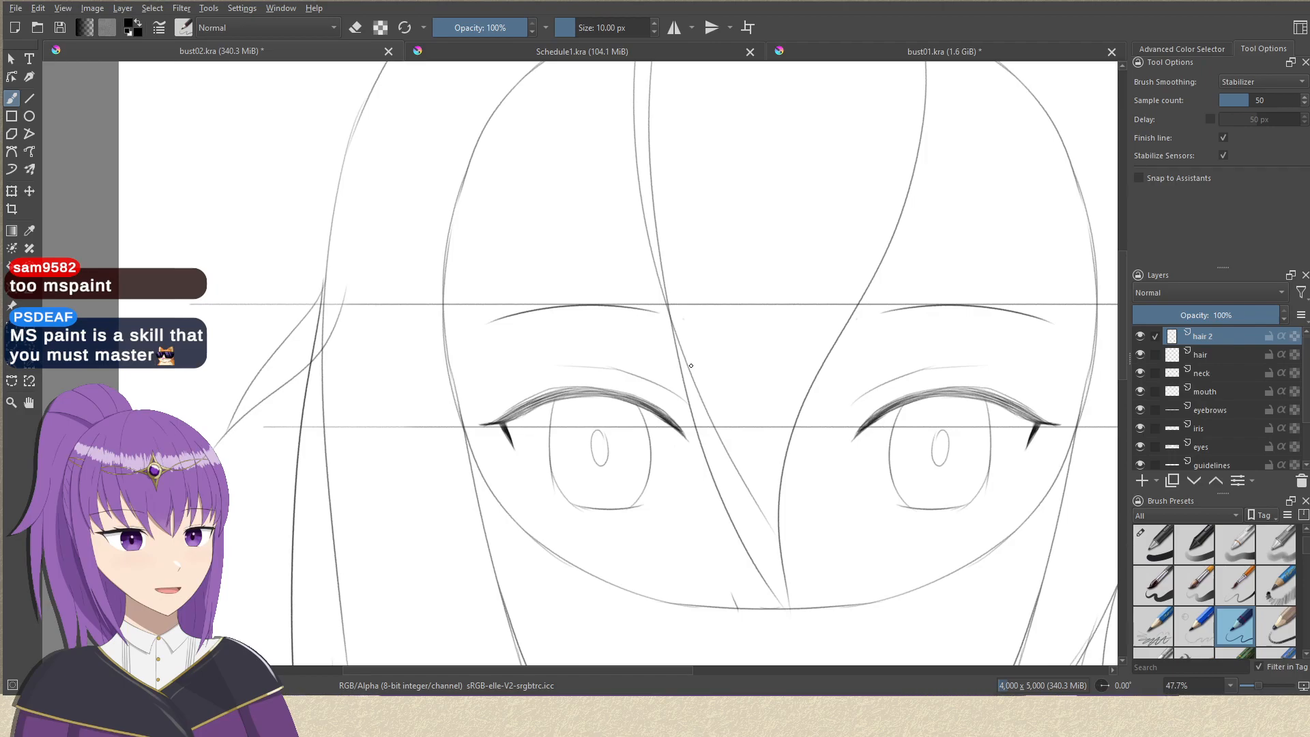
pyautogui.moveTo(643, 213)
pyautogui.mouseDown()
pyautogui.moveTo(583, 326)
pyautogui.moveTo(658, 222)
pyautogui.mouseUp()
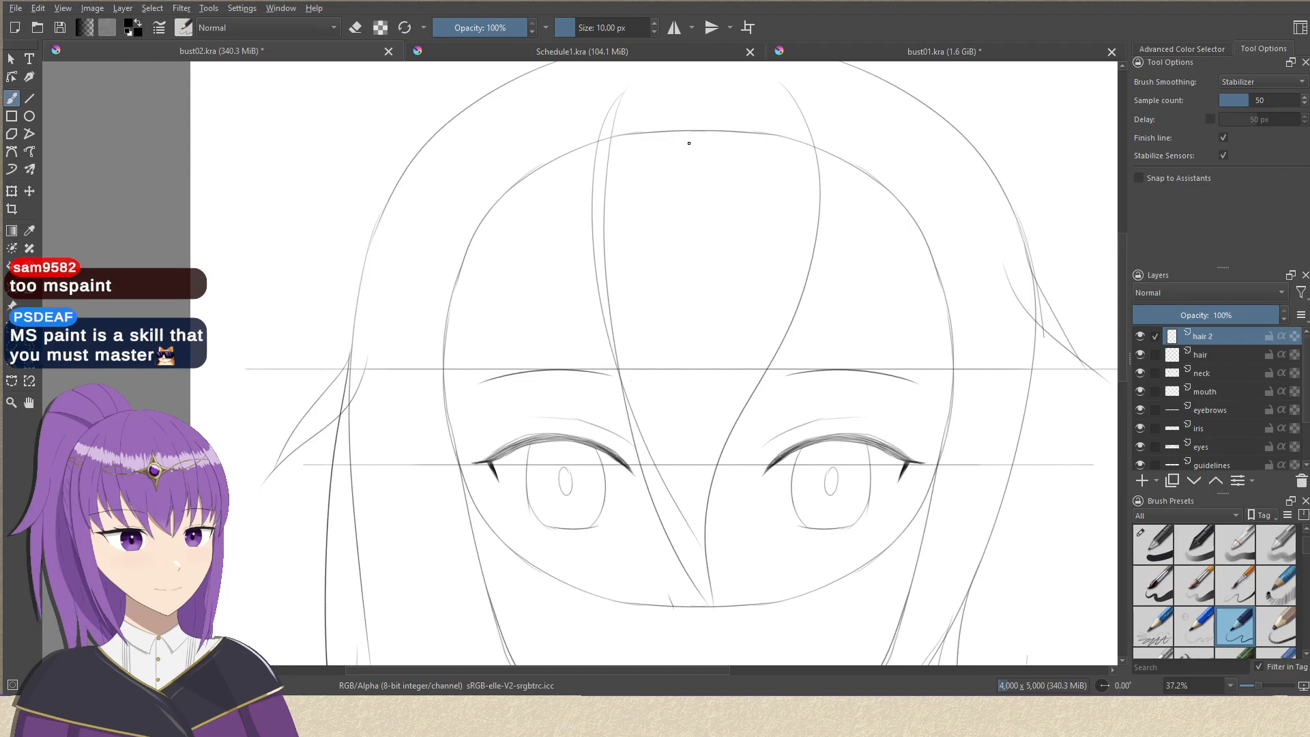
# Draw the outer strand of the left bang, curving from near the crown down to the outer corner of the left eye.
pyautogui.moveTo(627, 137); pyautogui.dragTo(611, 190)
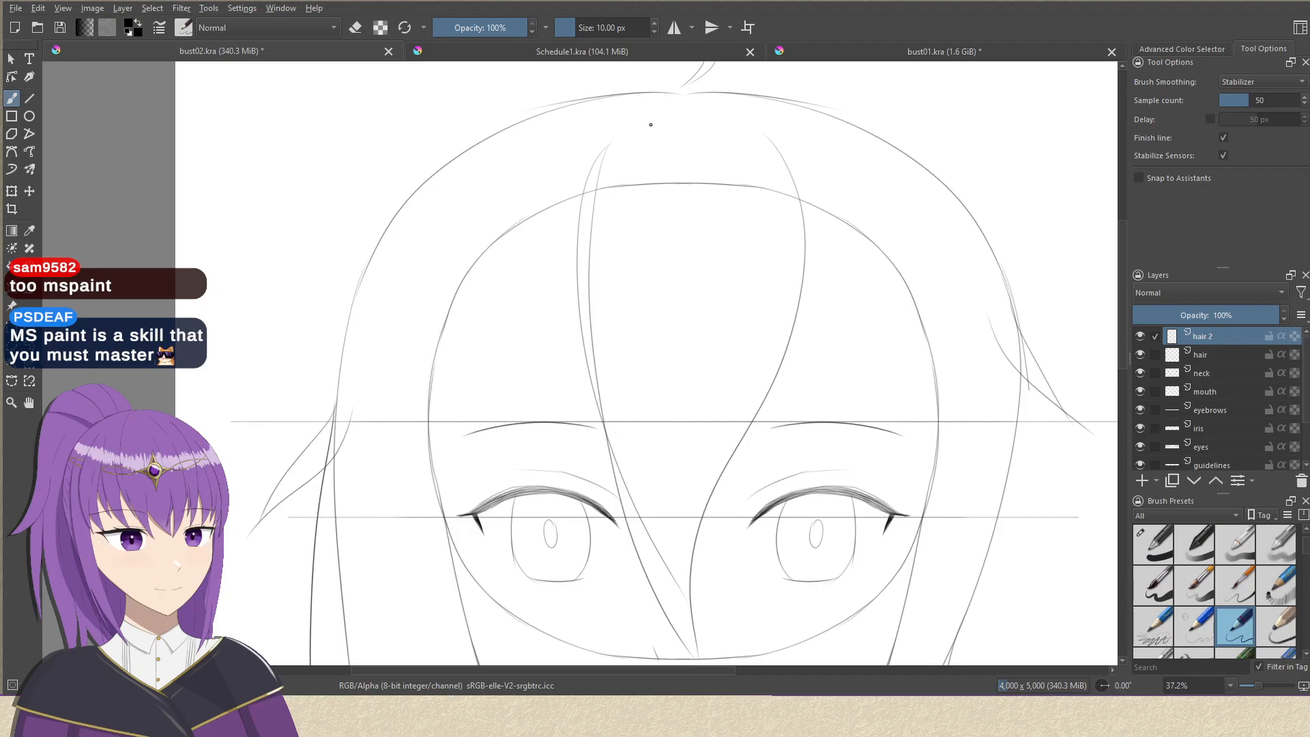
pyautogui.moveTo(658, 120)
pyautogui.mouseDown()
pyautogui.moveTo(584, 232)
pyautogui.moveTo(625, 152)
pyautogui.mouseUp()
pyautogui.hotkey('ctrl', 'z')
pyautogui.moveTo(604, 82); pyautogui.dragTo(580, 474)
pyautogui.hotkey('ctrl', 'z')
pyautogui.moveTo(598, 87)
pyautogui.mouseDown()
pyautogui.moveTo(473, 345)
pyautogui.moveTo(533, 505)
pyautogui.mouseUp()
pyautogui.hotkey('ctrl', 'z')
pyautogui.moveTo(601, 89)
pyautogui.mouseDown()
pyautogui.moveTo(478, 260)
pyautogui.moveTo(530, 469)
pyautogui.mouseUp()
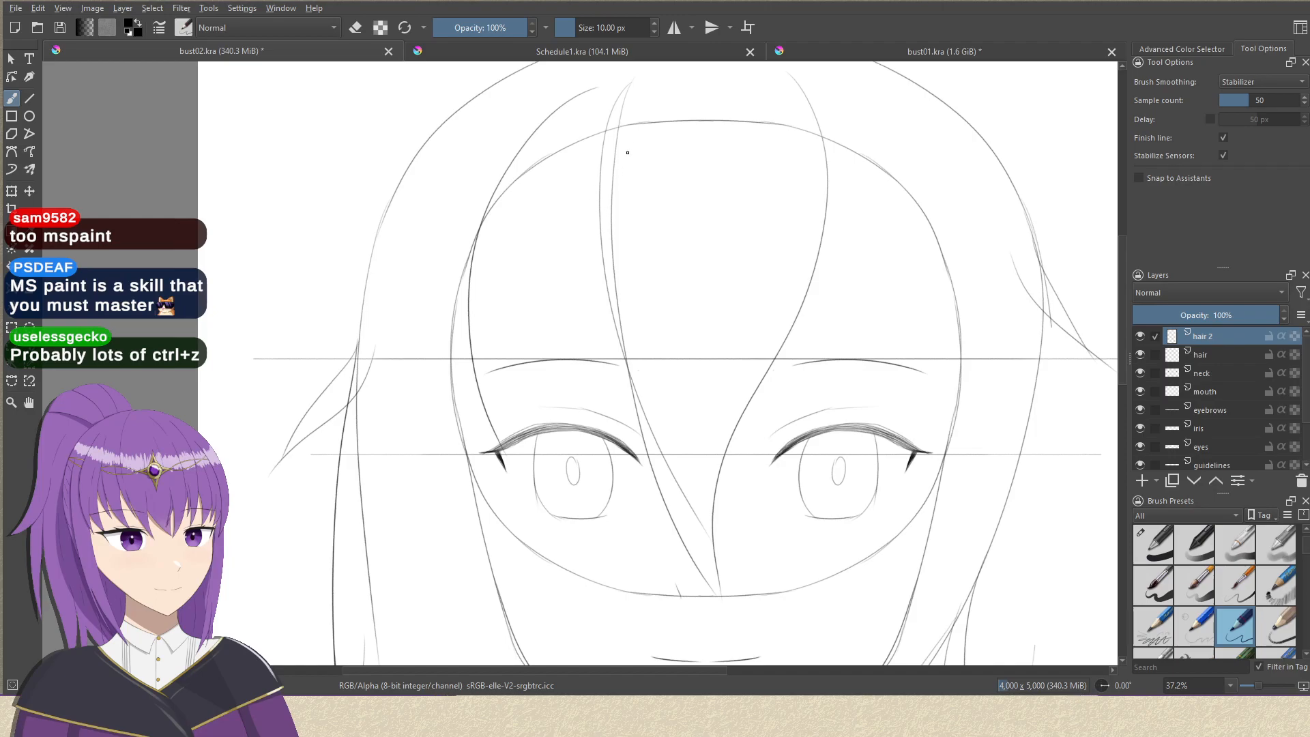
# Draw inner strands across the left side of the forehead, splitting the left bang into pointed locks that end at the left eye.
pyautogui.moveTo(640, 132)
pyautogui.mouseDown()
pyautogui.moveTo(600, 279)
pyautogui.moveTo(598, 463)
pyautogui.mouseUp()
pyautogui.moveTo(520, 331); pyautogui.dragTo(506, 445)
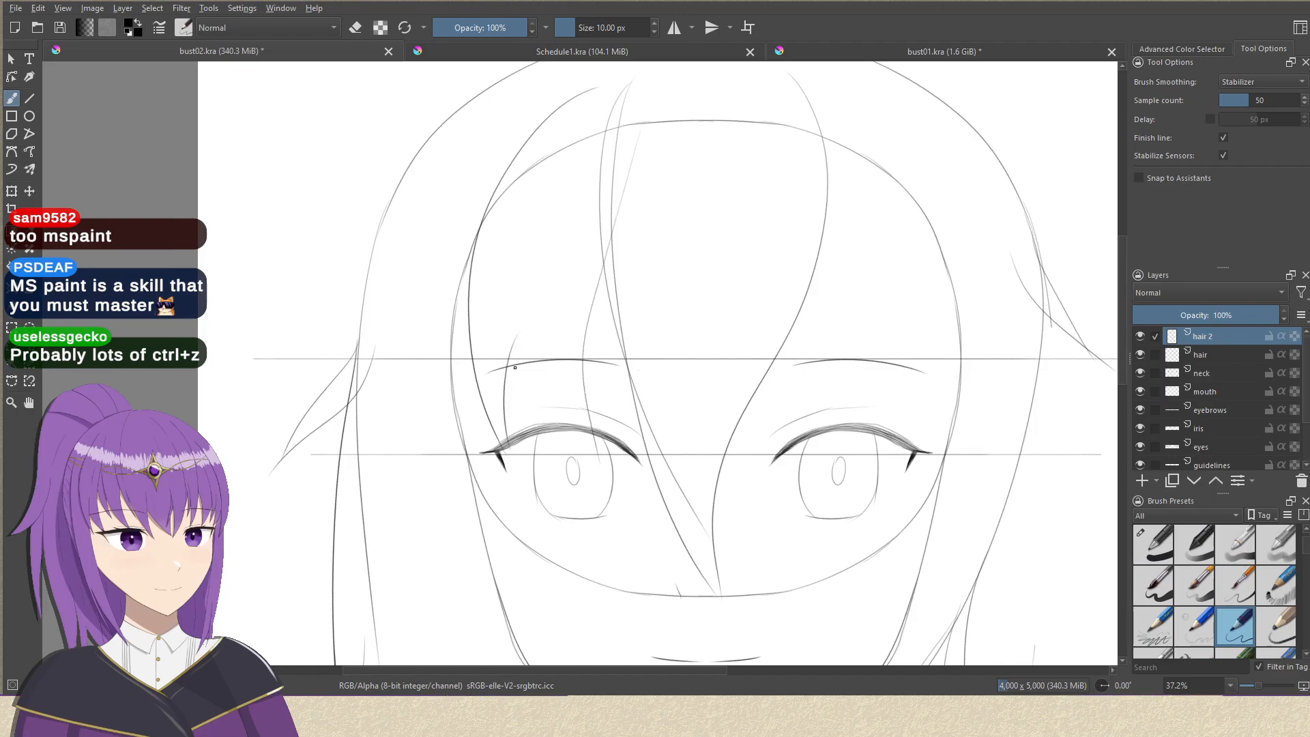
pyautogui.moveTo(549, 219)
pyautogui.mouseDown()
pyautogui.moveTo(516, 323)
pyautogui.moveTo(519, 432)
pyautogui.mouseUp()
pyautogui.hotkey('ctrl', 'z')
pyautogui.moveTo(522, 260); pyautogui.dragTo(580, 445)
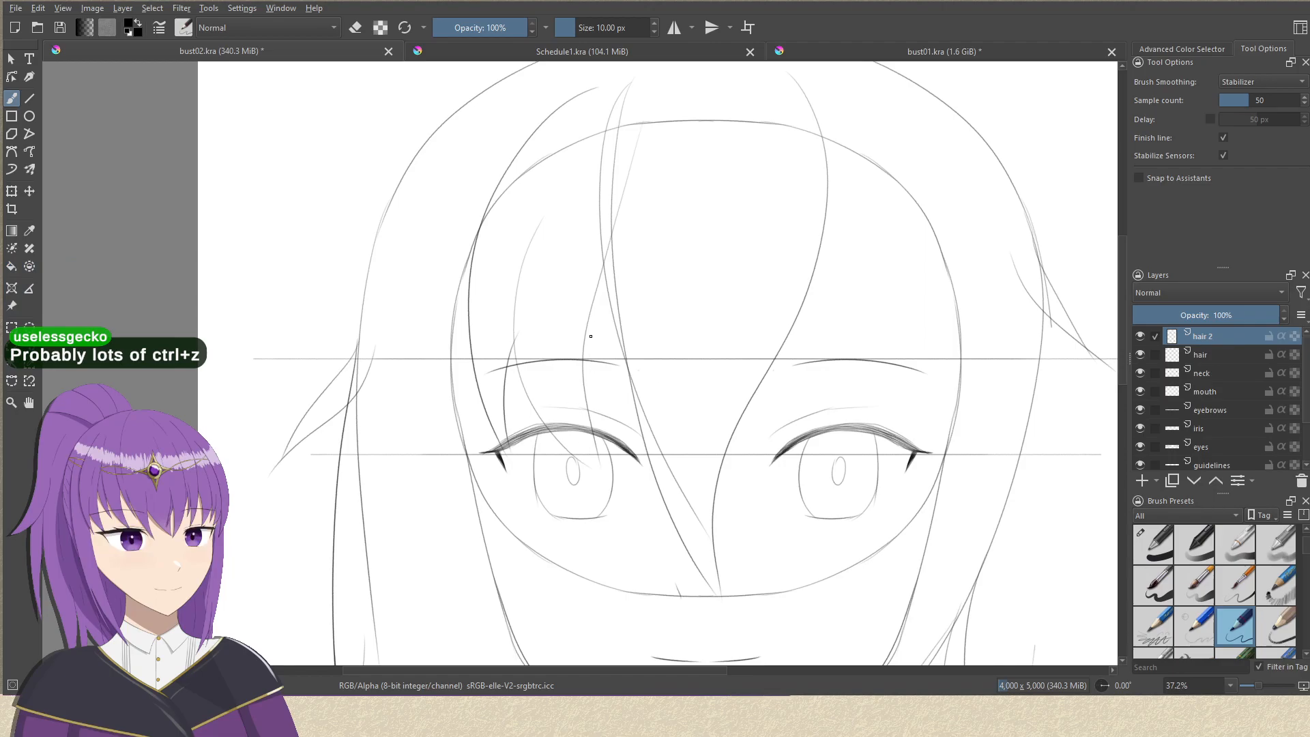
pyautogui.moveTo(587, 328); pyautogui.dragTo(615, 453)
pyautogui.moveTo(614, 318); pyautogui.dragTo(603, 440)
pyautogui.hotkey('ctrl', 'z')
pyautogui.moveTo(601, 310); pyautogui.dragTo(603, 450)
pyautogui.hotkey('ctrl', 'z')
pyautogui.moveTo(610, 289)
pyautogui.mouseDown()
pyautogui.moveTo(614, 432)
pyautogui.moveTo(335, 430)
pyautogui.mouseUp()
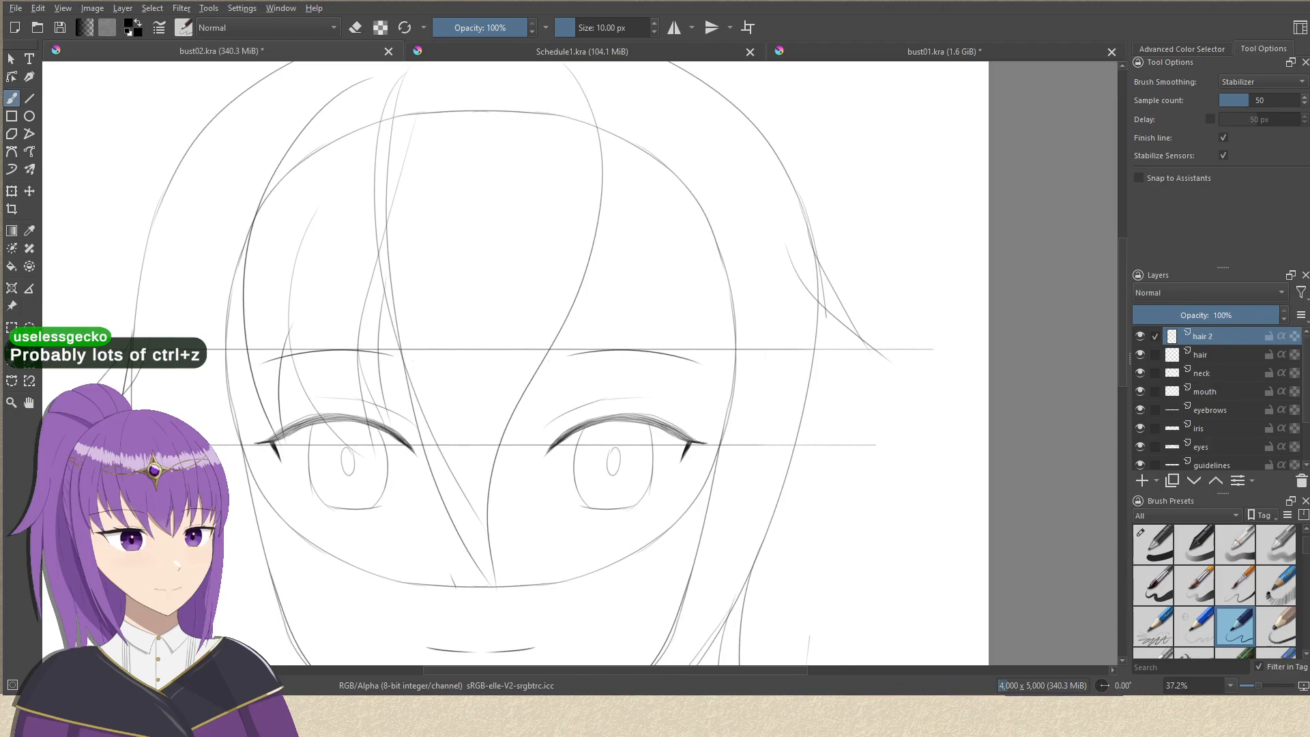
pyautogui.scroll(-3, 640, 365)
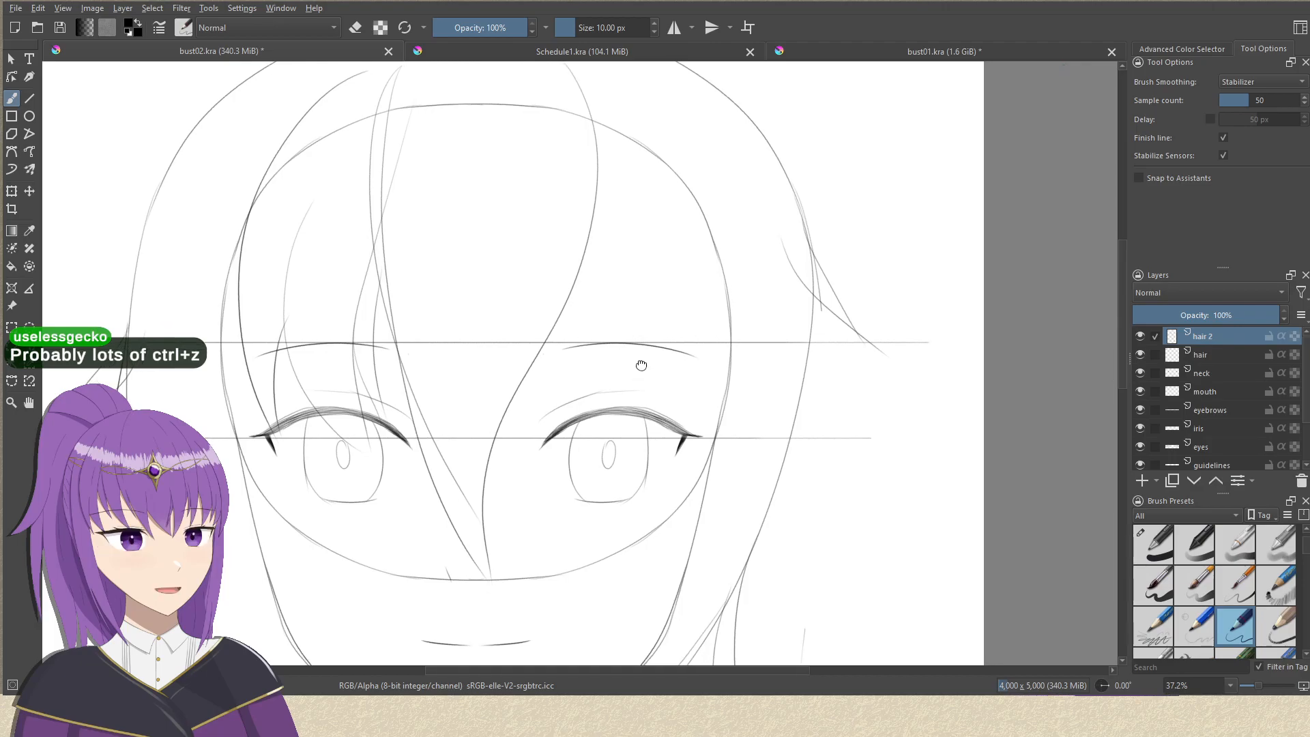
pyautogui.moveTo(651, 353); pyautogui.dragTo(697, 314)
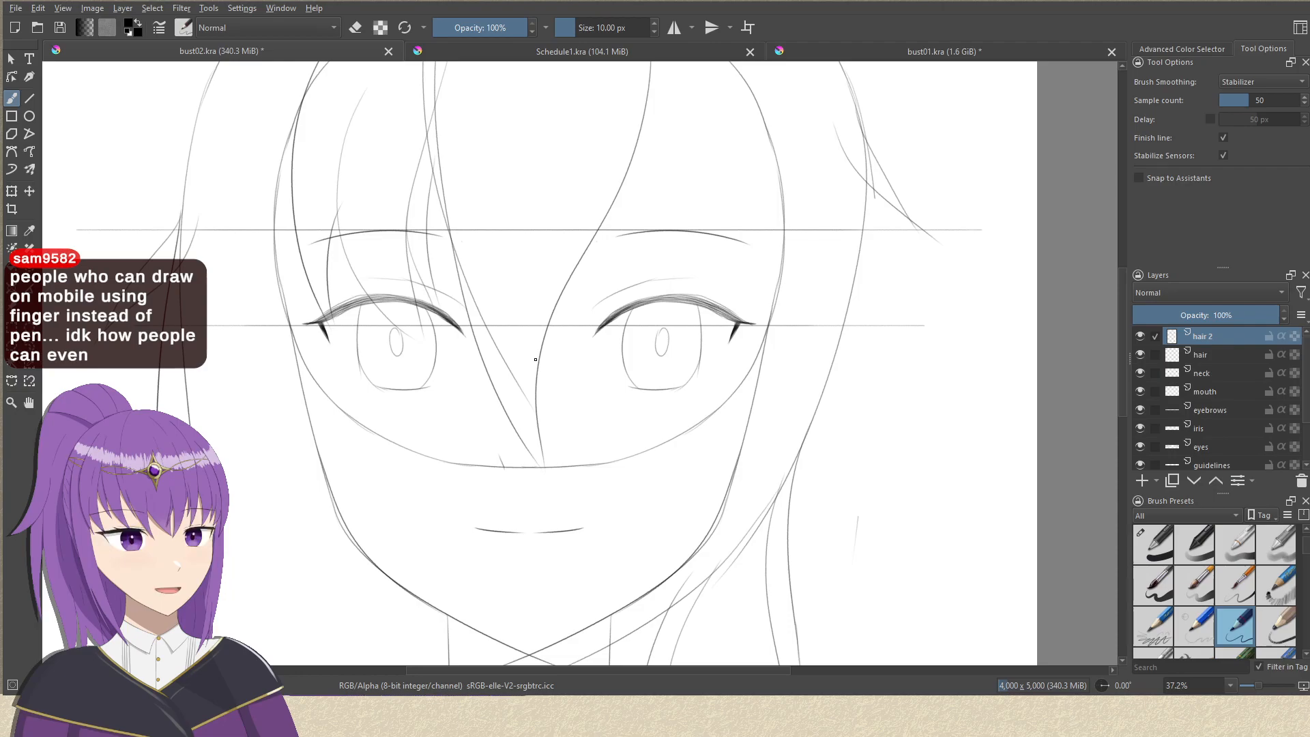
pyautogui.moveTo(716, 325); pyautogui.dragTo(666, 433)
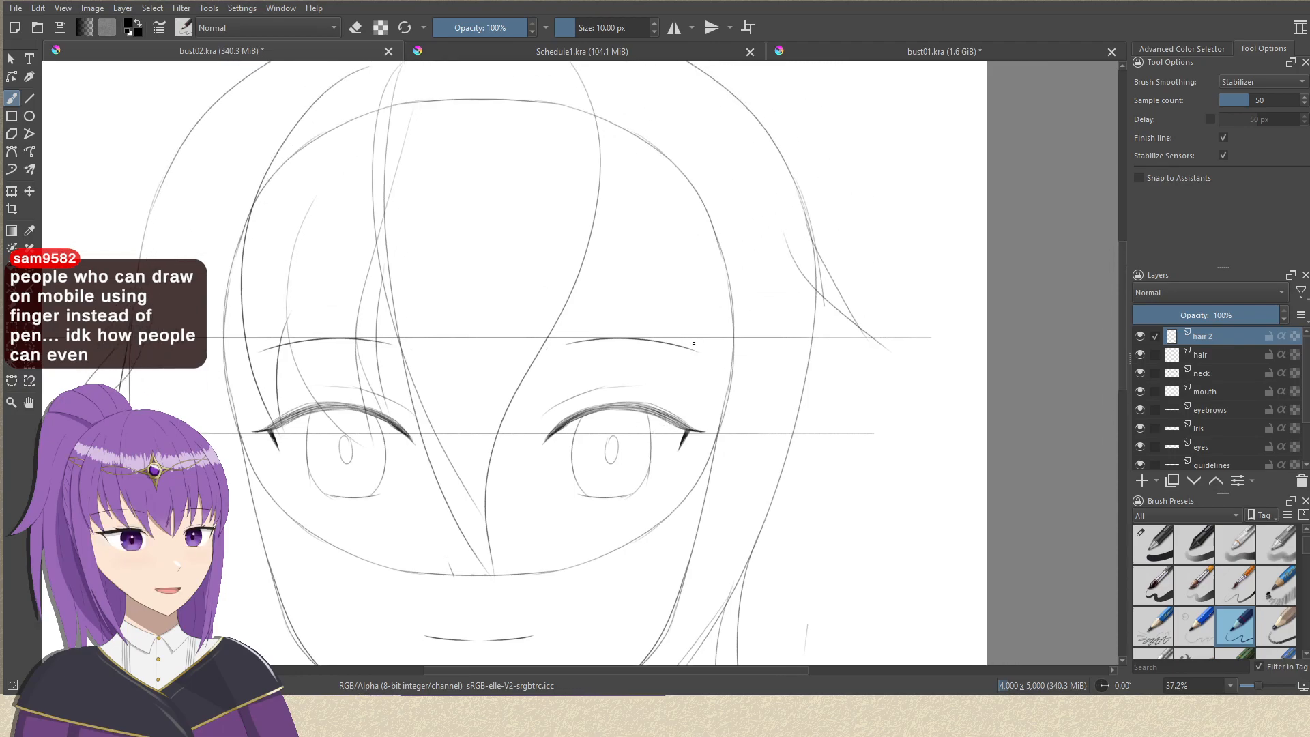
# Draw the outer strand of the right bang, curving from near the crown down past the outer corner of the right eye.
pyautogui.moveTo(688, 381)
pyautogui.mouseDown()
pyautogui.moveTo(735, 317)
pyautogui.moveTo(620, 425)
pyautogui.mouseUp()
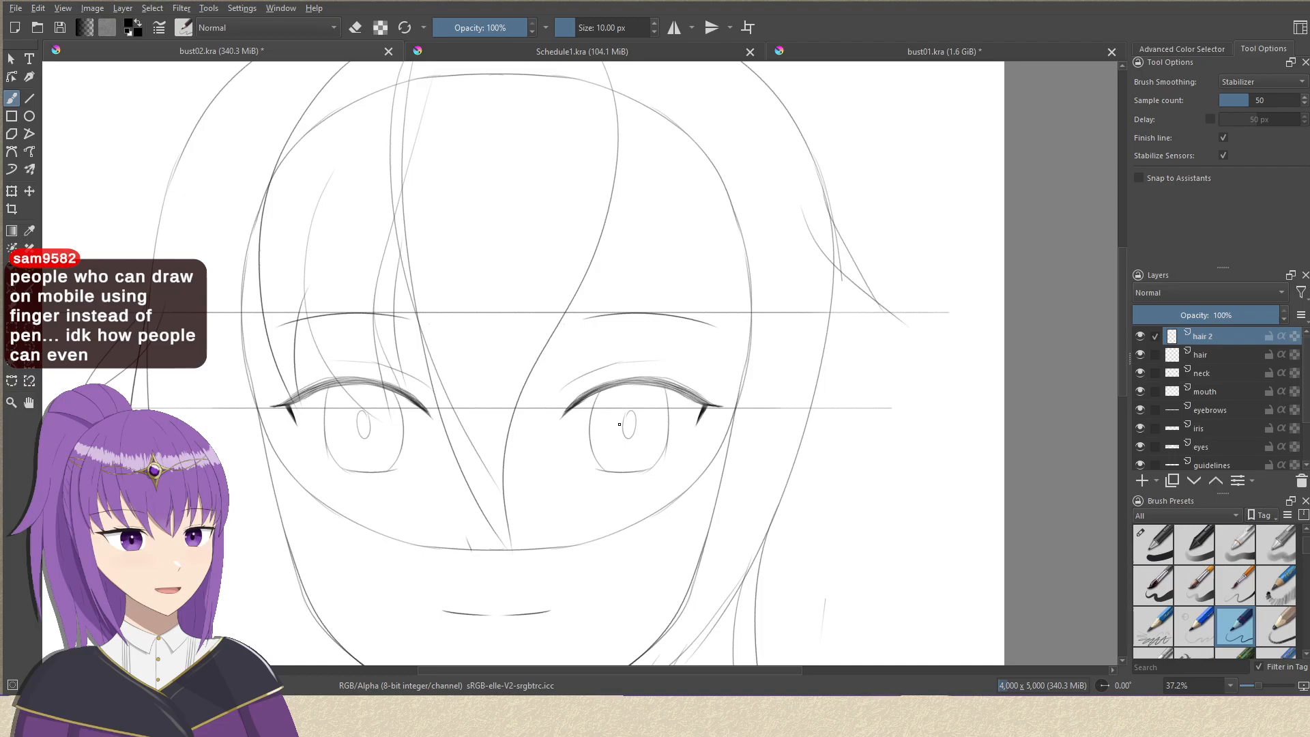
pyautogui.moveTo(545, 311); pyautogui.dragTo(561, 411)
pyautogui.moveTo(754, 326); pyautogui.dragTo(721, 284)
pyautogui.moveTo(618, 301); pyautogui.dragTo(547, 312)
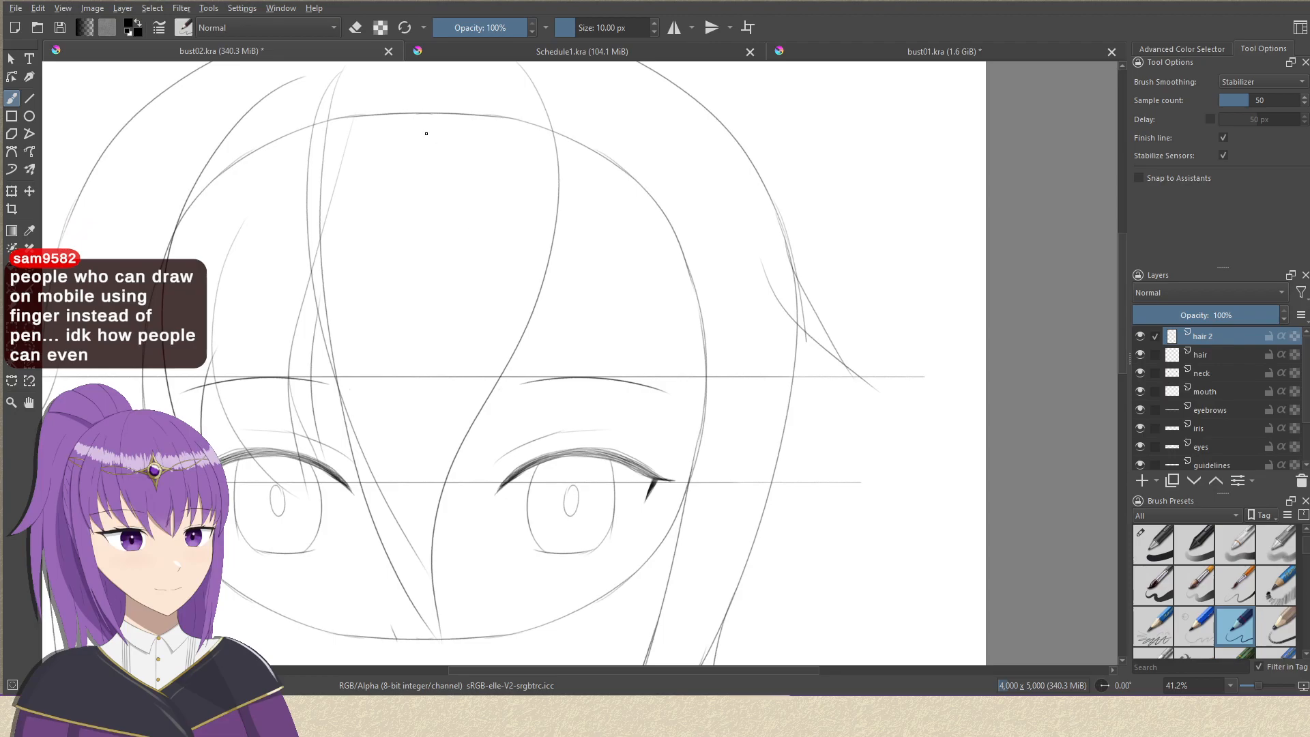
pyautogui.moveTo(557, 103)
pyautogui.mouseDown()
pyautogui.moveTo(634, 183)
pyautogui.moveTo(723, 508)
pyautogui.mouseUp()
pyautogui.hotkey('ctrl', 'z')
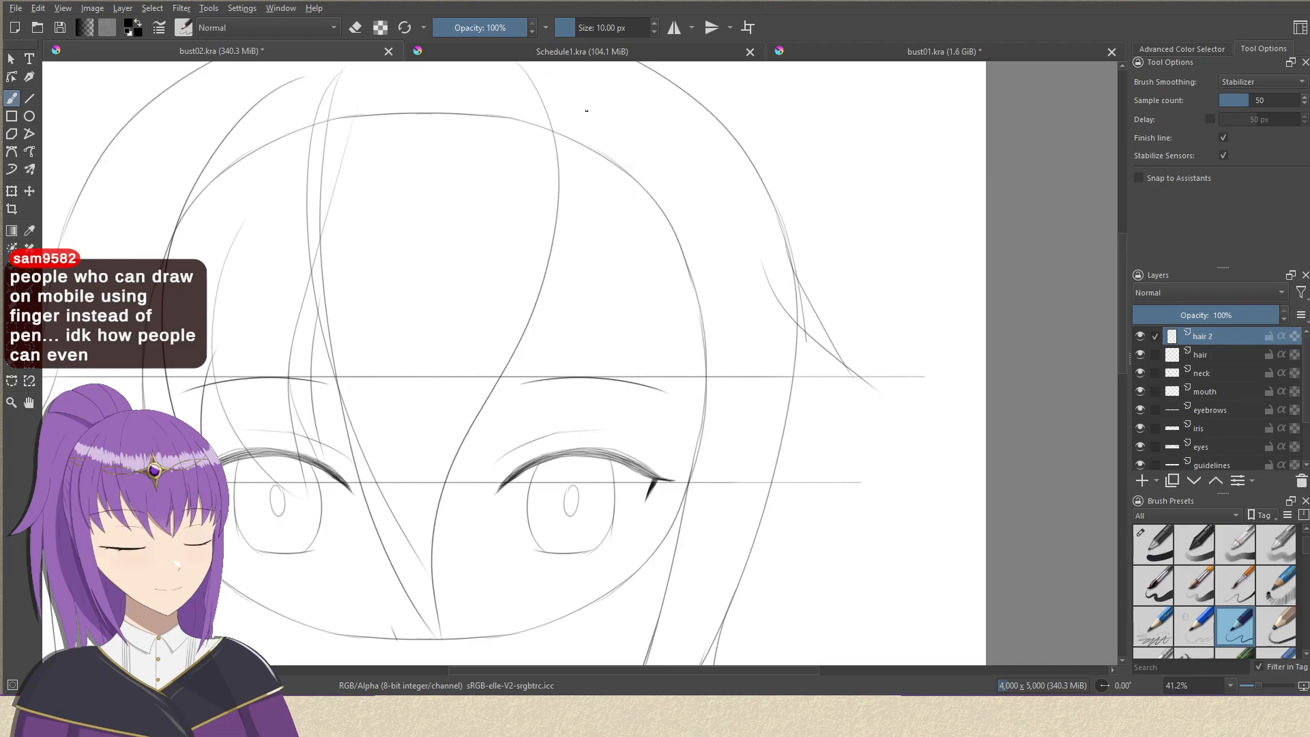
pyautogui.moveTo(567, 124); pyautogui.dragTo(534, 161)
pyautogui.moveTo(502, 89)
pyautogui.mouseDown()
pyautogui.moveTo(629, 278)
pyautogui.moveTo(731, 603)
pyautogui.mouseUp()
pyautogui.moveTo(623, 402); pyautogui.dragTo(634, 337)
pyautogui.hotkey('ctrl', 'z')
pyautogui.moveTo(465, 311); pyautogui.dragTo(447, 376)
pyautogui.moveTo(523, 93)
pyautogui.mouseDown()
pyautogui.moveTo(552, 126)
pyautogui.moveTo(718, 524)
pyautogui.mouseUp()
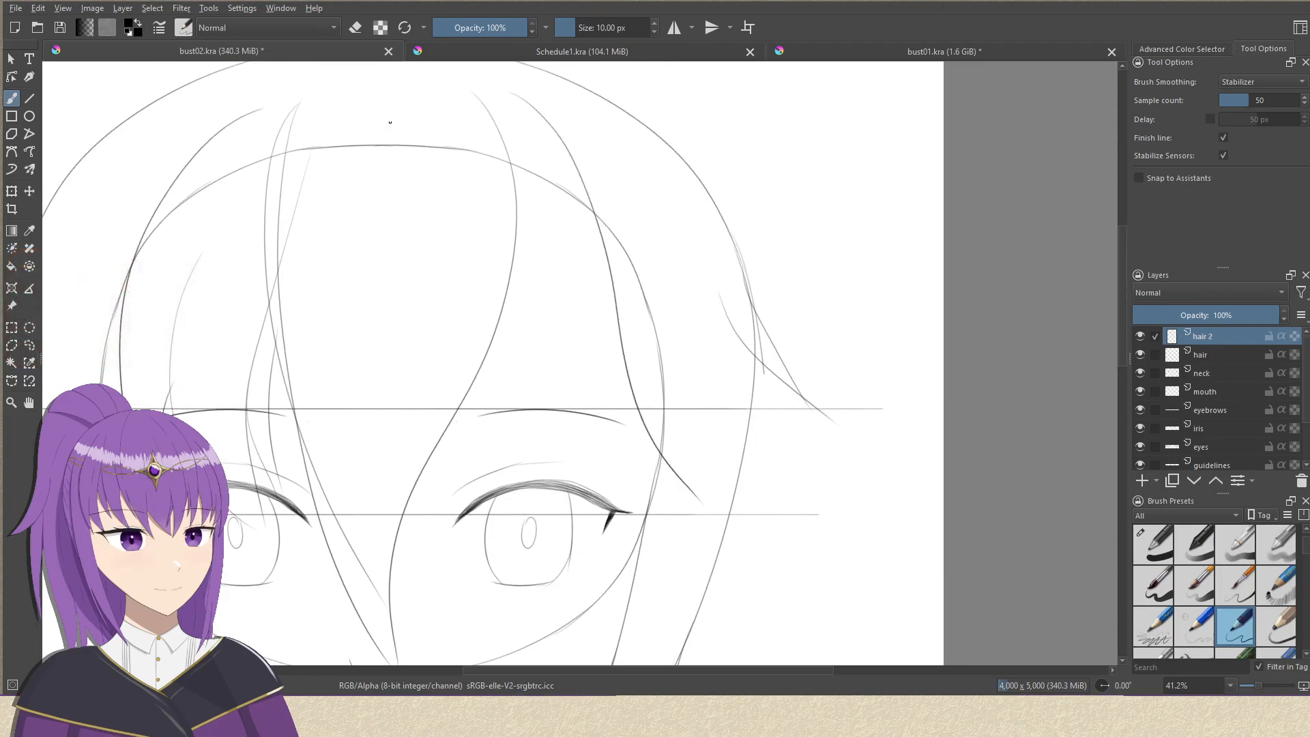
# Draw a diagonal inner strand from the upper forehead to the right bang's tip, with short strands splitting off above the right eye.
pyautogui.moveTo(376, 100)
pyautogui.mouseDown()
pyautogui.moveTo(495, 348)
pyautogui.moveTo(687, 485)
pyautogui.mouseUp()
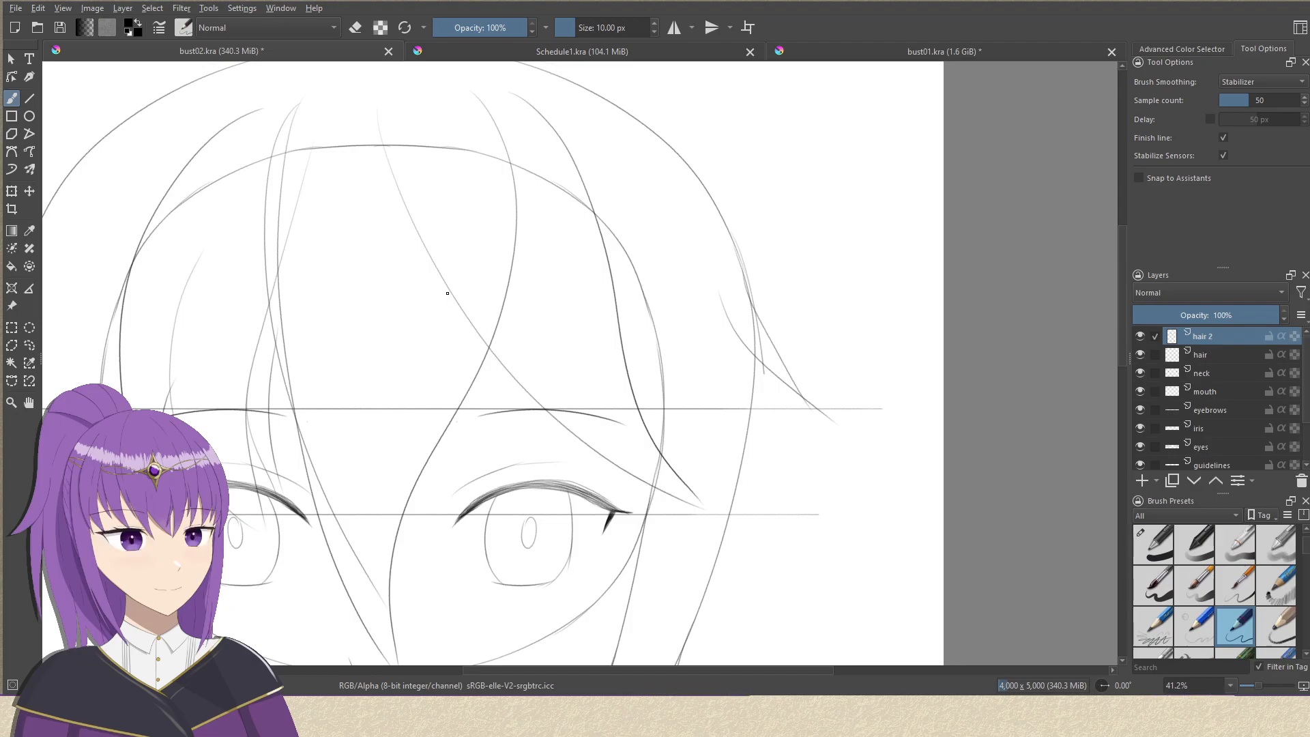
pyautogui.moveTo(462, 325); pyautogui.dragTo(548, 441)
pyautogui.moveTo(477, 295); pyautogui.dragTo(581, 512)
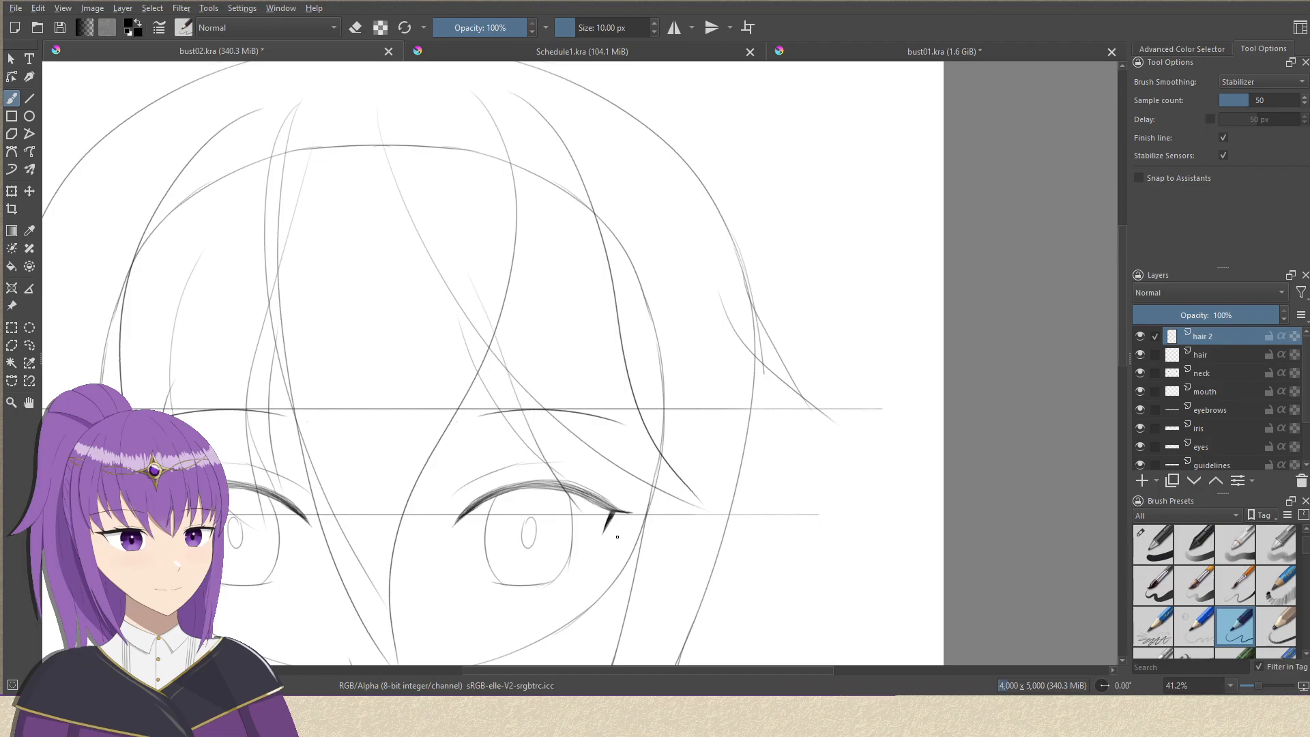
pyautogui.hotkey('ctrl', 'z')
pyautogui.moveTo(498, 348); pyautogui.dragTo(577, 491)
pyautogui.hotkey('ctrl', 'z')
pyautogui.moveTo(489, 307); pyautogui.dragTo(598, 520)
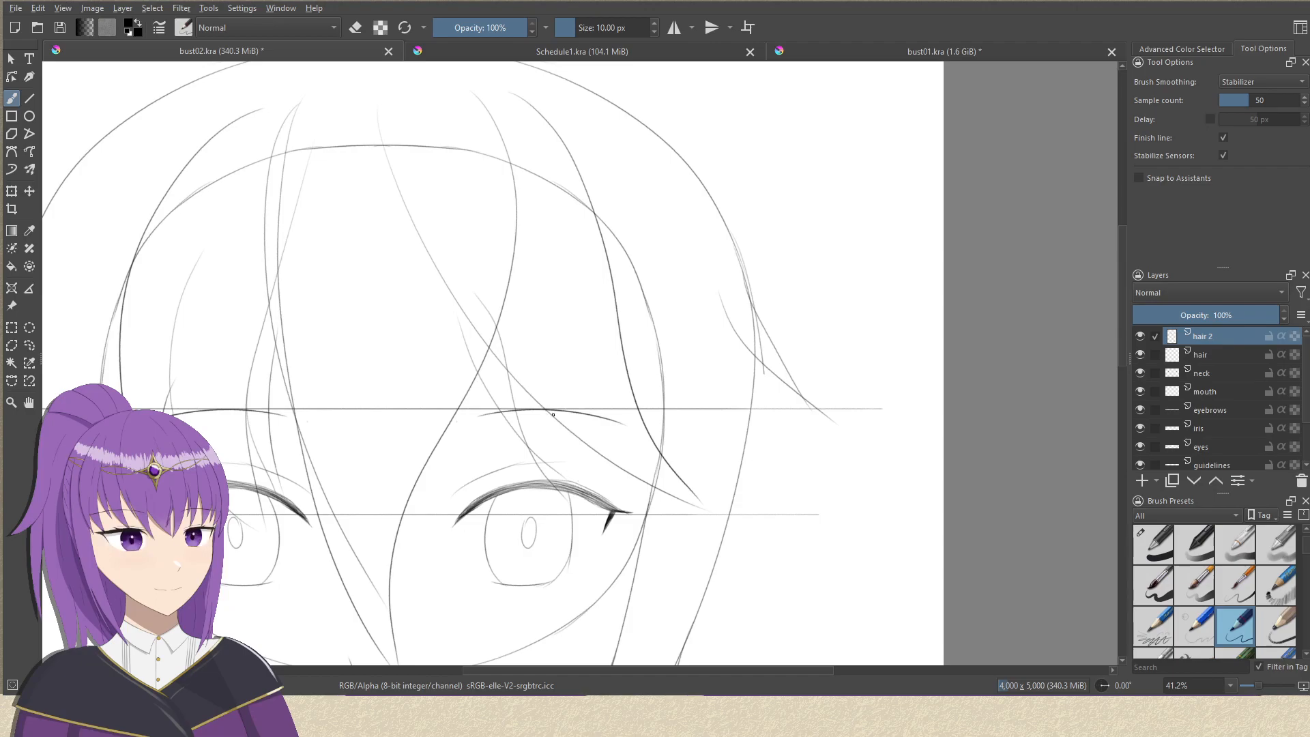
pyautogui.moveTo(530, 392); pyautogui.dragTo(614, 510)
pyautogui.hotkey('ctrl', 'z')
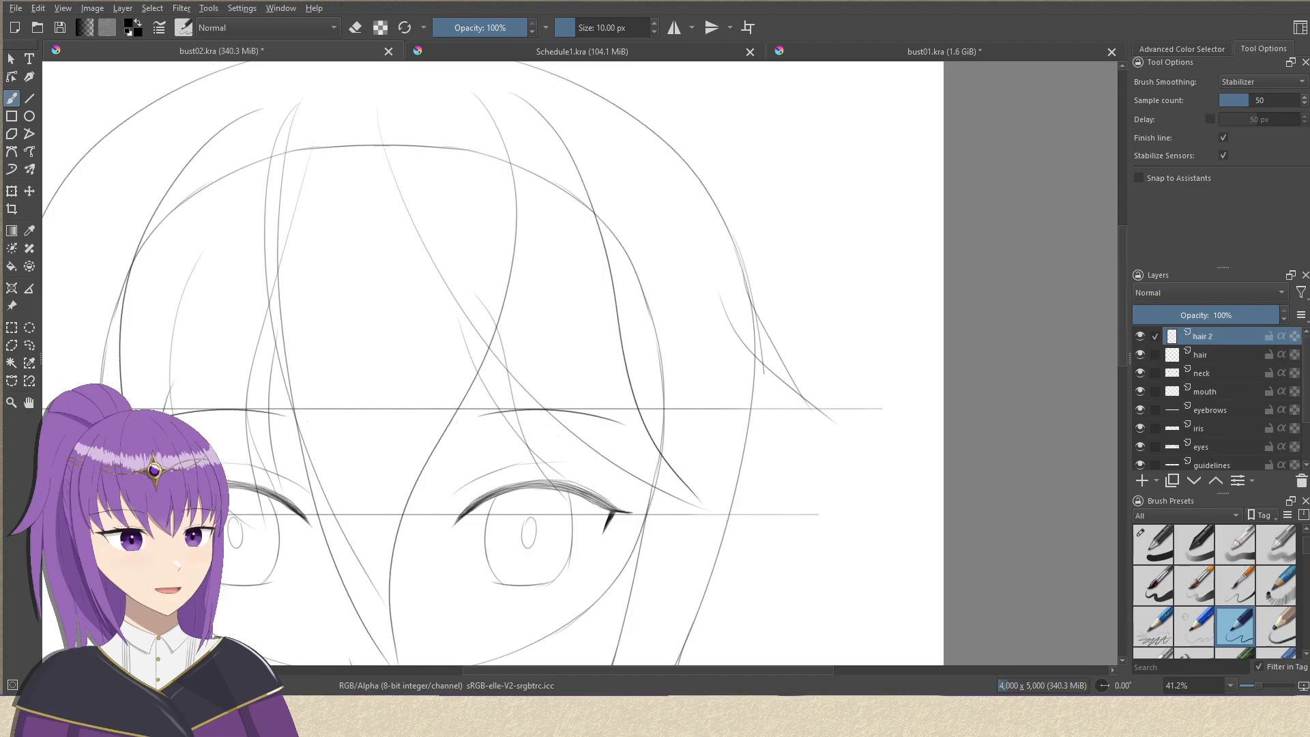
# Draw the upper outer strand of the left side lock, curving from near the crown down beside the left eye.
pyautogui.scroll(-2, 622, 176)
pyautogui.moveTo(633, 323); pyautogui.dragTo(632, 311)
pyautogui.moveTo(423, 322); pyautogui.dragTo(656, 338)
pyautogui.moveTo(635, 176); pyautogui.dragTo(661, 187)
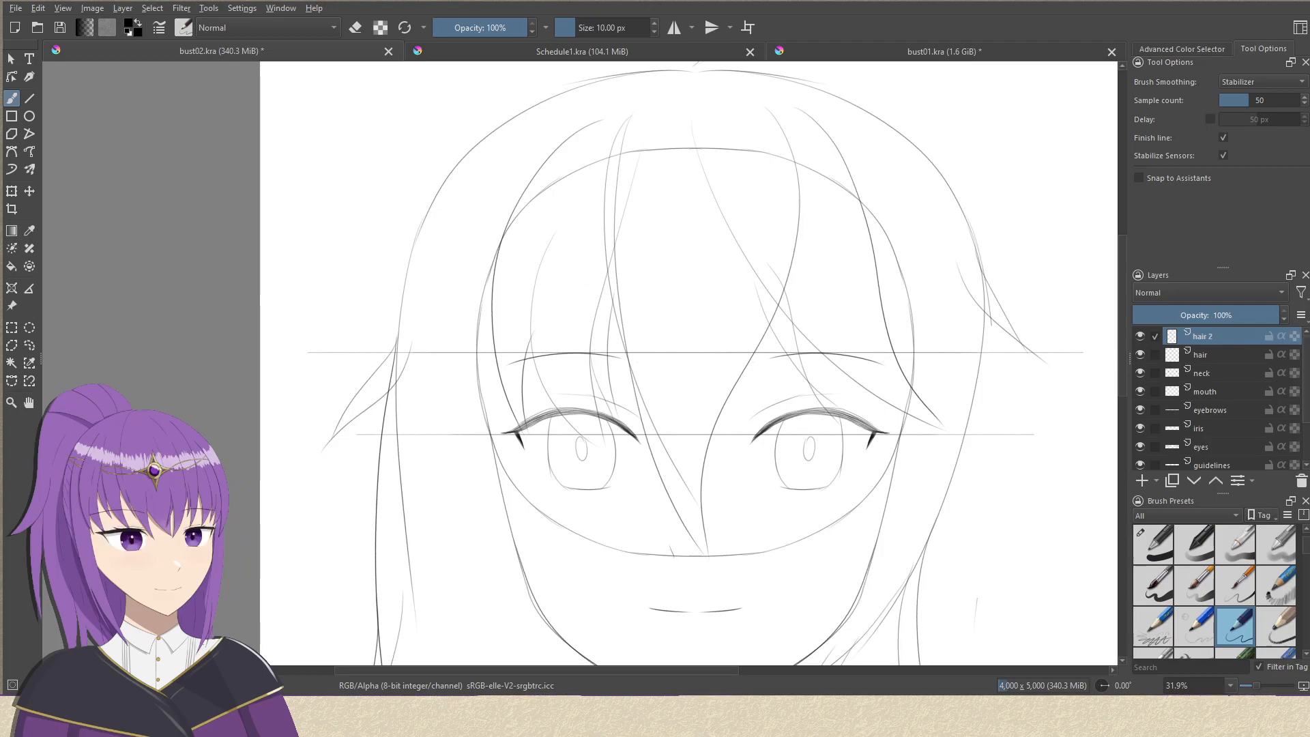
pyautogui.moveTo(606, 95)
pyautogui.mouseDown()
pyautogui.moveTo(536, 125)
pyautogui.moveTo(467, 441)
pyautogui.mouseUp()
pyautogui.moveTo(473, 367)
pyautogui.mouseDown()
pyautogui.moveTo(477, 256)
pyautogui.moveTo(564, 527)
pyautogui.mouseUp()
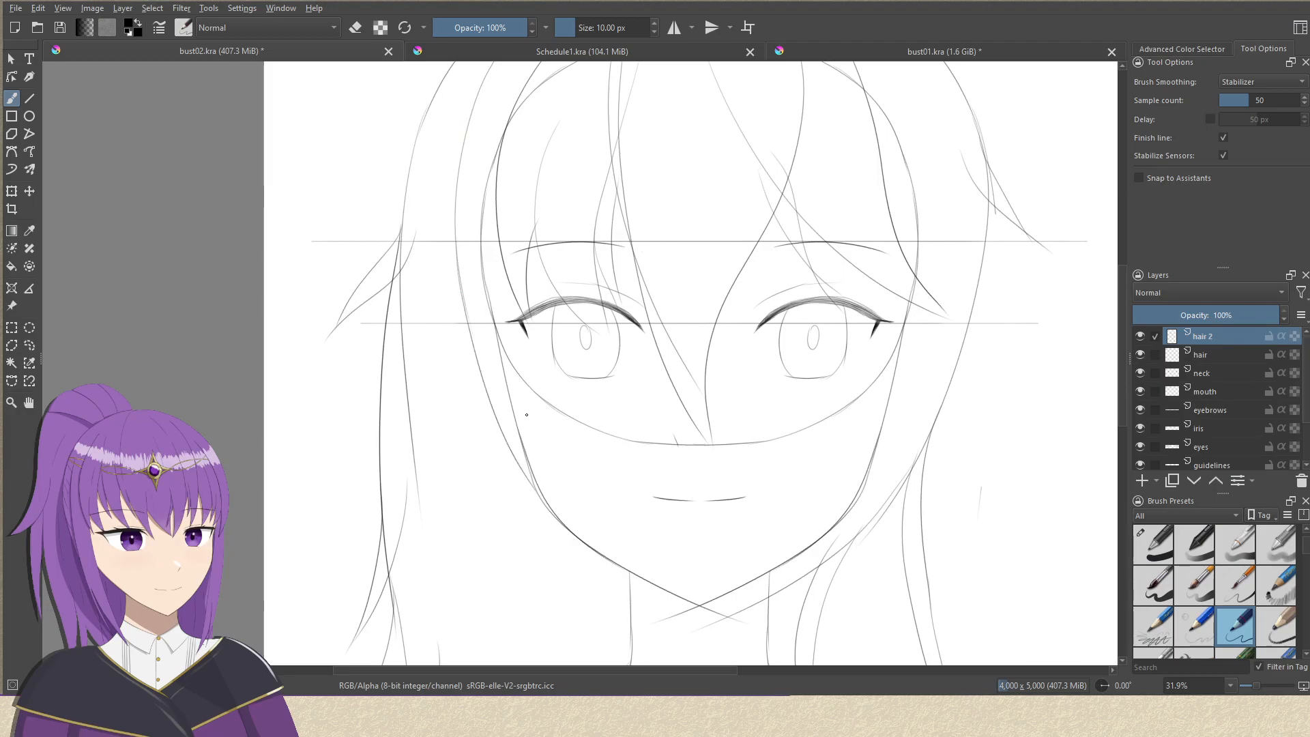
pyautogui.moveTo(503, 277); pyautogui.dragTo(576, 520)
pyautogui.hotkey('ctrl', 'z')
pyautogui.moveTo(509, 287); pyautogui.dragTo(563, 515)
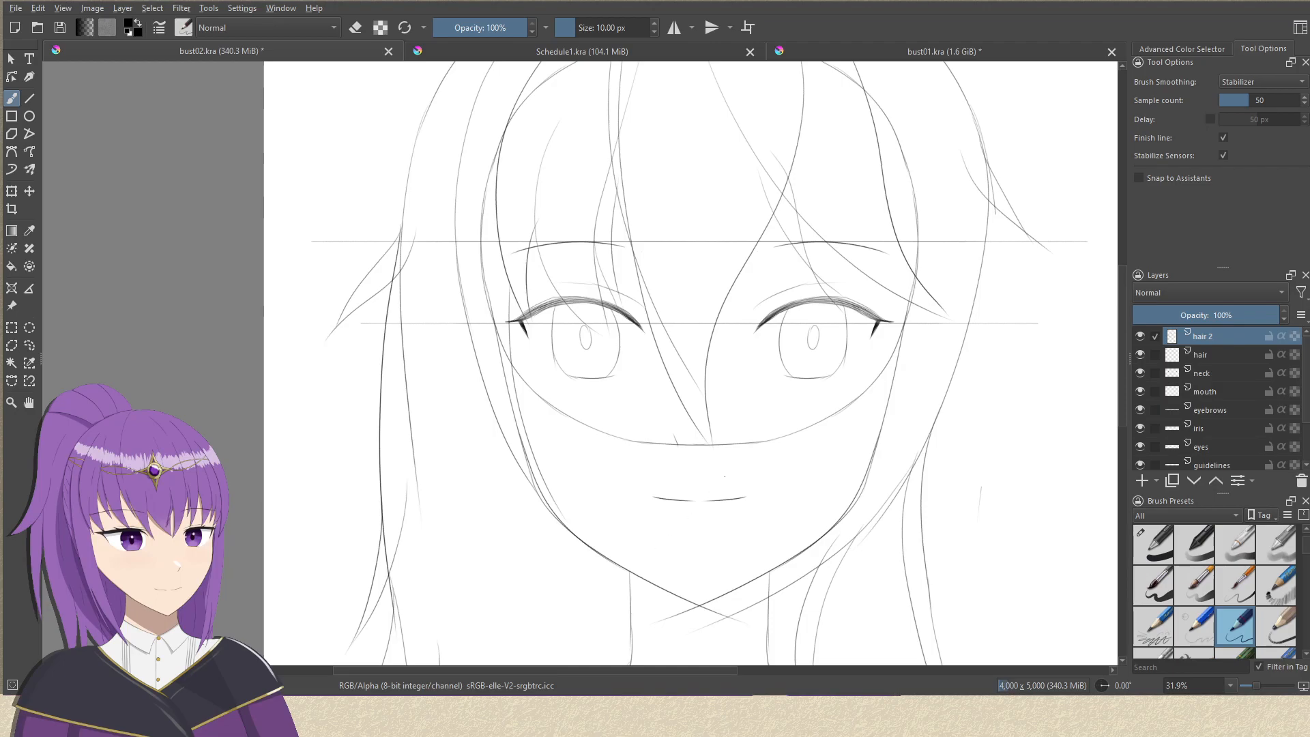
pyautogui.moveTo(692, 369); pyautogui.dragTo(478, 358)
pyautogui.hotkey('ctrl', 'z')
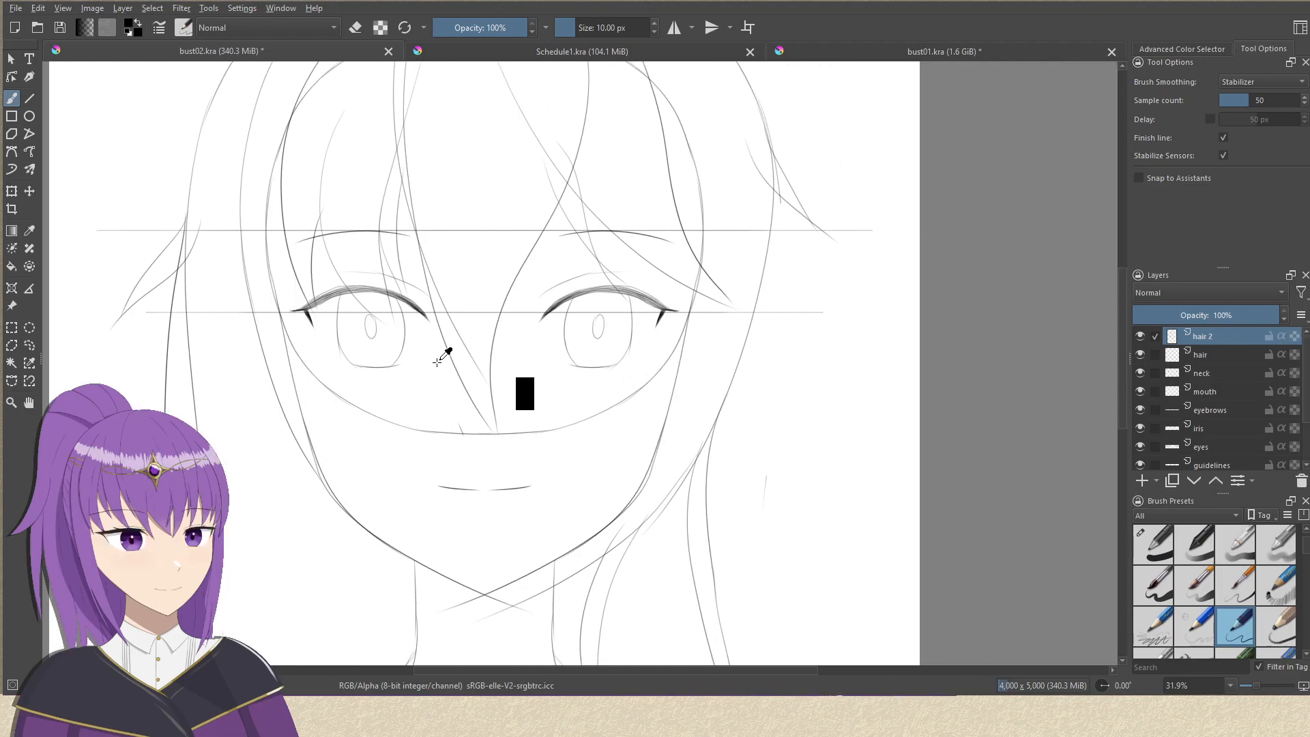
pyautogui.hotkey('ctrl', 'z')
# Extend the left side lock with an outer and an inner strand from eye level, tapering together over the left cheek.
pyautogui.moveTo(310, 257); pyautogui.dragTo(318, 332)
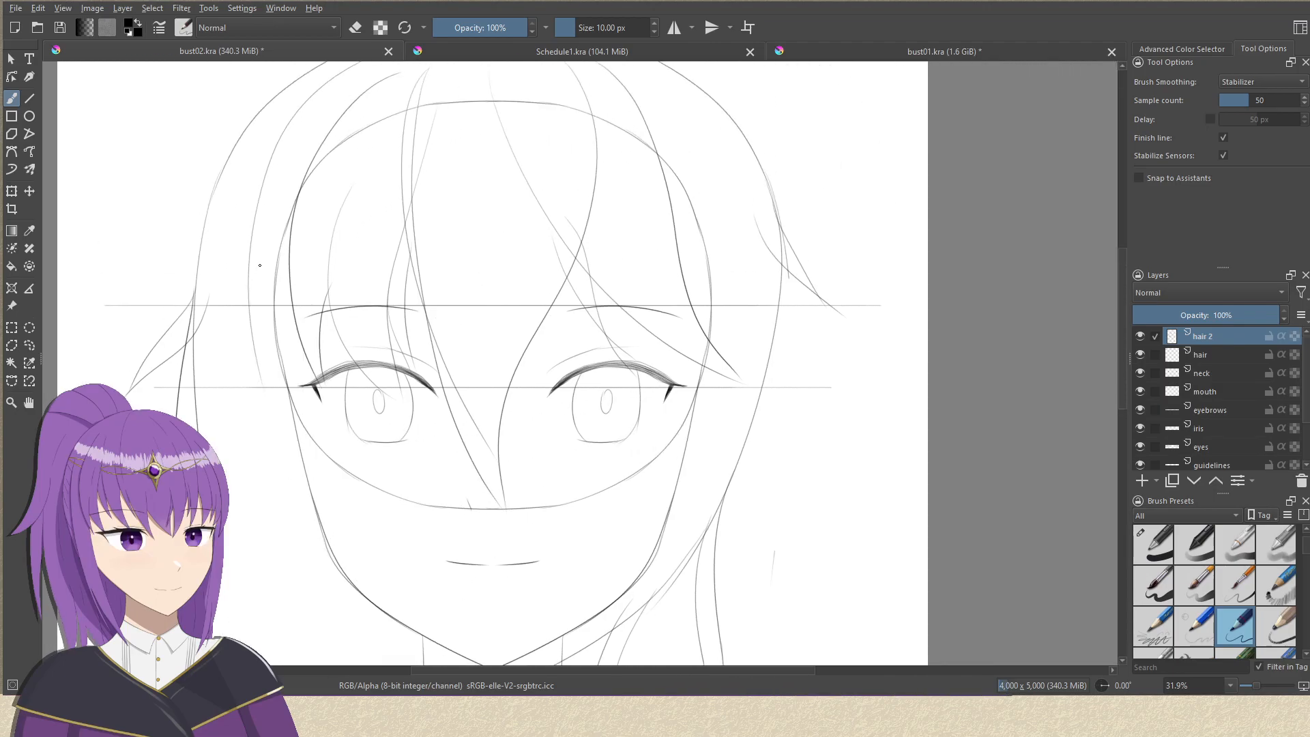
pyautogui.moveTo(250, 281)
pyautogui.mouseDown()
pyautogui.moveTo(318, 451)
pyautogui.moveTo(411, 524)
pyautogui.mouseUp()
pyautogui.hotkey('ctrl', 'z')
pyautogui.moveTo(252, 345); pyautogui.dragTo(394, 556)
pyautogui.hotkey('ctrl', 'z')
pyautogui.moveTo(252, 327); pyautogui.dragTo(421, 588)
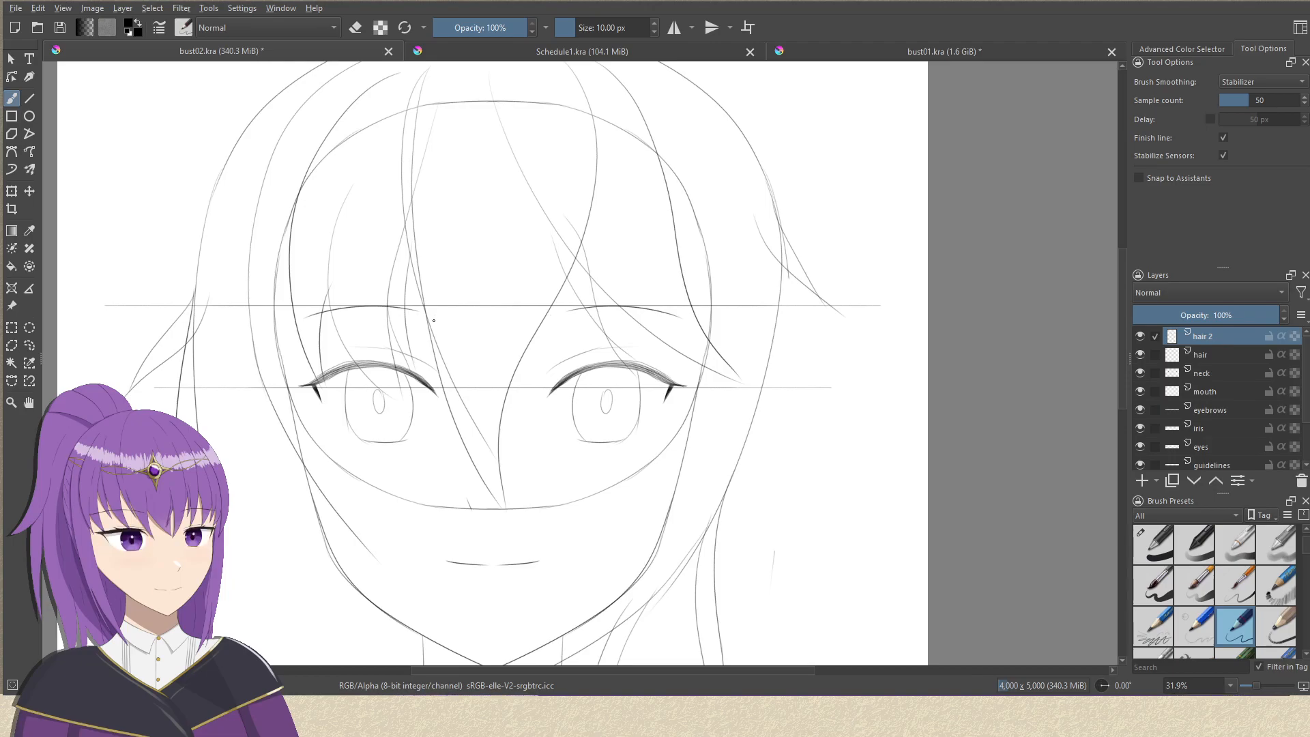
pyautogui.moveTo(308, 357); pyautogui.dragTo(379, 534)
pyautogui.hotkey('ctrl', 'z')
pyautogui.hotkey('ctrl', 'z')
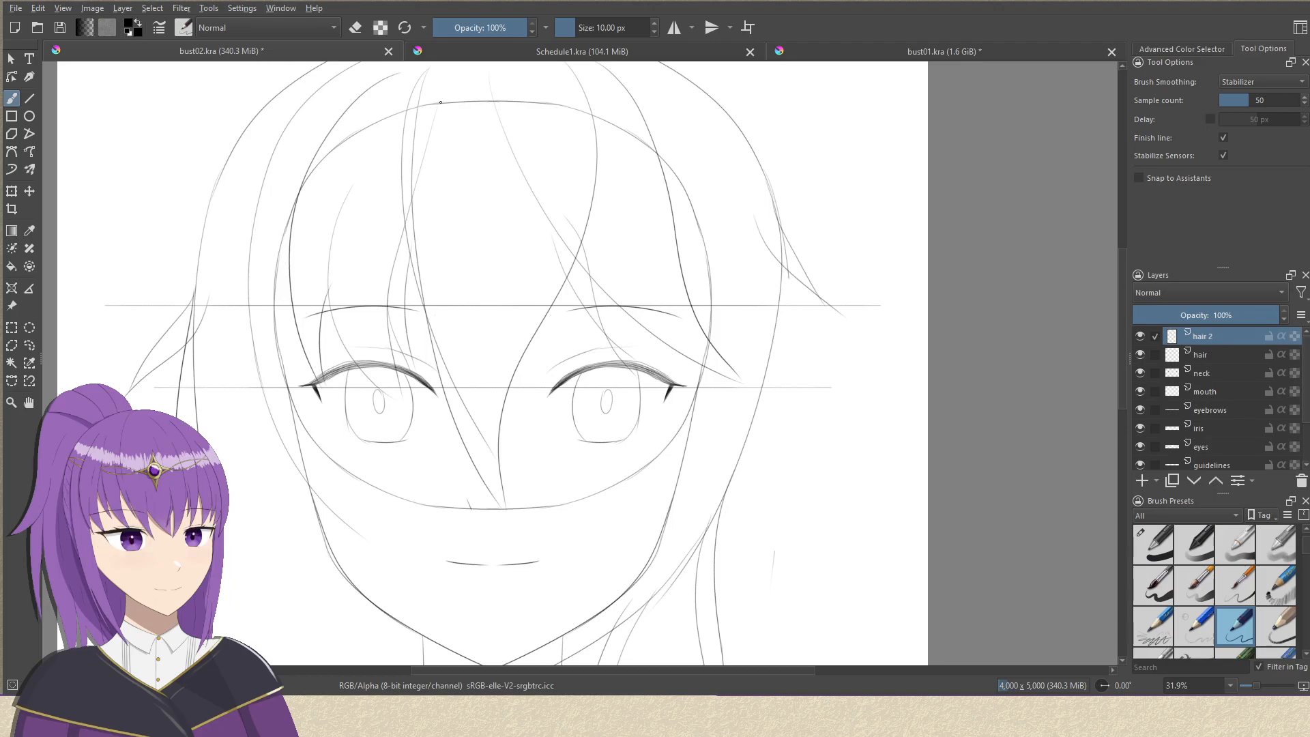
pyautogui.moveTo(307, 357)
pyautogui.mouseDown()
pyautogui.moveTo(341, 494)
pyautogui.moveTo(375, 552)
pyautogui.mouseUp()
pyautogui.moveTo(701, 359)
pyautogui.mouseDown()
pyautogui.moveTo(542, 337)
pyautogui.moveTo(603, 316)
pyautogui.moveTo(629, 263)
pyautogui.mouseUp()
pyautogui.moveTo(638, 127); pyautogui.dragTo(578, 328)
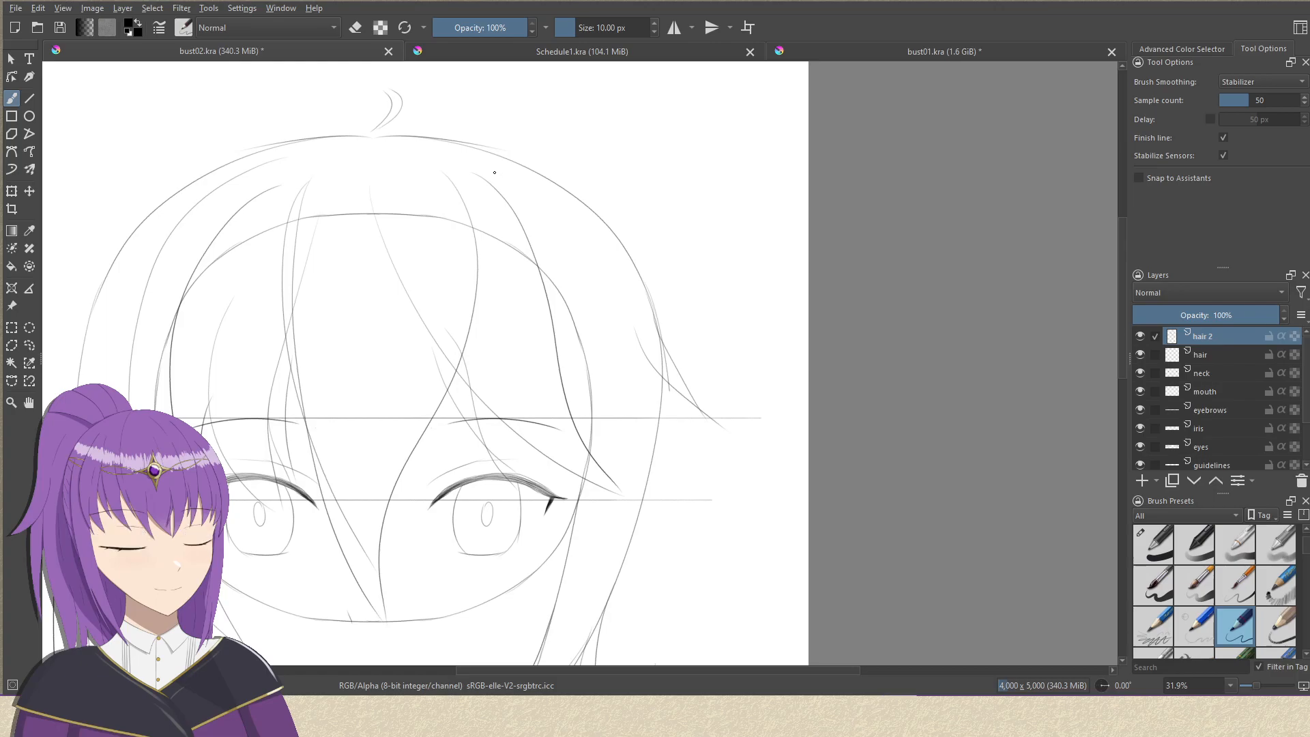
pyautogui.moveTo(604, 499); pyautogui.dragTo(662, 246)
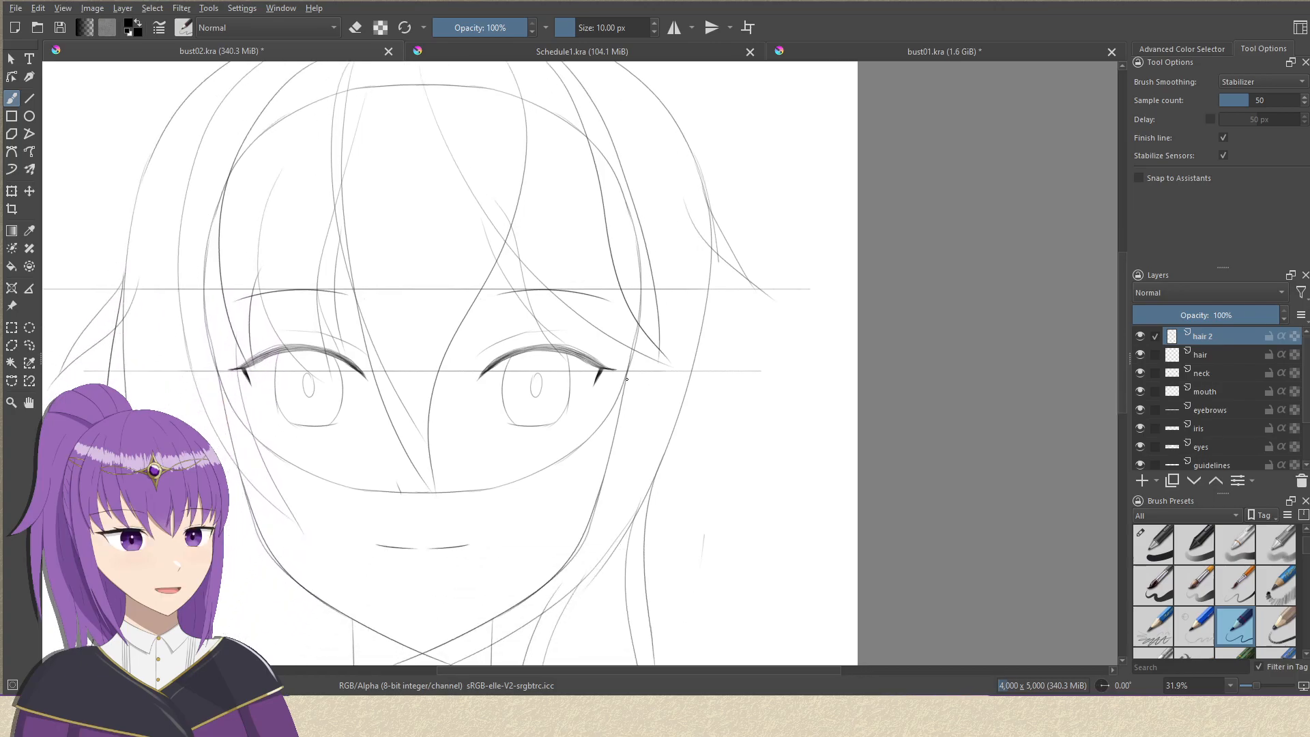
pyautogui.hotkey('ctrl', 'z')
pyautogui.moveTo(656, 365); pyautogui.dragTo(555, 534)
pyautogui.hotkey('ctrl', 'z')
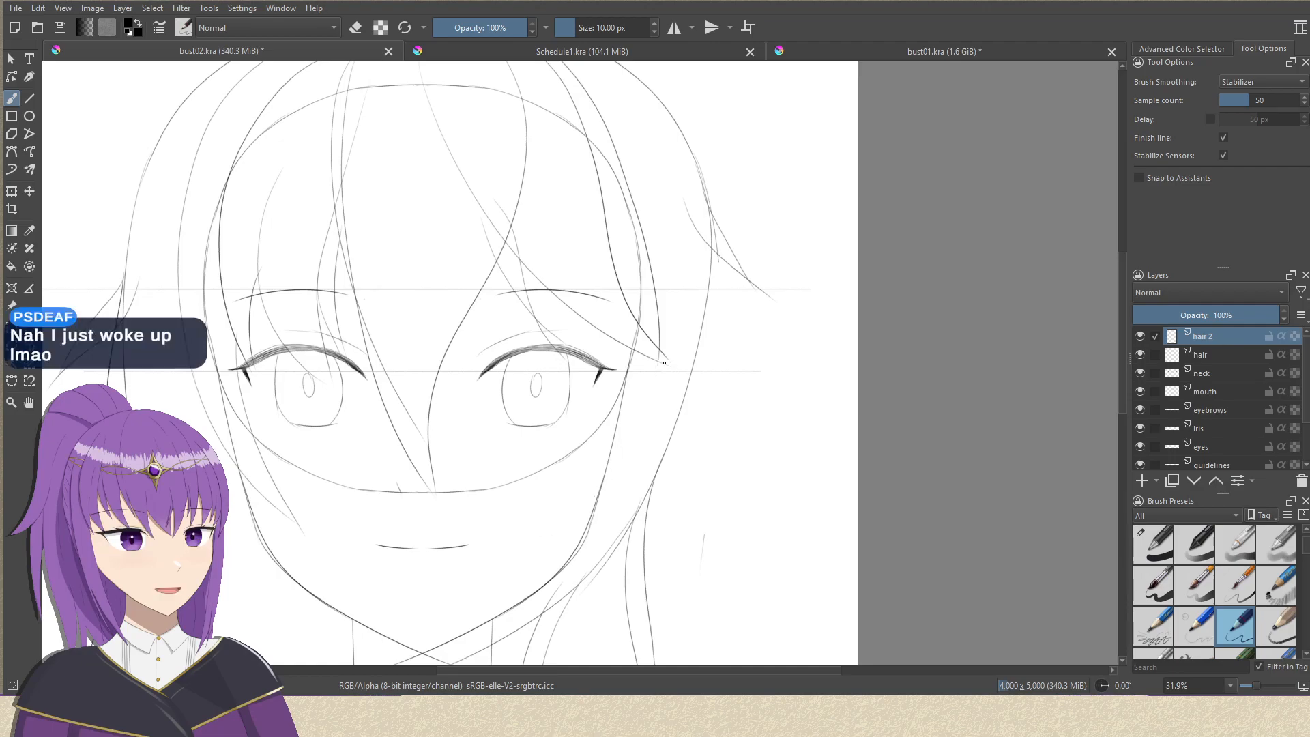
pyautogui.moveTo(651, 386)
pyautogui.mouseDown()
pyautogui.moveTo(560, 496)
pyautogui.moveTo(638, 460)
pyautogui.mouseUp()
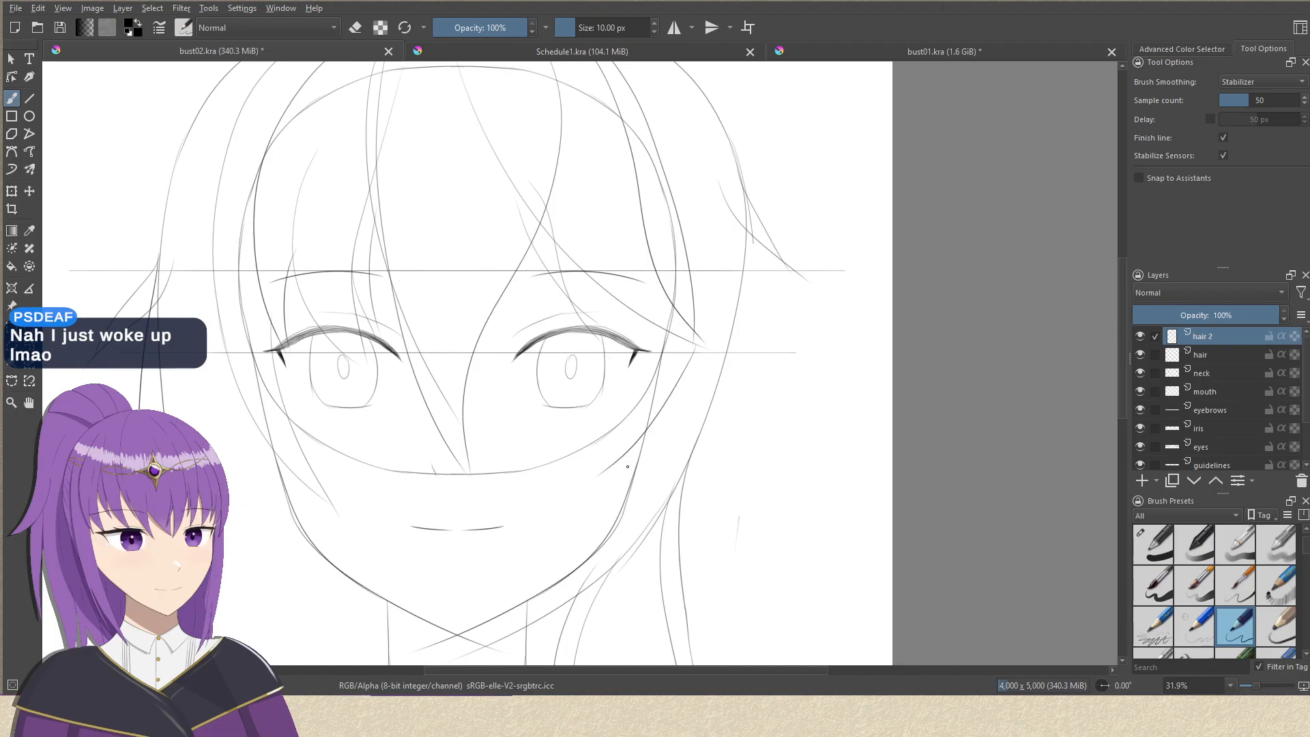
pyautogui.hotkey('ctrl', 'z')
pyautogui.moveTo(686, 361); pyautogui.dragTo(713, 310)
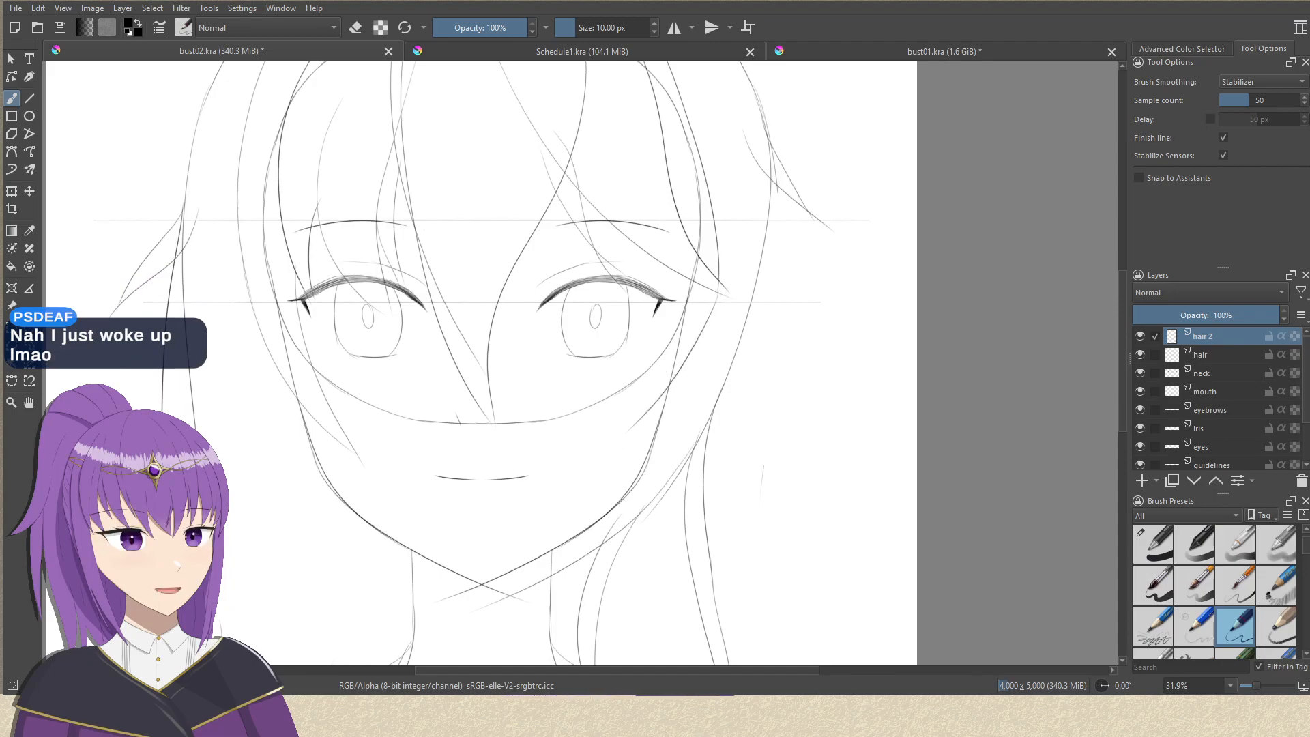
pyautogui.moveTo(716, 348); pyautogui.dragTo(649, 482)
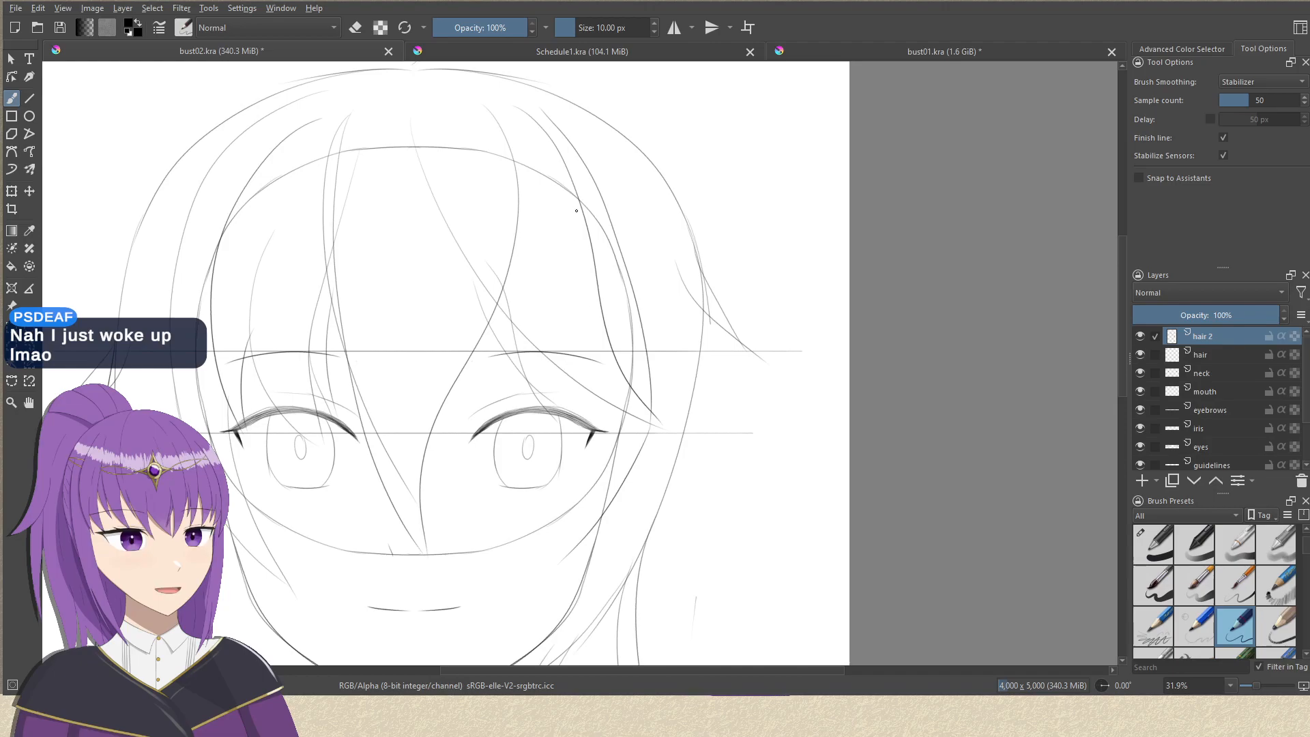
pyautogui.moveTo(585, 223); pyautogui.dragTo(591, 220)
pyautogui.hotkey('ctrl', 'z')
pyautogui.hotkey('ctrl', 'z')
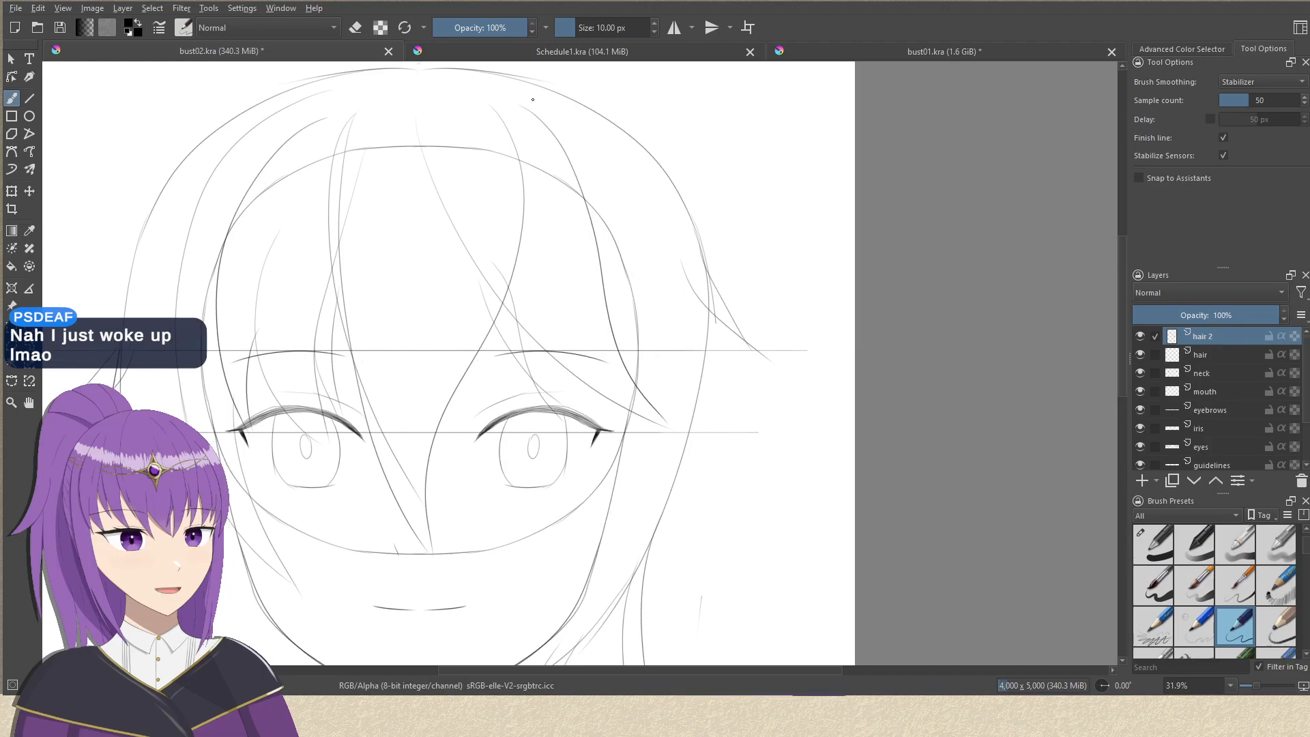
pyautogui.moveTo(533, 104); pyautogui.dragTo(661, 487)
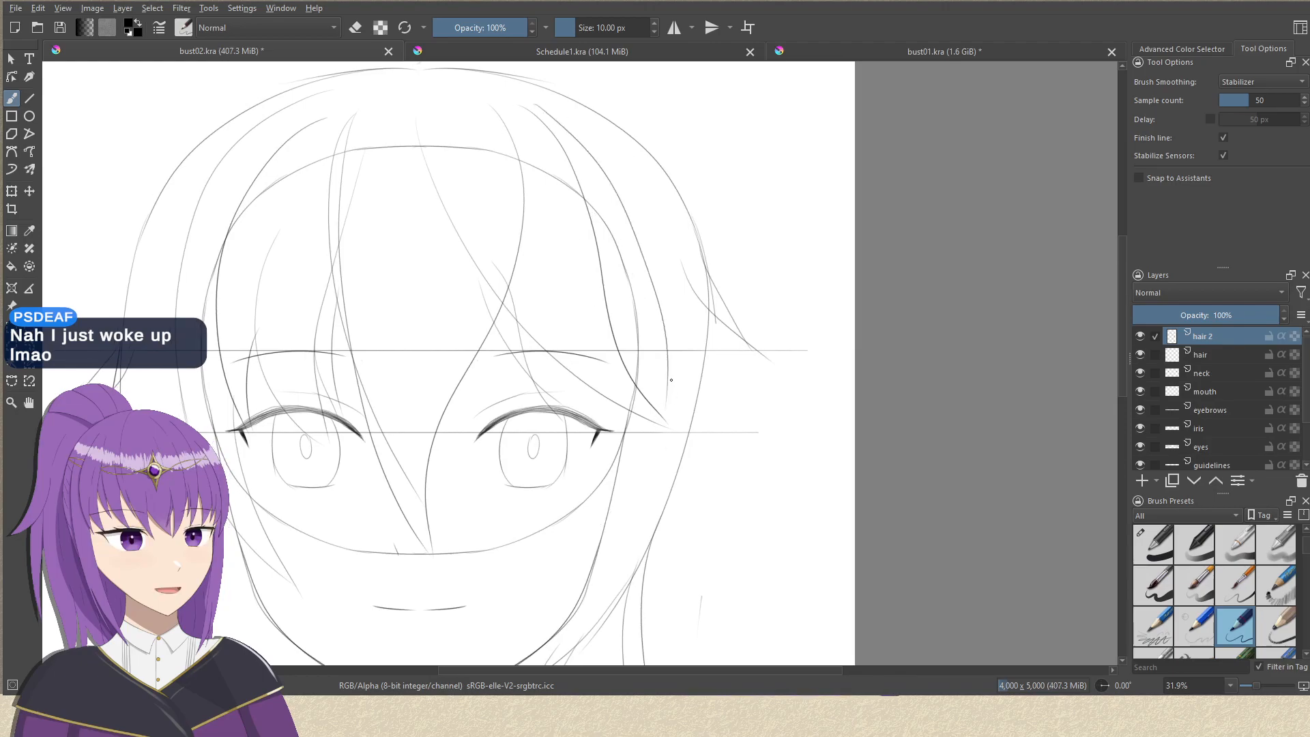
pyautogui.moveTo(665, 394); pyautogui.dragTo(658, 422)
pyautogui.hotkey('ctrl', 'z')
pyautogui.moveTo(581, 348)
pyautogui.mouseDown()
pyautogui.moveTo(652, 219)
pyautogui.moveTo(631, 352)
pyautogui.mouseUp()
pyautogui.hotkey('ctrl', 'z')
pyautogui.hotkey('ctrl', 'z')
pyautogui.moveTo(516, 120)
pyautogui.mouseDown()
pyautogui.moveTo(598, 274)
pyautogui.moveTo(615, 453)
pyautogui.mouseUp()
pyautogui.hotkey('ctrl', 'z')
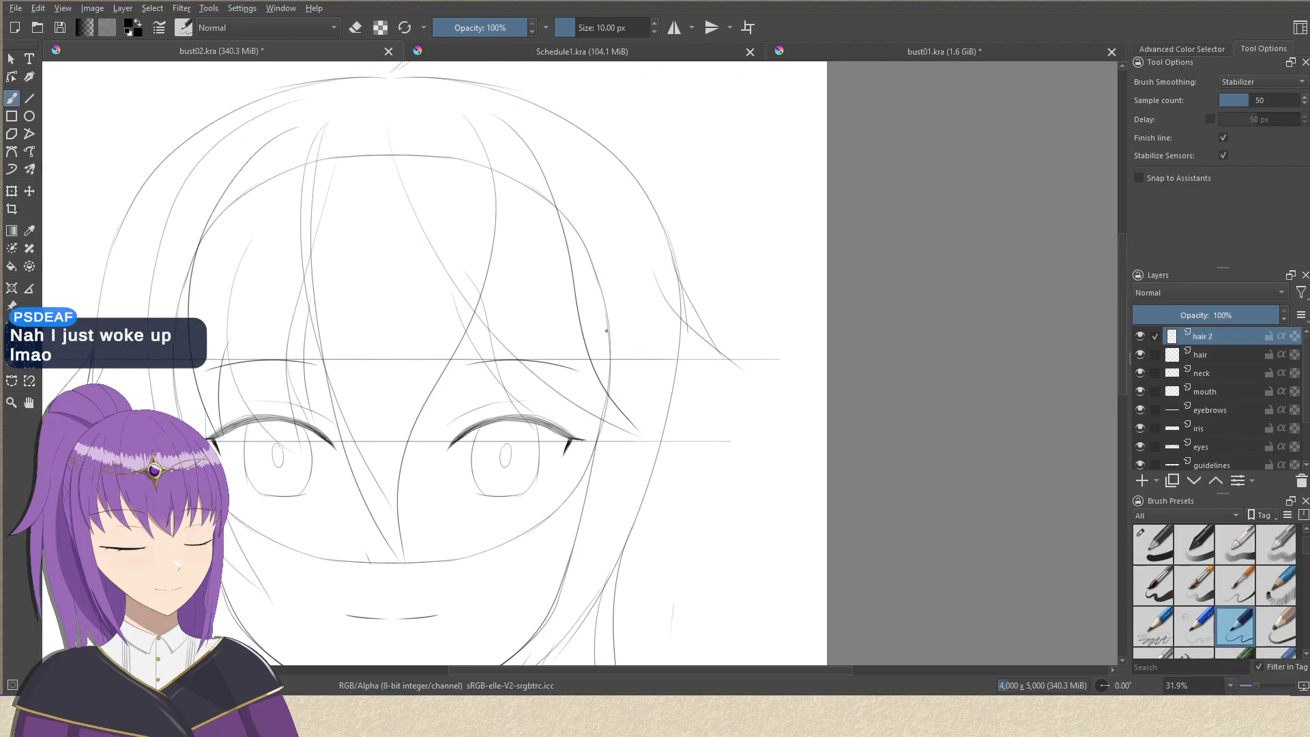
# Draw the right side lock from near the crown past the outer corner of the right eye, tapering over the right cheek.
pyautogui.moveTo(501, 107); pyautogui.dragTo(619, 444)
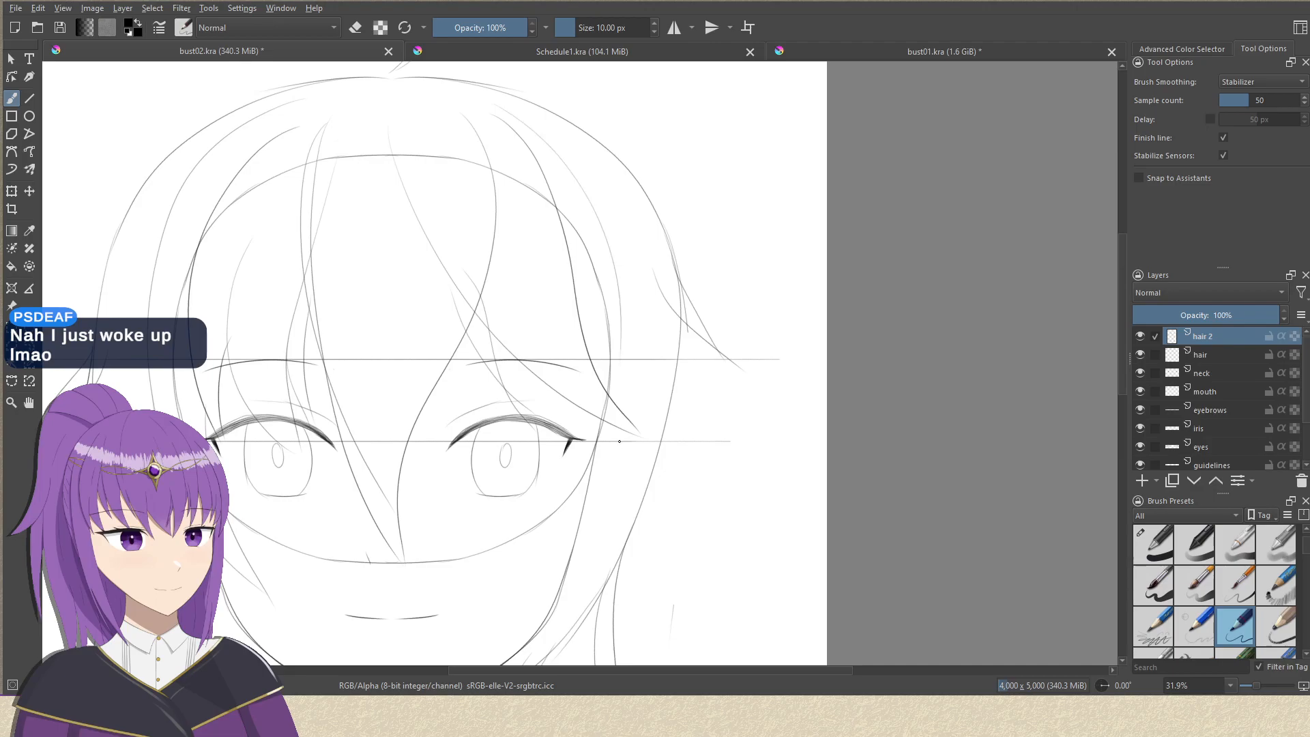
pyautogui.moveTo(622, 339); pyautogui.dragTo(613, 425)
pyautogui.moveTo(619, 401); pyautogui.dragTo(640, 286)
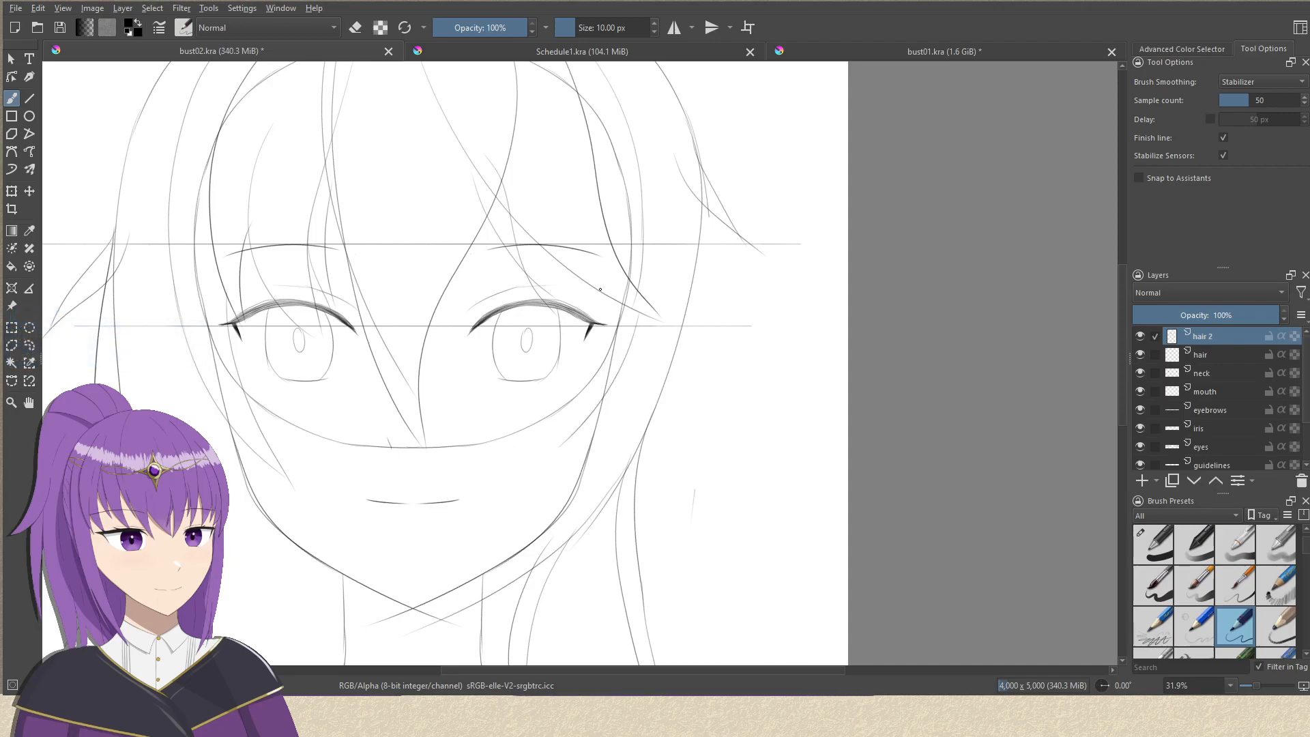
pyautogui.moveTo(586, 281)
pyautogui.mouseDown()
pyautogui.moveTo(560, 456)
pyautogui.moveTo(574, 470)
pyautogui.moveTo(585, 570)
pyautogui.moveTo(689, 381)
pyautogui.moveTo(689, 330)
pyautogui.mouseUp()
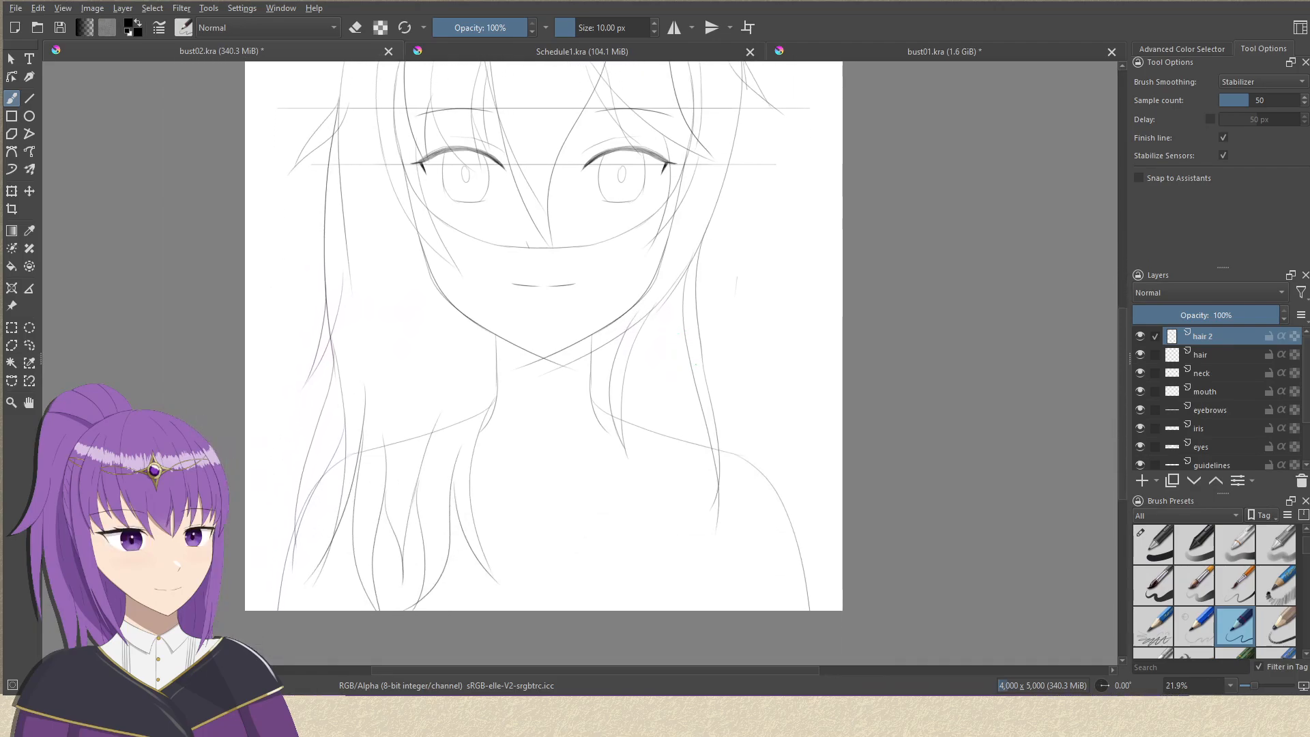
# Switch to the 40 px eraser brush and hide the circle base layer.
pyautogui.click(1157, 557)
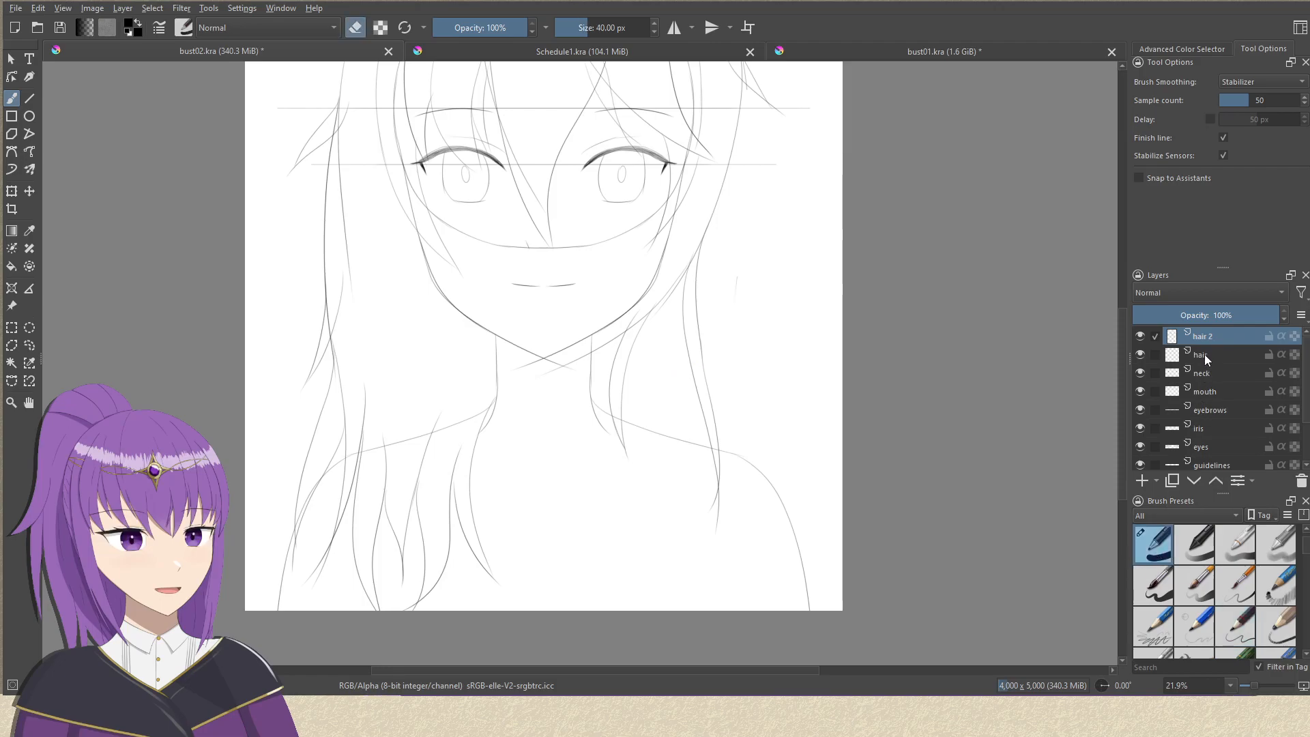
pyautogui.scroll(-3, 1214, 445)
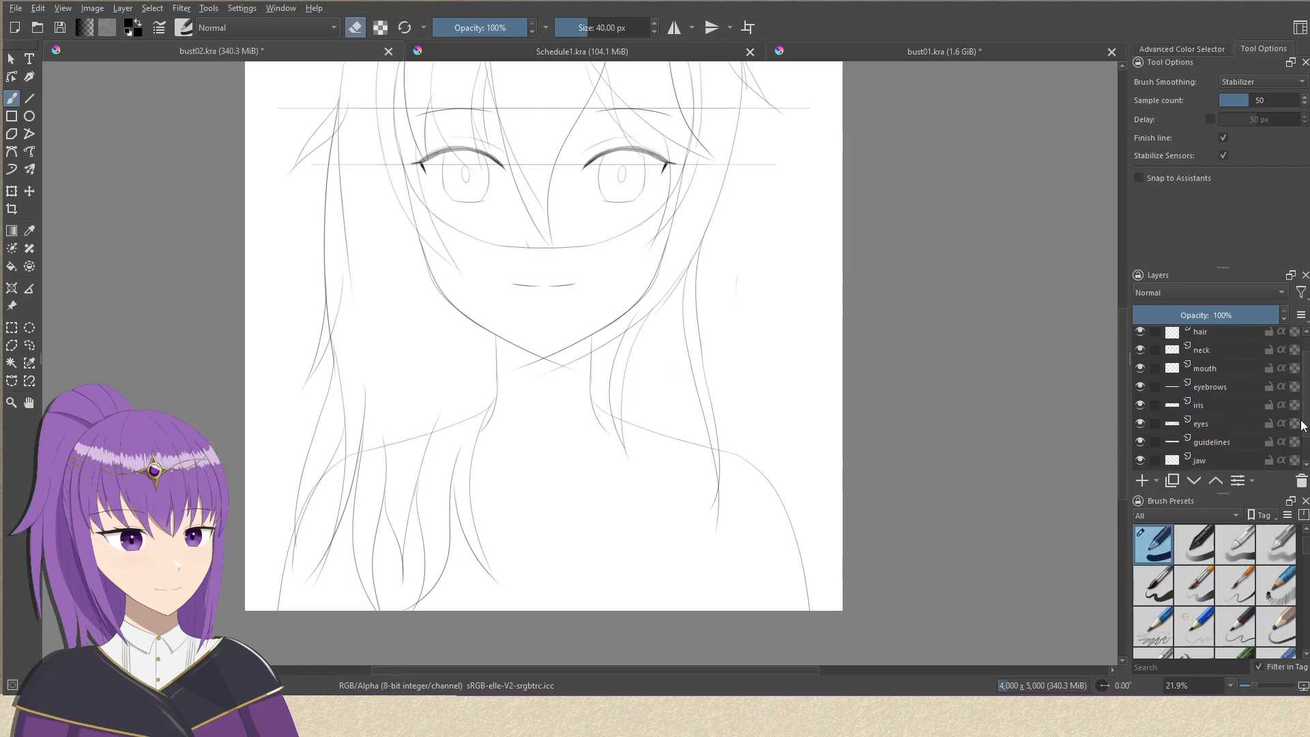
pyautogui.click(1139, 442)
pyautogui.moveTo(764, 331); pyautogui.dragTo(734, 412)
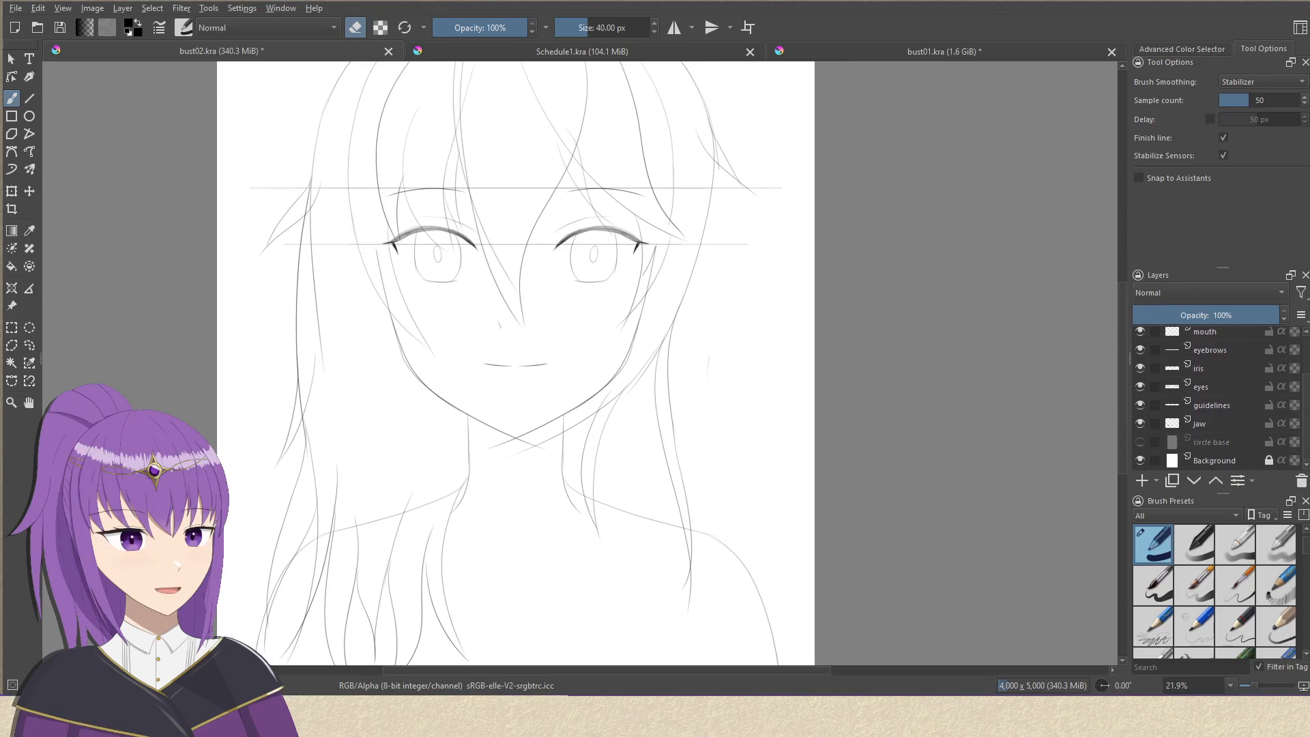
# On the jaw layer, erase the two crossing line ends that overshoot below the chin, leaving a clean point.
pyautogui.click(1221, 423)
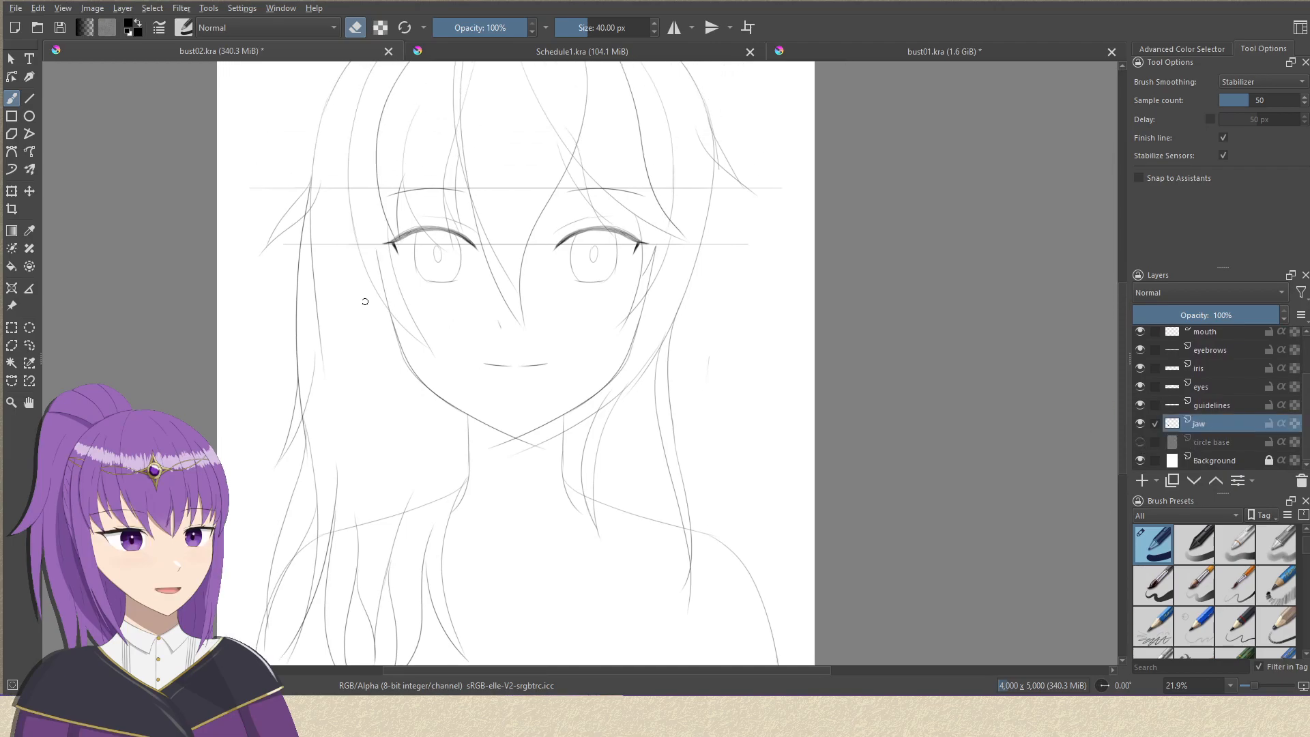
pyautogui.scroll(2, 362, 266)
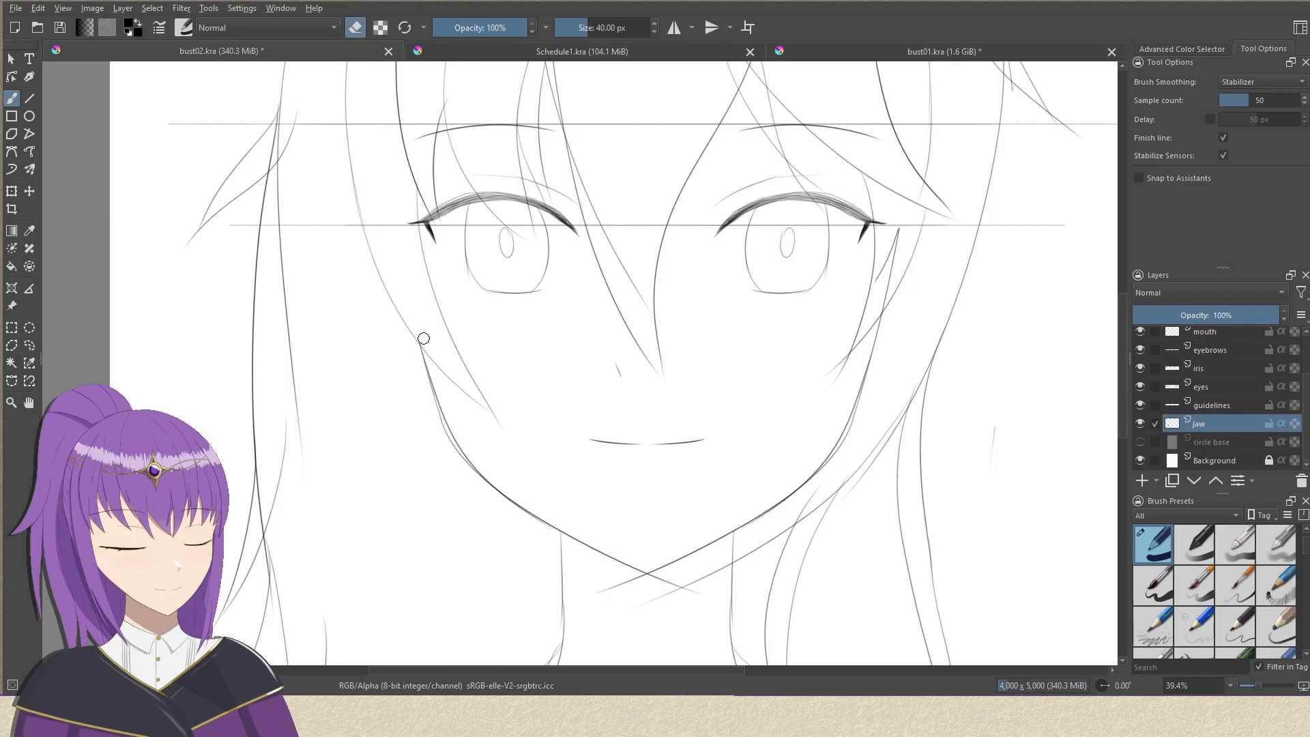
pyautogui.moveTo(572, 346); pyautogui.dragTo(401, 394)
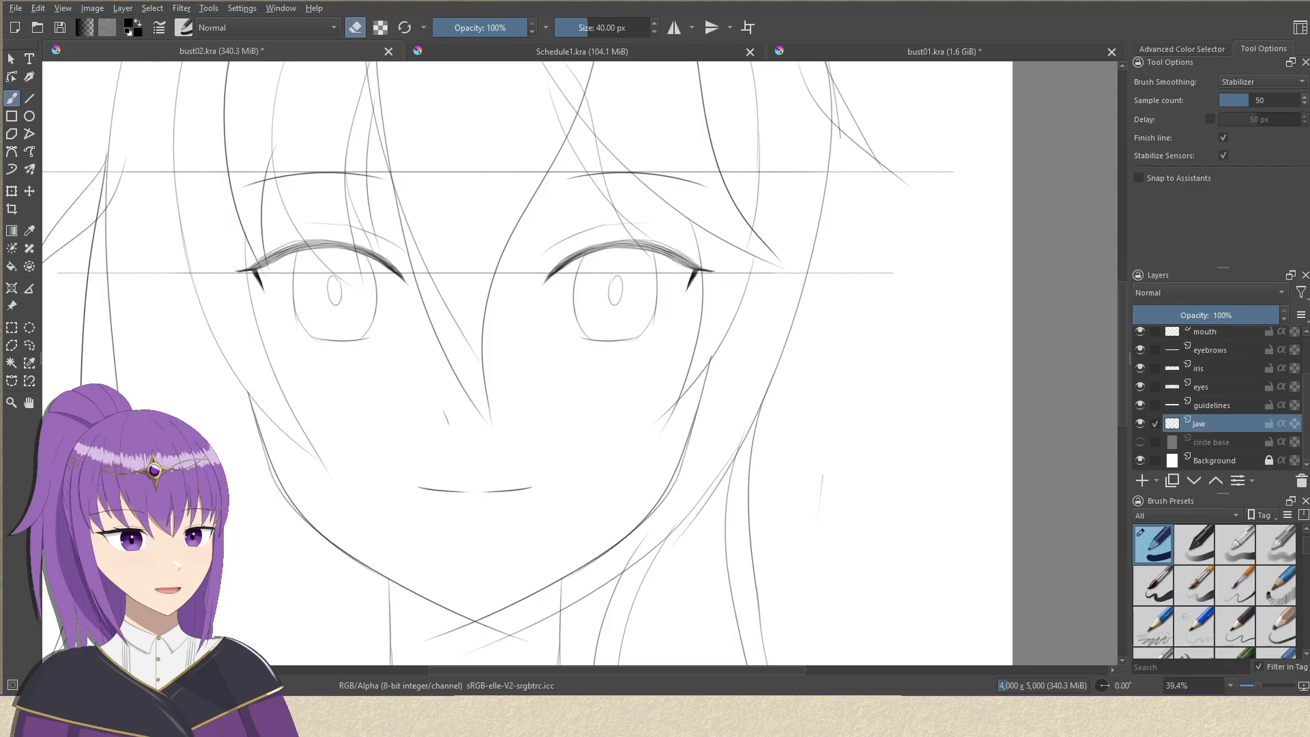
pyautogui.scroll(-2, 734, 344)
pyautogui.moveTo(735, 350)
pyautogui.mouseDown()
pyautogui.moveTo(737, 278)
pyautogui.moveTo(723, 298)
pyautogui.moveTo(682, 245)
pyautogui.mouseUp()
pyautogui.scroll(2, 711, 316)
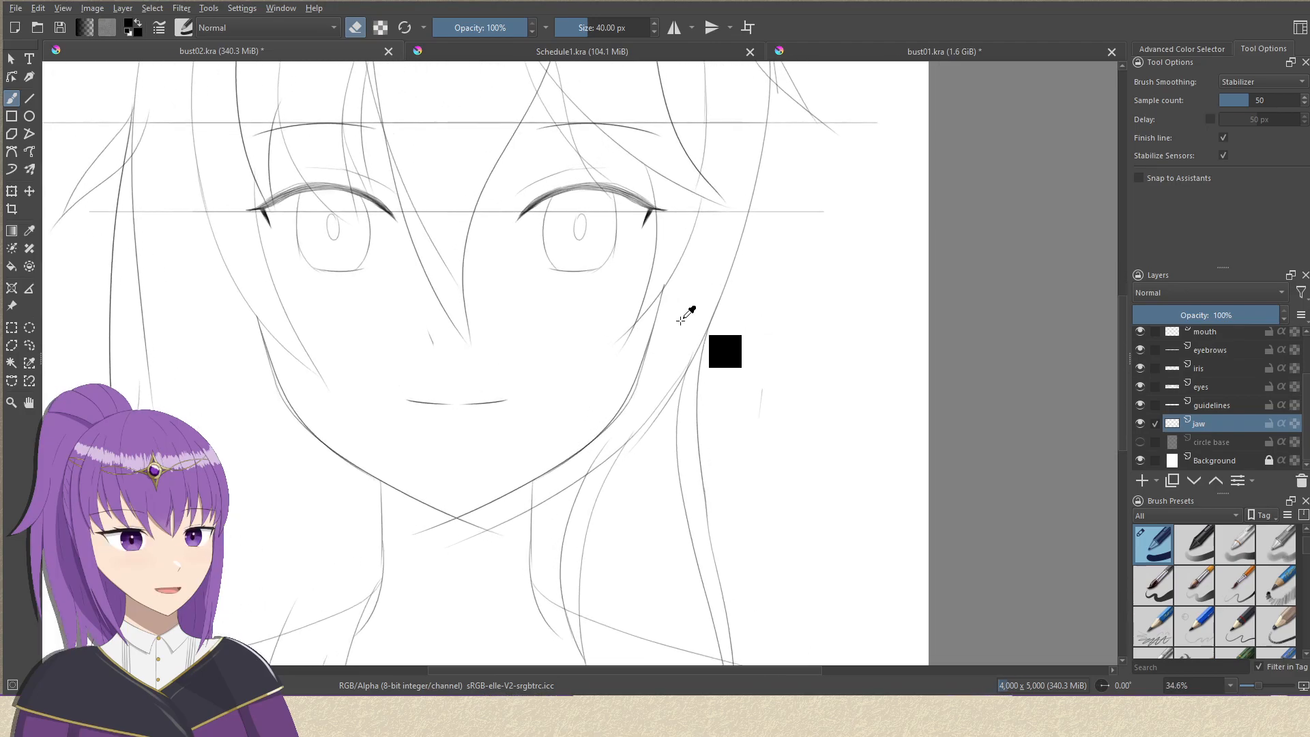
pyautogui.moveTo(692, 317); pyautogui.dragTo(702, 256)
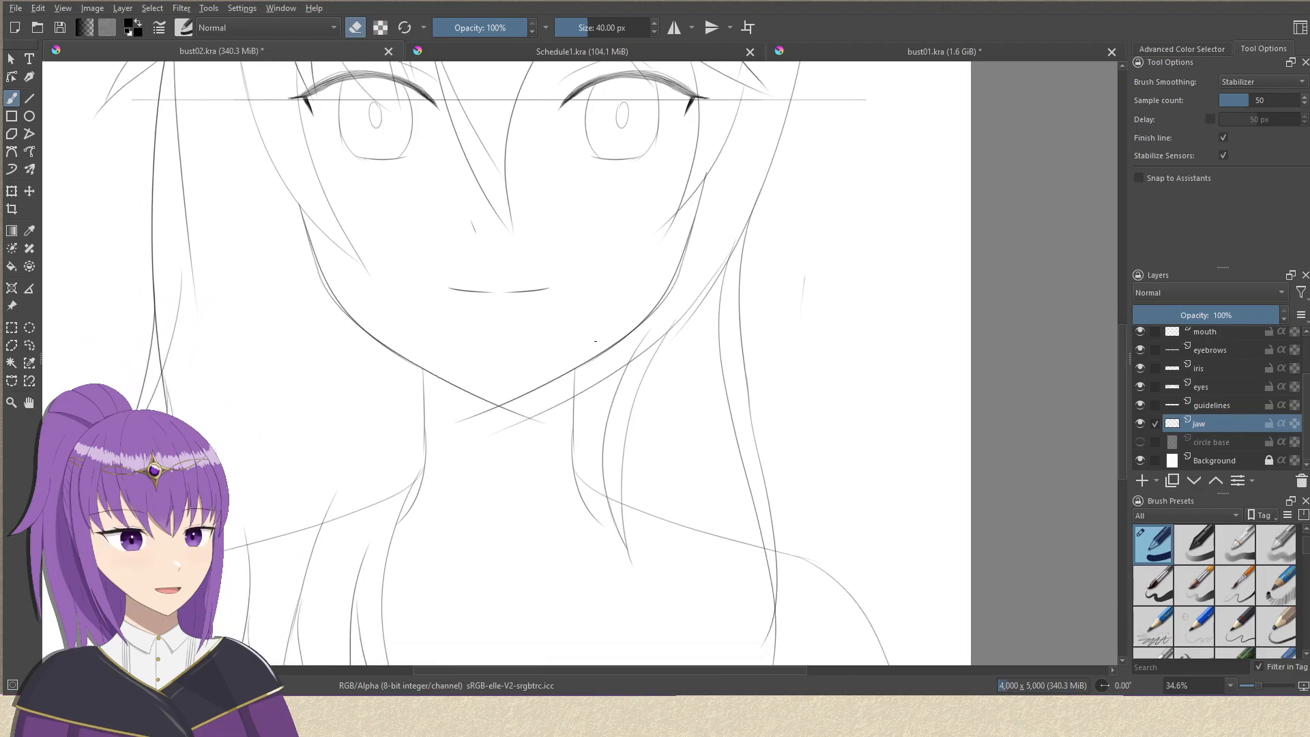
pyautogui.scroll(2, 621, 372)
pyautogui.moveTo(600, 383); pyautogui.dragTo(622, 291)
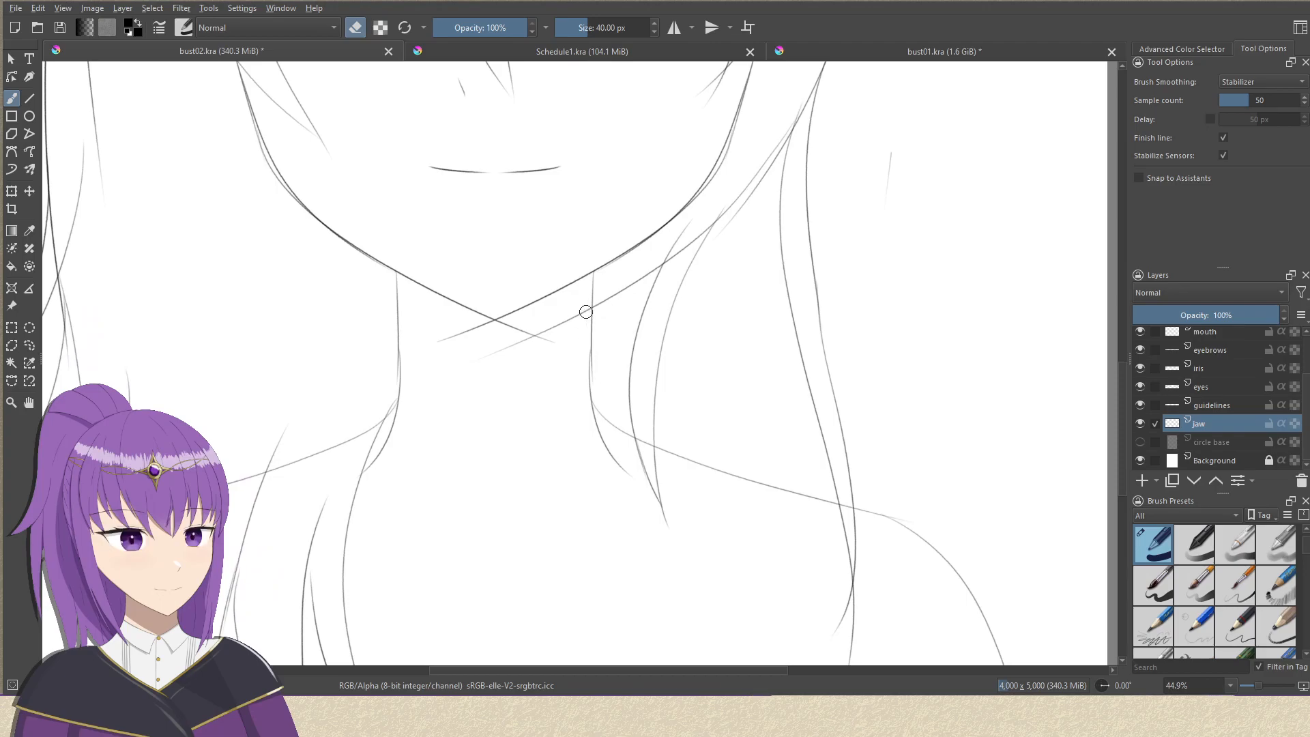
pyautogui.moveTo(529, 333); pyautogui.dragTo(540, 337)
pyautogui.moveTo(1307, 387); pyautogui.dragTo(1307, 386)
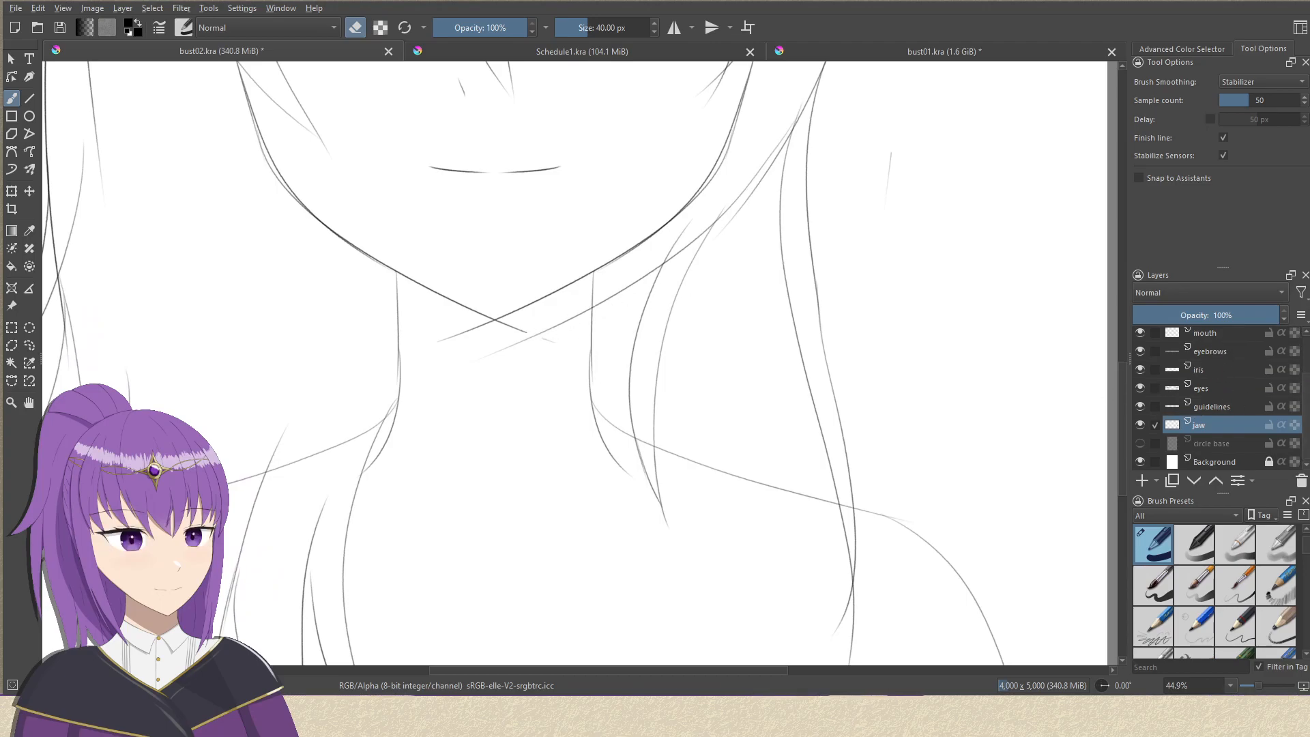
pyautogui.moveTo(538, 327)
pyautogui.mouseDown()
pyautogui.moveTo(481, 328)
pyautogui.moveTo(436, 341)
pyautogui.mouseUp()
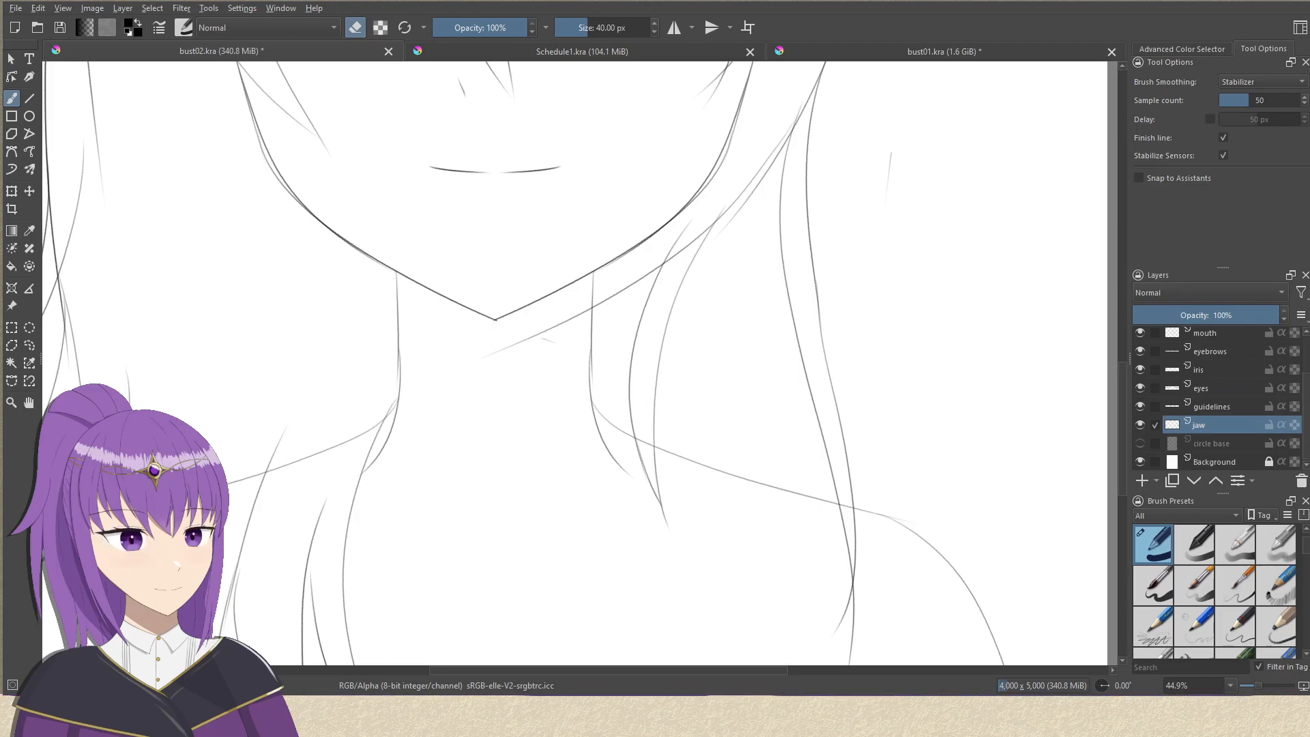
pyautogui.click(1213, 406)
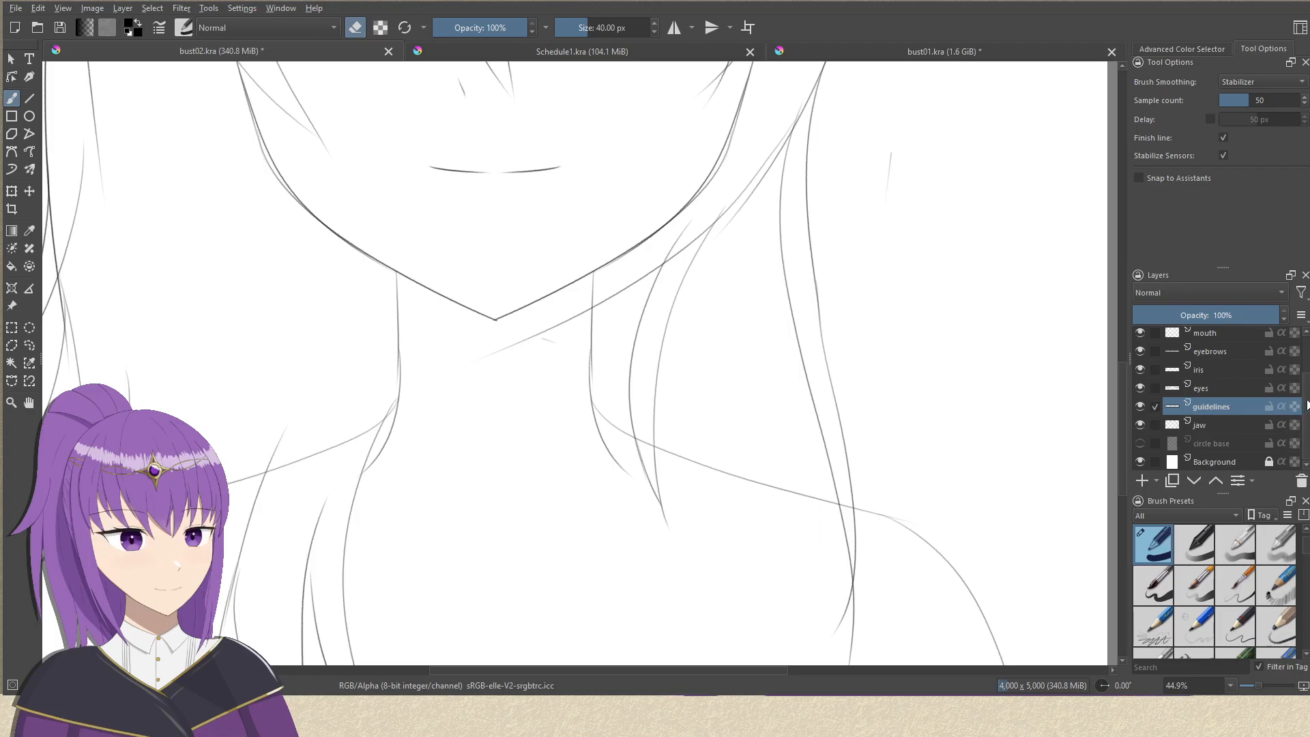
pyautogui.scroll(2, 1281, 414)
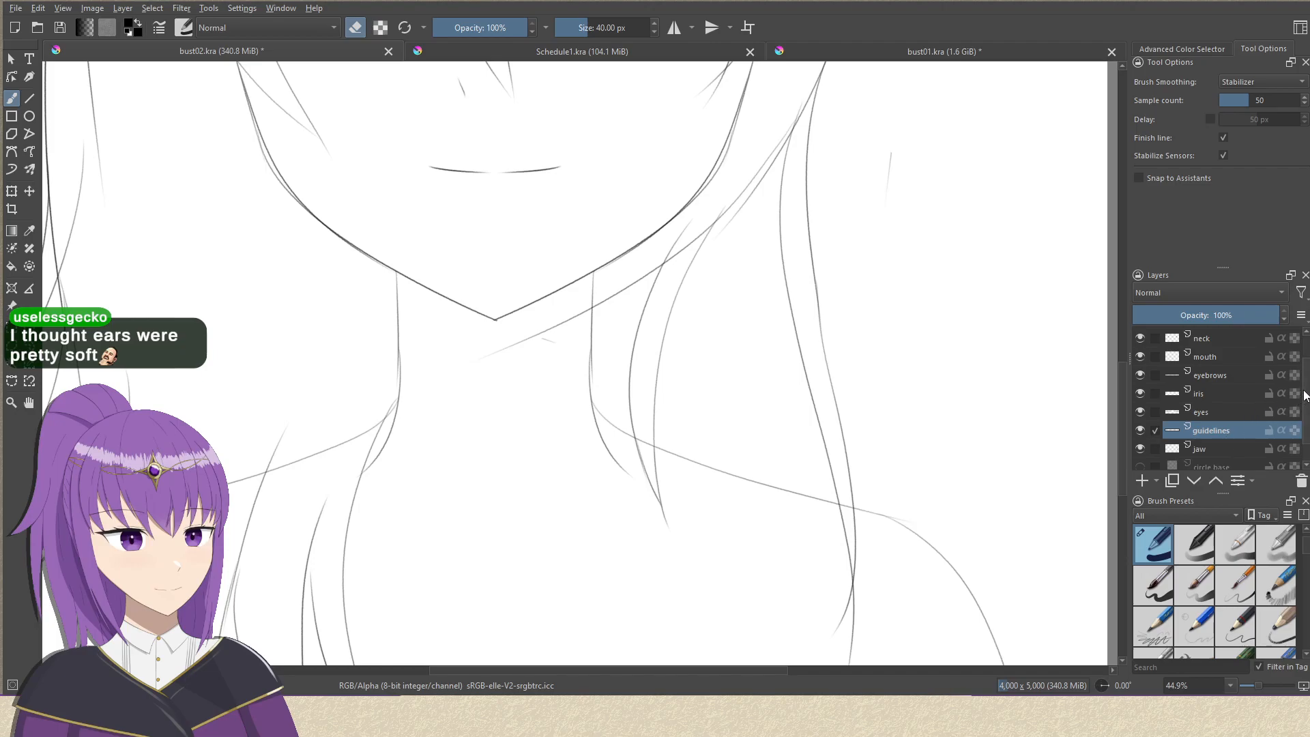
pyautogui.moveTo(751, 292); pyautogui.dragTo(715, 402)
pyautogui.moveTo(726, 319)
pyautogui.mouseDown()
pyautogui.moveTo(755, 370)
pyautogui.moveTo(722, 355)
pyautogui.moveTo(705, 426)
pyautogui.moveTo(686, 408)
pyautogui.moveTo(688, 478)
pyautogui.mouseUp()
pyautogui.moveTo(658, 430); pyautogui.dragTo(667, 267)
pyautogui.moveTo(663, 317)
pyautogui.mouseDown()
pyautogui.moveTo(655, 402)
pyautogui.moveTo(679, 324)
pyautogui.mouseUp()
pyautogui.moveTo(694, 448); pyautogui.dragTo(693, 399)
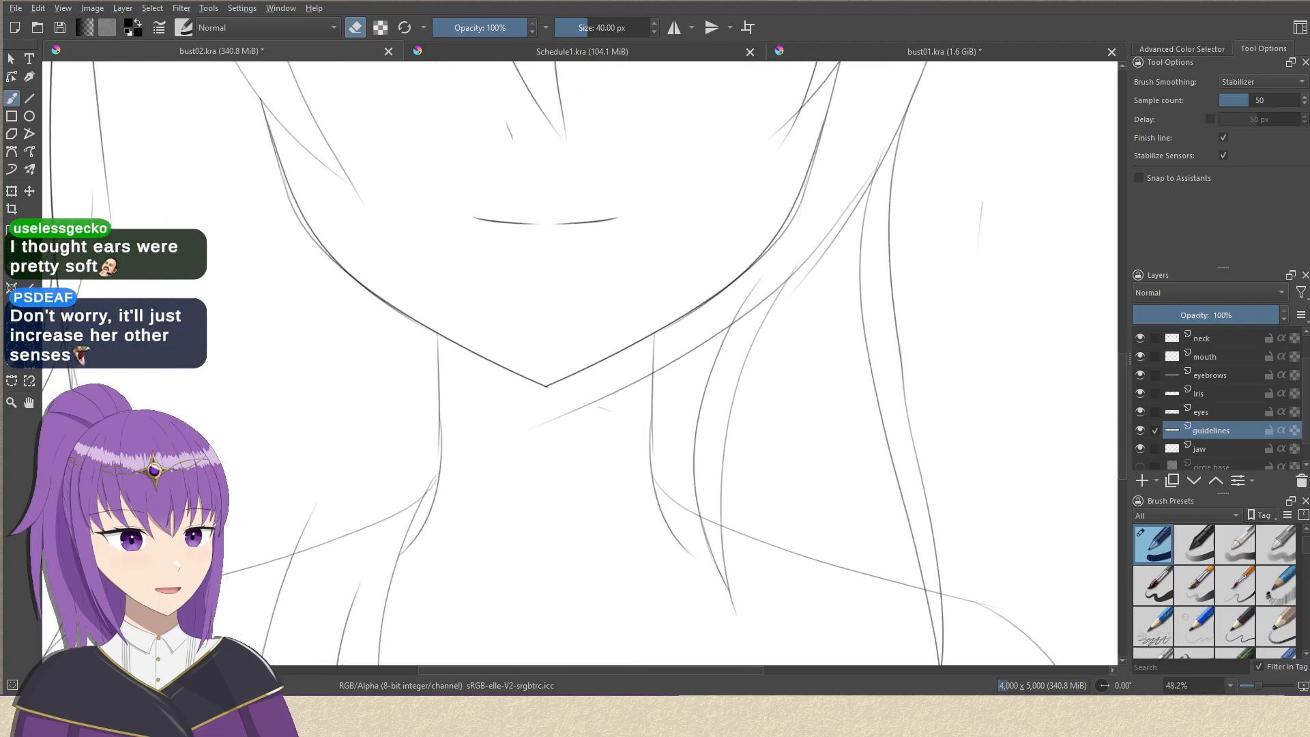
pyautogui.moveTo(653, 451); pyautogui.dragTo(674, 394)
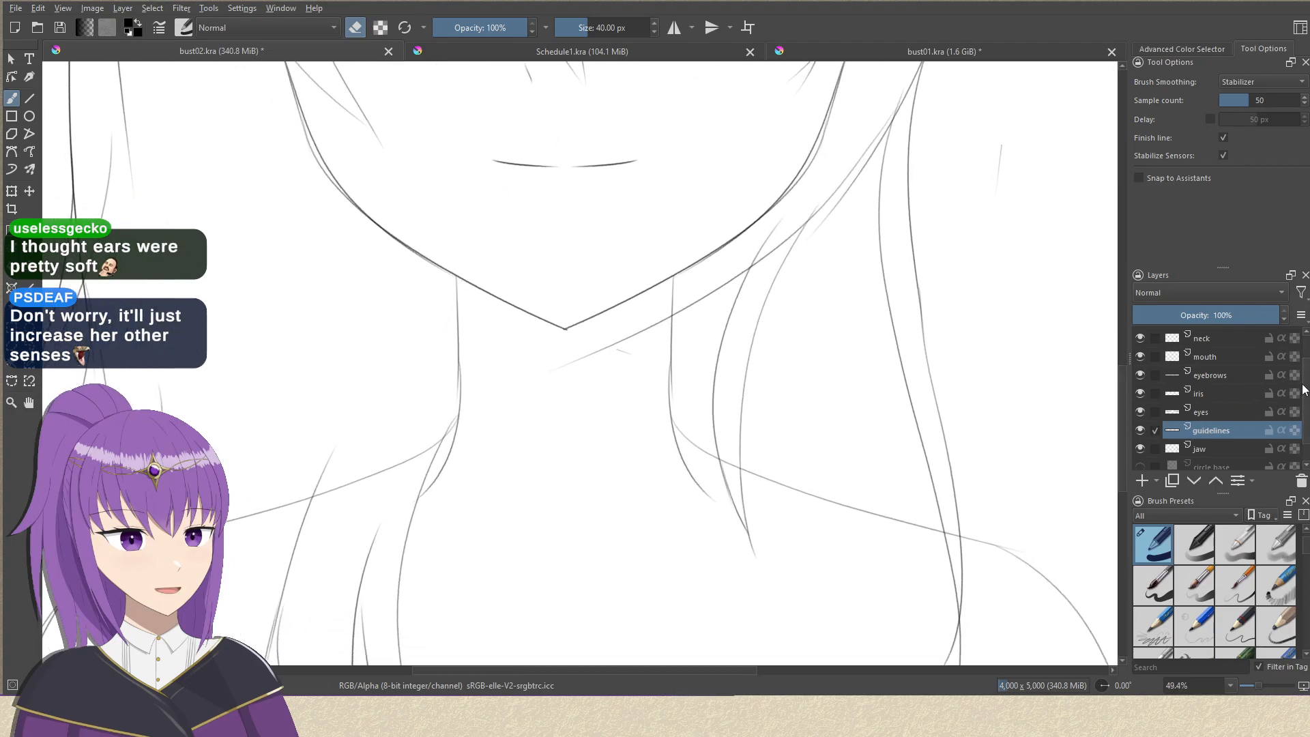
pyautogui.scroll(2, 1287, 366)
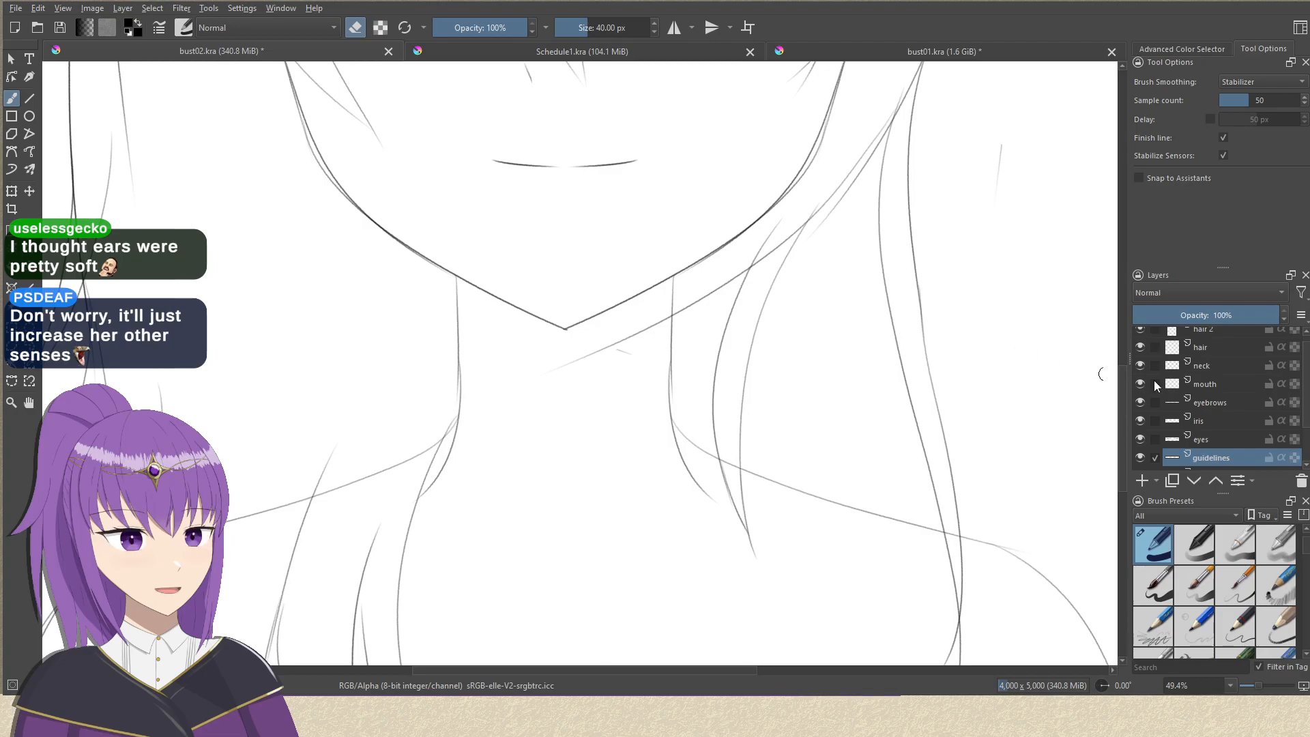
pyautogui.scroll(1, 1309, 369)
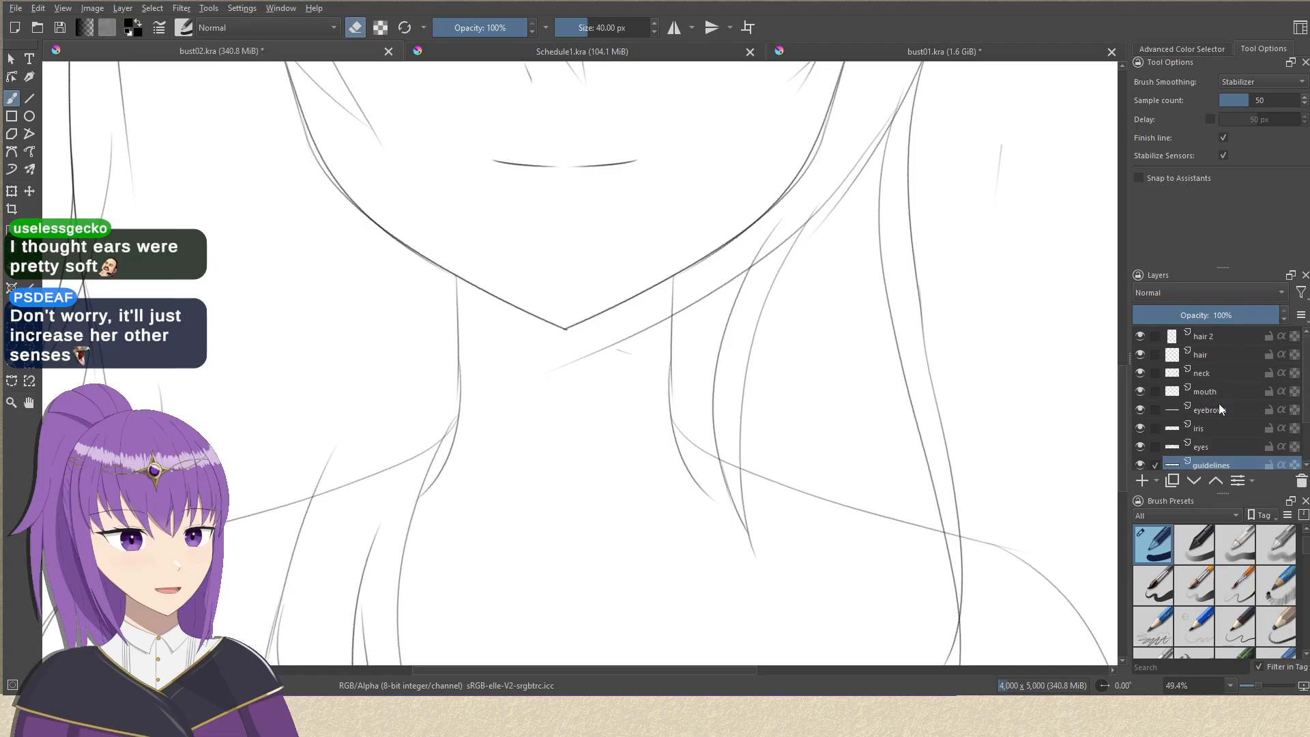
pyautogui.scroll(1, 1304, 370)
pyautogui.scroll(-2, 1303, 374)
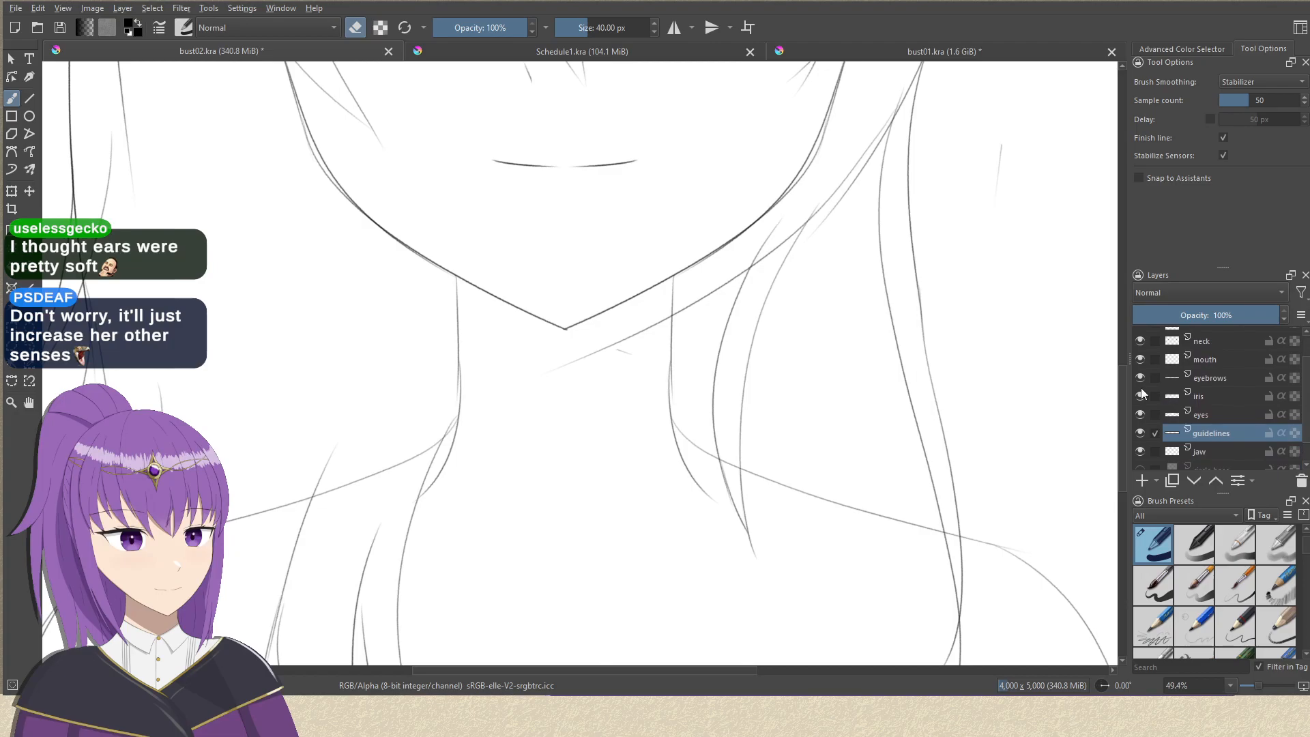
pyautogui.moveTo(787, 330); pyautogui.dragTo(753, 512)
pyautogui.moveTo(752, 439)
pyautogui.mouseDown()
pyautogui.moveTo(751, 468)
pyautogui.moveTo(756, 443)
pyautogui.mouseUp()
pyautogui.moveTo(736, 512); pyautogui.dragTo(734, 301)
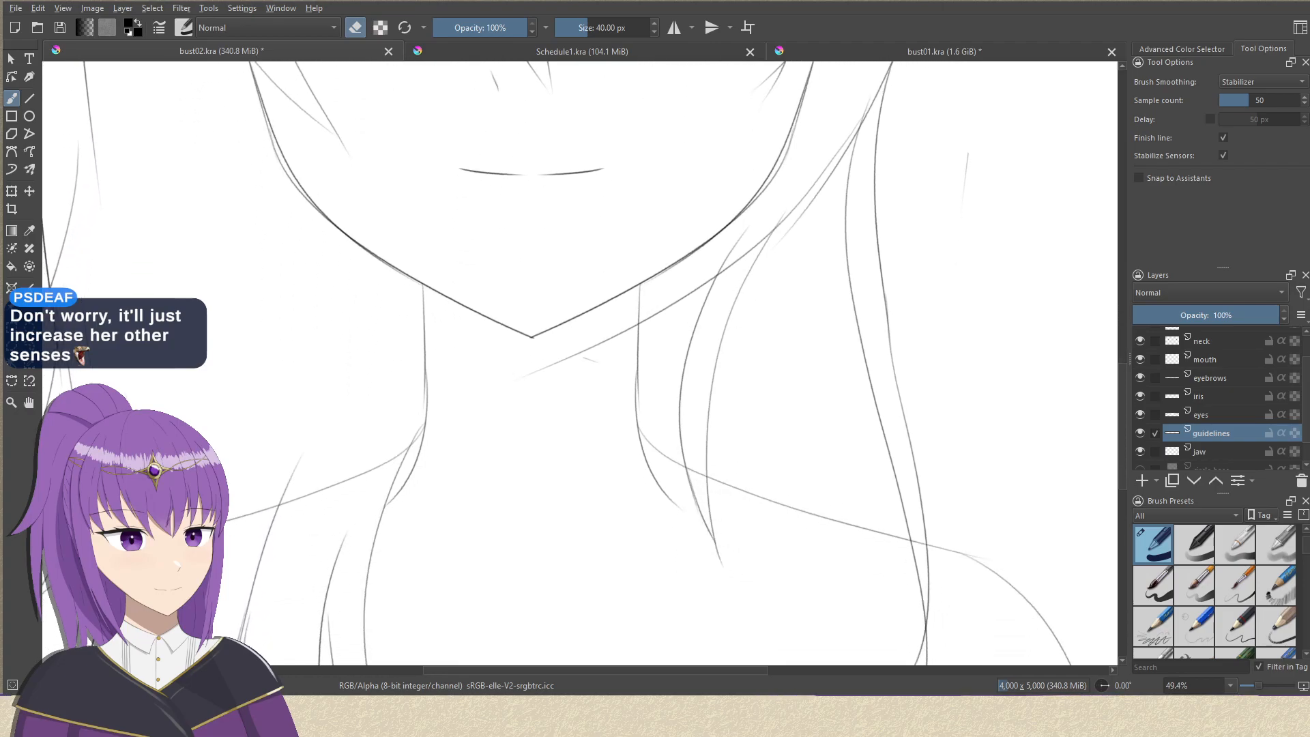
# On the hair 2 layer, erase the stray strand line that runs across the neck beneath the chin.
pyautogui.scroll(2, 1228, 372)
pyautogui.click(1228, 358)
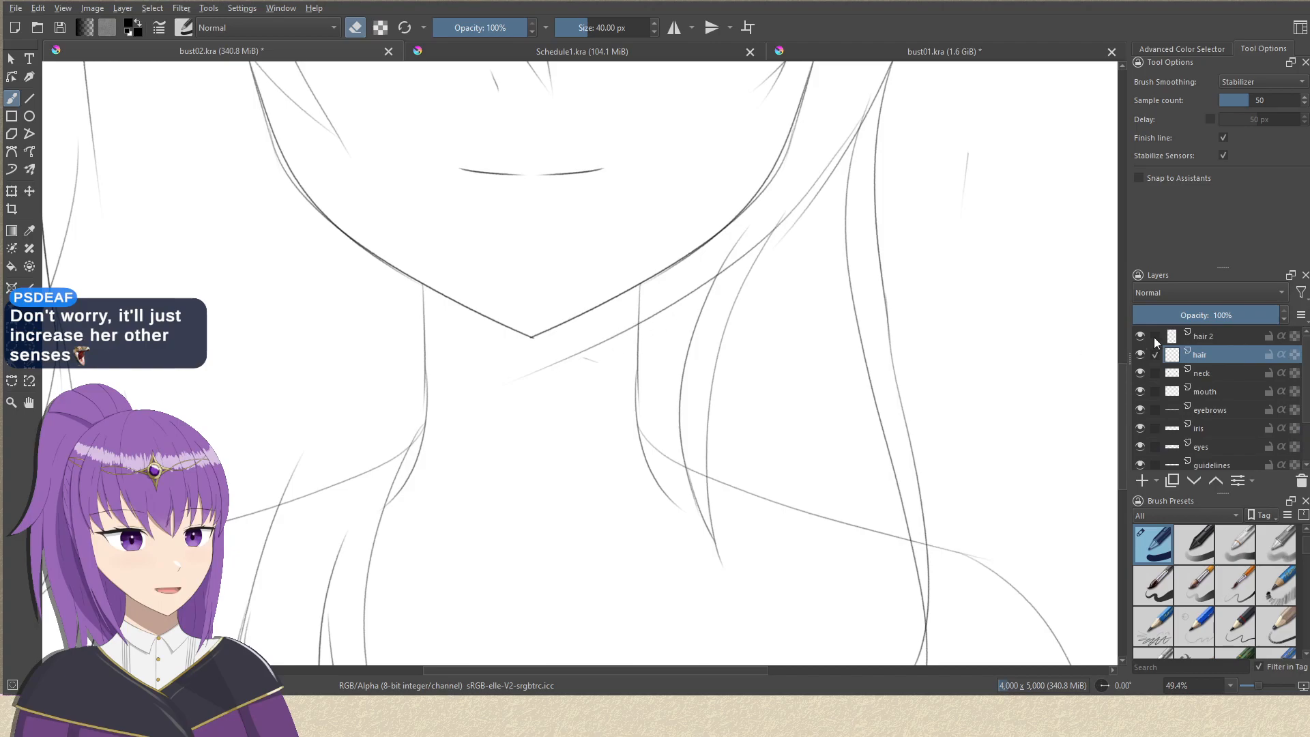
pyautogui.click(1205, 336)
pyautogui.moveTo(633, 321)
pyautogui.mouseDown()
pyautogui.moveTo(544, 380)
pyautogui.moveTo(562, 397)
pyautogui.moveTo(709, 296)
pyautogui.mouseUp()
# On the neck layer, erase the left shoulder line where the hair covers it, from the neck to the outer strands.
pyautogui.scroll(-1, 672, 403)
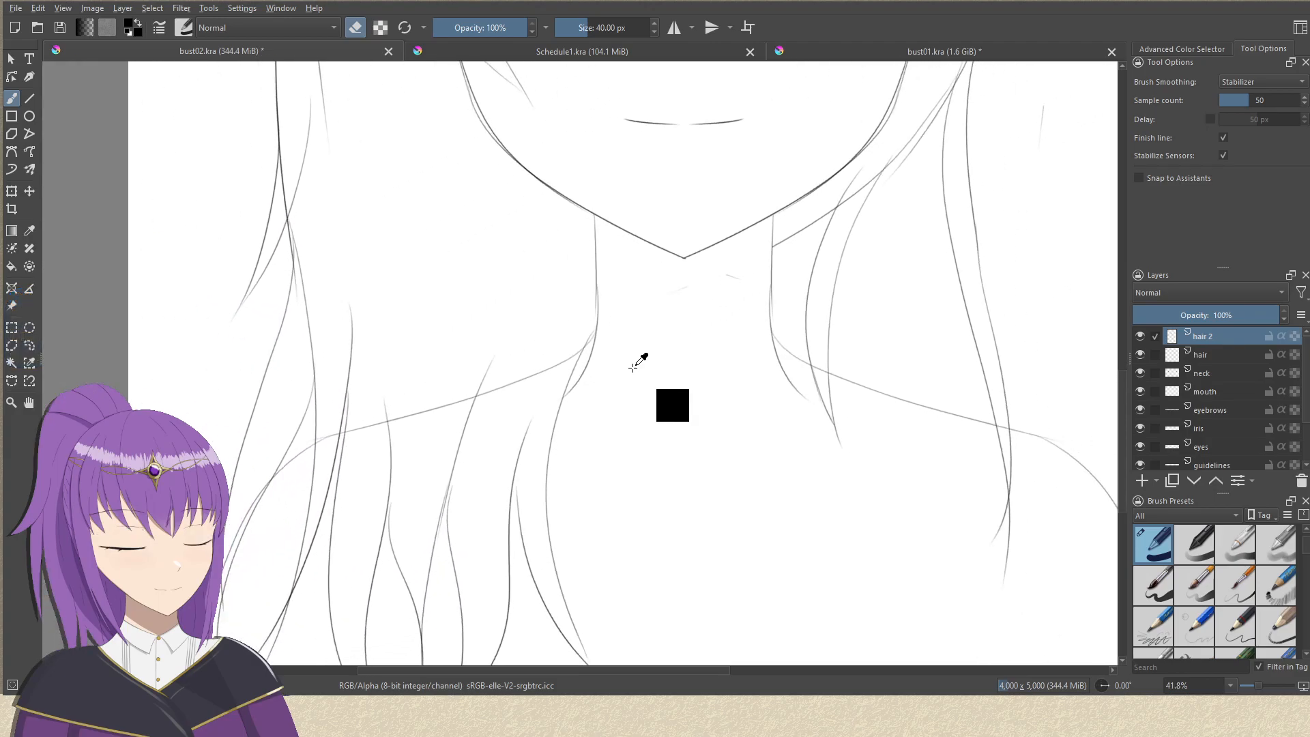
pyautogui.moveTo(602, 401); pyautogui.dragTo(755, 336)
pyautogui.click(1207, 373)
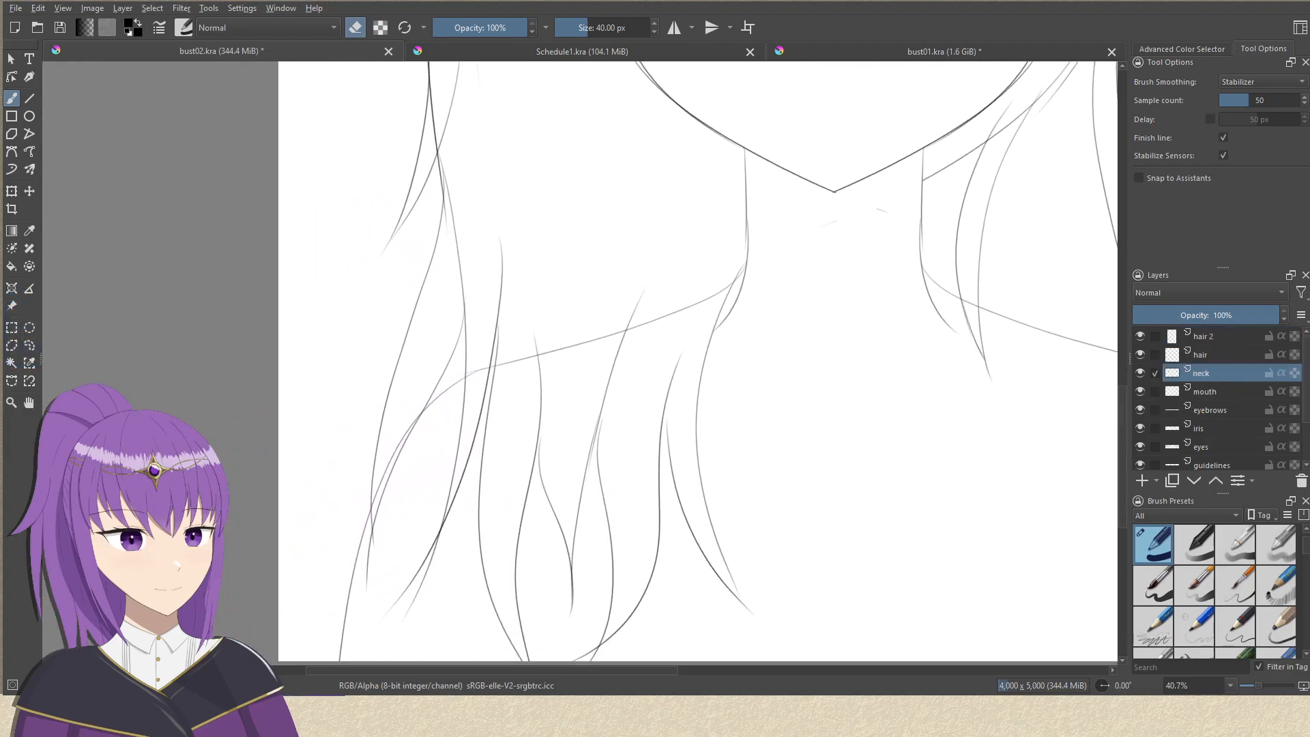
pyautogui.moveTo(683, 305); pyautogui.dragTo(555, 351)
pyautogui.moveTo(708, 297); pyautogui.dragTo(686, 308)
pyautogui.moveTo(567, 346); pyautogui.dragTo(444, 383)
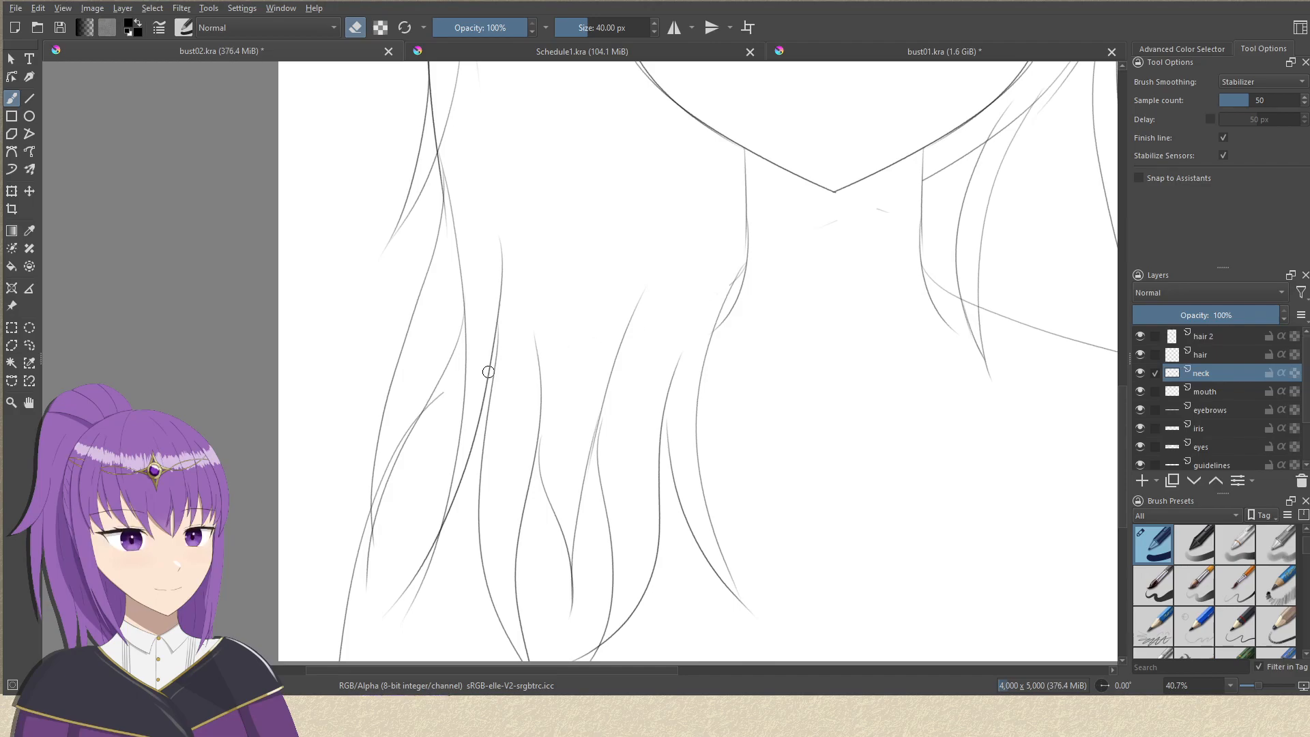
pyautogui.hotkey('ctrl', 'z')
pyautogui.moveTo(561, 346); pyautogui.dragTo(494, 370)
pyautogui.moveTo(412, 413); pyautogui.dragTo(378, 501)
# Erase the part of the right shoulder line that passes through the short hair strand beside the neck.
pyautogui.moveTo(518, 393); pyautogui.dragTo(259, 415)
pyautogui.moveTo(509, 393); pyautogui.dragTo(509, 458)
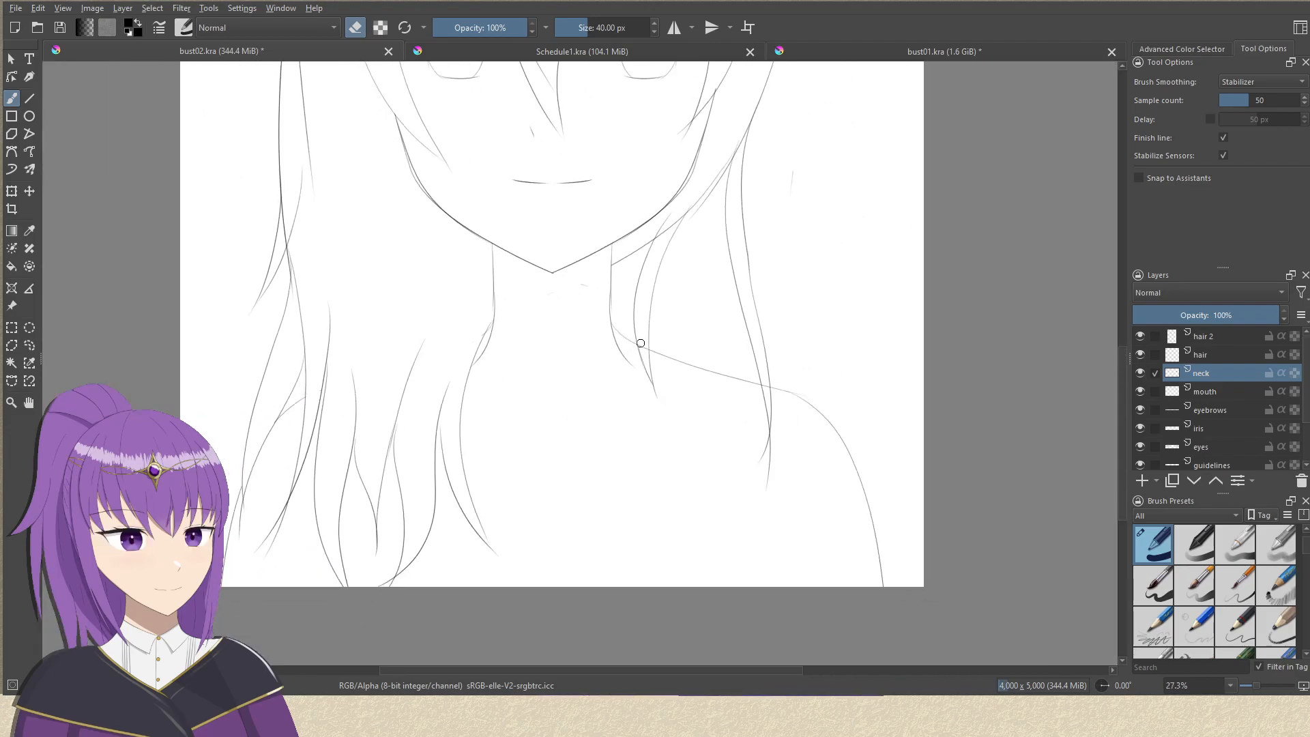
pyautogui.moveTo(587, 440)
pyautogui.mouseDown()
pyautogui.moveTo(582, 478)
pyautogui.moveTo(585, 427)
pyautogui.mouseUp()
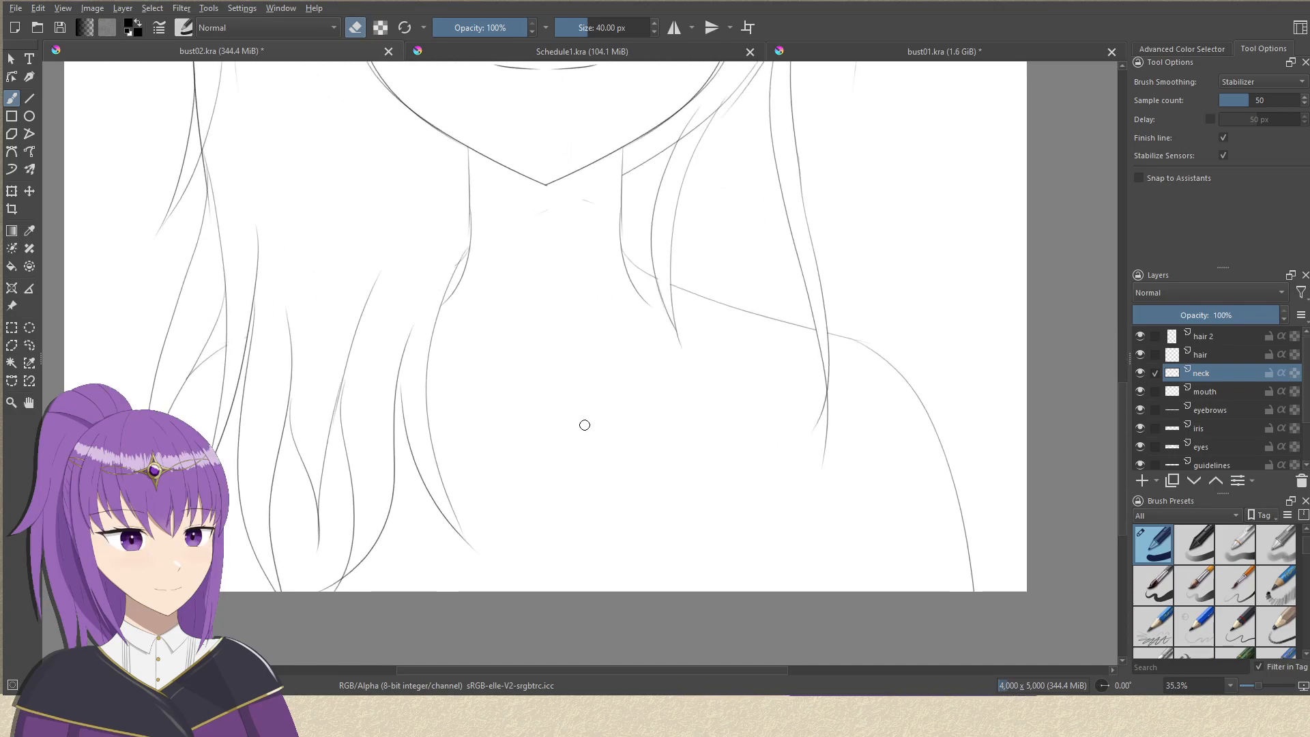
pyautogui.moveTo(652, 348)
pyautogui.mouseDown()
pyautogui.moveTo(623, 412)
pyautogui.moveTo(645, 416)
pyautogui.mouseUp()
pyautogui.moveTo(716, 329); pyautogui.dragTo(712, 337)
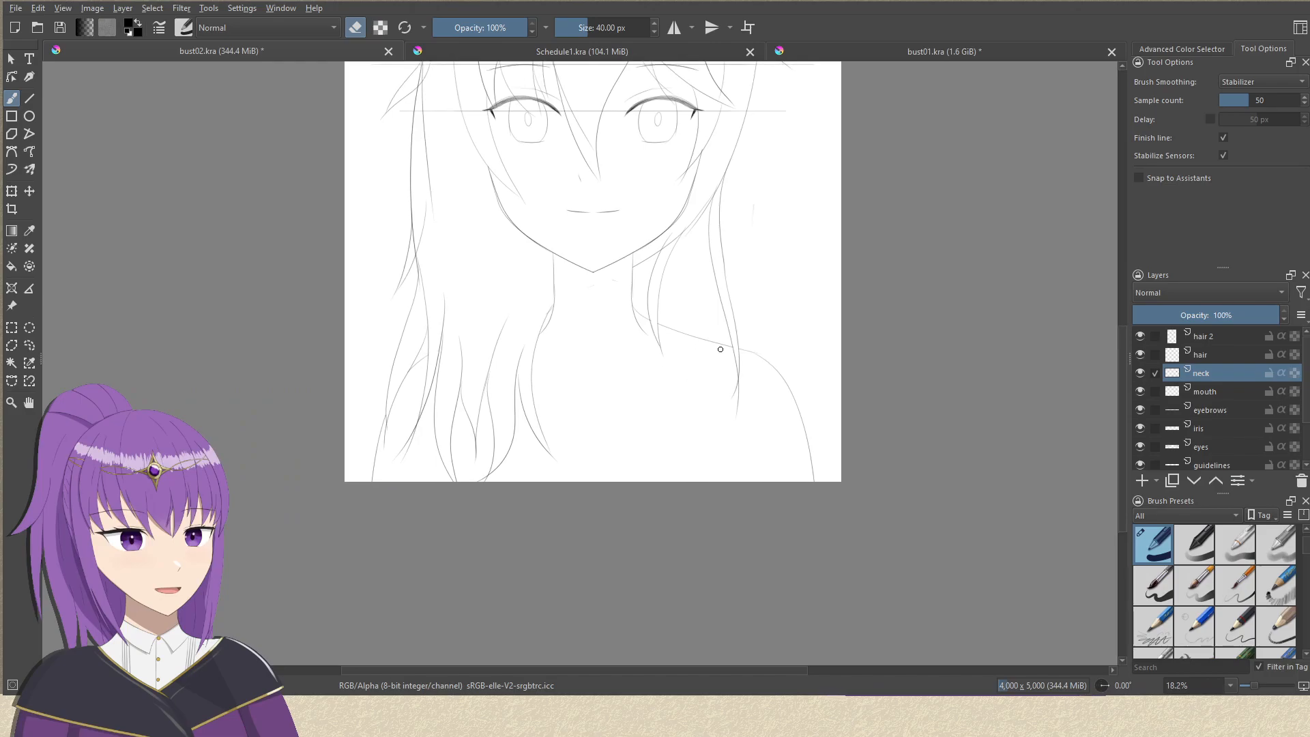
pyautogui.moveTo(807, 370)
pyautogui.mouseDown()
pyautogui.moveTo(790, 413)
pyautogui.moveTo(755, 330)
pyautogui.mouseUp()
pyautogui.moveTo(616, 363)
pyautogui.mouseDown()
pyautogui.moveTo(623, 401)
pyautogui.moveTo(624, 334)
pyautogui.mouseUp()
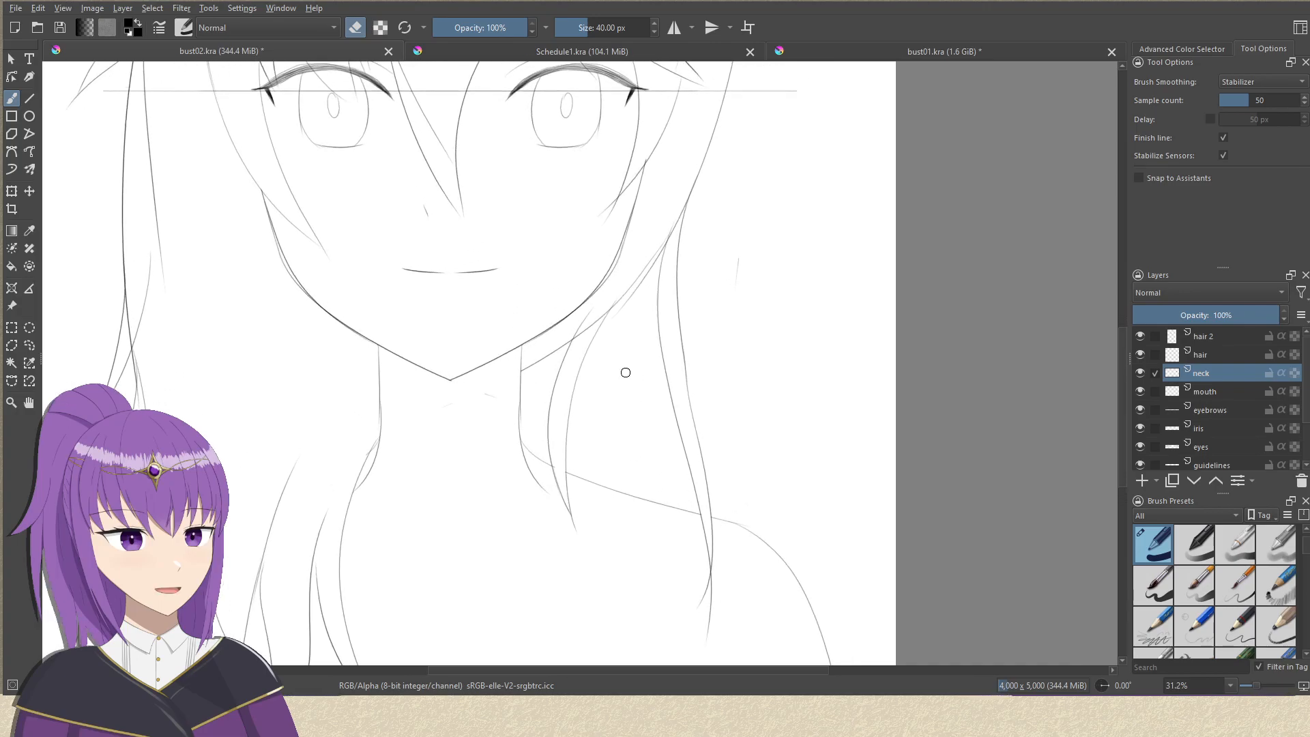
# On the hair 2 layer, erase the overlapping line segments where the long right strands cross beside the jaw and under the upper flick.
pyautogui.click(1213, 340)
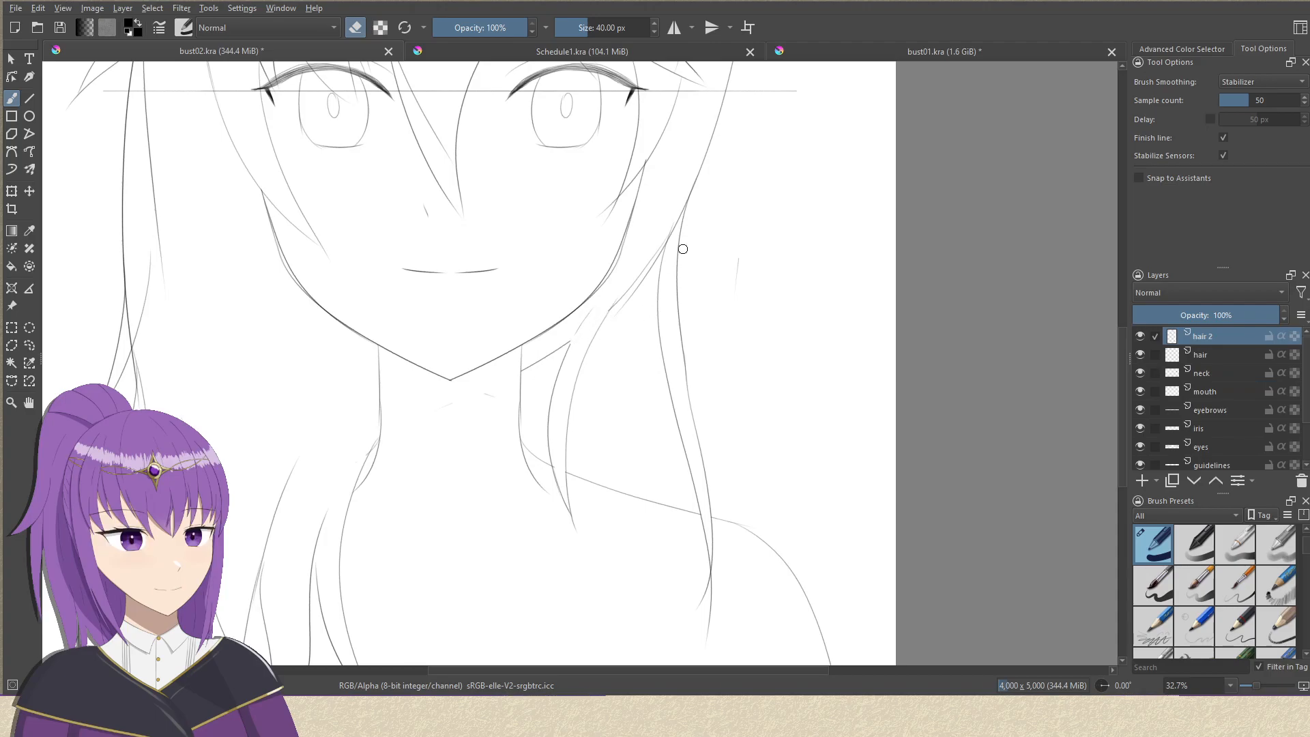
pyautogui.moveTo(679, 210)
pyautogui.mouseDown()
pyautogui.moveTo(677, 261)
pyautogui.moveTo(638, 364)
pyautogui.mouseUp()
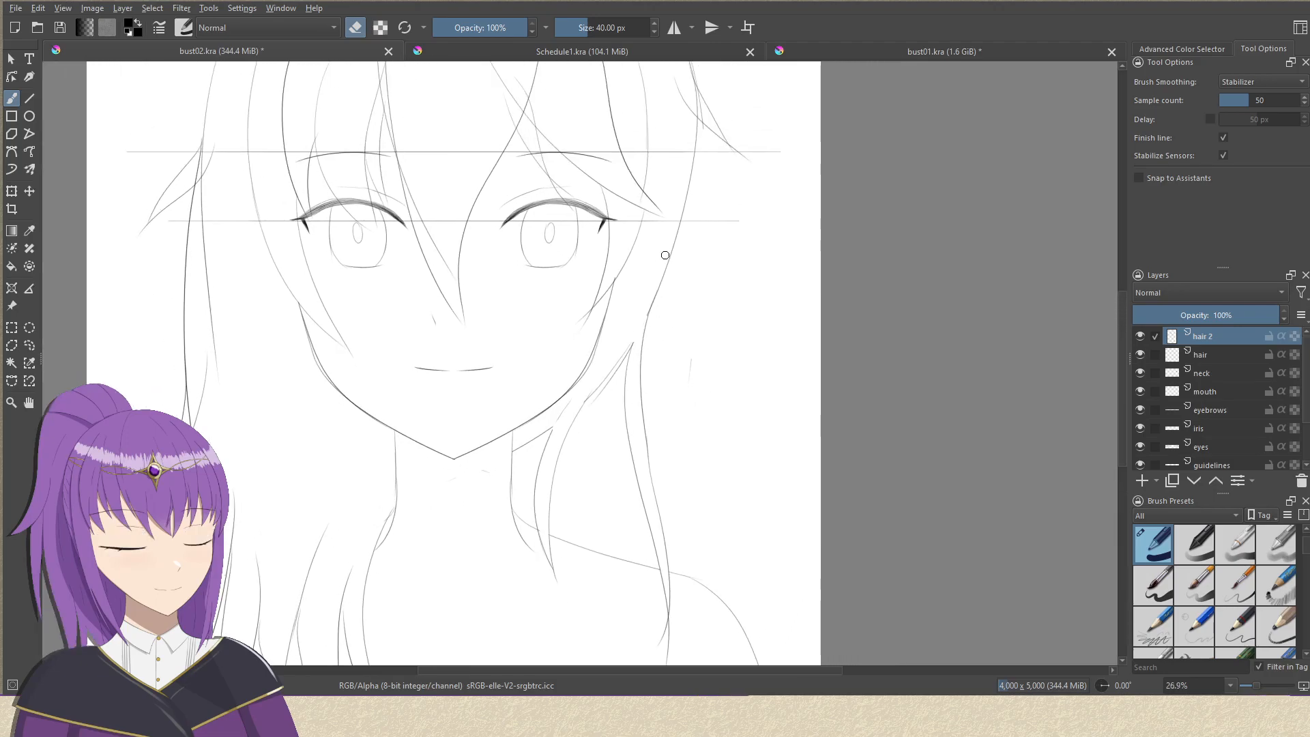
pyautogui.moveTo(660, 254); pyautogui.dragTo(617, 388)
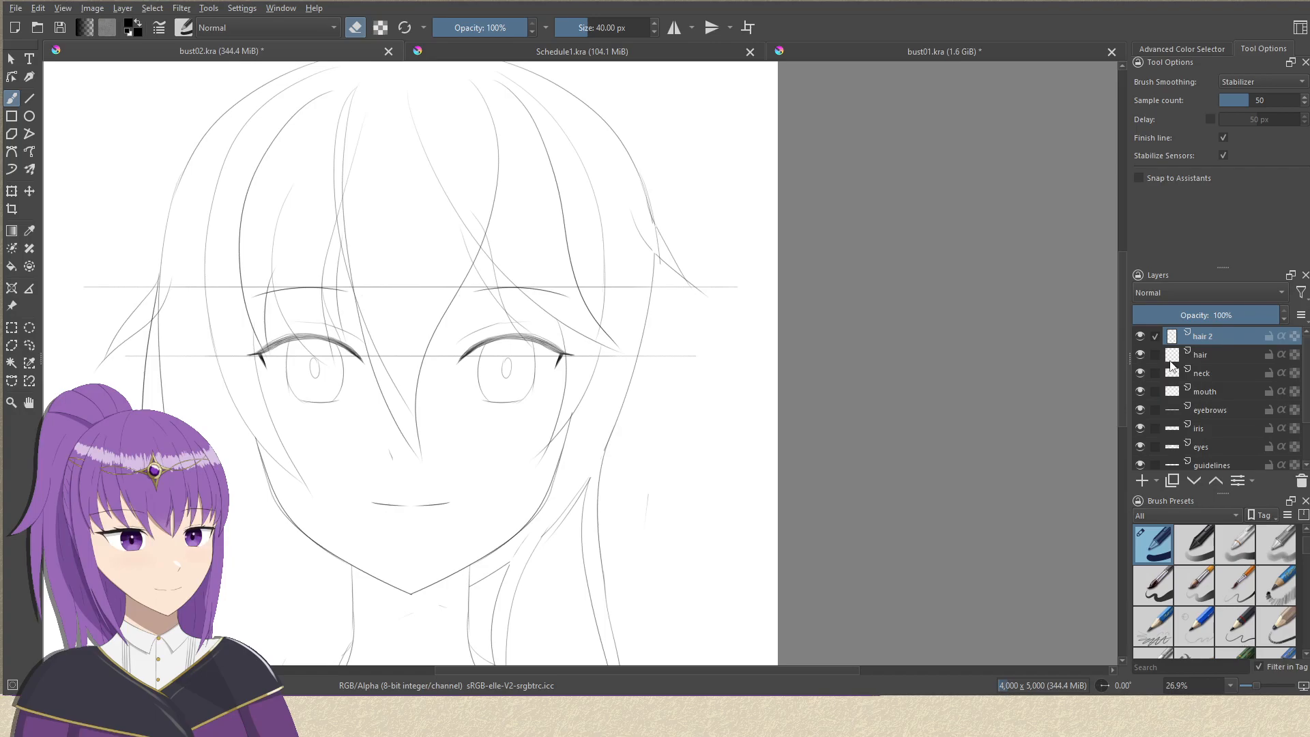
# Erase the inner strand line running down from the flick on the left side of the hair, switching between hair and hair 2.
pyautogui.moveTo(540, 450); pyautogui.dragTo(861, 329)
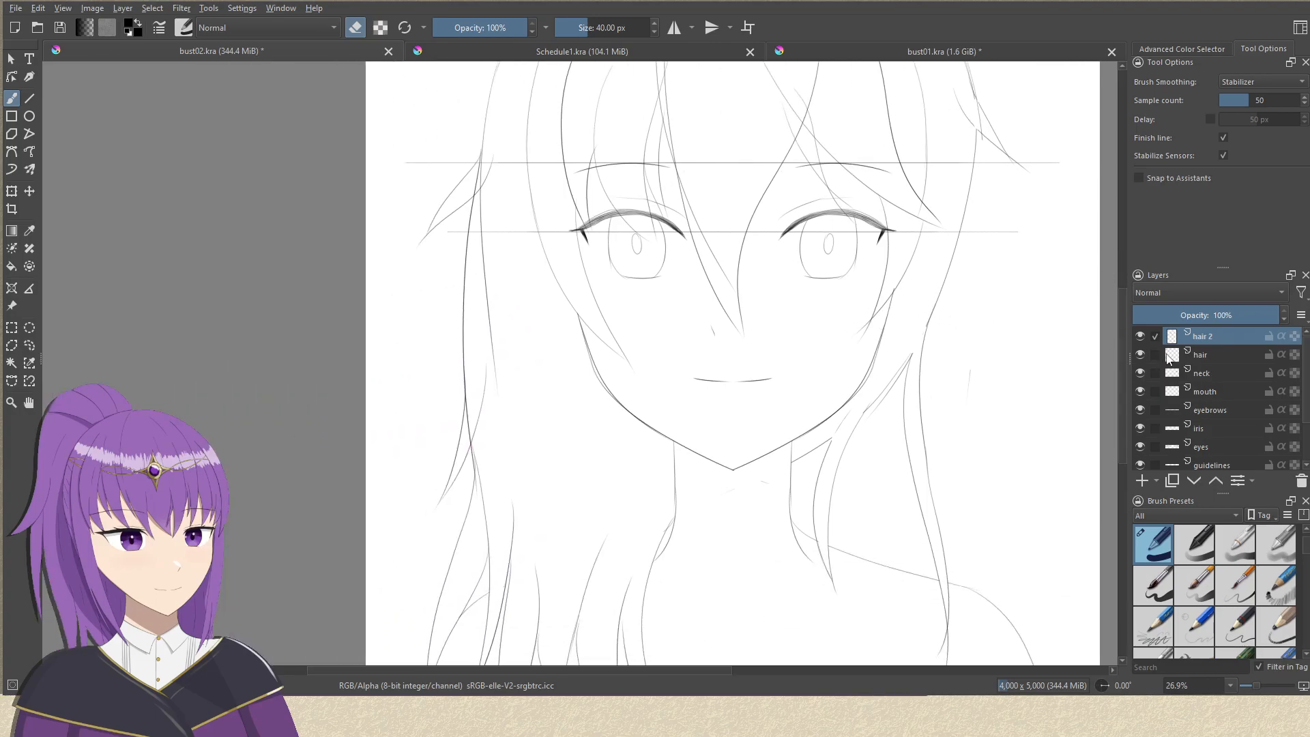
pyautogui.click(1214, 356)
pyautogui.moveTo(481, 183)
pyautogui.mouseDown()
pyautogui.moveTo(494, 338)
pyautogui.moveTo(484, 281)
pyautogui.mouseUp()
pyautogui.click(1226, 337)
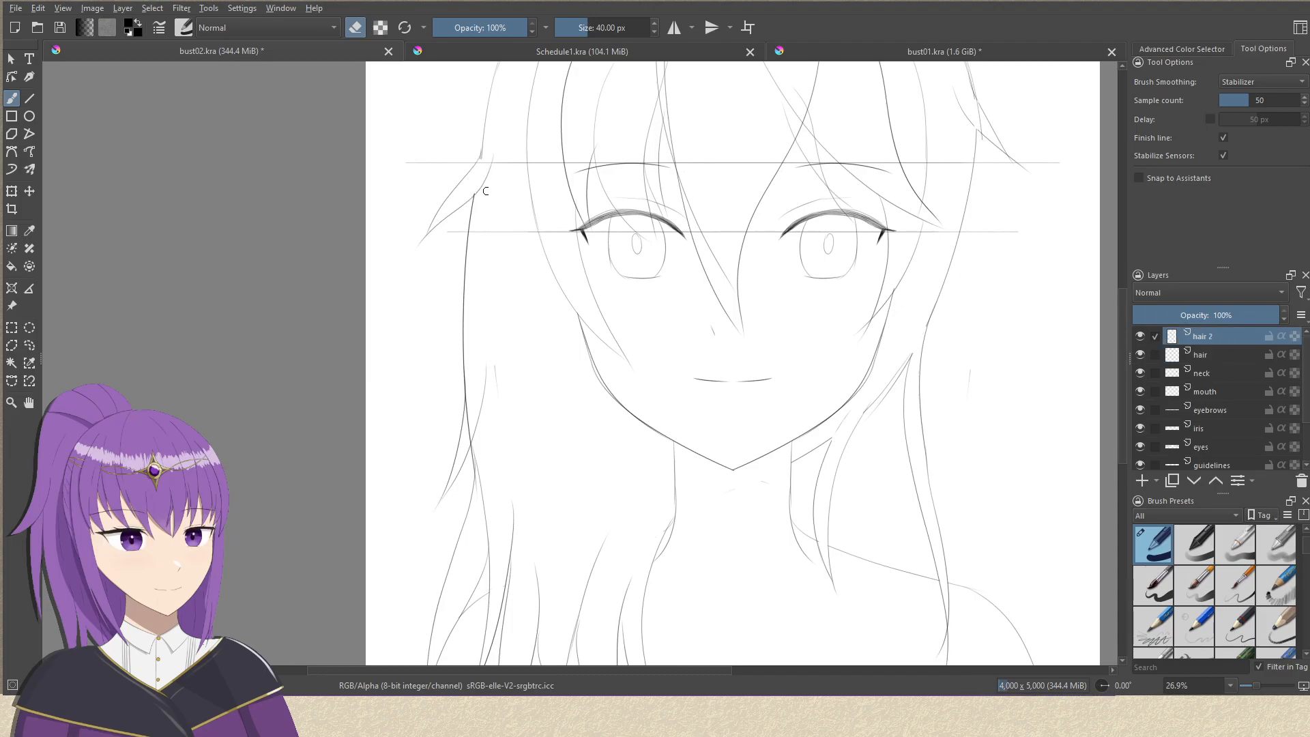
# Review the cleaned-up hair, jaw, neck and shoulder lines across the whole bust.
pyautogui.moveTo(576, 150); pyautogui.dragTo(515, 256)
pyautogui.moveTo(555, 192); pyautogui.dragTo(524, 222)
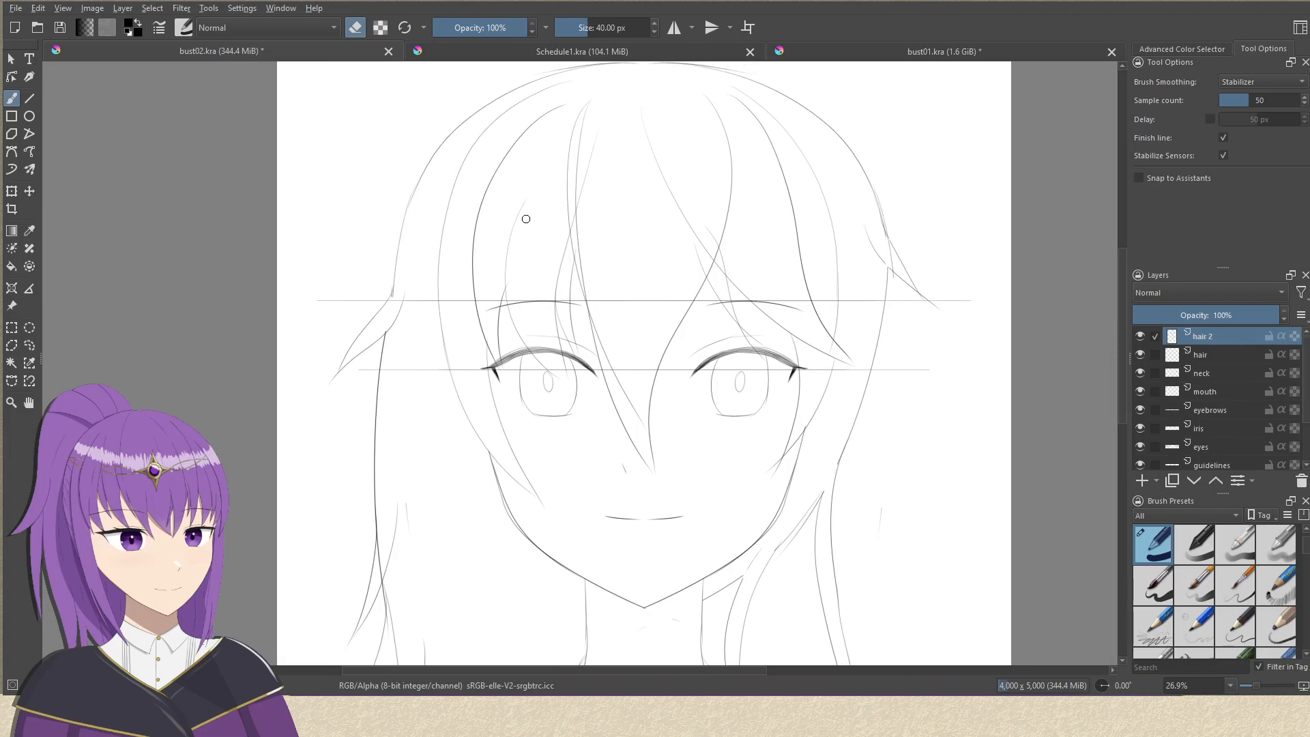
pyautogui.moveTo(659, 232); pyautogui.dragTo(640, 248)
pyautogui.scroll(-2, 965, 345)
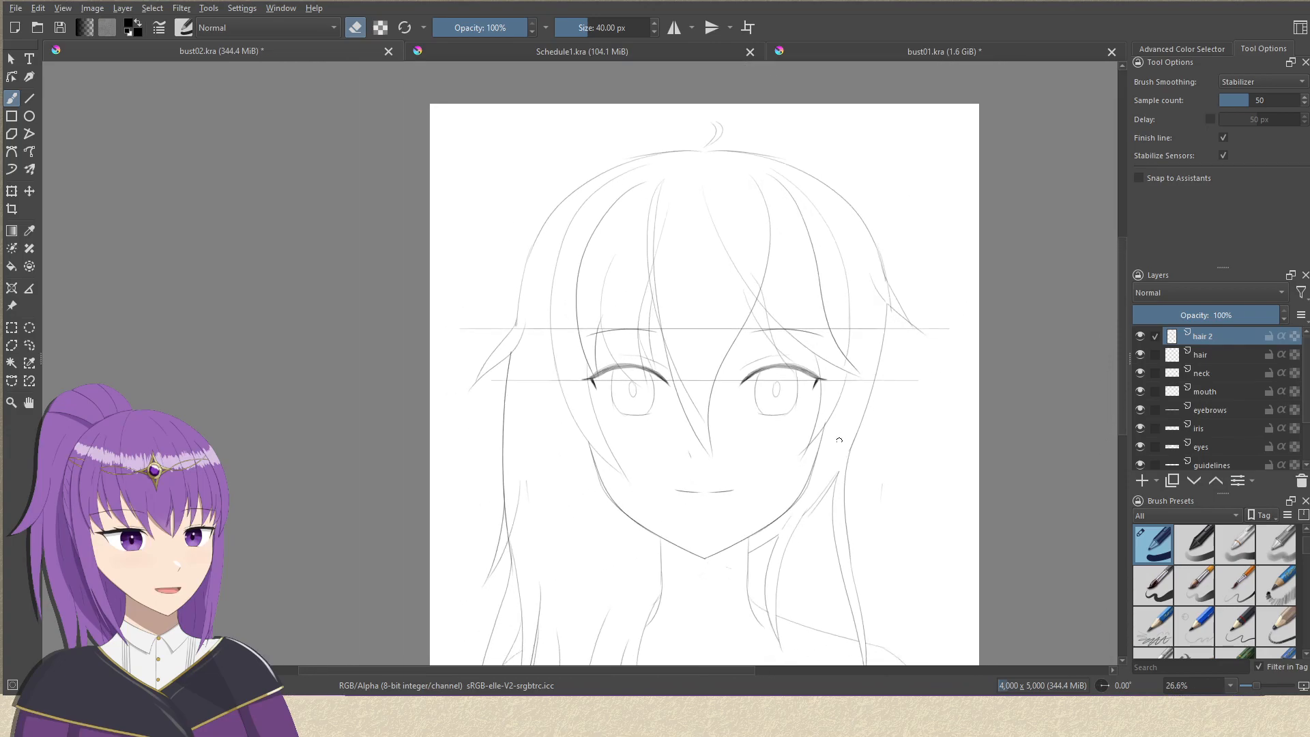
pyautogui.scroll(-3, 853, 294)
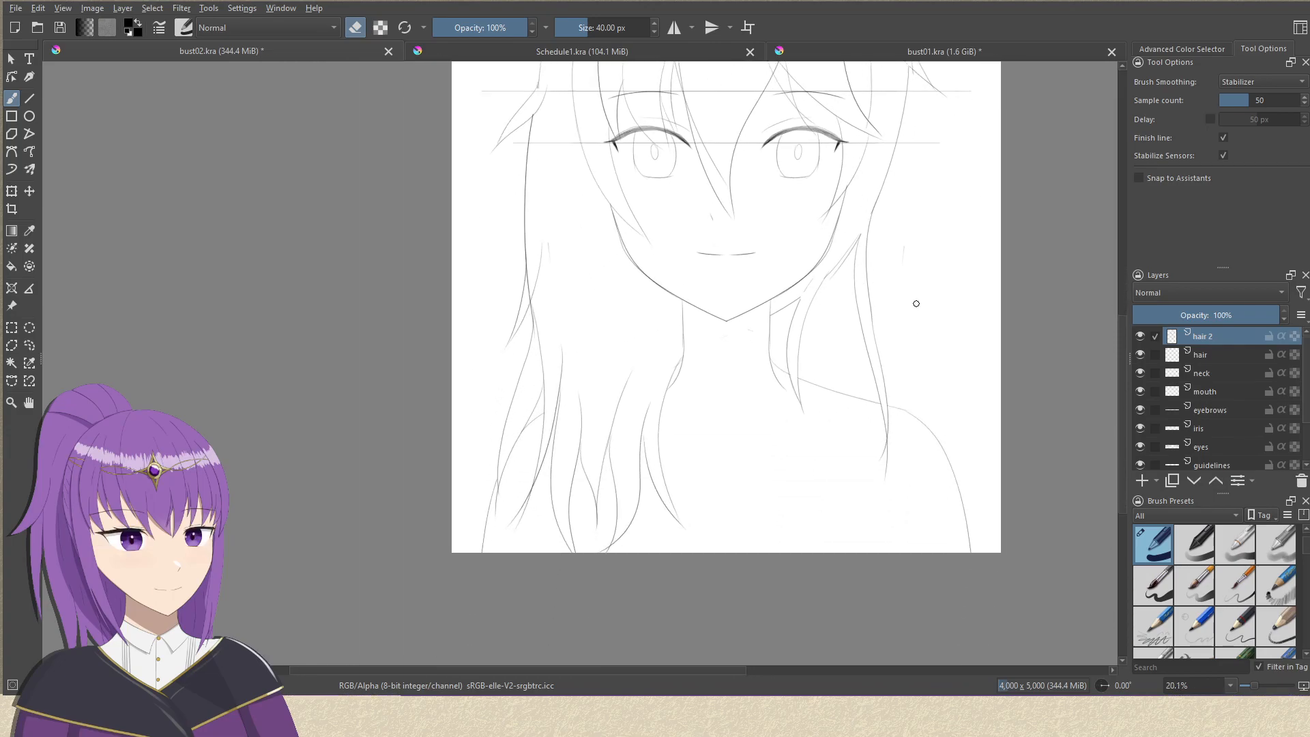
pyautogui.moveTo(915, 312); pyautogui.dragTo(808, 406)
pyautogui.moveTo(853, 355); pyautogui.dragTo(803, 447)
pyautogui.moveTo(677, 510); pyautogui.dragTo(711, 446)
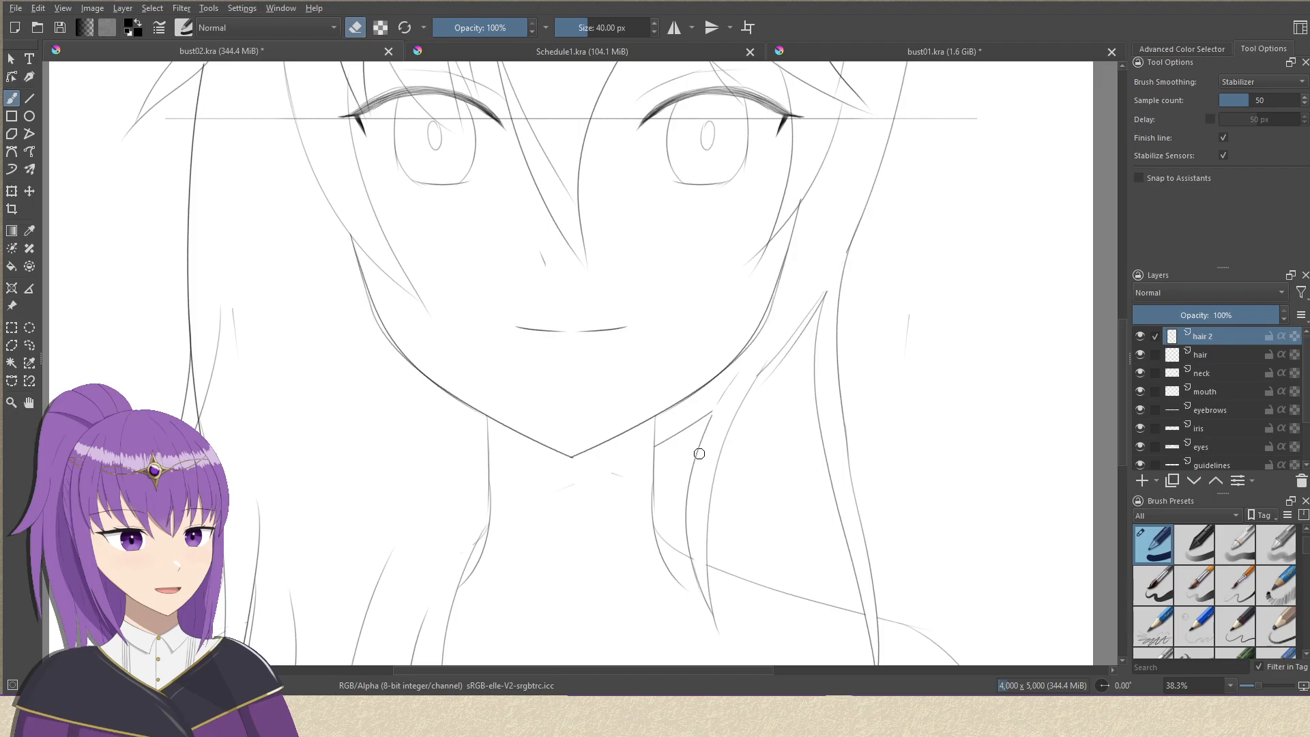
# Switch to the eyes layer and choose the dark sketching pencil preset at 10 px.
pyautogui.moveTo(651, 276); pyautogui.dragTo(624, 351)
pyautogui.moveTo(647, 307); pyautogui.dragTo(647, 327)
pyautogui.moveTo(652, 283); pyautogui.dragTo(641, 310)
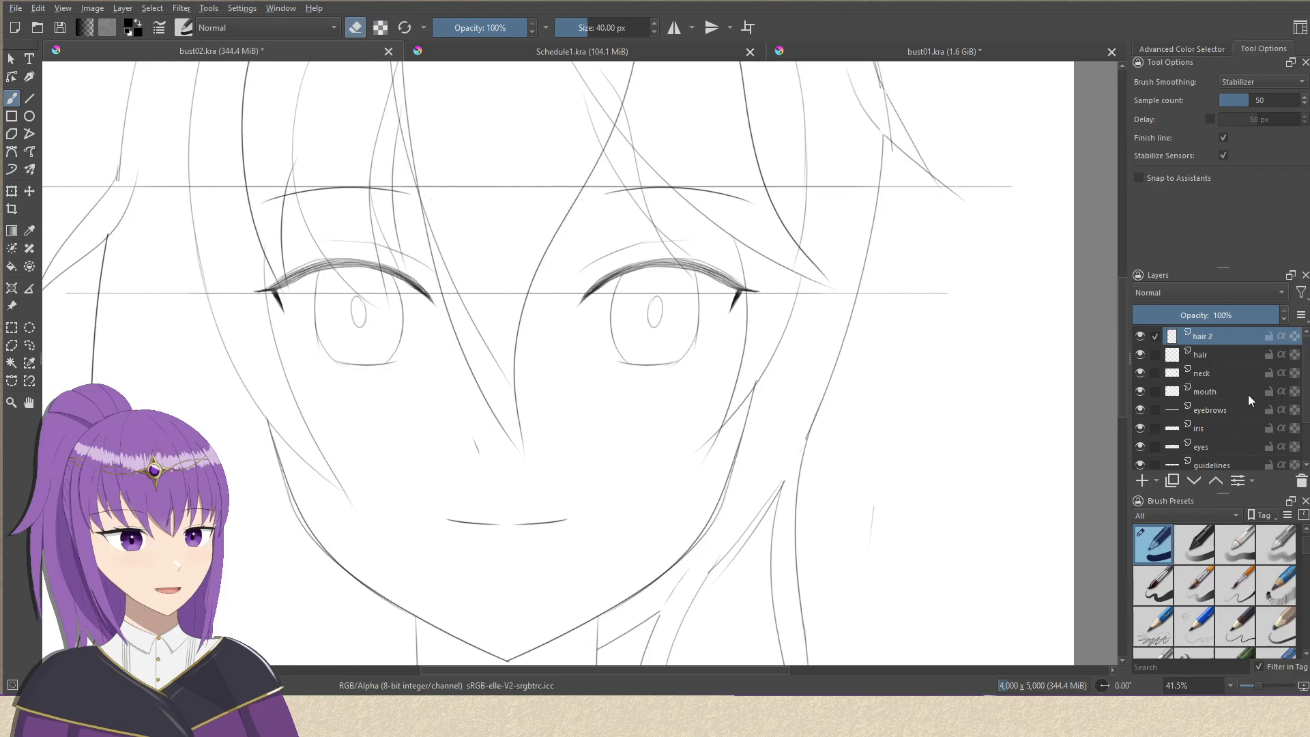
pyautogui.click(1209, 447)
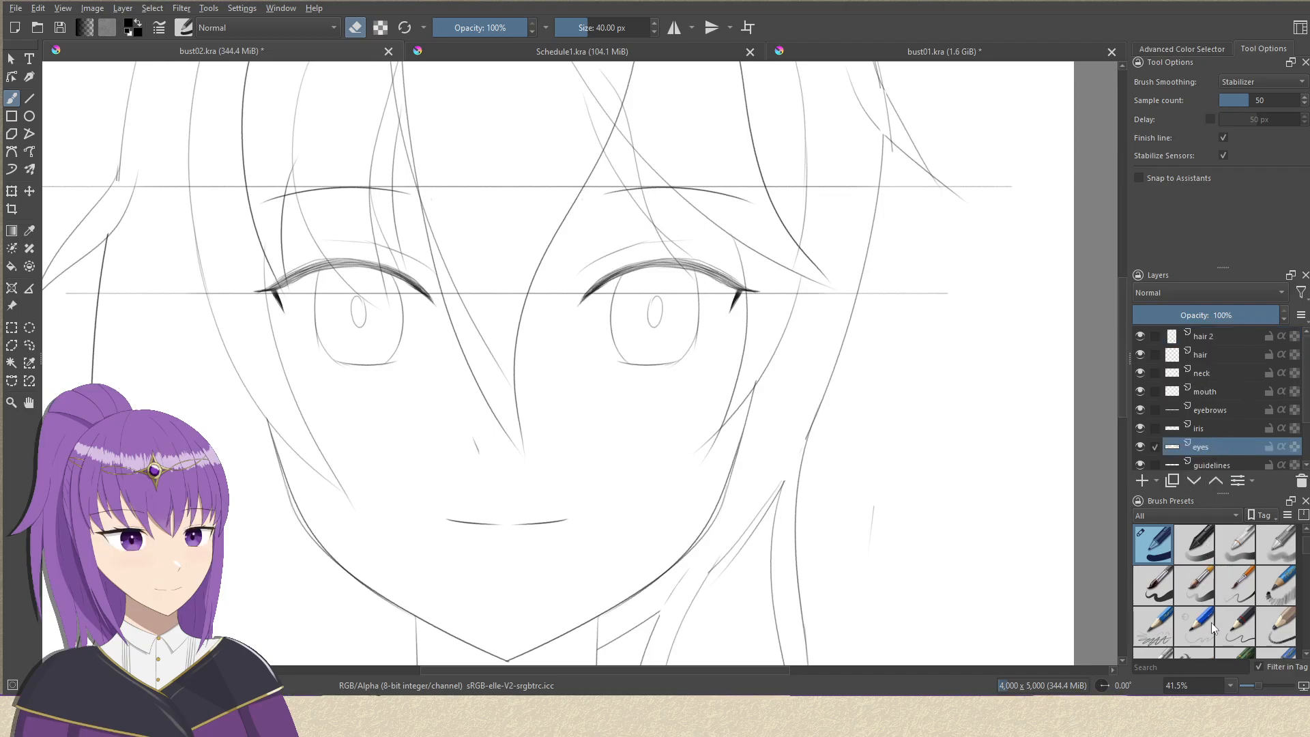
pyautogui.click(1238, 626)
pyautogui.moveTo(512, 231); pyautogui.dragTo(521, 149)
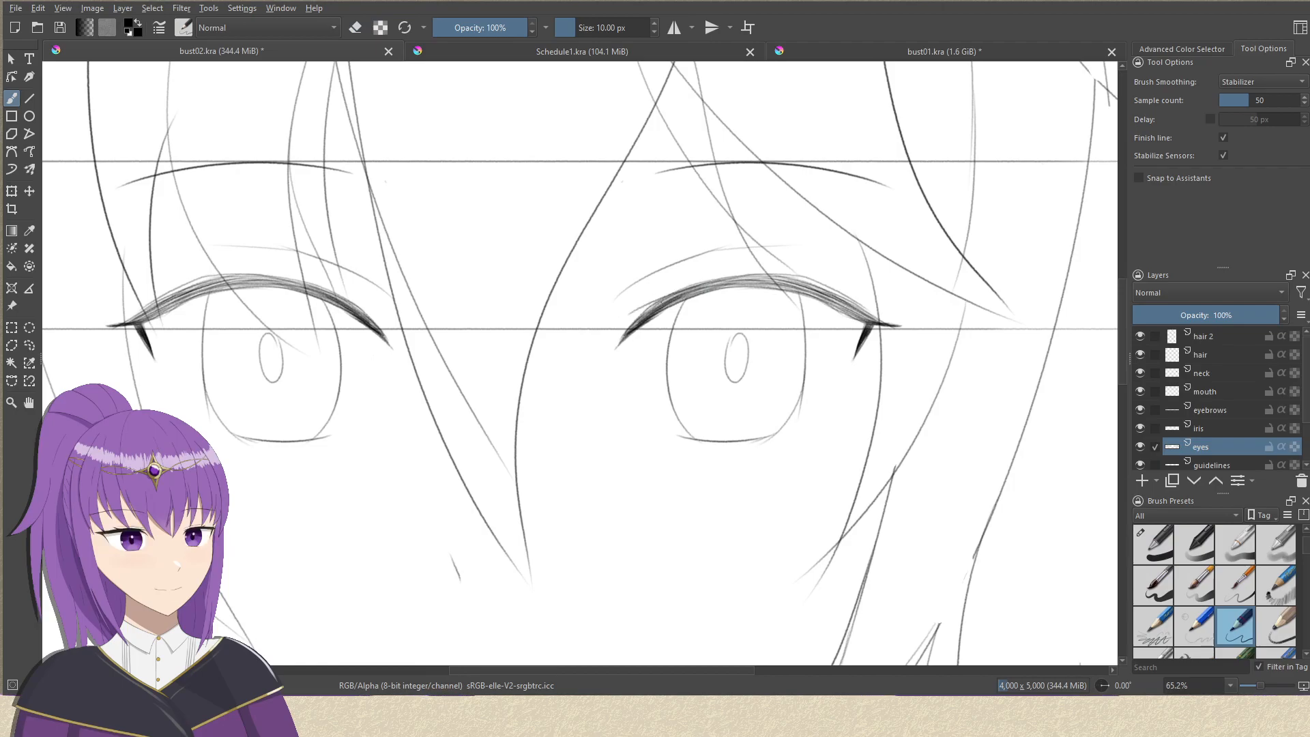
# Try to draw separate lash strokes along the upper lid of the right-hand eye without mirroring.
pyautogui.moveTo(624, 314); pyautogui.dragTo(745, 278)
pyautogui.hotkey('ctrl', 'z')
pyautogui.moveTo(624, 314); pyautogui.dragTo(741, 278)
pyautogui.hotkey('ctrl', 'z')
pyautogui.moveTo(624, 313)
pyautogui.mouseDown()
pyautogui.moveTo(711, 281)
pyautogui.moveTo(866, 258)
pyautogui.mouseUp()
pyautogui.hotkey('ctrl', 'z')
pyautogui.moveTo(743, 279)
pyautogui.mouseDown()
pyautogui.moveTo(823, 258)
pyautogui.moveTo(880, 278)
pyautogui.mouseUp()
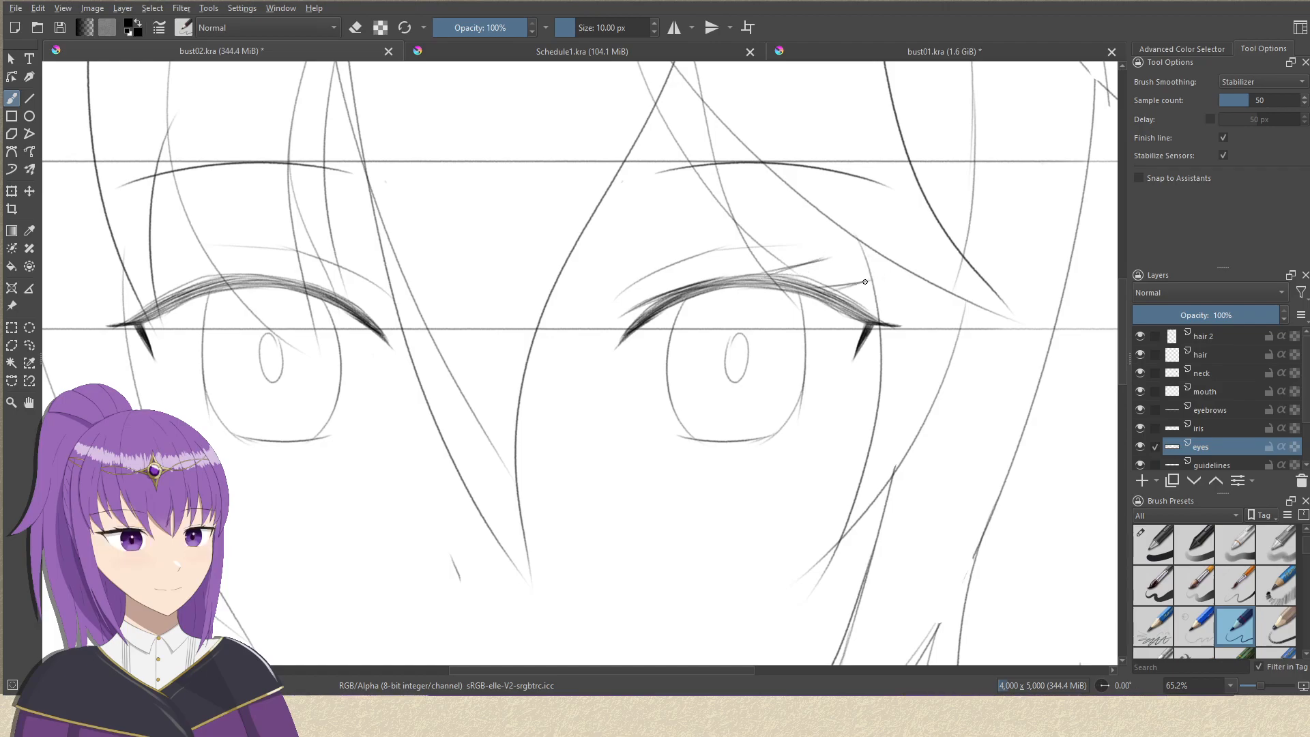
pyautogui.moveTo(767, 275); pyautogui.dragTo(813, 262)
pyautogui.moveTo(475, 337)
pyautogui.mouseDown()
pyautogui.moveTo(699, 311)
pyautogui.moveTo(473, 357)
pyautogui.mouseUp()
pyautogui.hotkey('ctrl', 'z')
pyautogui.hotkey('ctrl', 'z')
pyautogui.hotkey('ctrl', 'z')
pyautogui.hotkey('ctrl', 'z')
pyautogui.hotkey('ctrl', 'z')
# Turn on horizontal mirror painting and try out symmetrical lash strokes rising from both upper lids.
pyautogui.click(672, 28)
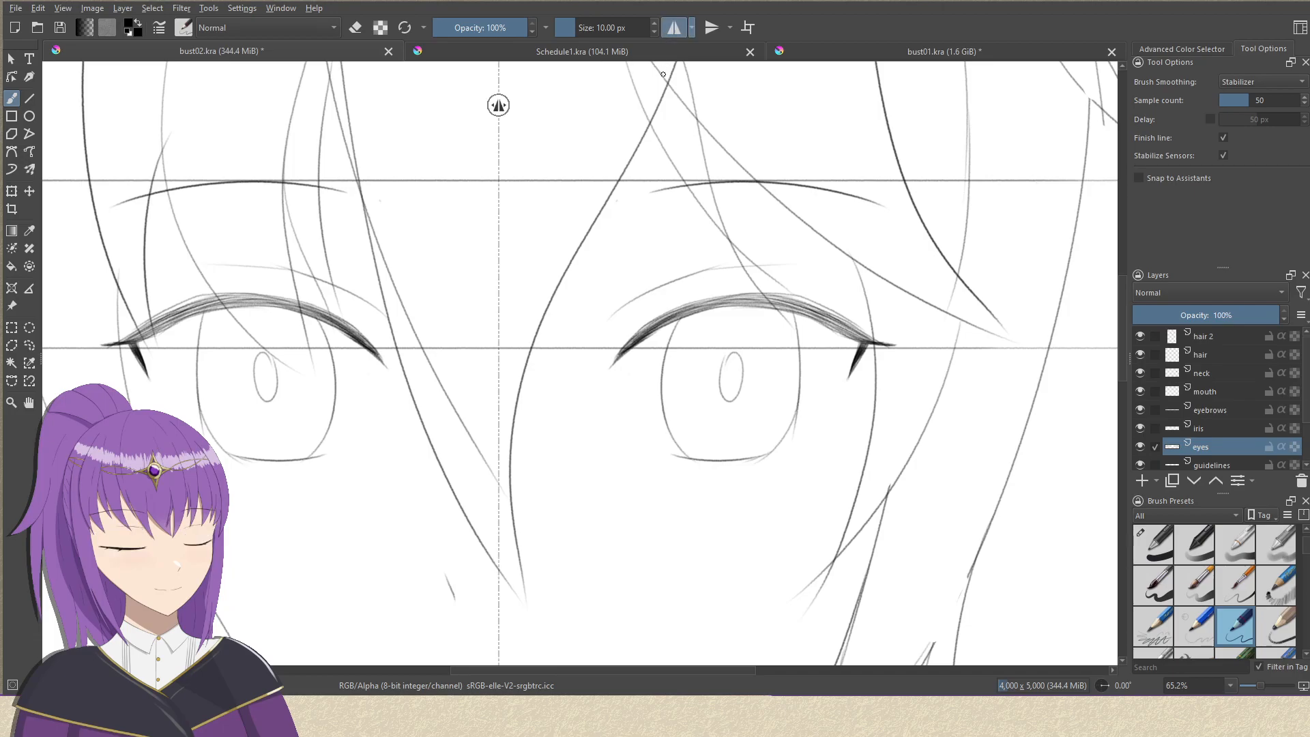
pyautogui.moveTo(614, 336); pyautogui.dragTo(826, 277)
pyautogui.moveTo(647, 318); pyautogui.dragTo(865, 300)
pyautogui.moveTo(769, 295); pyautogui.dragTo(810, 282)
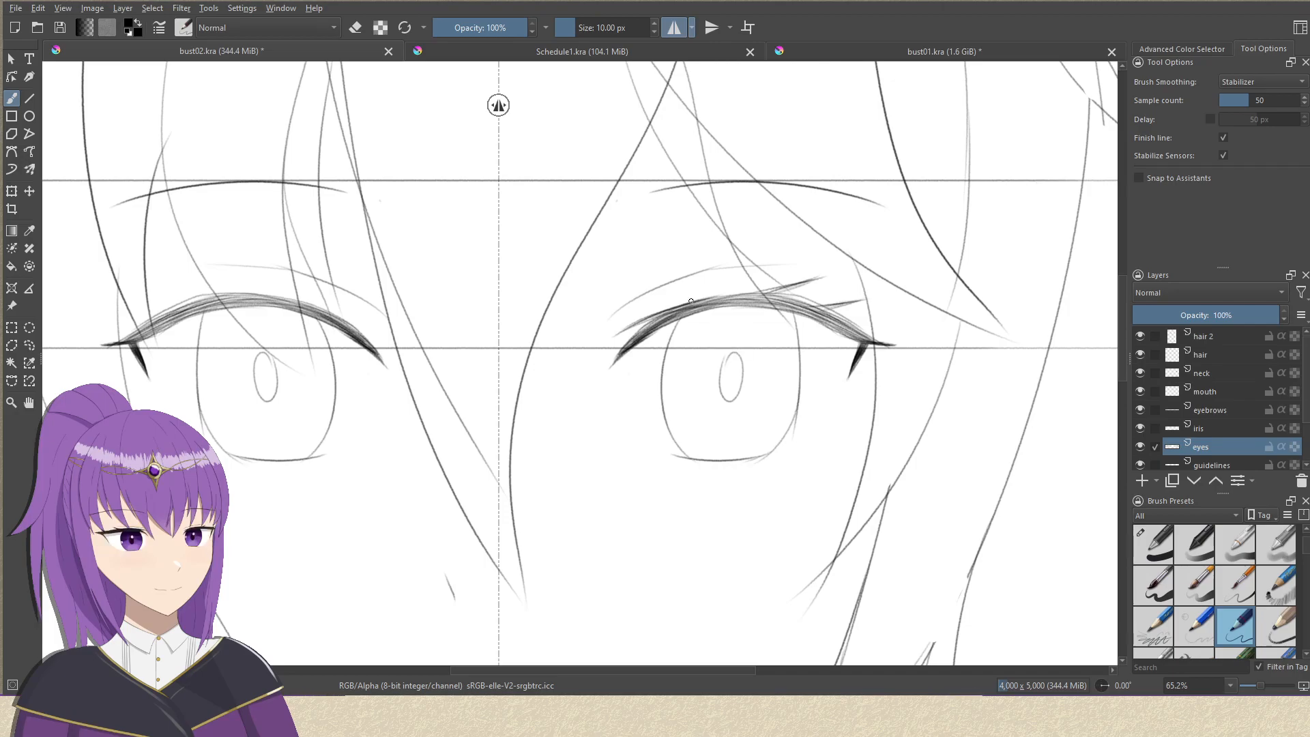
pyautogui.click(1139, 446)
pyautogui.click(1139, 446)
pyautogui.hotkey('ctrl', 'z')
pyautogui.hotkey('ctrl', 'z')
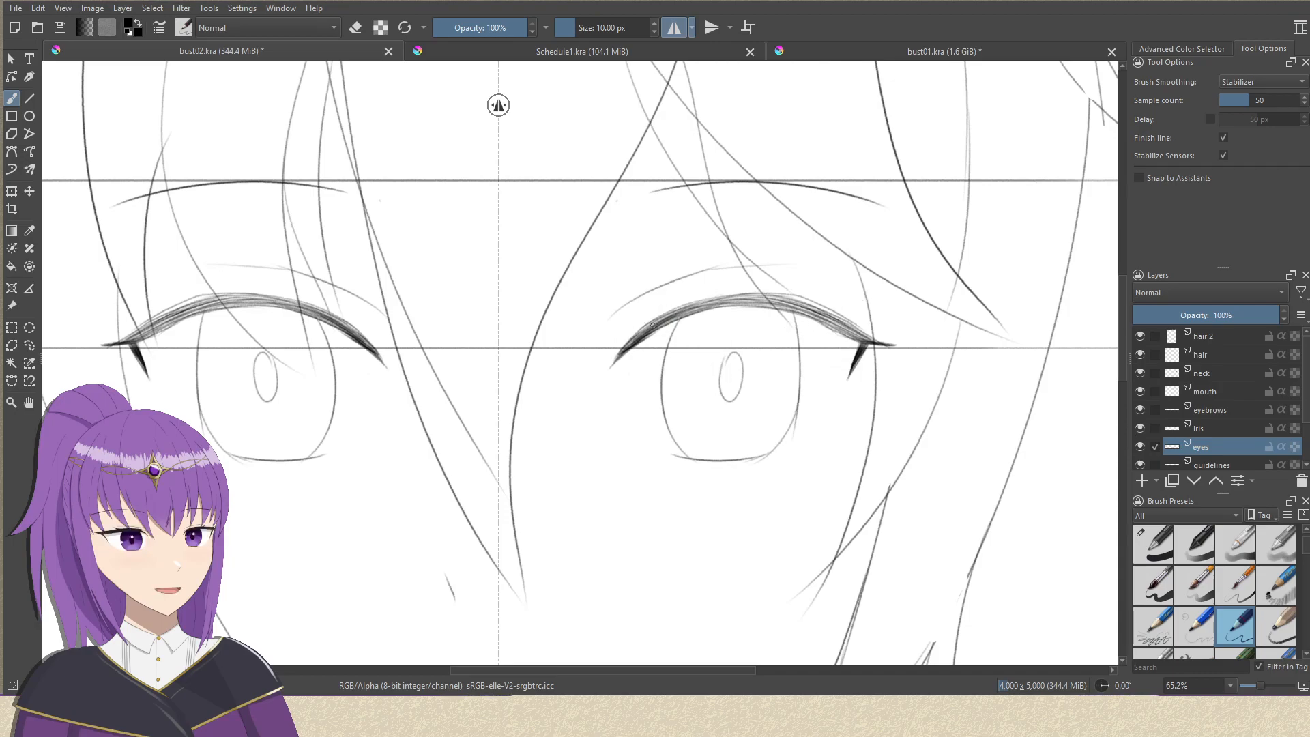
pyautogui.hotkey('ctrl', 'shift', 'z')
pyautogui.hotkey('ctrl', 'z')
pyautogui.hotkey('ctrl', 'shift', 'z')
# Thicken the inner ends of both upper lash lines with short mirrored pencil strokes.
pyautogui.moveTo(624, 330); pyautogui.dragTo(690, 308)
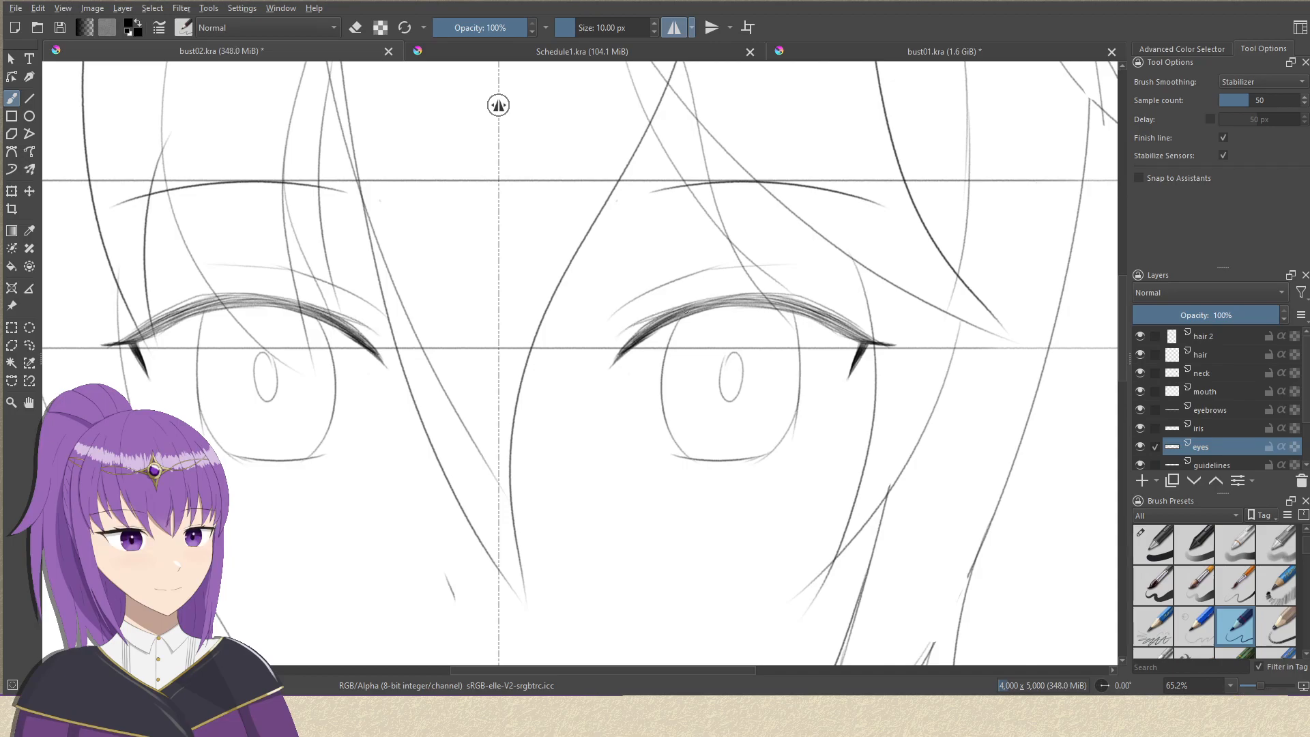
pyautogui.moveTo(627, 335); pyautogui.dragTo(700, 302)
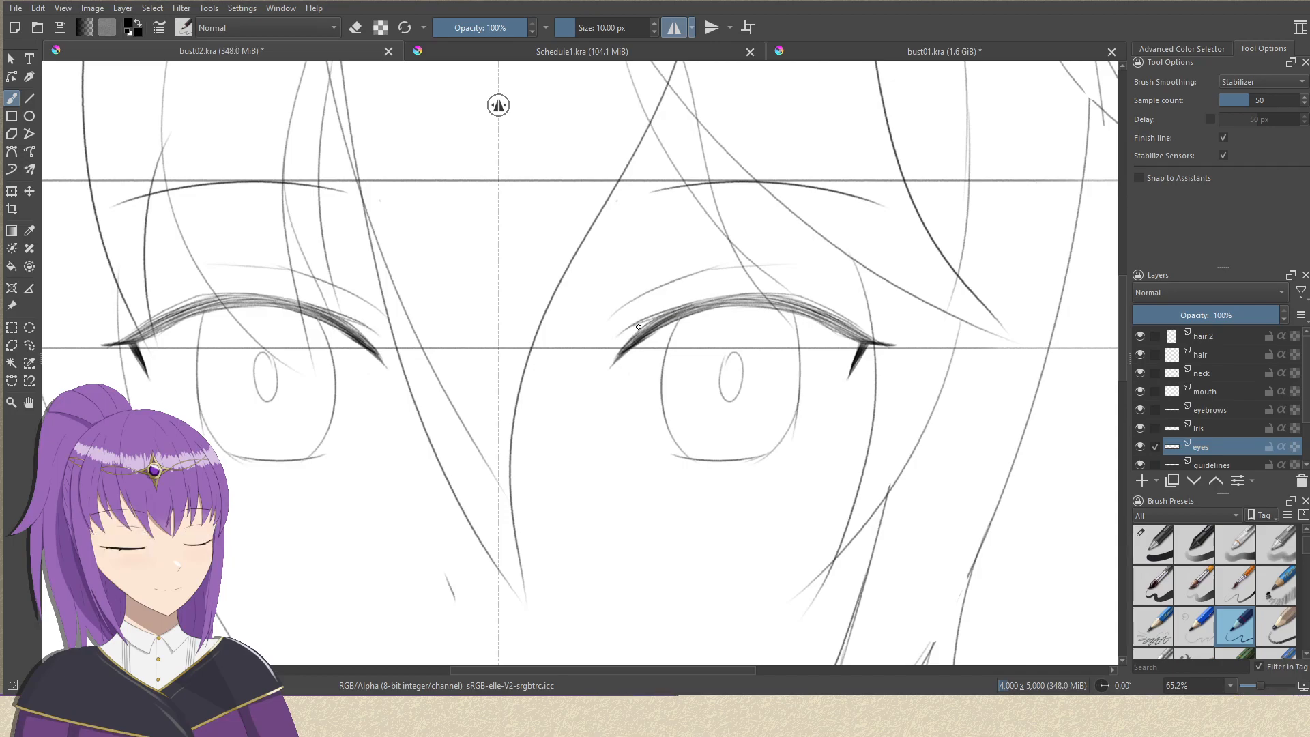
pyautogui.moveTo(629, 329); pyautogui.dragTo(694, 307)
# Draw two pointed lash flicks rising from the outer half of each upper lid, using the mirrored brush.
pyautogui.moveTo(633, 326)
pyautogui.mouseDown()
pyautogui.moveTo(664, 316)
pyautogui.moveTo(687, 332)
pyautogui.moveTo(683, 370)
pyautogui.moveTo(693, 284)
pyautogui.moveTo(628, 301)
pyautogui.moveTo(634, 263)
pyautogui.moveTo(703, 240)
pyautogui.mouseUp()
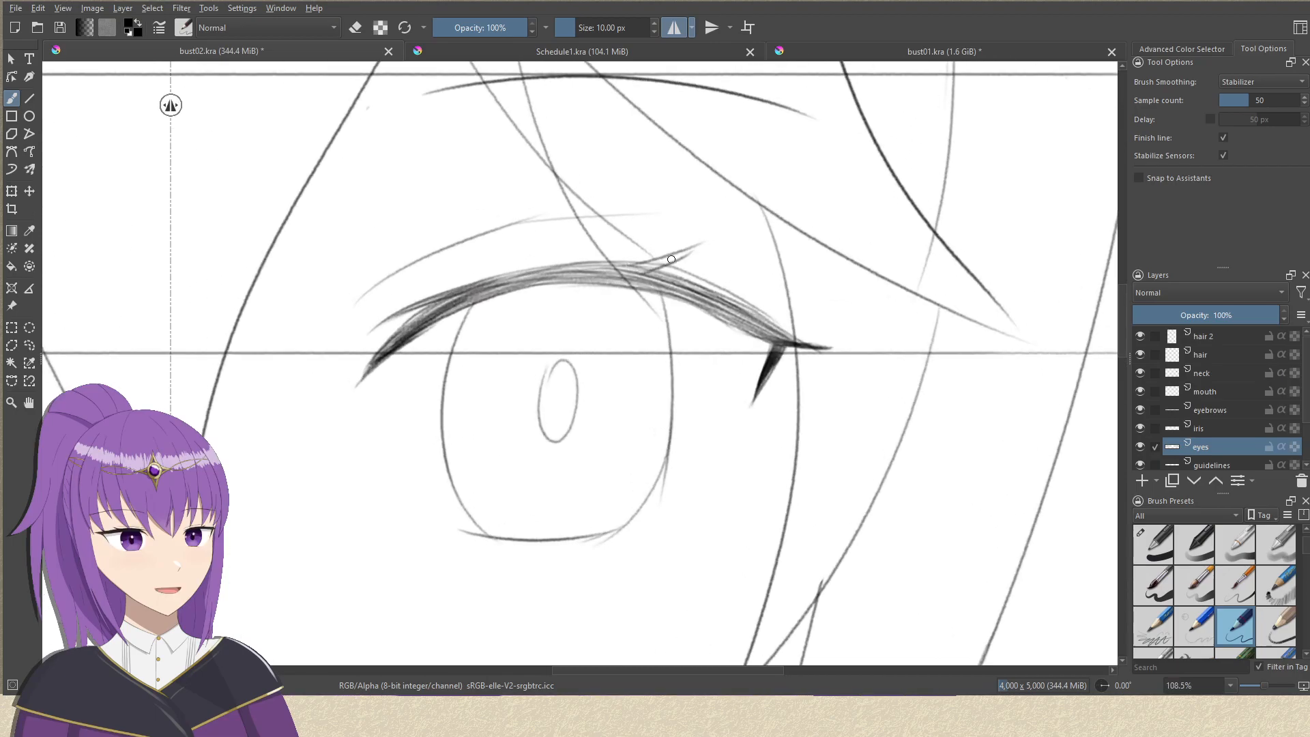
pyautogui.hotkey('ctrl', 'z')
pyautogui.moveTo(619, 265); pyautogui.dragTo(730, 245)
pyautogui.hotkey('ctrl', 'z')
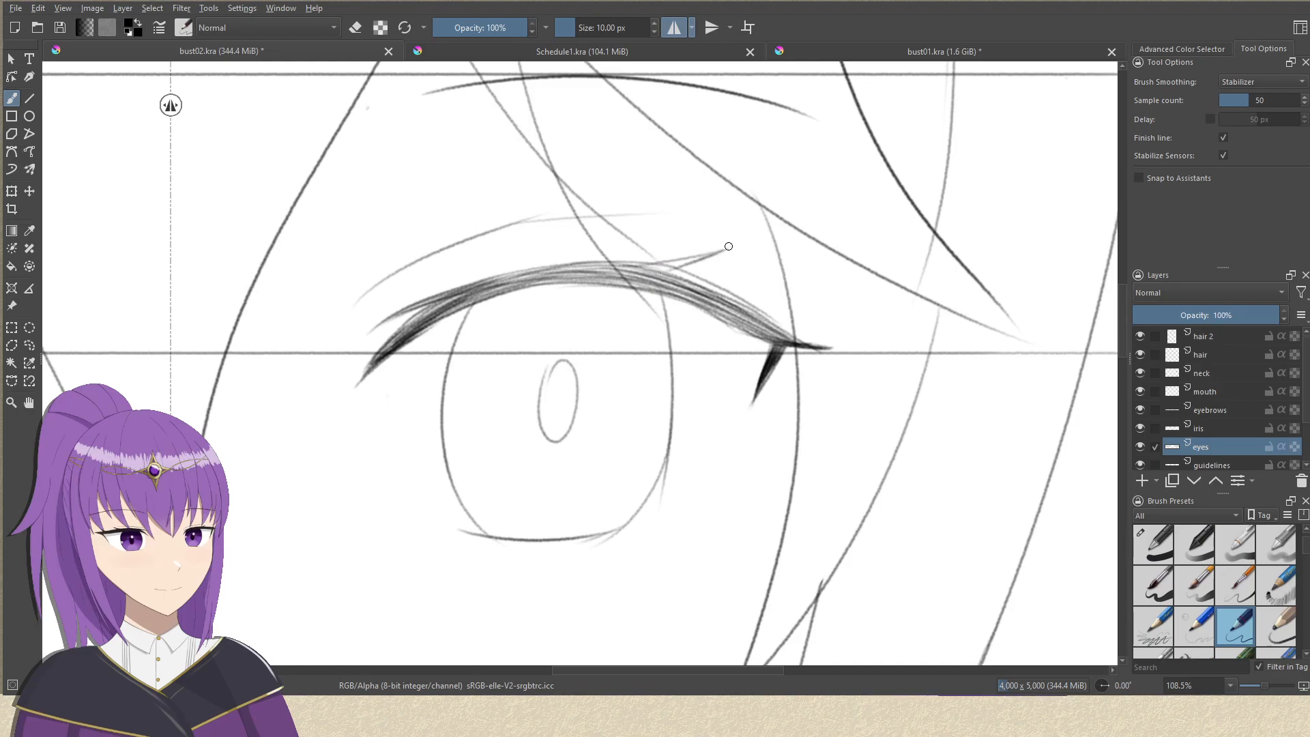
pyautogui.moveTo(703, 292); pyautogui.dragTo(805, 278)
pyautogui.moveTo(725, 300); pyautogui.dragTo(788, 280)
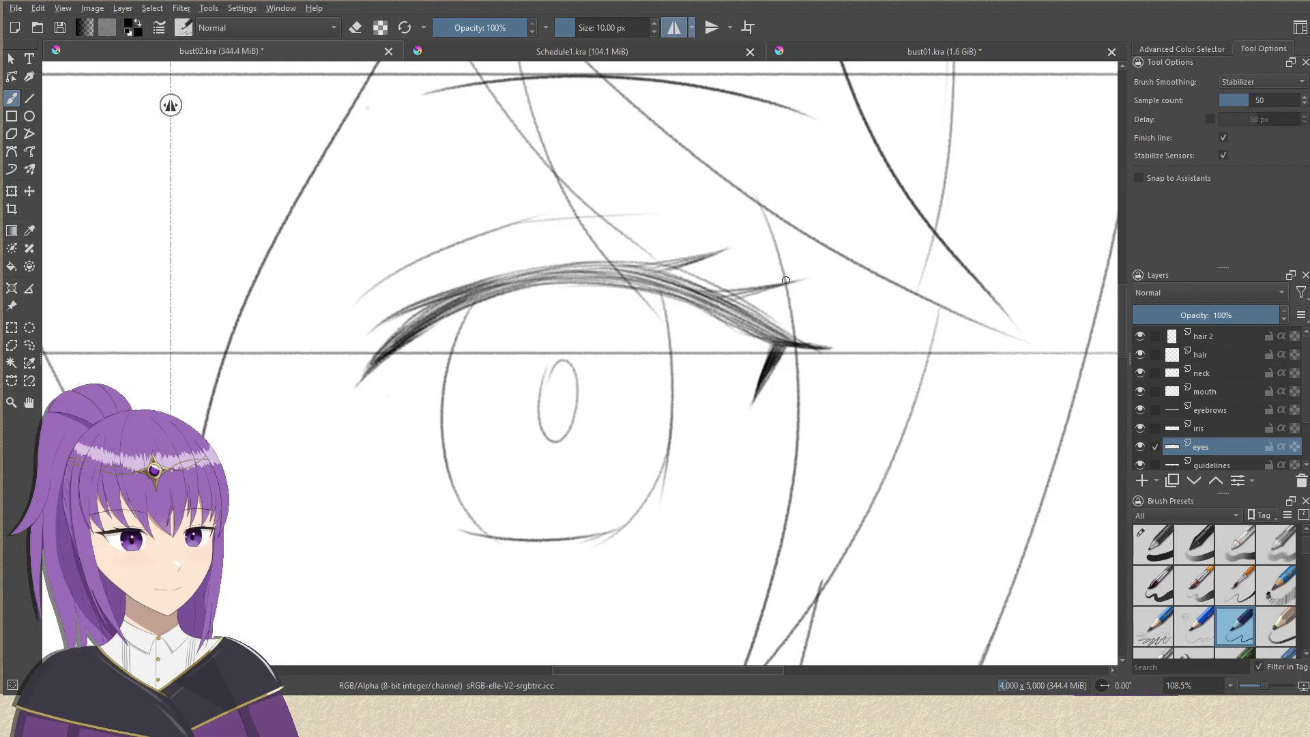
pyautogui.moveTo(708, 297)
pyautogui.mouseDown()
pyautogui.moveTo(779, 280)
pyautogui.moveTo(766, 287)
pyautogui.moveTo(774, 403)
pyautogui.mouseUp()
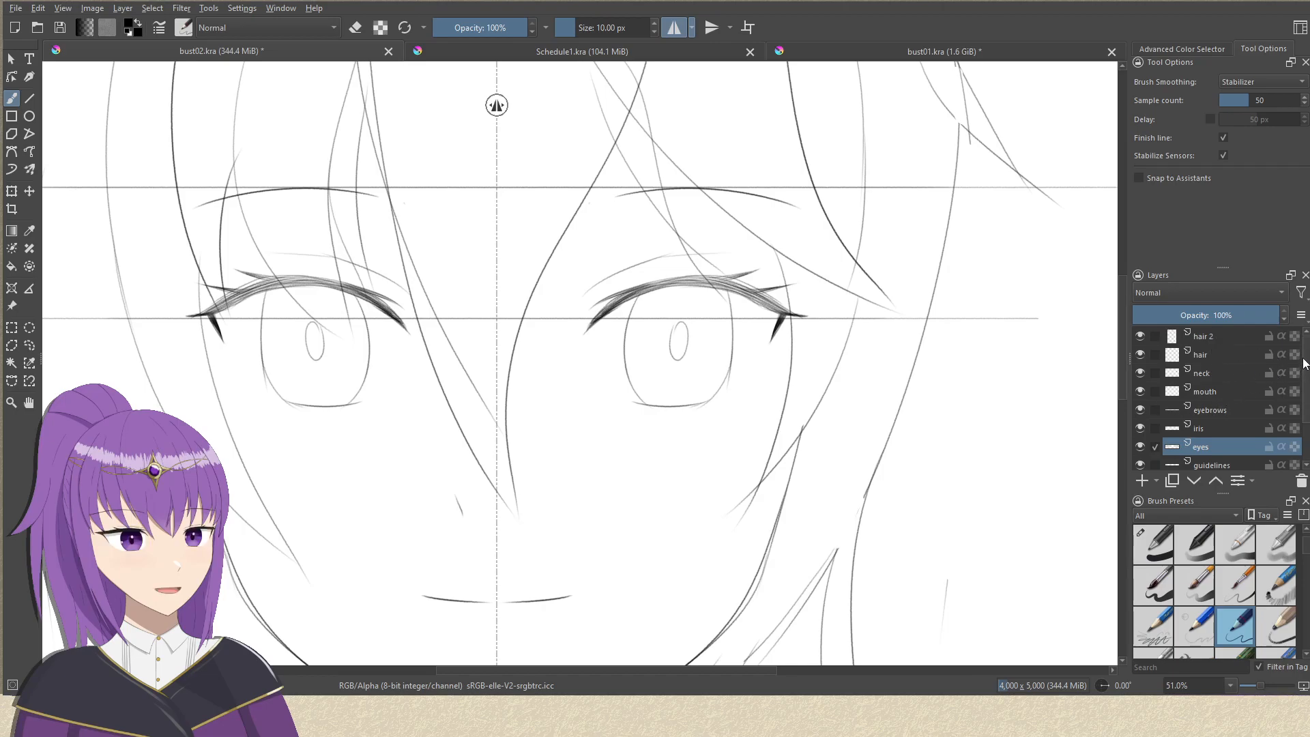
# Add a new paint layer above hair 2 and name it ears.
pyautogui.click(1221, 336)
pyautogui.click(1142, 480)
pyautogui.moveTo(800, 343); pyautogui.dragTo(742, 194)
pyautogui.press('F2')
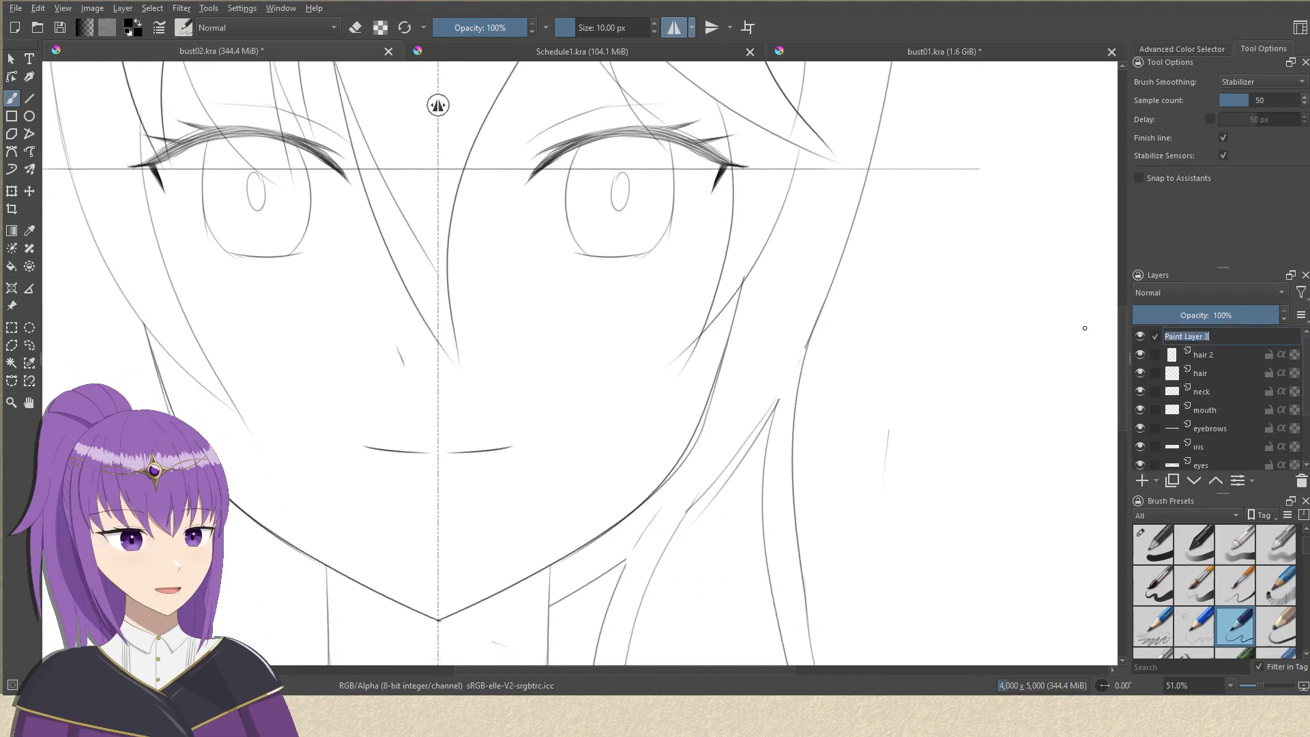
pyautogui.write('ears')
pyautogui.press('Return')
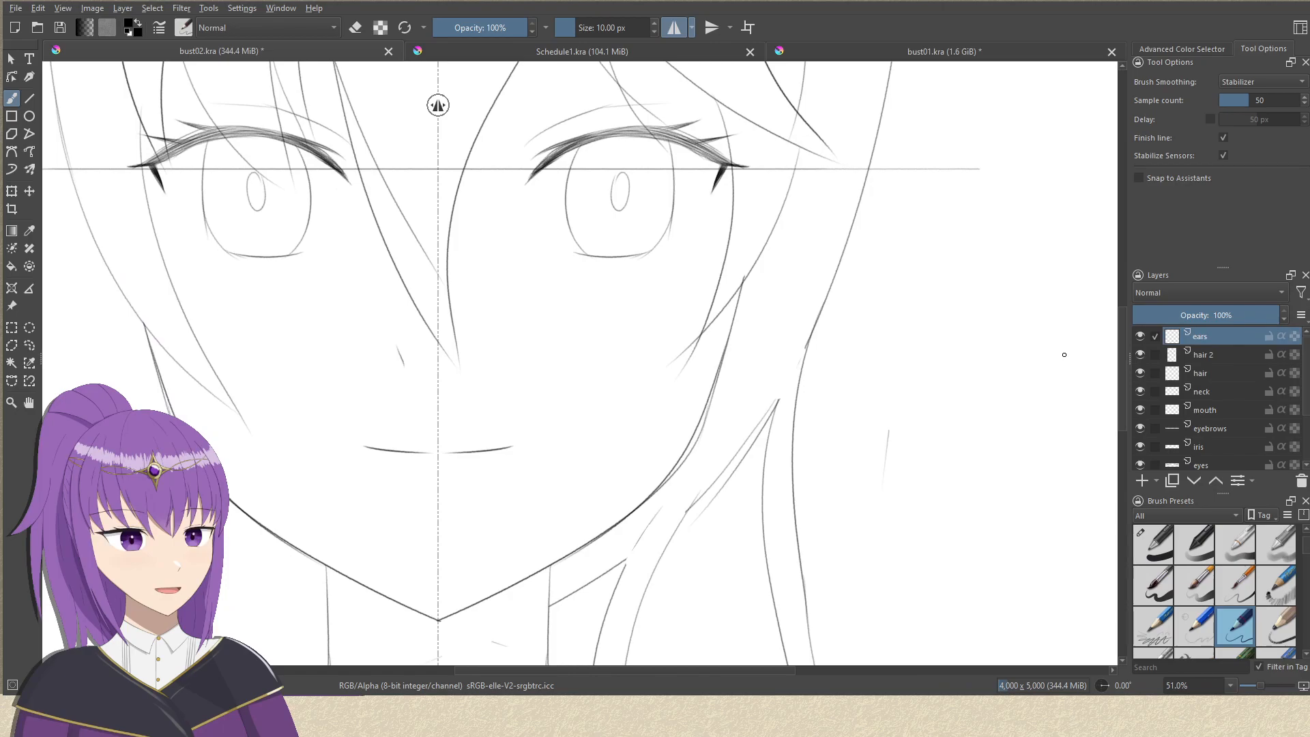
# Try to draw the outer ear contour between the right-hand cheek and the long hair.
pyautogui.scroll(1, 790, 348)
pyautogui.moveTo(753, 264); pyautogui.dragTo(708, 398)
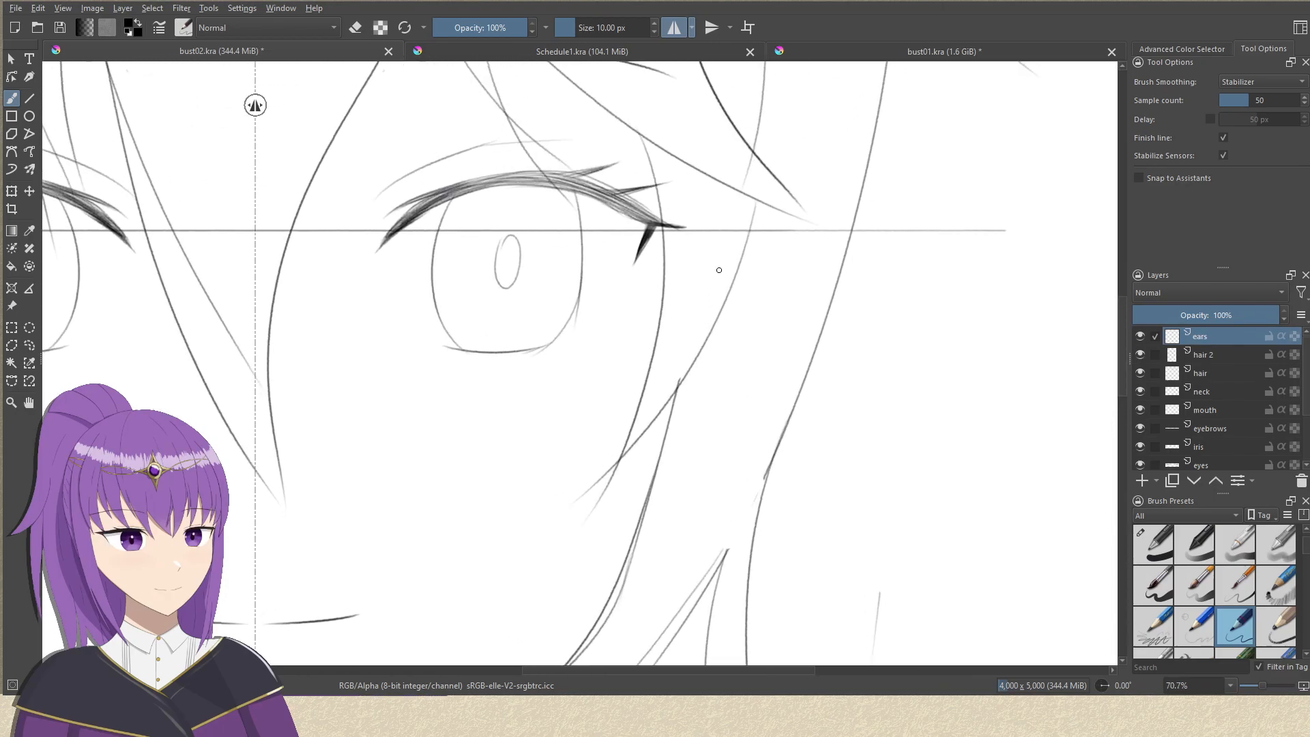
pyautogui.moveTo(716, 238)
pyautogui.mouseDown()
pyautogui.moveTo(767, 233)
pyautogui.moveTo(719, 390)
pyautogui.mouseUp()
pyautogui.hotkey('ctrl', 'z')
pyautogui.moveTo(767, 233)
pyautogui.mouseDown()
pyautogui.moveTo(771, 275)
pyautogui.moveTo(740, 393)
pyautogui.mouseUp()
pyautogui.hotkey('ctrl', 'z')
pyautogui.moveTo(768, 238)
pyautogui.mouseDown()
pyautogui.moveTo(781, 274)
pyautogui.moveTo(721, 427)
pyautogui.moveTo(756, 374)
pyautogui.moveTo(758, 358)
pyautogui.moveTo(706, 420)
pyautogui.mouseUp()
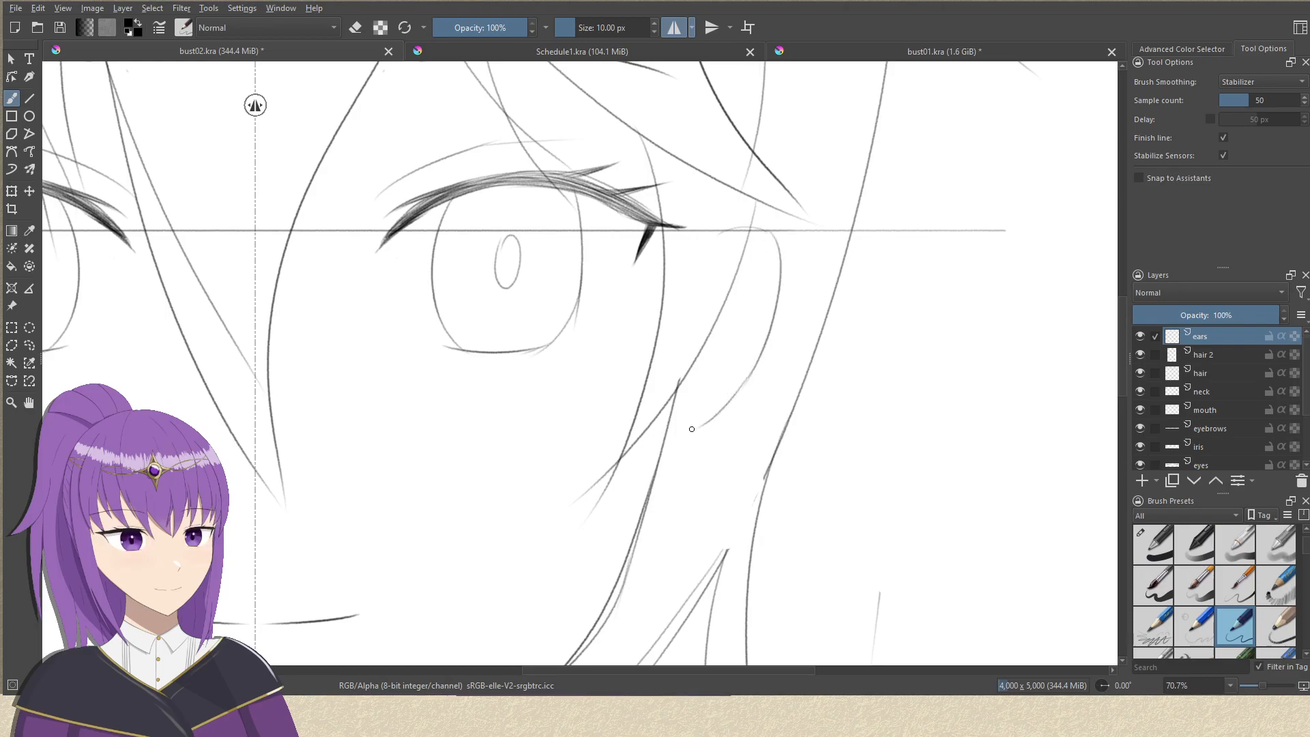
pyautogui.hotkey('ctrl', 'z')
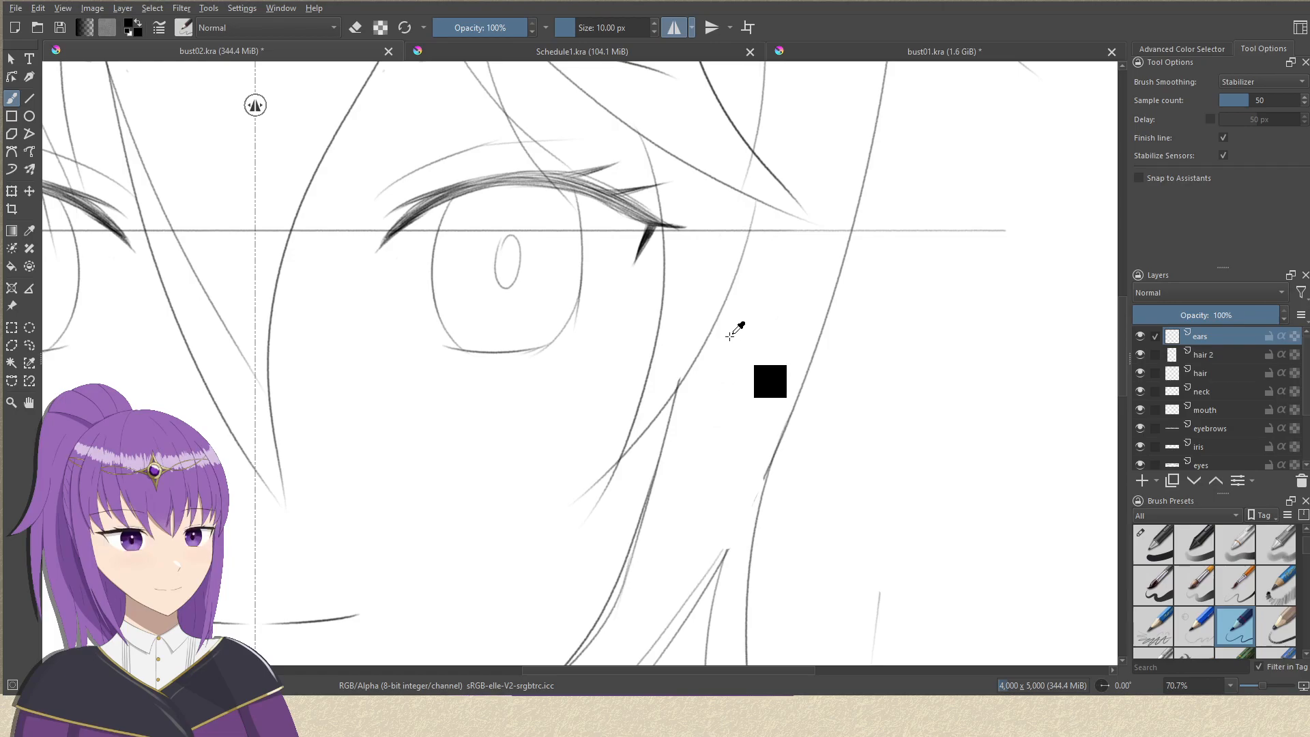
pyautogui.moveTo(699, 303)
pyautogui.mouseDown()
pyautogui.moveTo(721, 288)
pyautogui.moveTo(765, 299)
pyautogui.moveTo(755, 287)
pyautogui.moveTo(730, 435)
pyautogui.mouseUp()
pyautogui.hotkey('ctrl', 'z')
# Draw mirrored ears beside the jaw from eye level down, each with an outer contour, lobe and inner rim line.
pyautogui.moveTo(682, 507)
pyautogui.mouseDown()
pyautogui.moveTo(720, 439)
pyautogui.moveTo(682, 435)
pyautogui.moveTo(686, 425)
pyautogui.mouseUp()
pyautogui.moveTo(744, 266)
pyautogui.mouseDown()
pyautogui.moveTo(770, 309)
pyautogui.moveTo(767, 280)
pyautogui.moveTo(742, 375)
pyautogui.mouseUp()
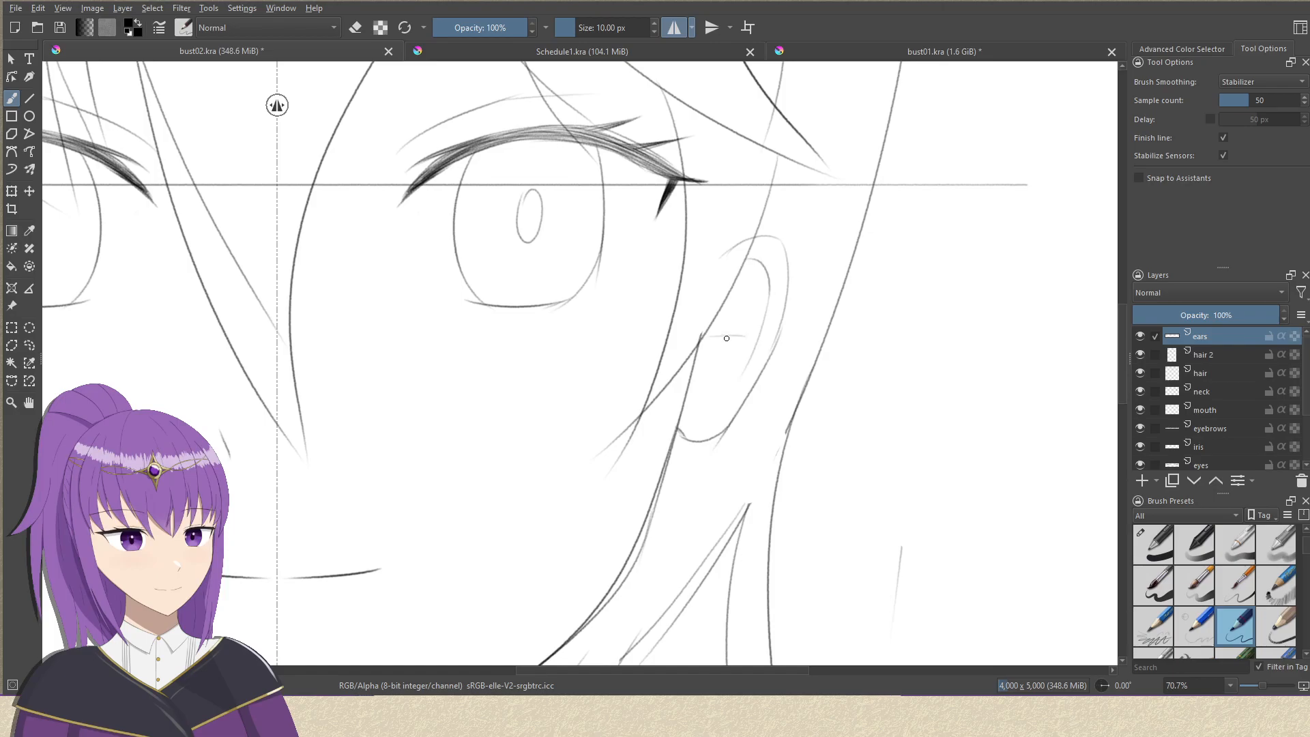
pyautogui.moveTo(834, 358); pyautogui.dragTo(732, 500)
pyautogui.moveTo(728, 412); pyautogui.dragTo(697, 313)
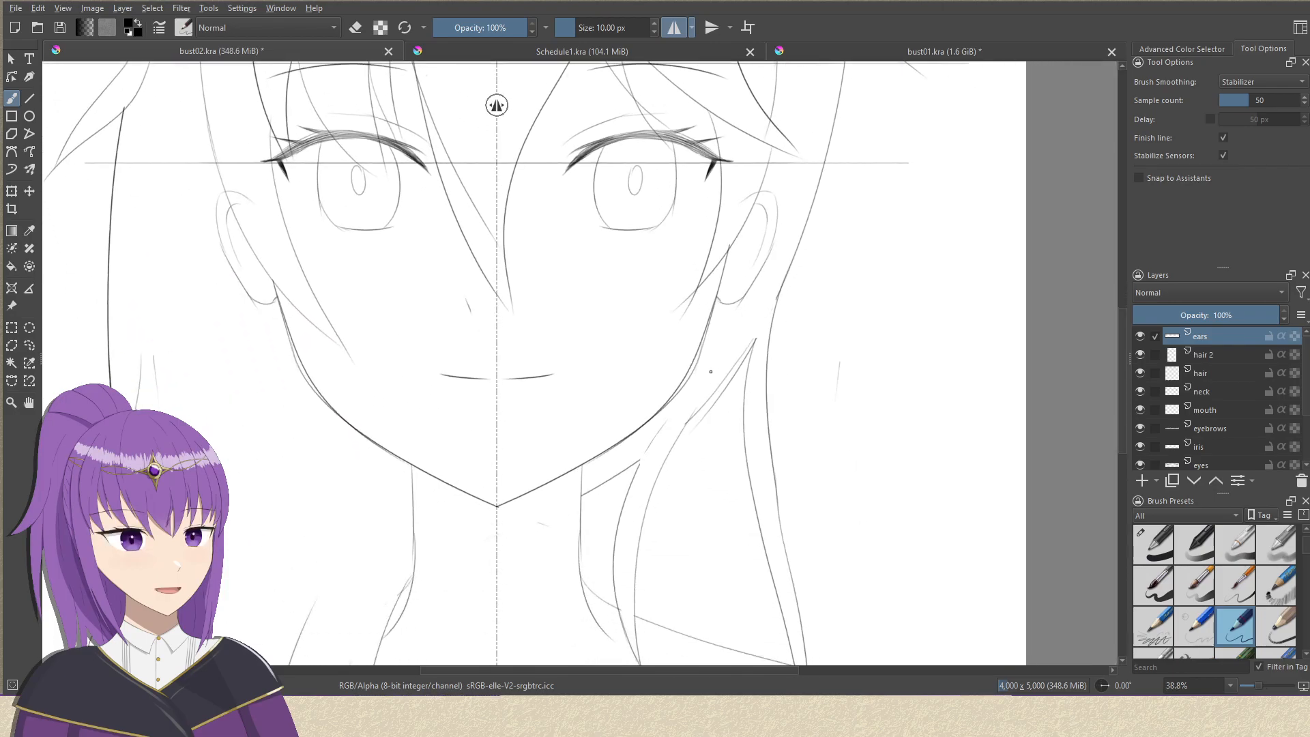
# Examine the placement and symmetry of both ears against the face, jaw and hair.
pyautogui.moveTo(783, 323); pyautogui.dragTo(795, 228)
pyautogui.moveTo(746, 353); pyautogui.dragTo(735, 406)
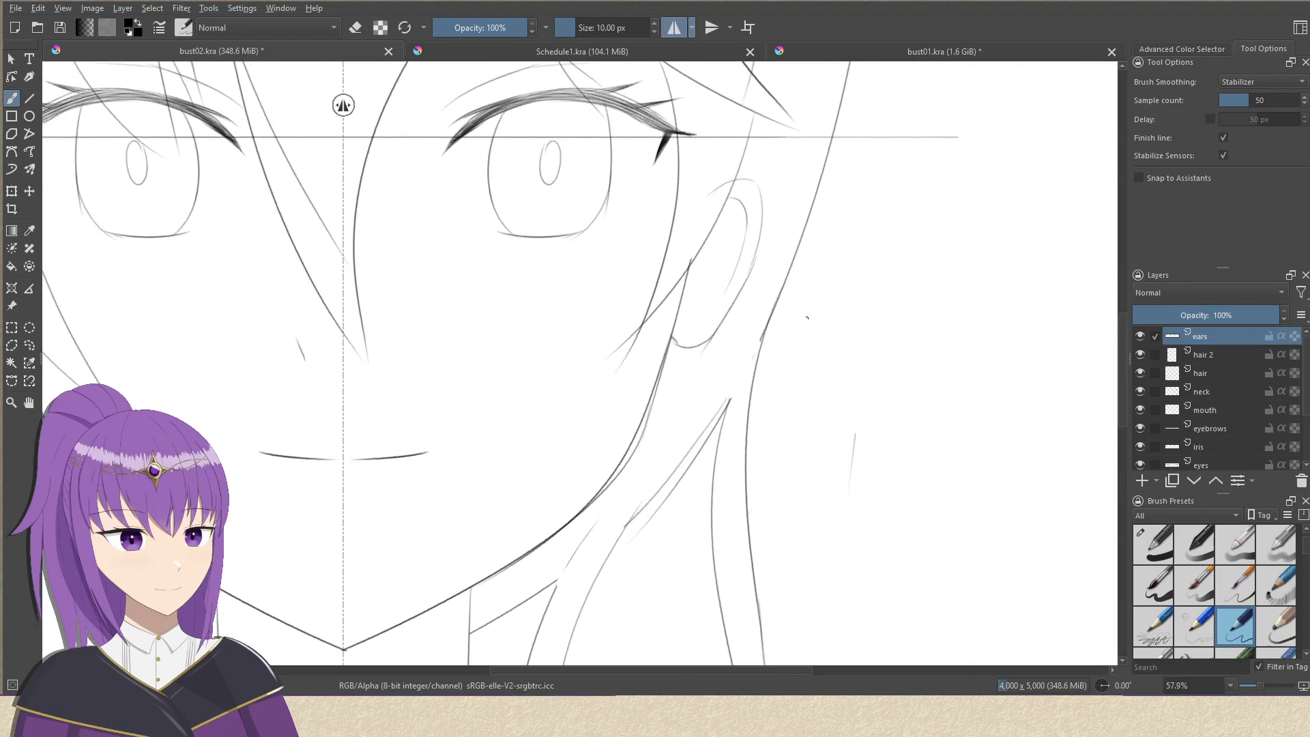
pyautogui.moveTo(725, 376)
pyautogui.mouseDown()
pyautogui.moveTo(902, 371)
pyautogui.moveTo(851, 437)
pyautogui.mouseUp()
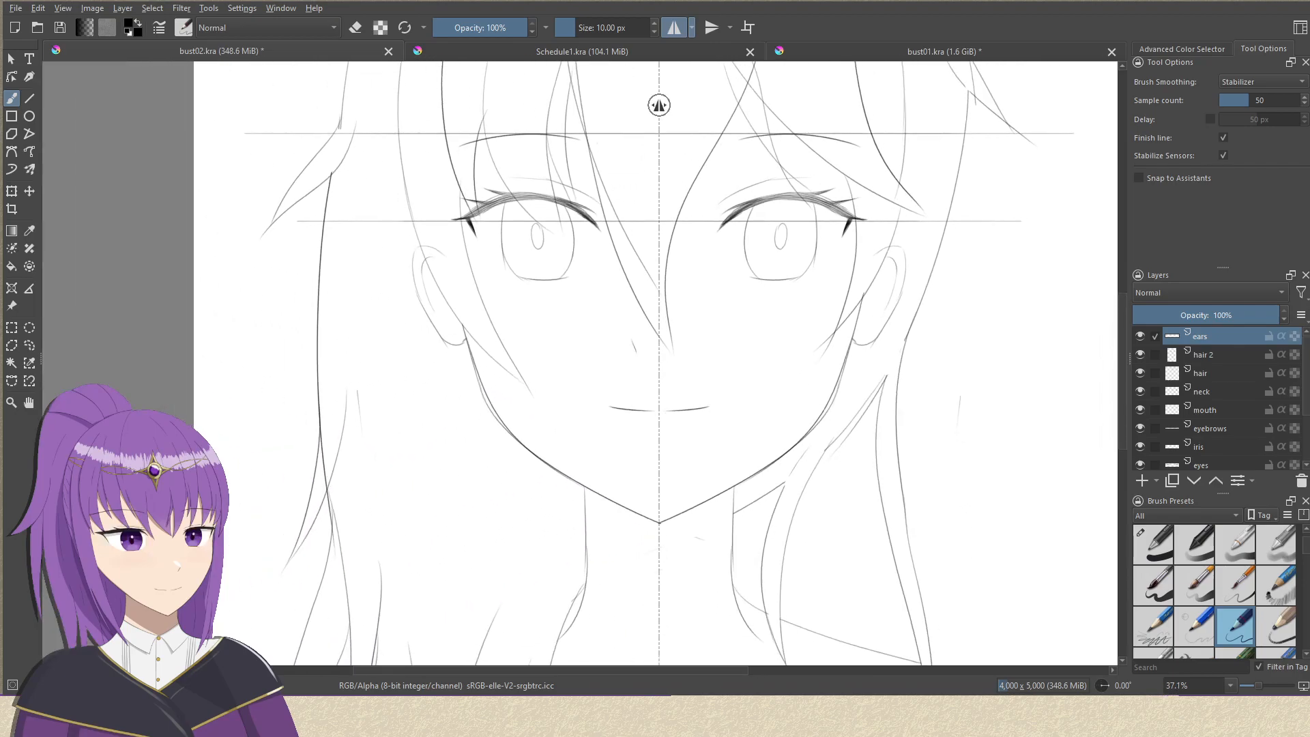
pyautogui.moveTo(851, 372); pyautogui.dragTo(701, 406)
pyautogui.moveTo(787, 416); pyautogui.dragTo(785, 376)
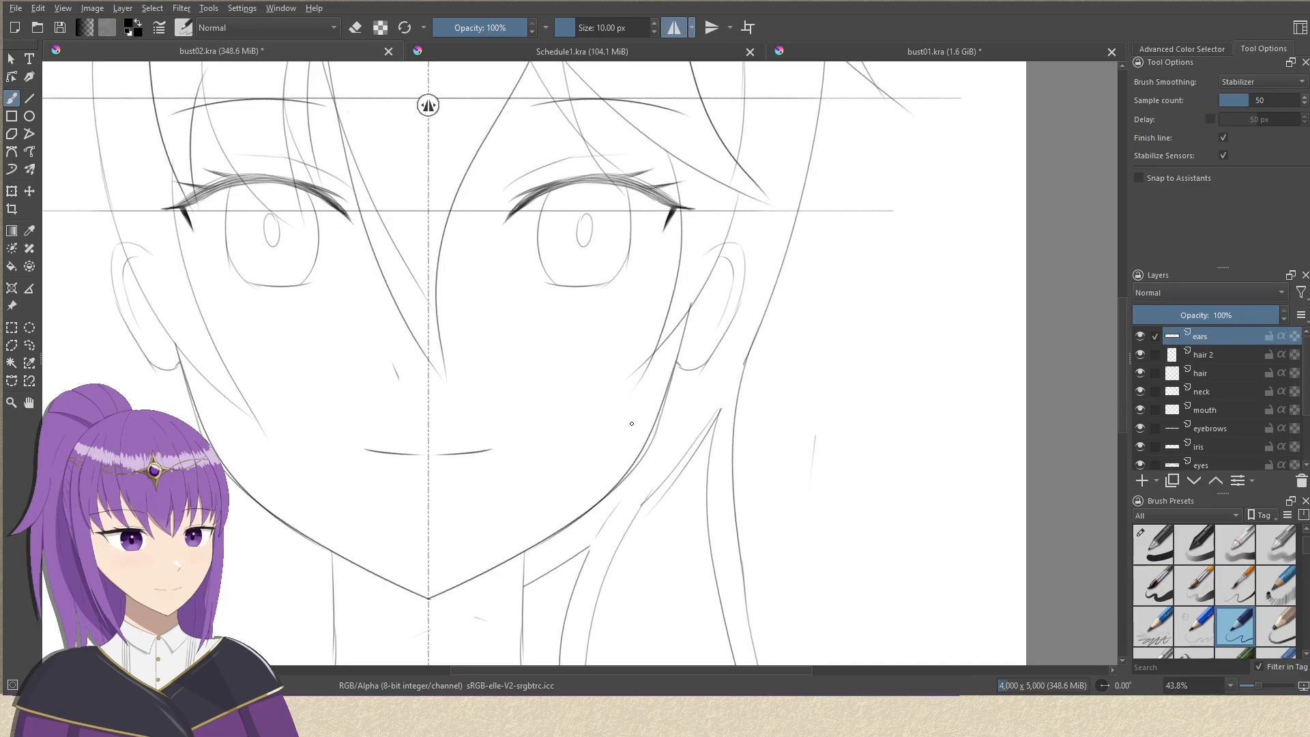
pyautogui.moveTo(644, 211)
pyautogui.mouseDown()
pyautogui.moveTo(600, 284)
pyautogui.moveTo(611, 251)
pyautogui.mouseUp()
pyautogui.moveTo(604, 300)
pyautogui.mouseDown()
pyautogui.moveTo(605, 373)
pyautogui.moveTo(646, 217)
pyautogui.mouseUp()
pyautogui.moveTo(604, 330); pyautogui.dragTo(600, 220)
pyautogui.moveTo(580, 304); pyautogui.dragTo(611, 243)
pyautogui.moveTo(518, 314); pyautogui.dragTo(522, 244)
# On the hair 2 layer with mirroring off, draw thin strand lines beside the neck and down the long left-hand hair.
pyautogui.click(1218, 354)
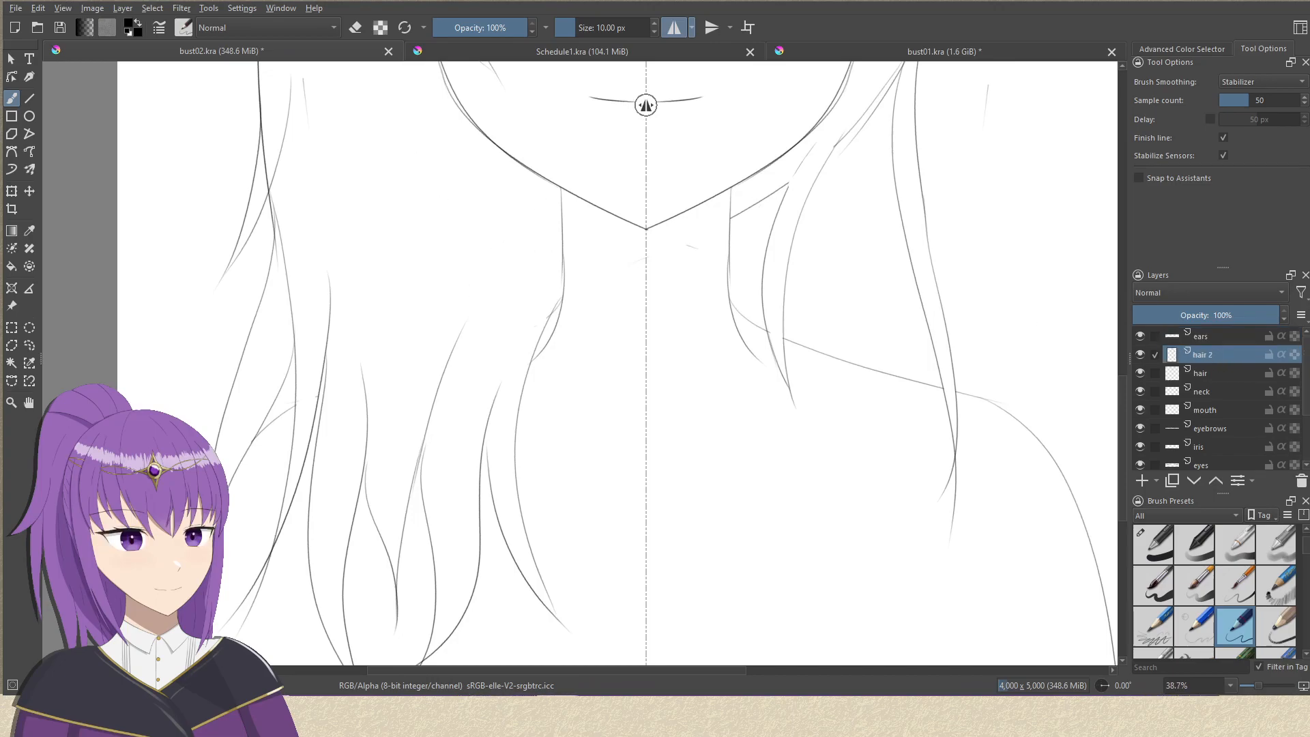
pyautogui.click(673, 31)
pyautogui.moveTo(544, 205); pyautogui.dragTo(478, 310)
pyautogui.scroll(3, 368, 181)
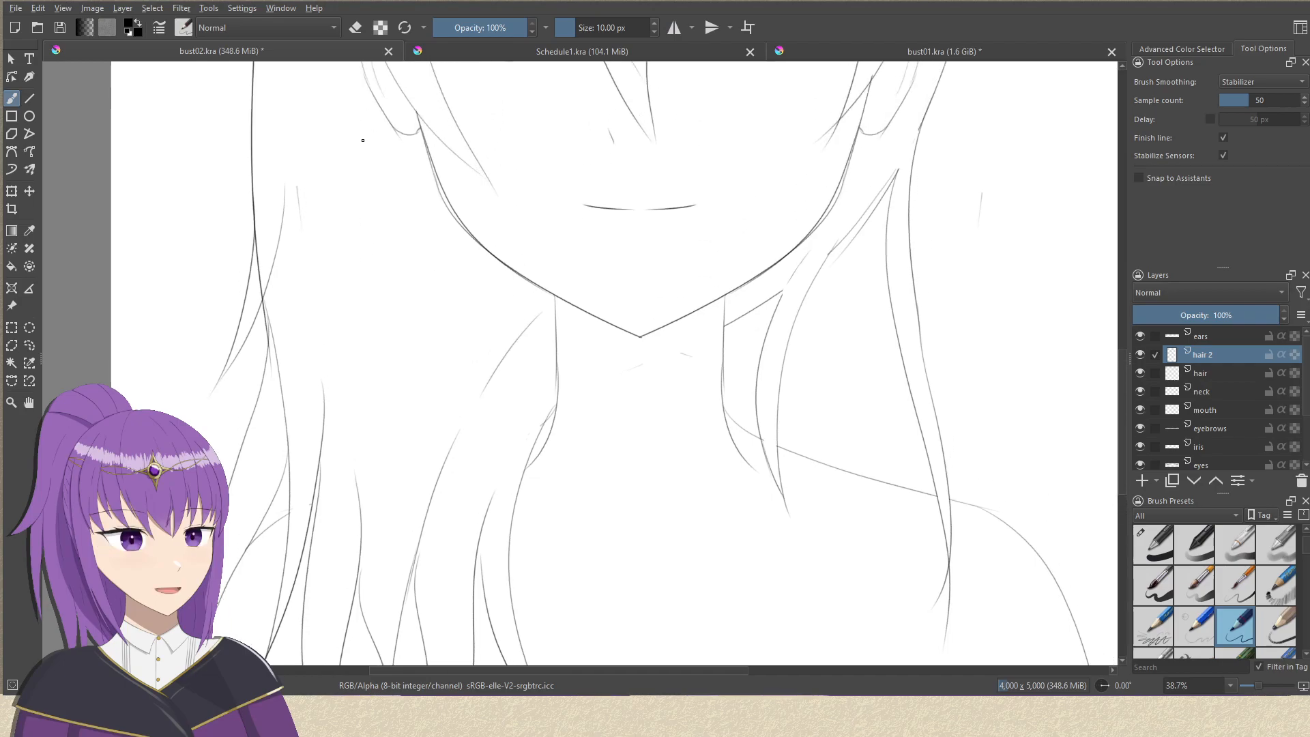
pyautogui.hotkey('ctrl', 'z')
pyautogui.moveTo(329, 118); pyautogui.dragTo(353, 392)
pyautogui.hotkey('ctrl', 'z')
pyautogui.moveTo(323, 110); pyautogui.dragTo(335, 324)
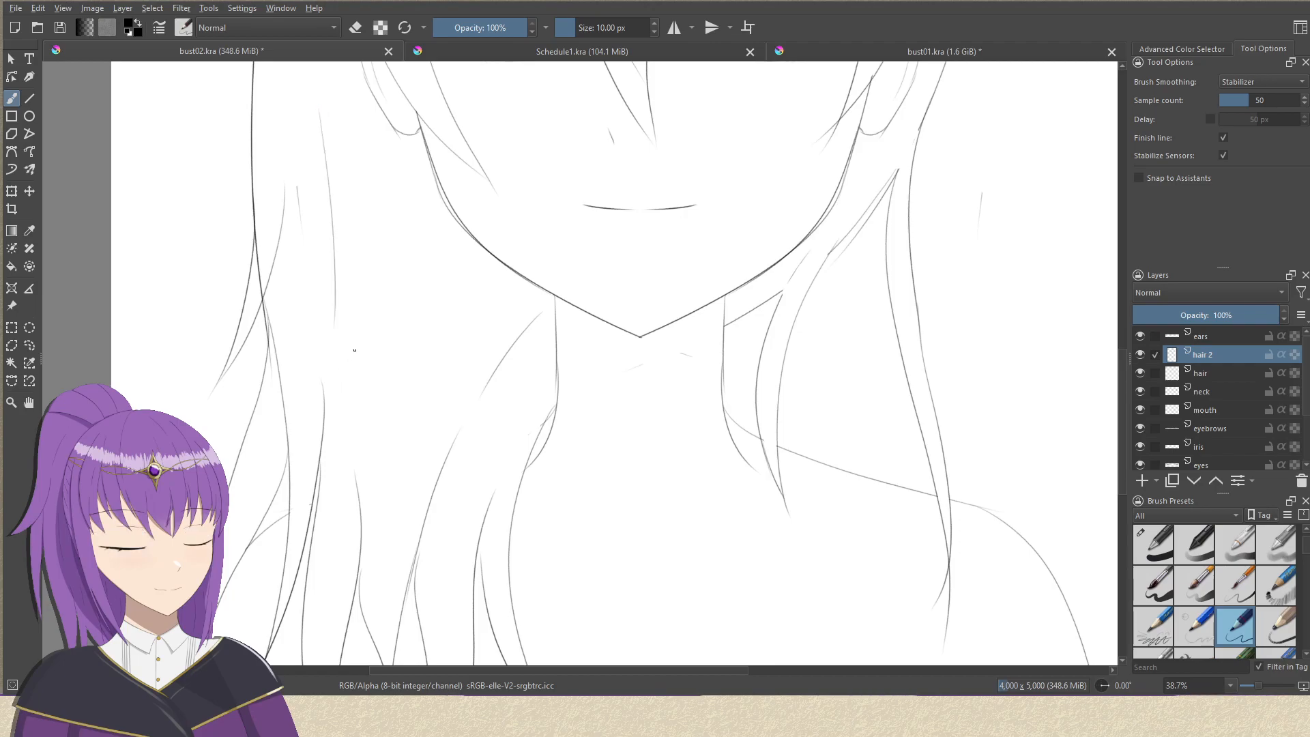
# Add a curved strand line below the left-hand ear and a short one above the hair flick on that side.
pyautogui.moveTo(425, 257); pyautogui.dragTo(444, 208)
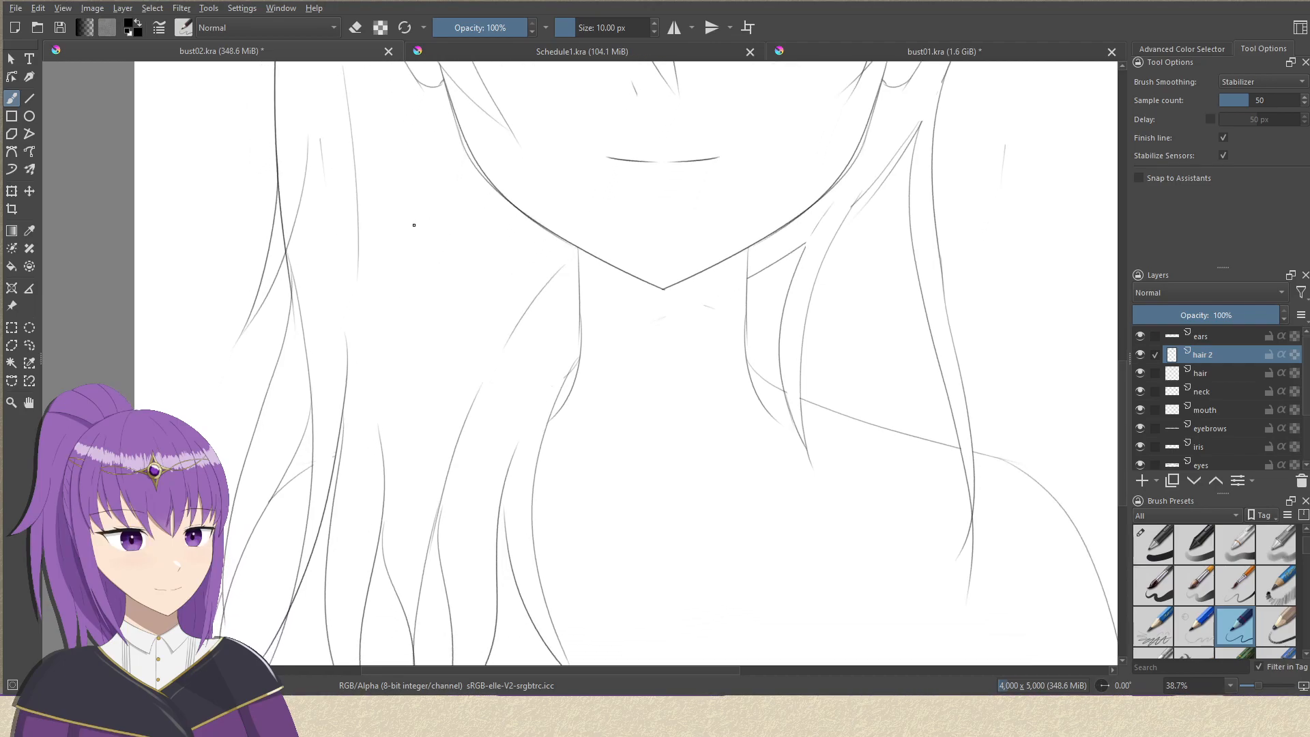
pyautogui.moveTo(428, 271); pyautogui.dragTo(451, 473)
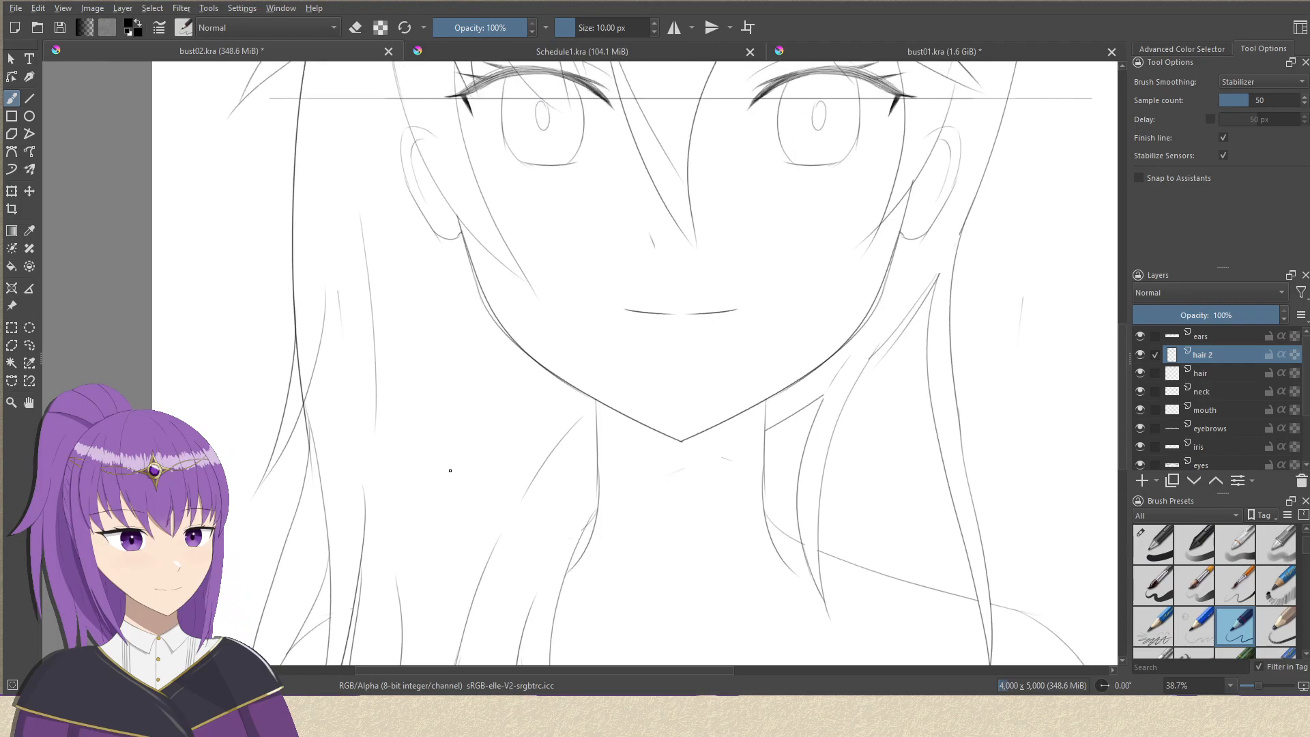
pyautogui.moveTo(452, 314); pyautogui.dragTo(427, 549)
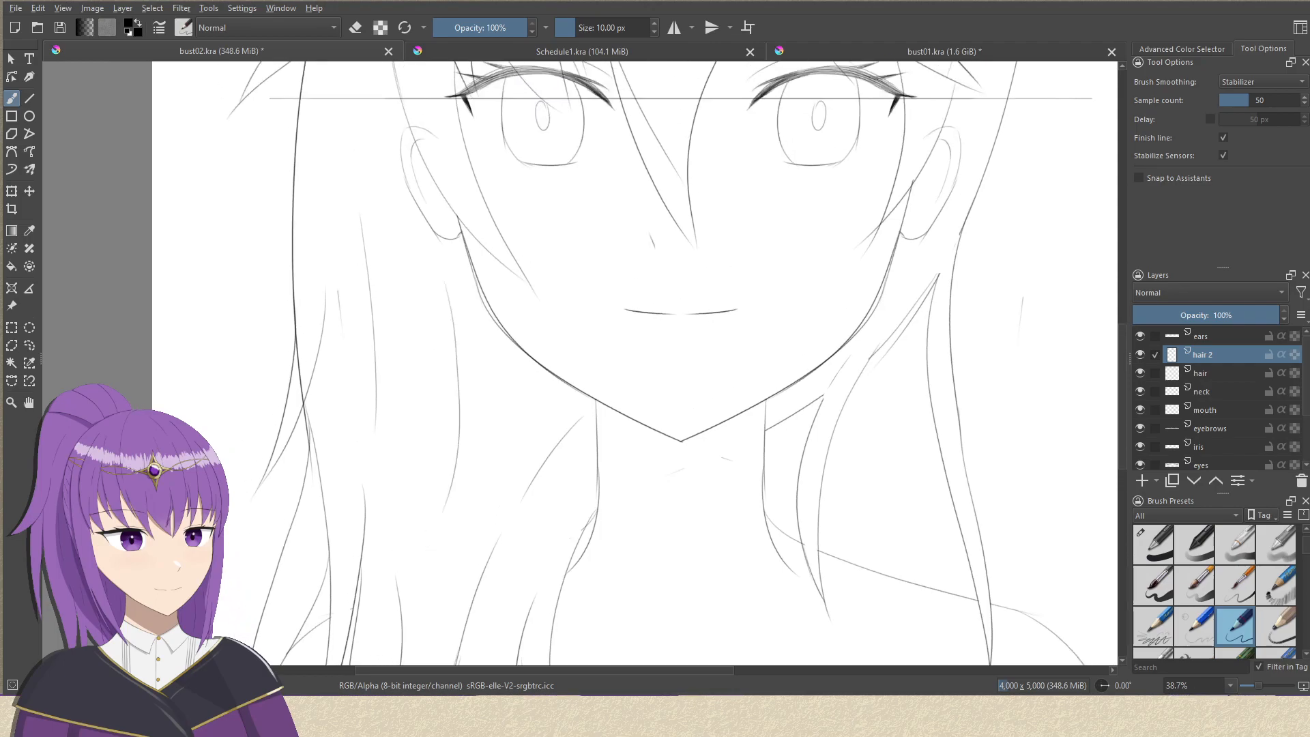
pyautogui.scroll(-3, 447, 443)
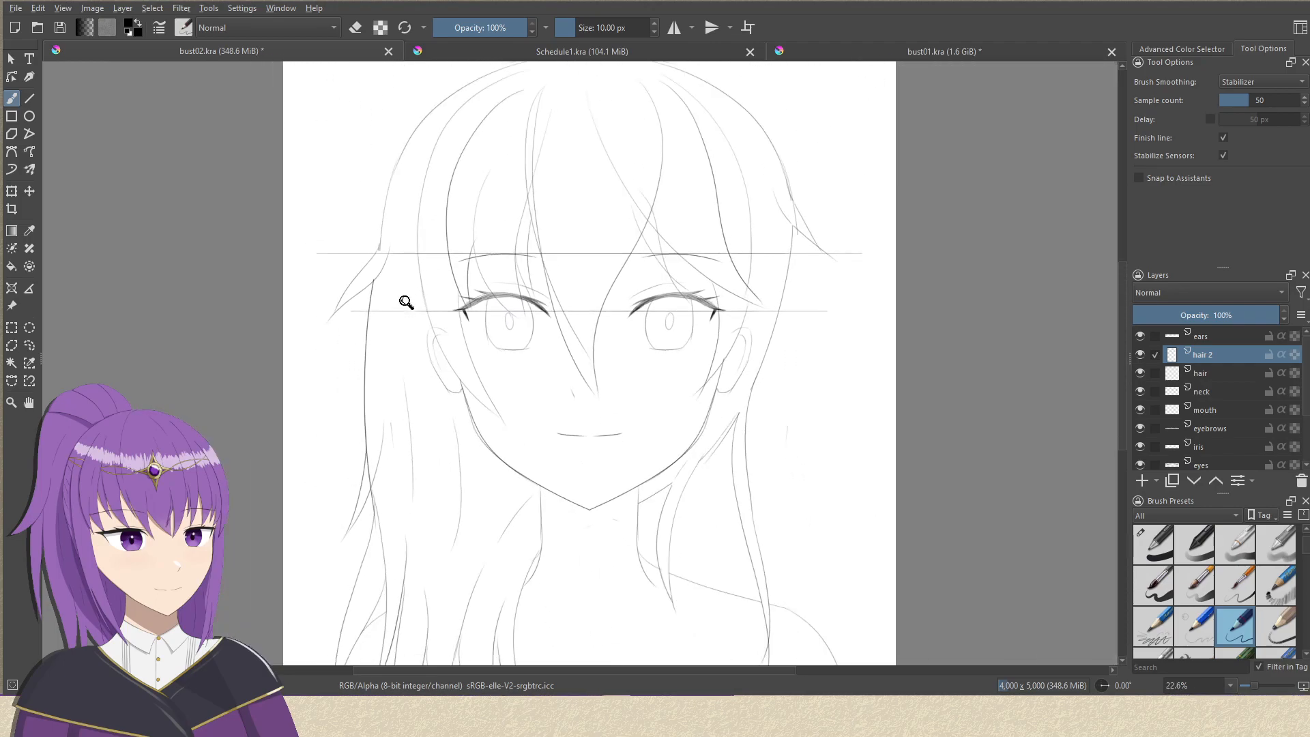
pyautogui.scroll(4, 404, 307)
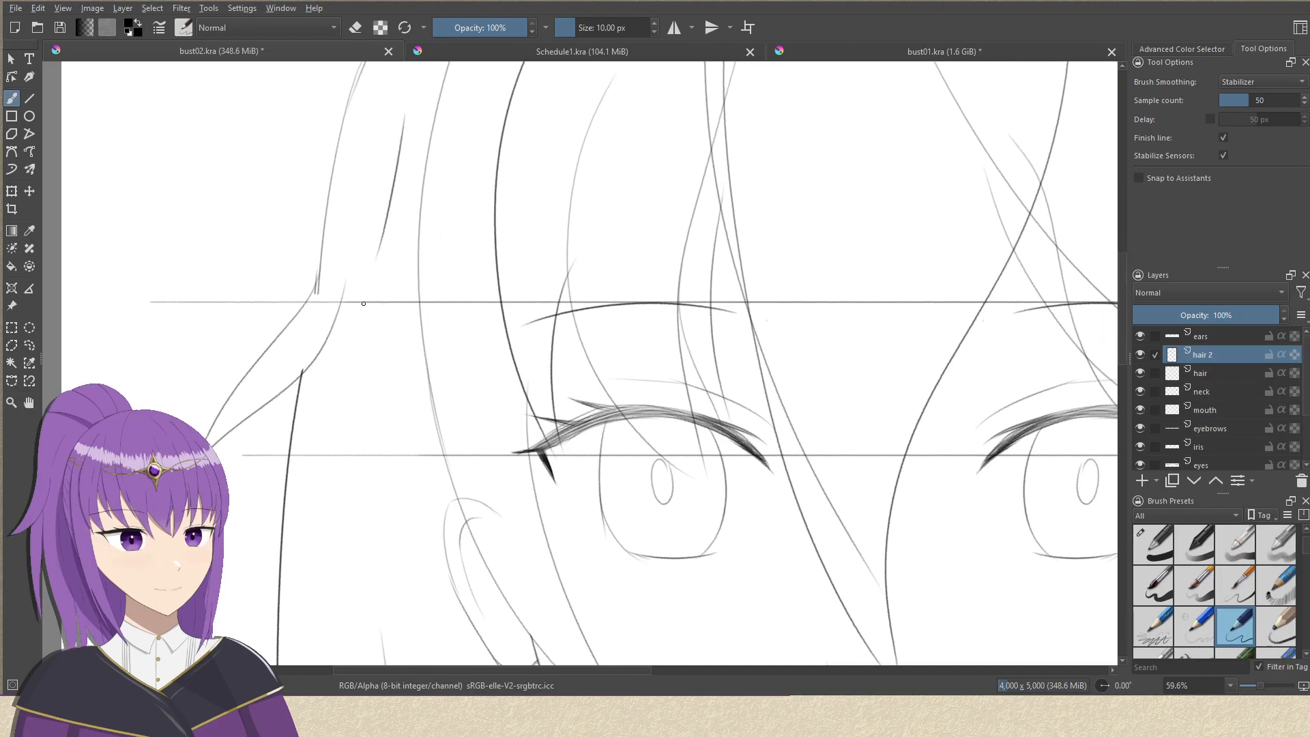
pyautogui.scroll(-3, 361, 303)
# Check the whole bust sketch and save bust02.kra.
pyautogui.moveTo(715, 198); pyautogui.dragTo(740, 252)
pyautogui.moveTo(534, 277); pyautogui.dragTo(522, 200)
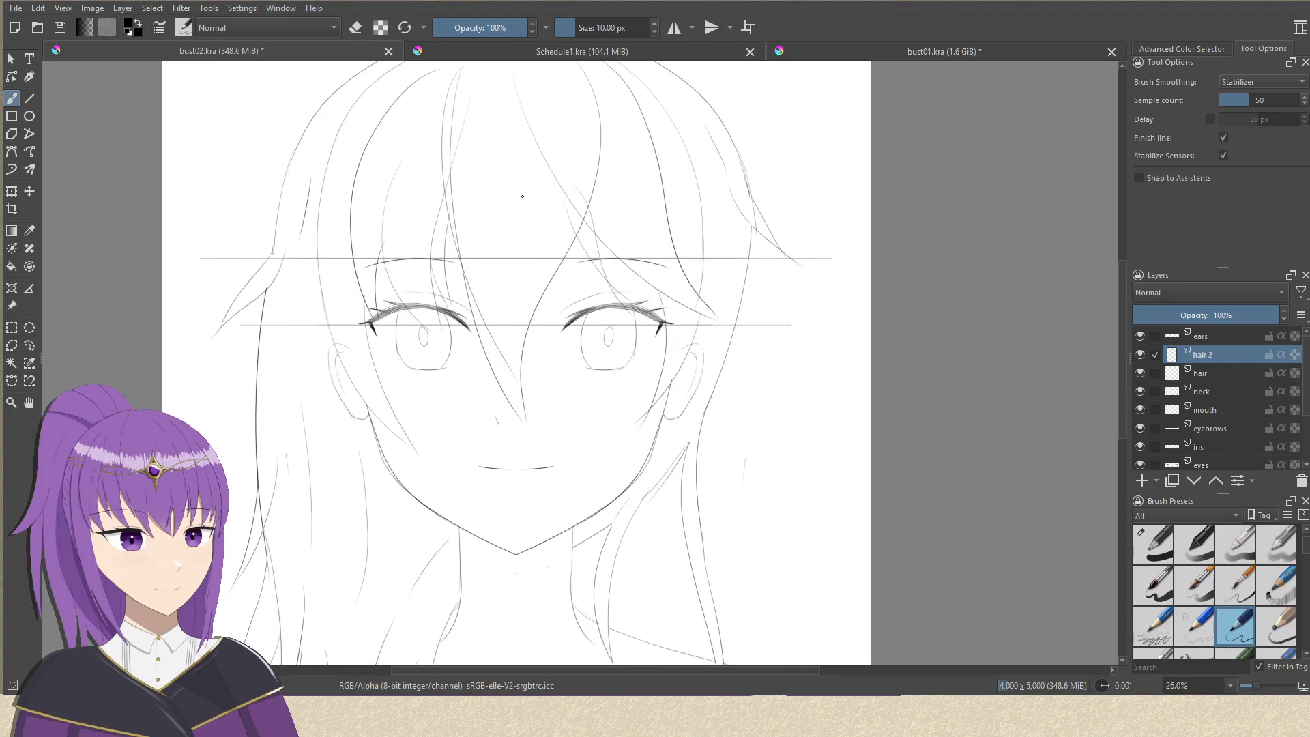
pyautogui.moveTo(556, 321)
pyautogui.mouseDown()
pyautogui.moveTo(576, 198)
pyautogui.moveTo(589, 239)
pyautogui.mouseUp()
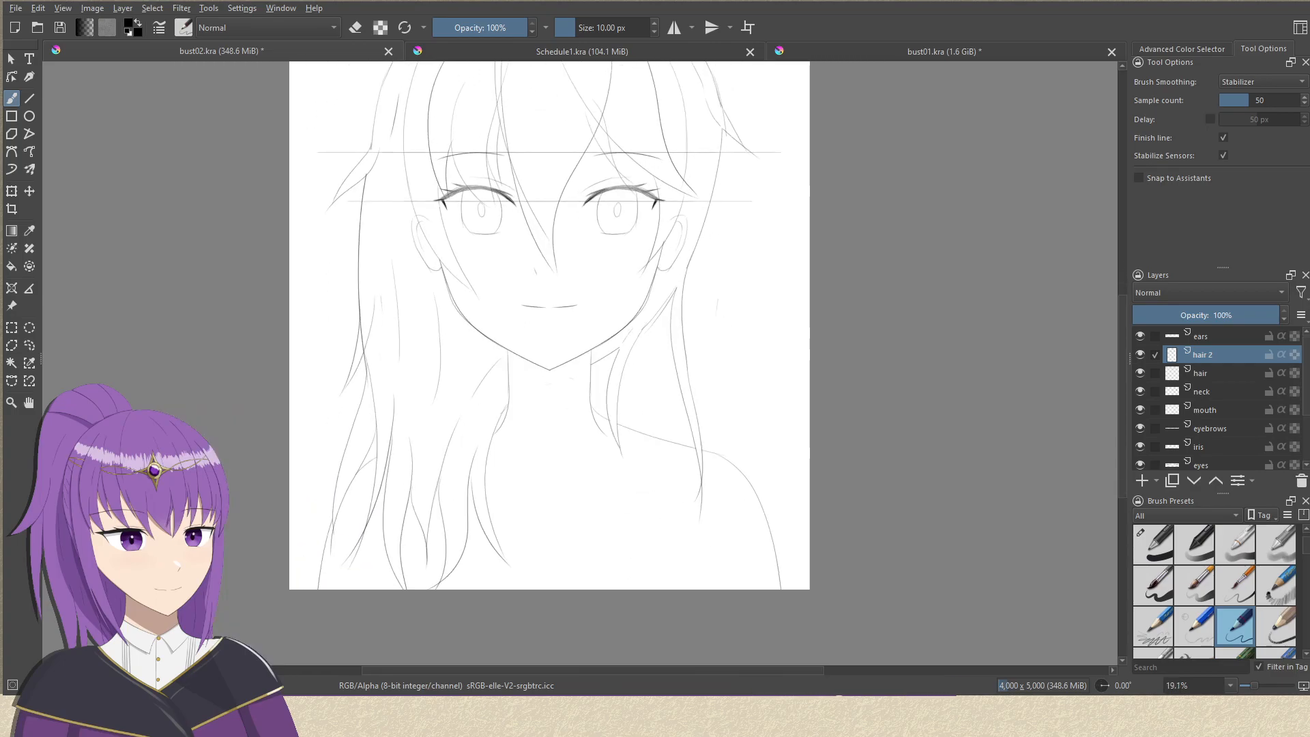
pyautogui.moveTo(528, 402); pyautogui.dragTo(547, 300)
pyautogui.moveTo(549, 369); pyautogui.dragTo(542, 326)
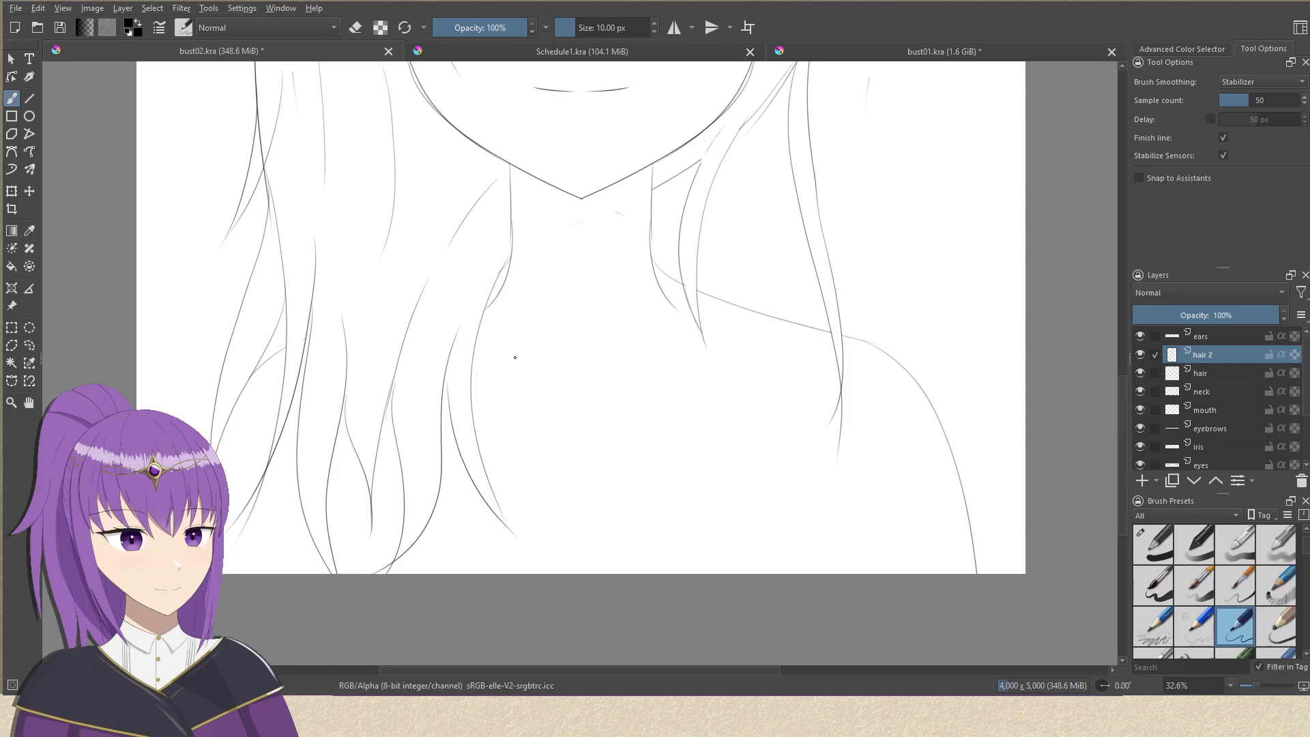
pyautogui.moveTo(655, 299); pyautogui.dragTo(662, 393)
pyautogui.moveTo(684, 339); pyautogui.dragTo(611, 478)
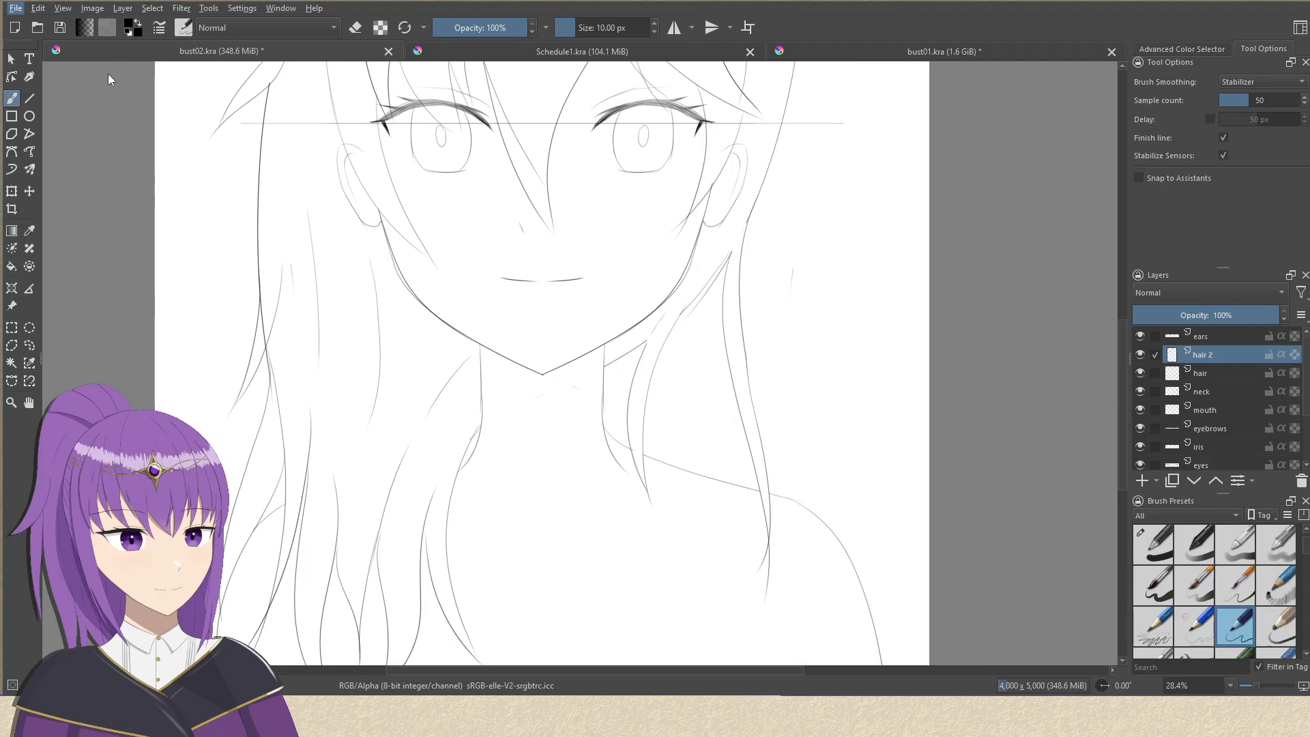
pyautogui.hotkey('ctrl', 's')
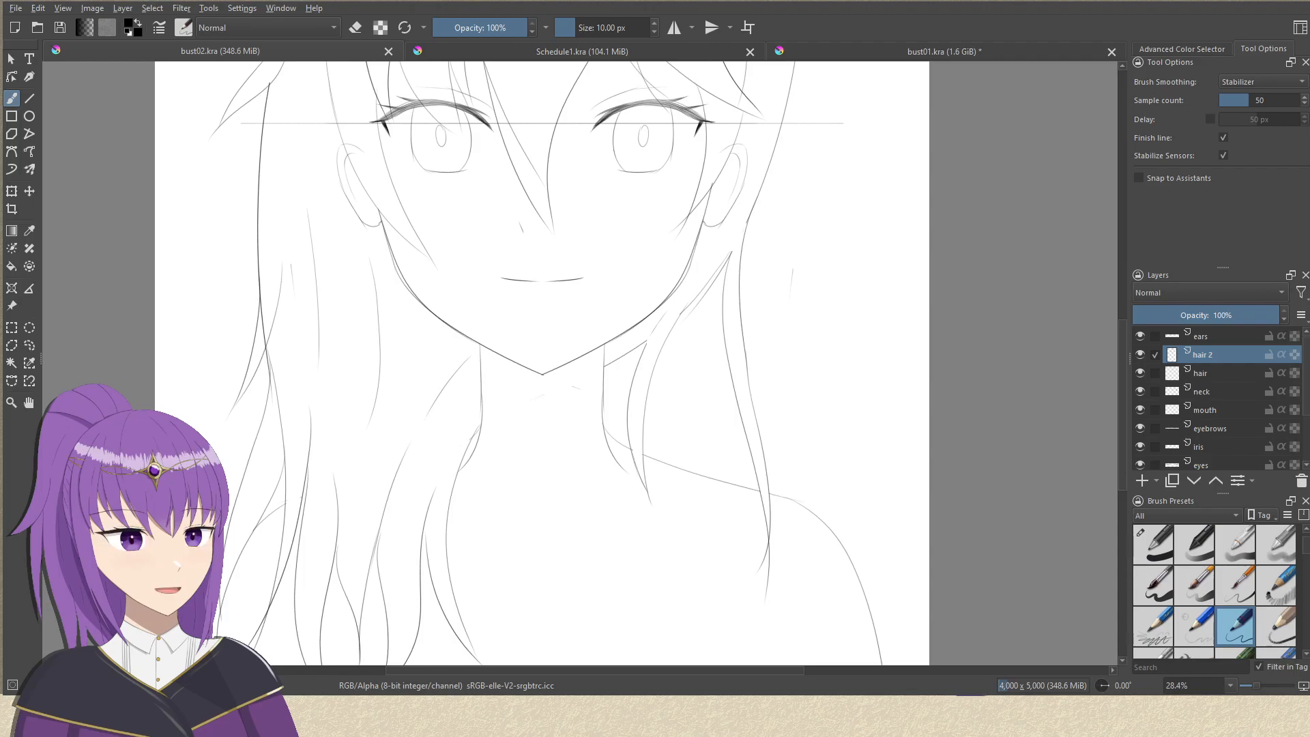
pyautogui.moveTo(702, 206); pyautogui.dragTo(731, 385)
pyautogui.moveTo(652, 265); pyautogui.dragTo(654, 398)
pyautogui.moveTo(654, 348); pyautogui.dragTo(656, 126)
pyautogui.moveTo(693, 357)
pyautogui.mouseDown()
pyautogui.moveTo(705, 106)
pyautogui.moveTo(719, 427)
pyautogui.mouseUp()
pyautogui.moveTo(649, 199)
pyautogui.mouseDown()
pyautogui.moveTo(636, 362)
pyautogui.moveTo(658, 86)
pyautogui.mouseUp()
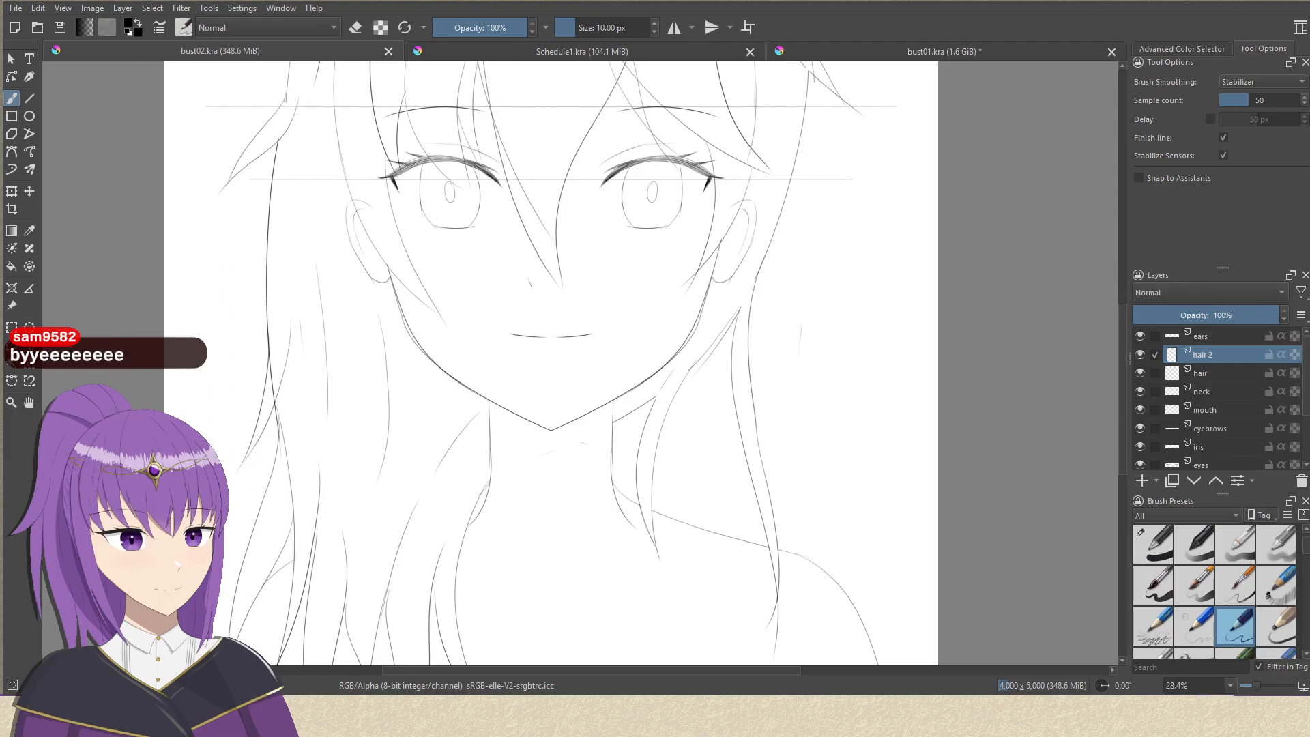